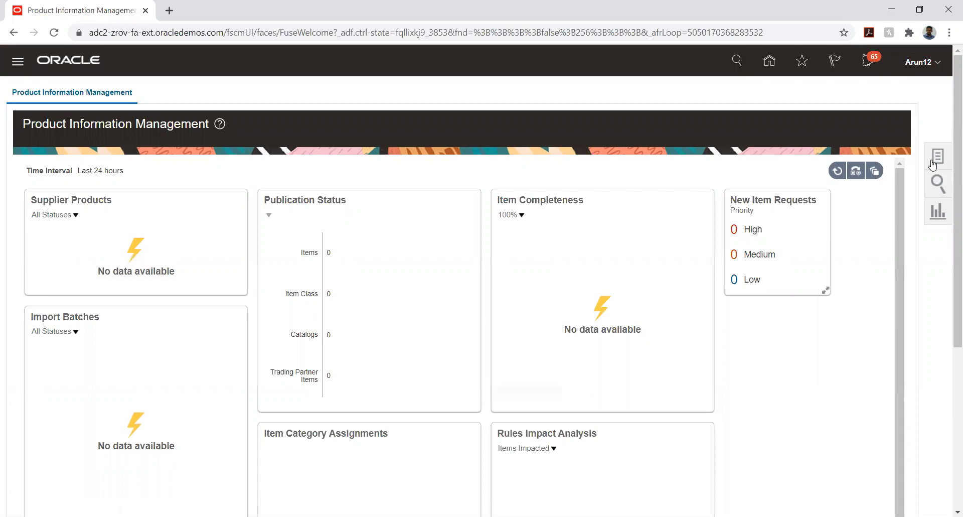
Start creating one new item in the TATA_INV_ORG organization.
click(934, 159)
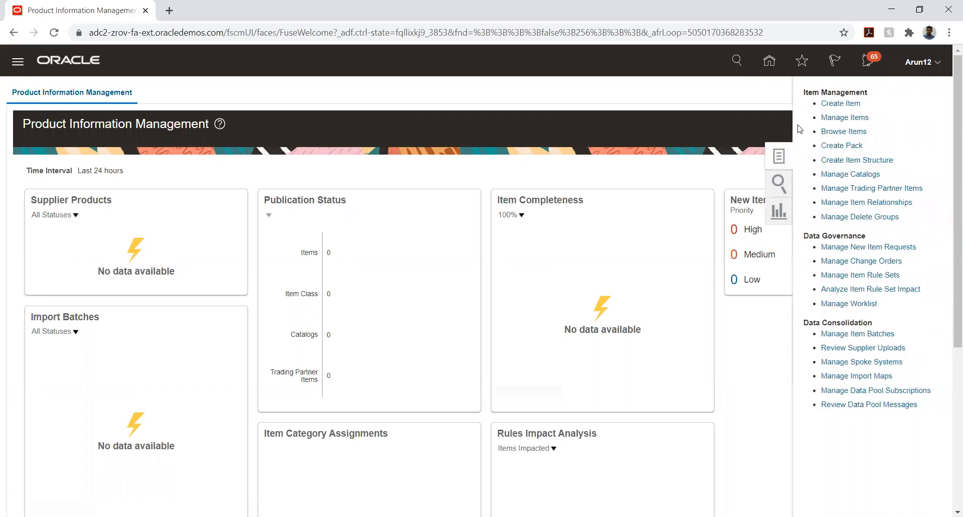
click(843, 104)
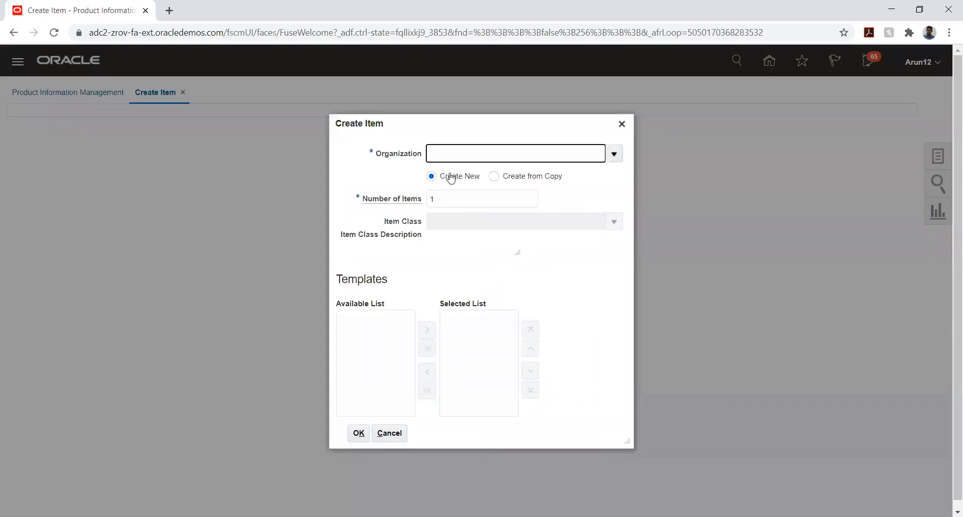
text(tata)
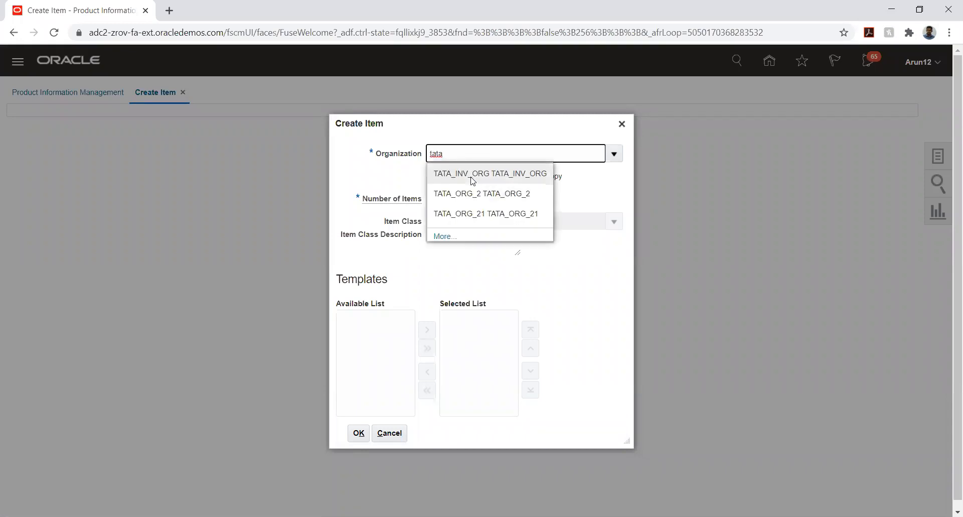
click(472, 175)
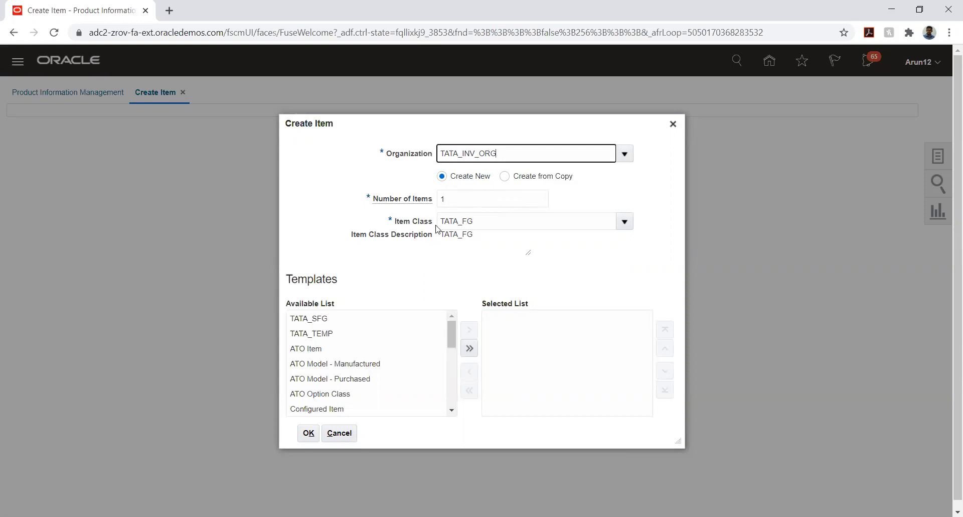
Apply the TATA_SFG template to the new item and confirm the creation settings.
click(435, 273)
scroll(456, 266, down, 1)
scroll(455, 266, up, 1)
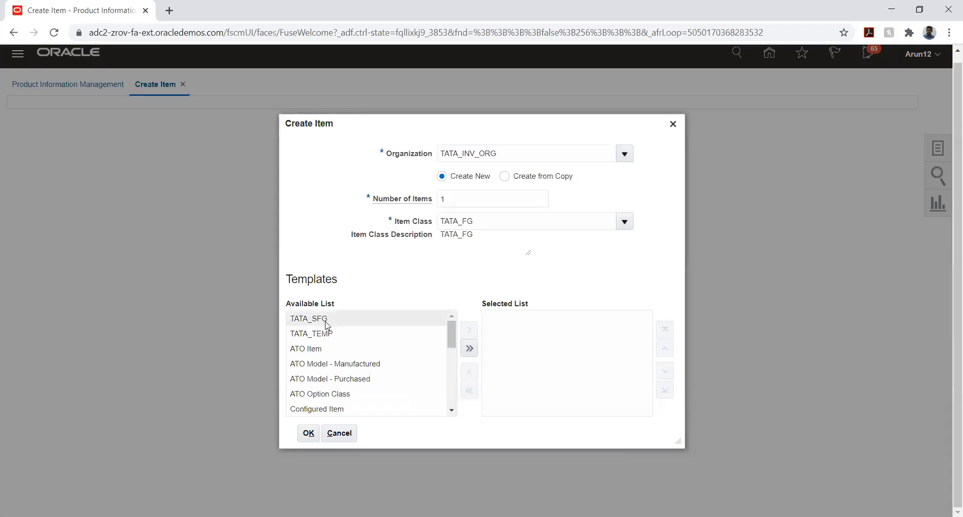
click(326, 321)
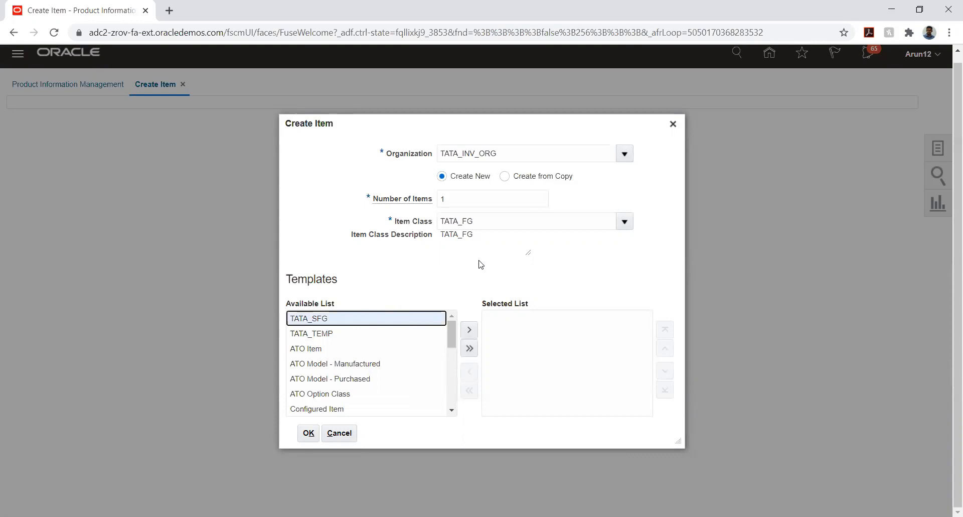
click(469, 329)
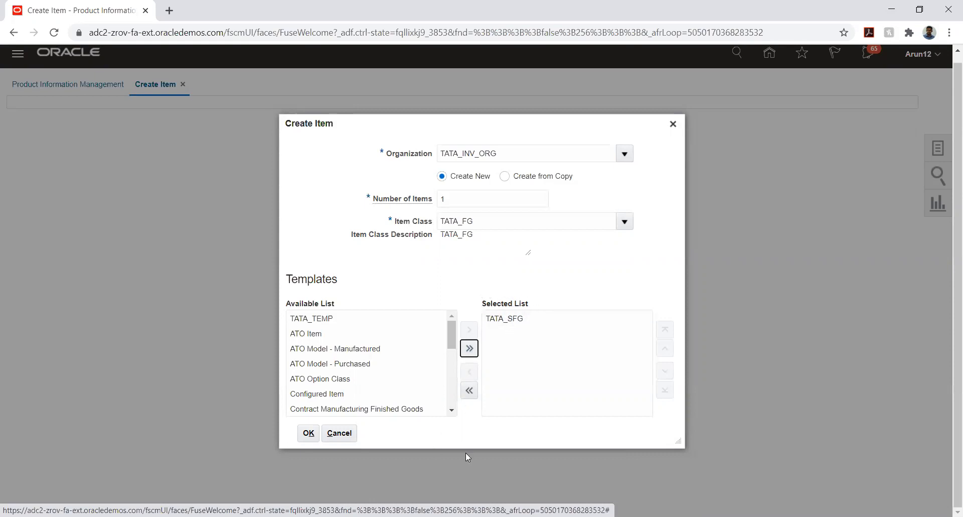
click(308, 435)
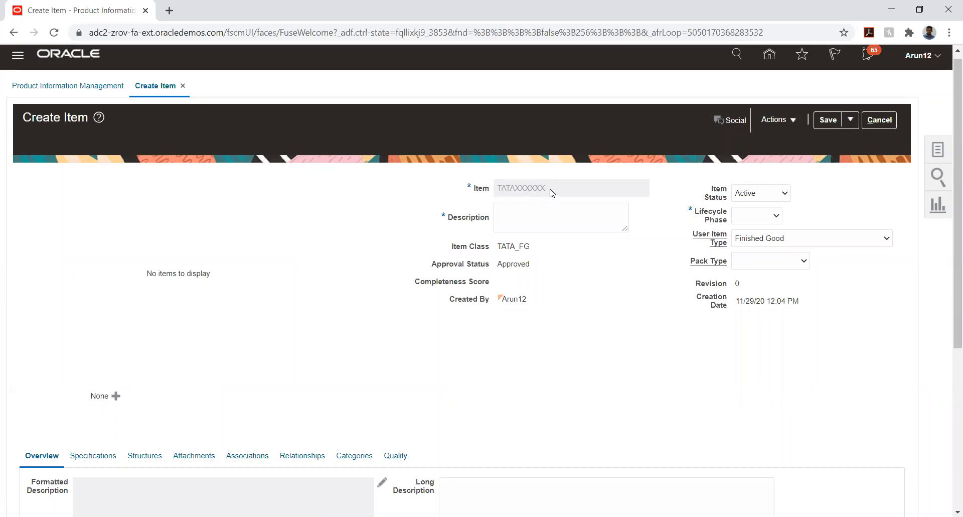
Set the new item's lifecycle phase to Active and enter LAPTOP as its description.
click(511, 214)
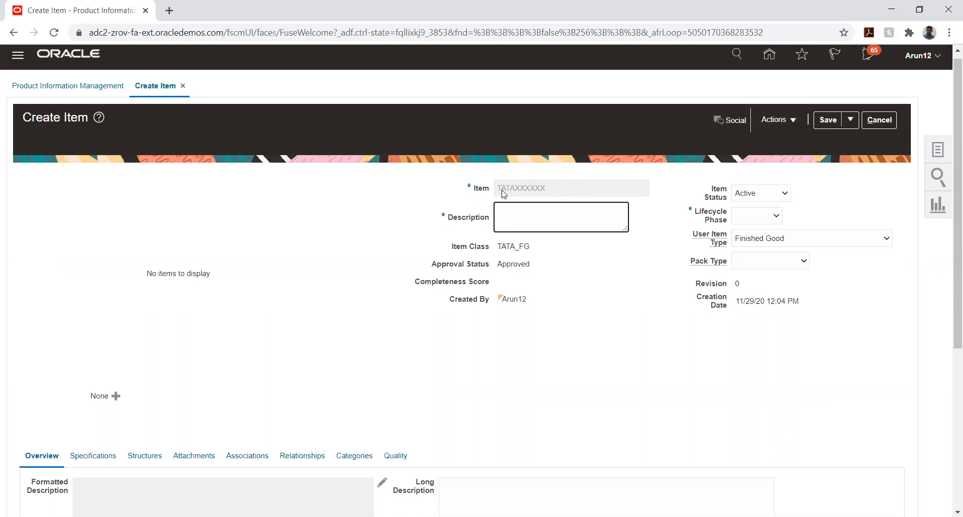
click(640, 282)
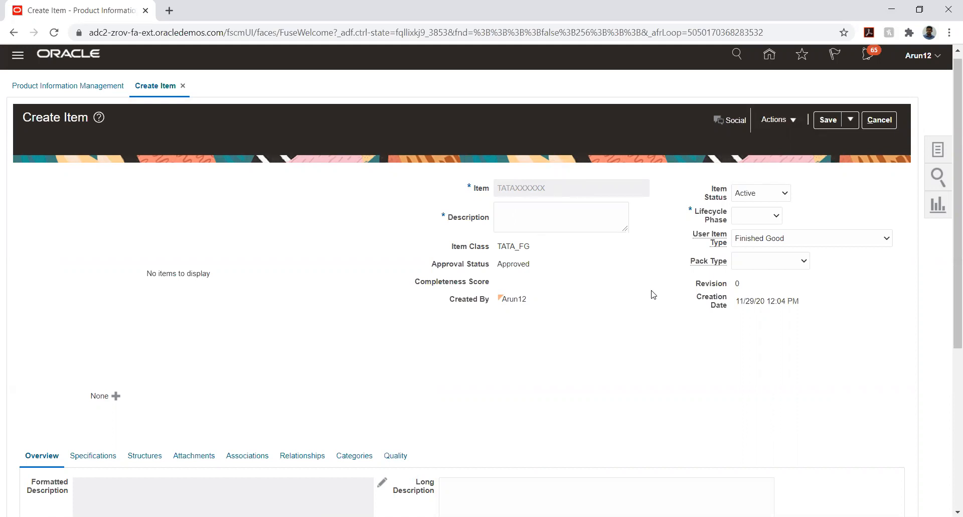
click(768, 193)
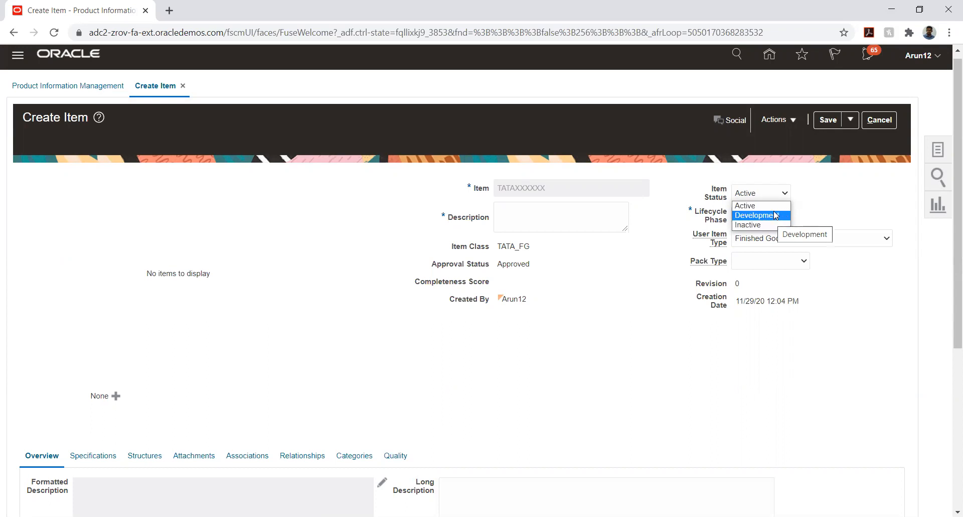
click(771, 210)
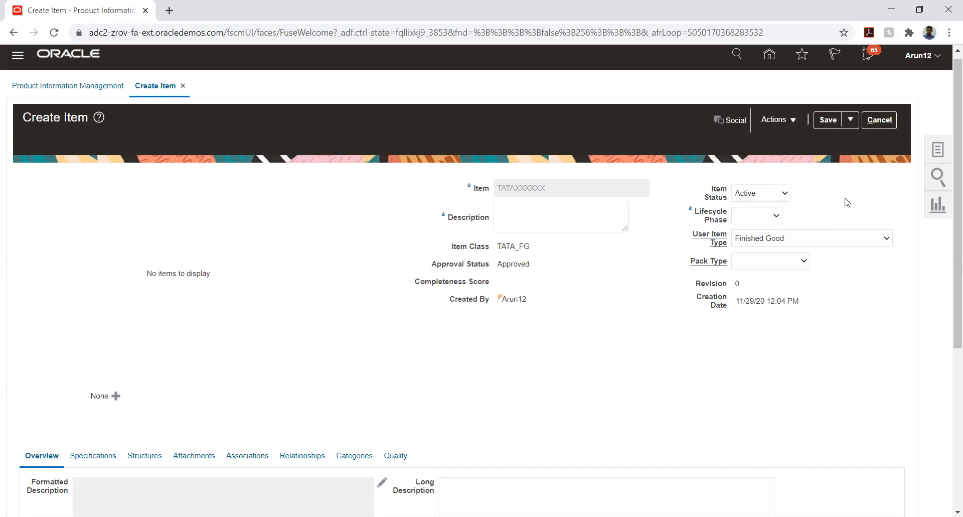
click(758, 215)
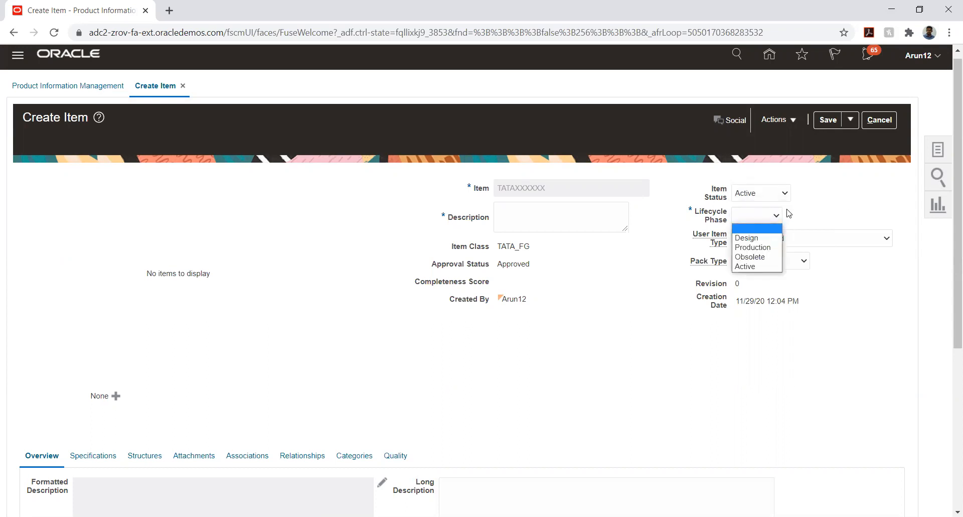
click(752, 267)
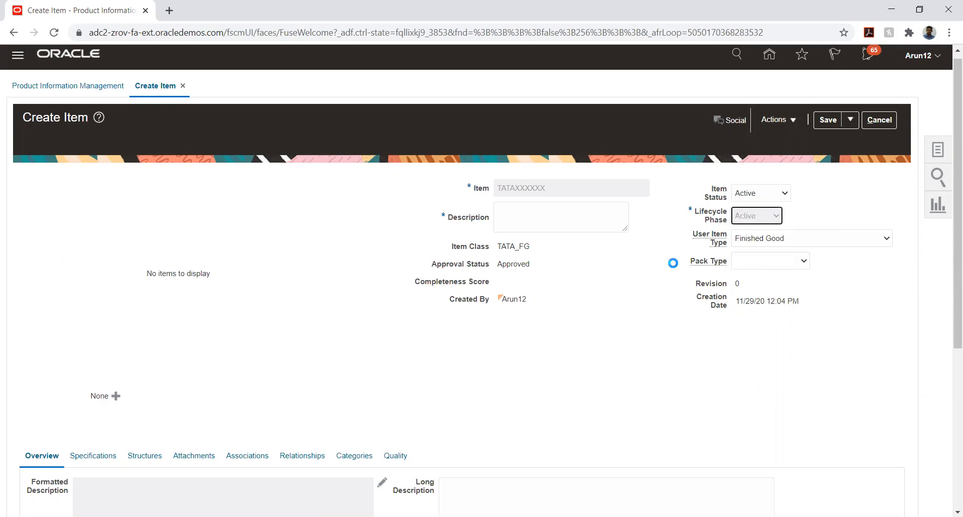
click(558, 221)
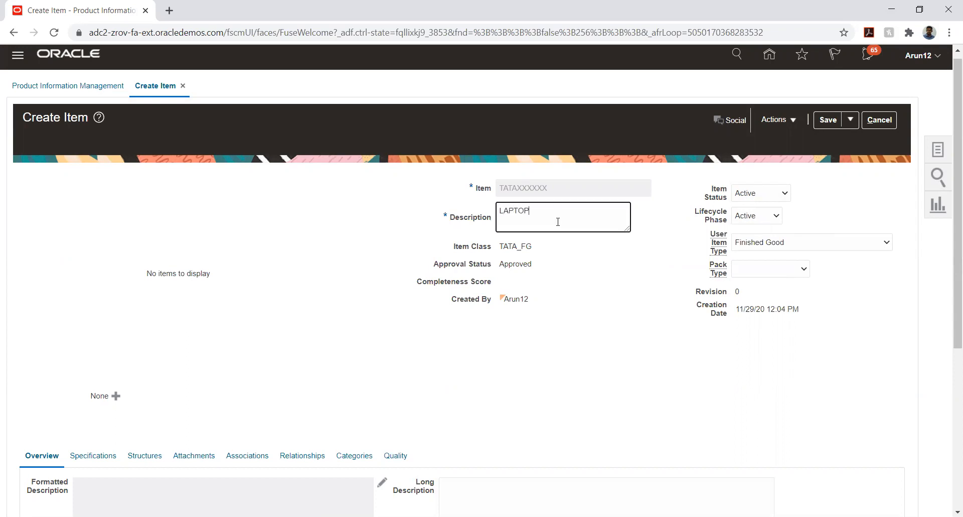
click(587, 298)
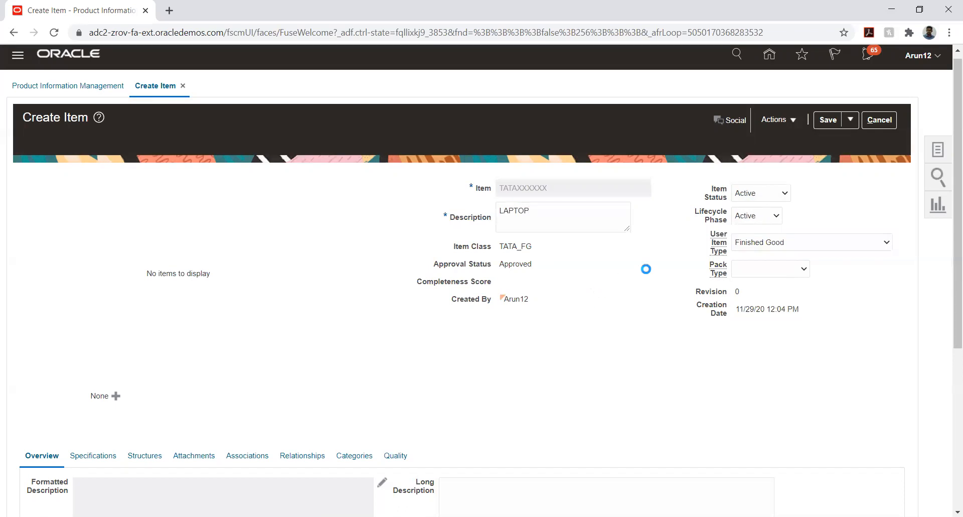
Review the item's manufacturing and purchasing specifications, categories, organization associations and attachments.
scroll(647, 263, down, 1)
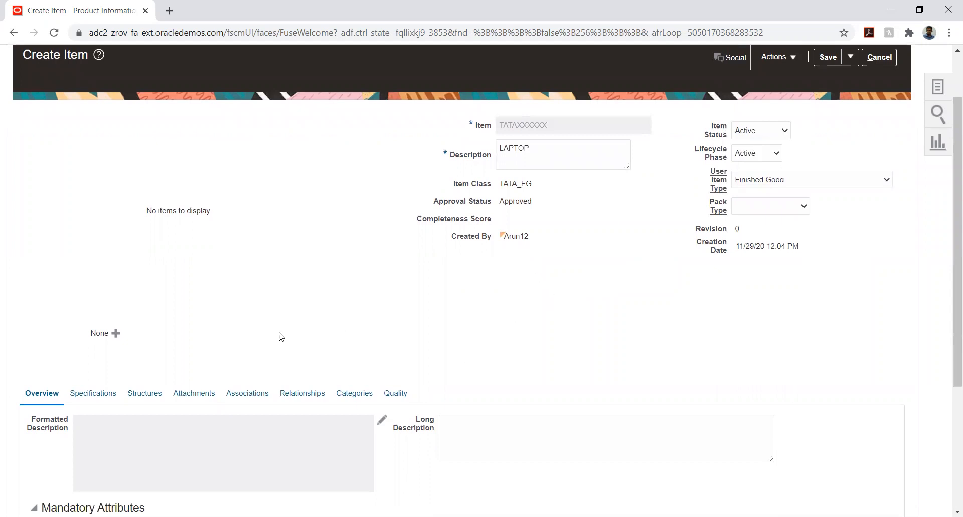
double_click(516, 204)
click(537, 206)
scroll(148, 339, down, 1)
scroll(592, 168, up, 2)
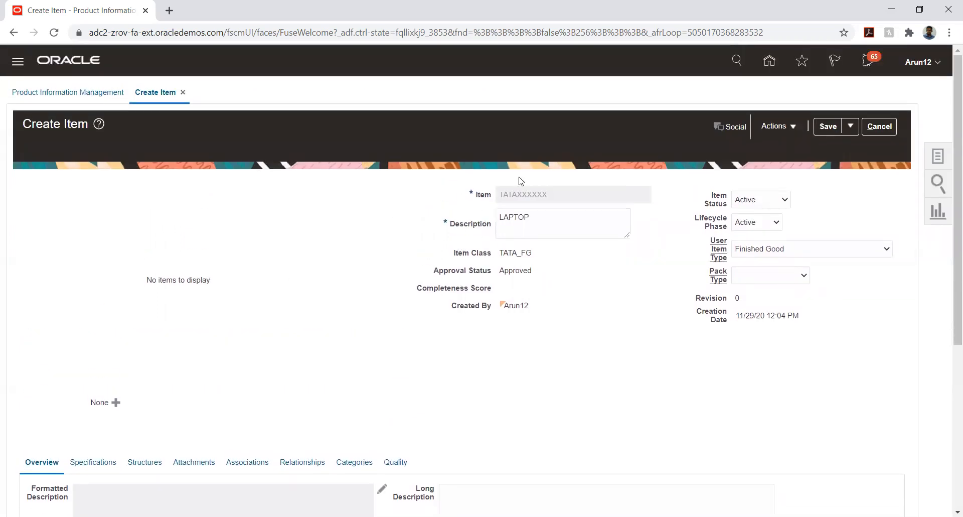
scroll(252, 321, down, 4)
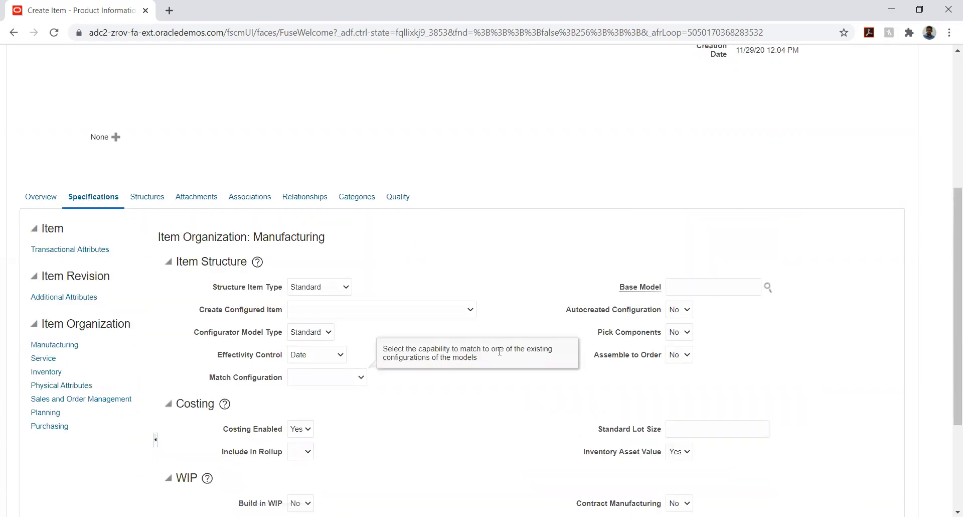
scroll(477, 314, down, 3)
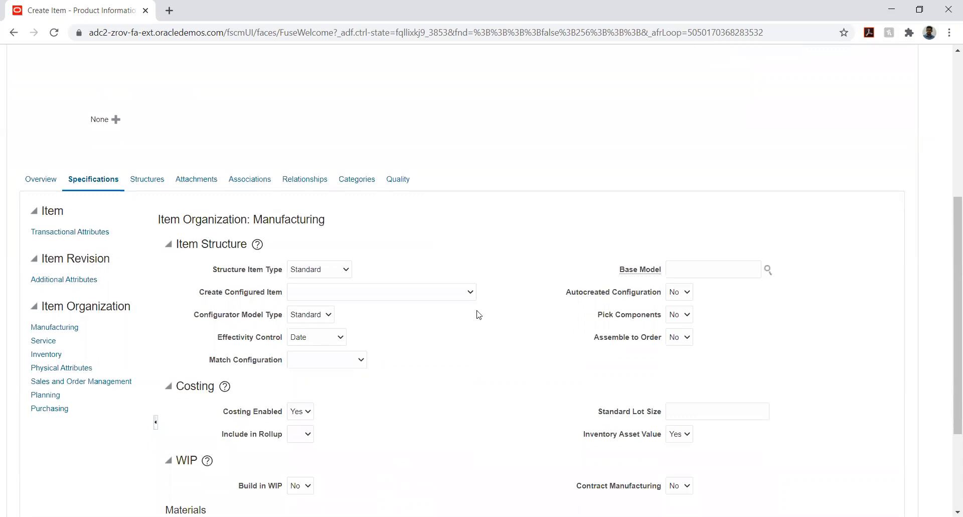
click(47, 301)
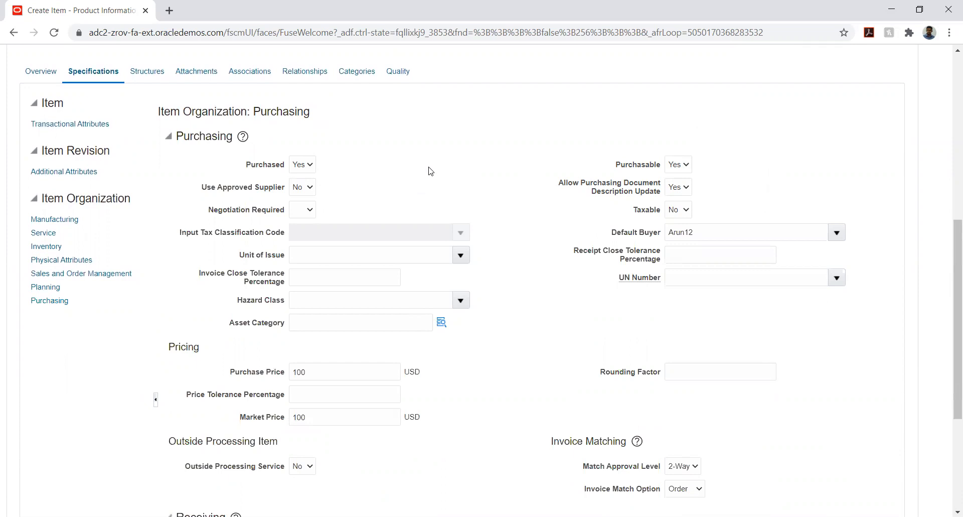
scroll(417, 166, up, 1)
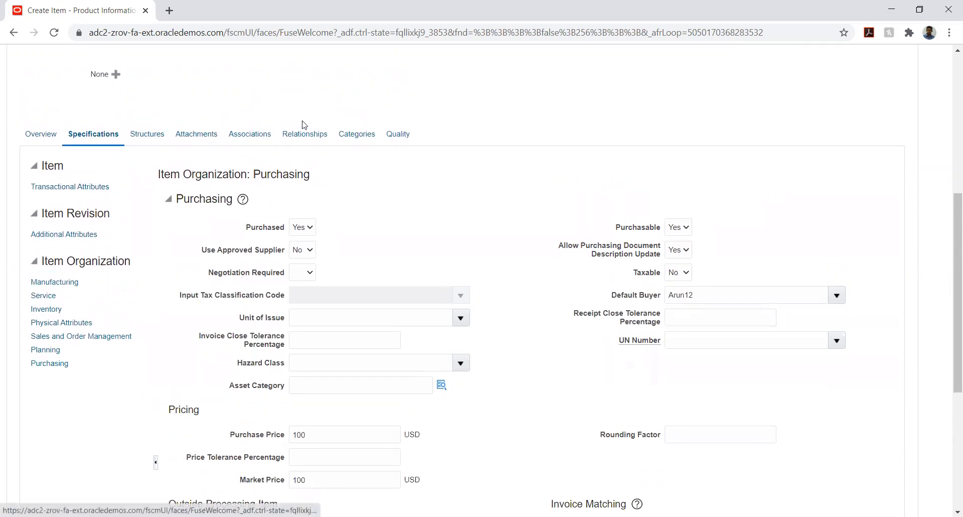
click(353, 134)
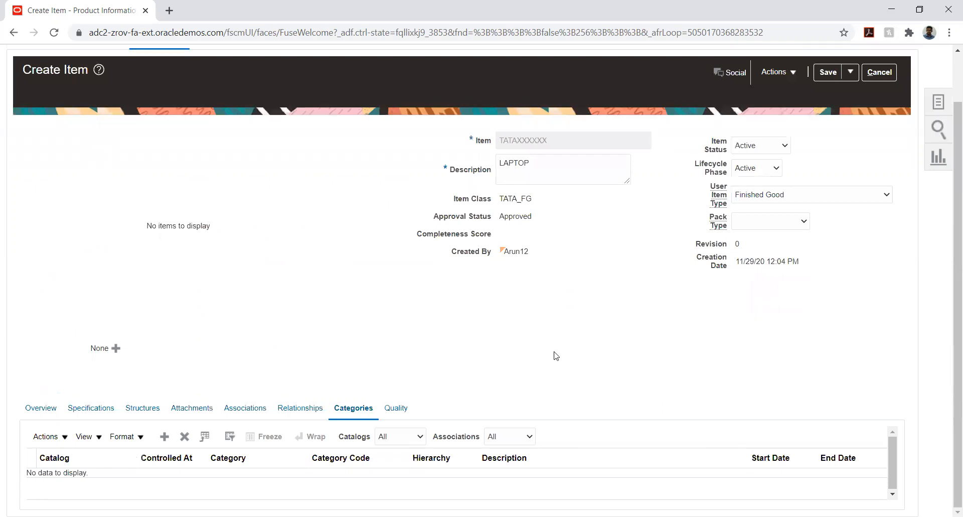
click(243, 409)
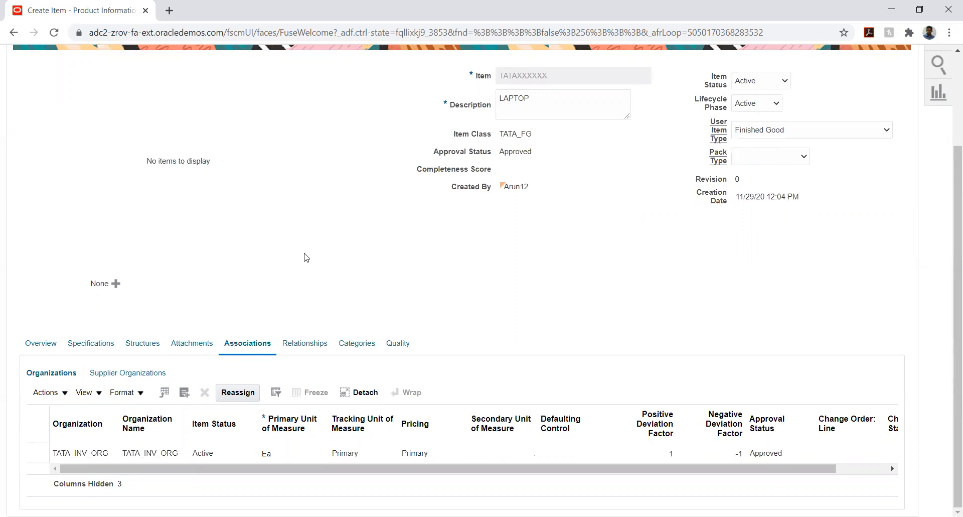
click(177, 345)
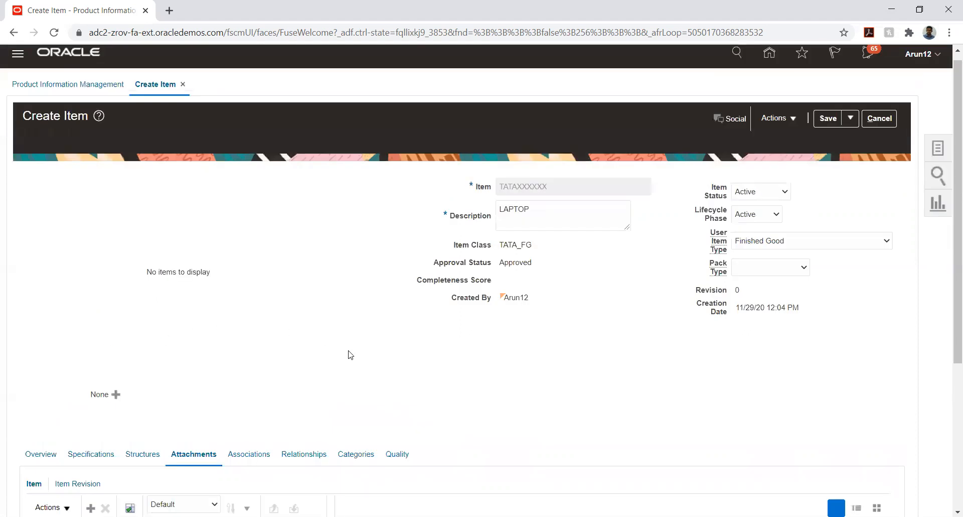
Save the LAPTOP item, then save and close it.
click(830, 119)
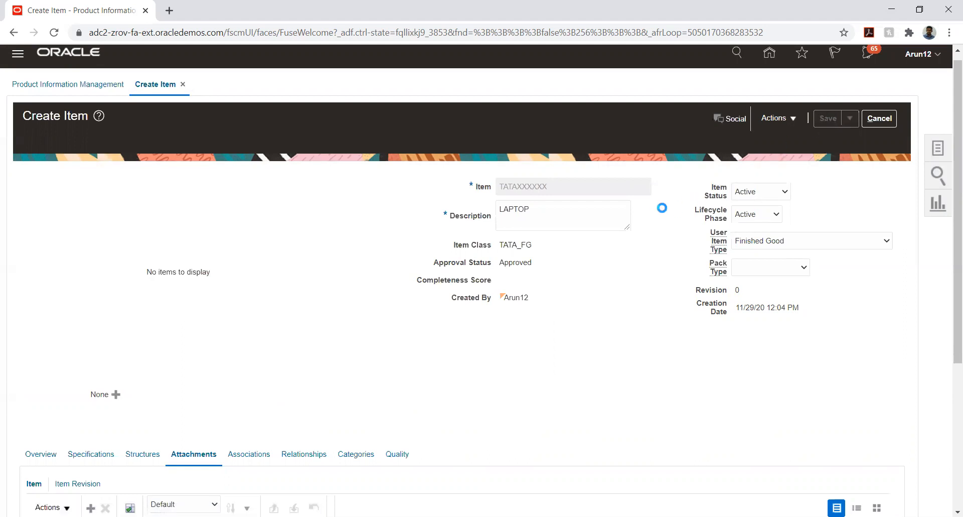
click(794, 122)
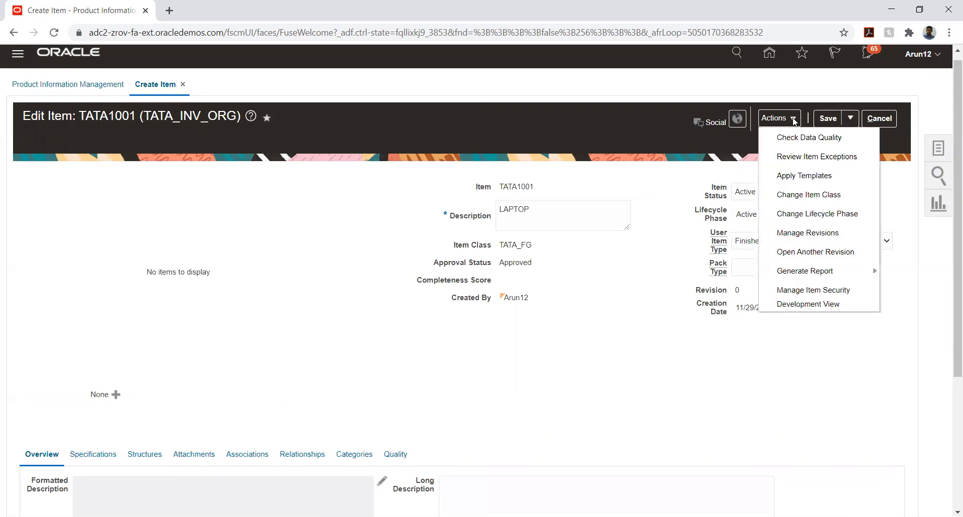
click(817, 101)
click(850, 118)
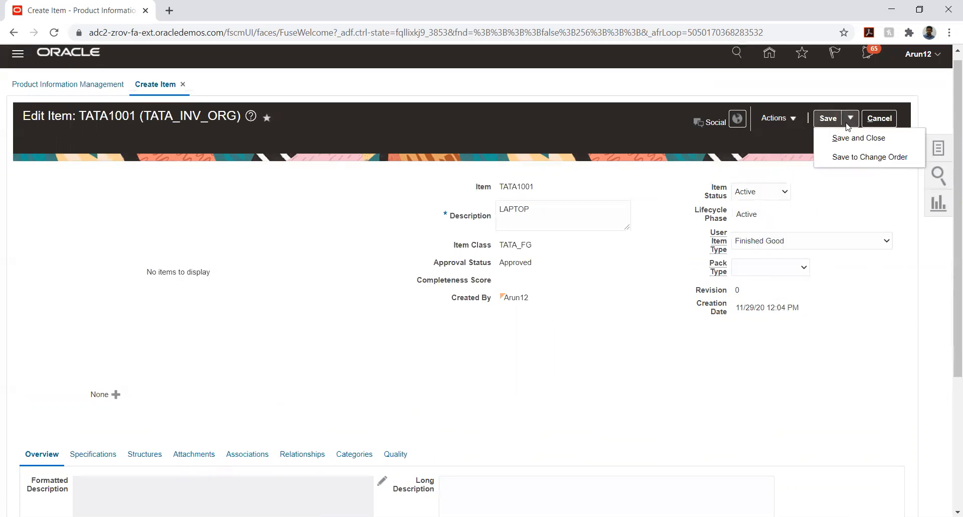
click(843, 136)
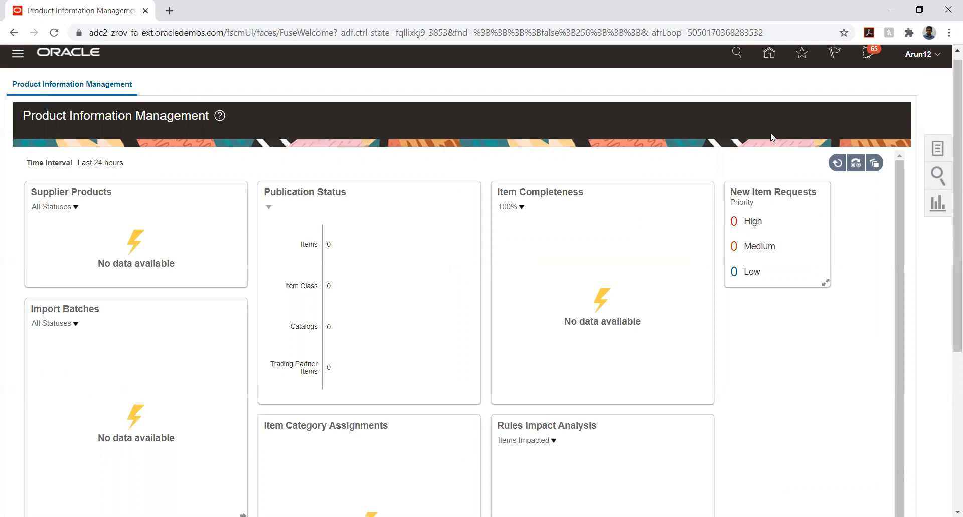
Switch to Inventory Management from the home page and open a new miscellaneous transaction.
click(936, 147)
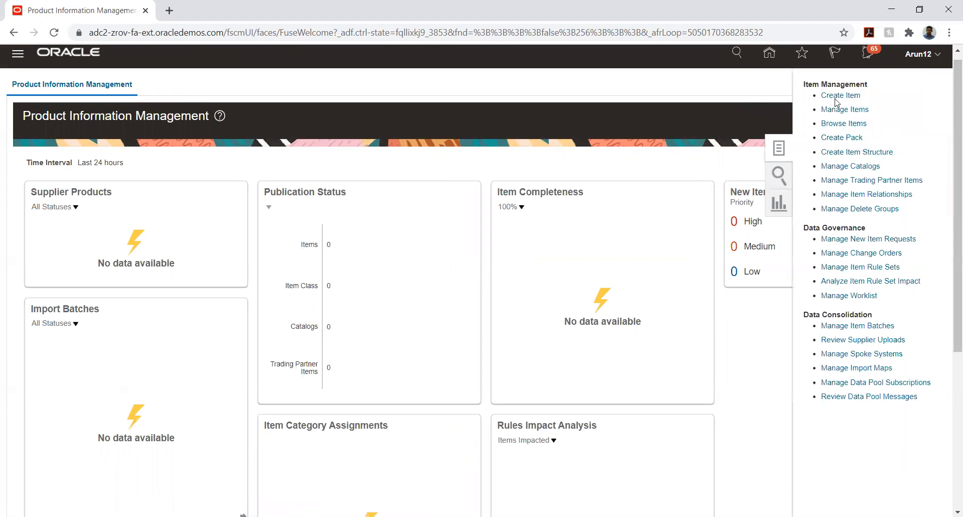
click(702, 105)
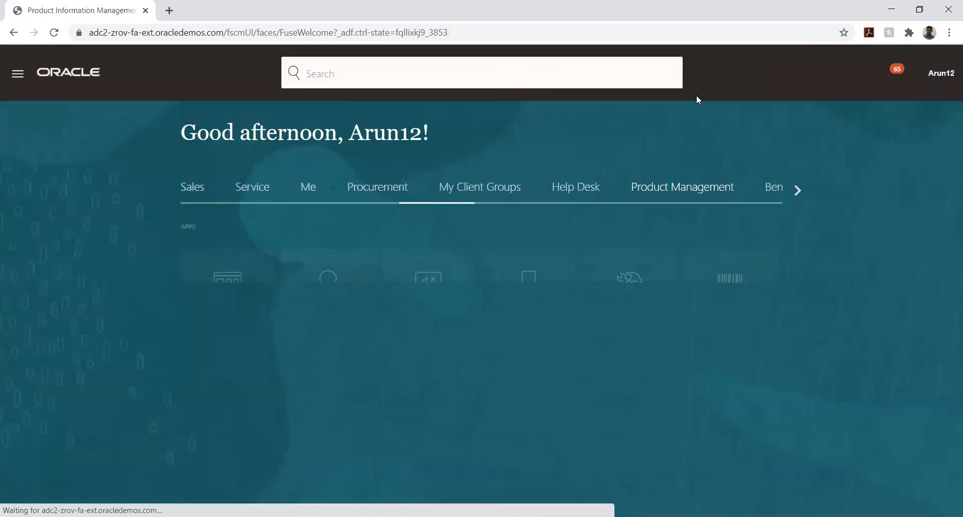
click(792, 189)
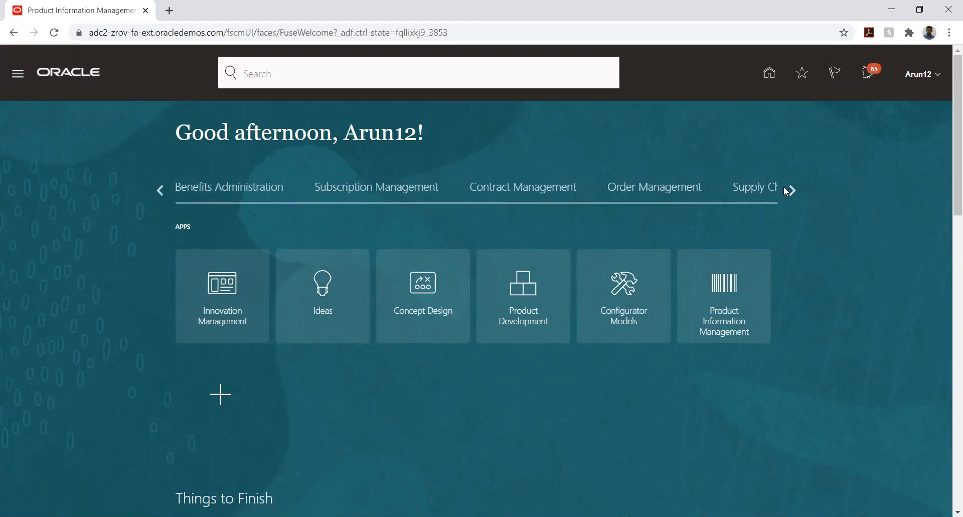
click(752, 189)
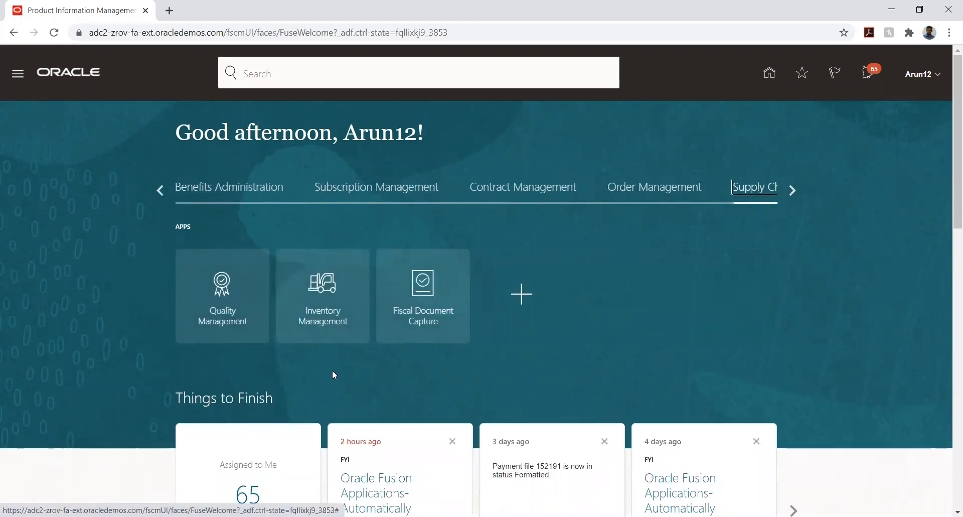
click(325, 285)
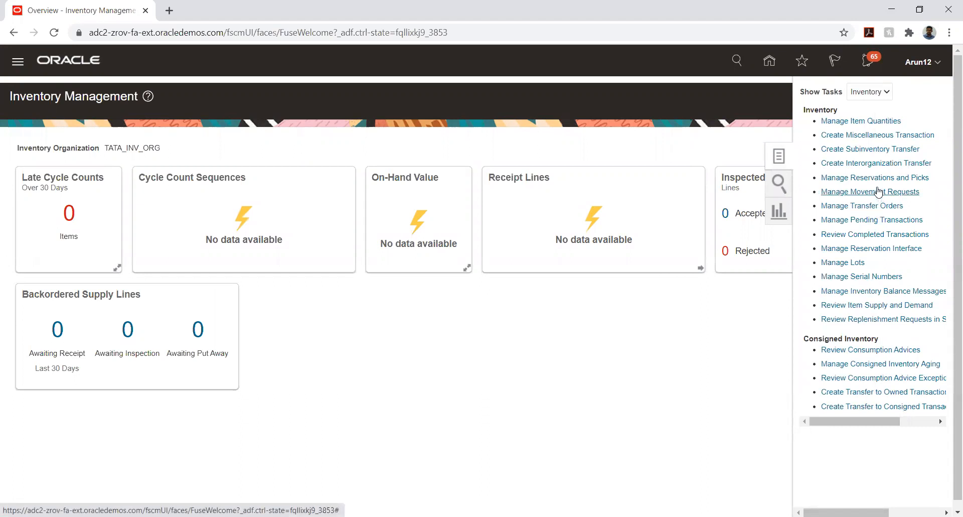
click(843, 135)
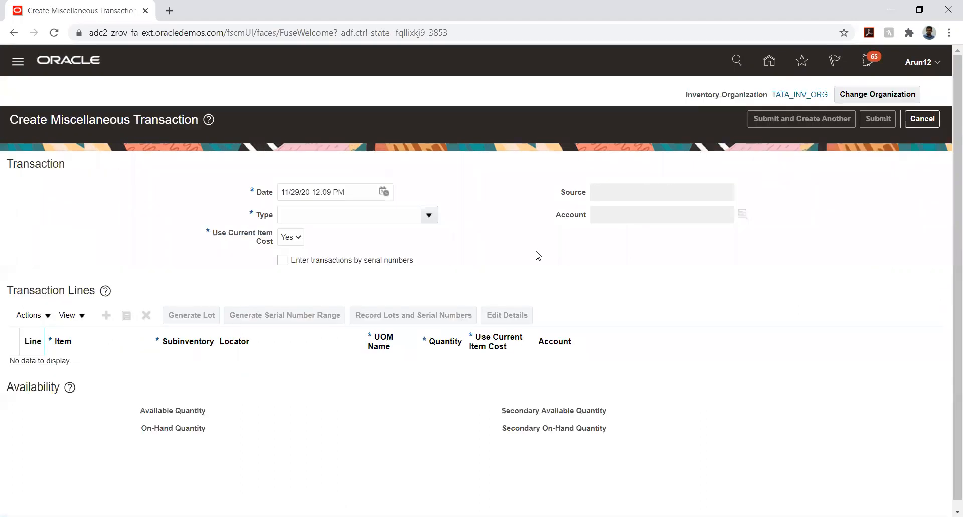
Set the transaction type to Miscellaneous Receipt and open the account segment selection.
click(430, 219)
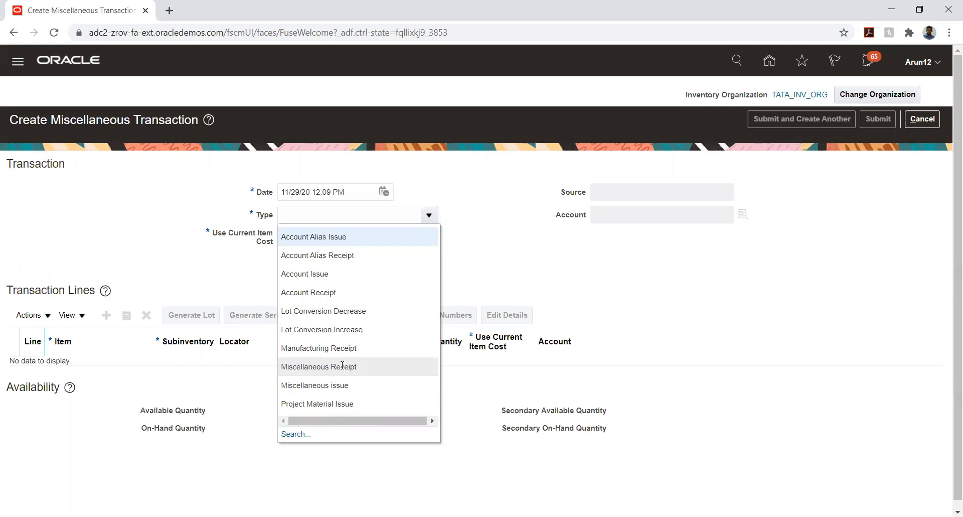
click(316, 366)
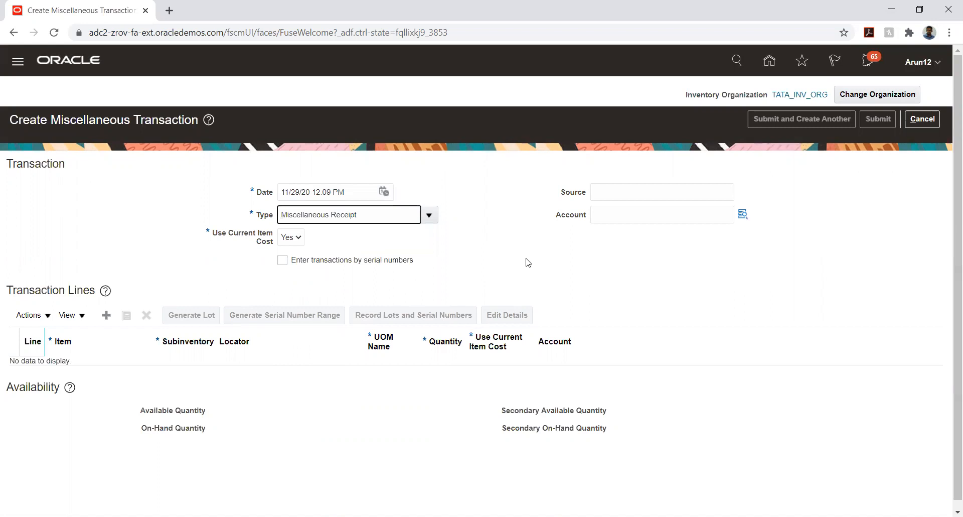
click(743, 214)
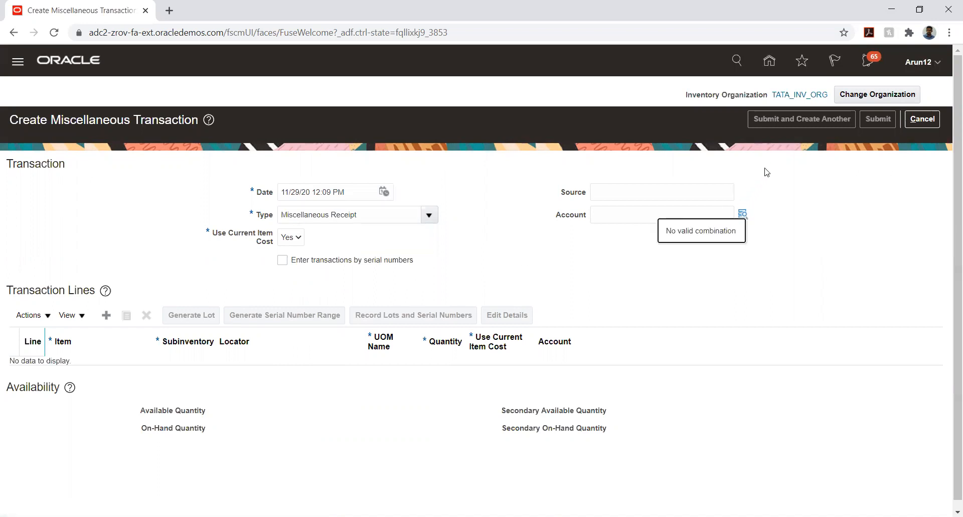
click(742, 215)
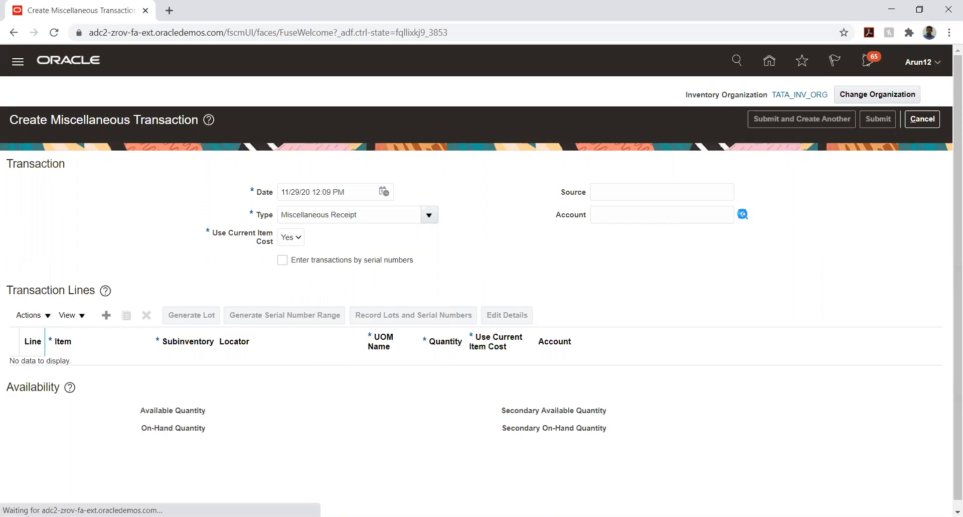
click(743, 216)
click(742, 215)
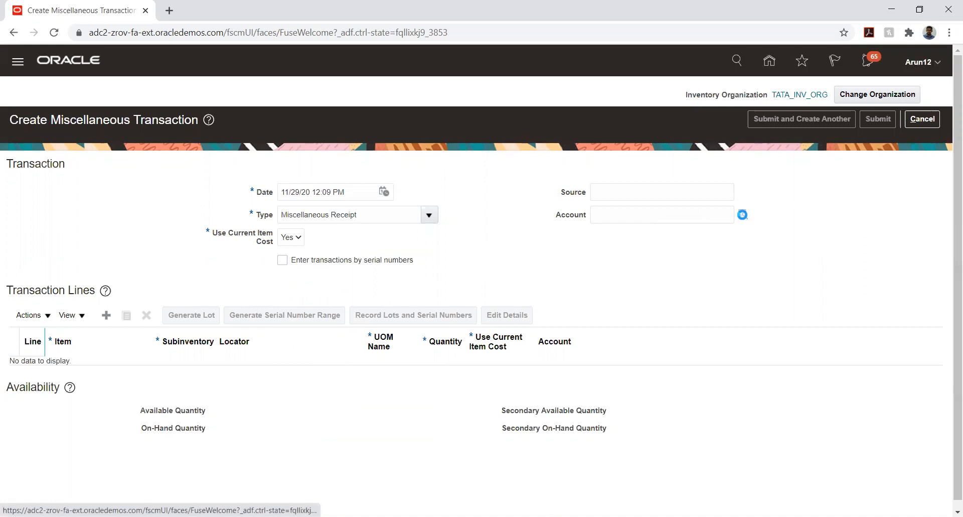
click(742, 216)
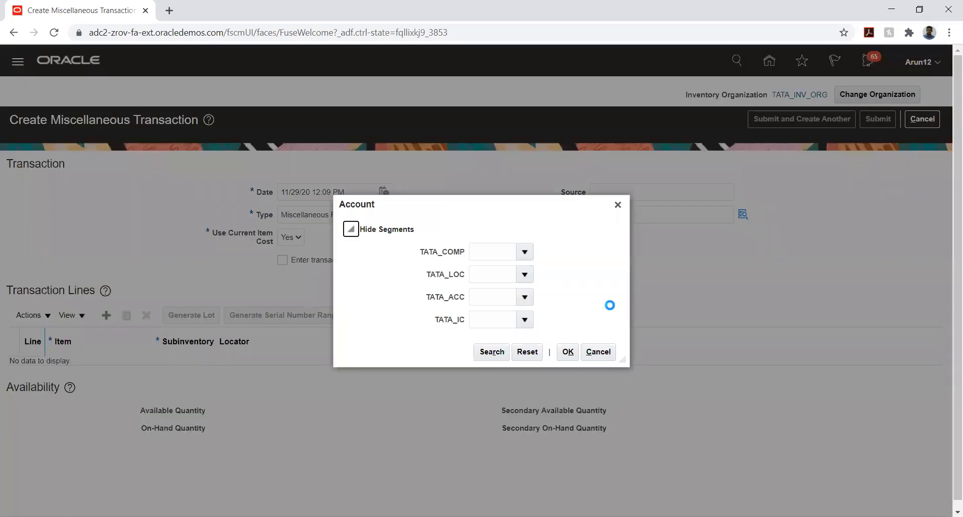
Set the account's TATA_COMP segment to 03 (AUTOMOBILE ENTITY 03) and its TATA_LOC segment to 10 (Default Location).
click(524, 252)
click(552, 273)
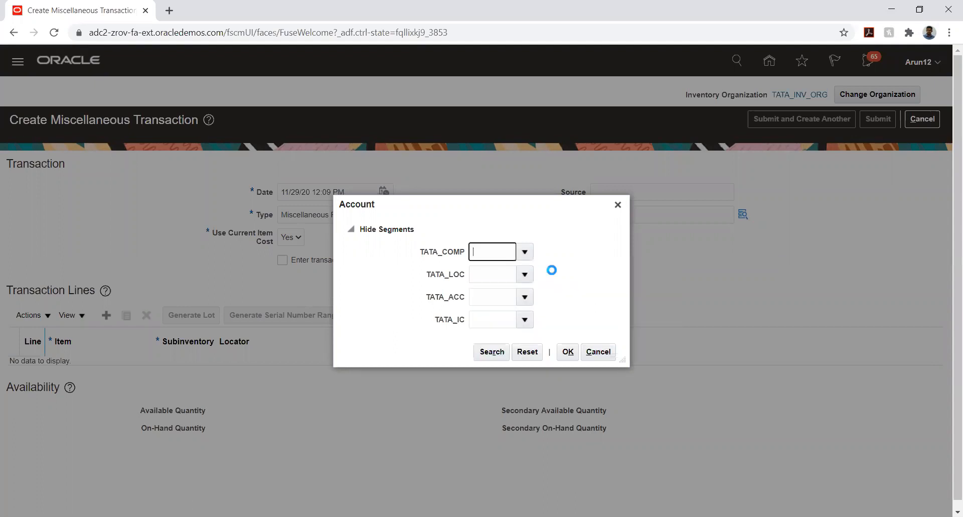
click(525, 274)
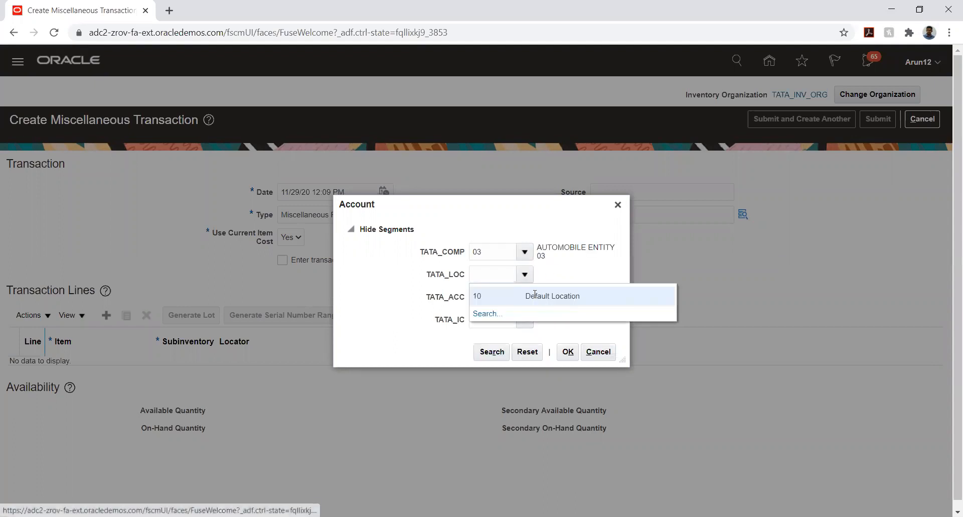
click(533, 293)
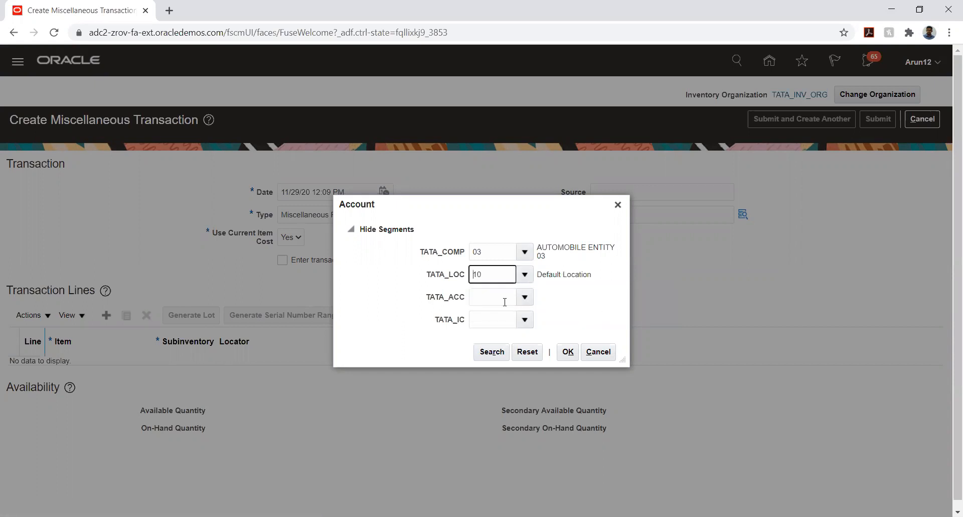
Search the TATA_ACC values by description %adj% and choose 5500 Standard Adjustment for the segment.
click(524, 297)
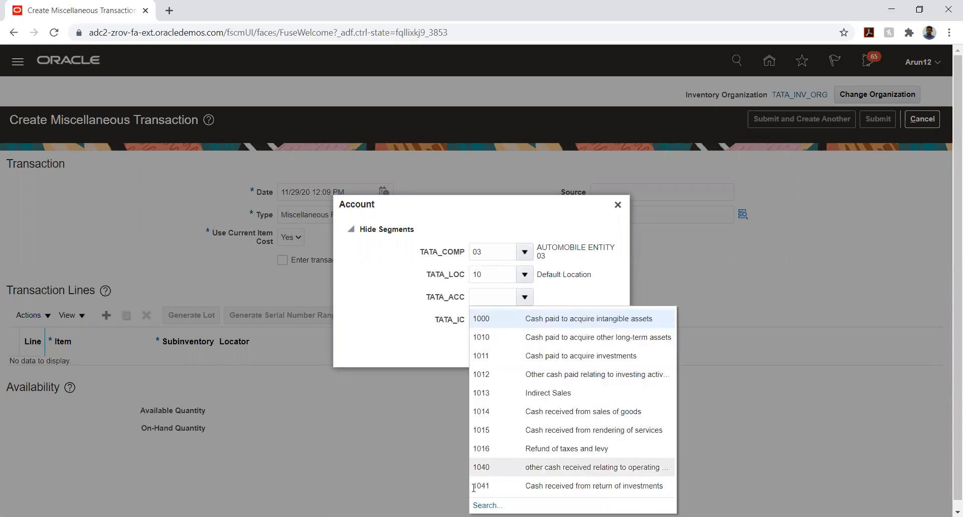
click(487, 505)
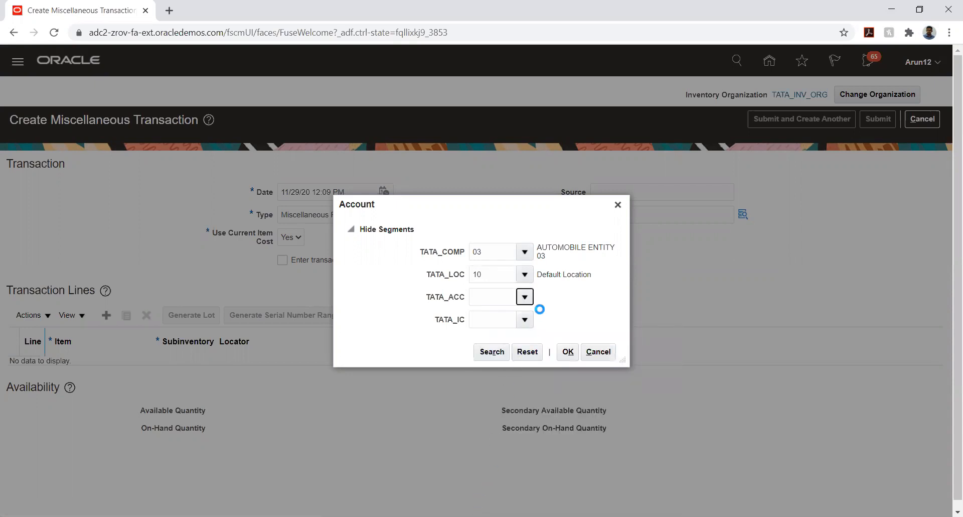
click(497, 284)
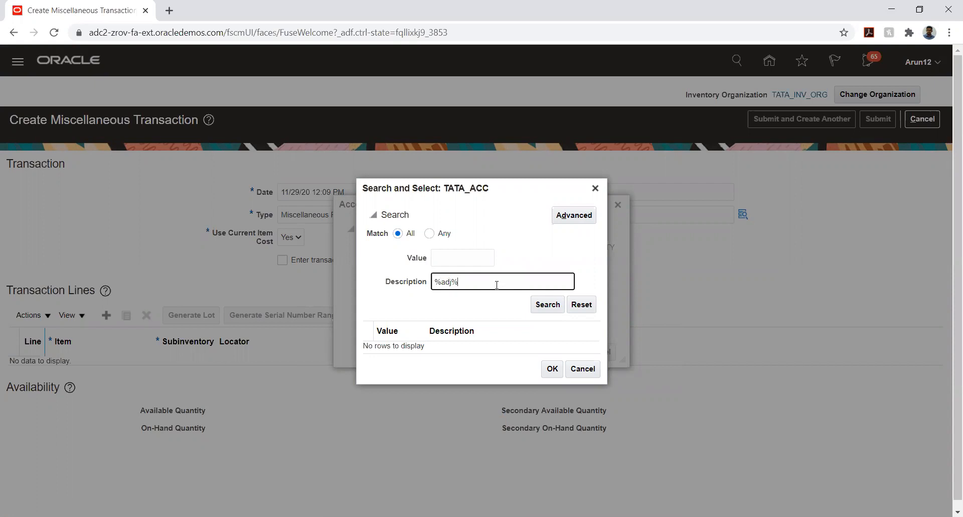
key(Return)
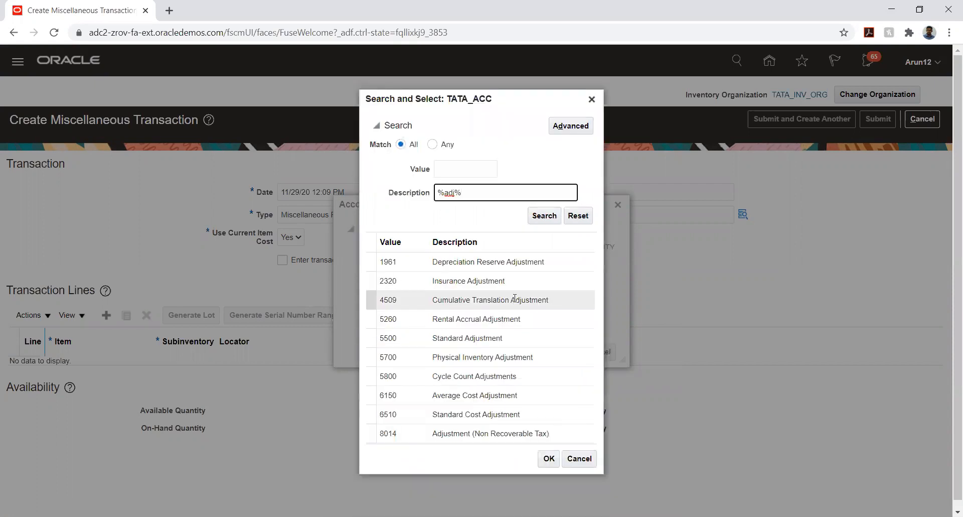
click(501, 337)
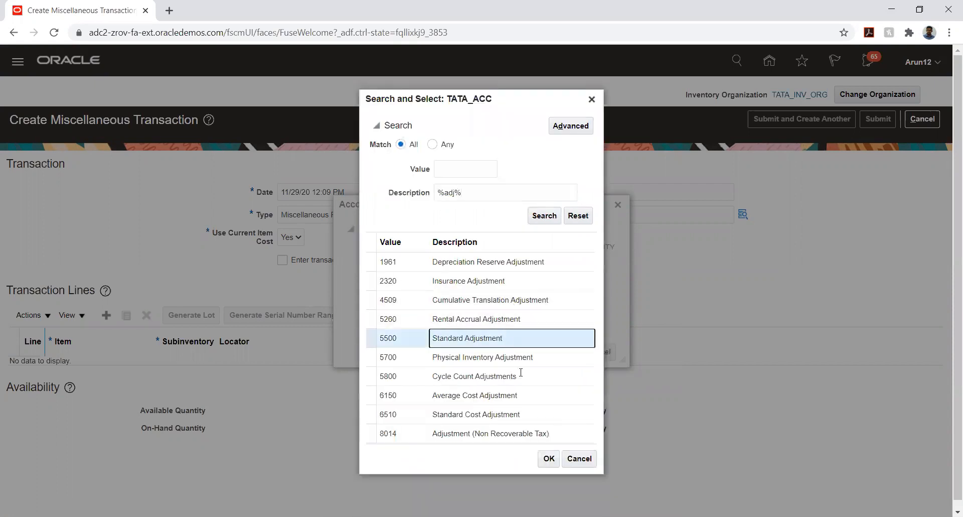
click(549, 458)
Set the account's TATA_IC segment to 03 and accept the account combination.
click(524, 319)
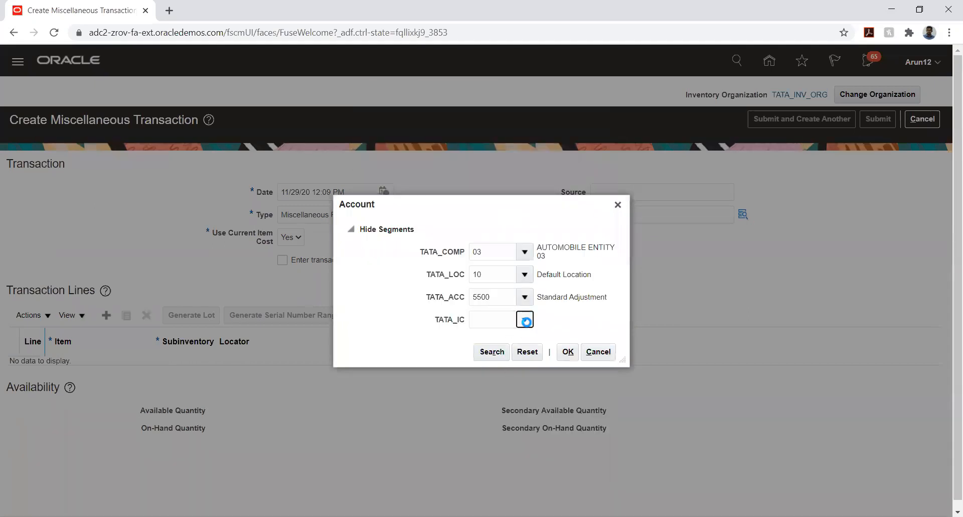
click(551, 340)
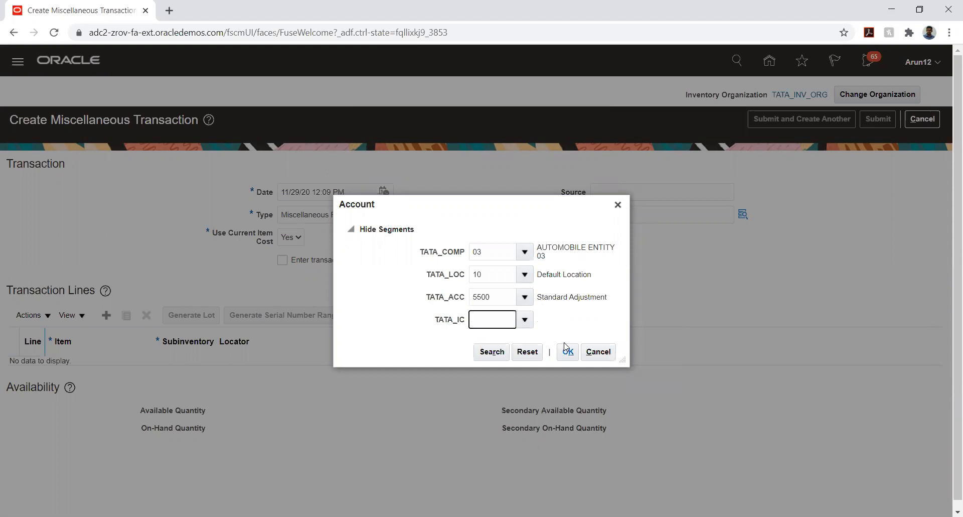
click(568, 353)
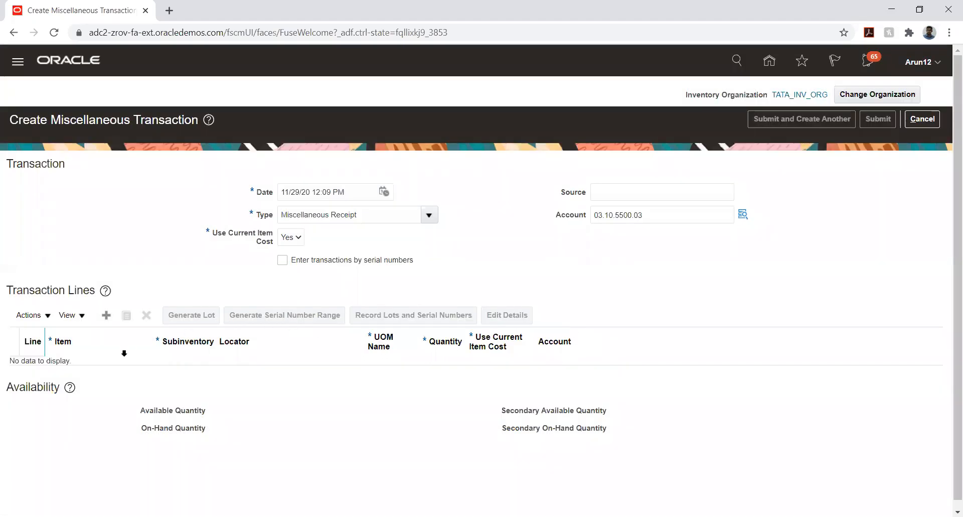
Add a transaction line and look up items starting with TATA to select TATA1001 (LAPTOP).
click(106, 315)
click(91, 371)
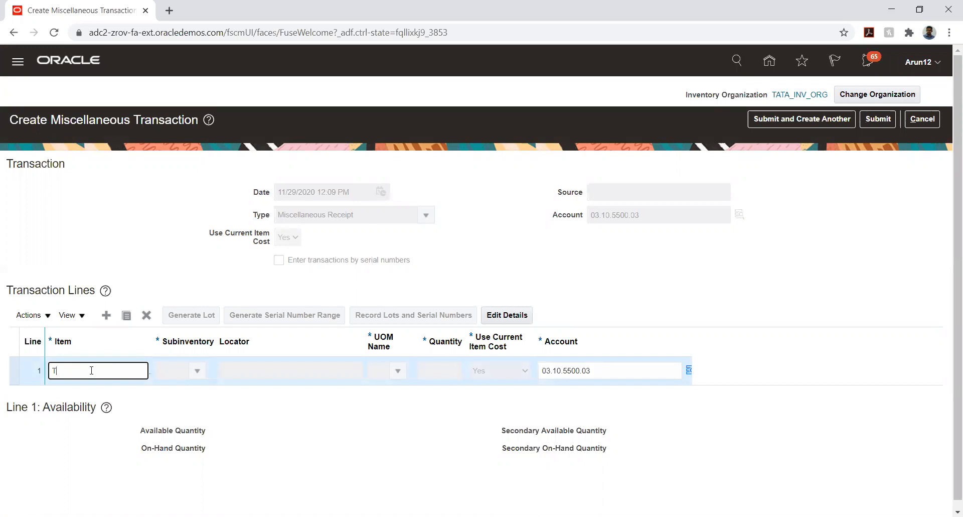
key(Tab)
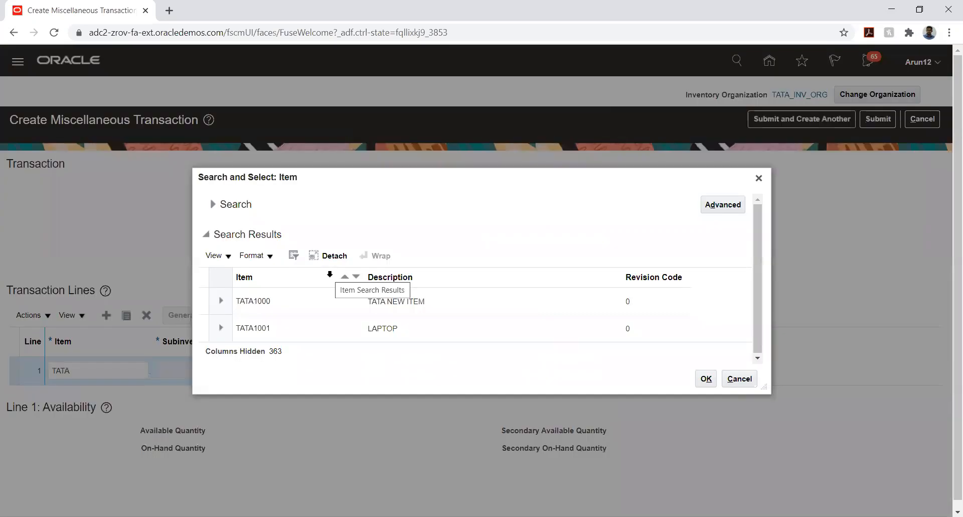
click(303, 327)
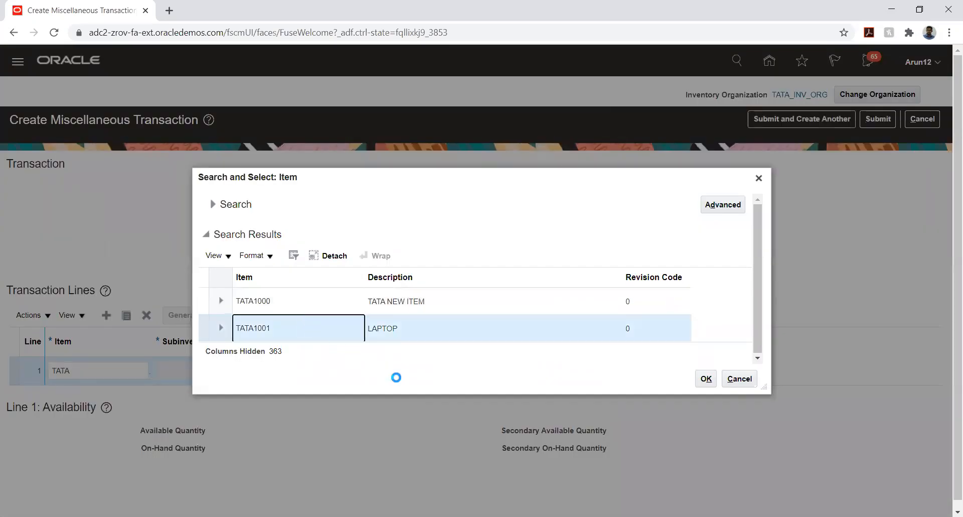
click(707, 378)
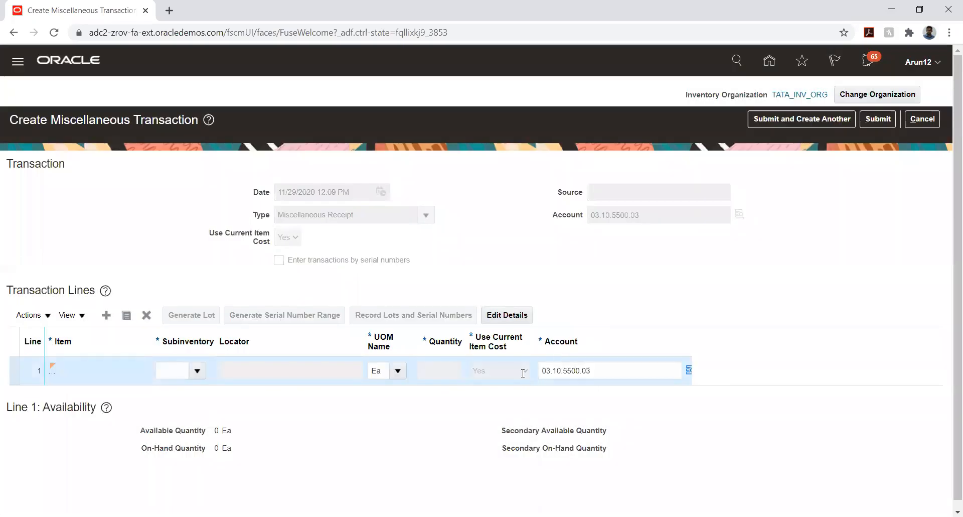
Set the line's subinventory to the TATA staging sub-inventory (TATA_STAGI) and its quantity to 2,000.
click(173, 369)
click(197, 370)
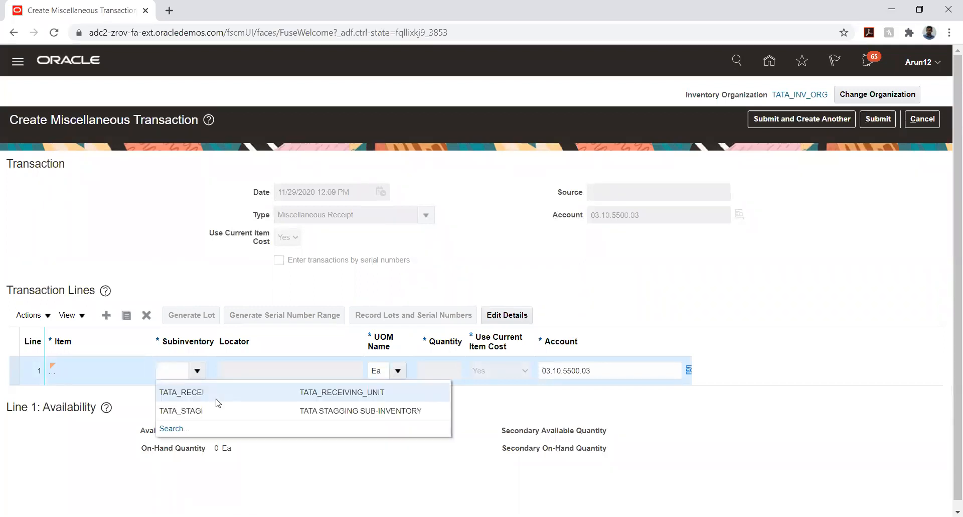
click(187, 411)
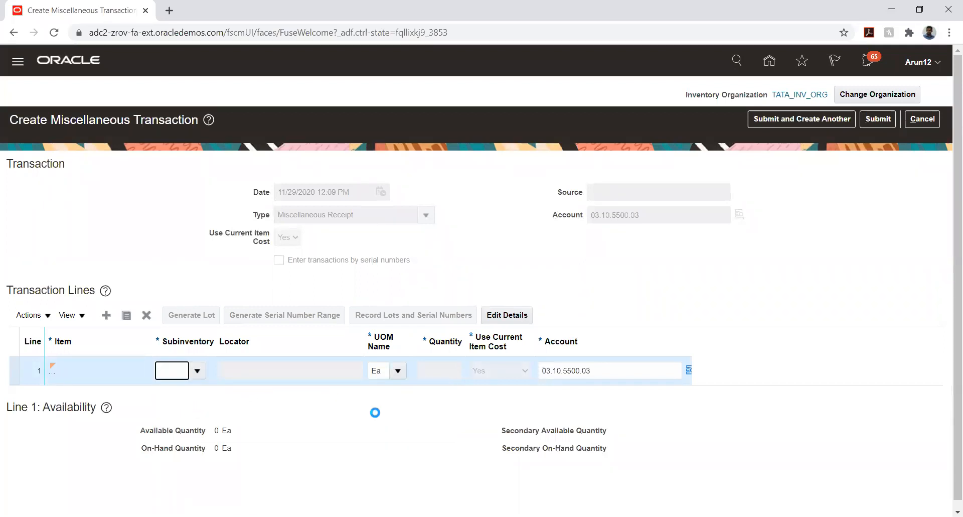
click(443, 369)
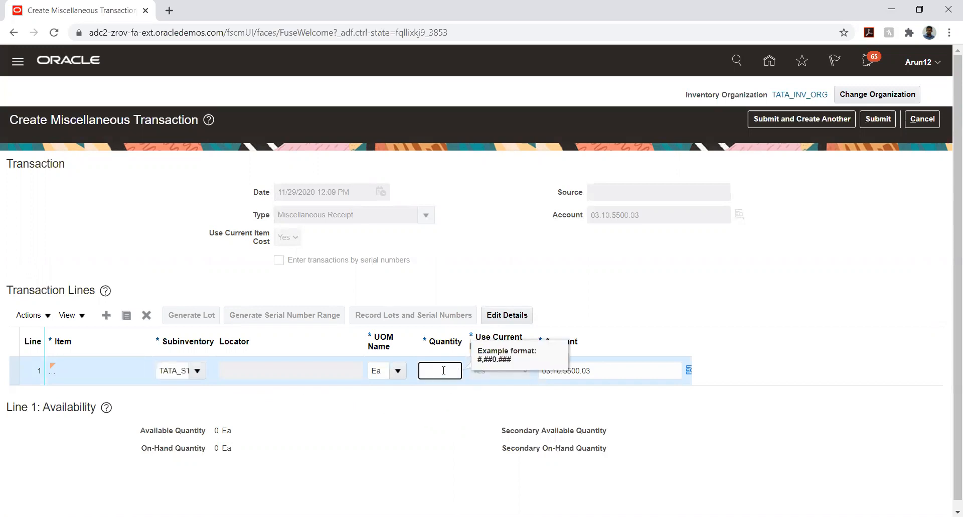
key(Tab)
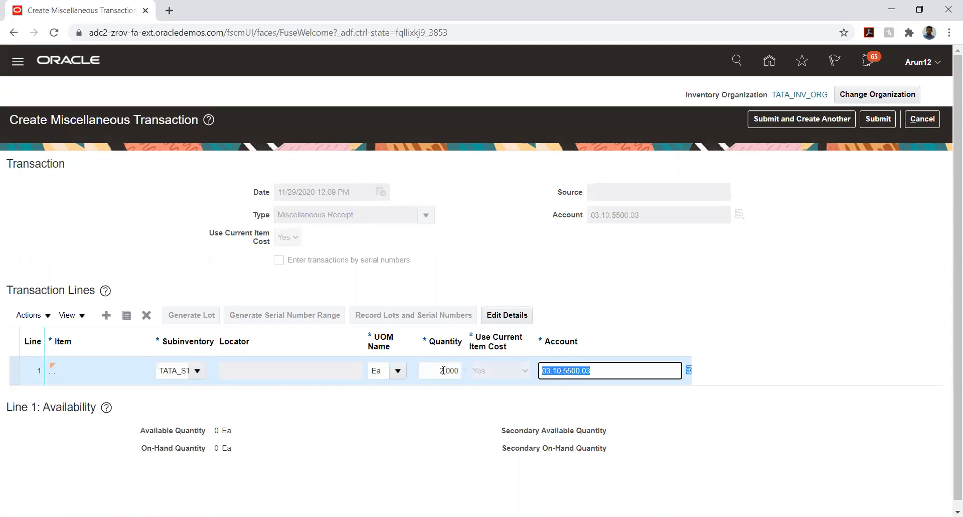
Submit the miscellaneous receipt and return to the Inventory Management overview.
click(666, 281)
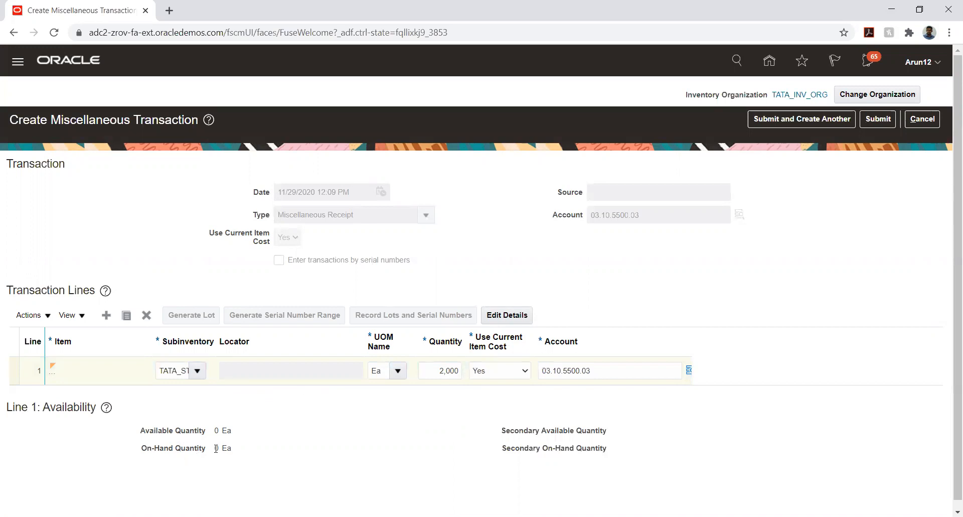
click(871, 124)
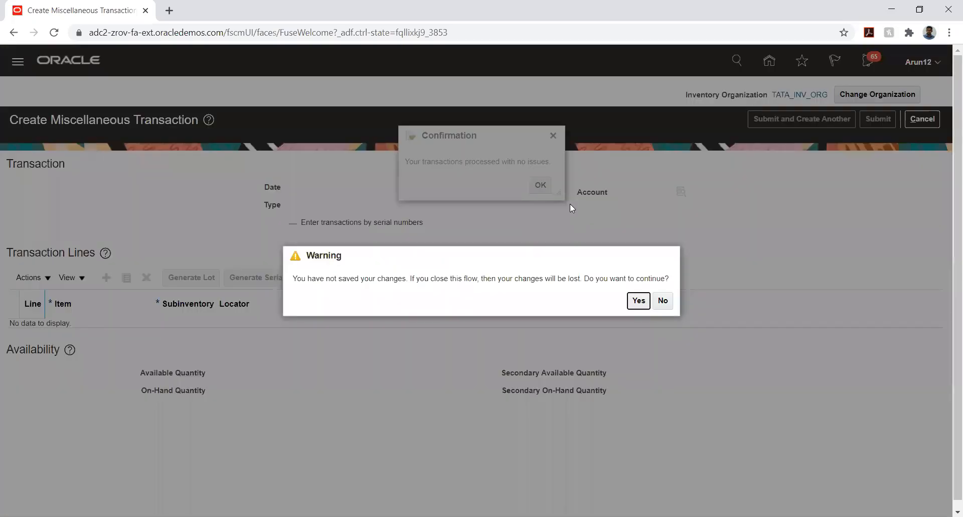
key(Return)
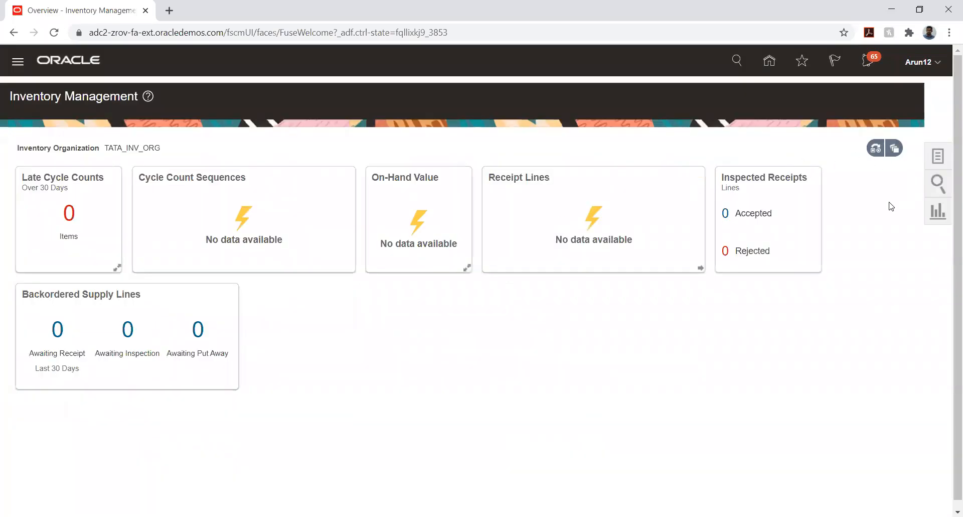
Open Manage Item Quantities and search for the on-hand quantity of item TATA1001 in TATA_INV_ORG.
click(937, 156)
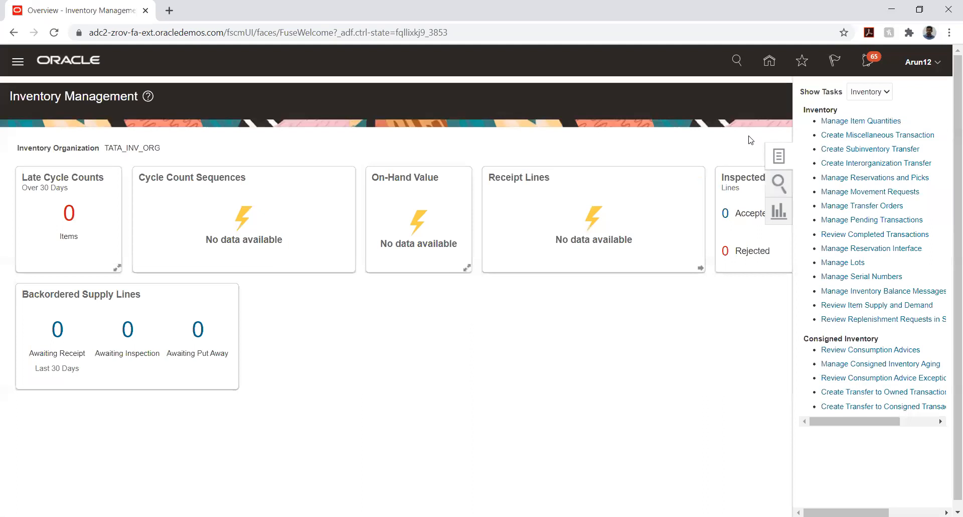
click(828, 122)
click(128, 199)
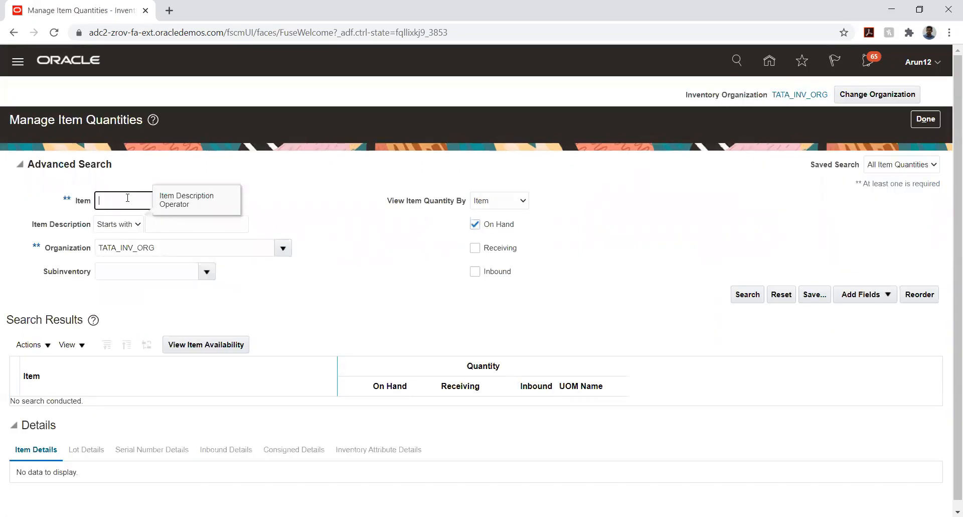
text(TATA)
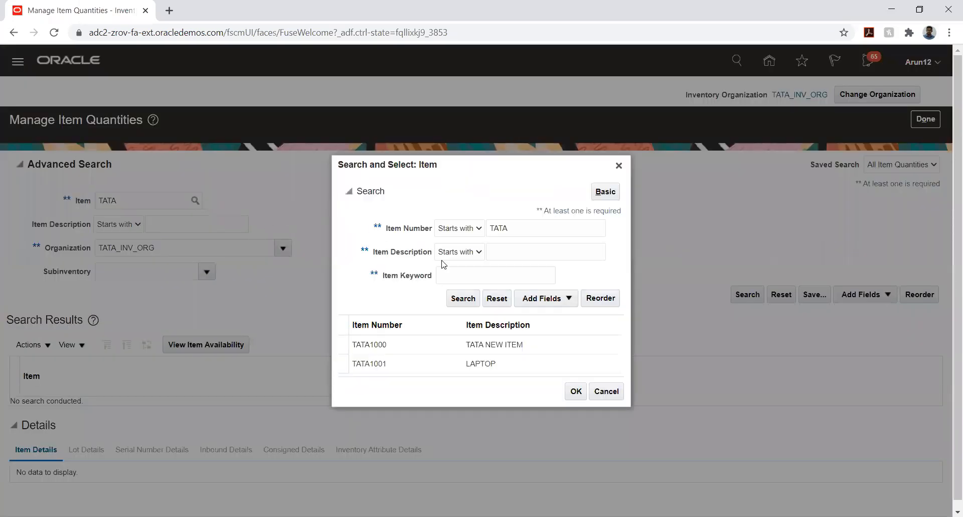
click(399, 366)
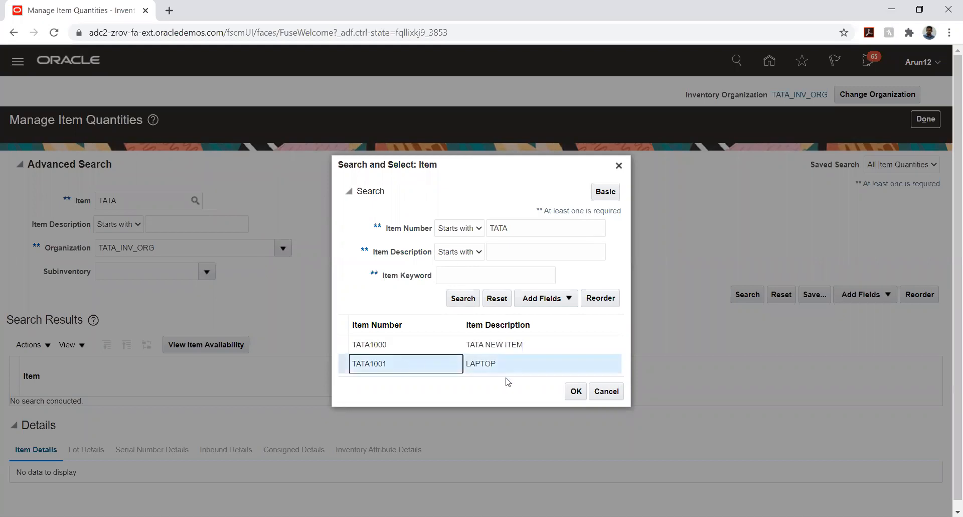
click(577, 392)
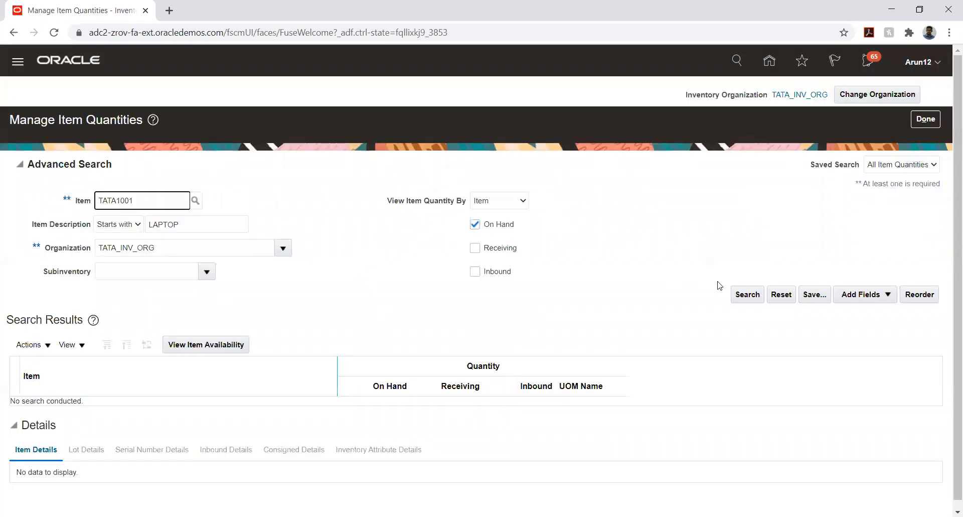
click(748, 295)
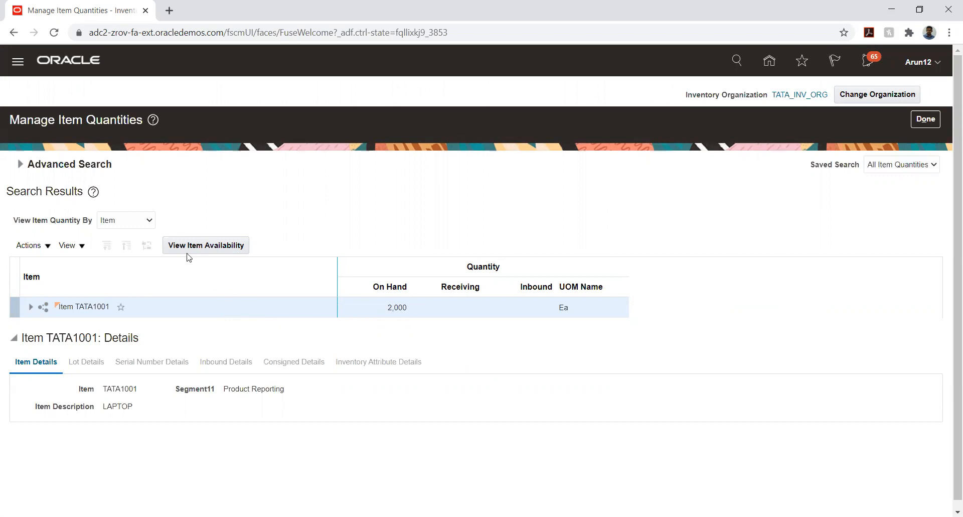
View the item availability of TATA1001 and return to the Inventory Management overview.
click(201, 245)
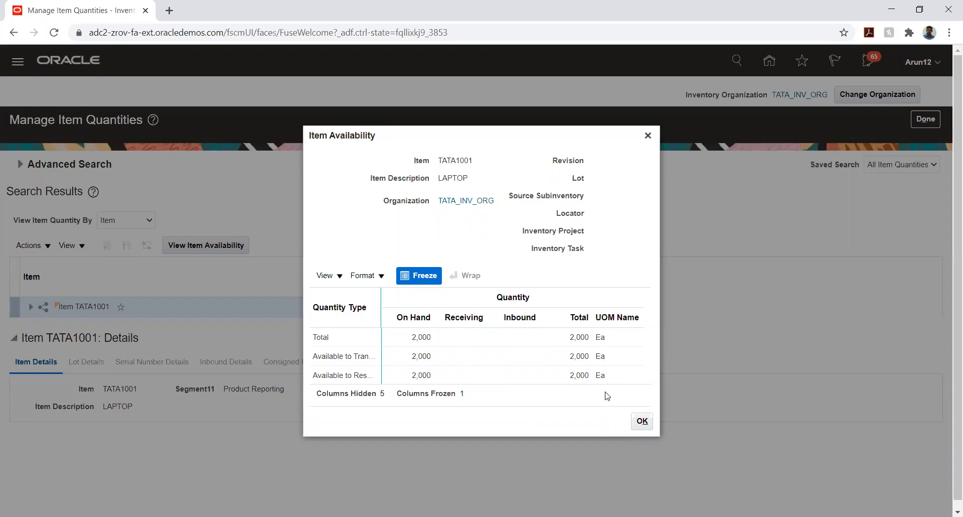
click(642, 421)
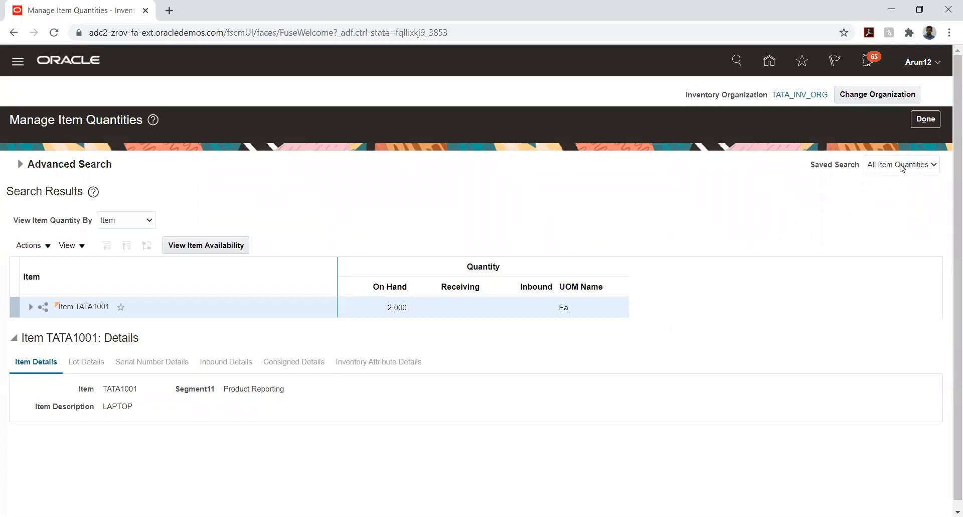
click(926, 120)
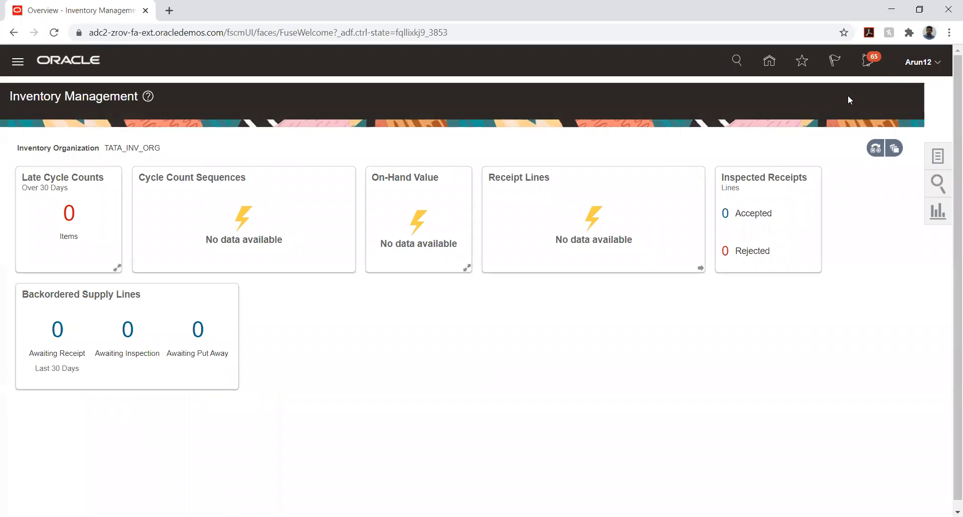
Open Review Completed Transactions and look up items starting with TATA to set the item filter to TATA1001 (LAPTOP).
click(937, 159)
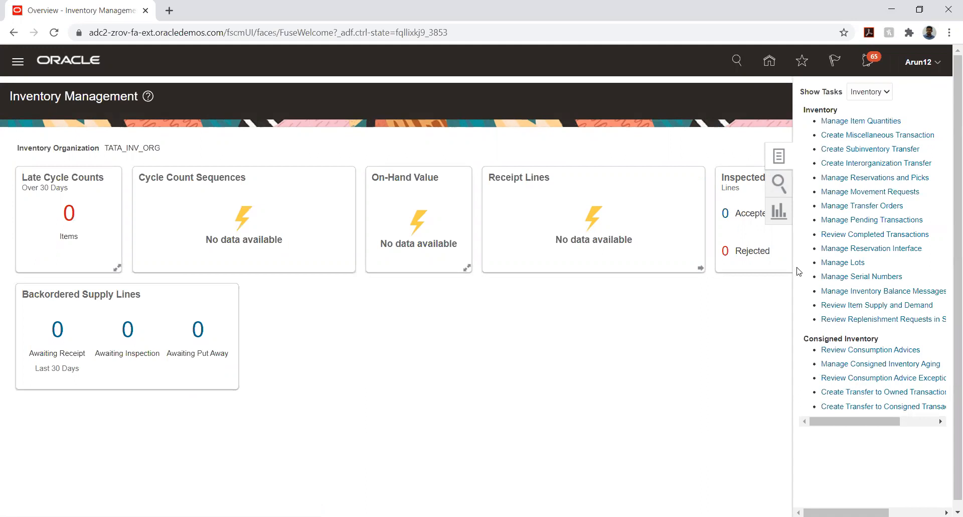
click(857, 235)
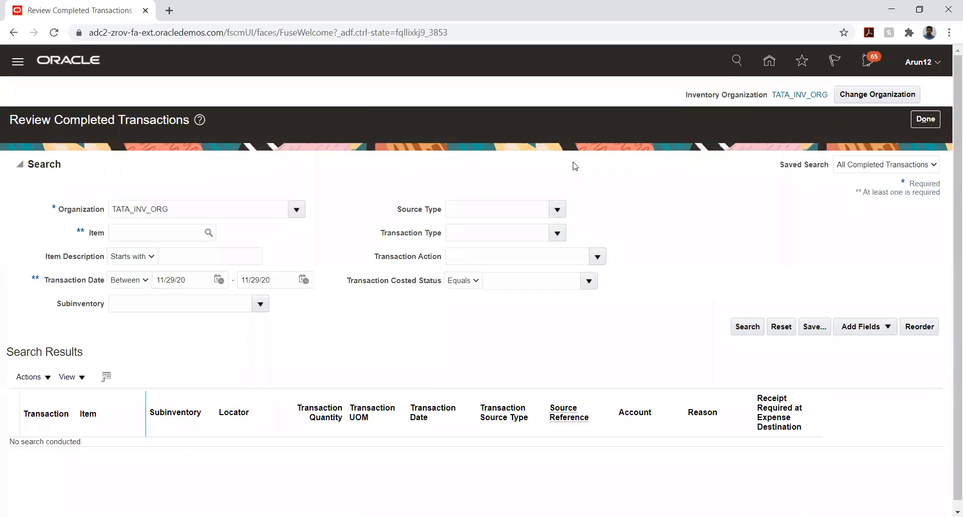
click(167, 232)
text(TATA)
key(Tab)
click(414, 364)
key(Up)
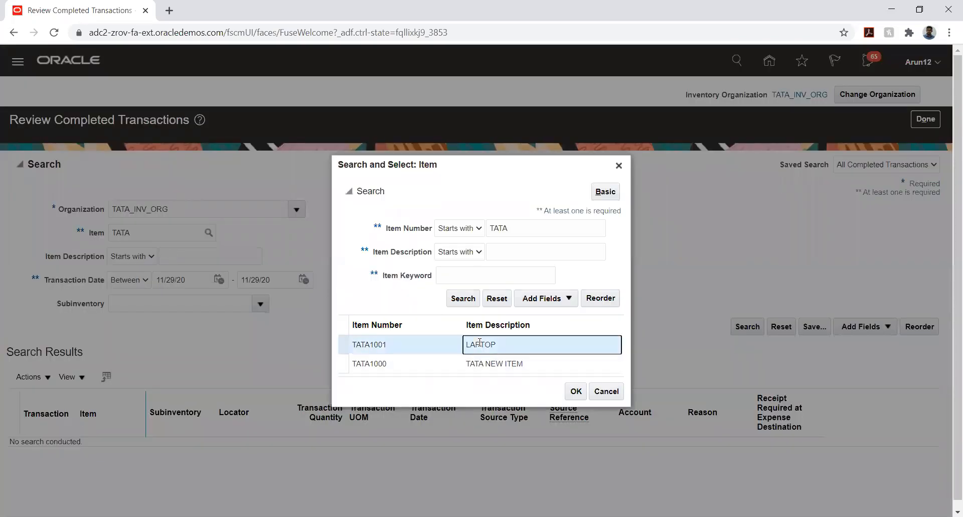
click(576, 391)
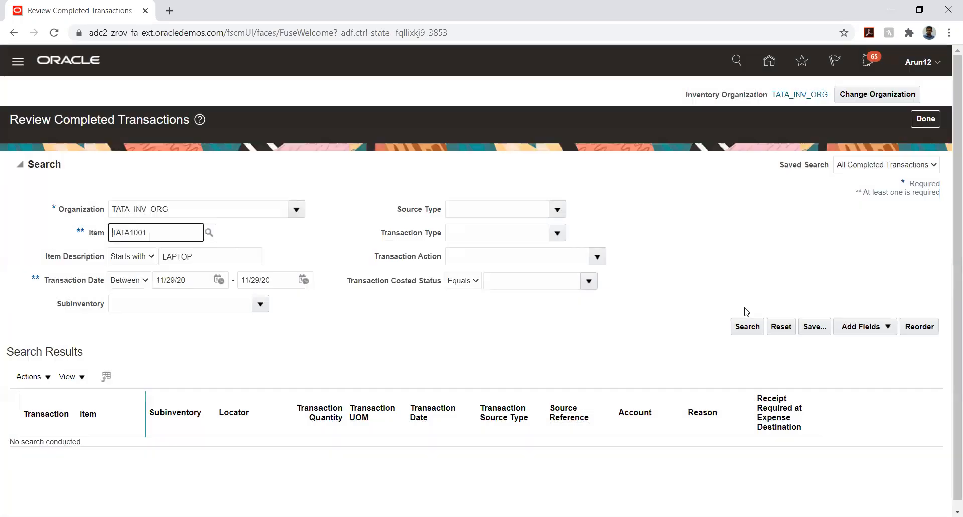
Search the completed transactions of TATA1001, inspect its receipt line, and return to the overview.
click(743, 322)
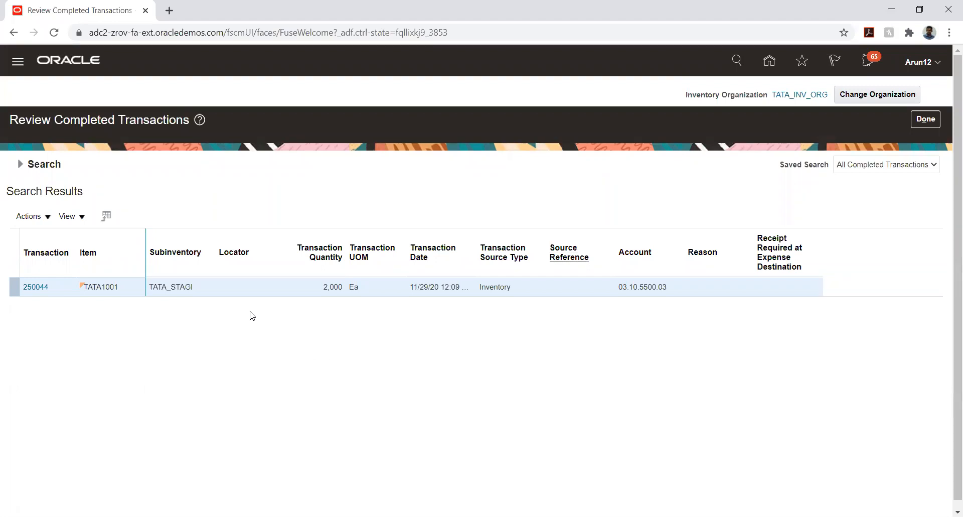
click(242, 287)
click(925, 119)
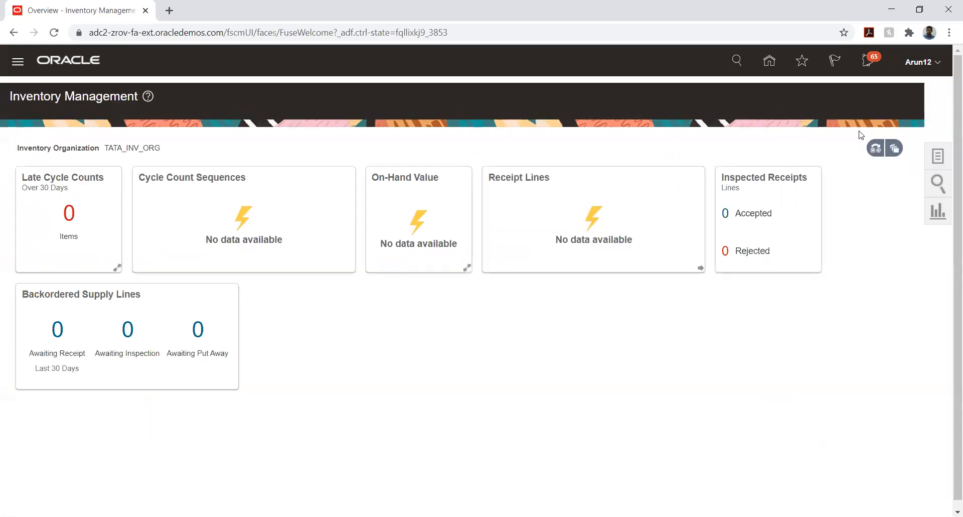
Check the error summary and the pending transactions view in Manage Pending Transactions, and return to the overview.
click(933, 158)
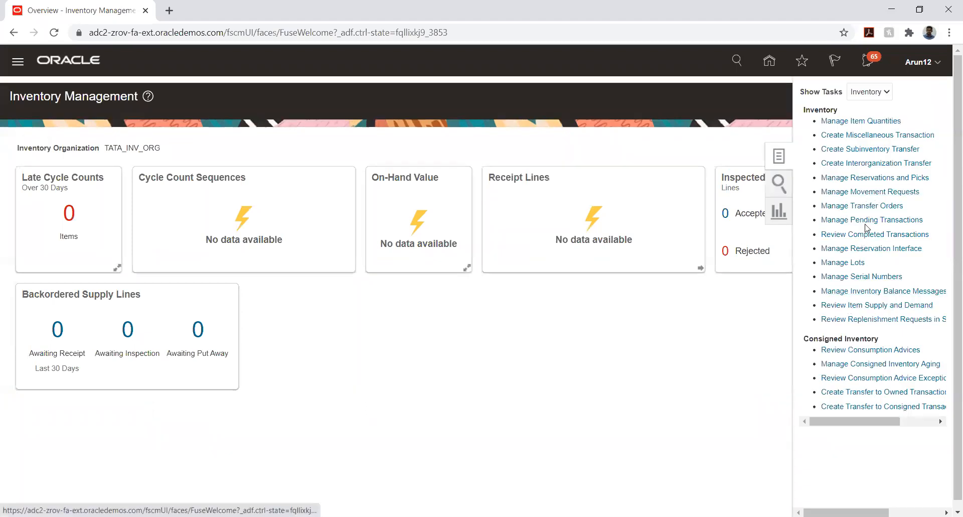
click(867, 220)
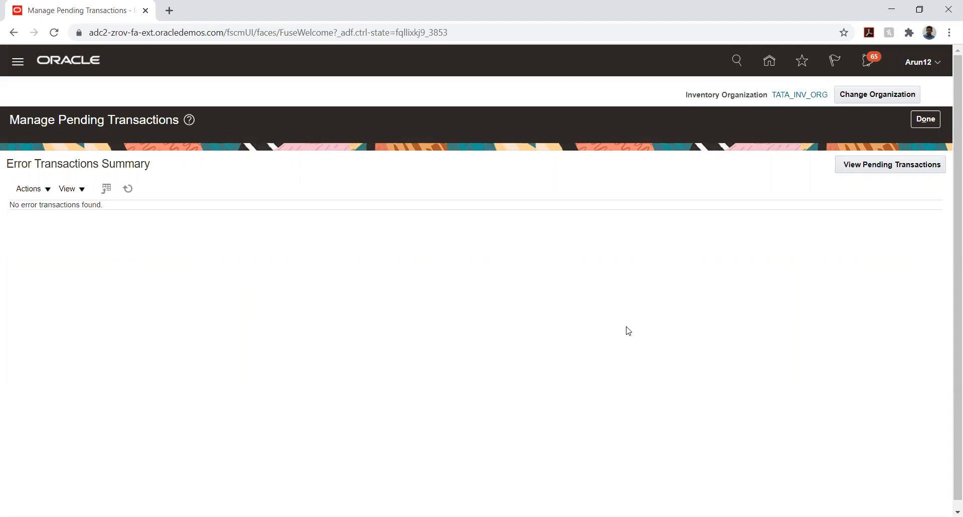
click(875, 164)
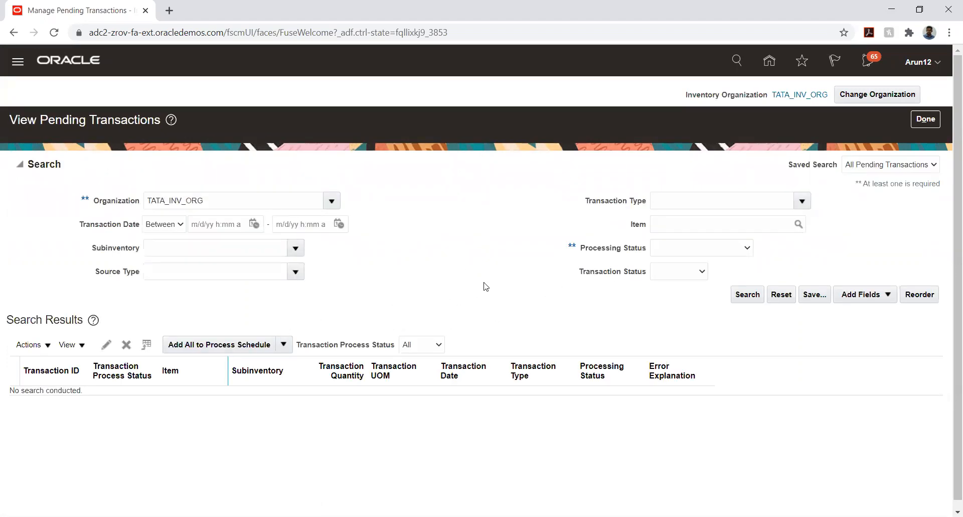
click(922, 122)
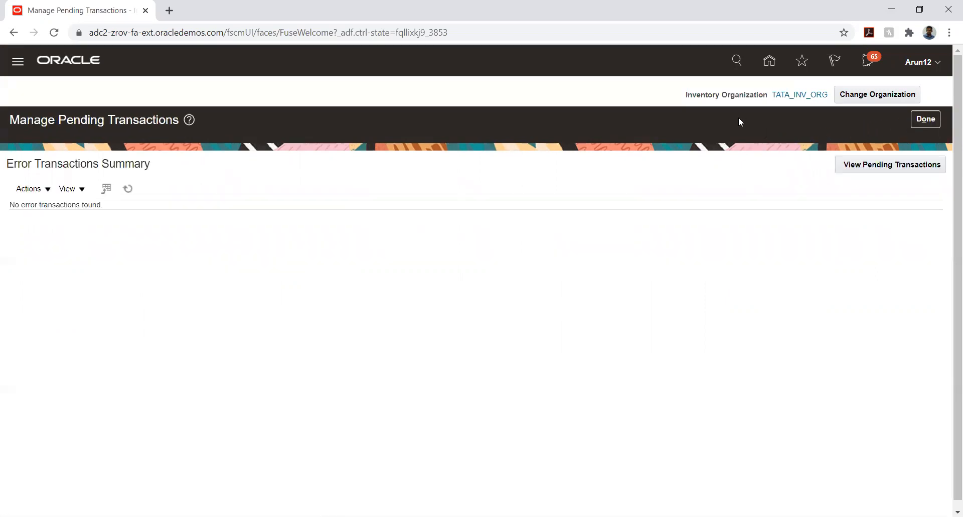
click(925, 119)
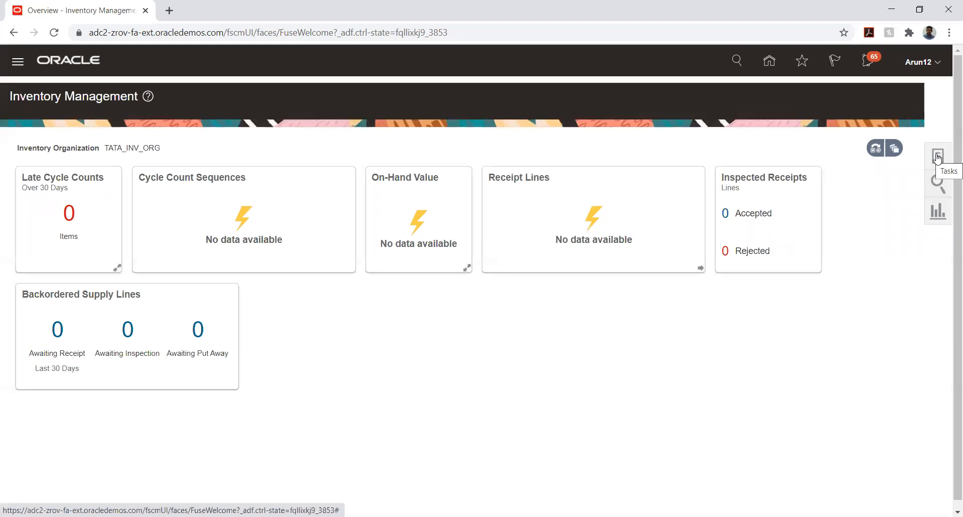
Start a new miscellaneous transaction in TATA_INV_ORG with the type Miscellaneous issue.
click(937, 157)
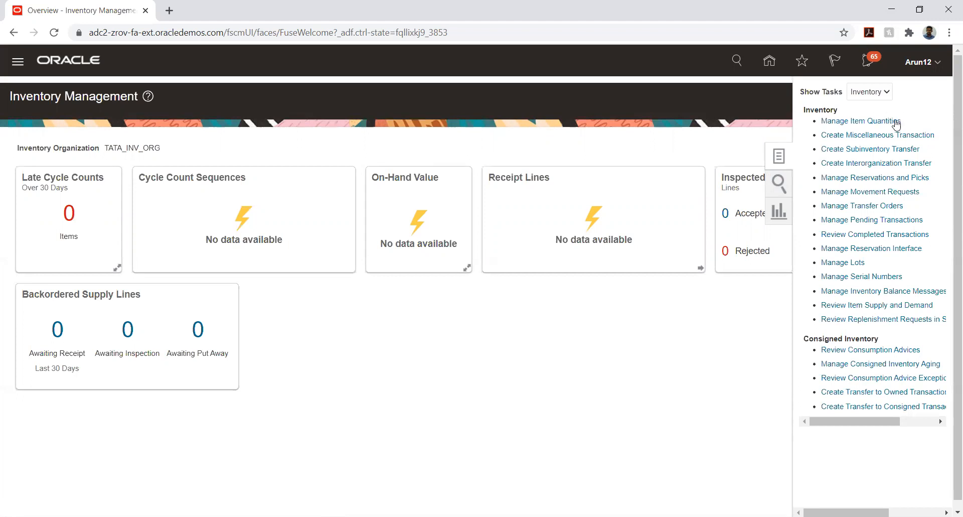
click(852, 137)
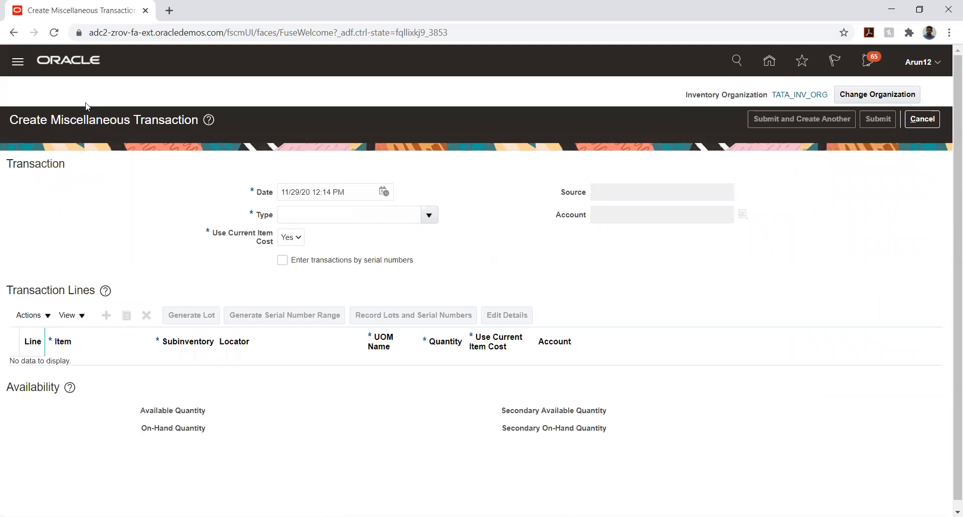
drag(52, 114, 197, 122)
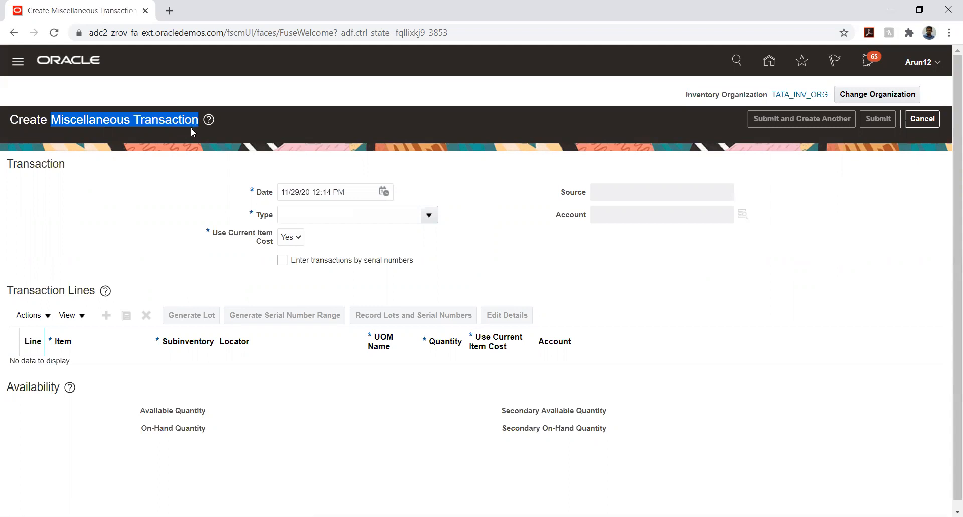
click(429, 215)
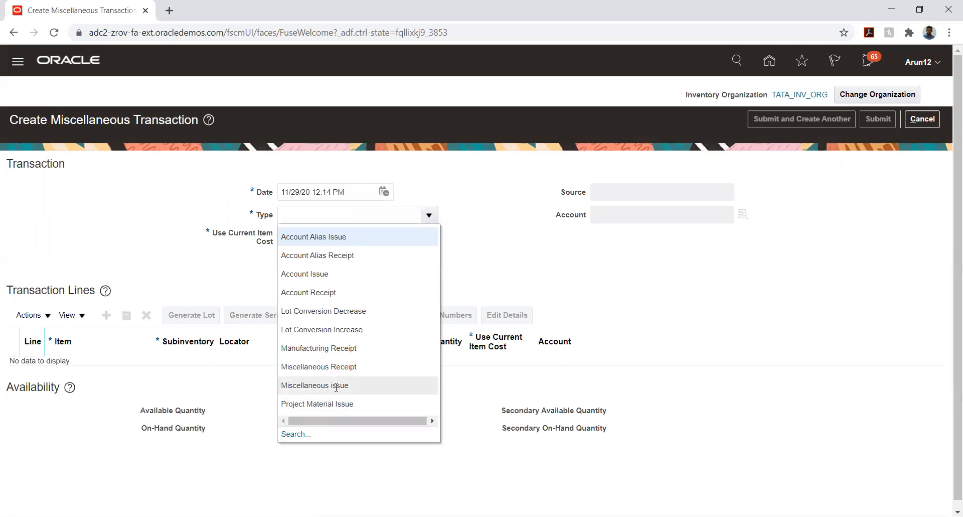
click(334, 385)
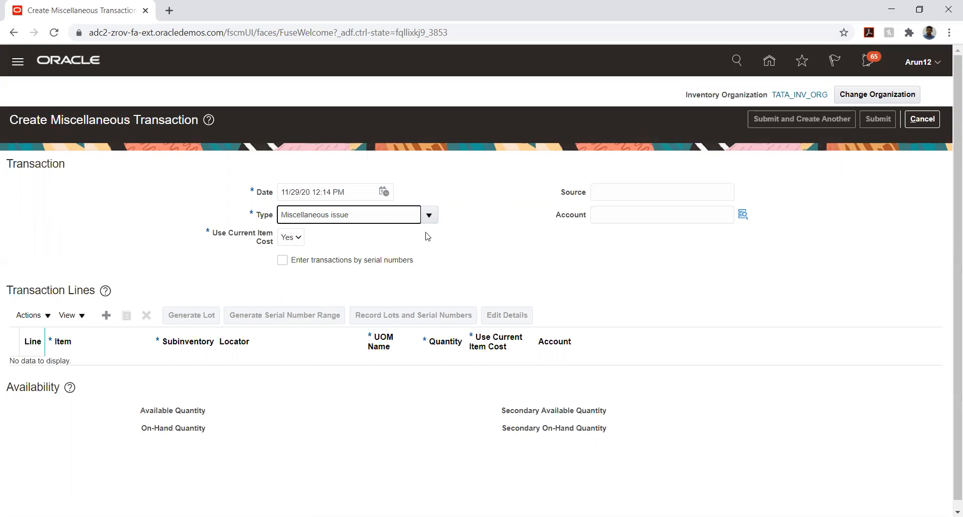
click(629, 193)
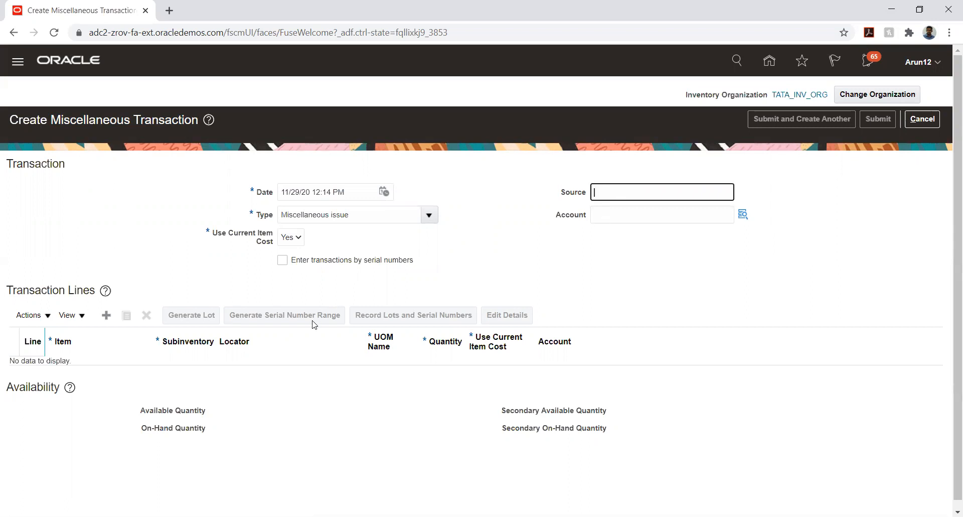
Add a line to the miscellaneous issue and look up items starting with TATA to select the LAPTOP item.
click(106, 314)
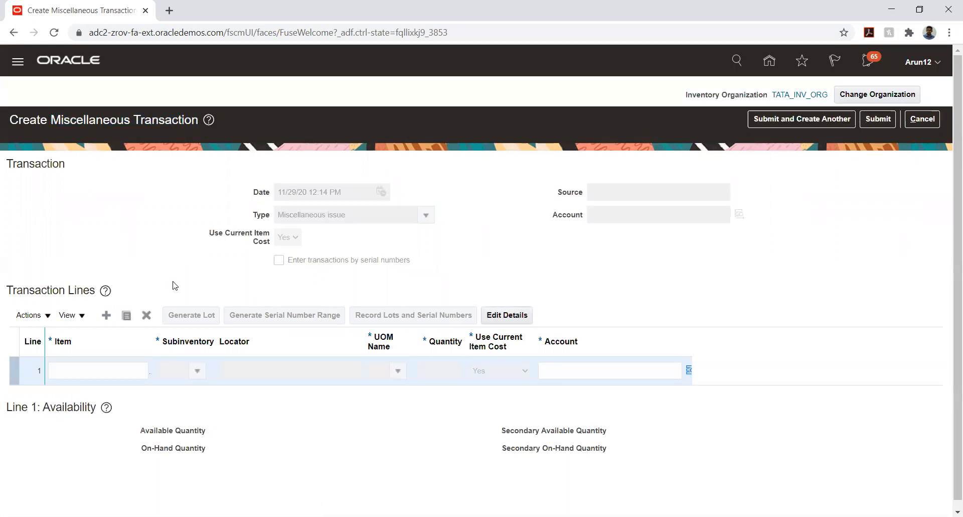
click(100, 371)
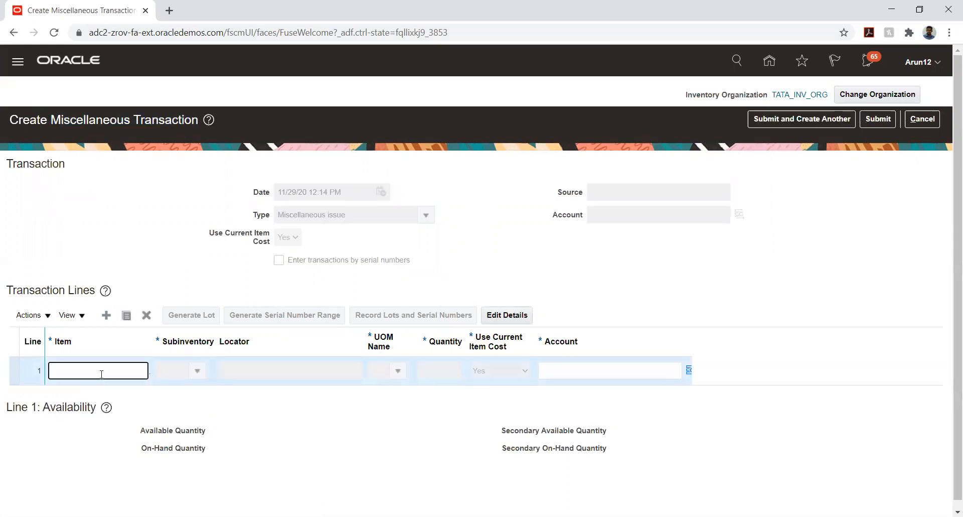
text(TATA)
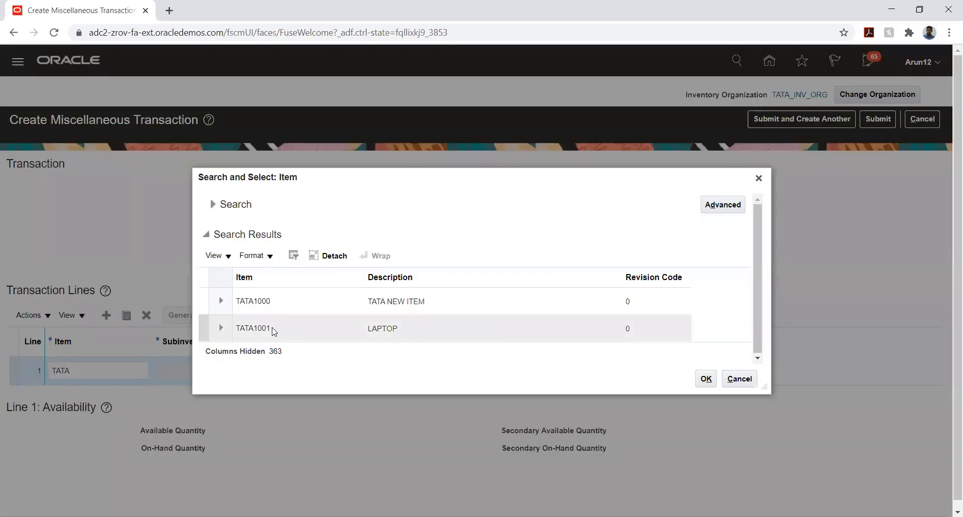
click(272, 330)
click(705, 379)
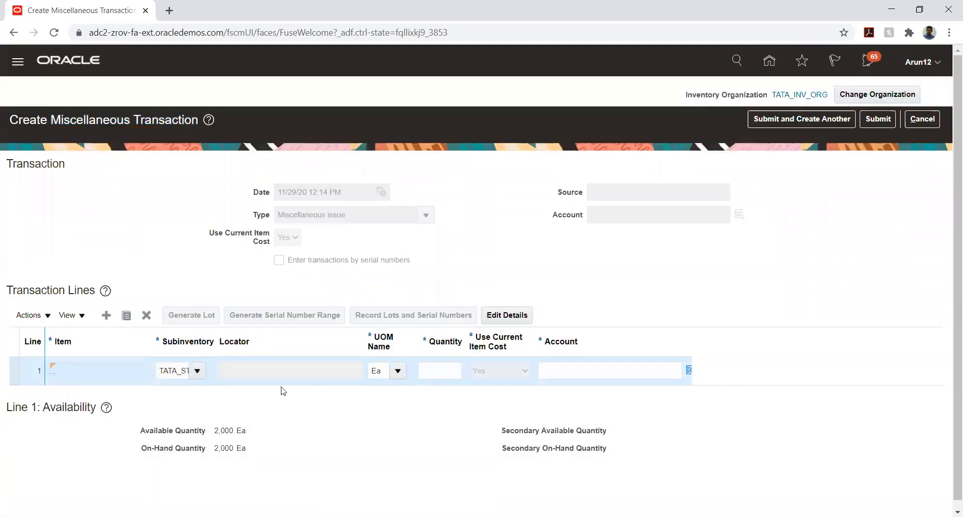
Set the issue line's quantity to 50.
click(439, 371)
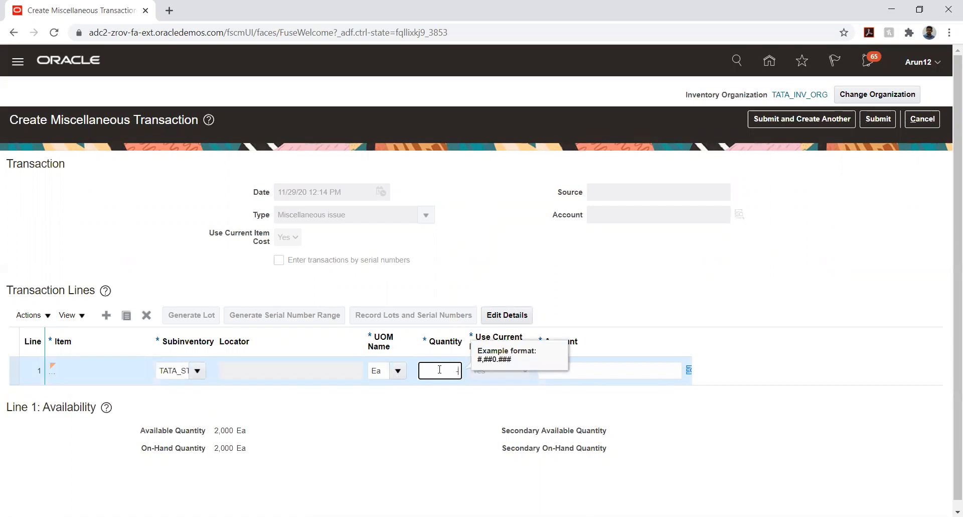
key(Tab)
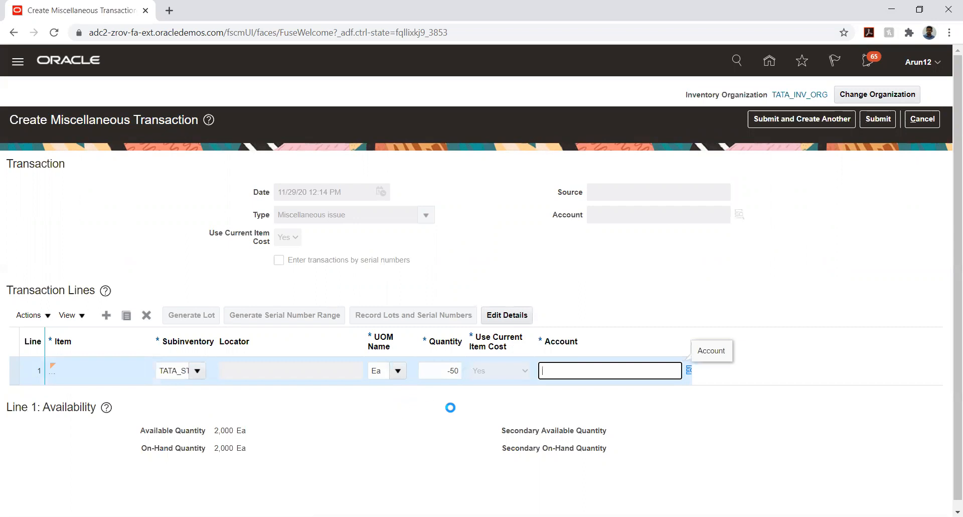
click(449, 370)
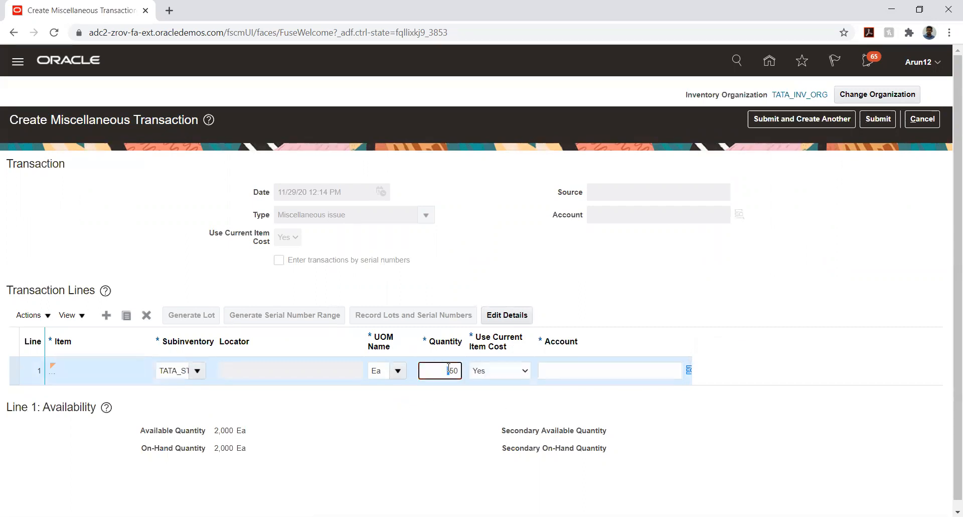
text(50)
key(Tab)
key(Tab)
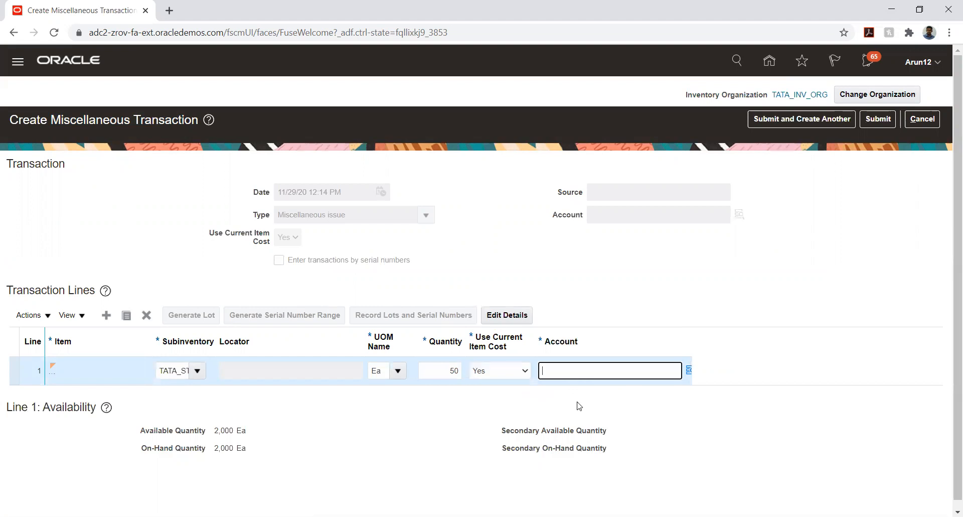
Open the issue line's account segments and set TATA_COMP to 03 (AUTOMOBILE ENTITY 03) and TATA_LOC to 10 (Default Location).
click(687, 369)
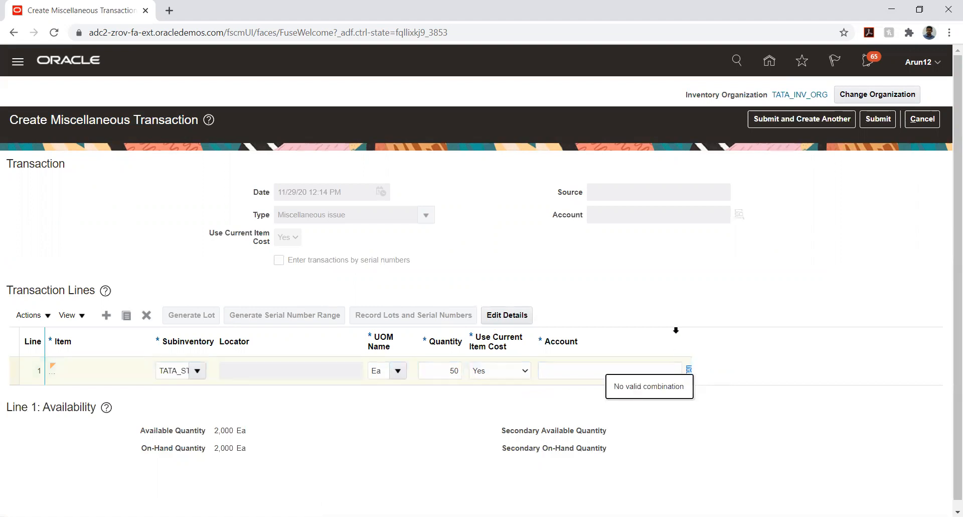
click(715, 424)
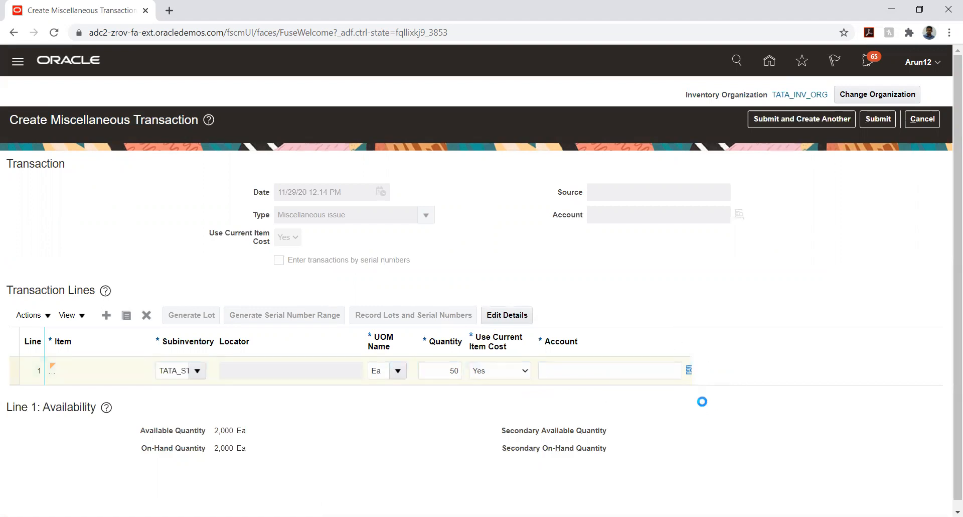
click(688, 372)
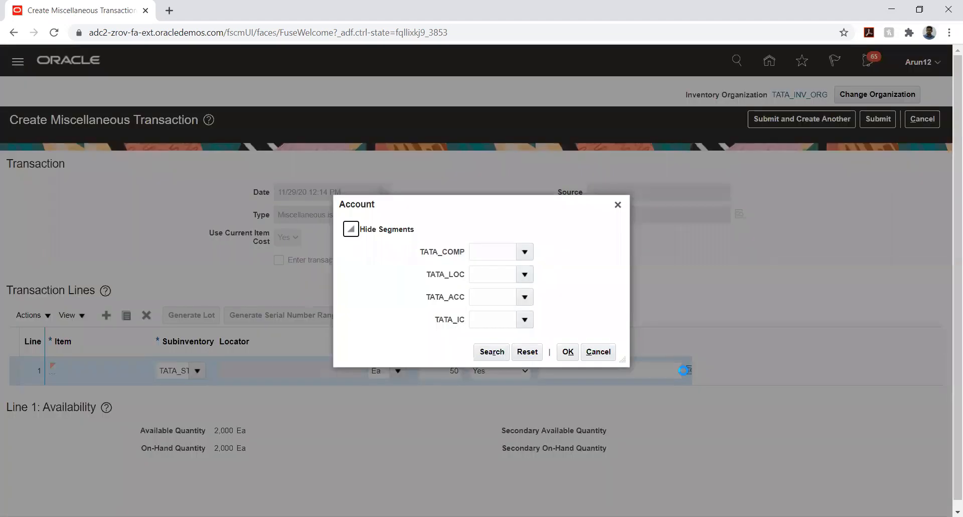
click(524, 252)
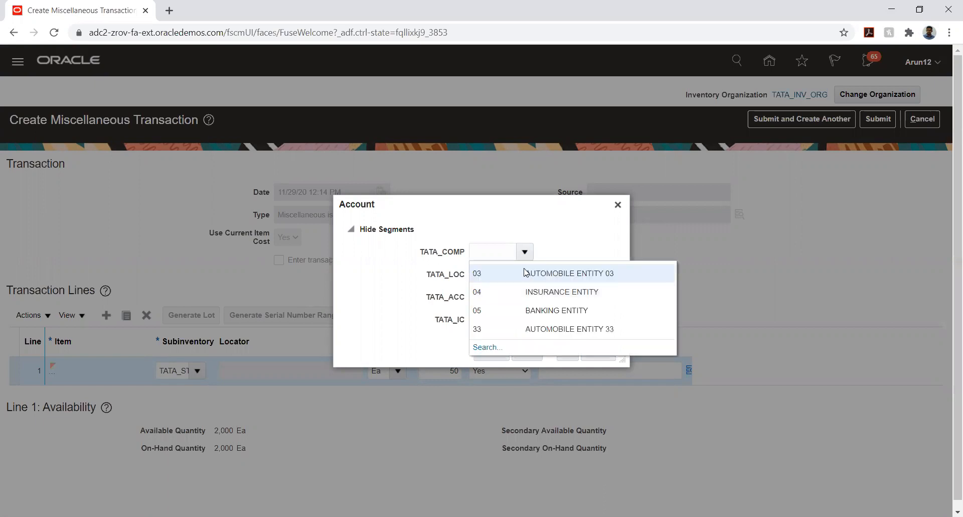
click(528, 272)
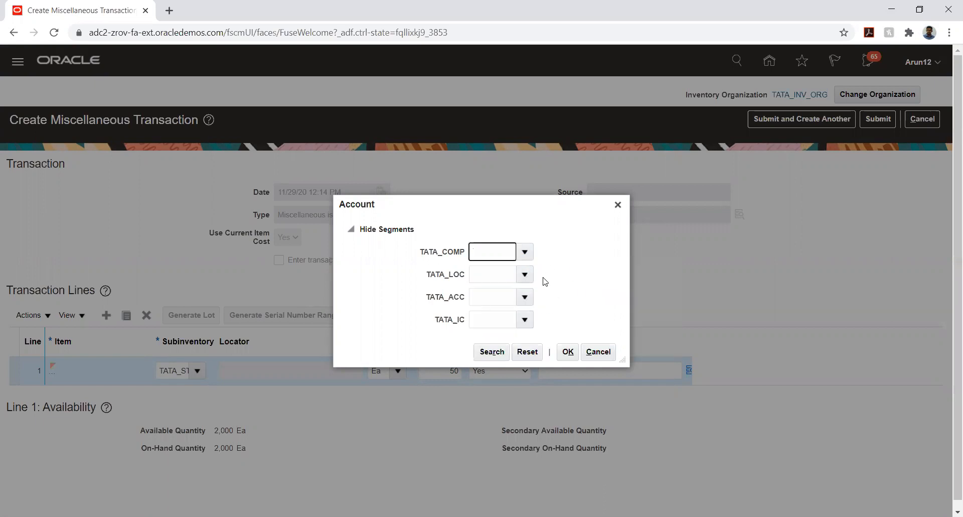
click(530, 277)
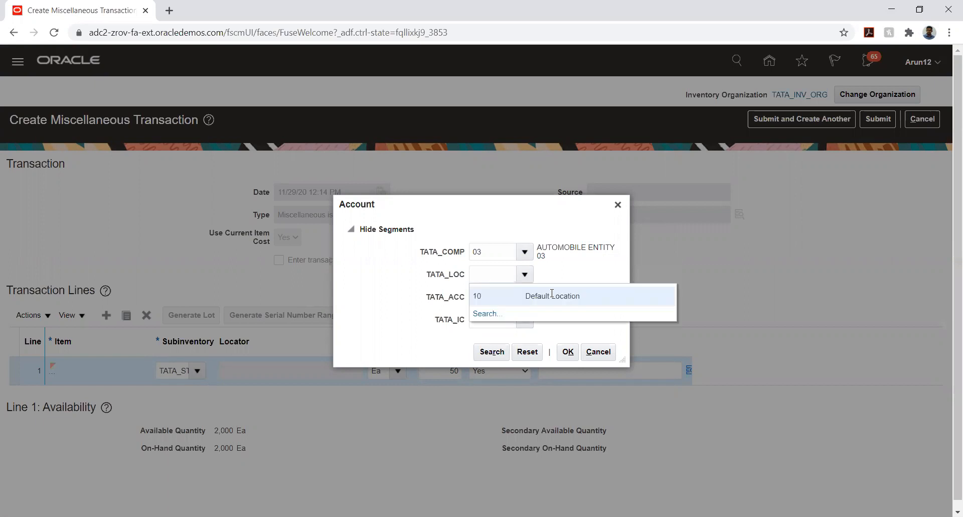
click(550, 295)
Search the TATA_ACC values for descriptions matching %adj% and select 5500, Standard Adjustment.
click(525, 297)
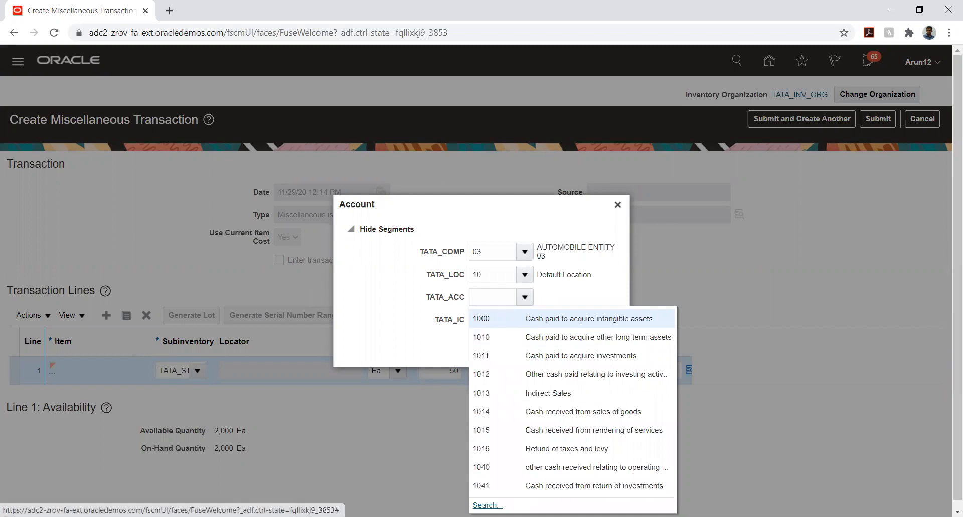
click(487, 504)
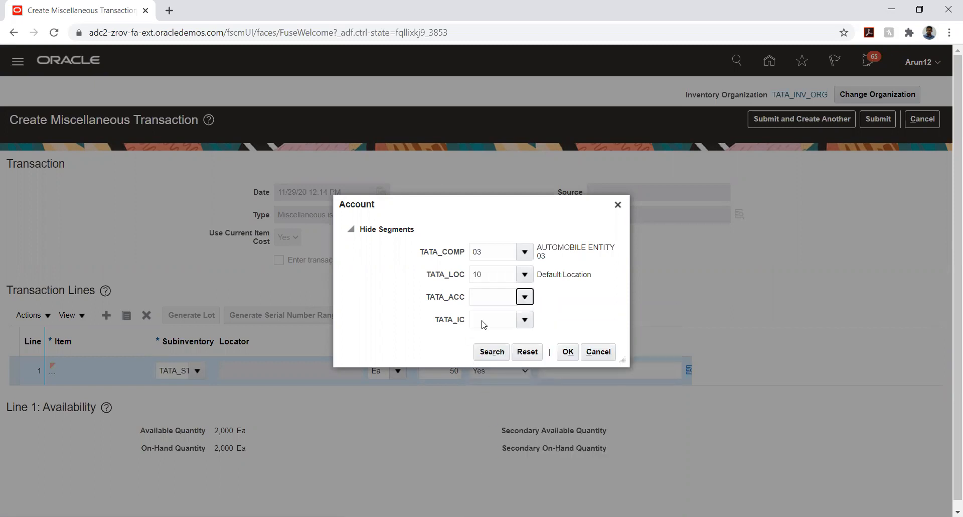
click(461, 283)
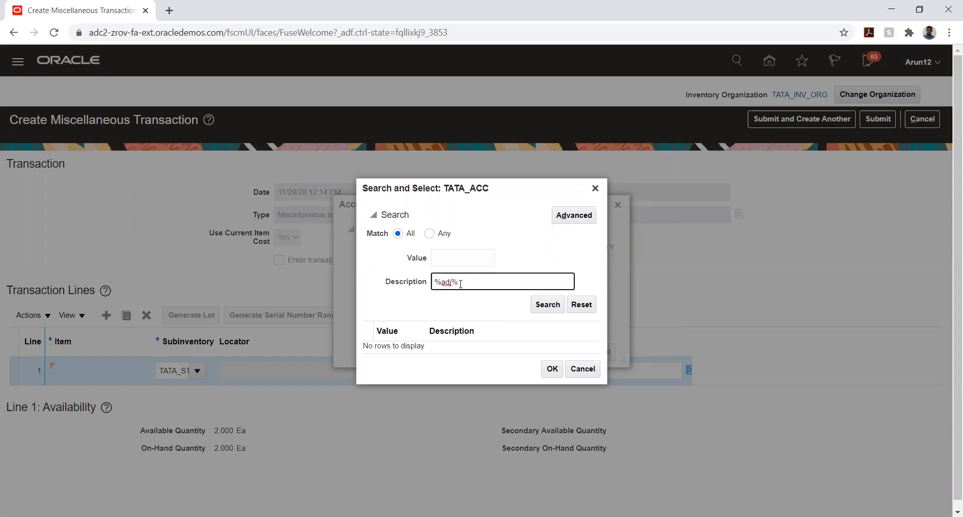
key(Return)
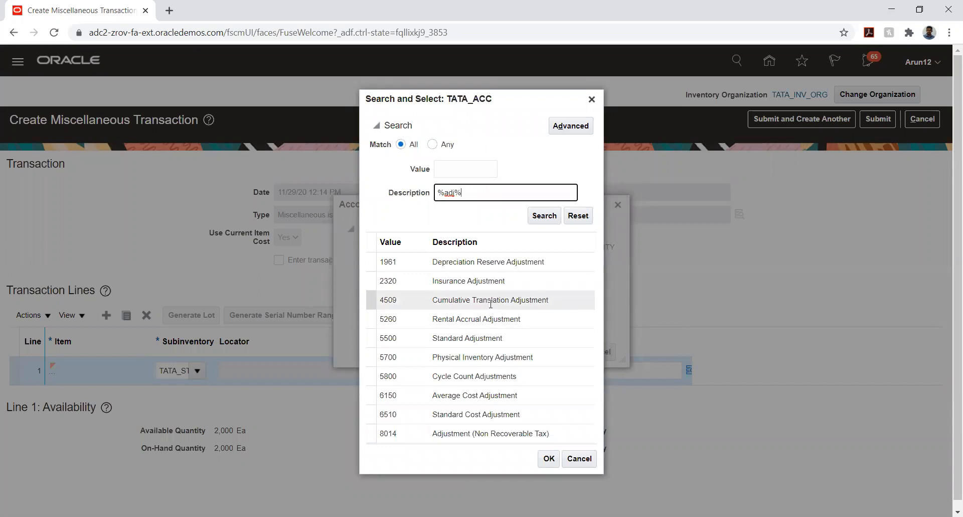
click(483, 337)
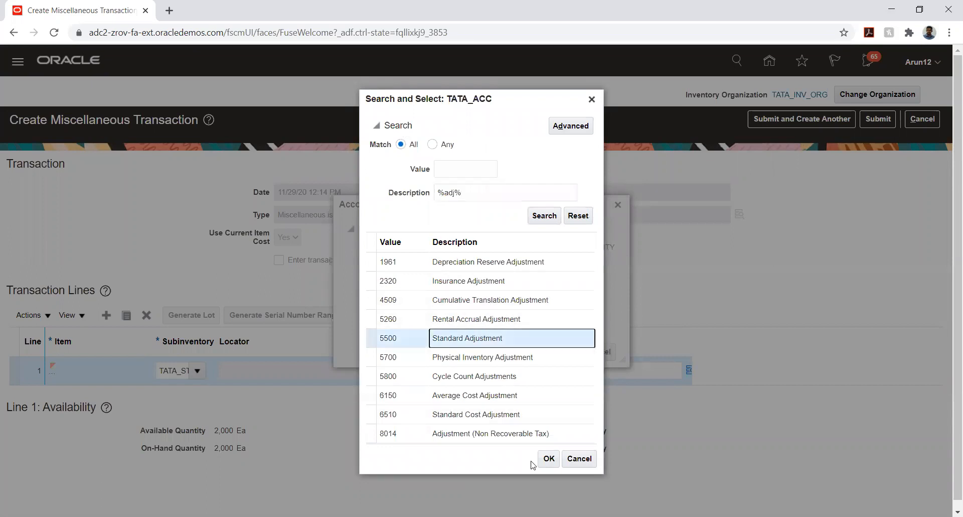
click(548, 458)
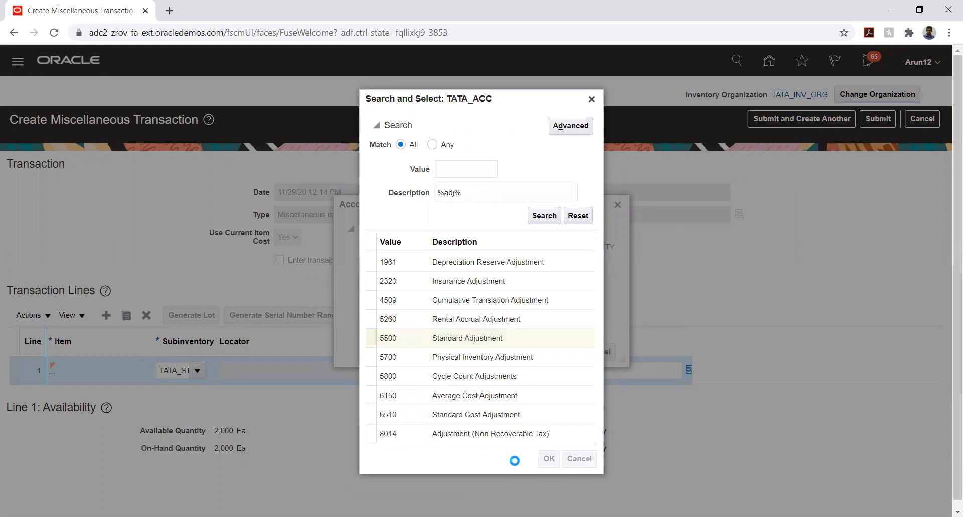
Set the TATA_IC segment to 03 and apply the account combination to the issue line.
click(524, 321)
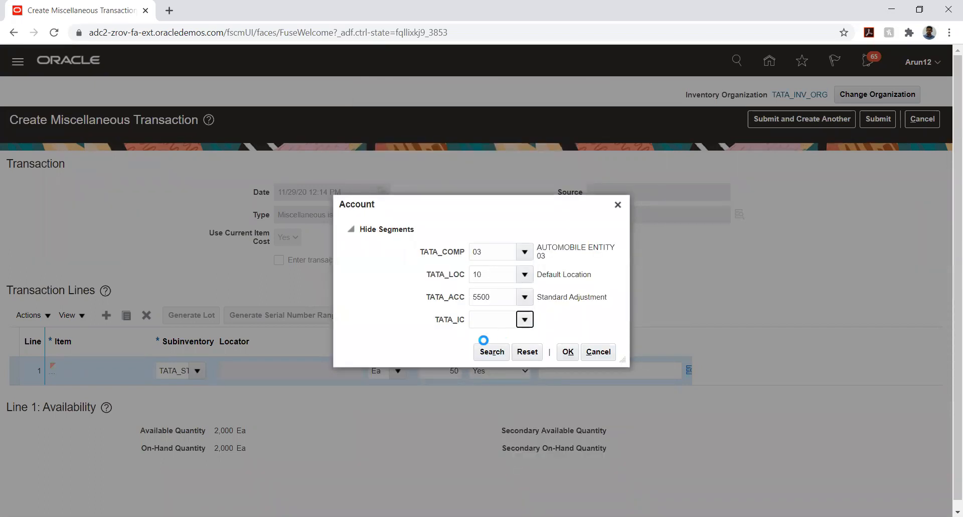
click(513, 341)
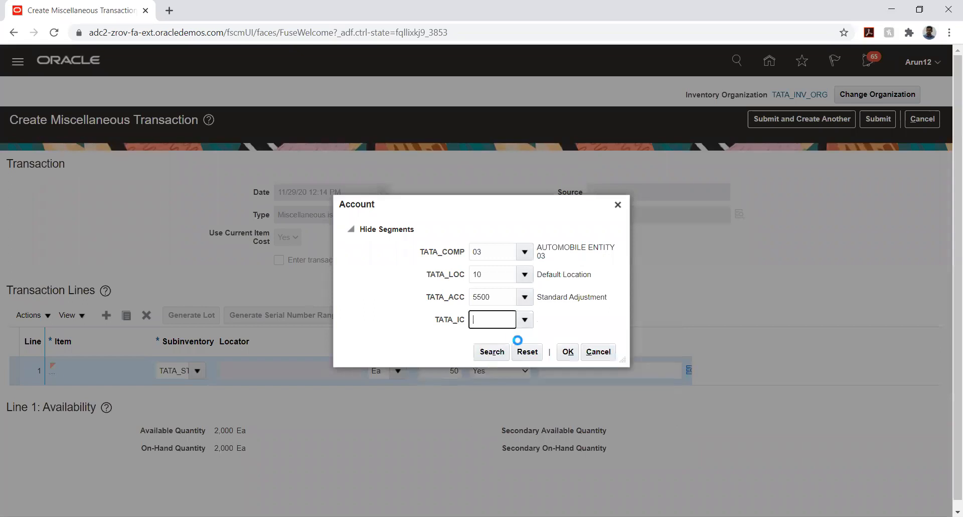
click(567, 351)
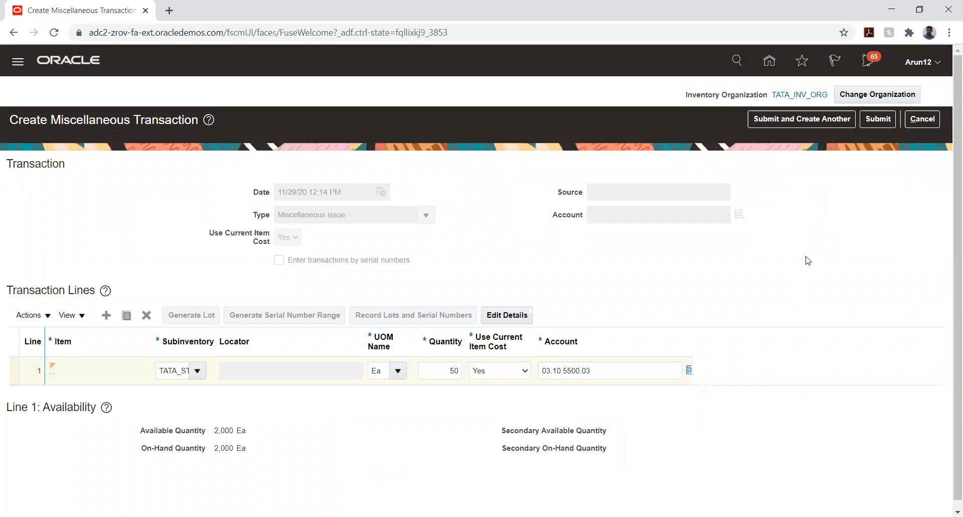
Submit the miscellaneous issue and return to the Inventory Management overview.
click(877, 119)
click(547, 185)
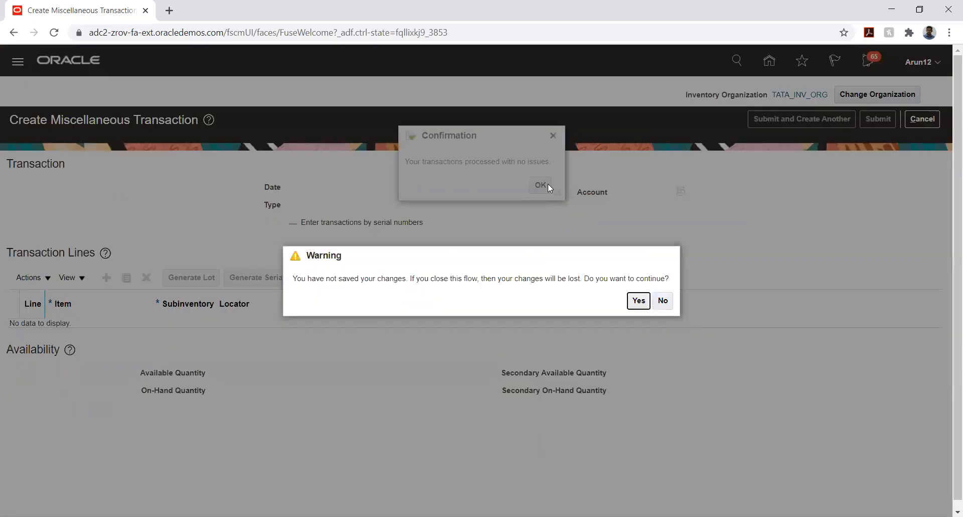
click(638, 301)
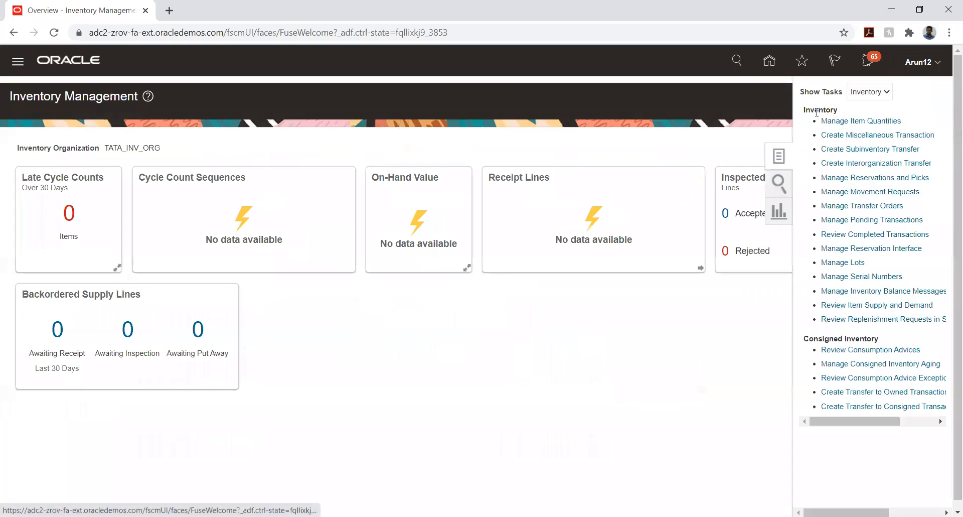
Search Manage Item Quantities for the LAPTOP item TATA1001 in TATA_INV_ORG, looking it up among items starting with TATA.
click(837, 120)
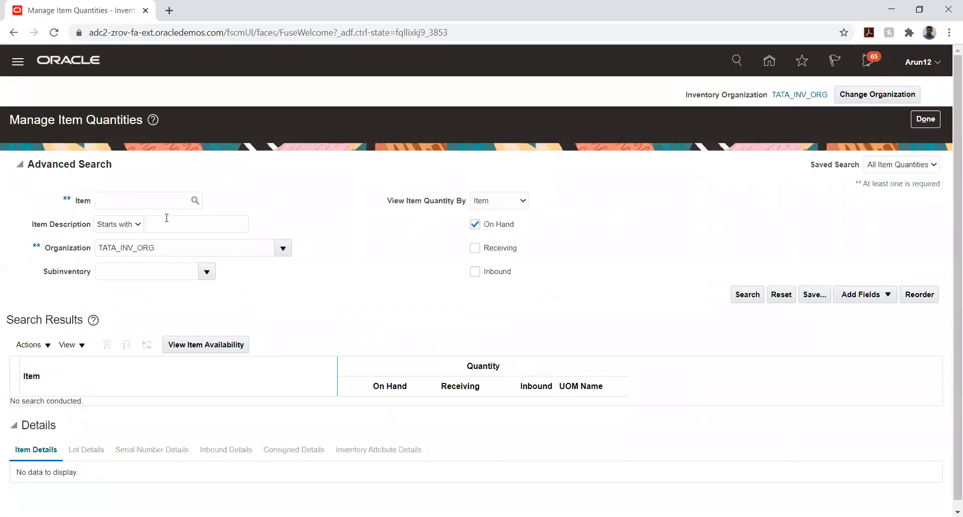
click(147, 199)
text(TATA)
key(Tab)
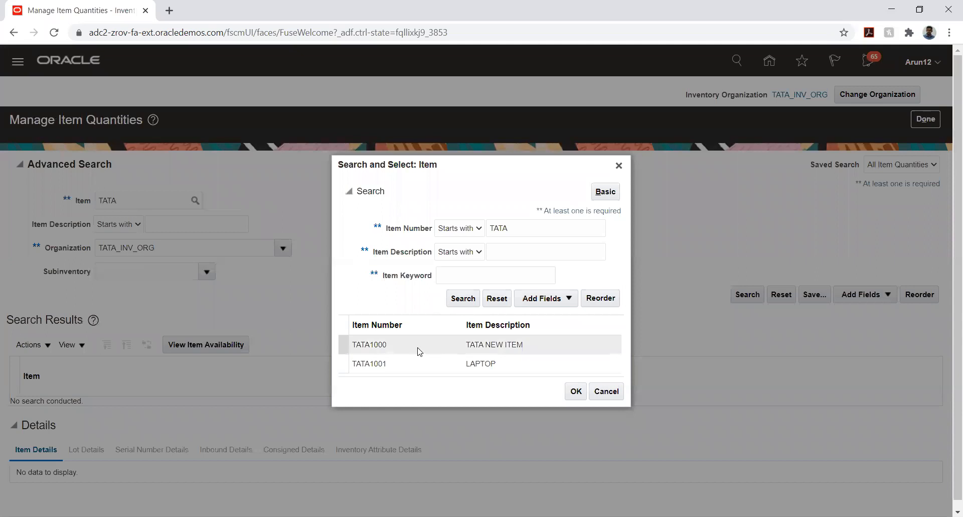
click(413, 365)
click(575, 391)
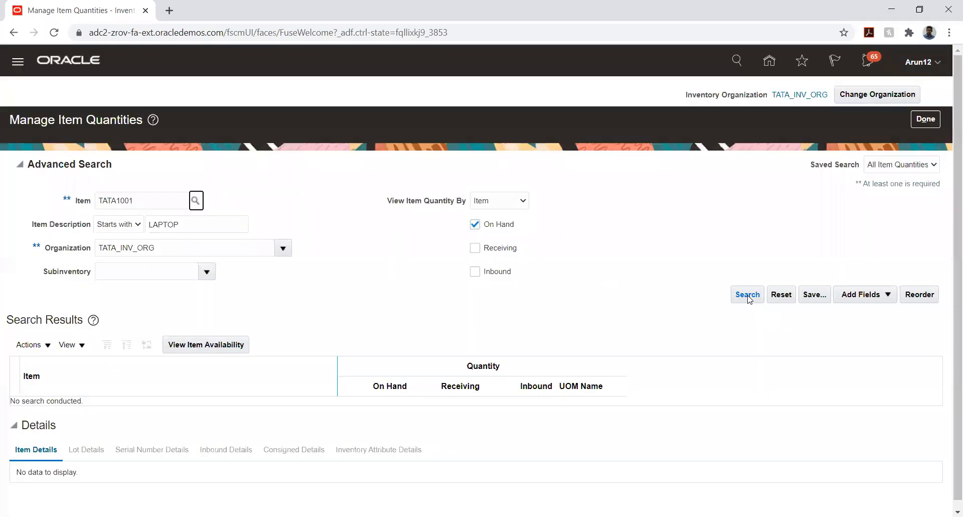
click(749, 293)
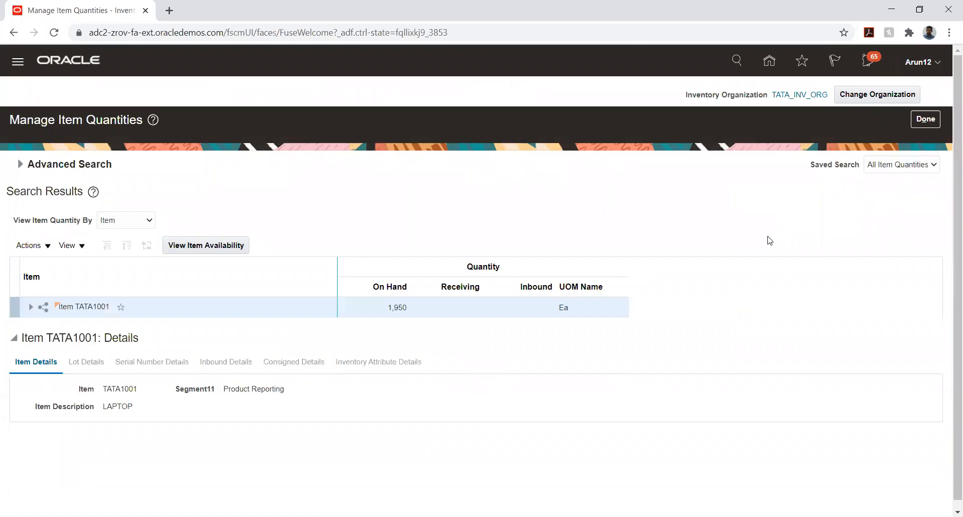
Check the LAPTOP item's on-hand quantity and its item availability, and return to the overview.
double_click(394, 307)
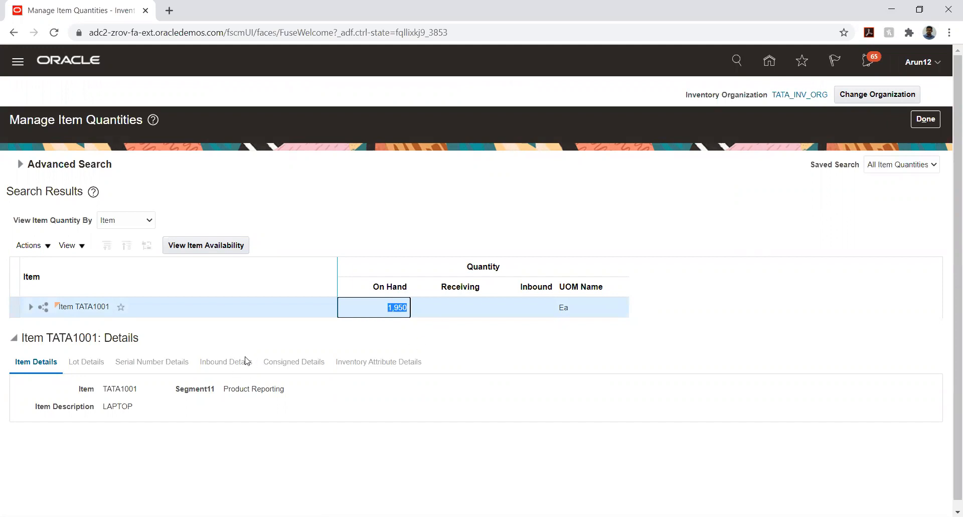
click(202, 246)
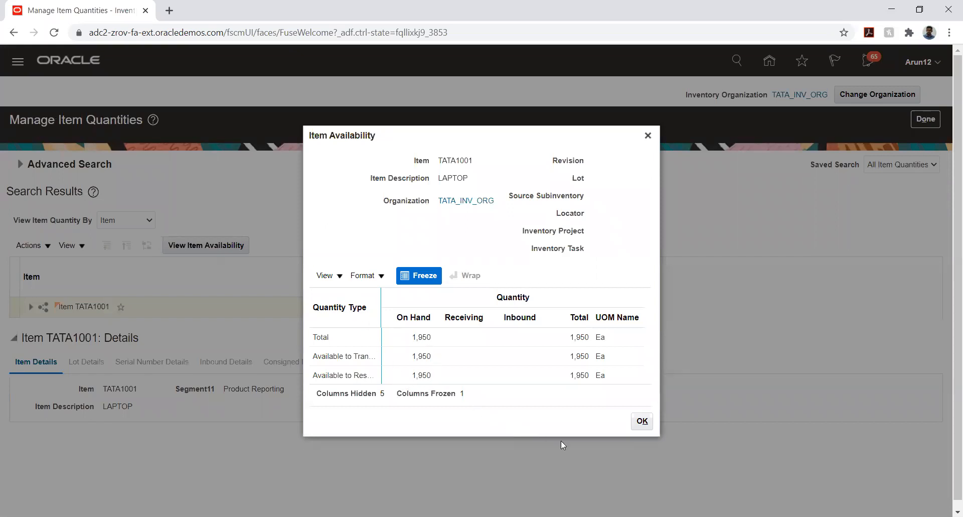
click(642, 422)
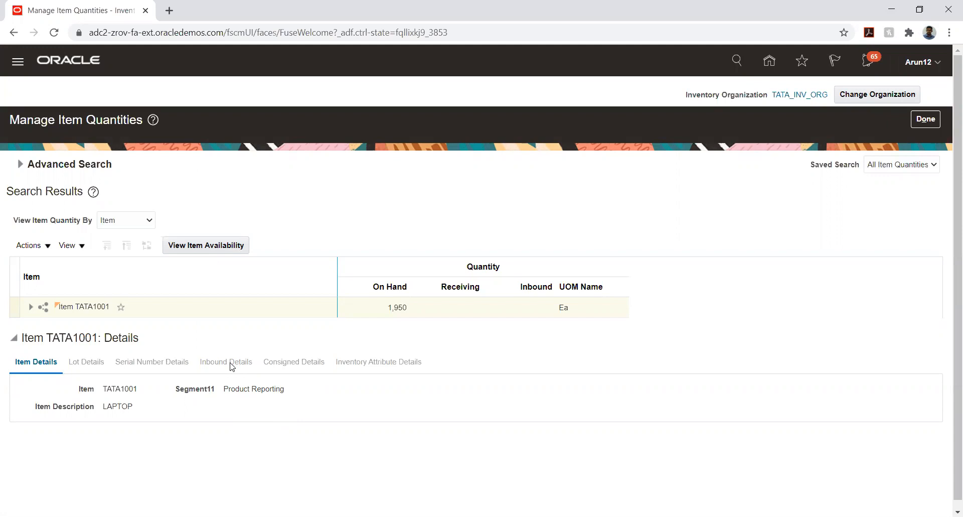
click(925, 121)
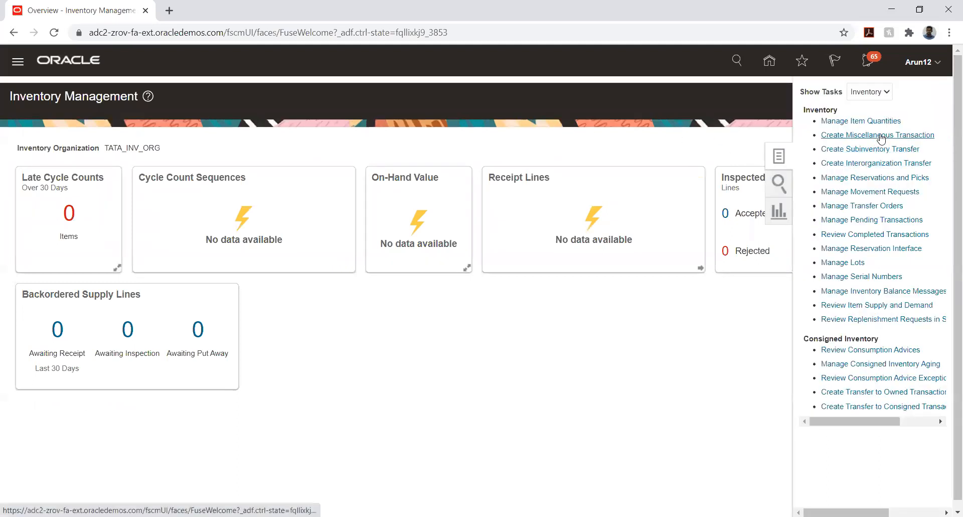
Start a new miscellaneous transaction in TATA_INV_ORG with the type Miscellaneous Receipt.
click(881, 135)
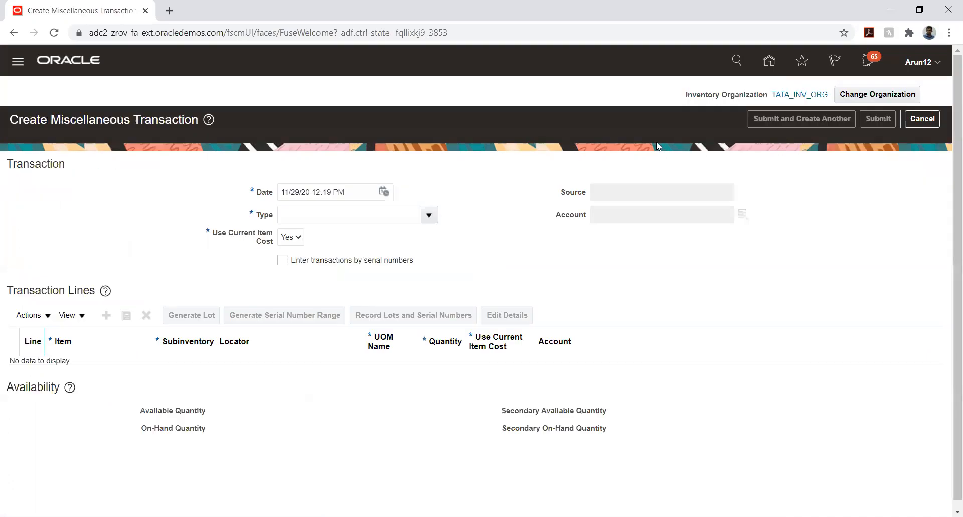
click(428, 216)
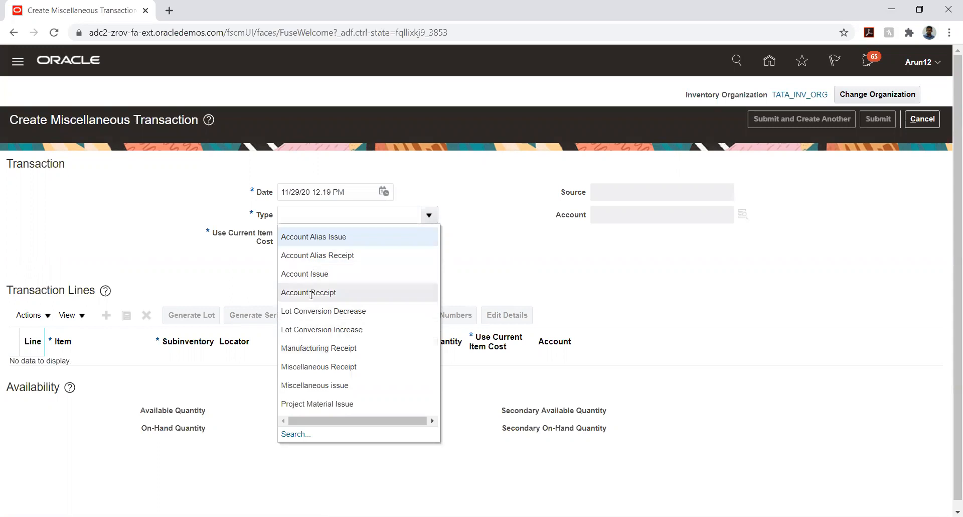
click(365, 369)
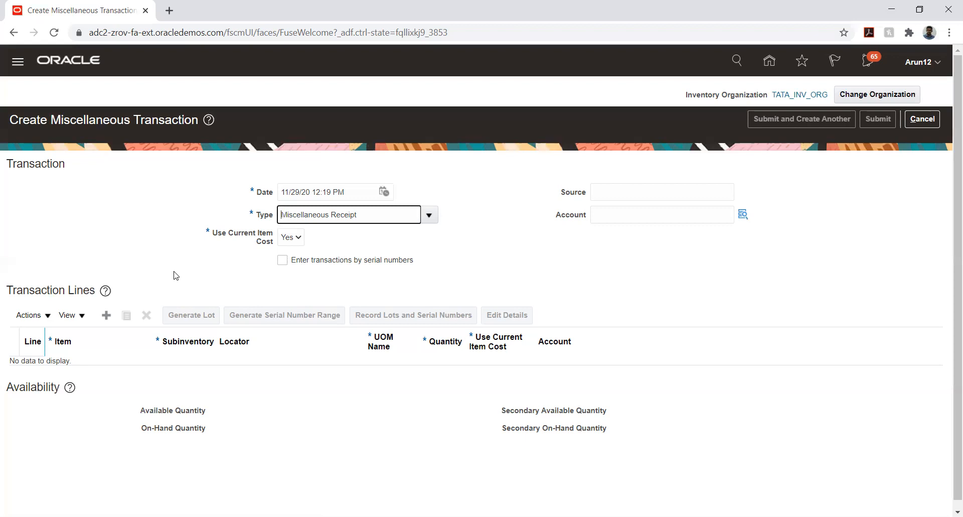
click(174, 271)
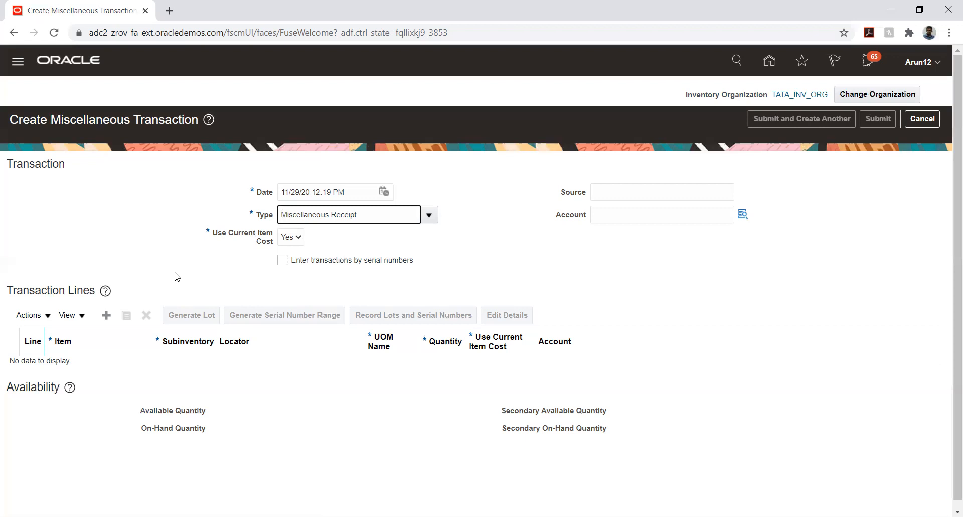
Cancel the new miscellaneous transaction, discard its unsaved changes, and return to the Inventory Management overview.
triple_click(374, 215)
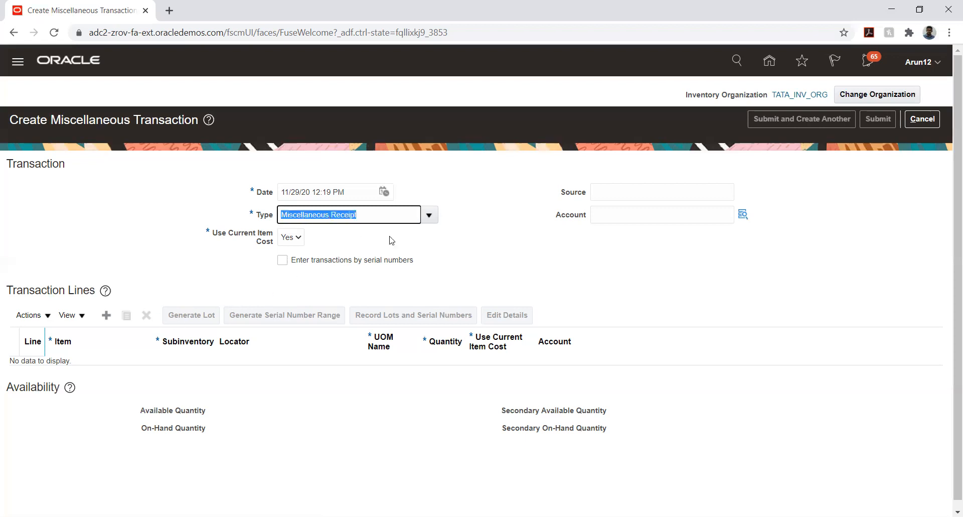
click(476, 250)
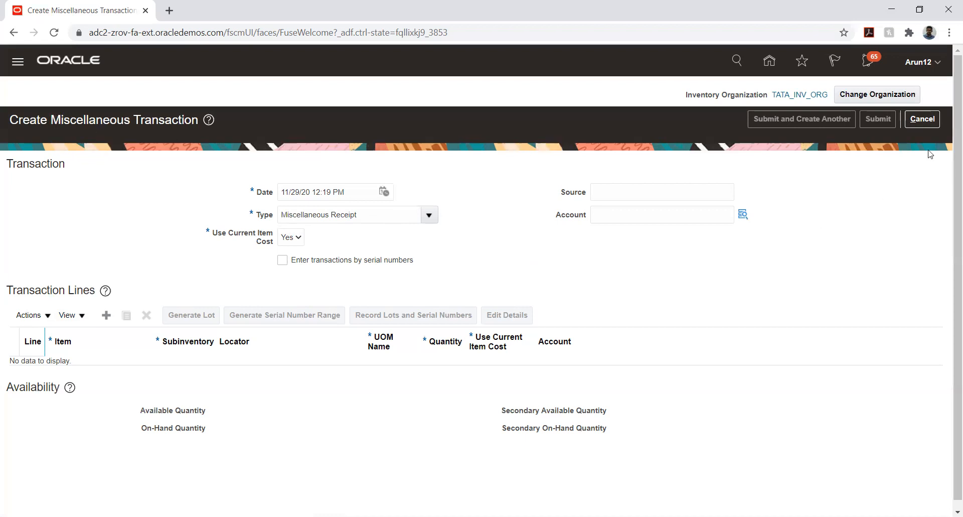
click(923, 123)
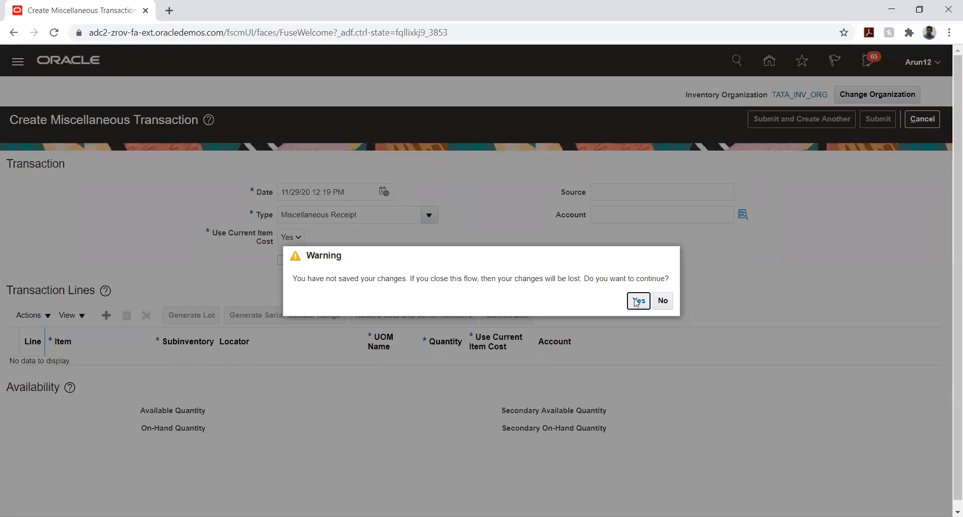
key(Return)
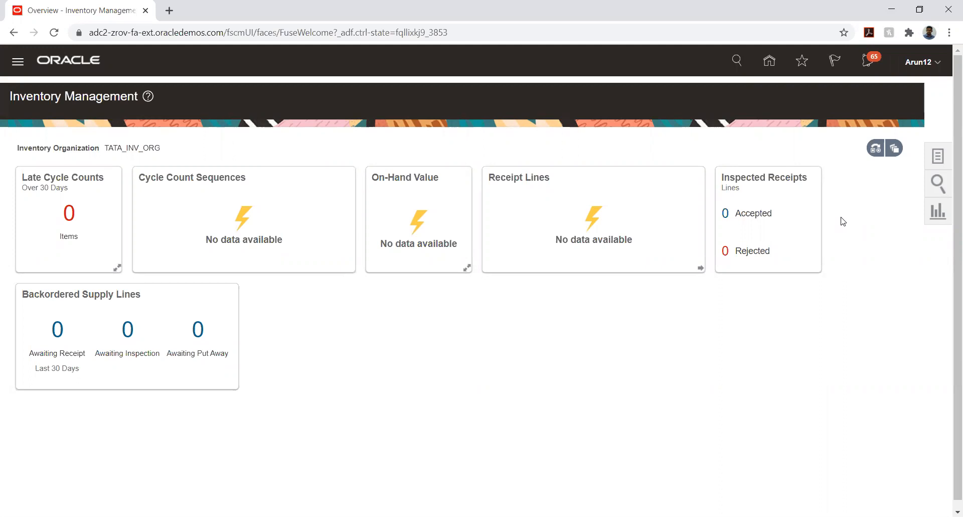
Create a new subinventory transfer in TATA_INV_ORG with the transaction type Subinventory Transfer.
click(938, 156)
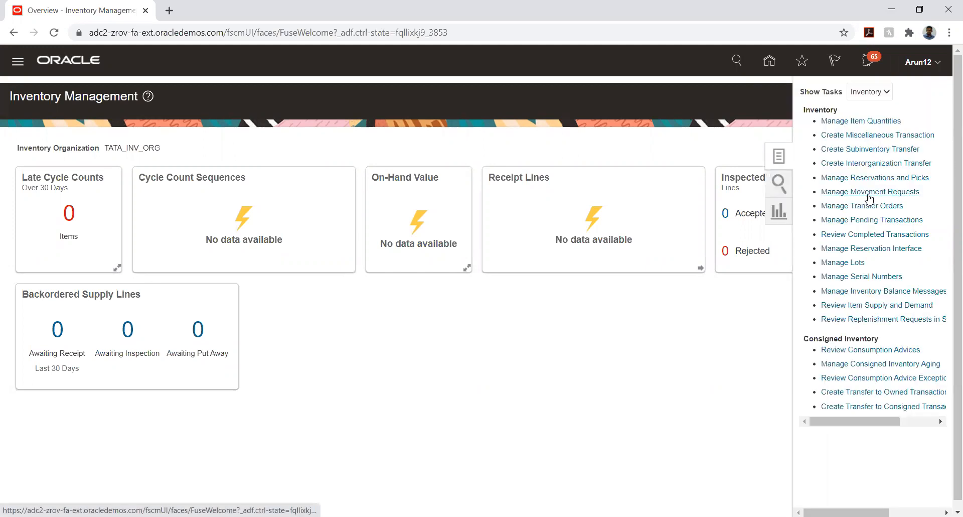
click(875, 149)
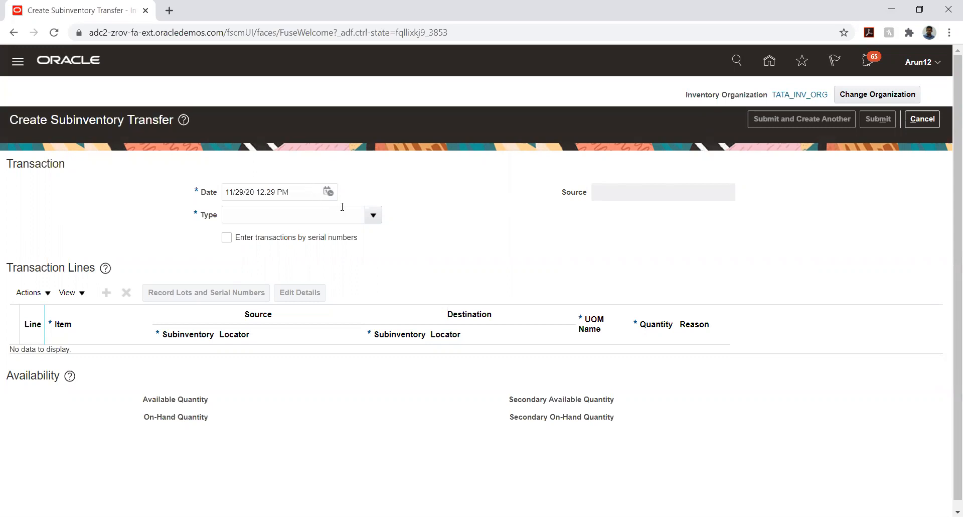
click(373, 215)
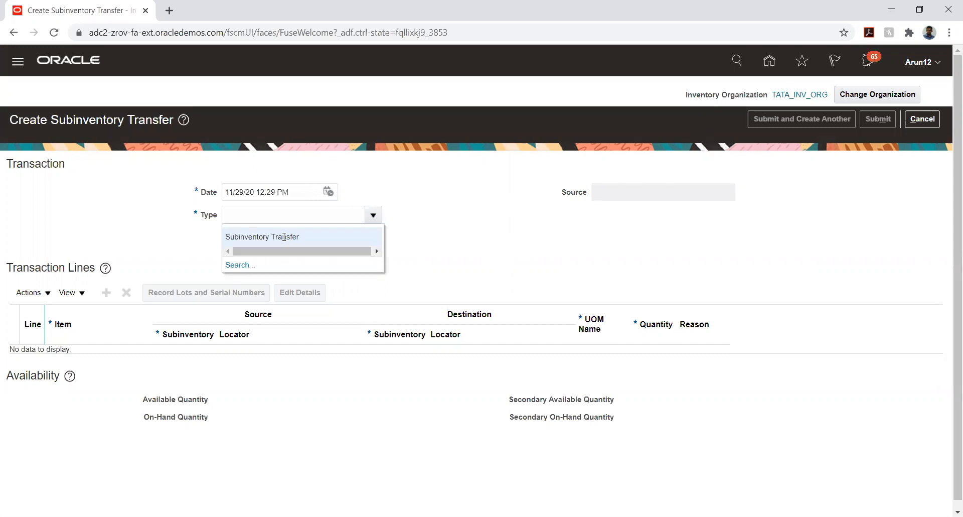
click(249, 238)
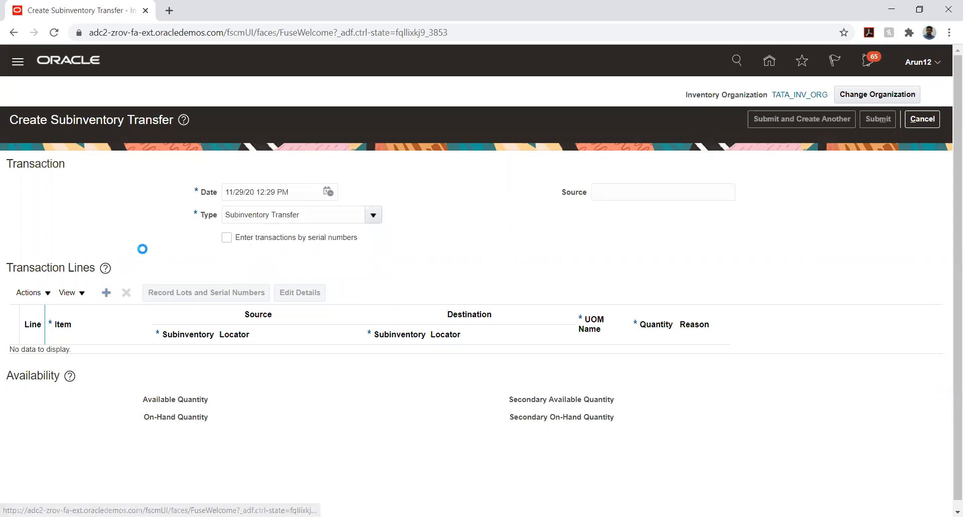
Add a transfer line for the LAPTOP item TATA1001, looking it up among items starting with TATA.
click(96, 357)
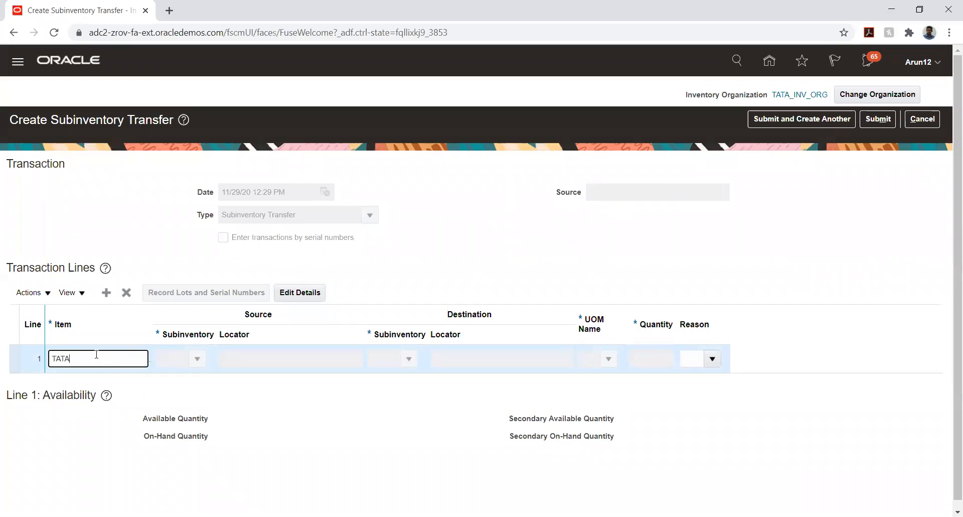
key(Tab)
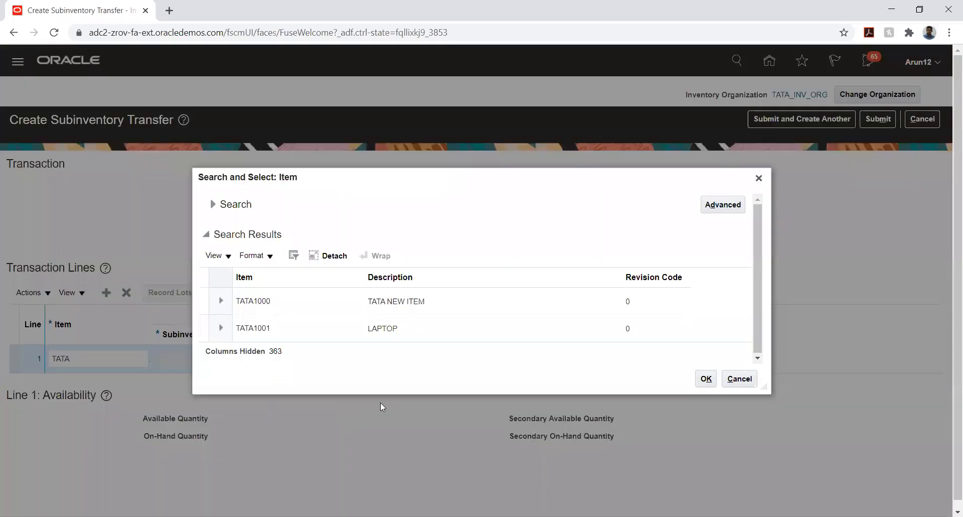
click(330, 332)
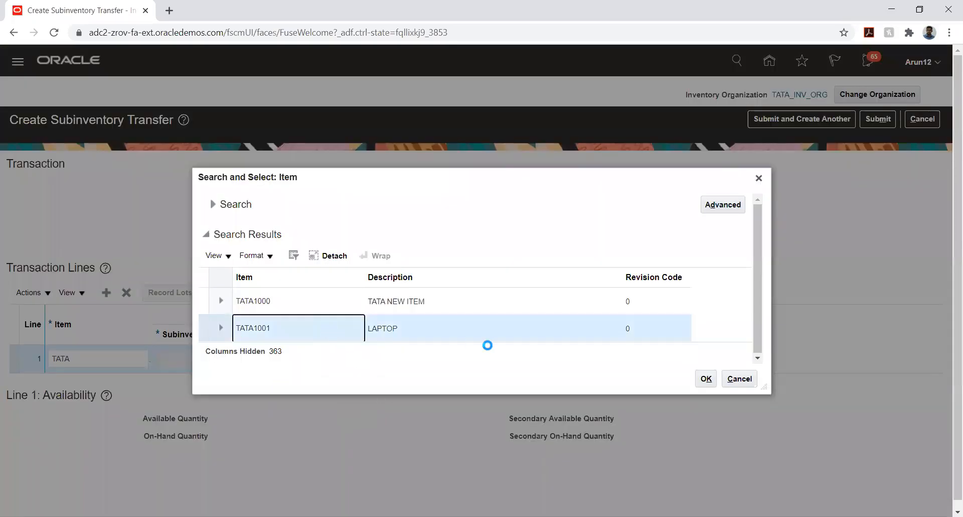
click(707, 379)
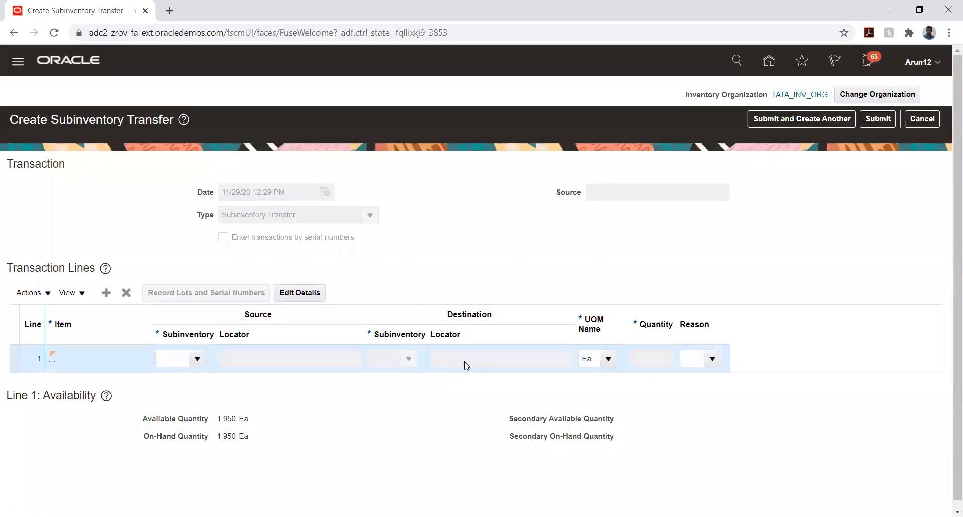
Set the line's source subinventory to TATA_STAGI and its destination subinventory to TATA_RECEI.
click(195, 360)
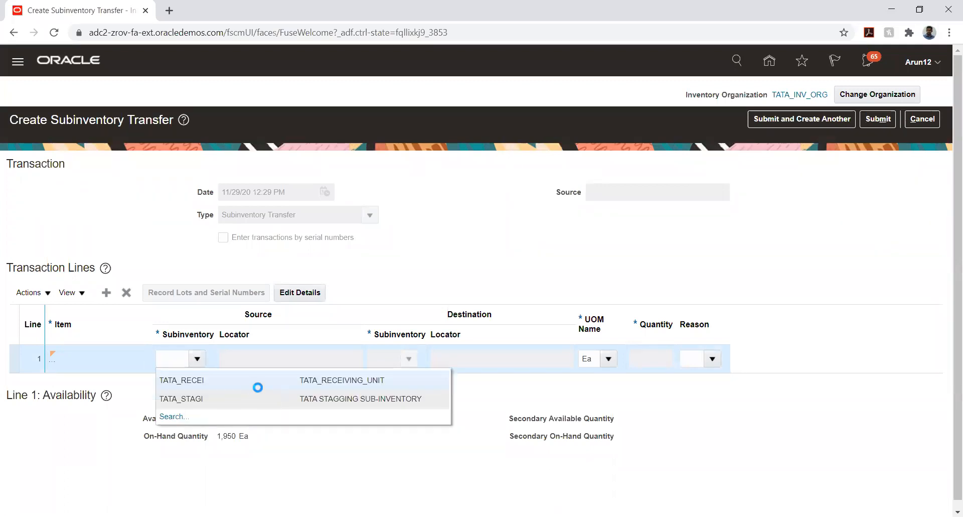
click(198, 400)
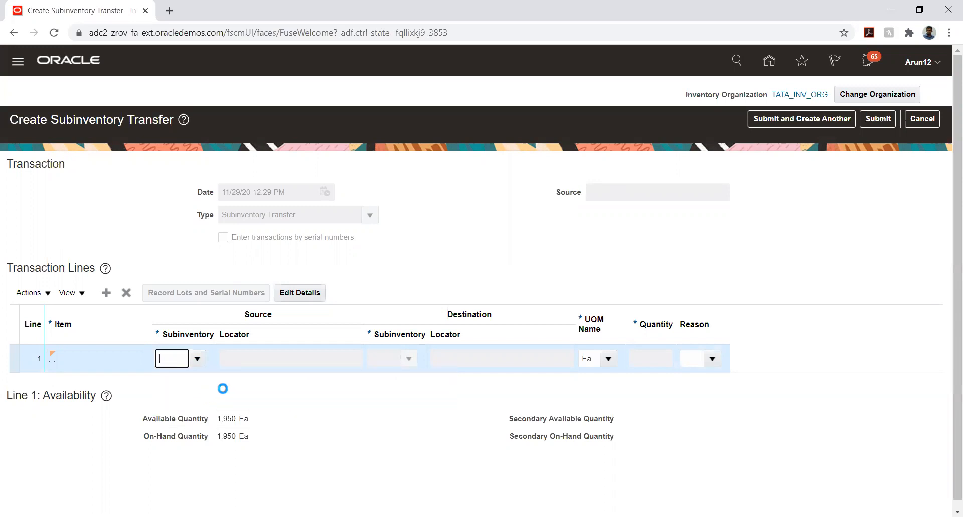
click(409, 358)
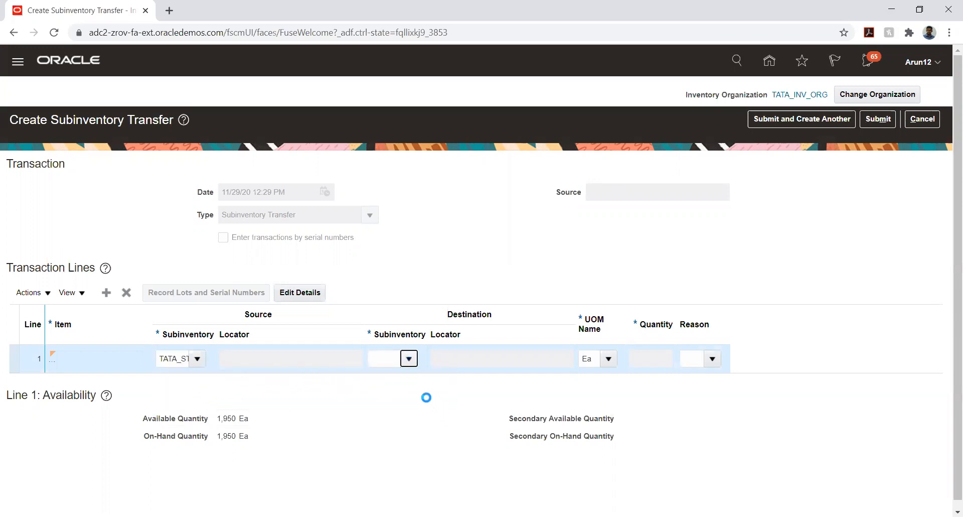
click(411, 380)
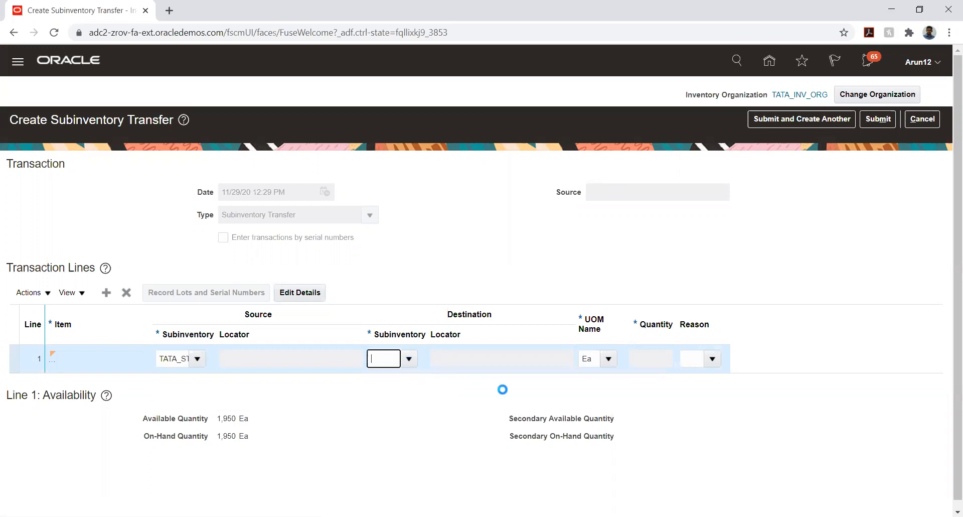
Enter a transfer quantity of 100 on the LAPTOP line and choose Stock Request as the reason.
click(656, 359)
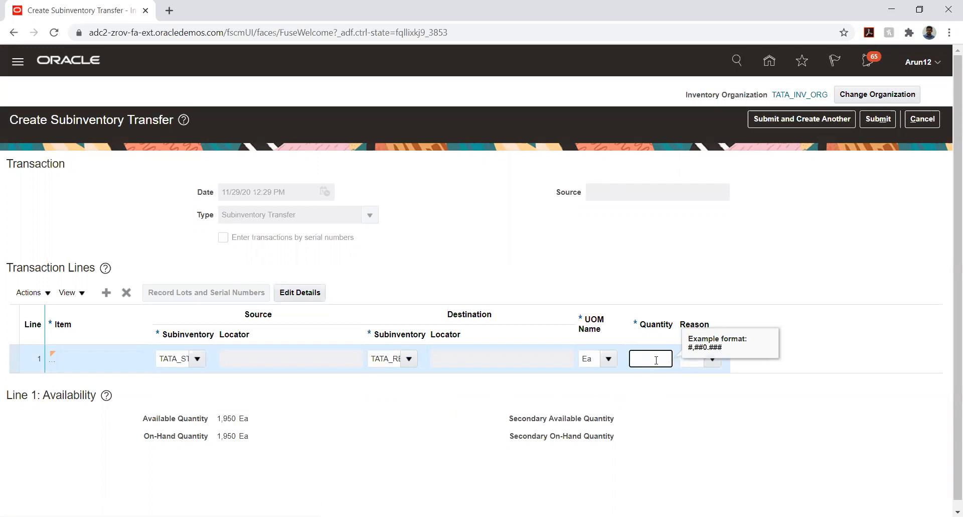
text(100)
key(Tab)
click(712, 358)
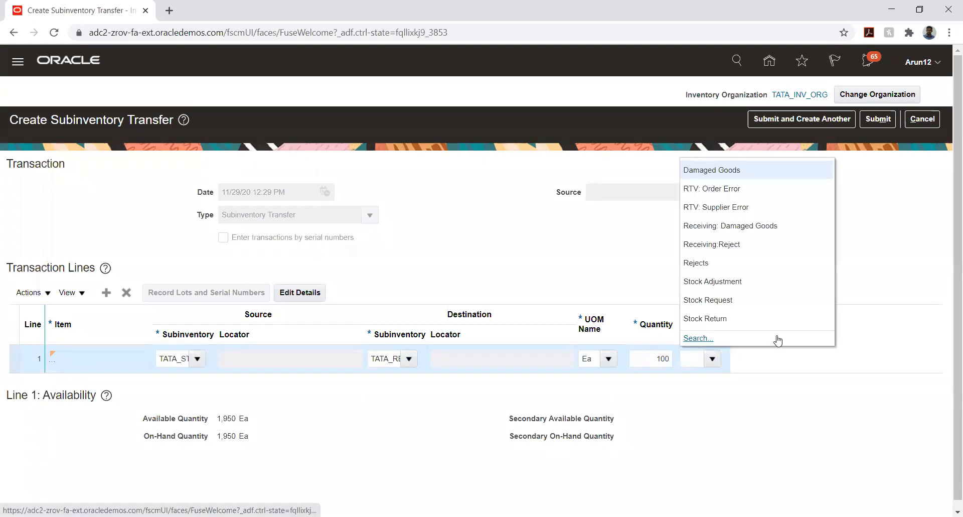
click(749, 304)
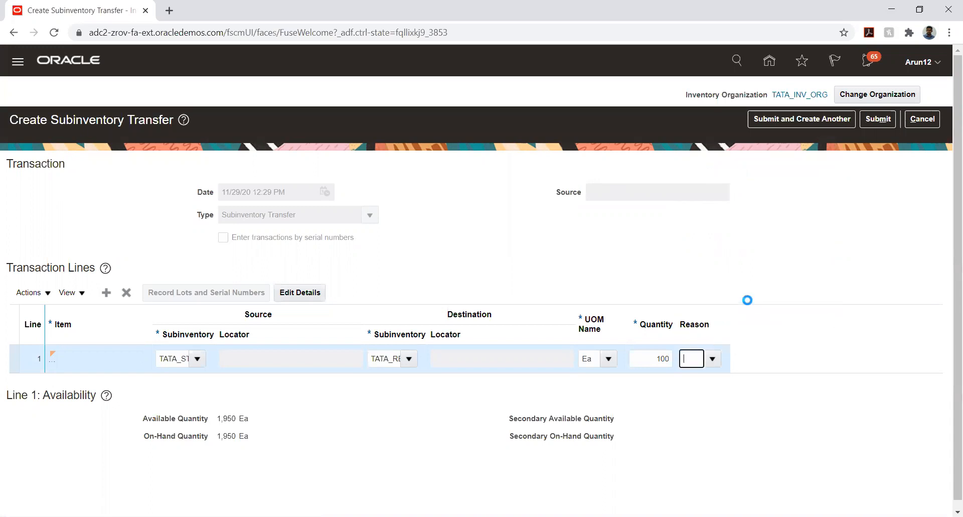
click(805, 263)
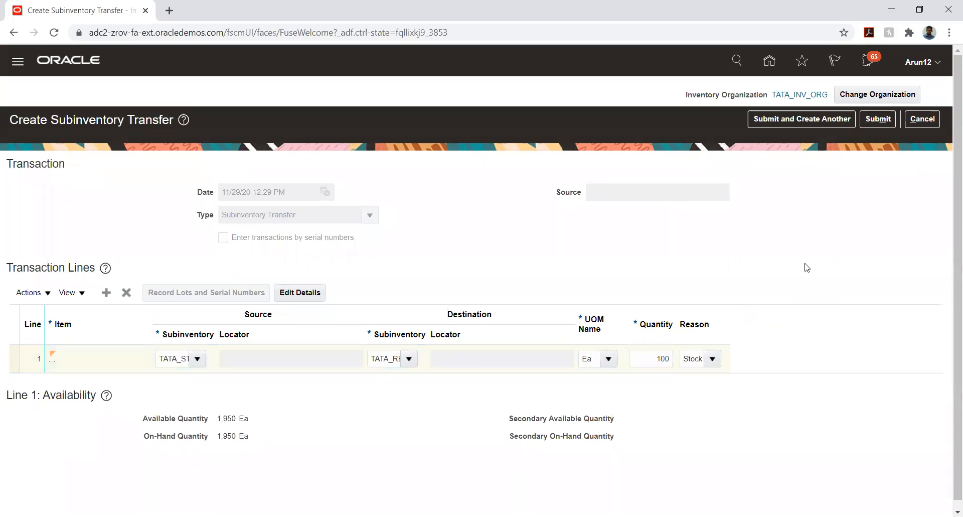
Submit the subinventory transfer, acknowledge the confirmation, and return to the Inventory Management overview.
click(877, 120)
click(540, 187)
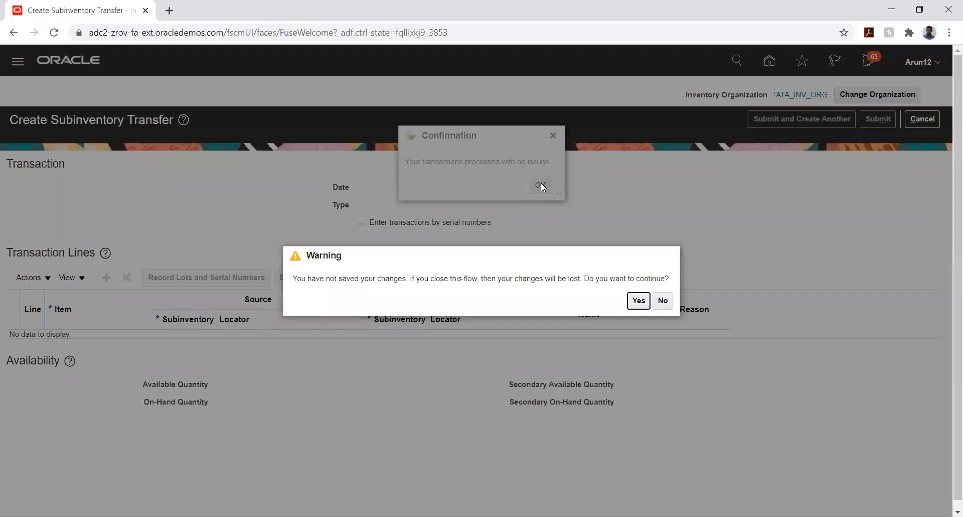
click(638, 300)
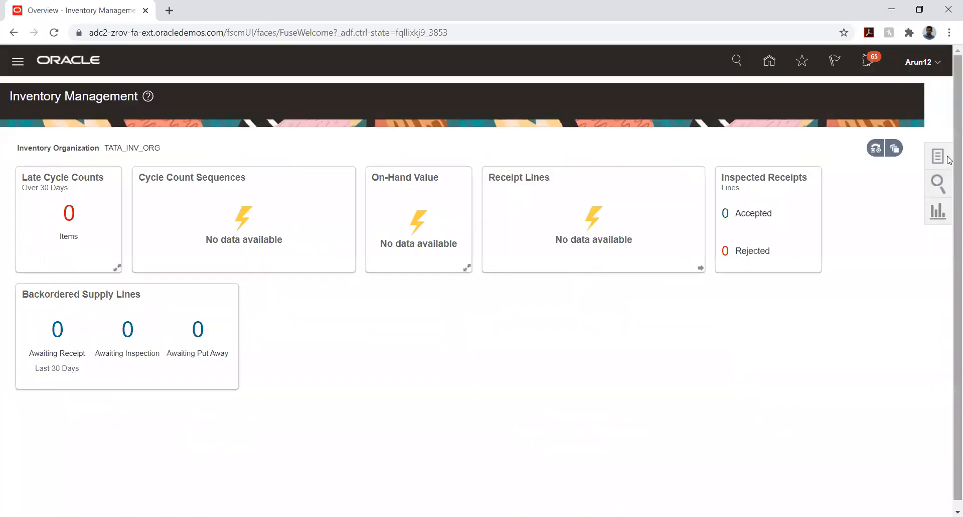
Search Manage Item Quantities for the LAPTOP item TATA1001 across TATA_INV_ORG, without limiting it to a subinventory.
click(947, 159)
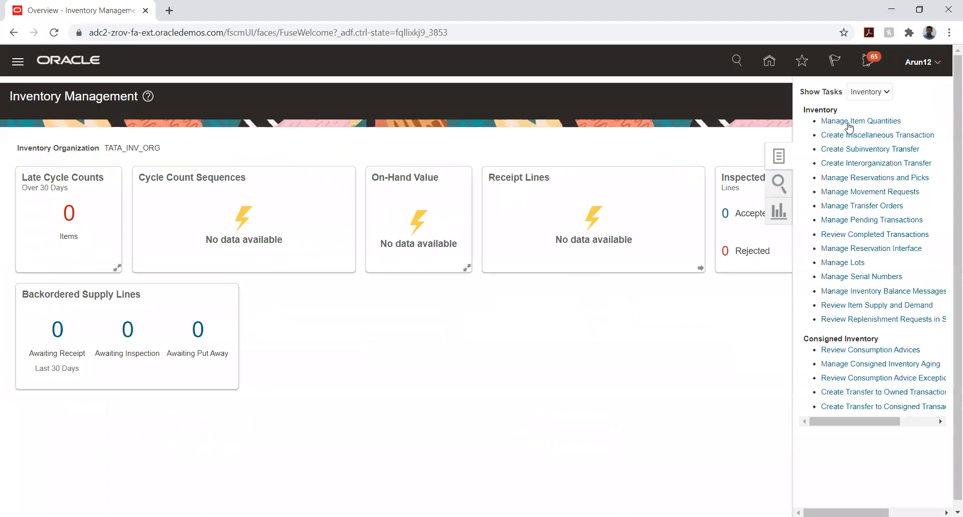
click(847, 122)
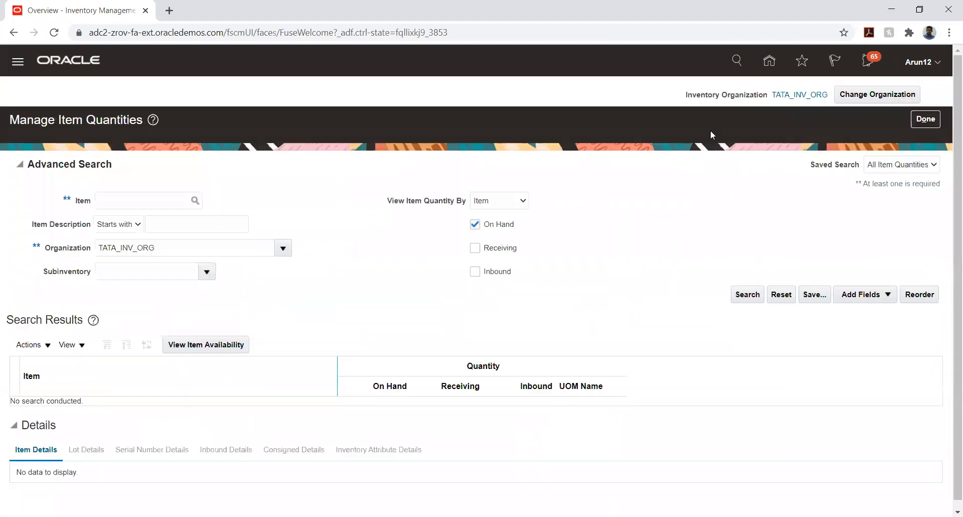
click(136, 197)
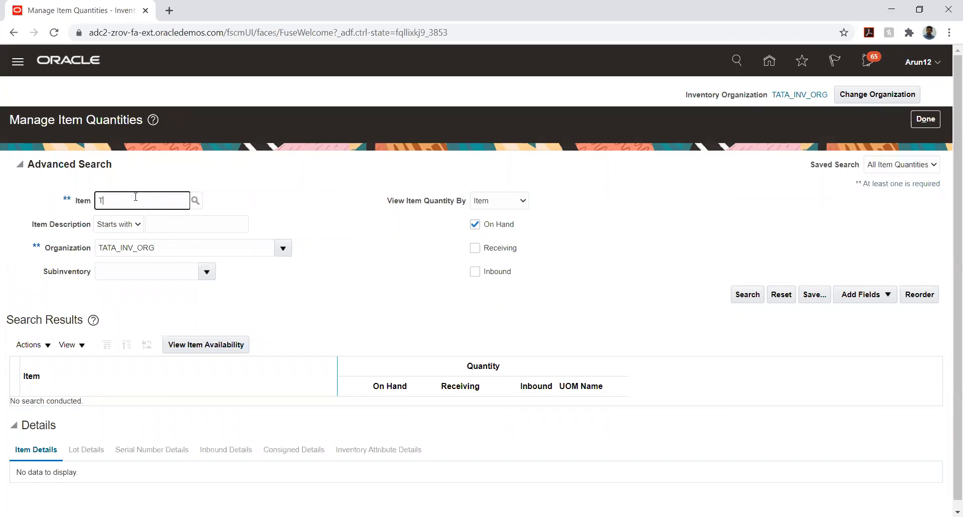
text(TATA)
key(Tab)
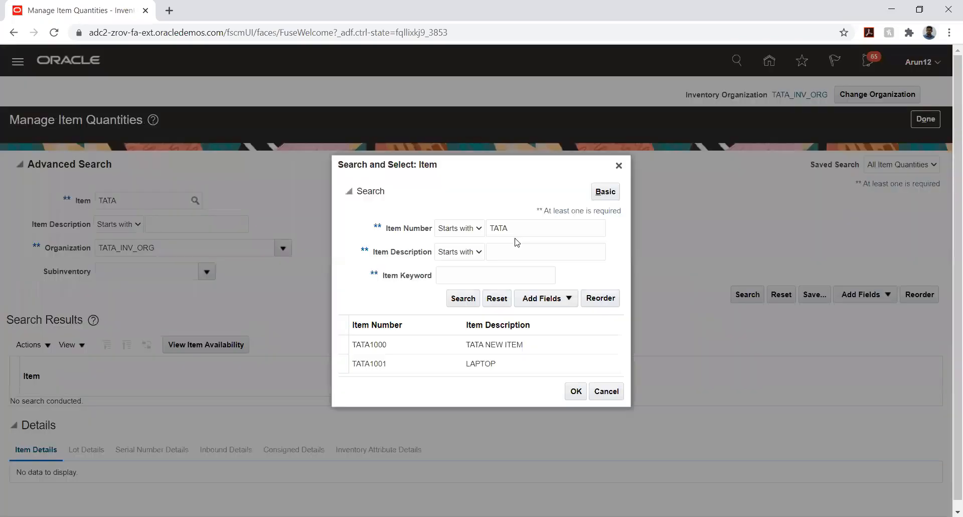
click(402, 363)
click(576, 391)
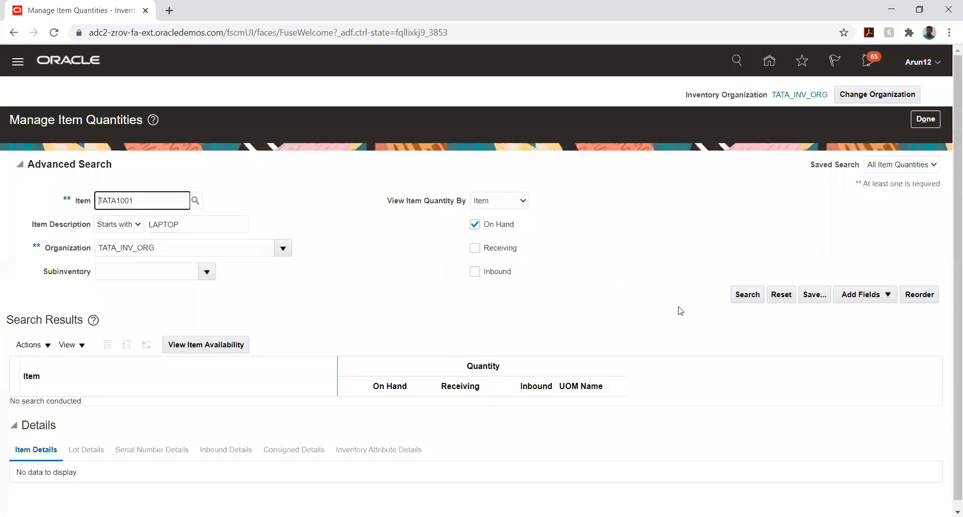
click(740, 297)
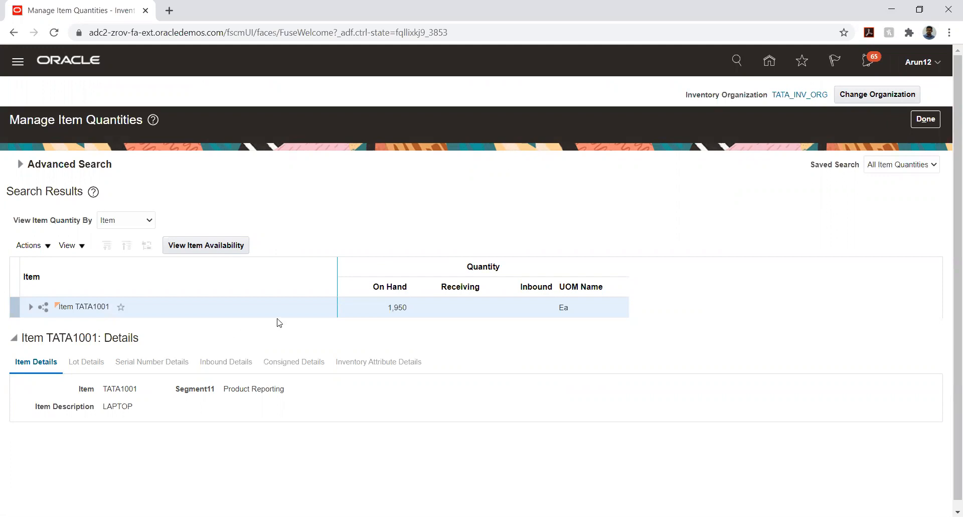
View the item availability of TATA1001, close it, and return to the Inventory Management overview.
click(219, 244)
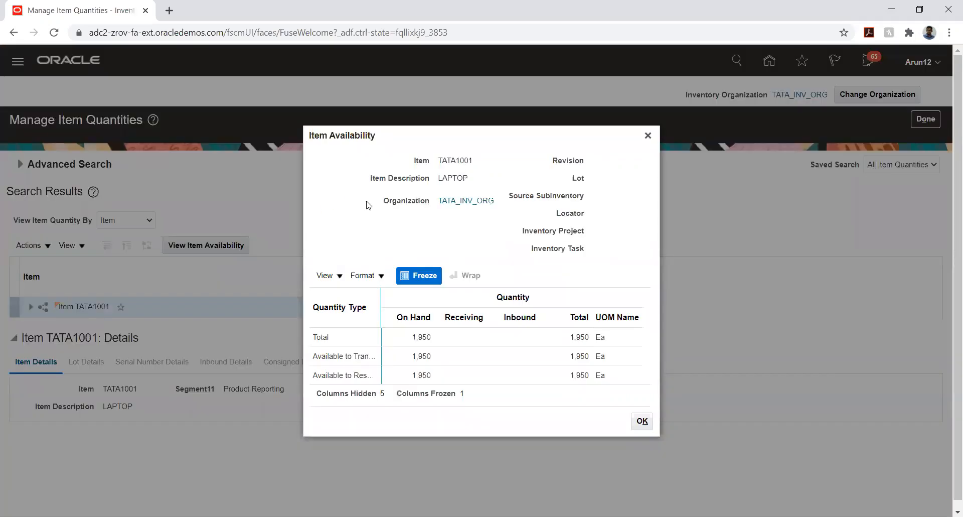
click(642, 421)
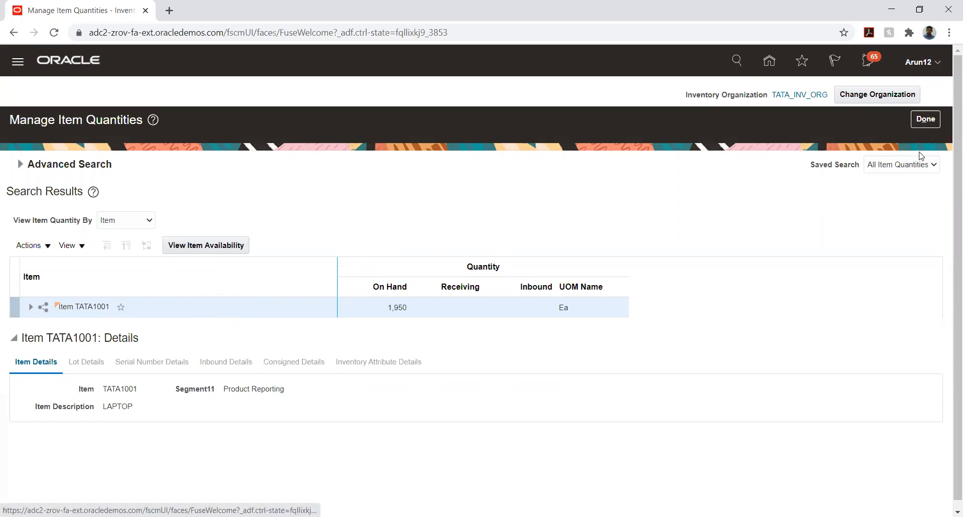
click(926, 121)
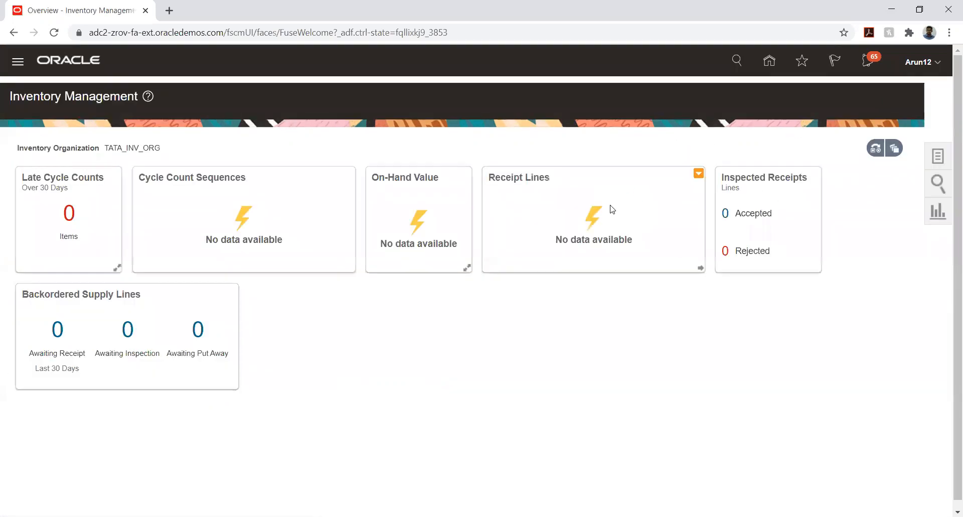
Open Manage Item Quantities for TATA_INV_ORG and limit the search to the TATA_STAGI subinventory.
click(939, 157)
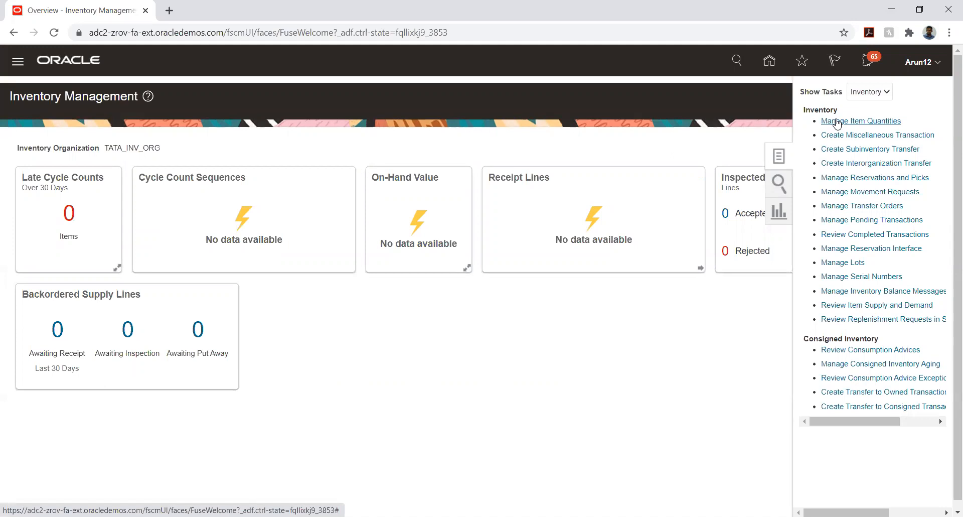
click(836, 121)
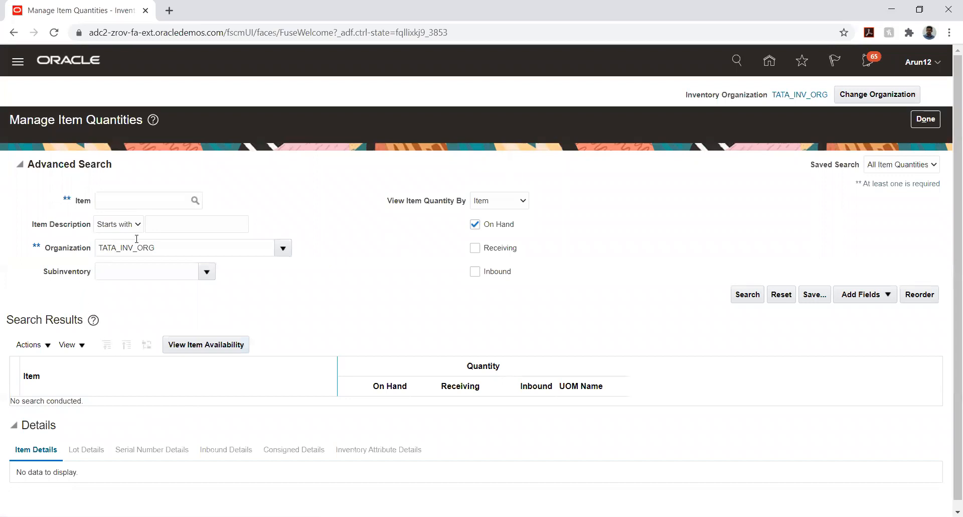
click(206, 271)
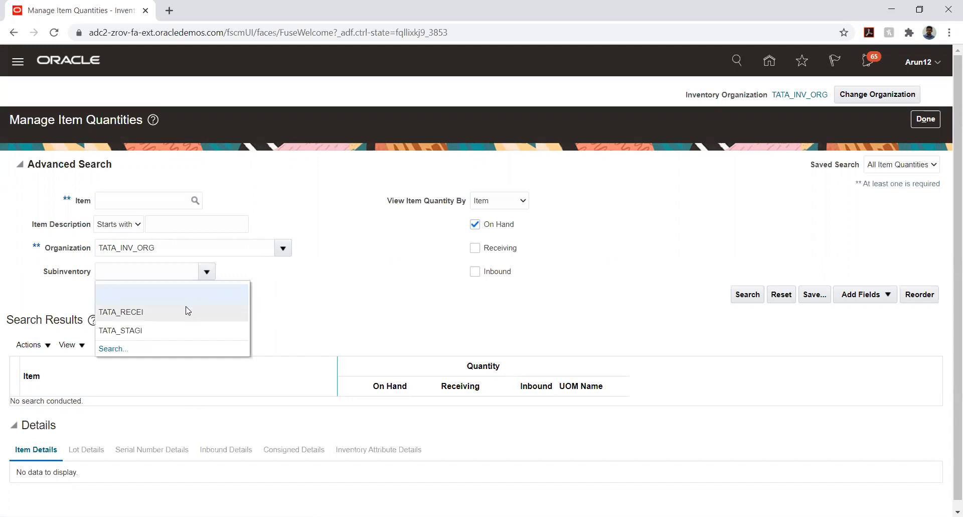
click(156, 329)
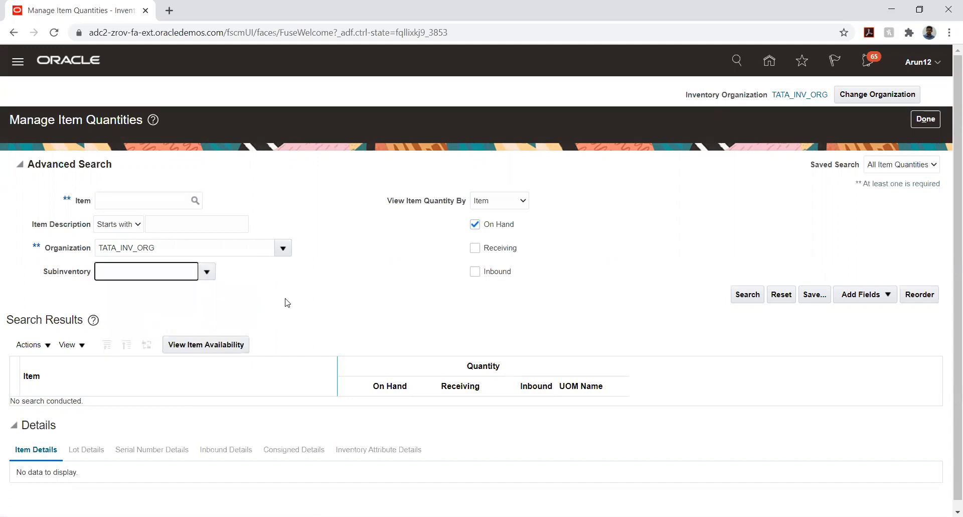
Search the on-hand quantity of the LAPTOP item TATA1001, and return to the Inventory Management overview.
click(158, 203)
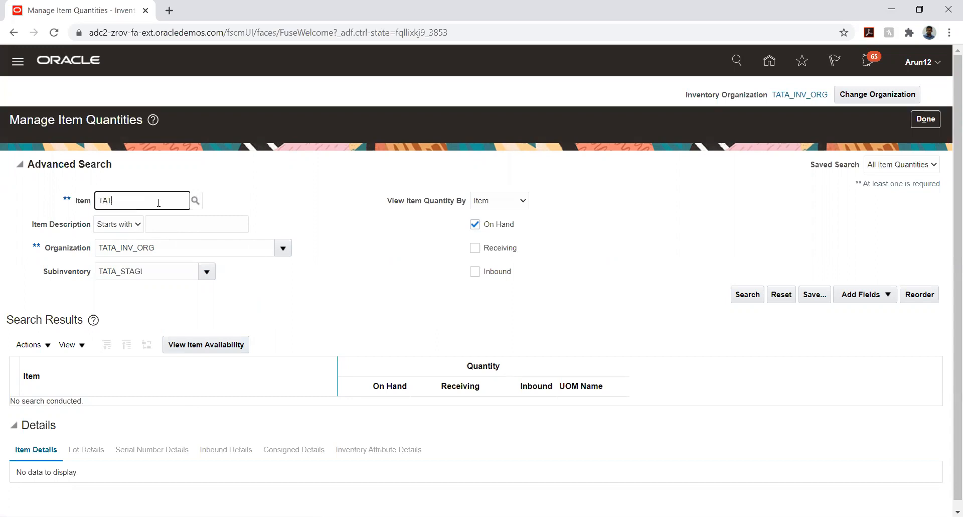
key(Tab)
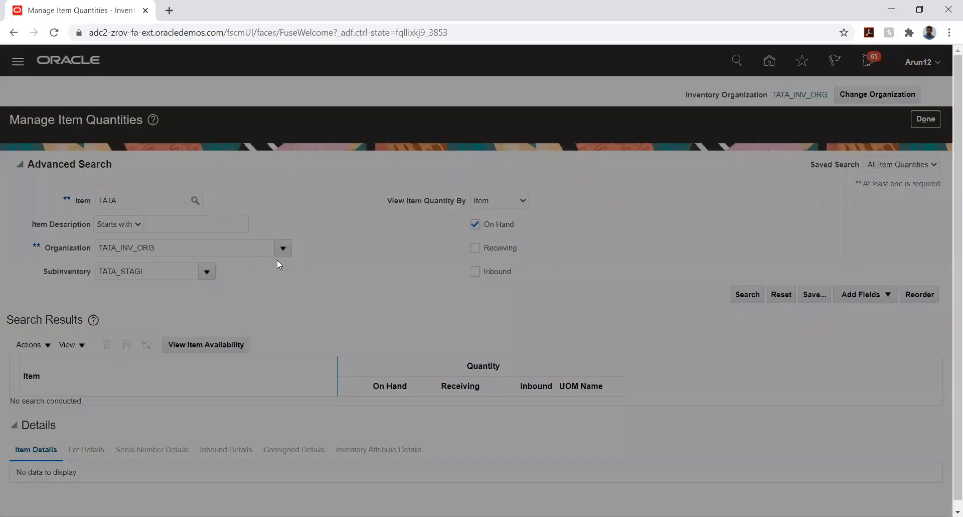
click(394, 365)
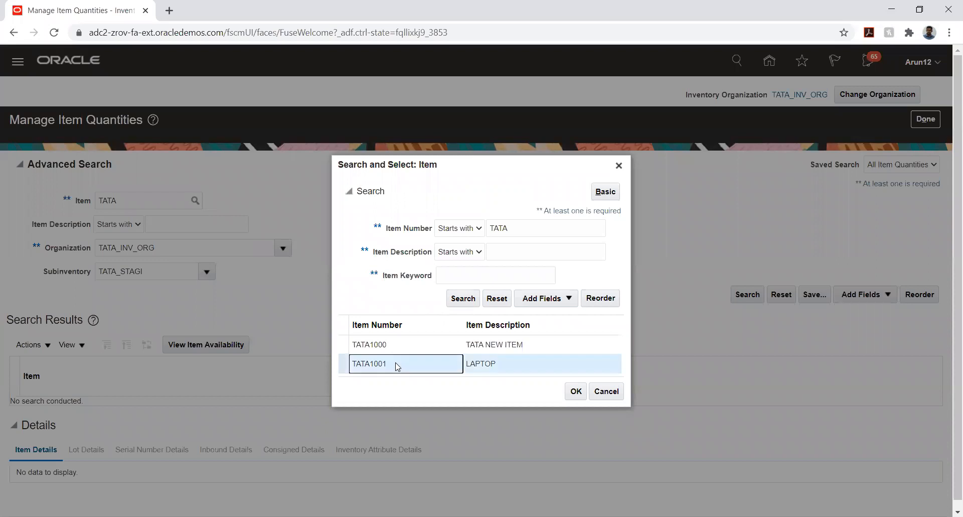
click(577, 390)
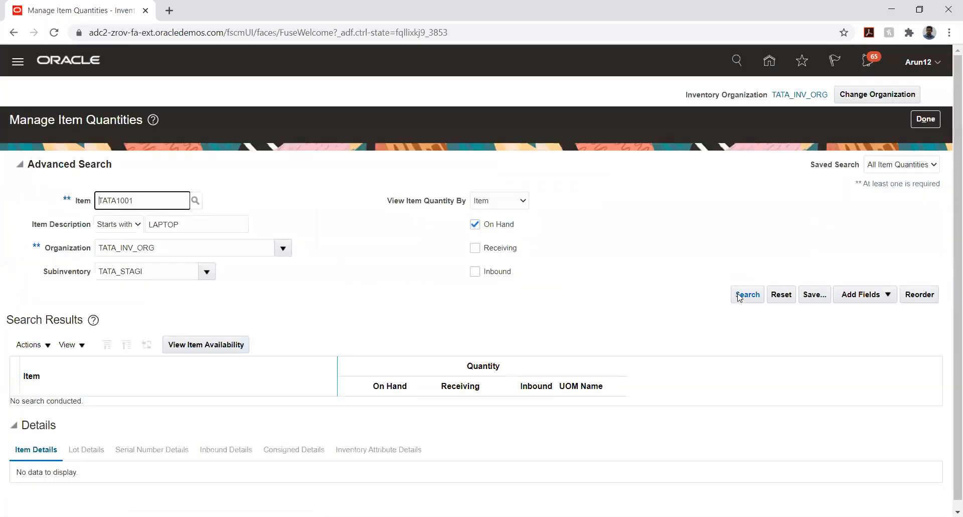
click(747, 295)
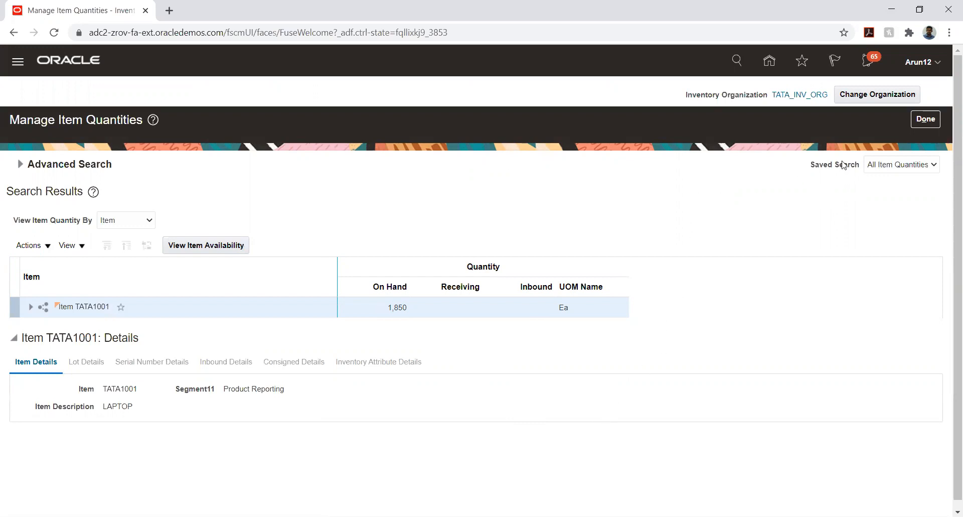
click(920, 119)
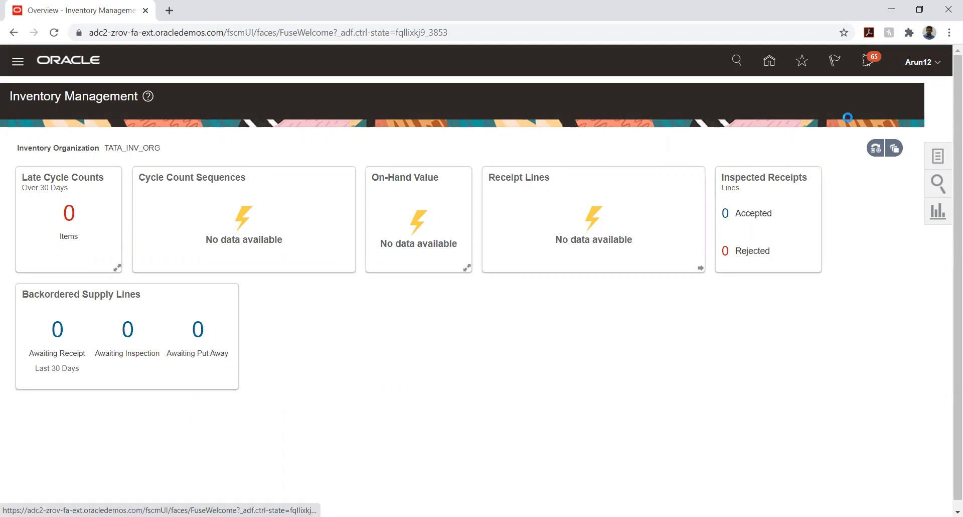
Search Review Completed Transactions for item TATA1001 dated 11/29/20 in TATA_INV_ORG, and return to the Inventory Management overview.
click(938, 156)
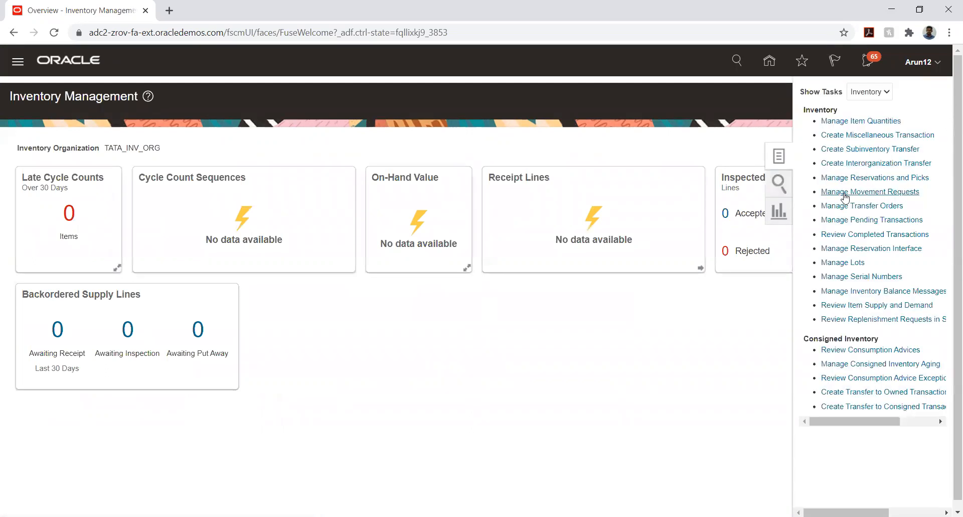
click(850, 234)
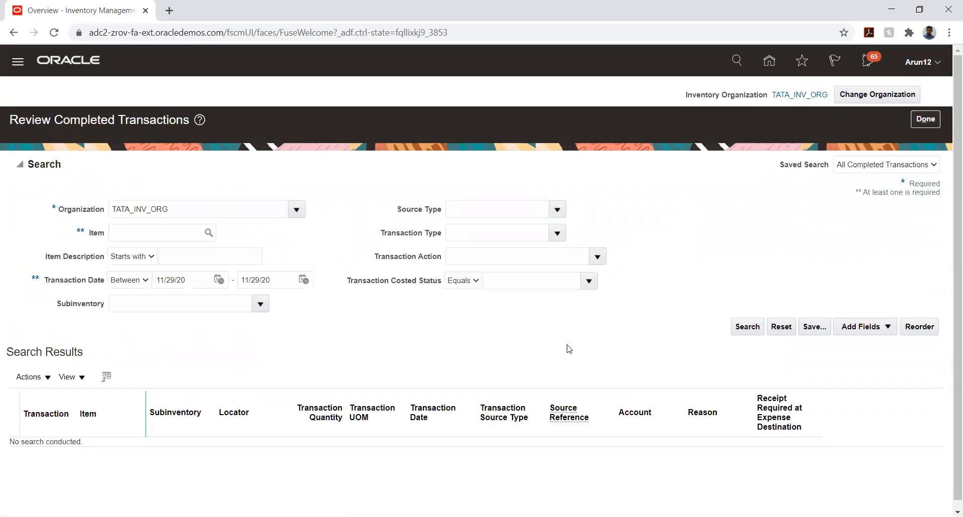
click(151, 234)
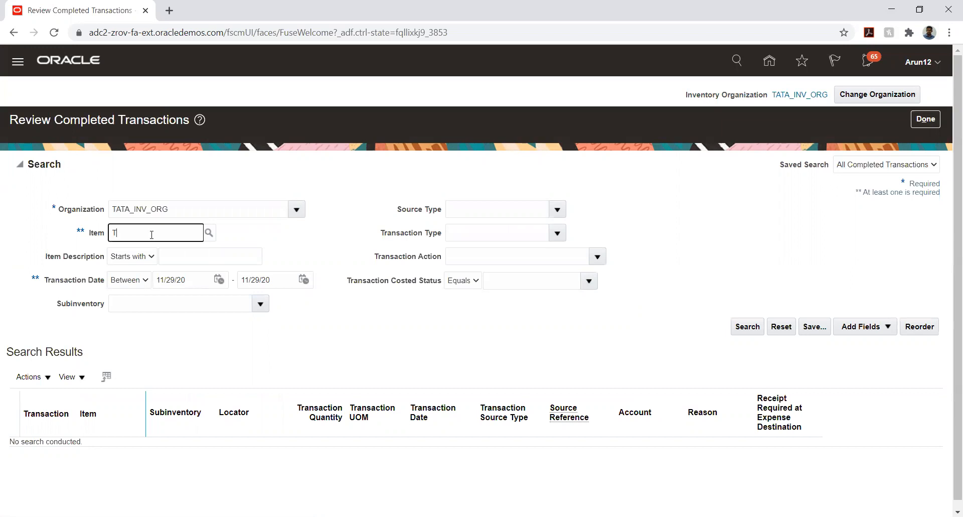
key(Tab)
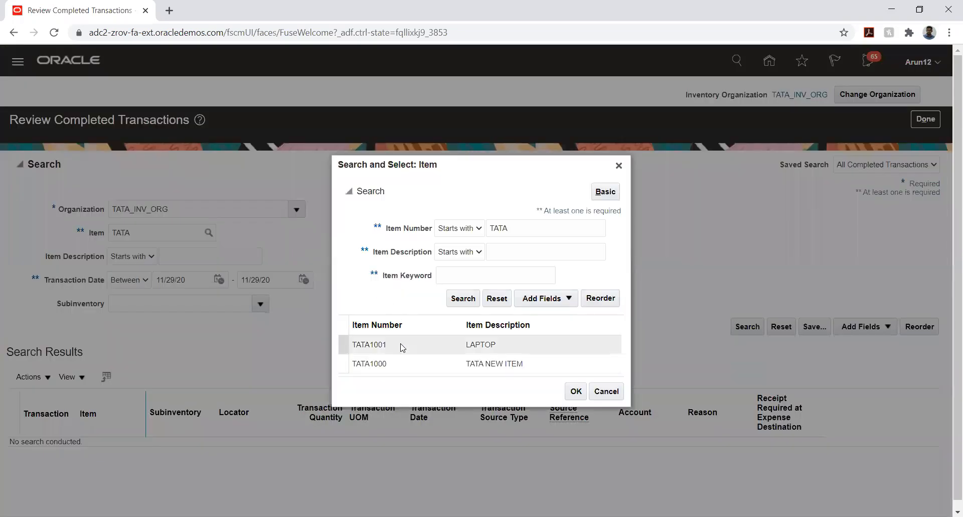
click(404, 348)
click(575, 391)
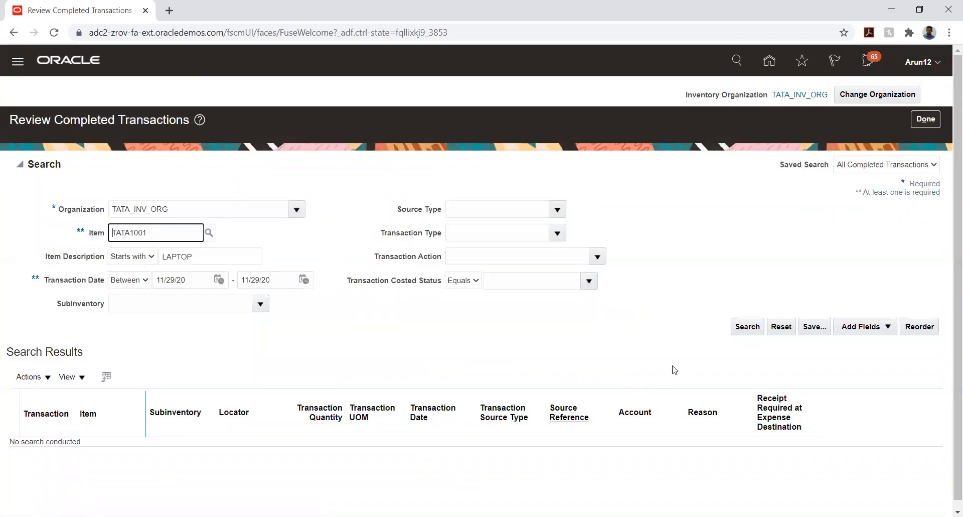
click(747, 329)
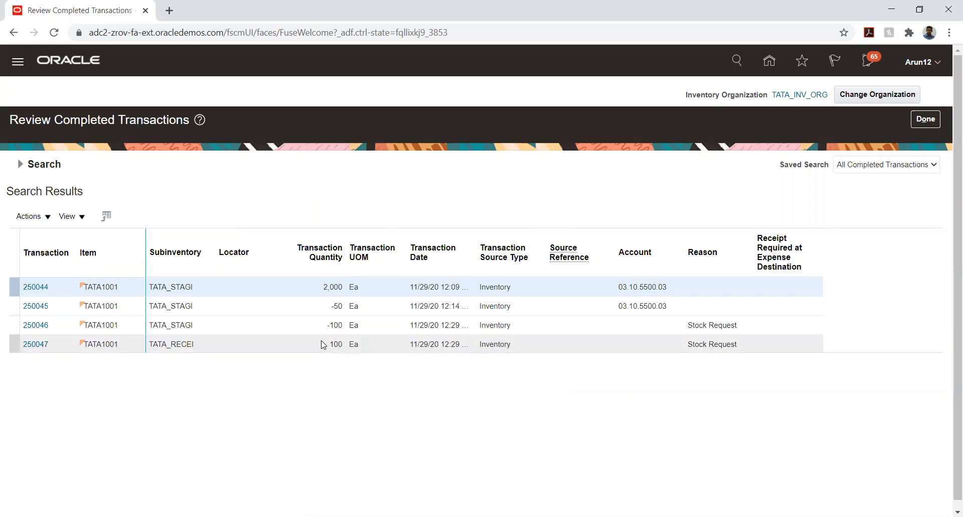
click(928, 120)
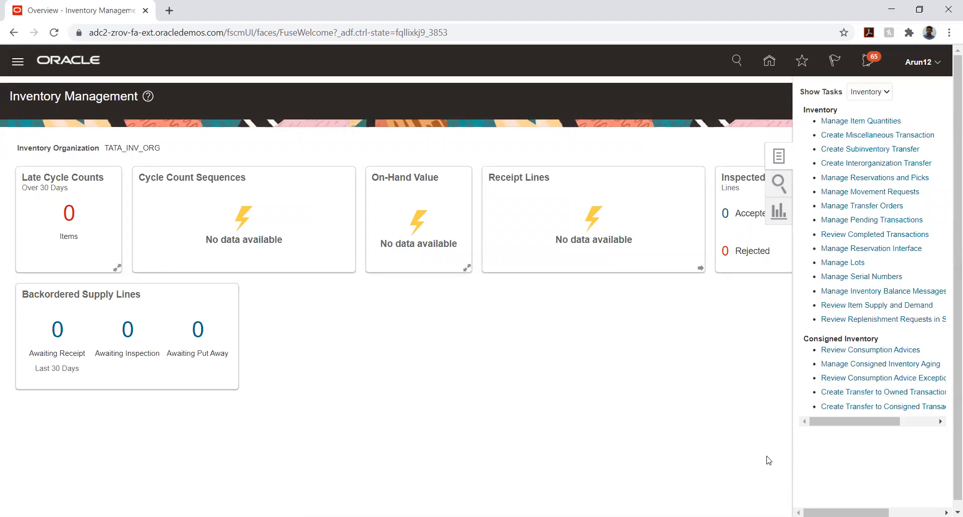
click(750, 444)
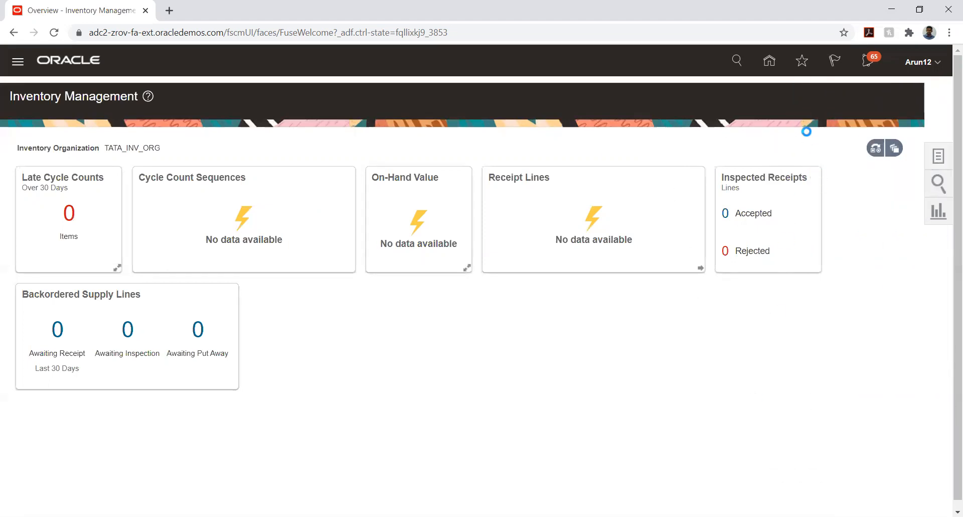
click(937, 156)
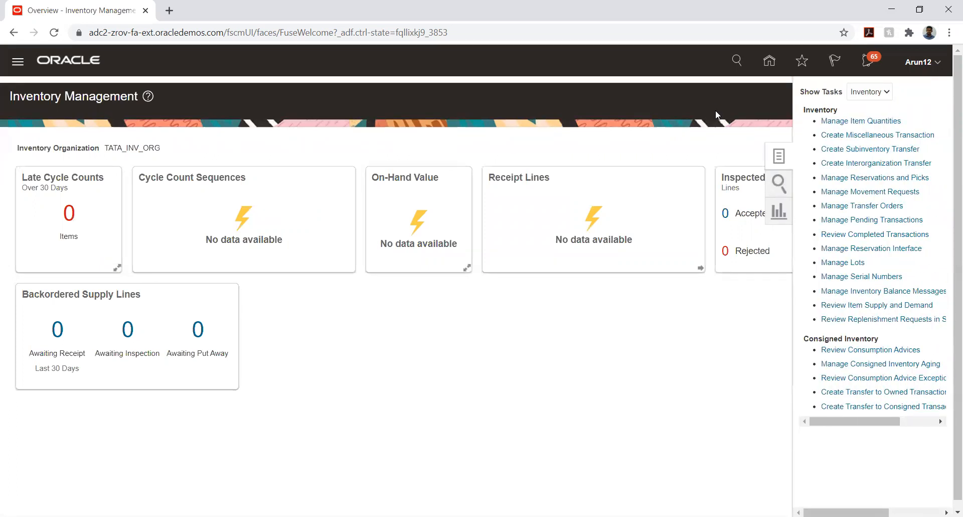
click(730, 154)
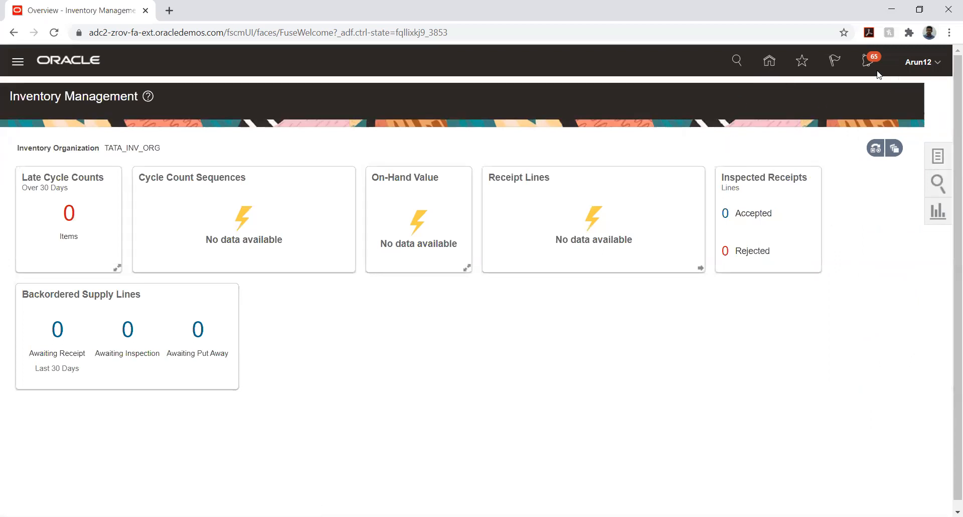
Go to Setup and Maintenance and open the TATA SCM IMPLEMENTATION project from the implementation projects.
click(938, 62)
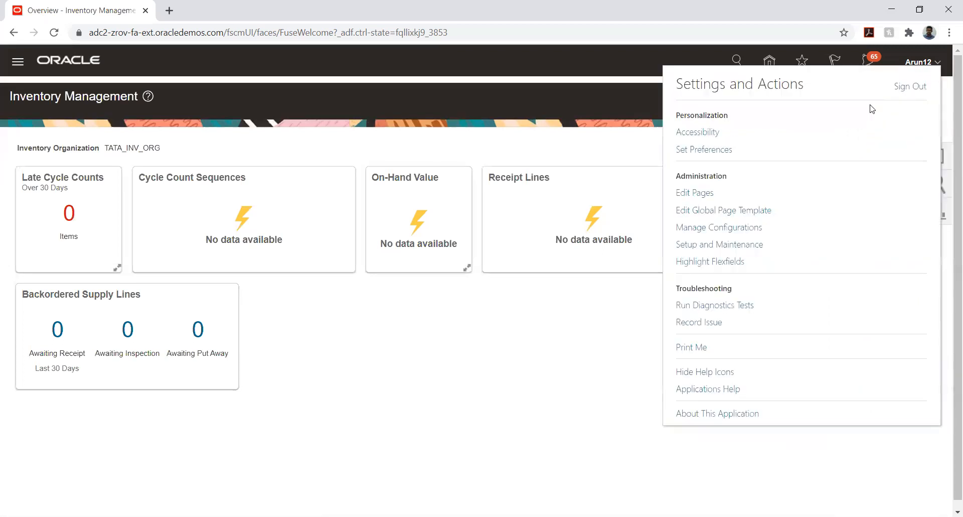
click(722, 245)
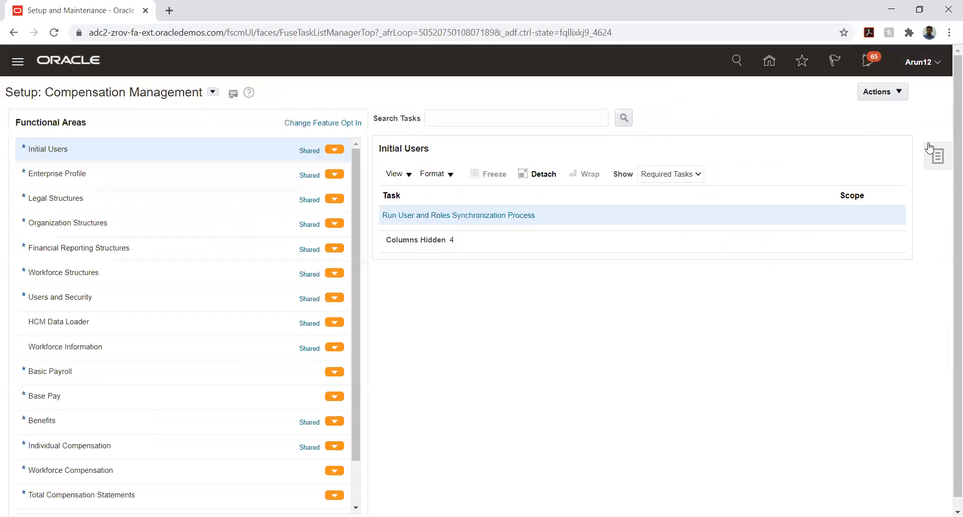
click(938, 156)
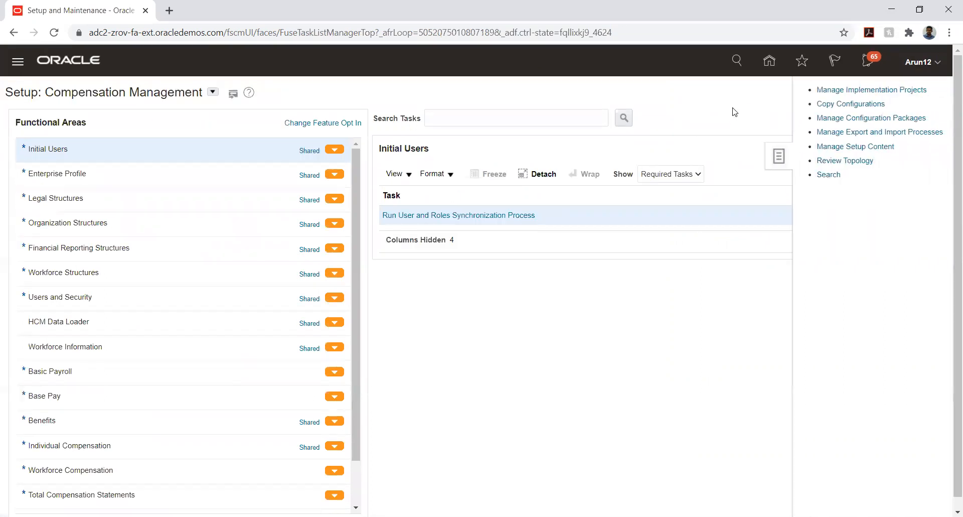
click(819, 89)
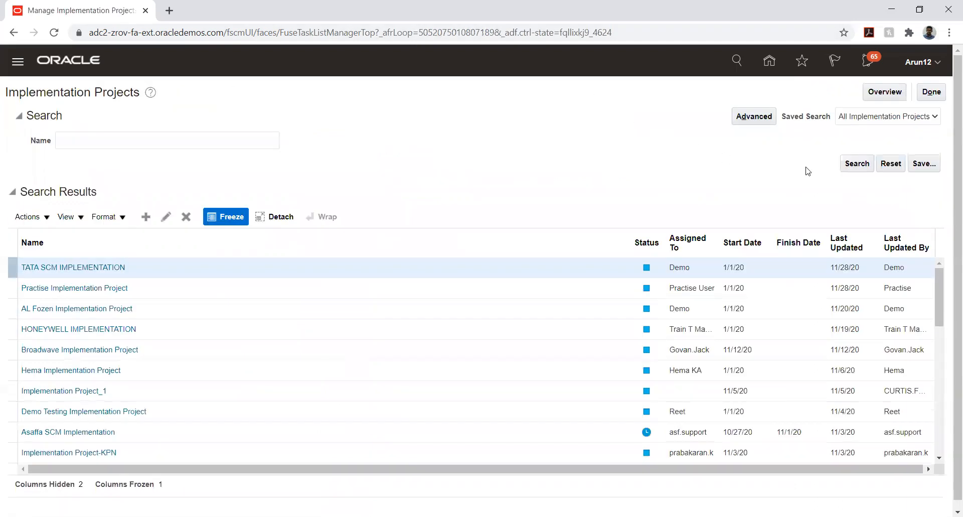
click(83, 268)
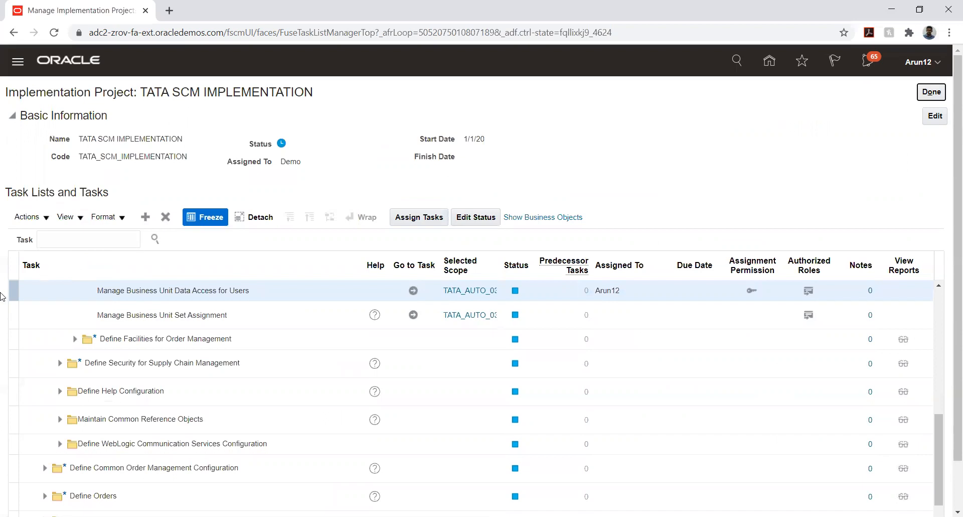
Open the Manage Procurement Agents task in the Procurement task list, under Define Common Procurement Configuration.
scroll(188, 365, up, 3)
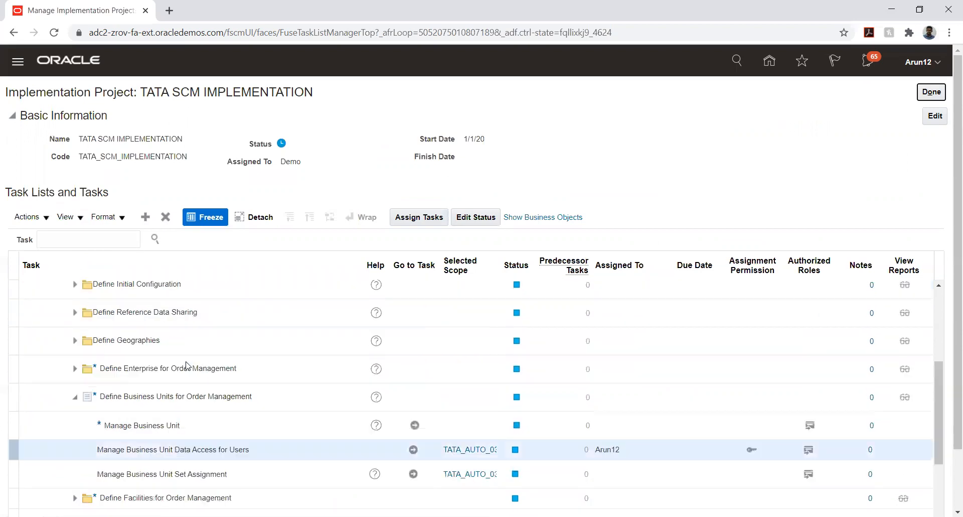
scroll(188, 360, up, 3)
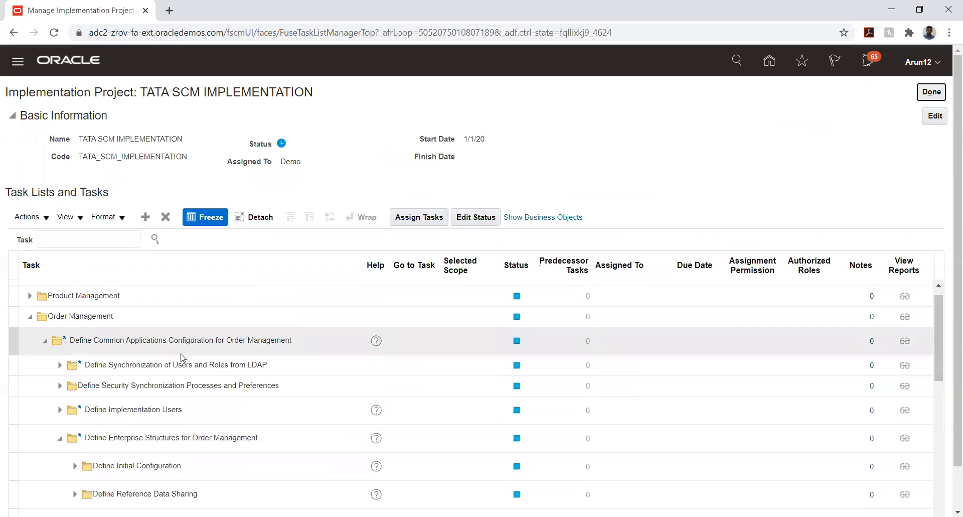
scroll(183, 351, up, 1)
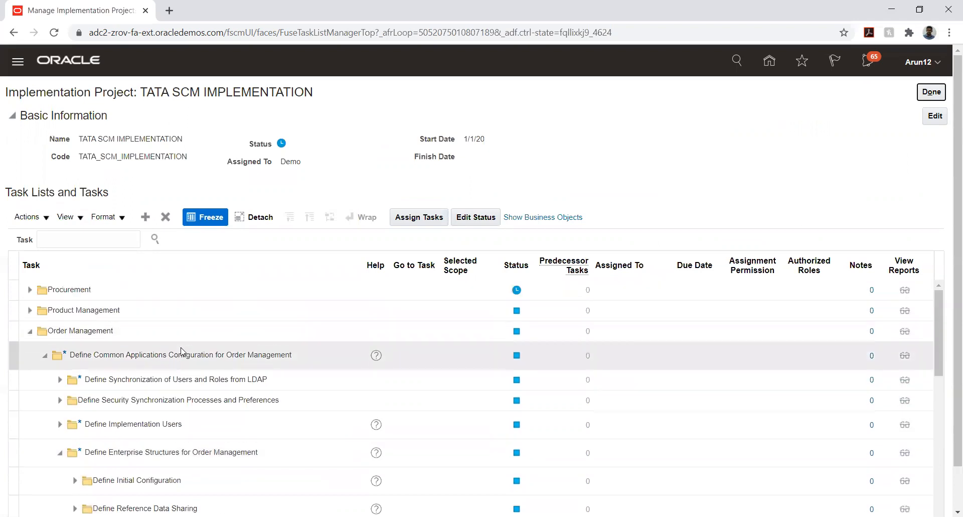
click(29, 291)
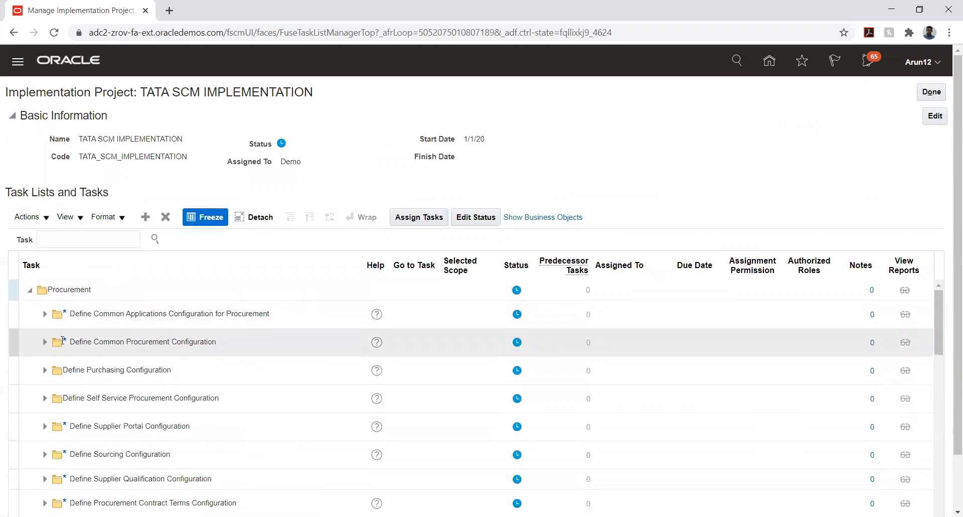
click(45, 341)
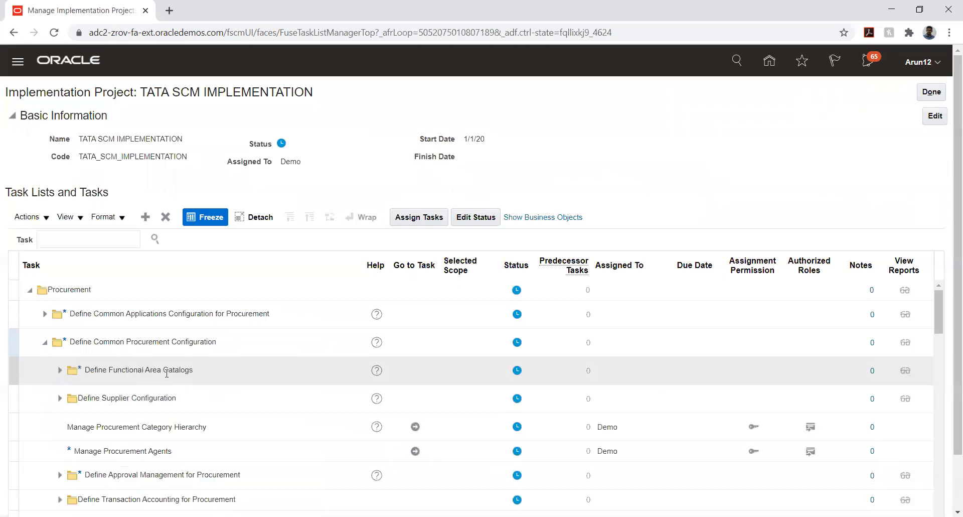
scroll(160, 370, down, 2)
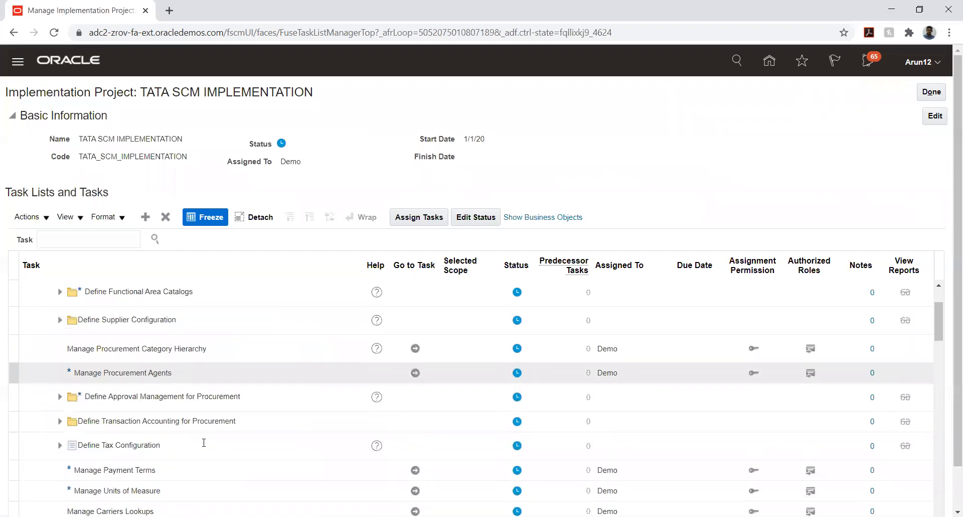
click(415, 374)
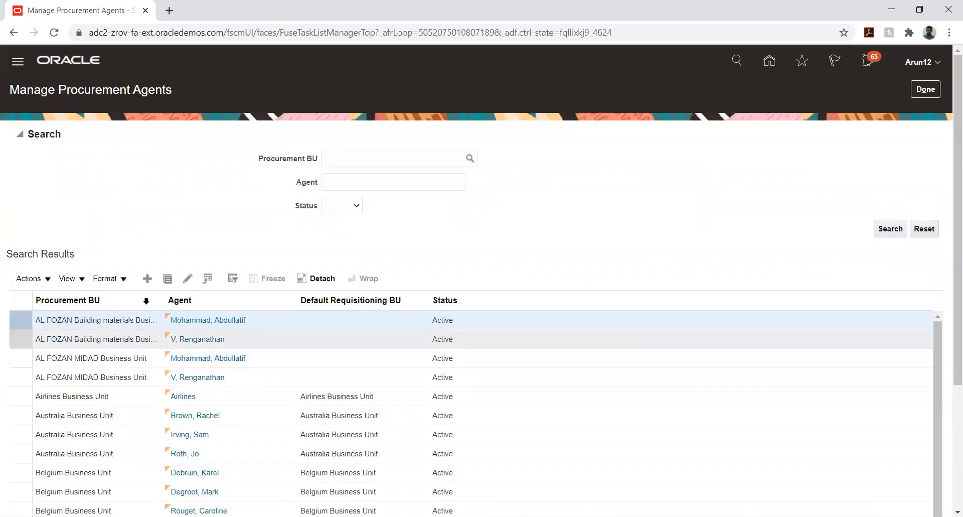
Search the procurement agents for the procurement BU TATA_AUTO_03_BU, and return to the implementation project.
click(427, 156)
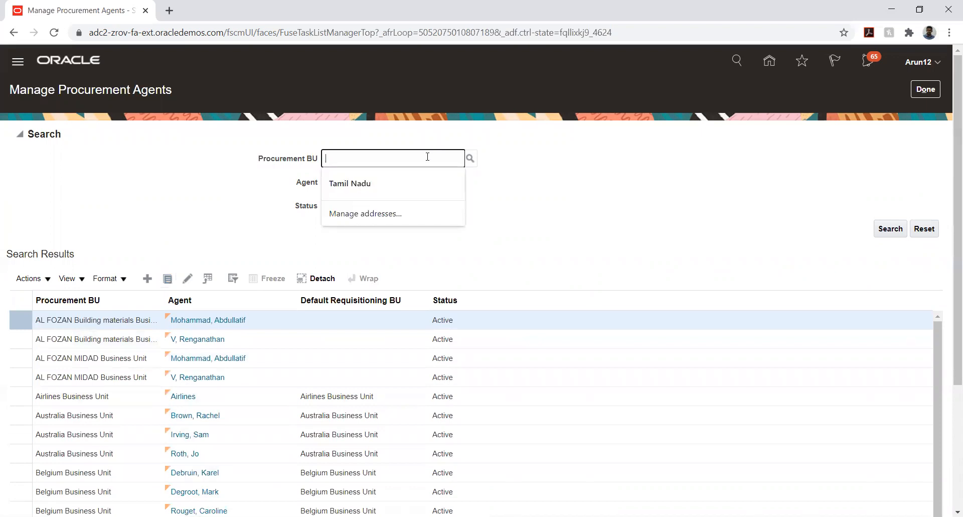
text(TATA)
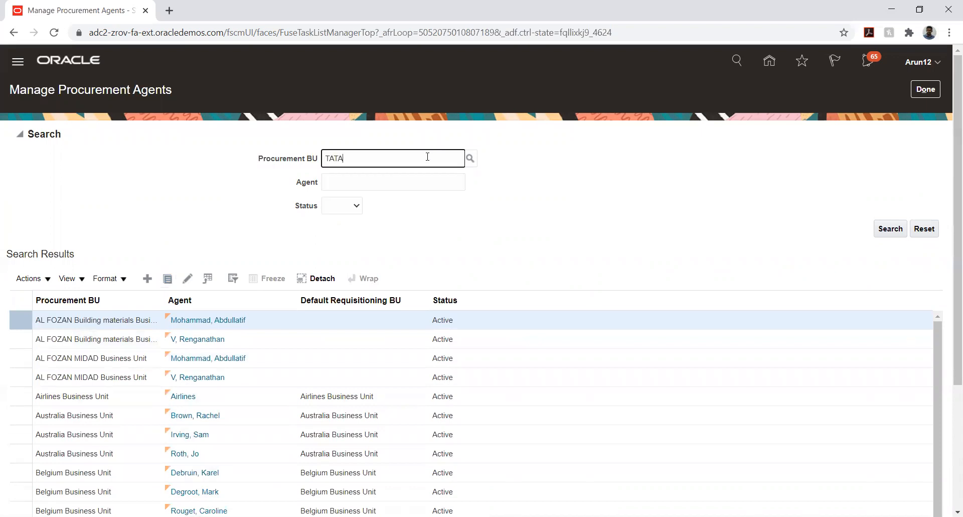
text(_AUT)
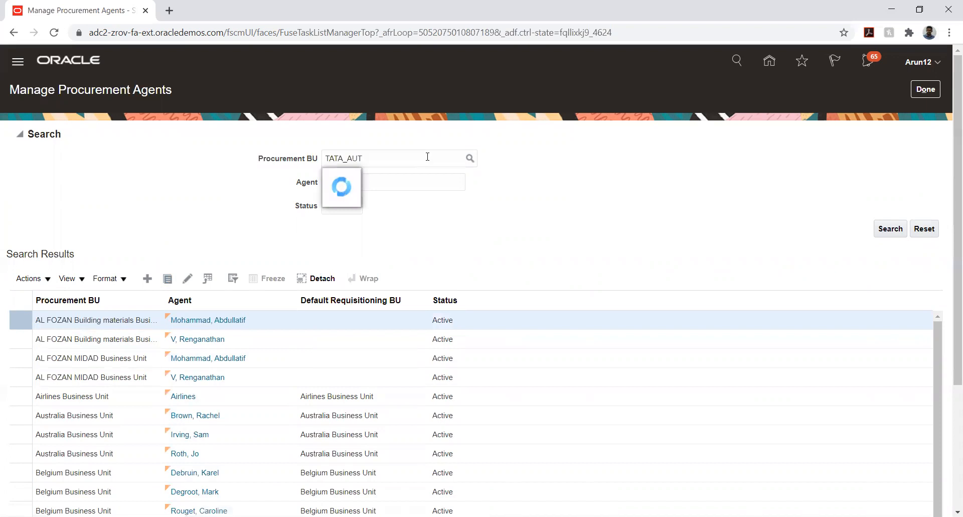
click(470, 159)
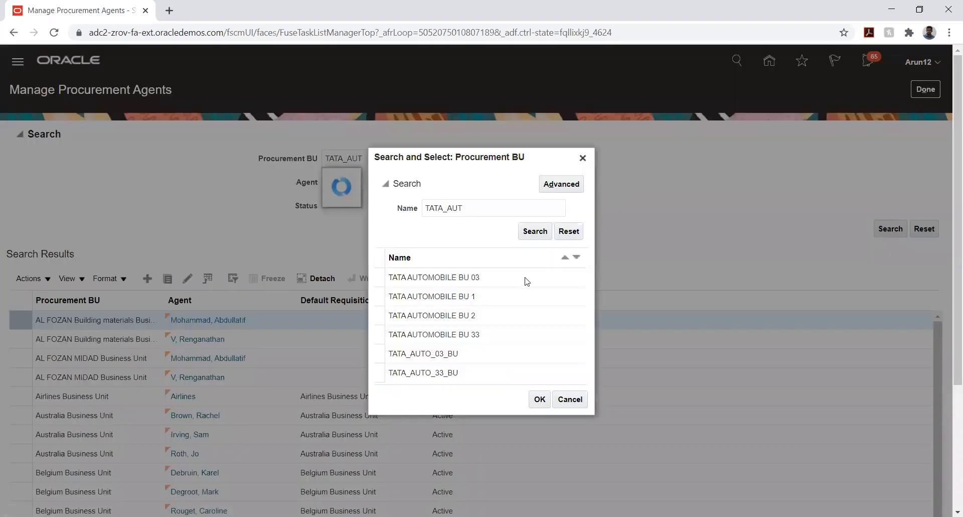
click(479, 358)
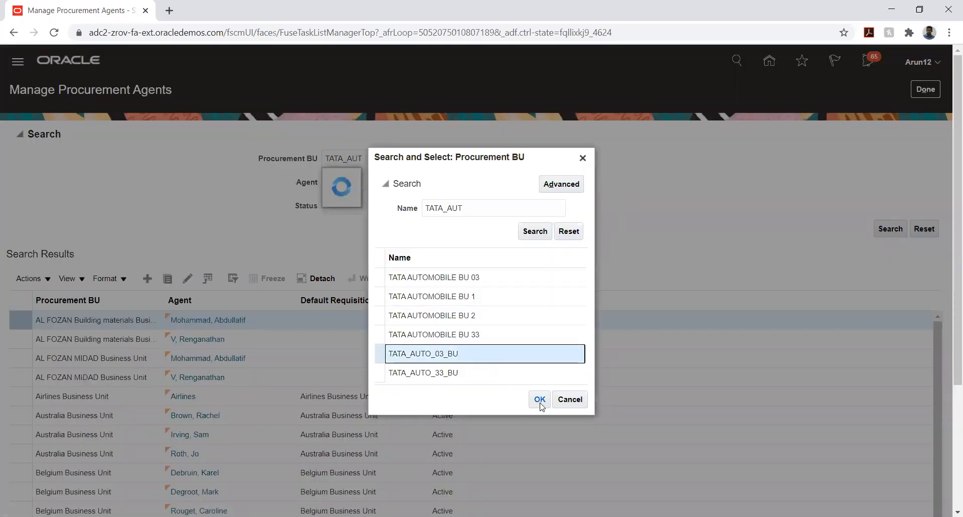
click(540, 400)
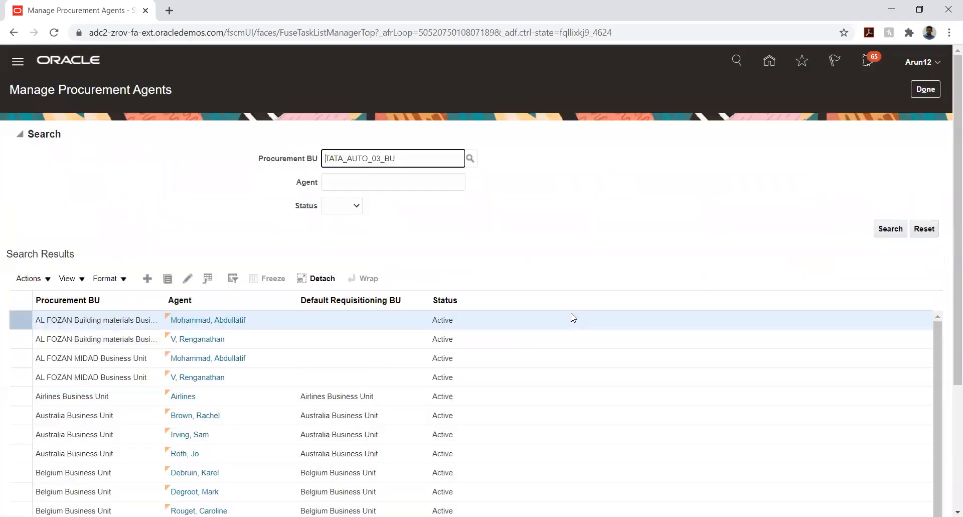
click(879, 227)
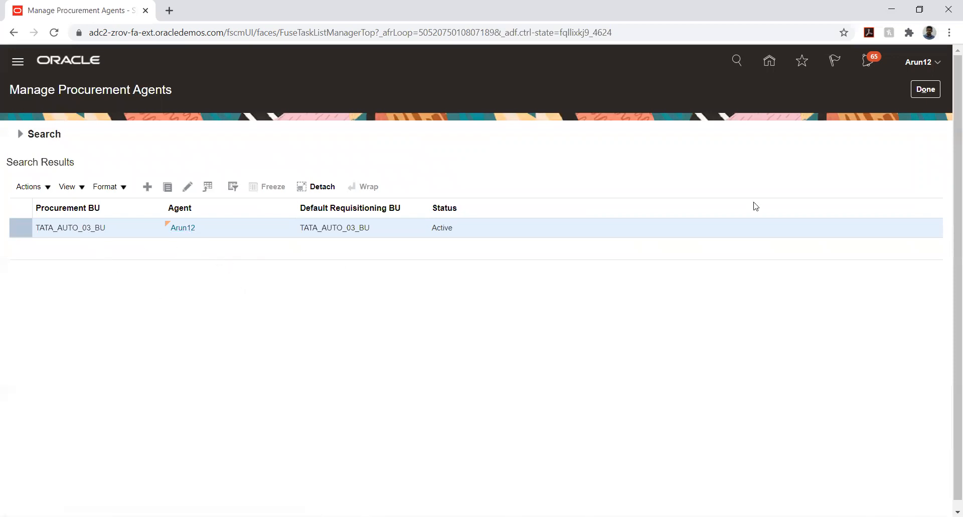
click(922, 90)
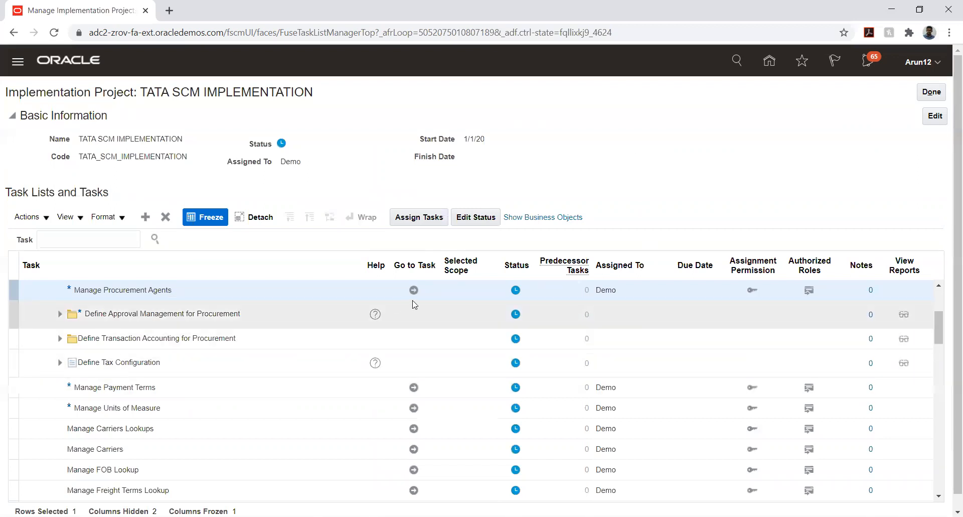
Reopen the Manage Procurement Agents task and start a new agent with TATA_AUTO_03_BU as the Procurement BU.
click(413, 288)
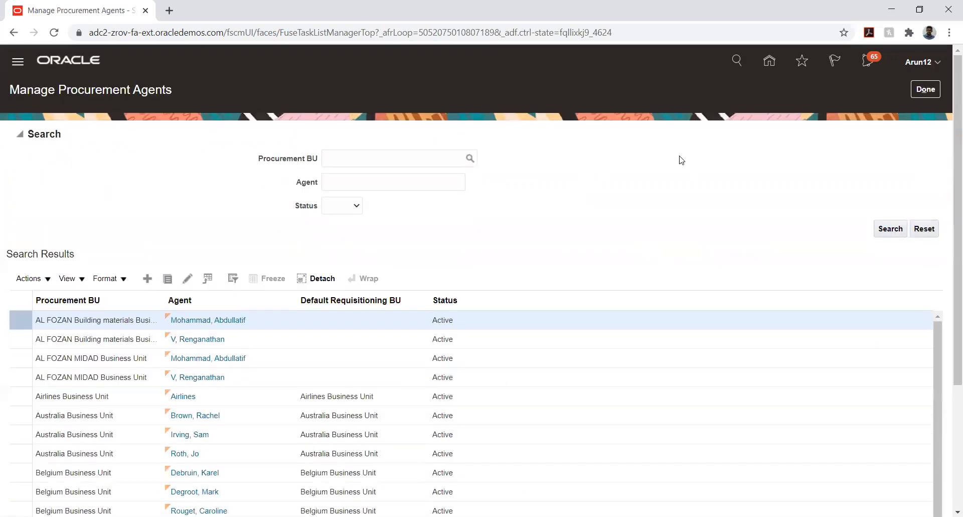
click(147, 279)
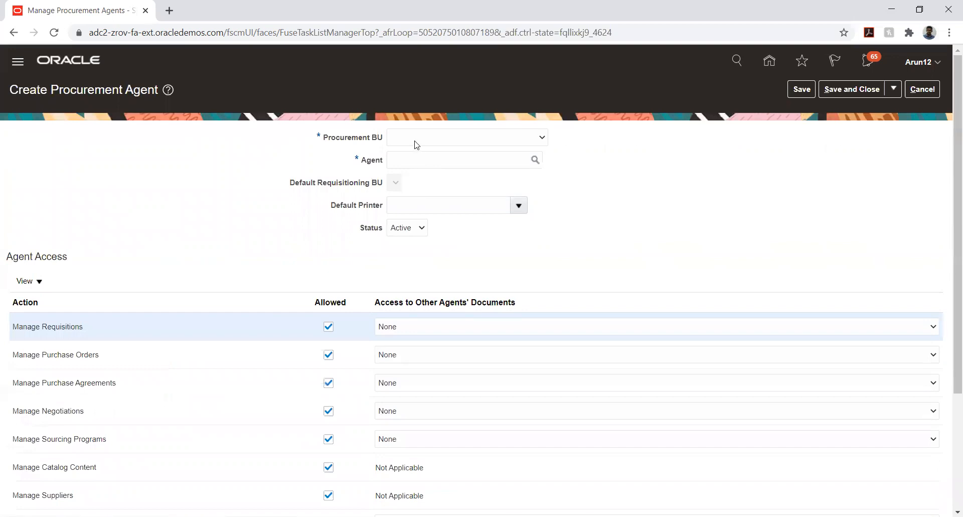
click(416, 139)
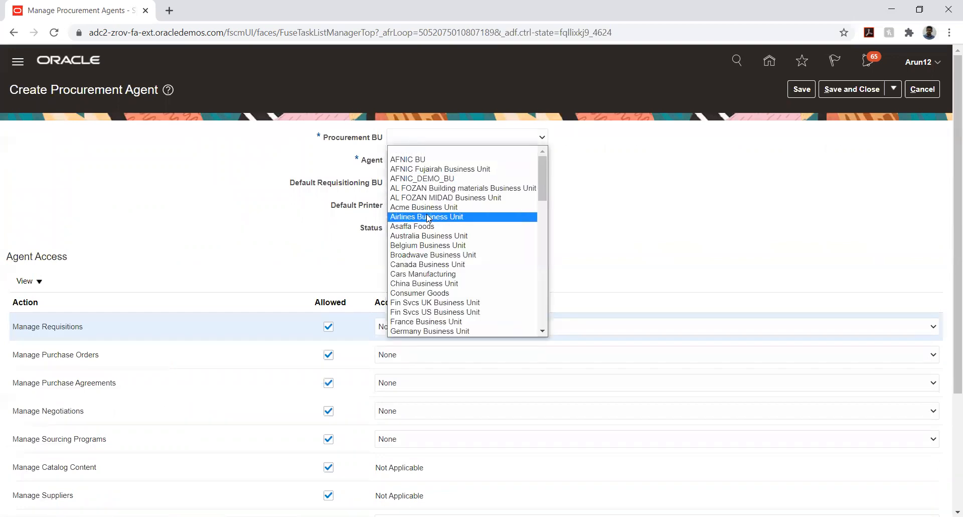
key(t)
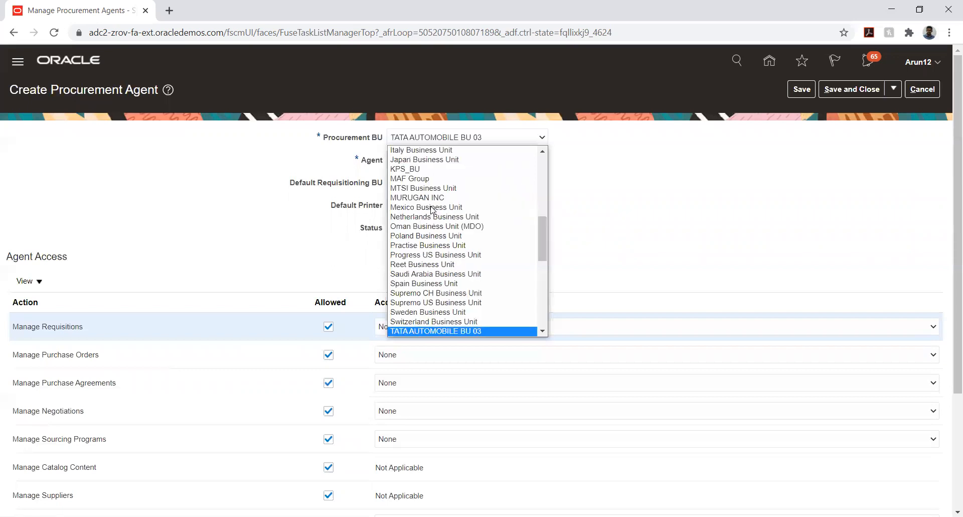
scroll(432, 209, down, 3)
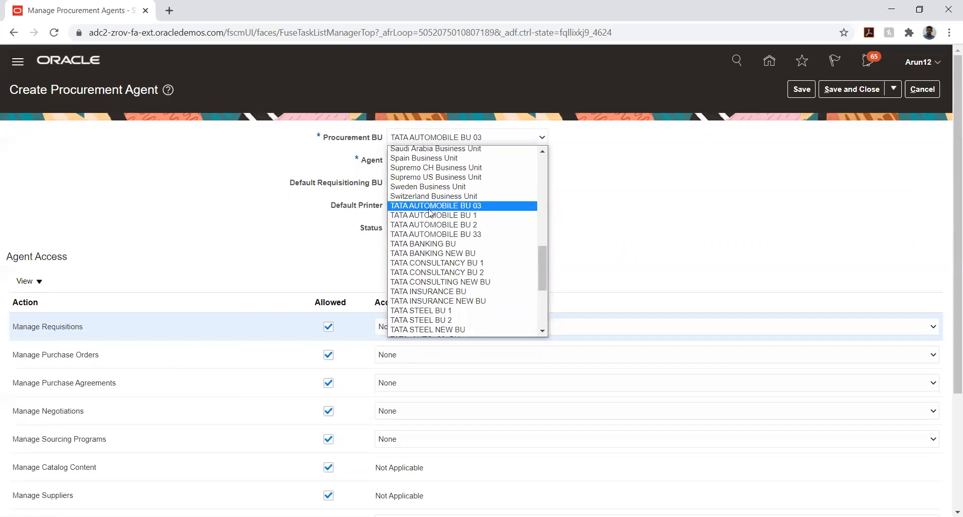
scroll(426, 213, down, 3)
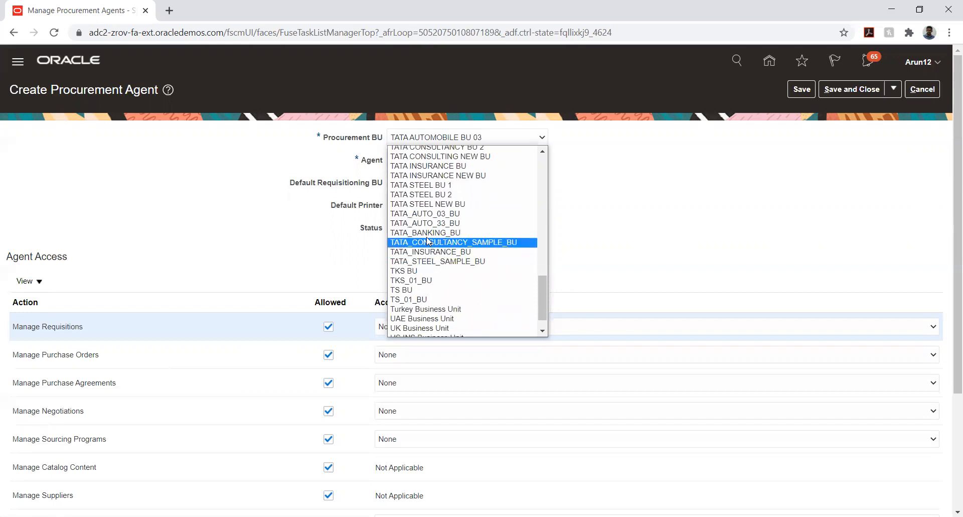
click(431, 214)
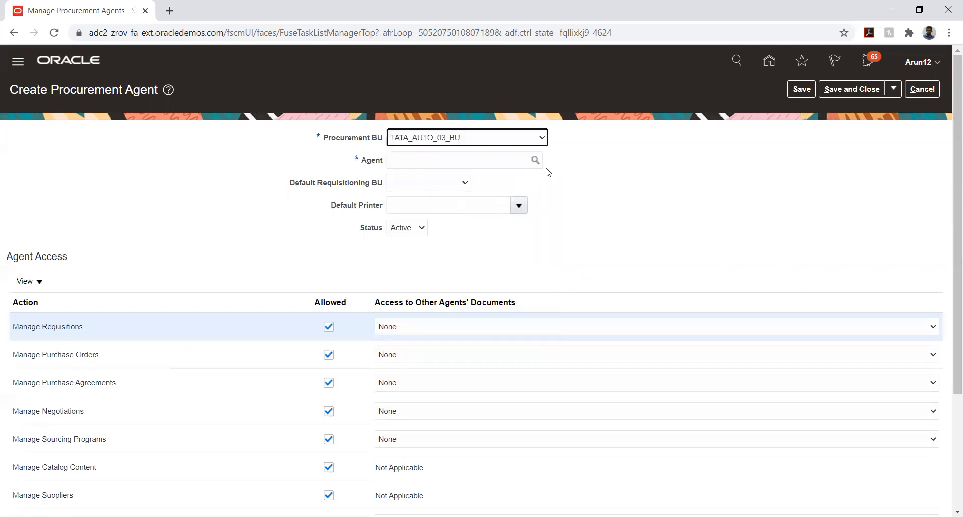
Fill in the agent's name and set the Default Requisitioning BU to TATA_AUTO_03_BU.
click(486, 161)
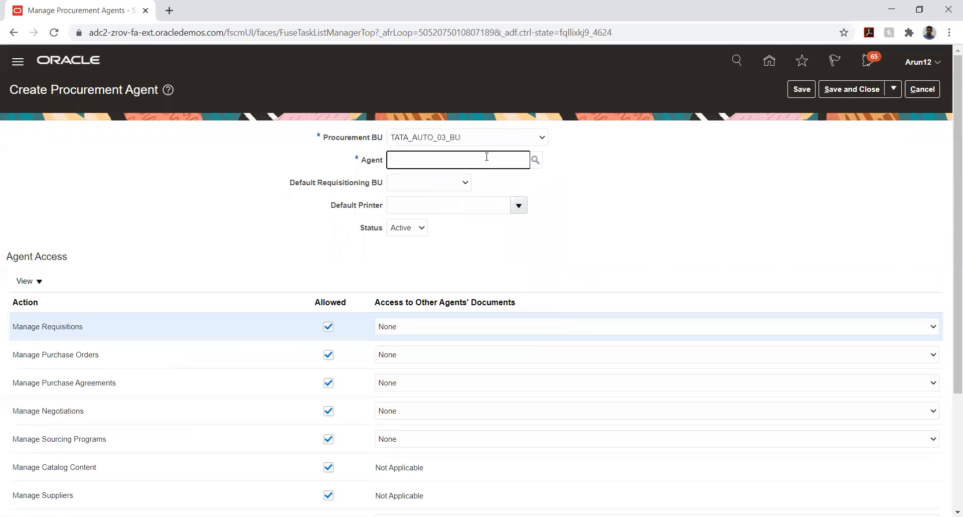
text(Arun12)
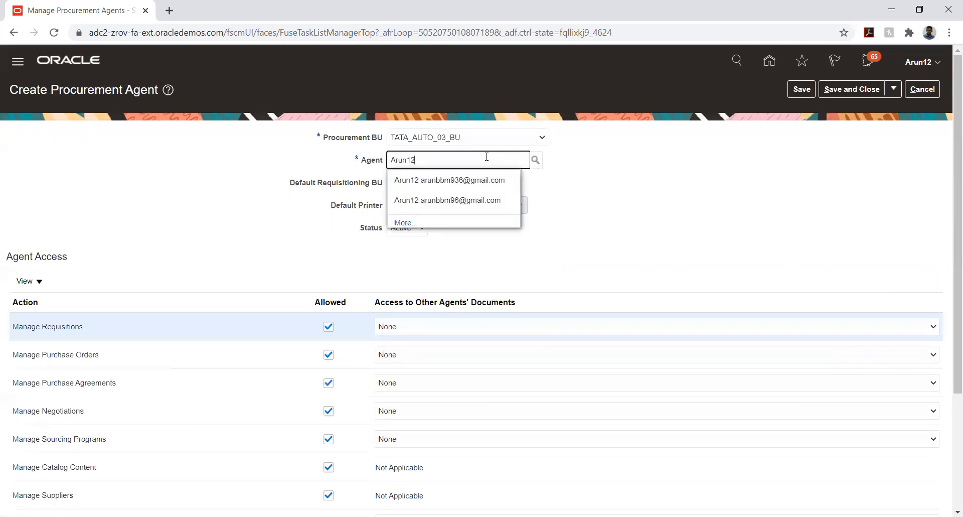
click(433, 180)
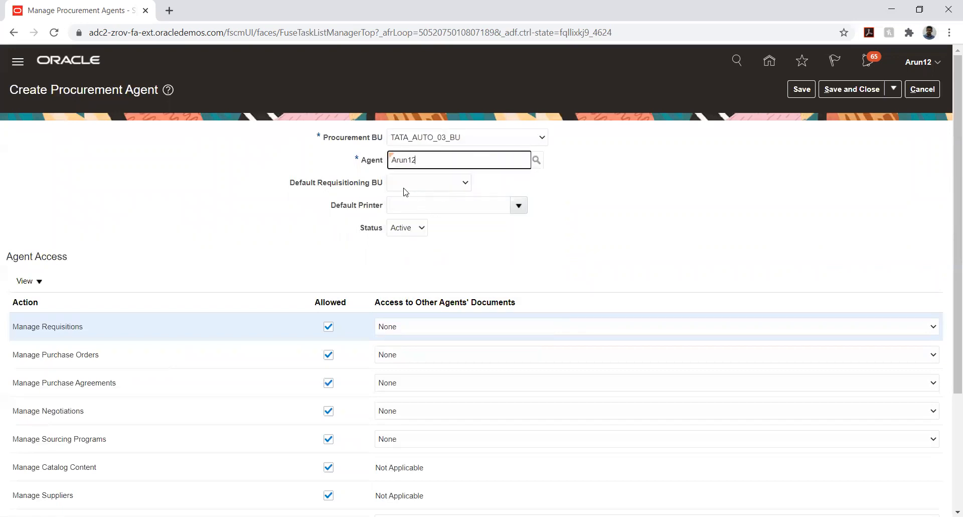
click(405, 185)
click(408, 204)
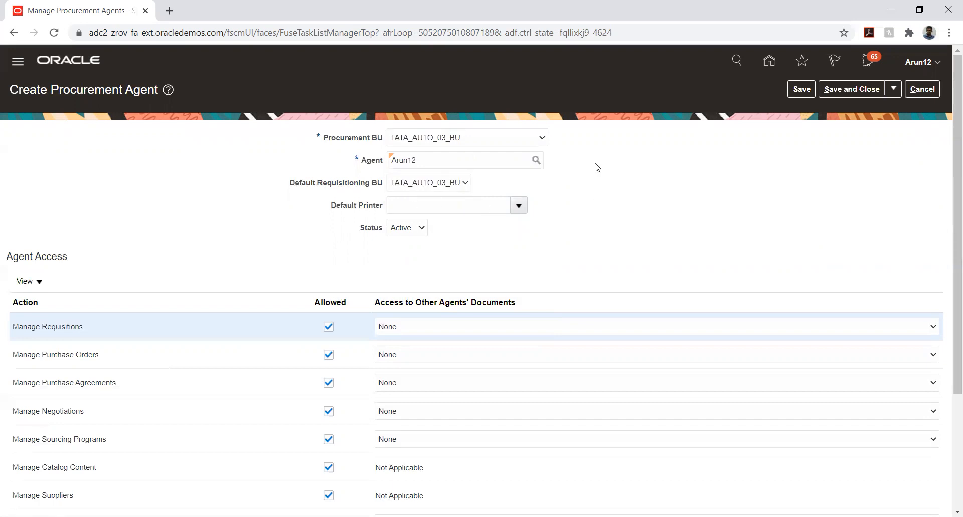
Set Manage Requisitions to Full access to other agents' documents, and try to set Full for Manage Purchase Orders.
scroll(595, 165, down, 3)
click(465, 203)
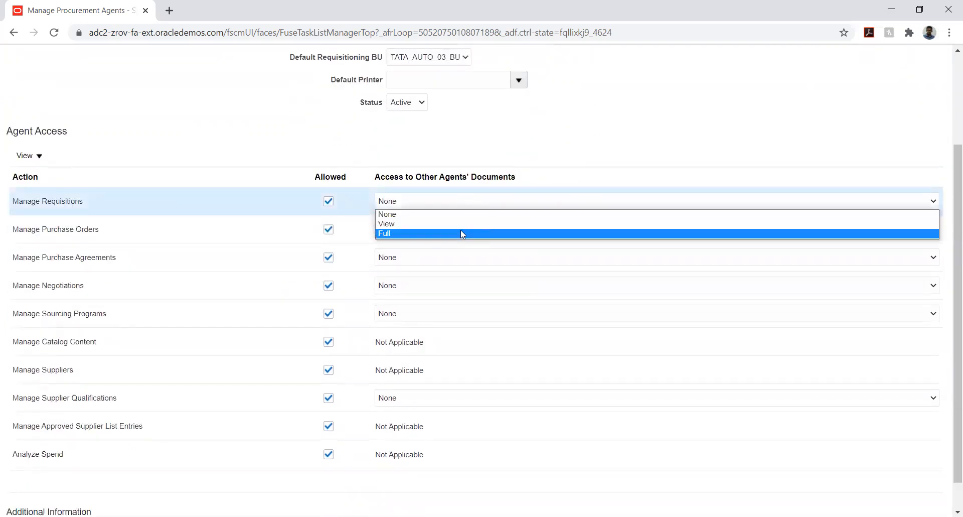
click(461, 232)
click(459, 232)
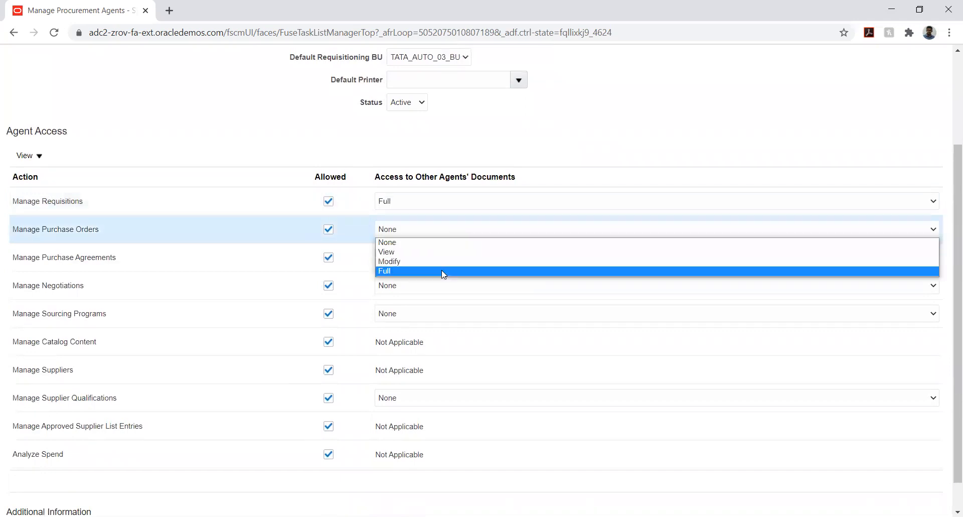
click(443, 272)
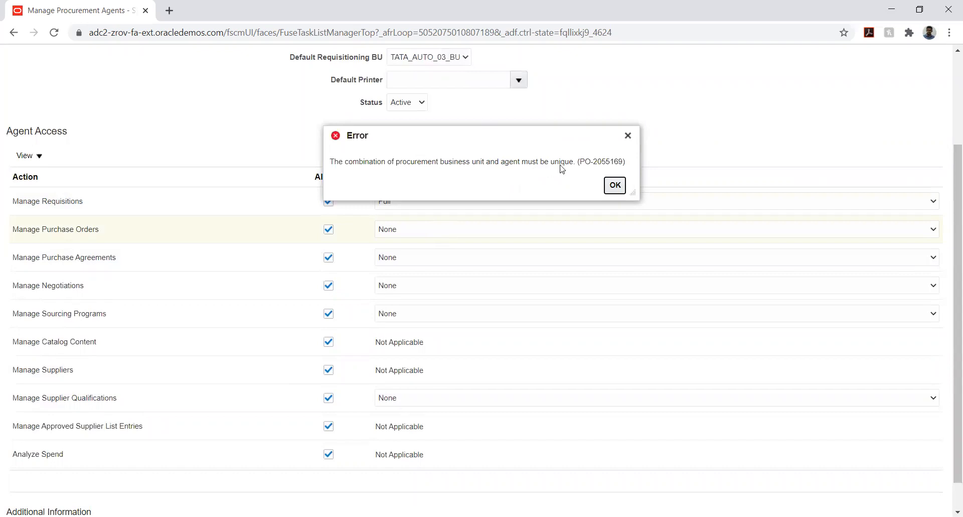
click(611, 185)
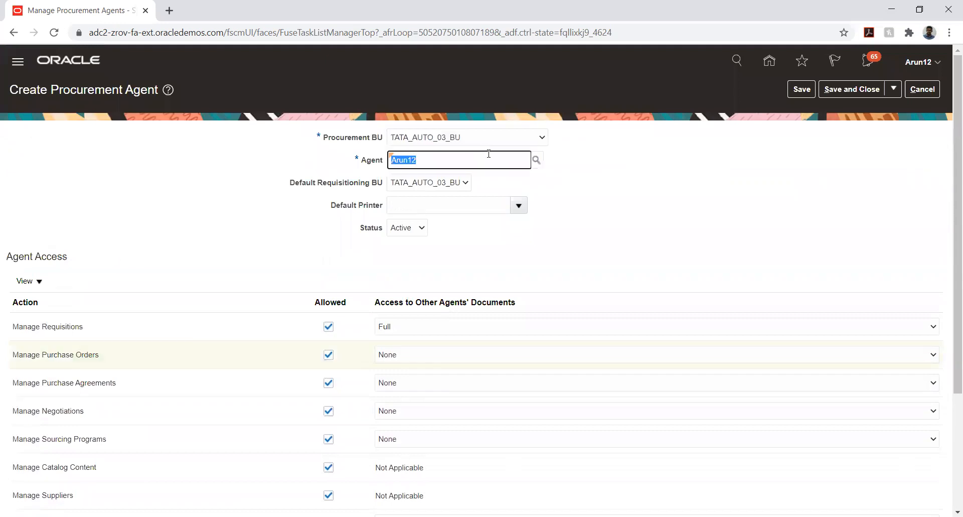
Replace the new record's agent with a different agent's name, picked from the matching suggestions.
text(Train T)
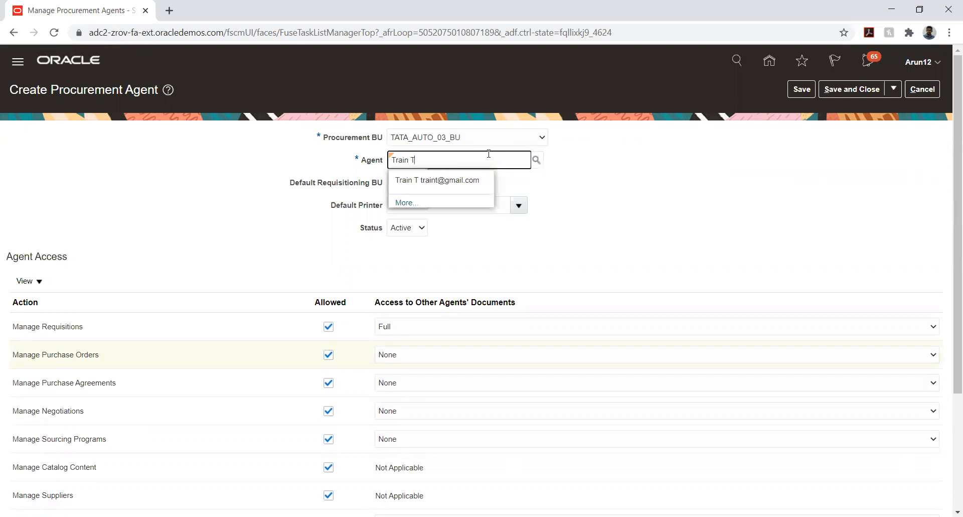
click(477, 181)
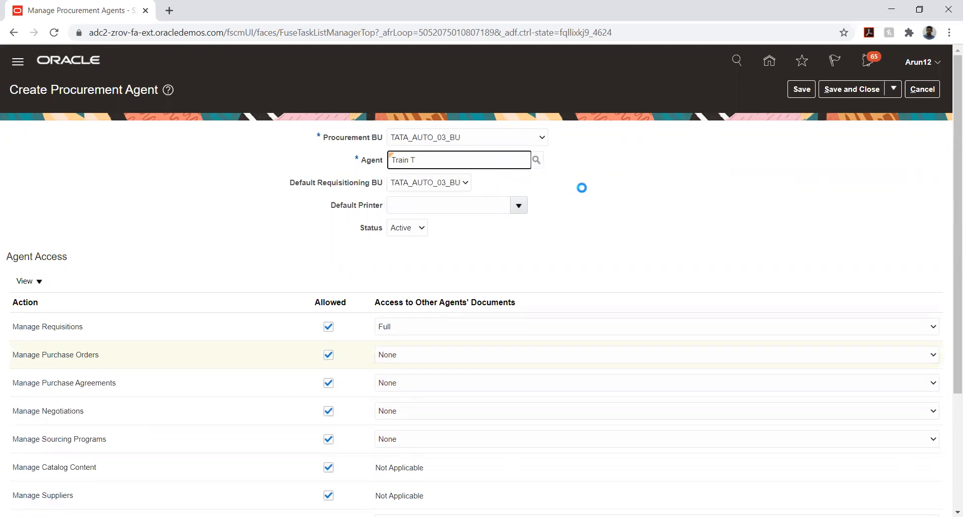
key(Tab)
key(Tab)
key(Tab)
key(Tab)
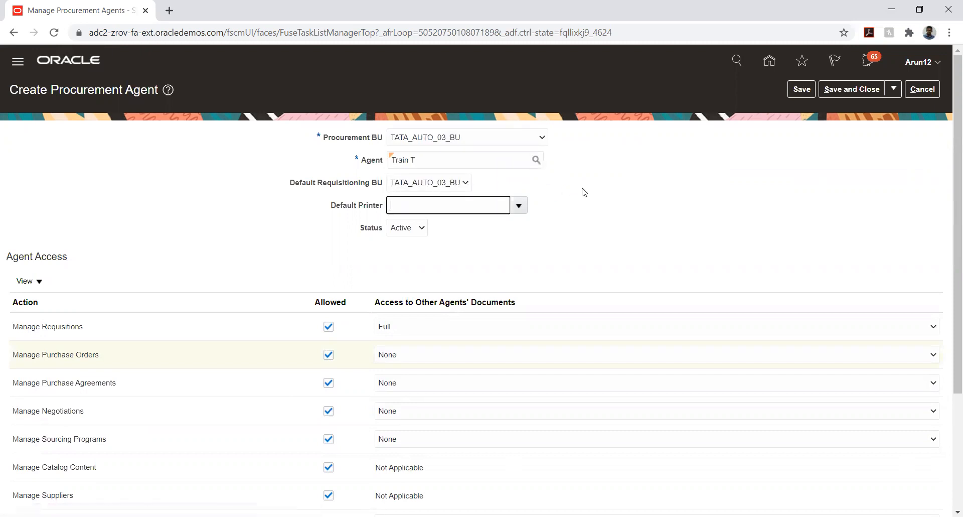
Set access to other agents' documents to Full for Purchase Orders, Purchase Agreements, Negotiations, Sourcing Programs and Supplier Qualifications.
scroll(266, 241, down, 3)
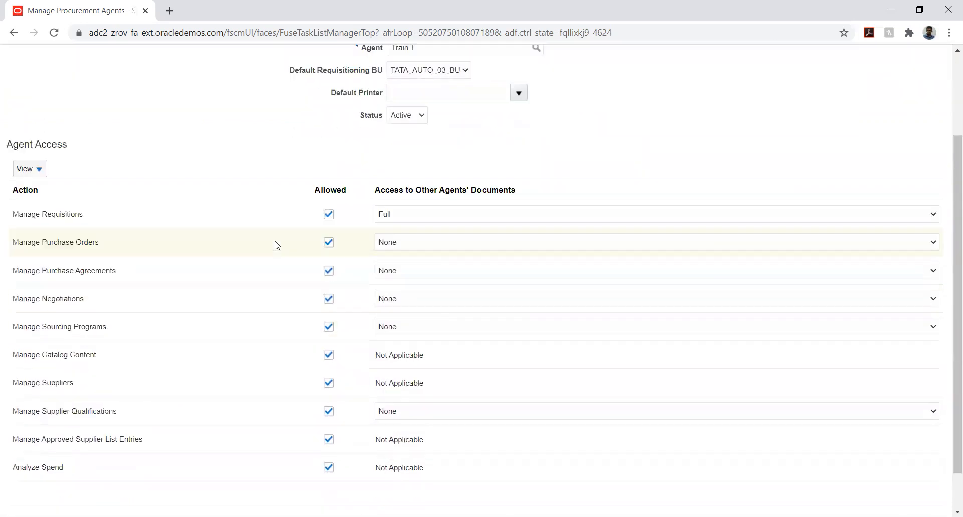
click(457, 231)
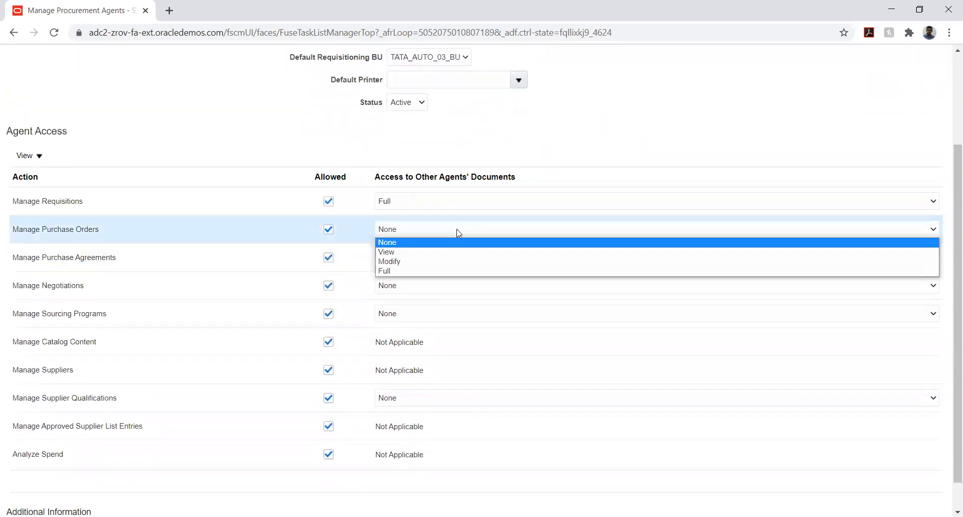
click(435, 270)
click(416, 258)
click(397, 298)
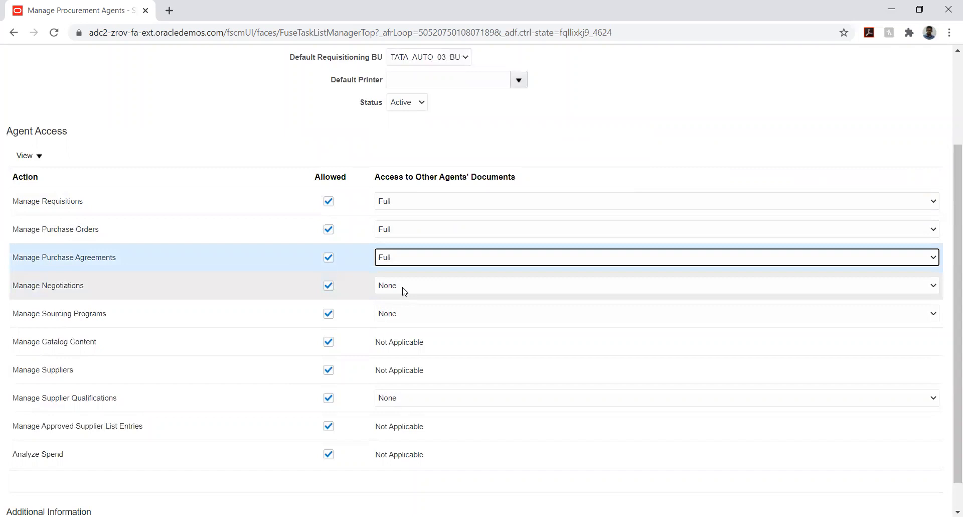
click(401, 286)
click(397, 317)
click(397, 313)
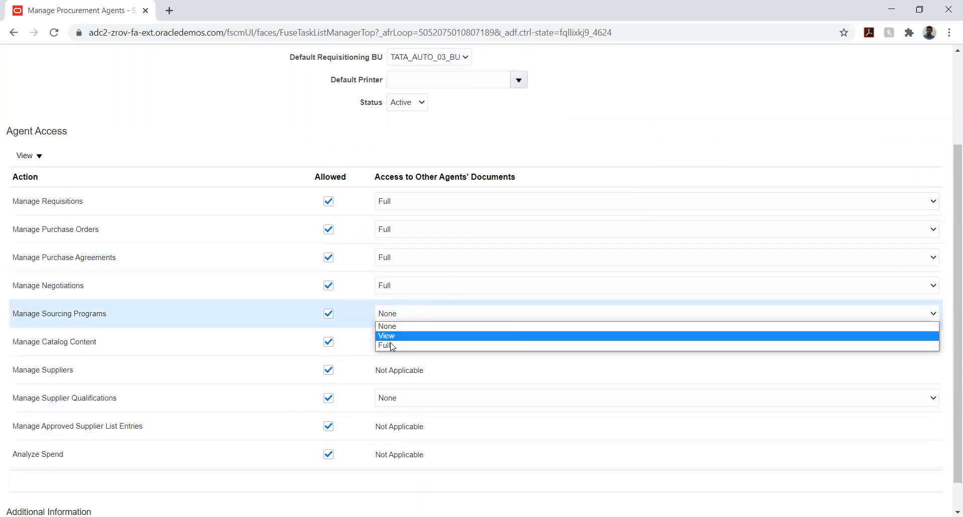
click(394, 345)
click(415, 396)
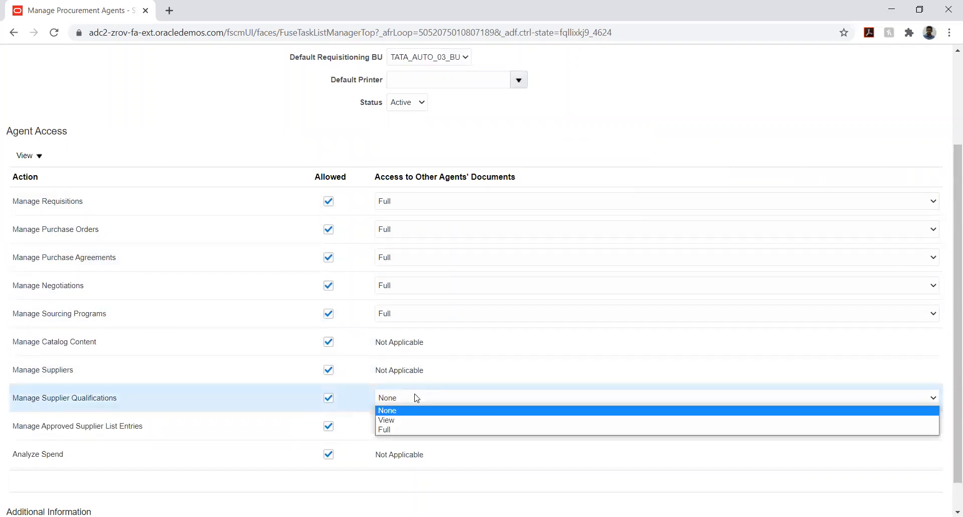
click(404, 427)
click(405, 427)
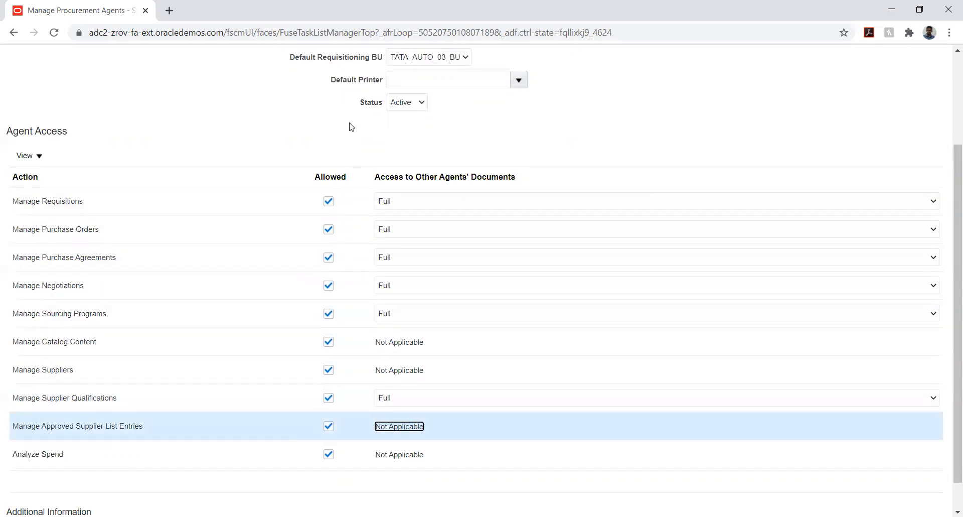
Check the agent access settings and save the new procurement agent.
scroll(349, 128, down, 1)
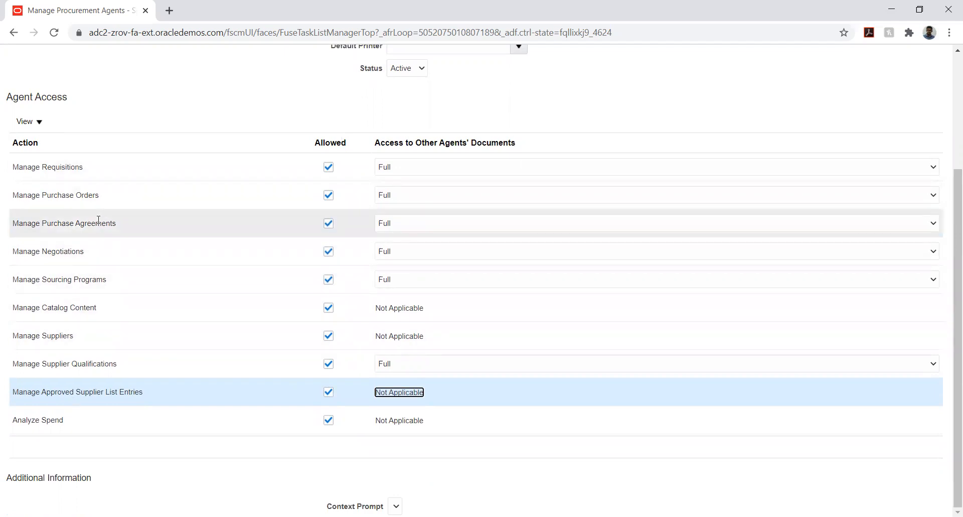
click(835, 95)
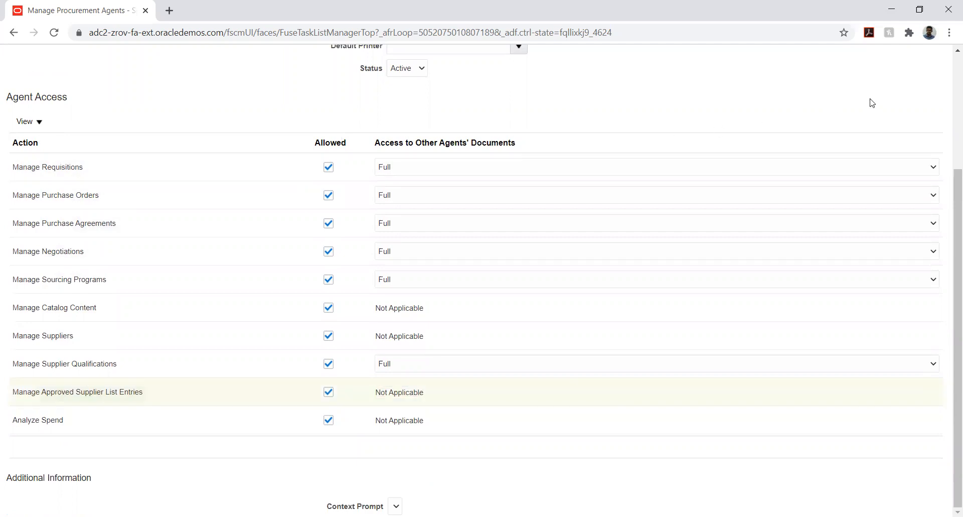
scroll(897, 96, up, 3)
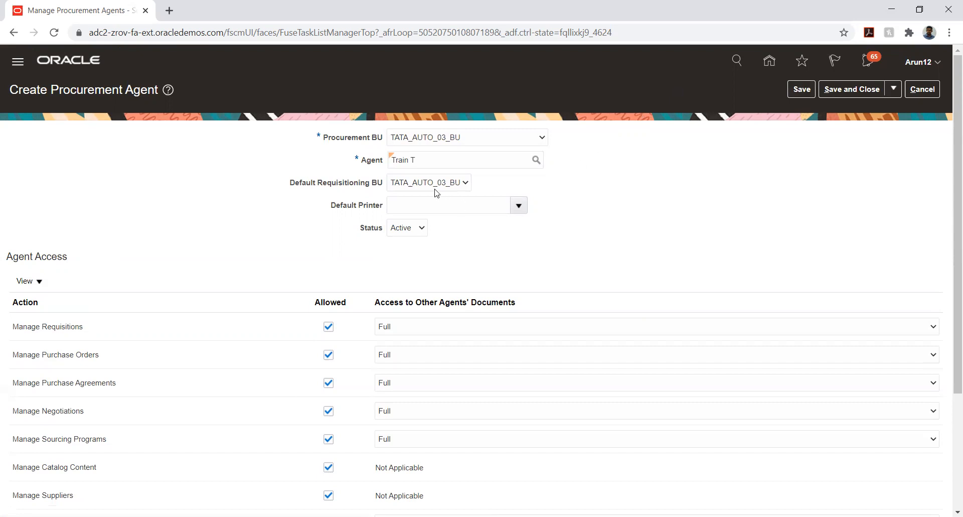
Save the new procurement agent and review its business unit, agent, status and access settings for every action.
click(802, 91)
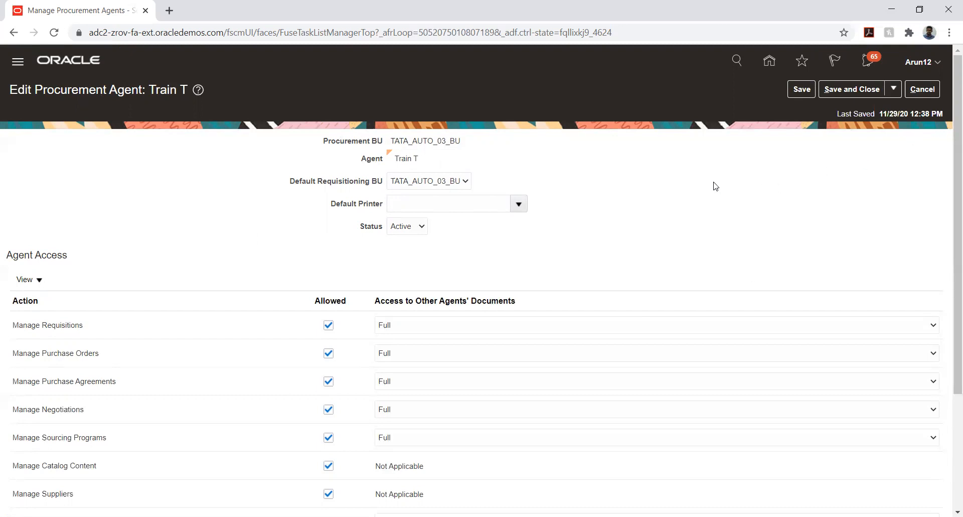
drag(399, 159, 427, 158)
click(767, 179)
scroll(581, 396, down, 3)
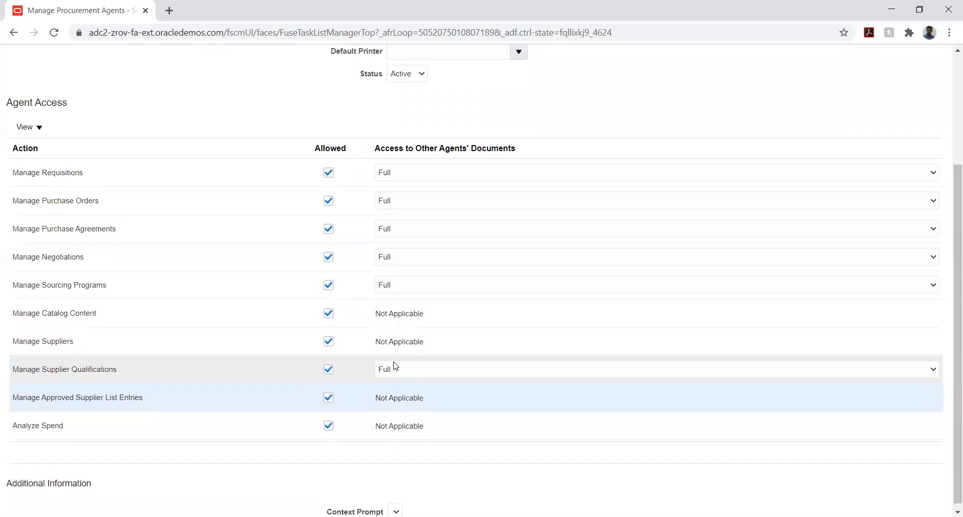
scroll(393, 363, up, 3)
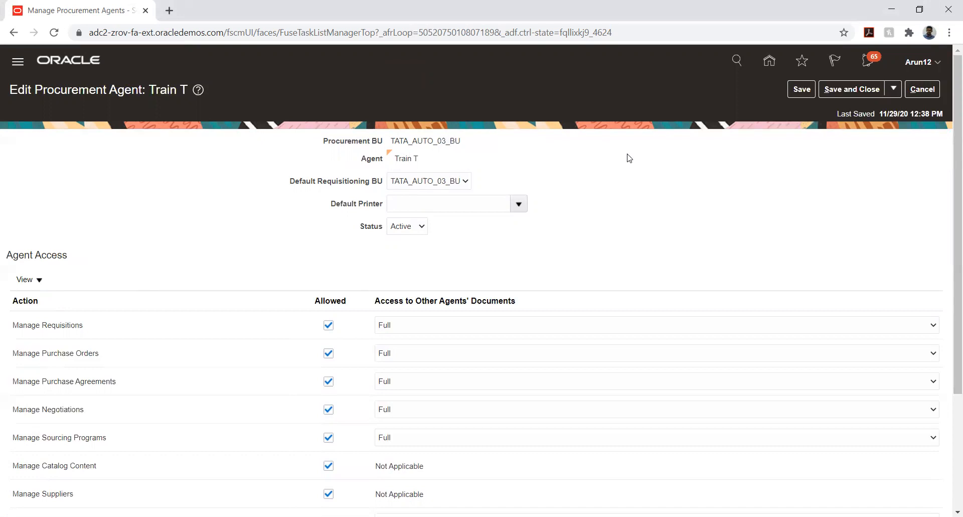
click(401, 142)
drag(362, 159, 383, 162)
click(460, 159)
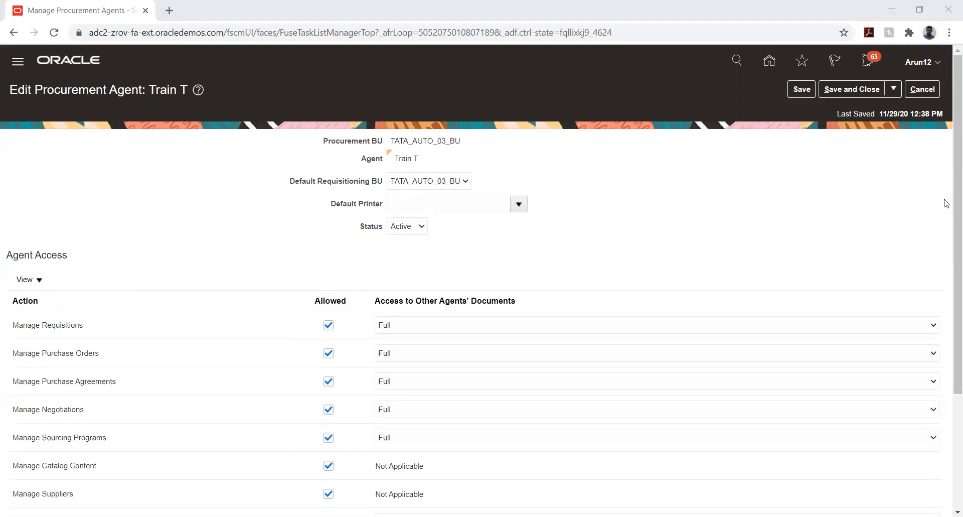
scroll(942, 202, down, 3)
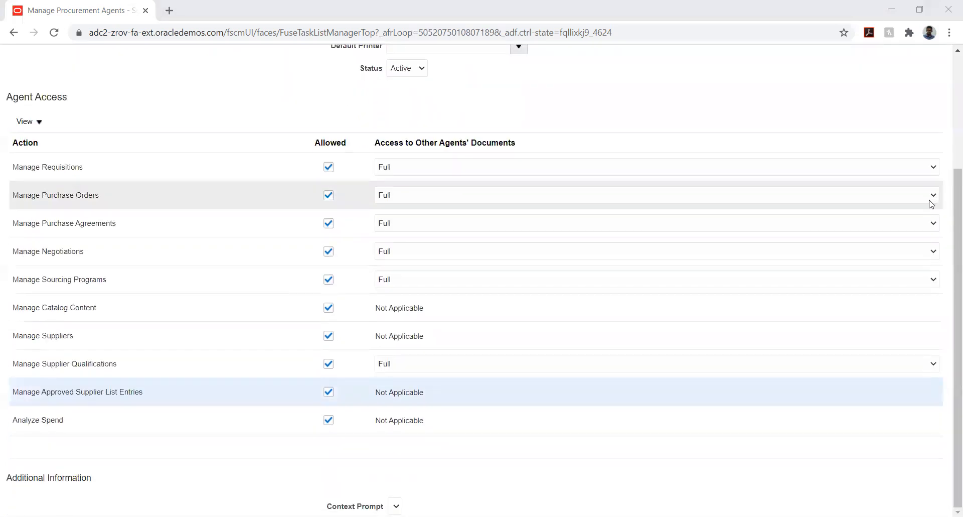
scroll(921, 202, up, 3)
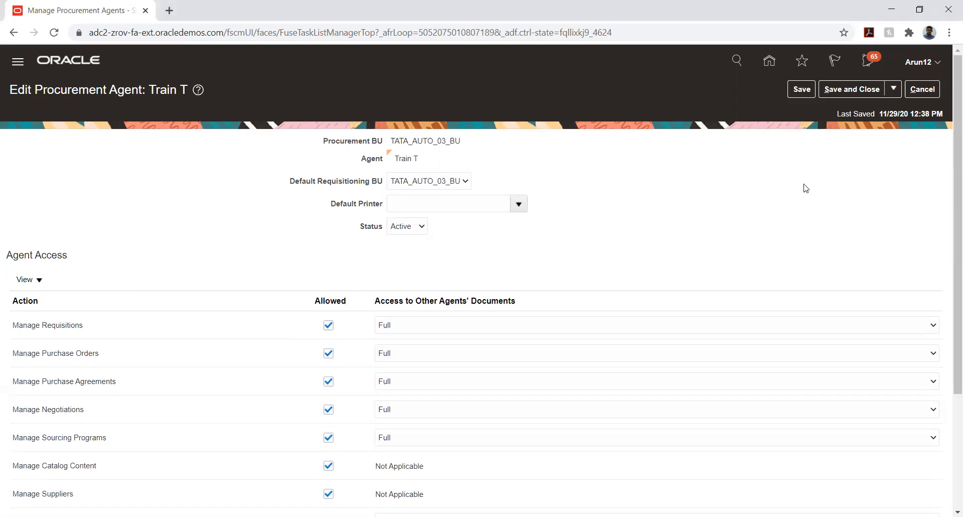
Save and close the agent record, and return to the implementation project's task list.
click(834, 92)
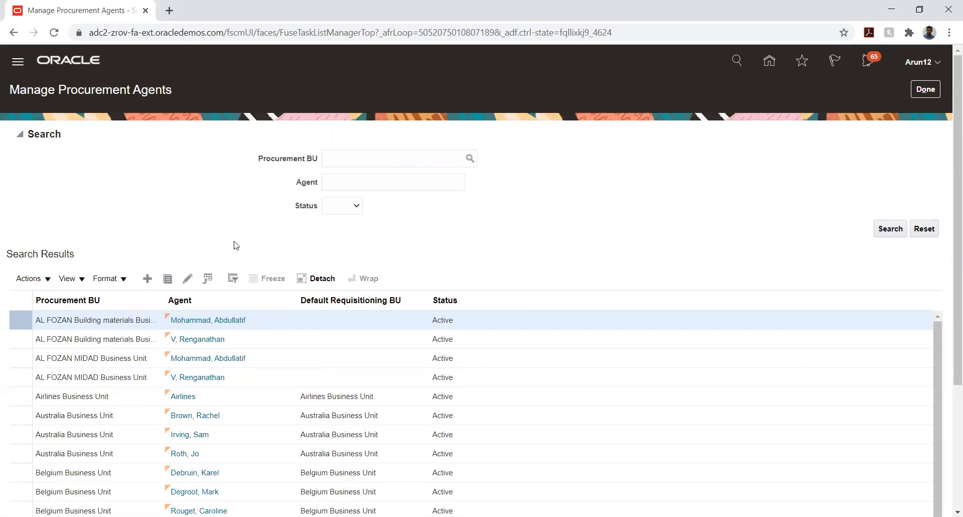
click(926, 90)
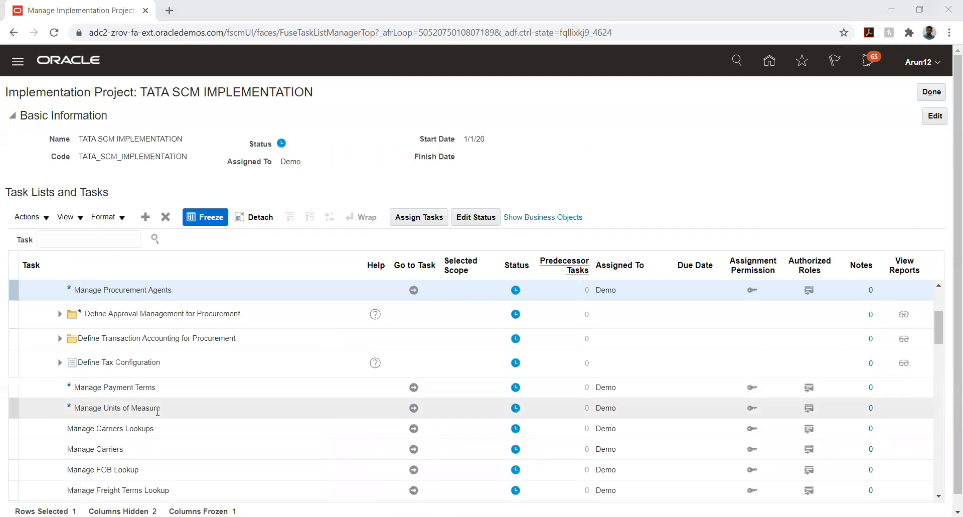
Look through the project's procurement tasks, including those inside Define Purchasing Configuration and Define Receipt Accounting.
scroll(212, 374, down, 3)
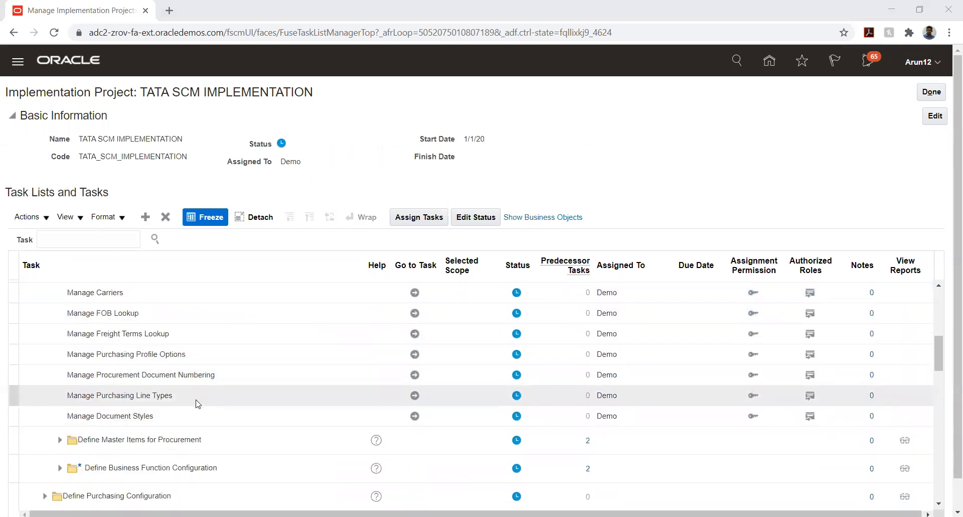
scroll(197, 404, down, 2)
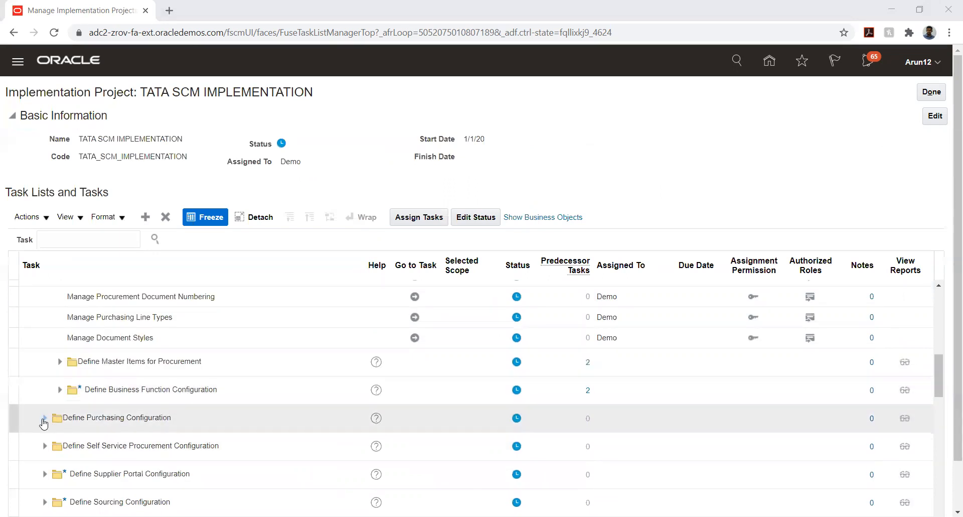
click(45, 417)
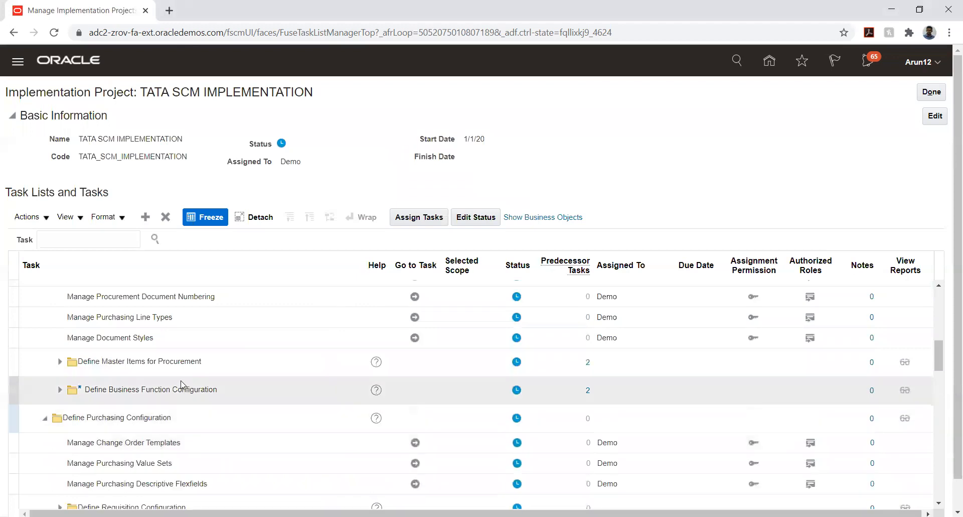
scroll(184, 386, down, 2)
scroll(183, 385, down, 2)
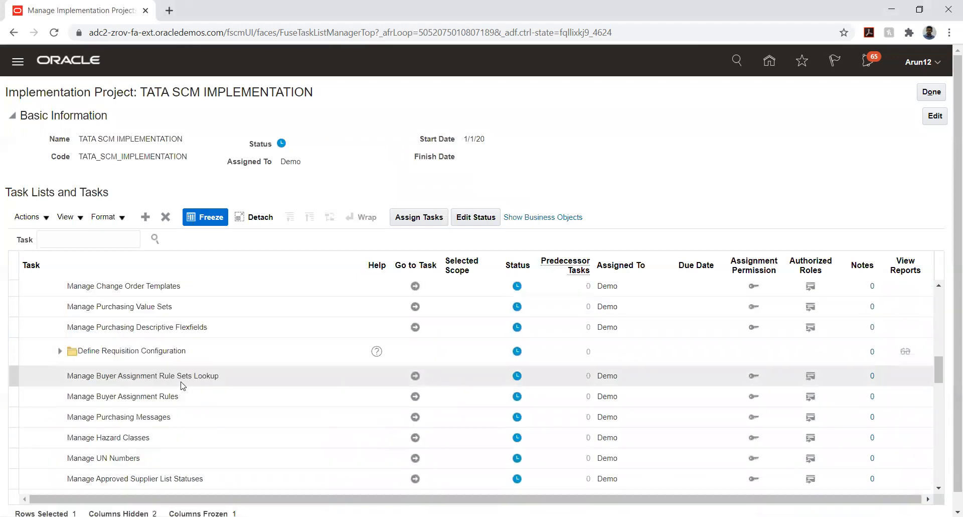
scroll(183, 385, down, 2)
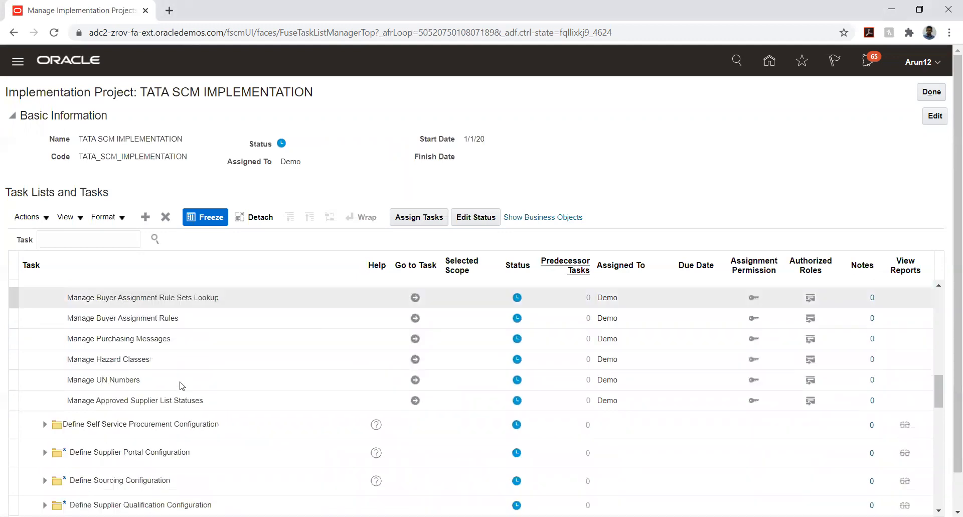
scroll(182, 386, down, 3)
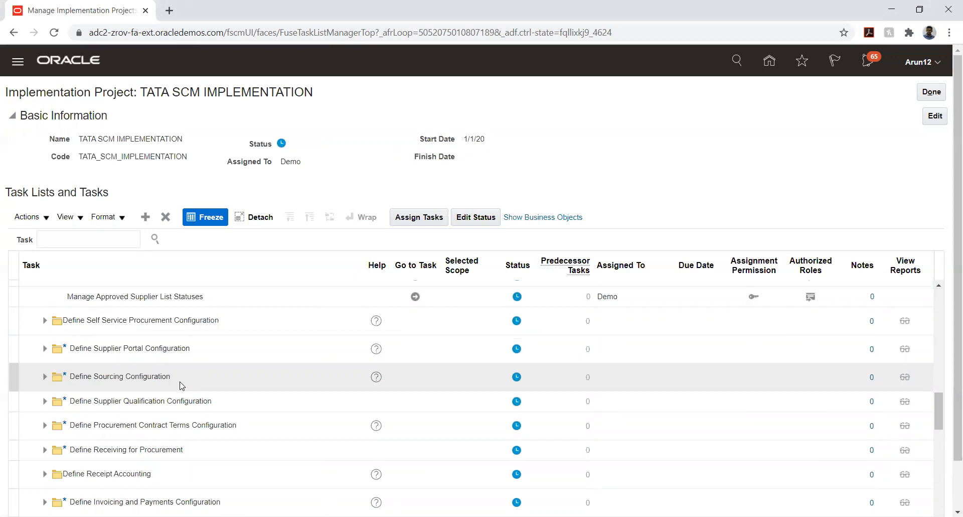
scroll(182, 385, down, 2)
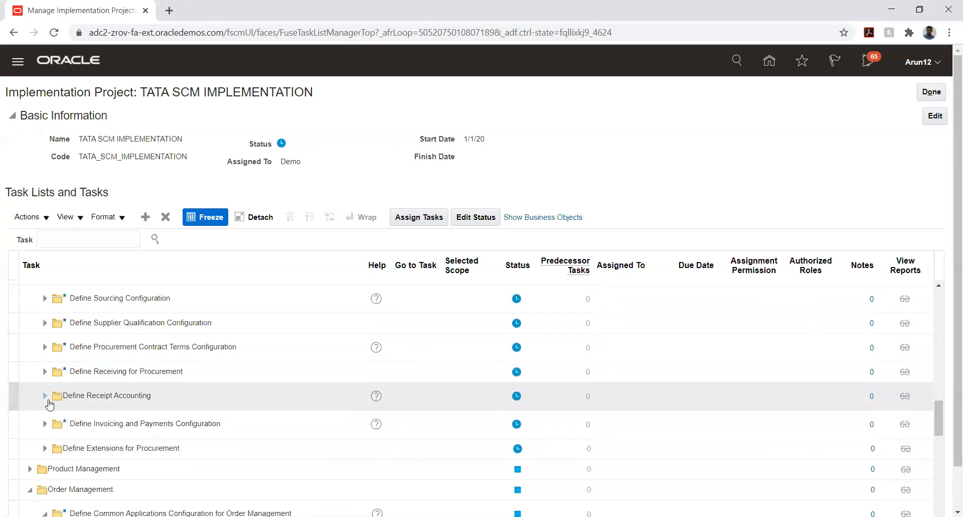
click(46, 398)
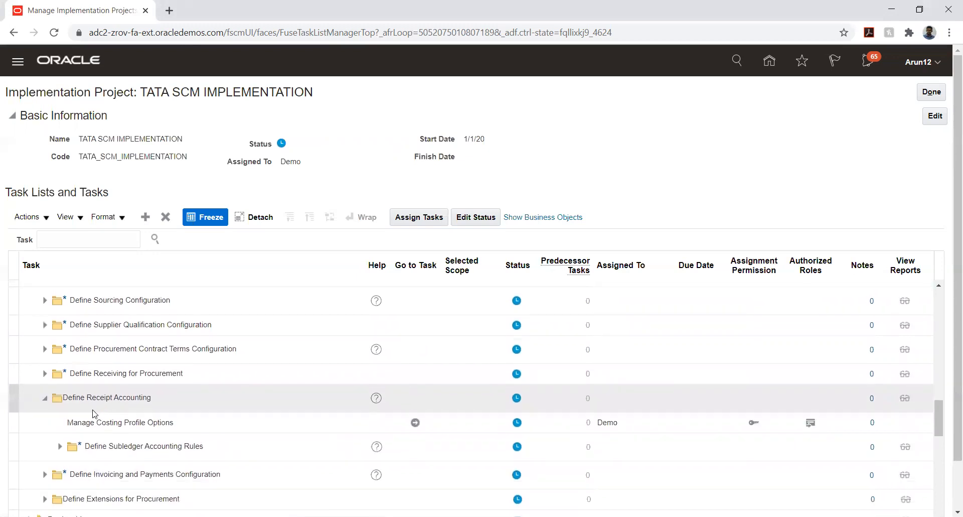
click(86, 421)
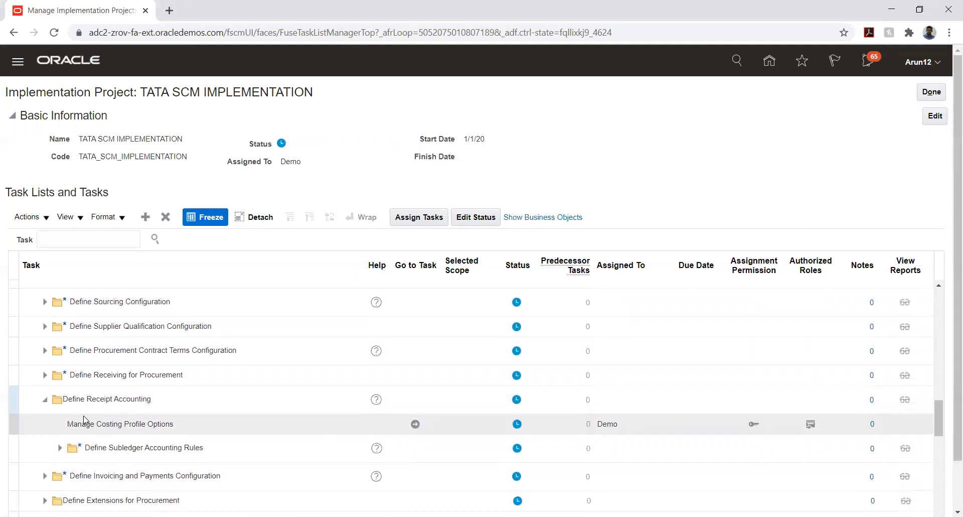
Expand Define Invoicing and Payments Configuration down through Define Payables to the Define Common Options for Payables and Procurement tasks.
click(44, 480)
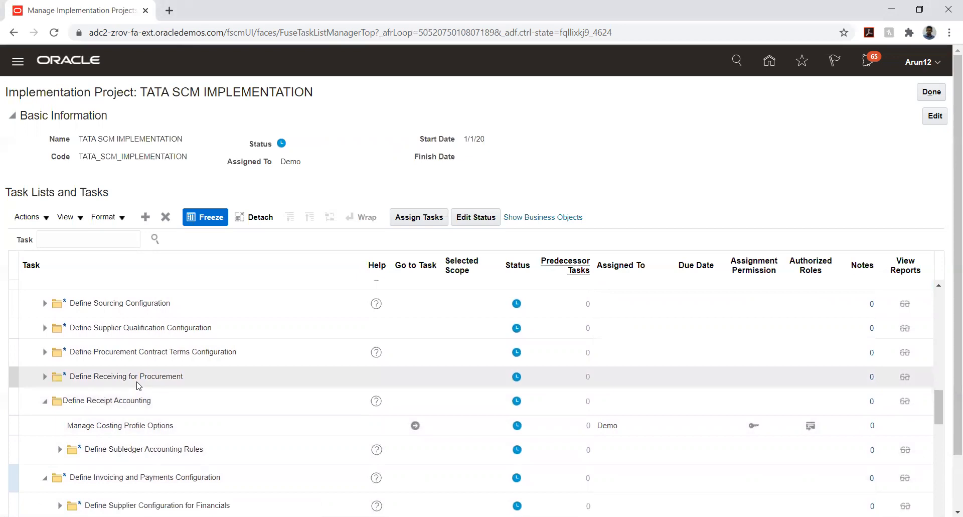
scroll(139, 386, down, 2)
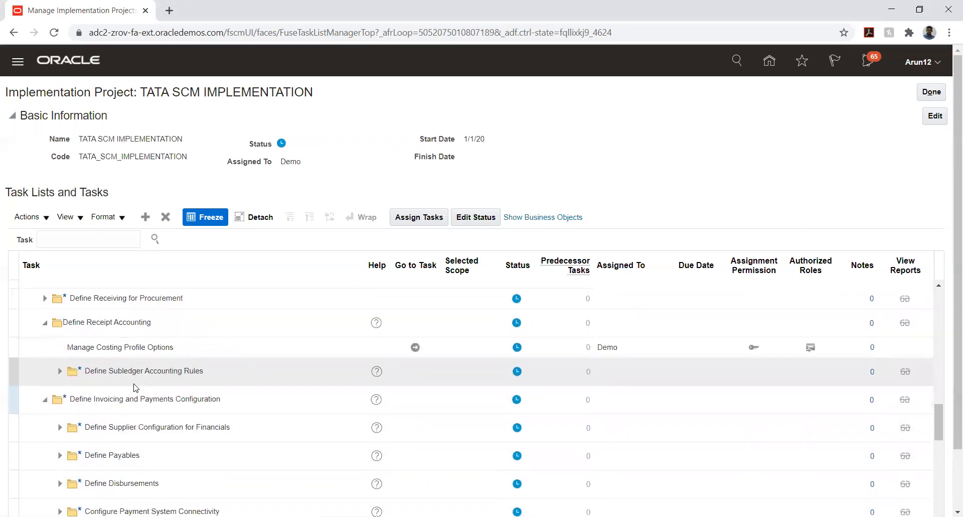
scroll(136, 386, down, 2)
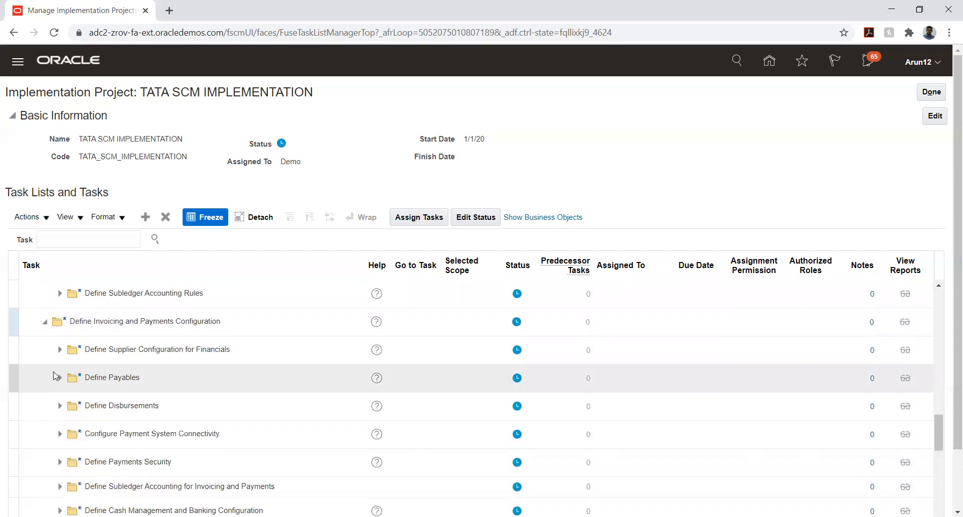
click(60, 377)
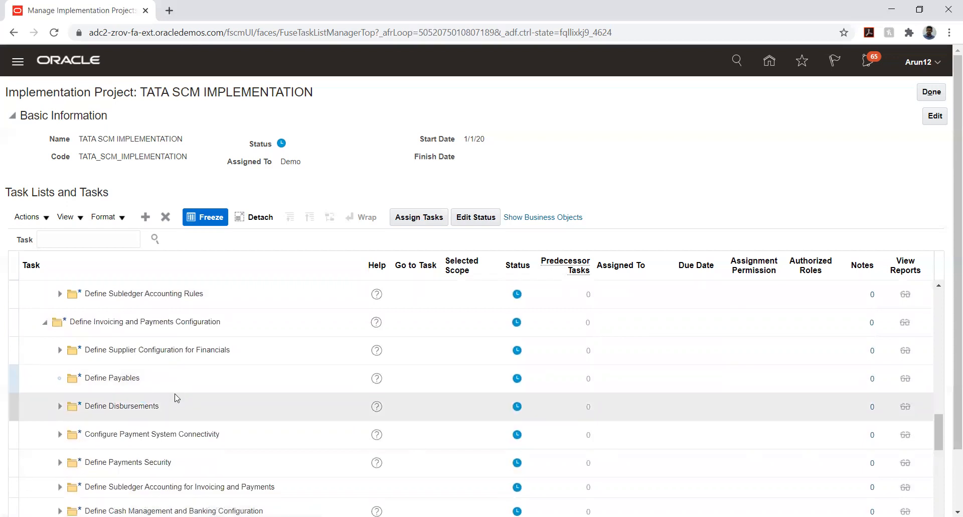
scroll(155, 404, down, 2)
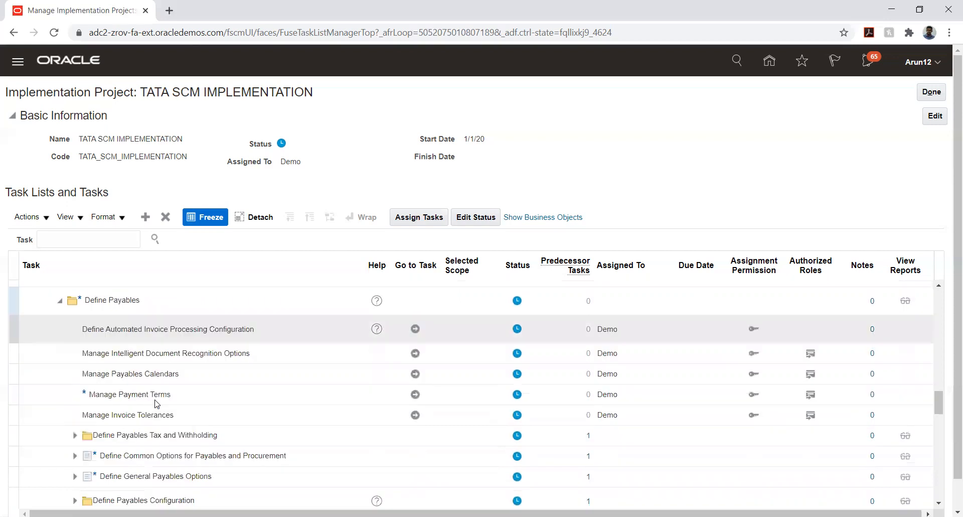
scroll(106, 454, down, 2)
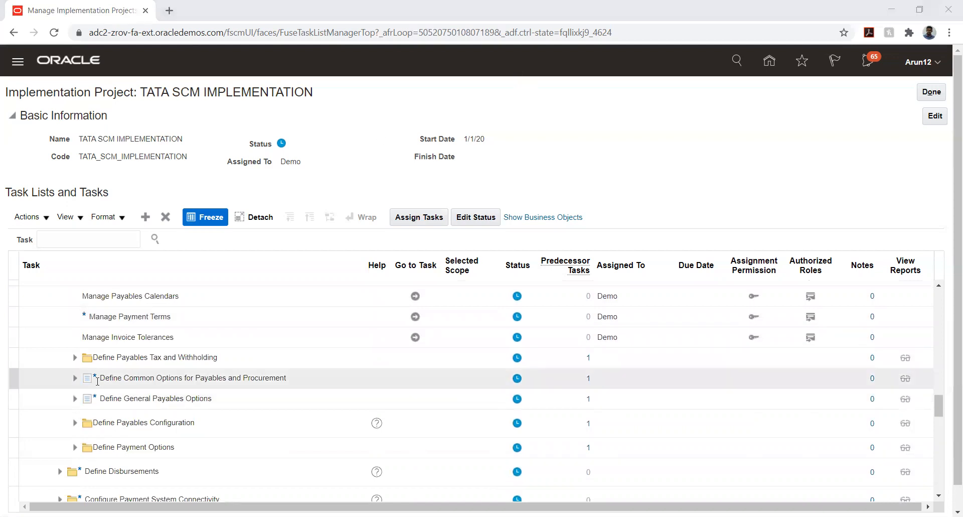
click(74, 379)
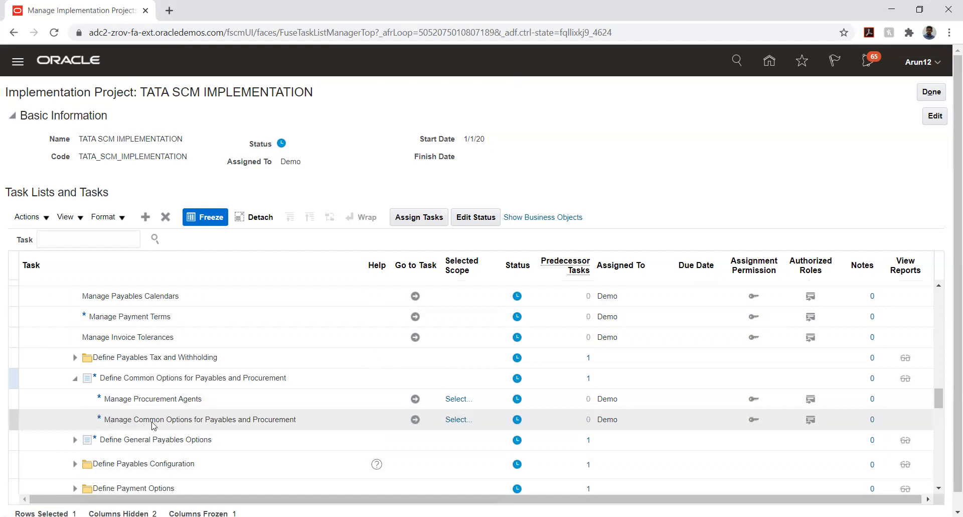
Go to the Manage Common Options for Payables and Procurement task, using Select and Add for its business unit scope.
click(414, 419)
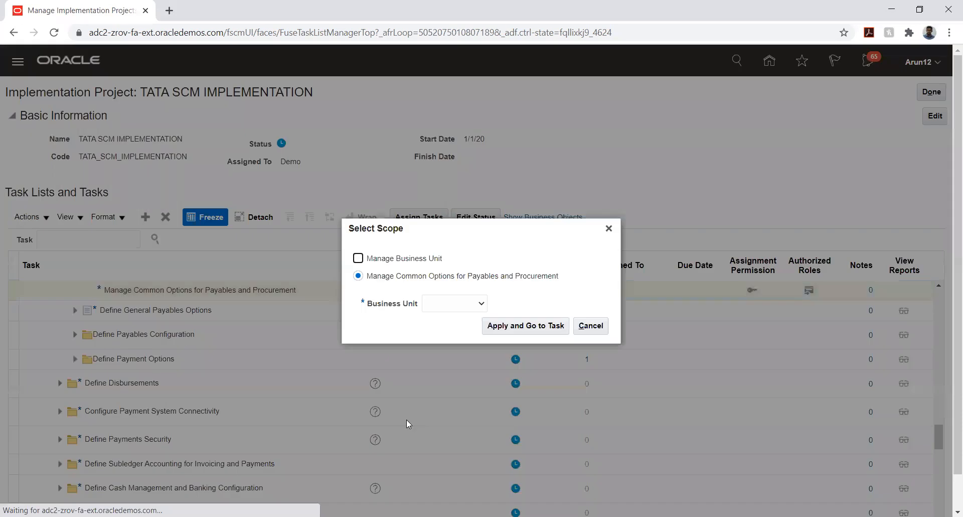
click(433, 303)
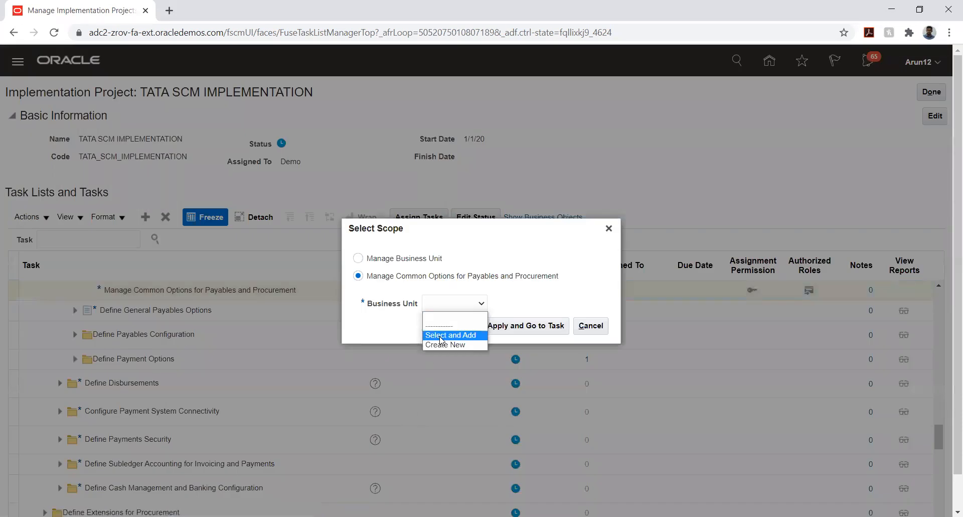
click(440, 333)
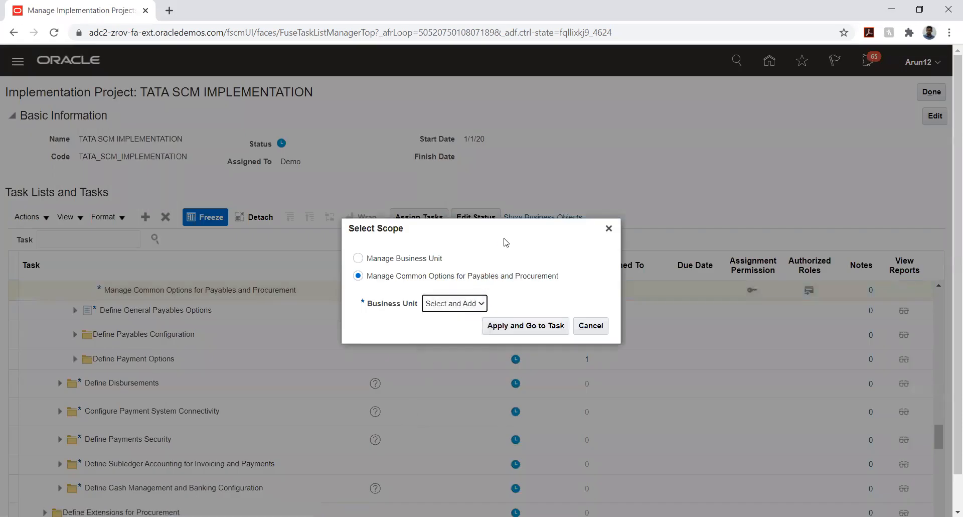
click(524, 326)
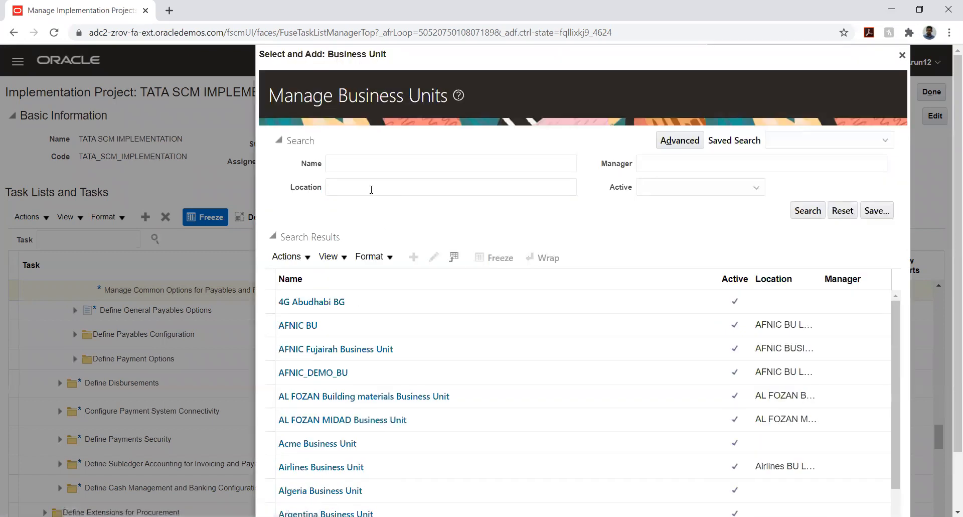
Search the business units for TATA_AUTO and apply TATA_AUTO_03_BU as the task's scope.
click(370, 168)
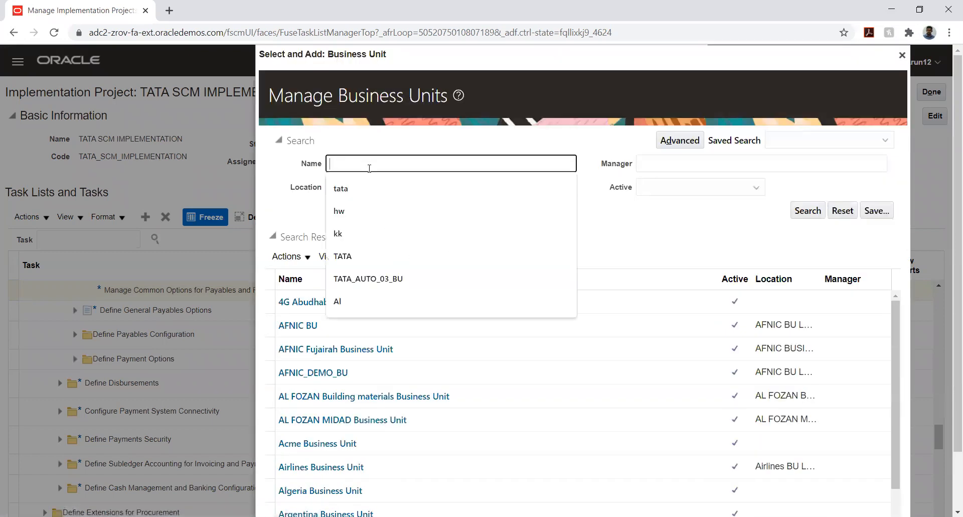
text(TATA)
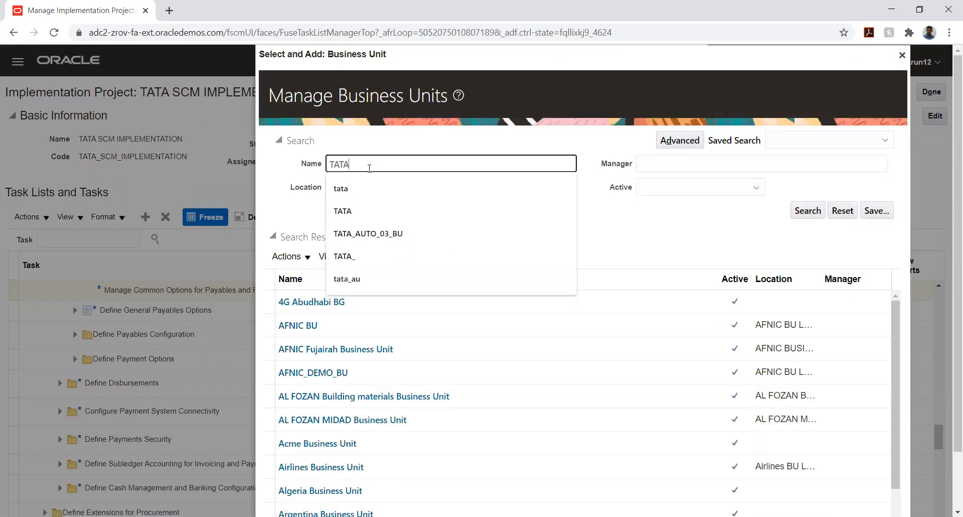
text(+)
key(BackSpace)
text(_AUTO)
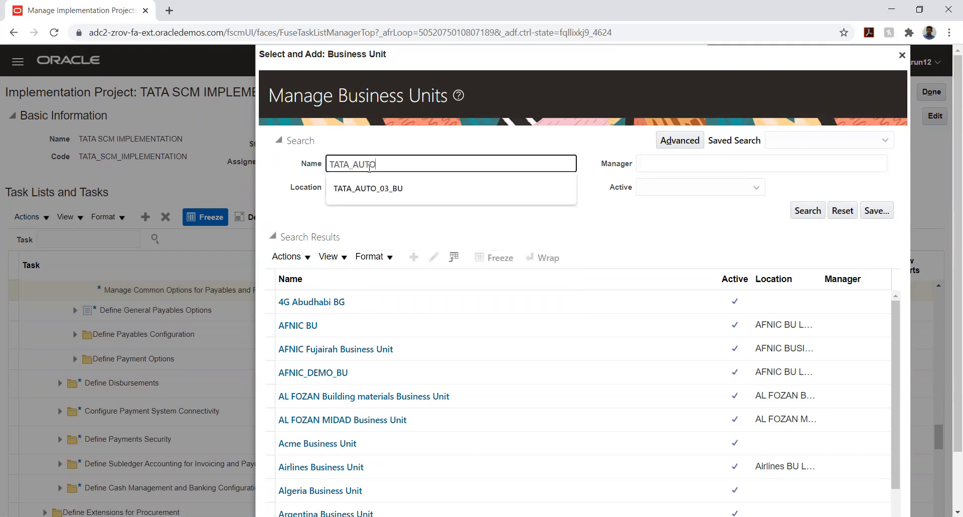
key(Return)
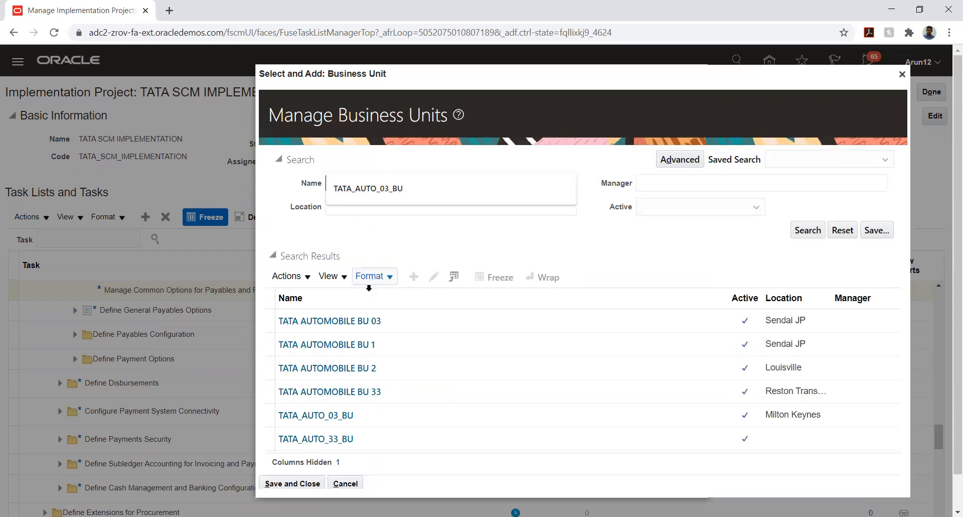
click(366, 416)
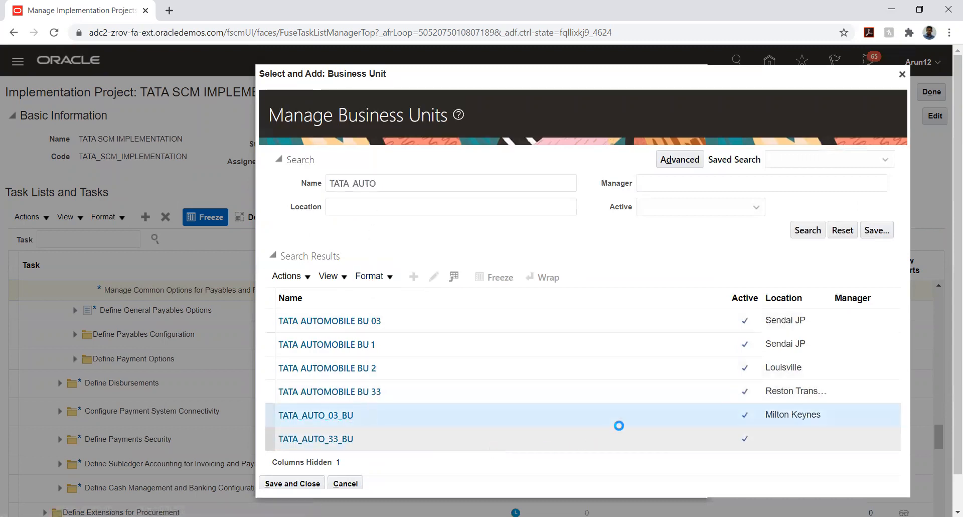
click(279, 483)
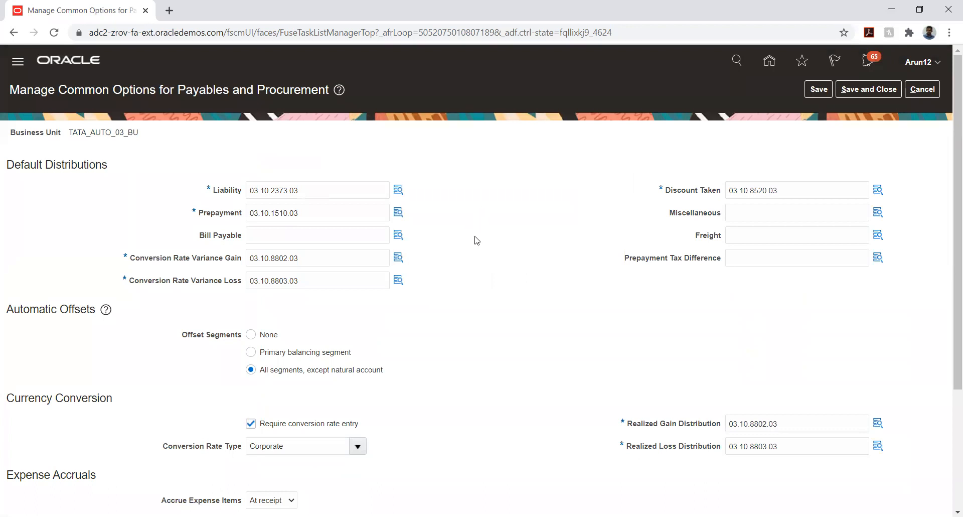
Review the common options for TATA_AUTO_03_BU from Default Distributions to Legal Entity Information, then save and close them.
scroll(498, 244, down, 3)
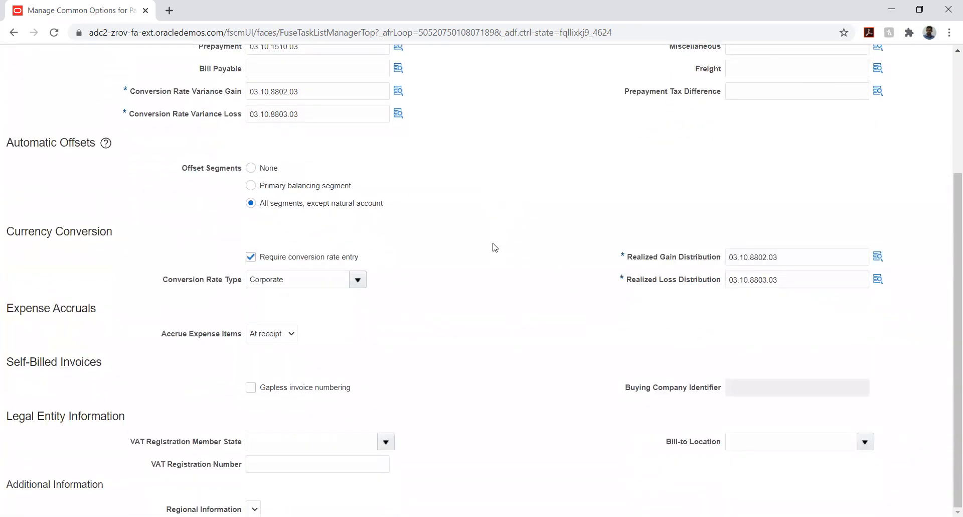
scroll(496, 247, up, 3)
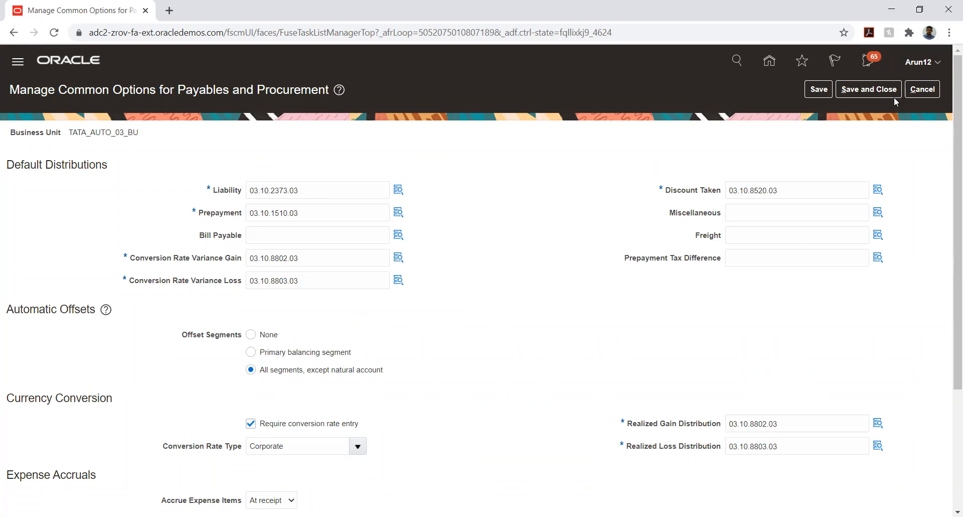
click(863, 92)
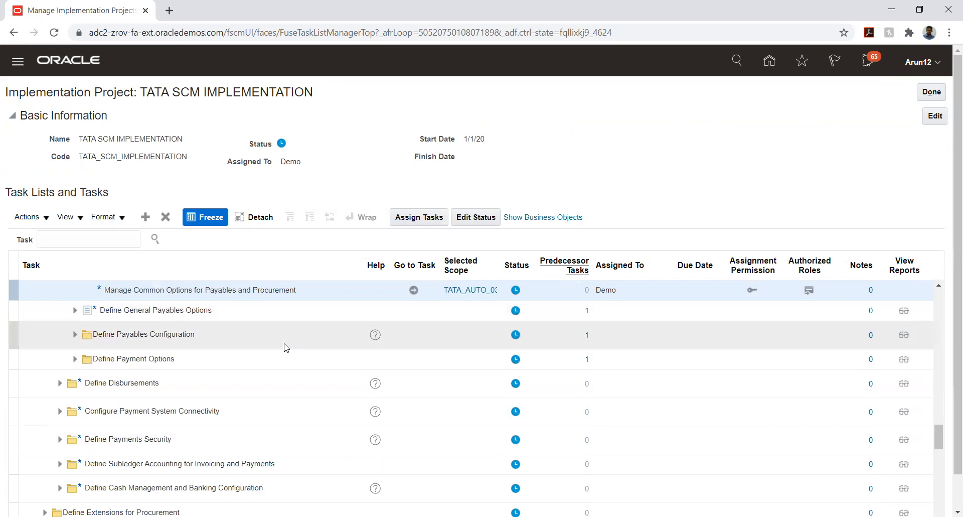
Look back through the project's task list from Define Payables up to the beginning of the Procurement tasks.
scroll(284, 344, up, 3)
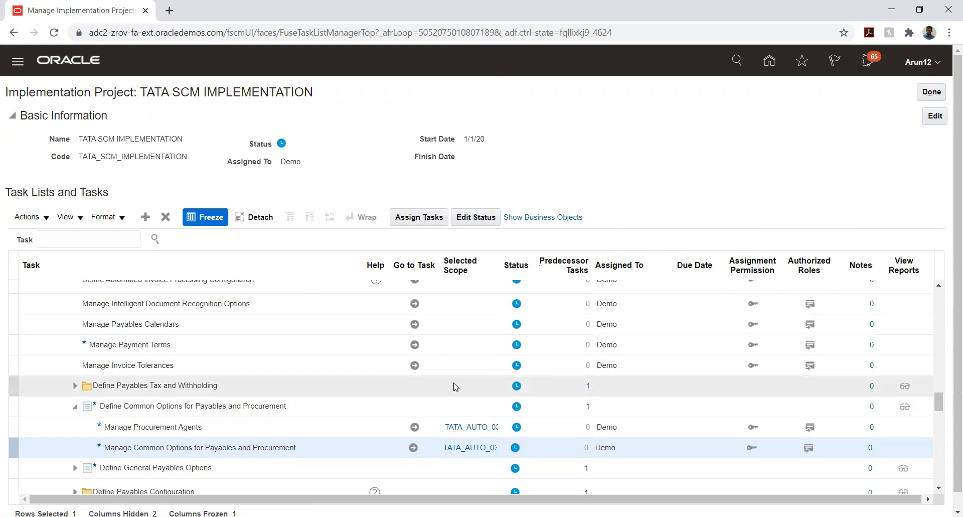
scroll(455, 385, up, 2)
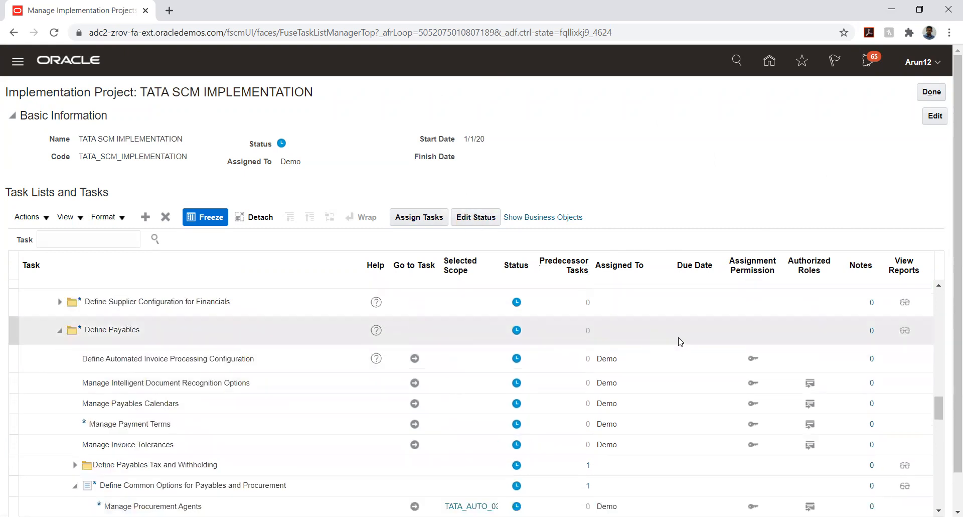
scroll(678, 341, up, 2)
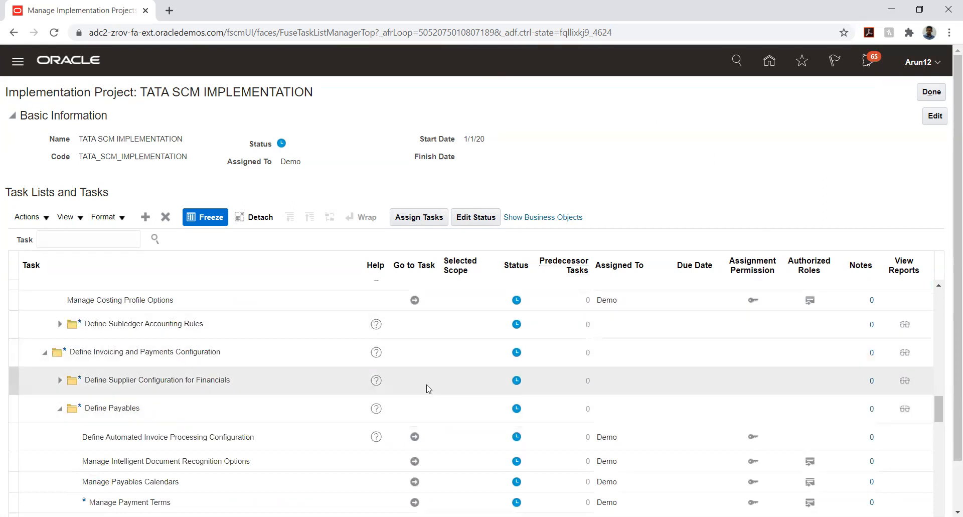
scroll(429, 388, up, 2)
scroll(429, 389, up, 2)
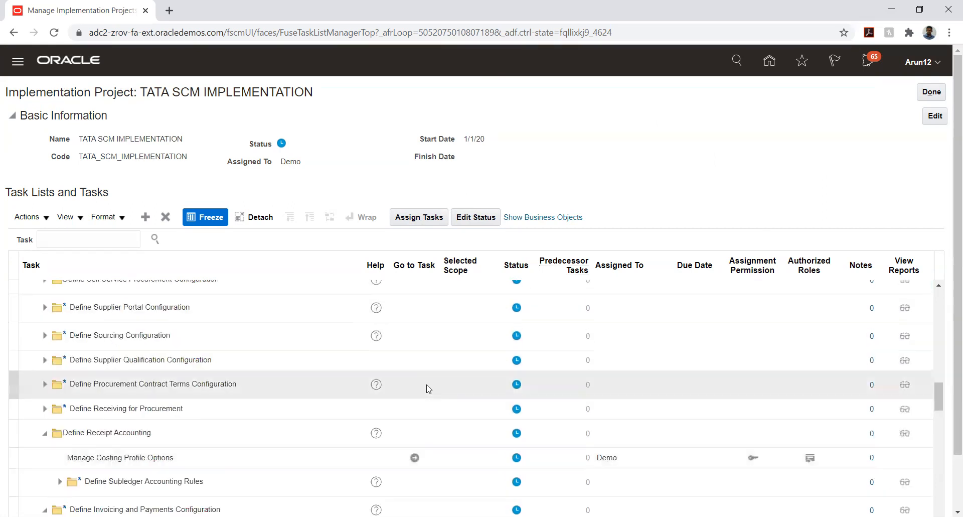
scroll(429, 389, up, 2)
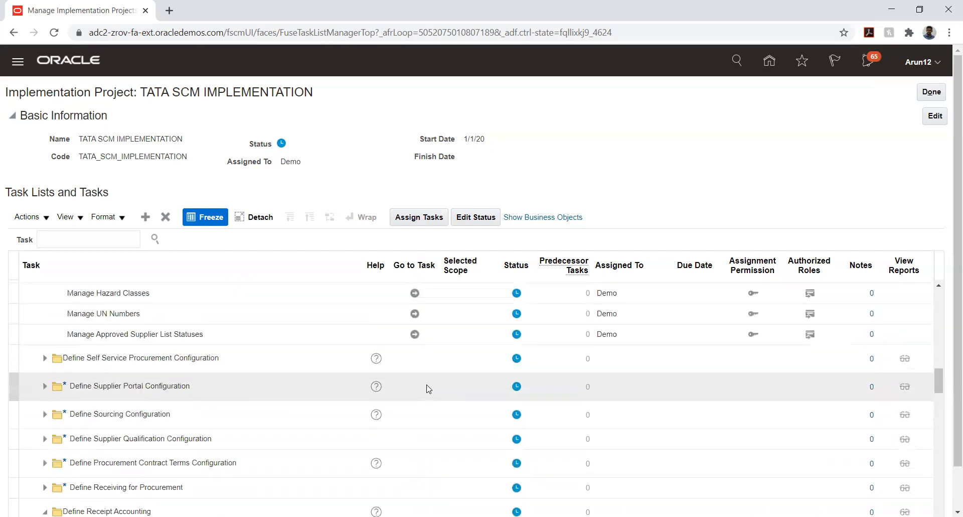
scroll(429, 389, down, 2)
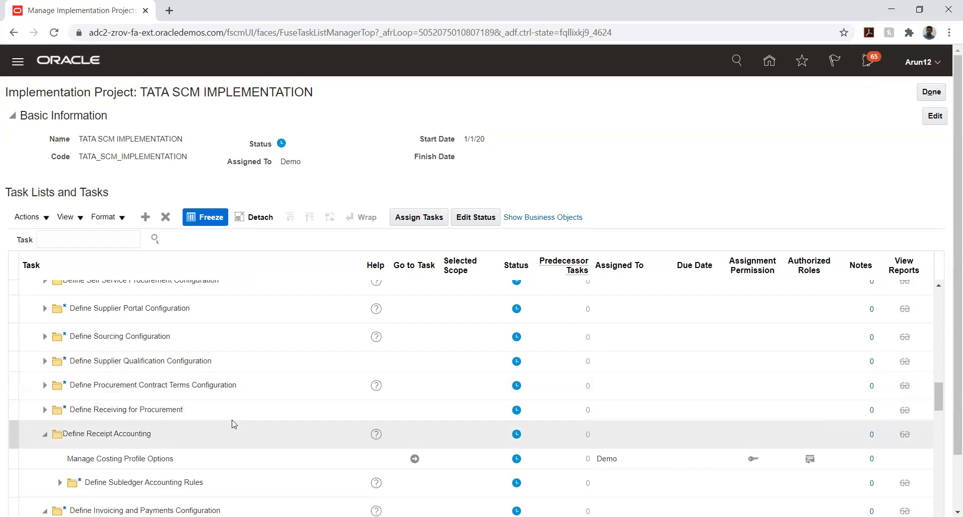
scroll(235, 421, up, 2)
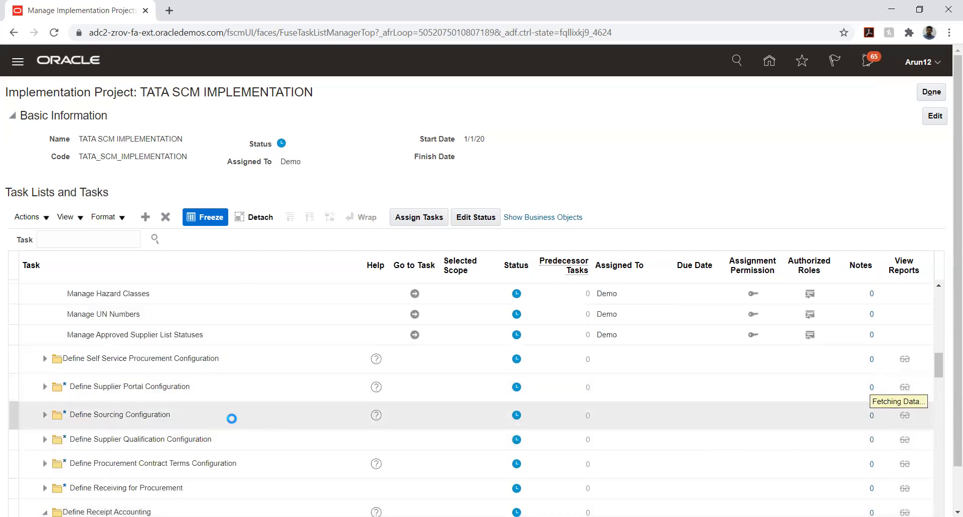
scroll(233, 420, up, 3)
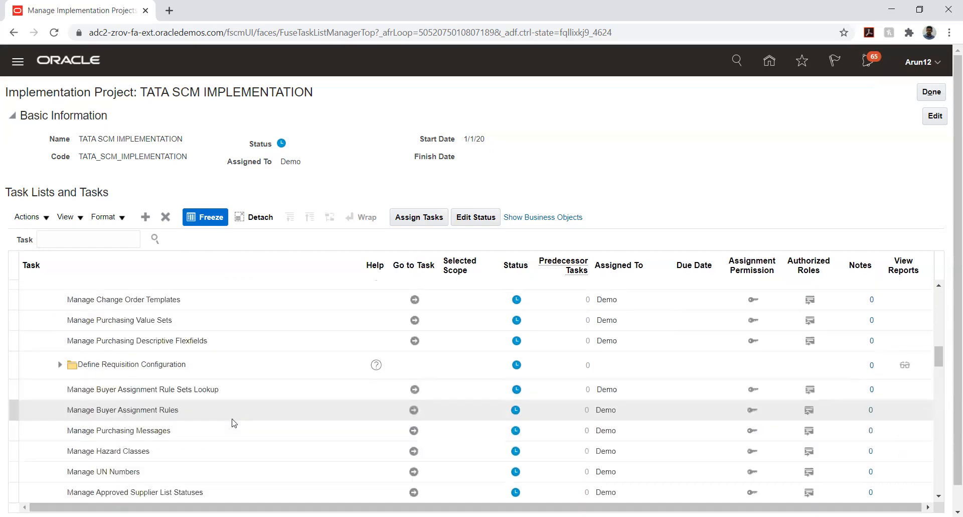
scroll(232, 423, up, 3)
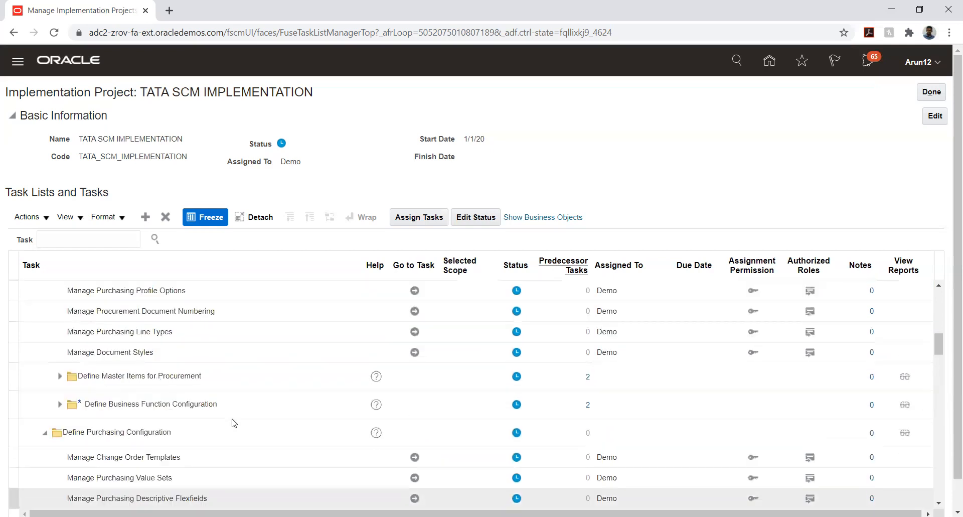
scroll(233, 423, up, 2)
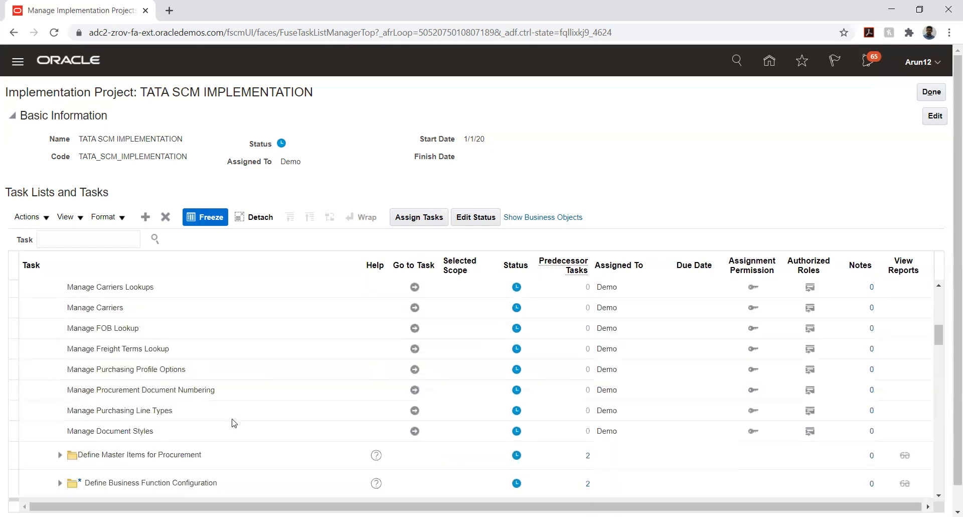
scroll(232, 423, up, 2)
scroll(233, 423, up, 2)
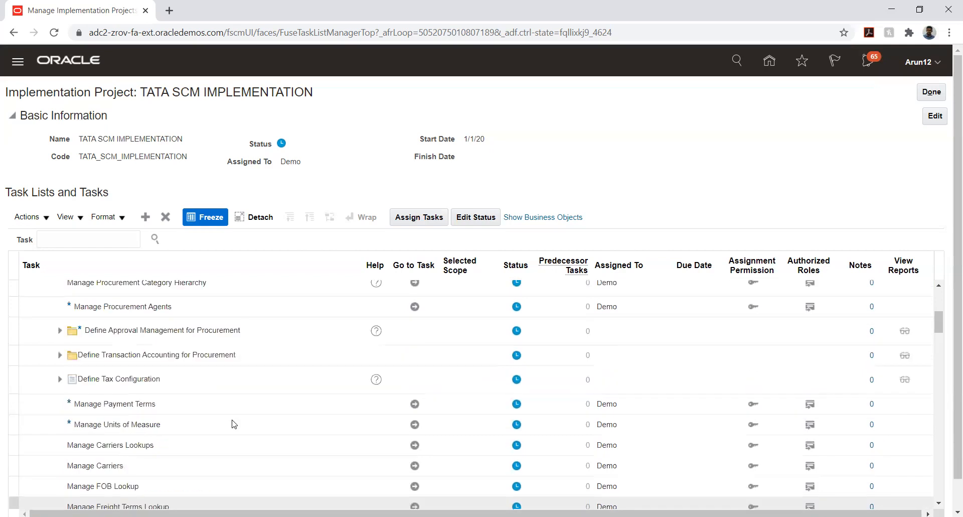
click(232, 423)
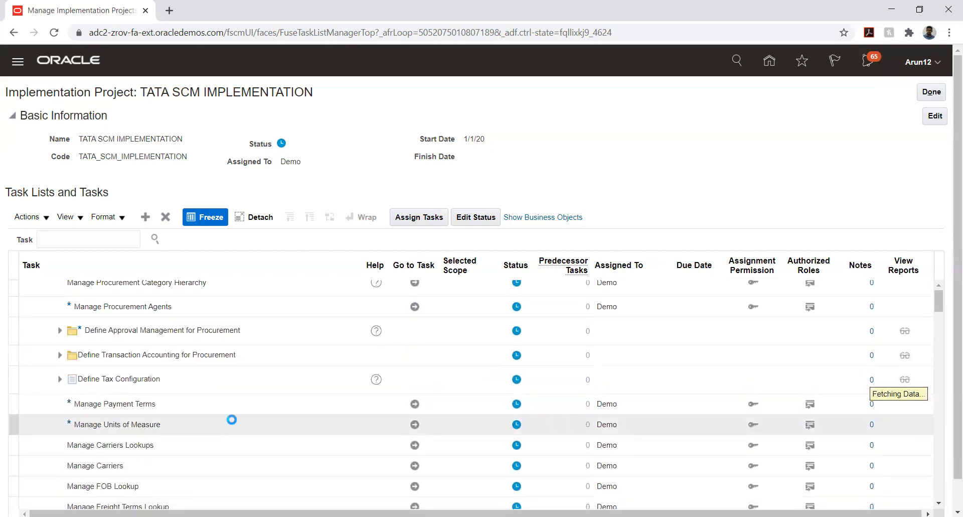
scroll(232, 419, up, 3)
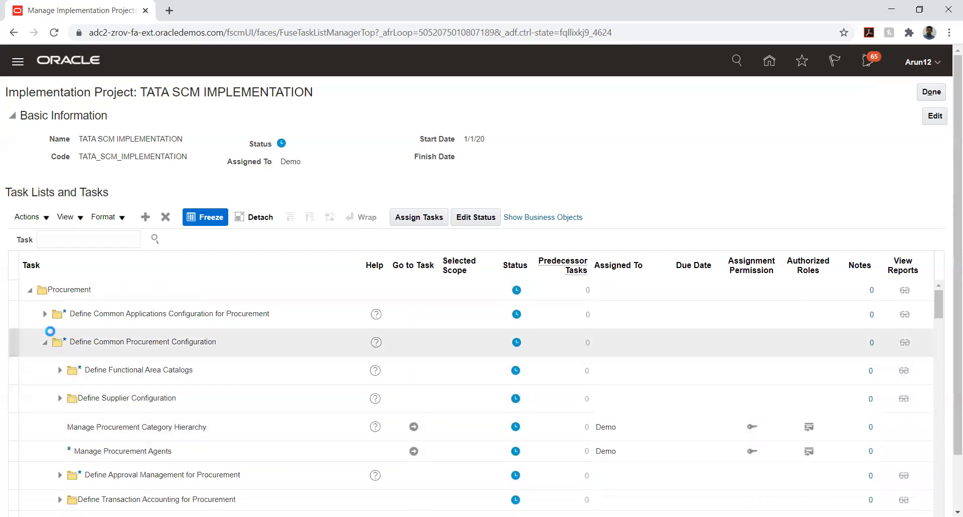
Expand Define Common Applications Configuration for Procurement and Define Functional Area Catalogs, and go to the Manage Functional Area Catalogs task.
click(44, 315)
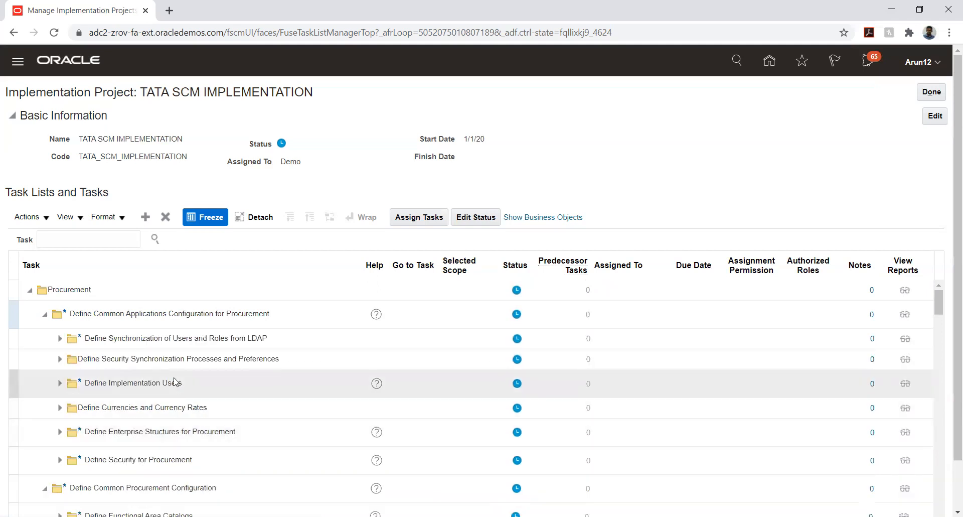
scroll(175, 382, down, 3)
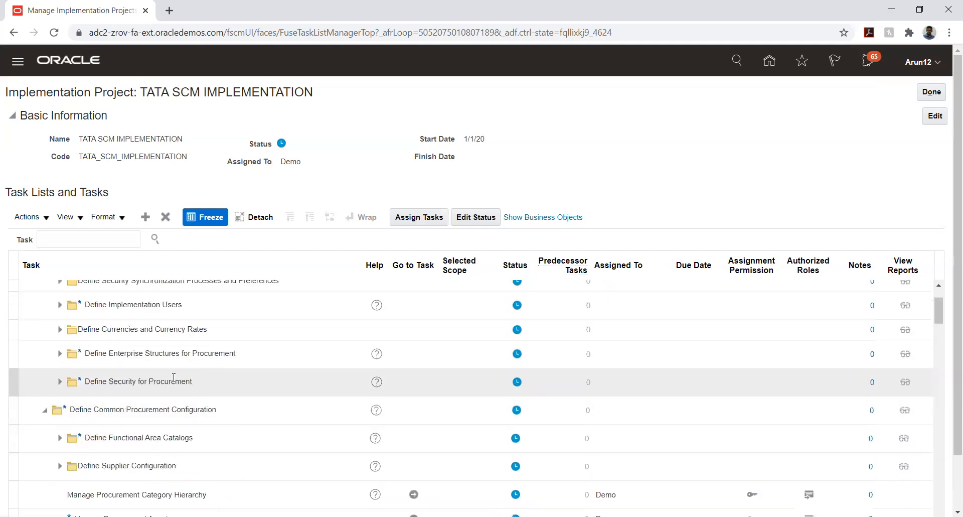
scroll(55, 391, down, 3)
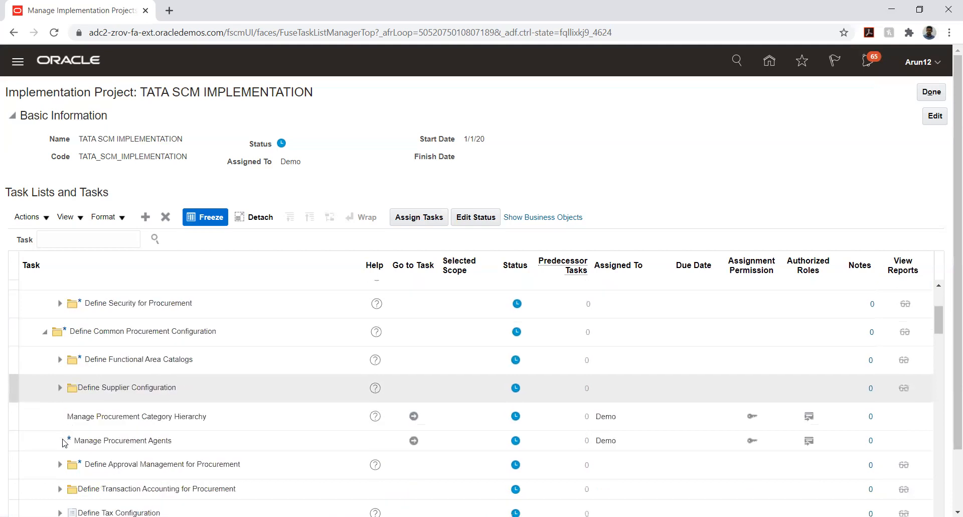
click(60, 359)
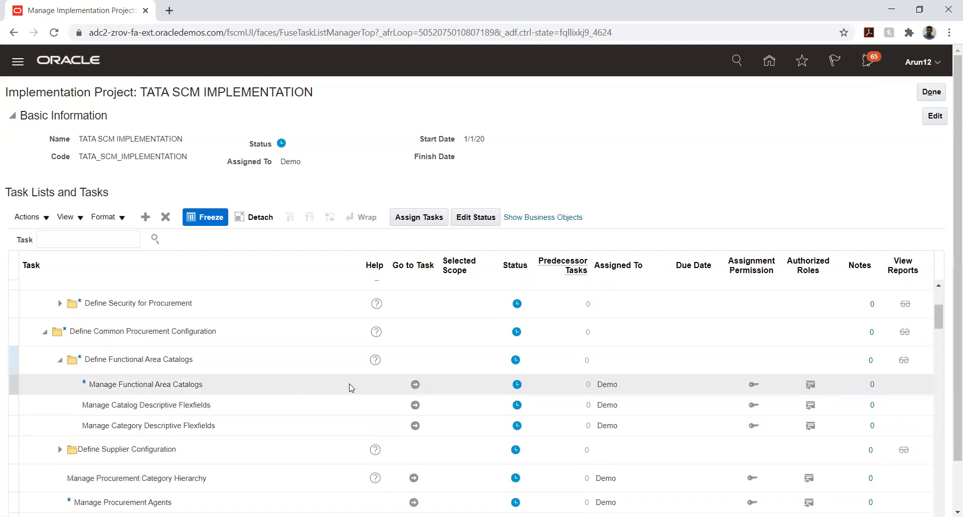
click(414, 384)
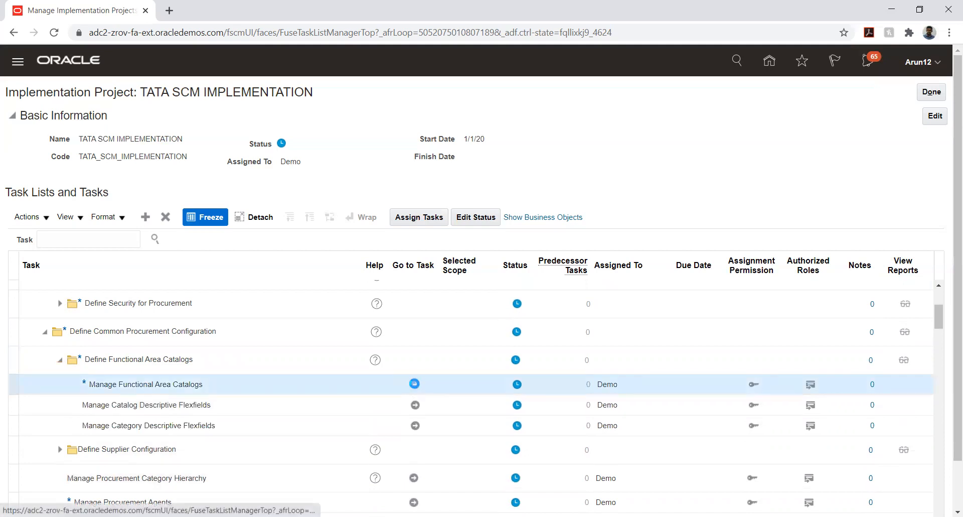
click(412, 384)
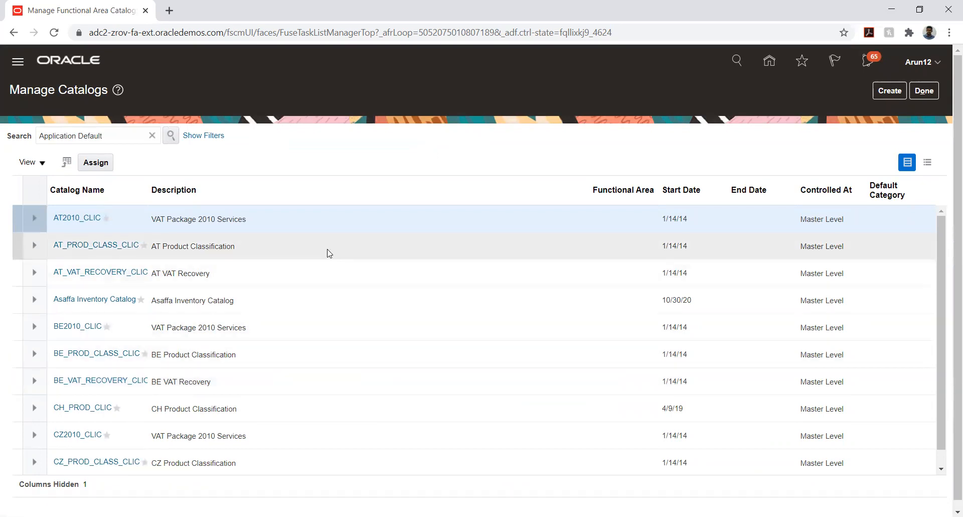
Try to assign the Fashion Catalog to the Purchasing functional area.
scroll(327, 251, down, 3)
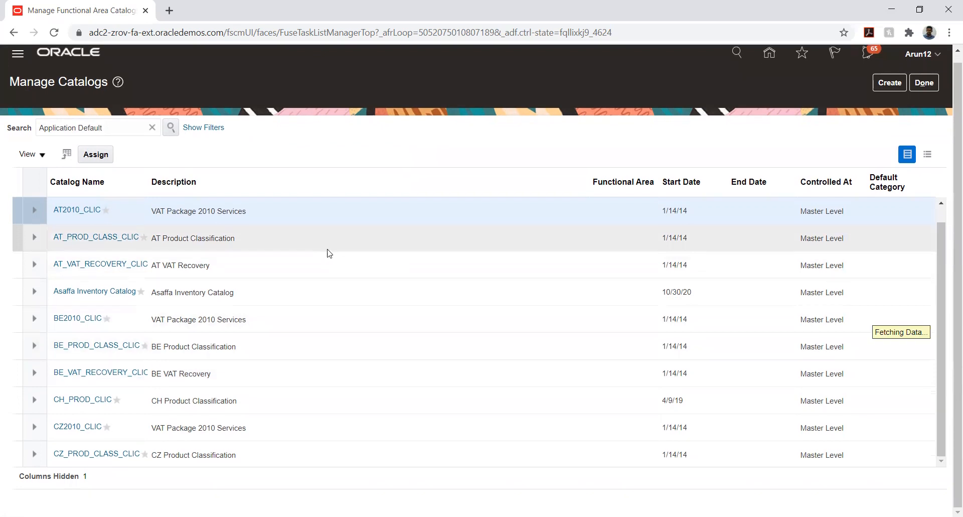
scroll(327, 253, down, 3)
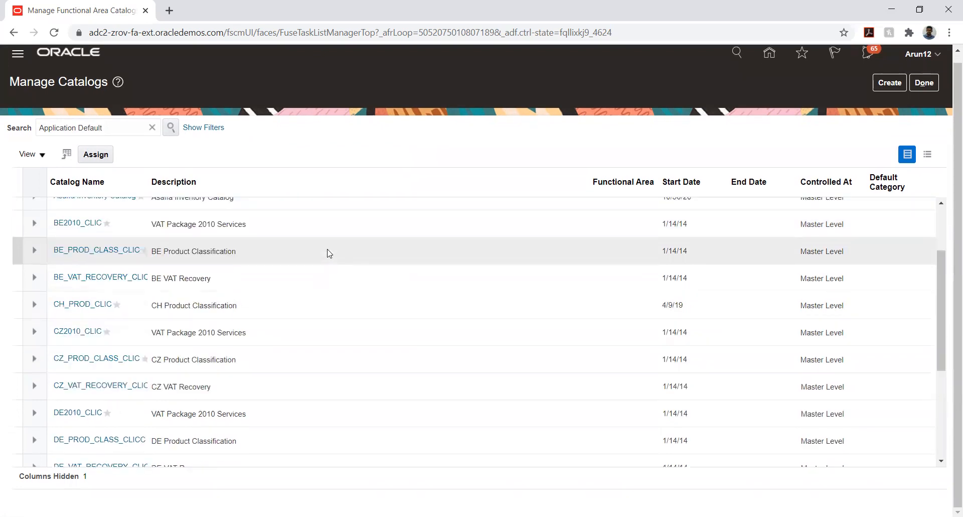
scroll(329, 253, down, 3)
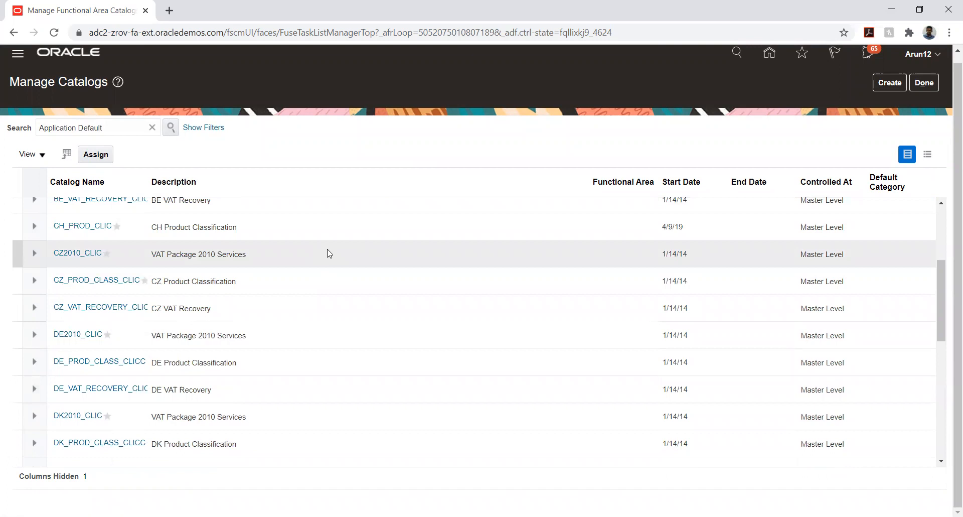
scroll(327, 253, down, 12)
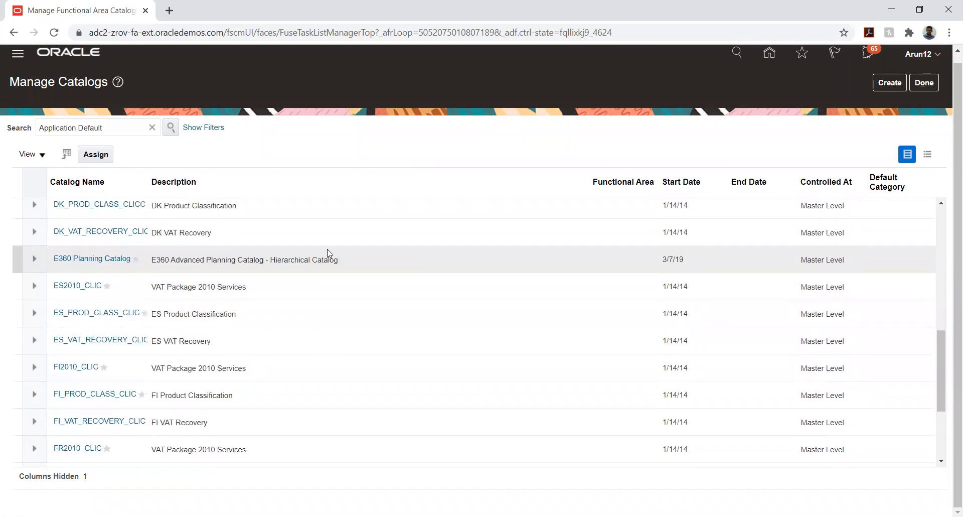
scroll(328, 251, down, 3)
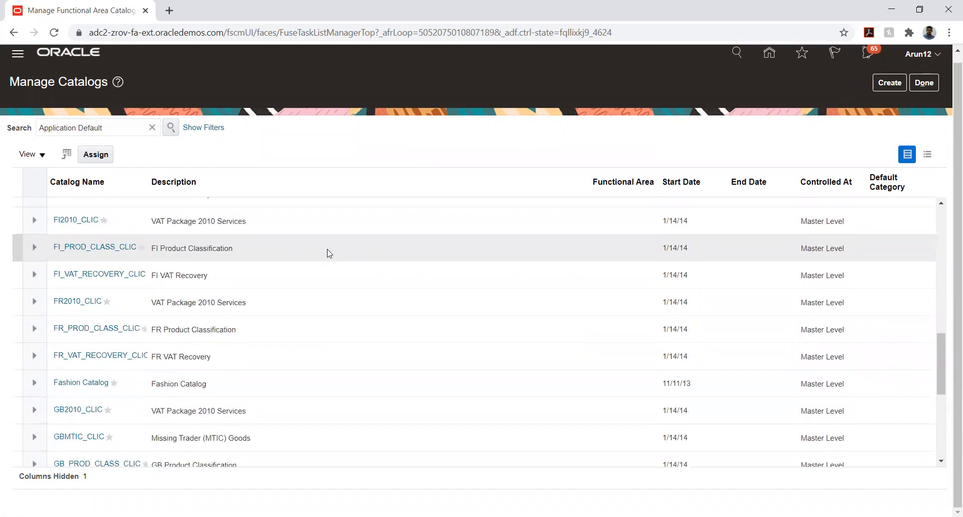
click(297, 391)
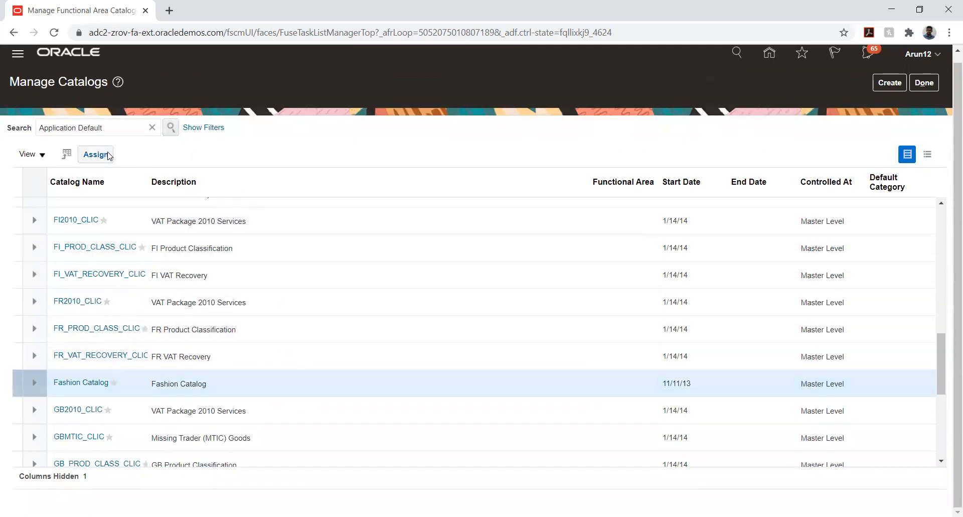
click(110, 158)
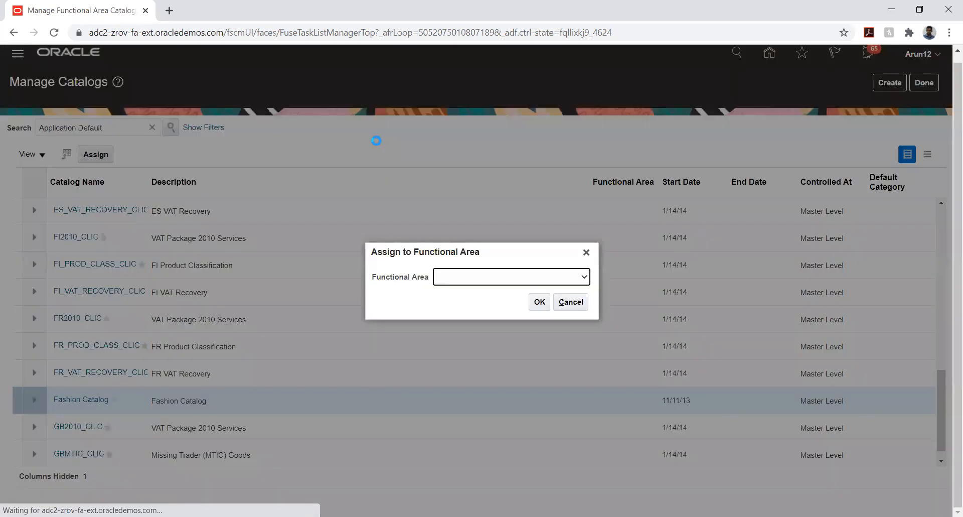
click(492, 279)
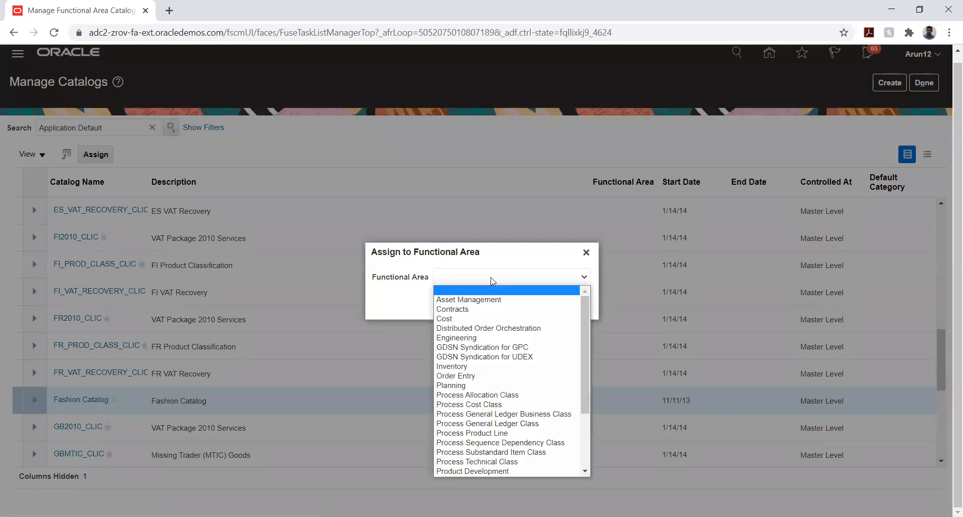
scroll(520, 348, down, 3)
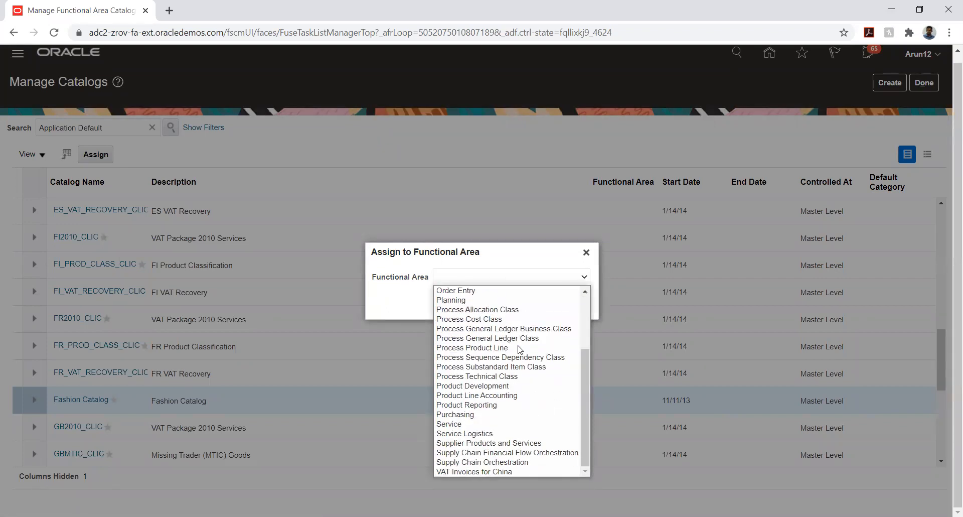
click(494, 415)
click(540, 301)
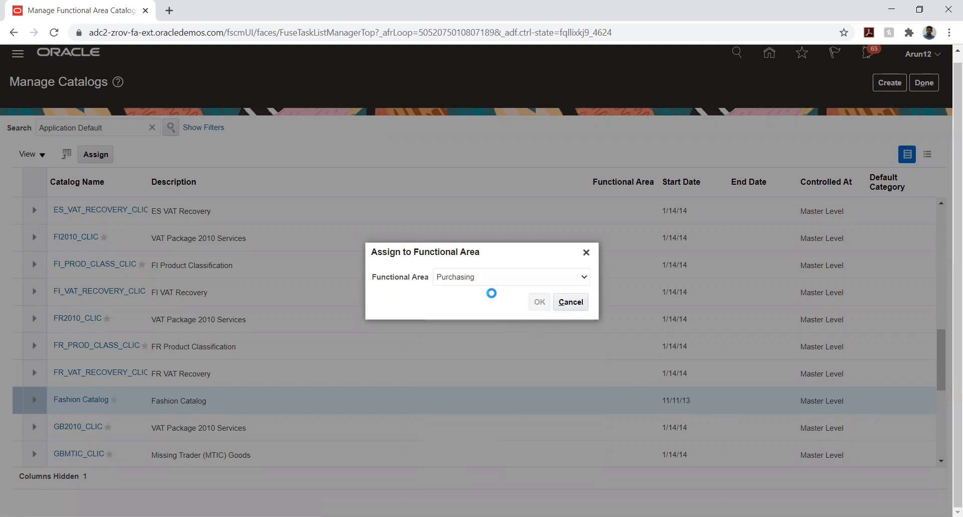
drag(317, 157, 368, 170)
click(439, 167)
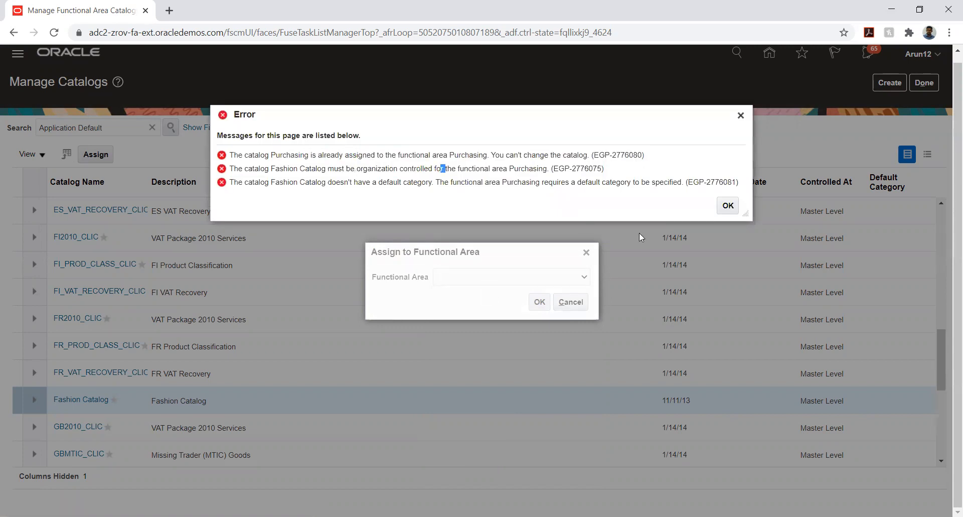
click(728, 206)
click(557, 303)
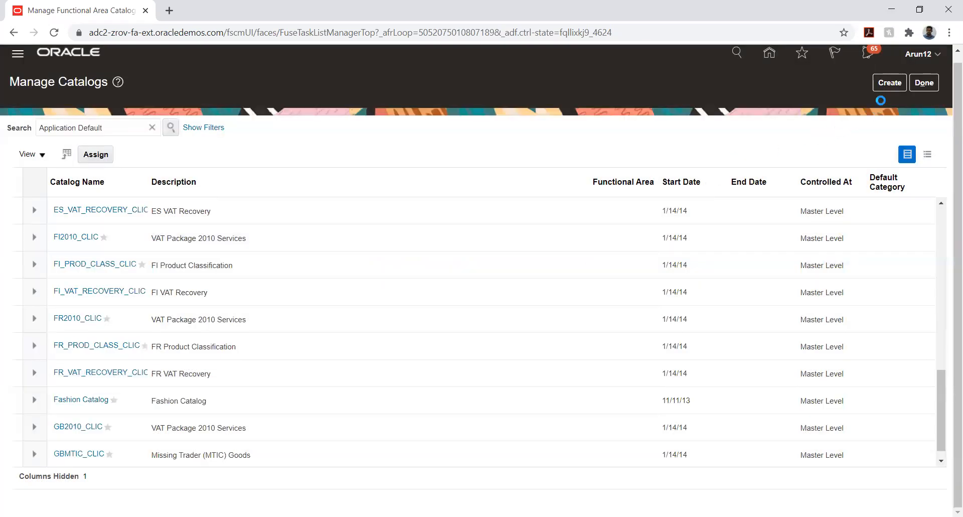
Try to create a new catalog for the Purchasing functional area.
click(885, 83)
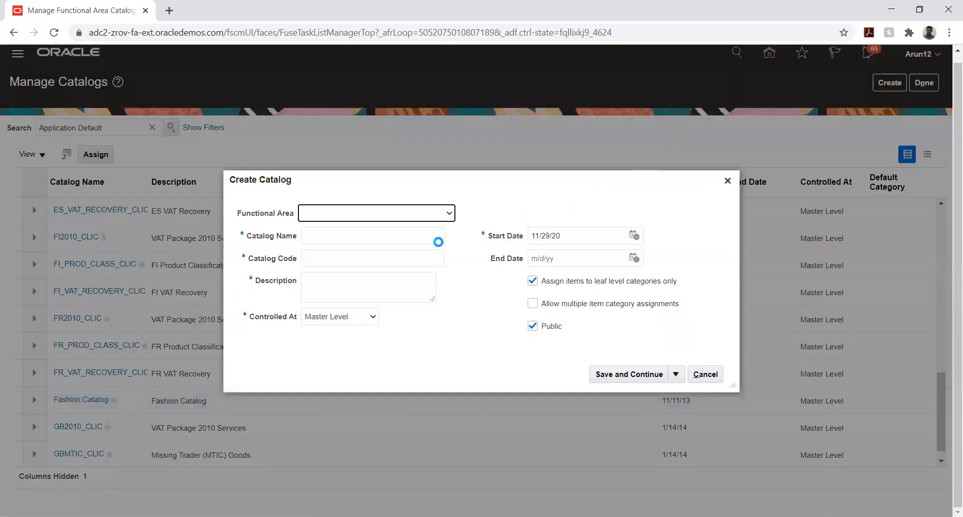
click(416, 224)
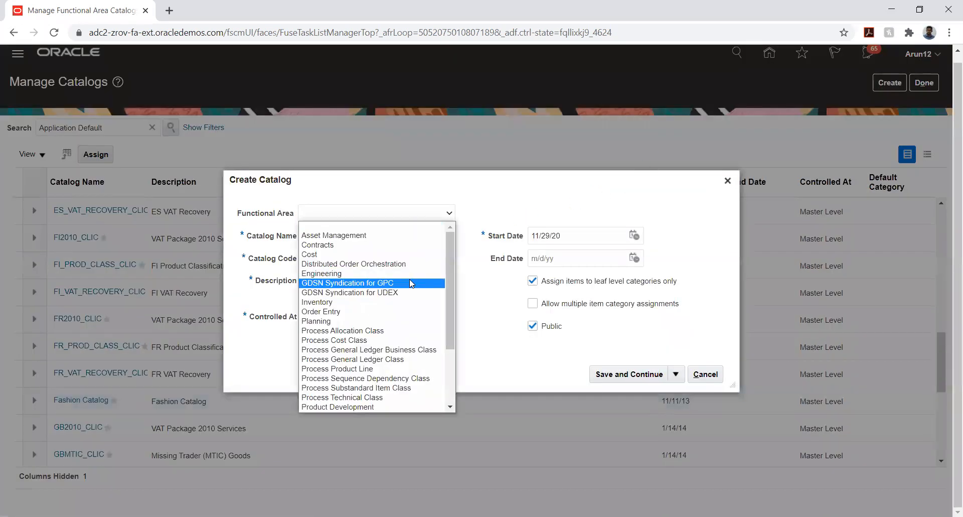
scroll(411, 281, down, 3)
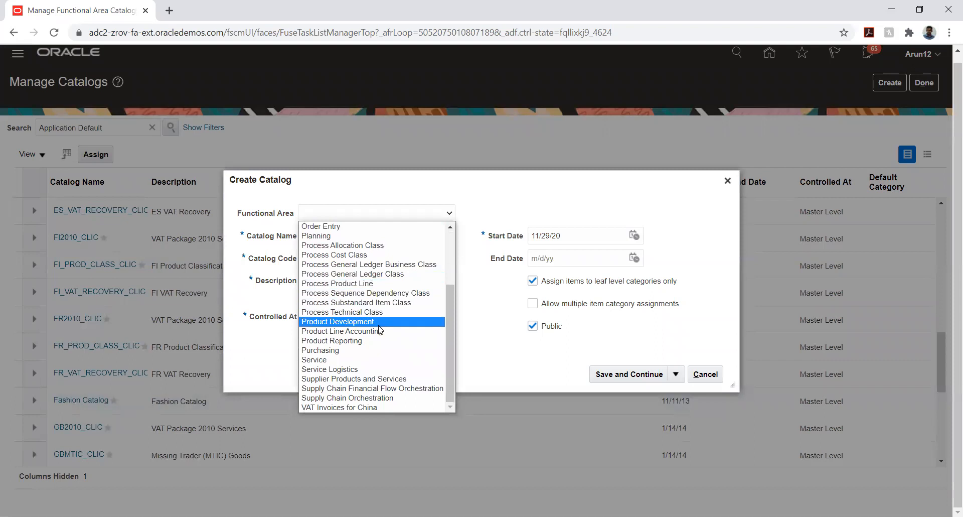
click(357, 351)
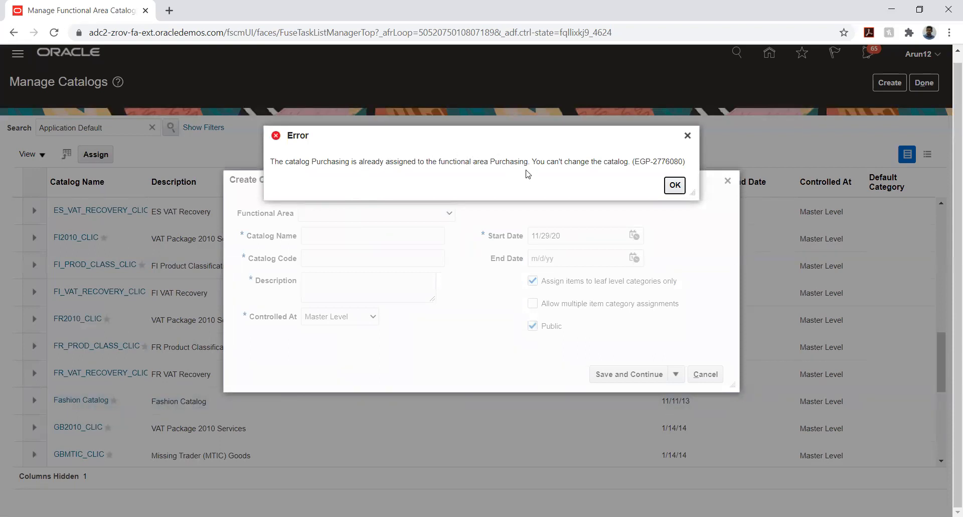
click(675, 185)
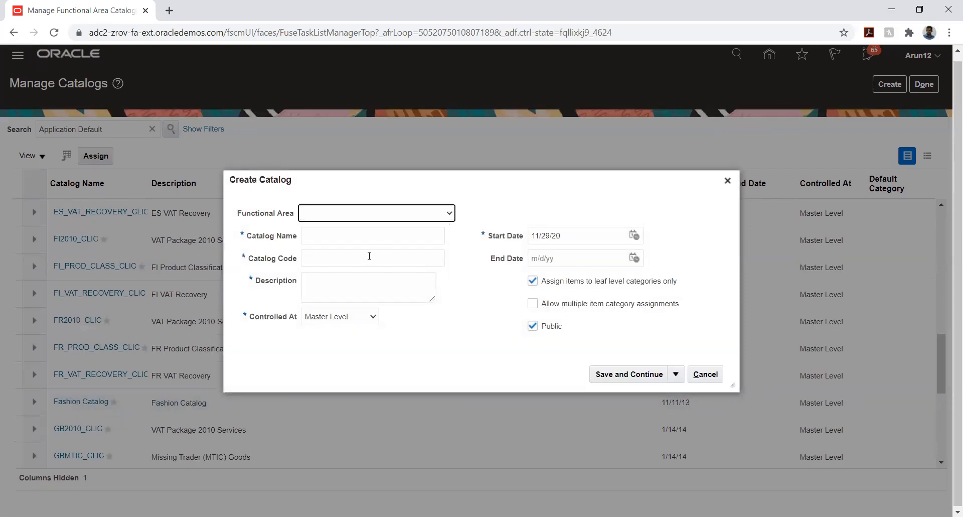
Try Cost and Inventory as the functional area of the new catalog.
click(351, 217)
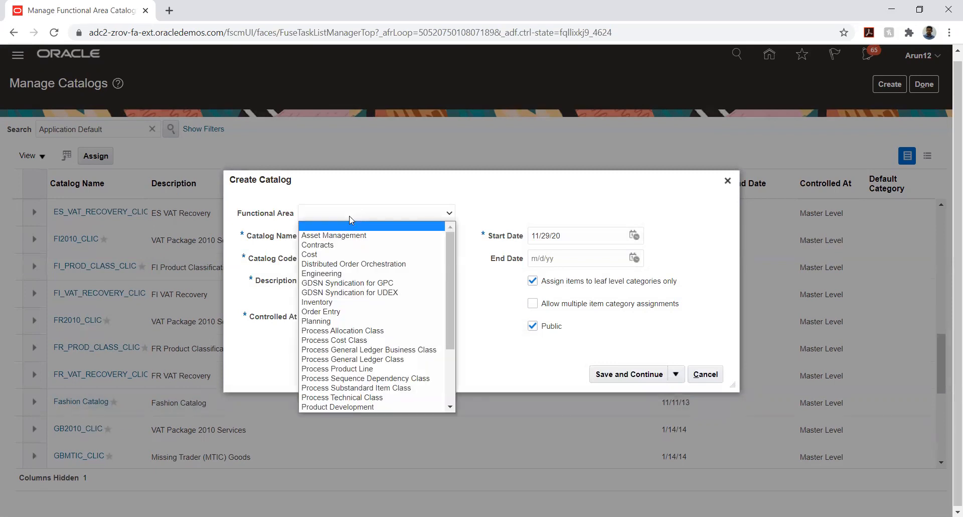
click(351, 254)
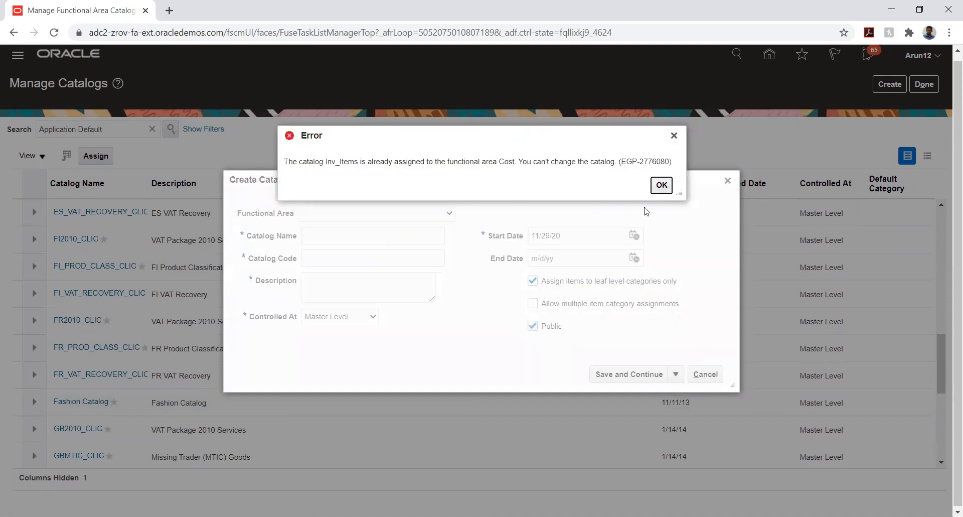
click(661, 184)
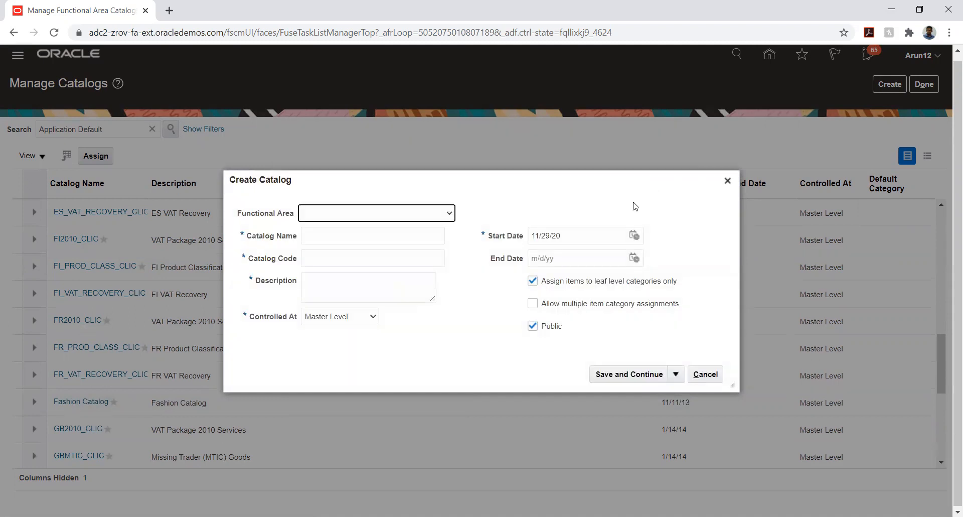
click(386, 221)
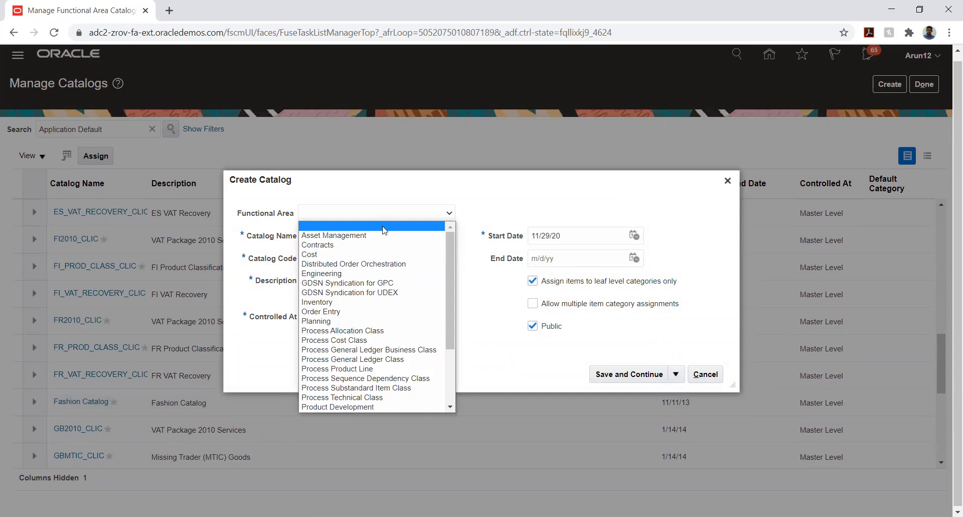
click(359, 302)
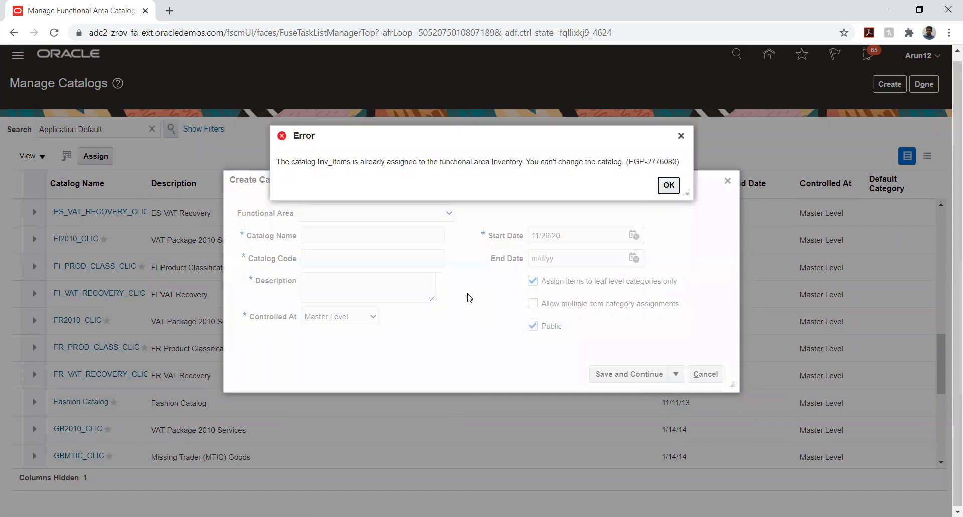
click(668, 186)
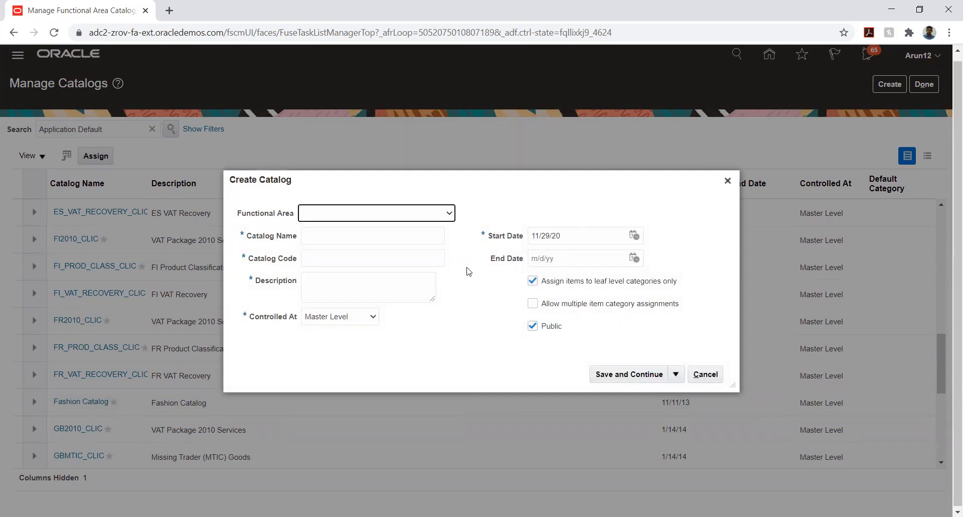
Retry Purchasing as the new catalog's functional area, and cancel the catalog creation.
click(398, 217)
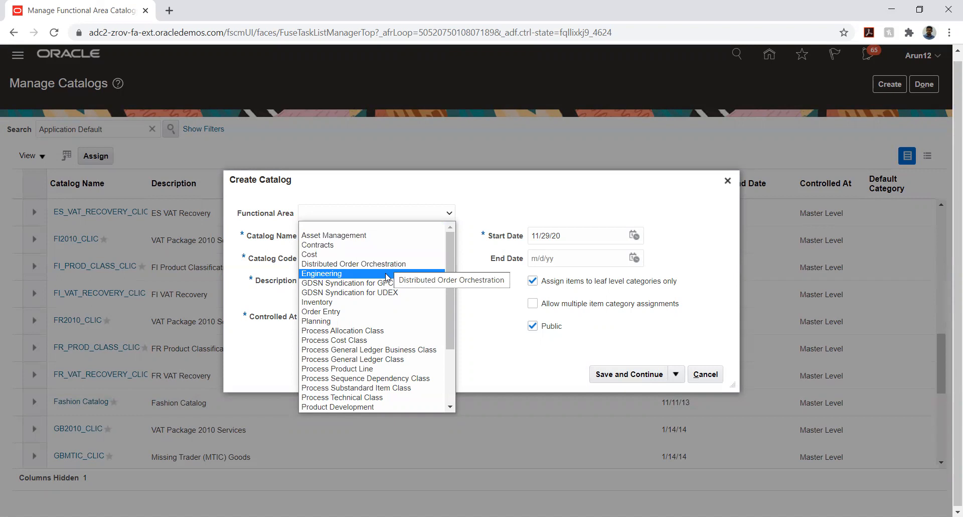
scroll(372, 276, down, 3)
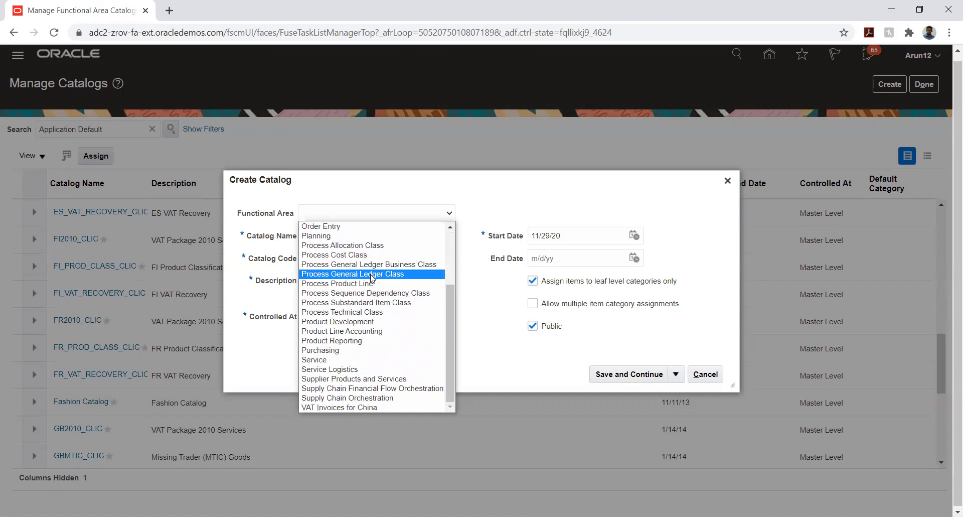
click(372, 350)
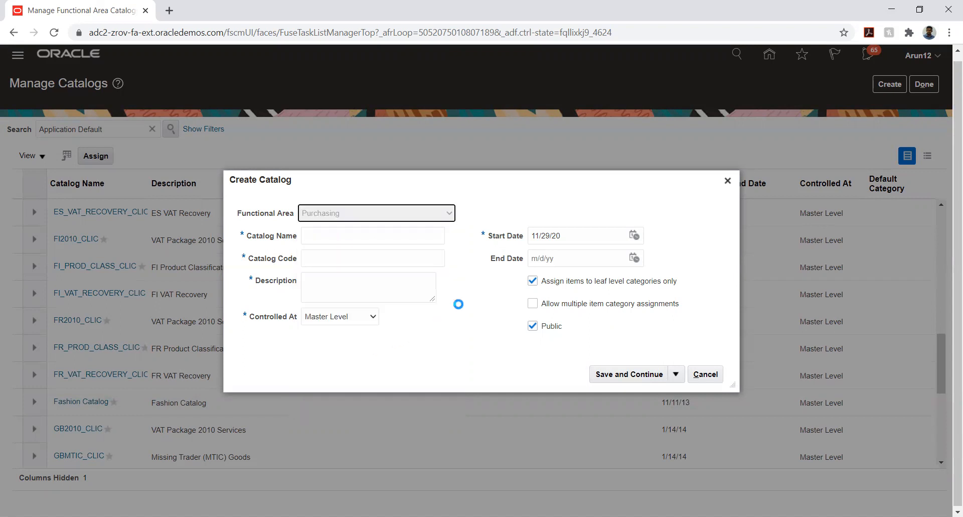
click(675, 184)
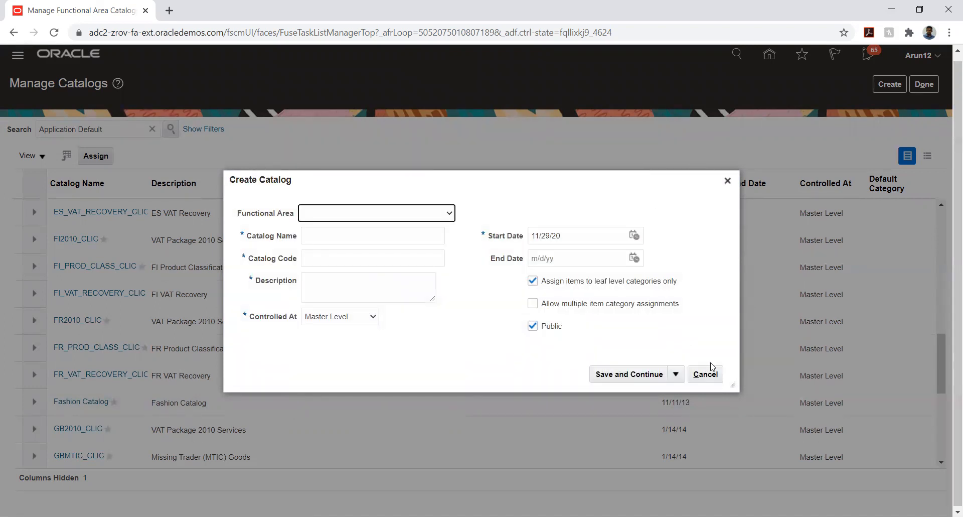
click(705, 374)
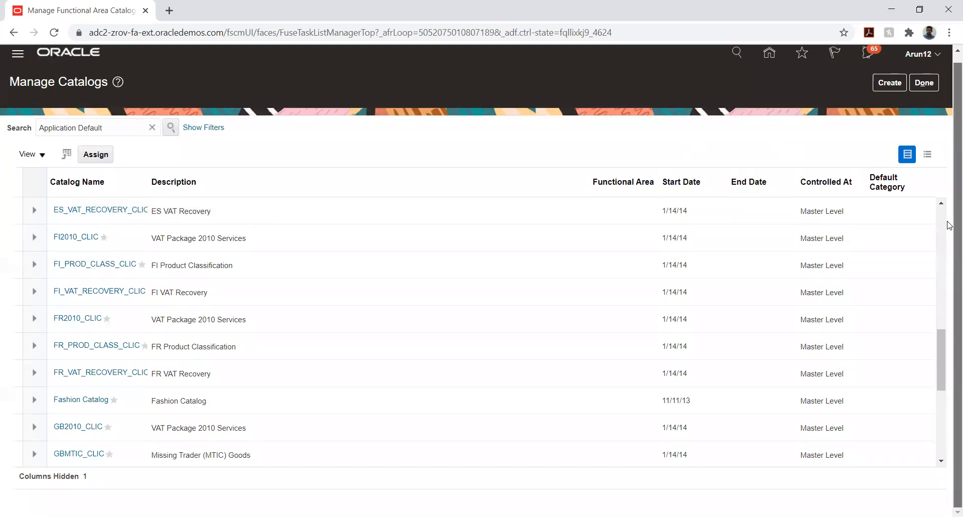
Open the Fashion Catalog and examine its category hierarchy, including the items under Fashion Accessories - eCommerce and Belts - eCommerce.
click(83, 402)
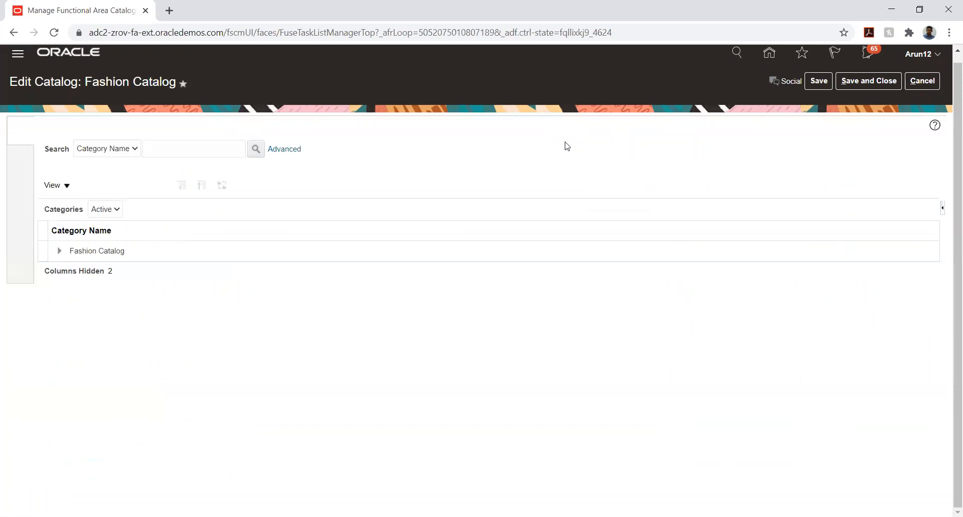
click(59, 250)
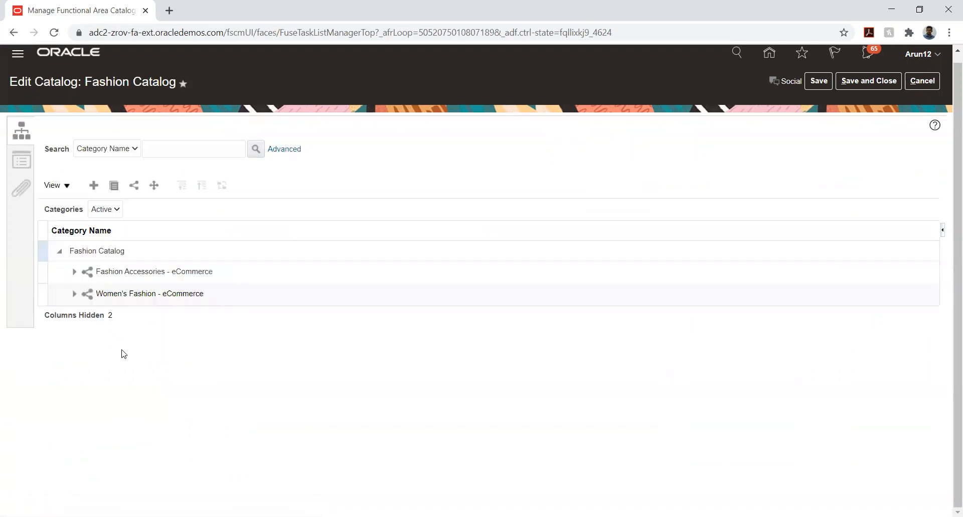
click(144, 271)
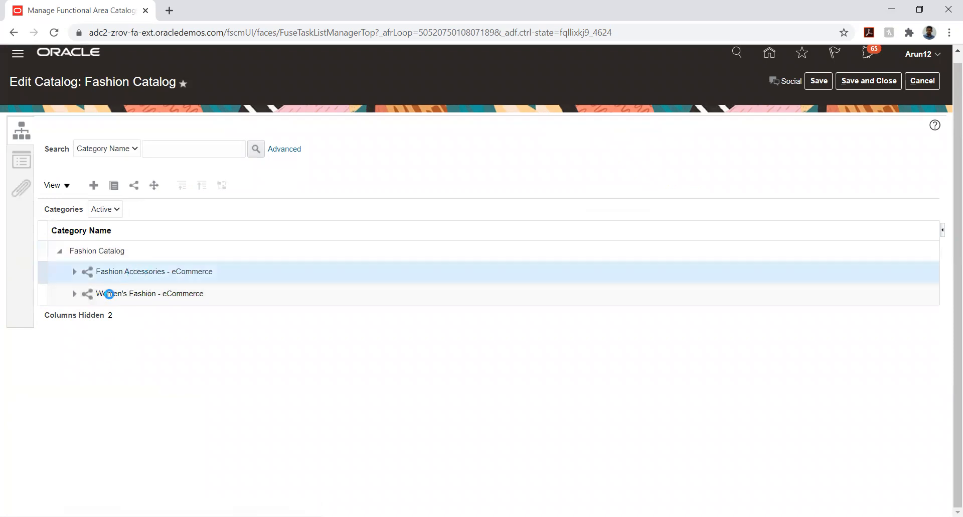
click(30, 162)
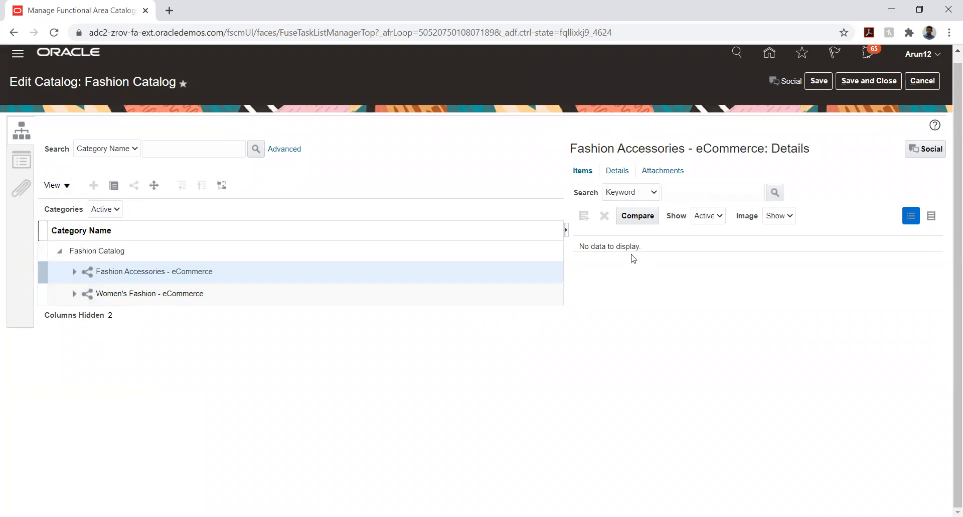
click(583, 173)
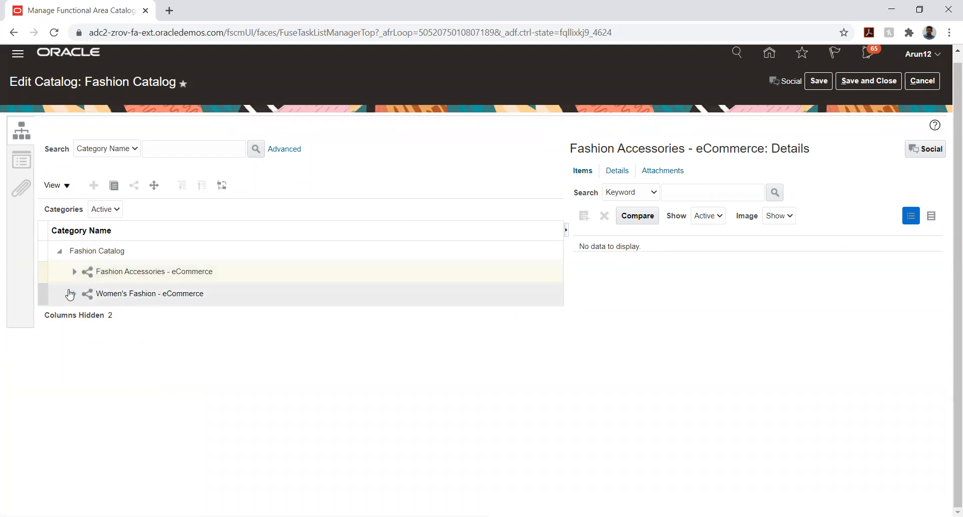
click(74, 272)
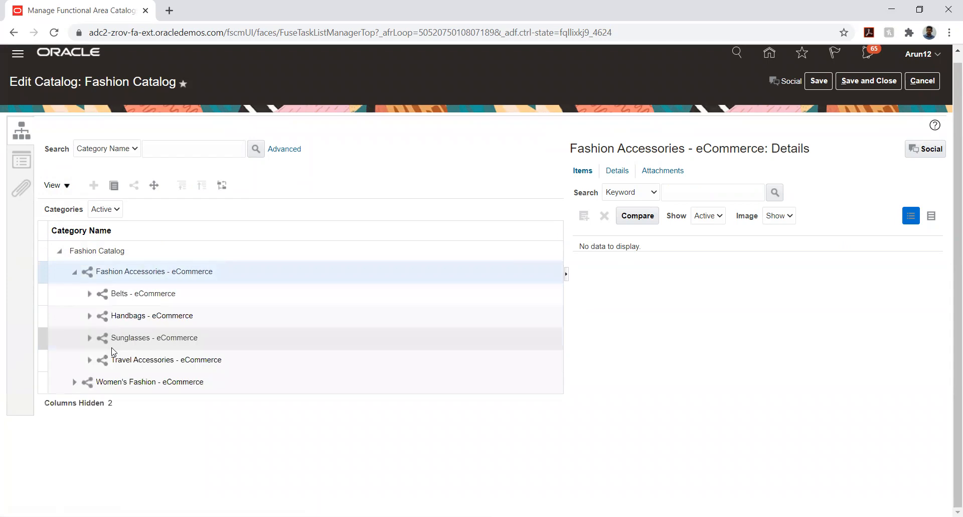
click(90, 294)
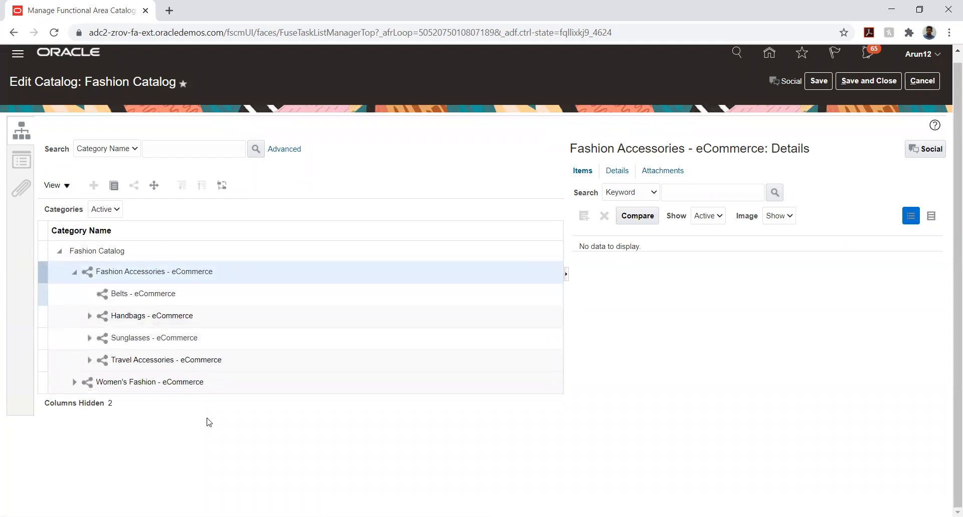
click(213, 295)
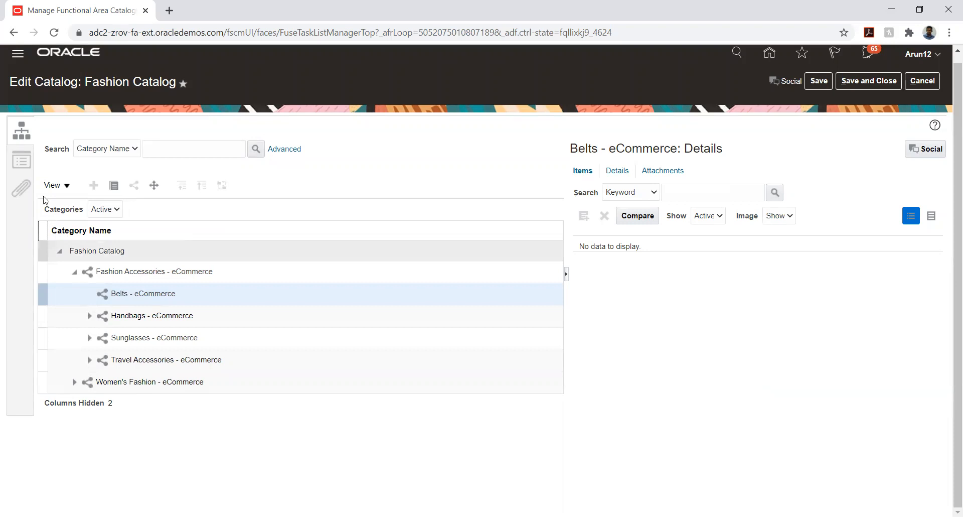
Set the Fashion Catalog to be controlled at Organization Level and save the catalog.
click(30, 169)
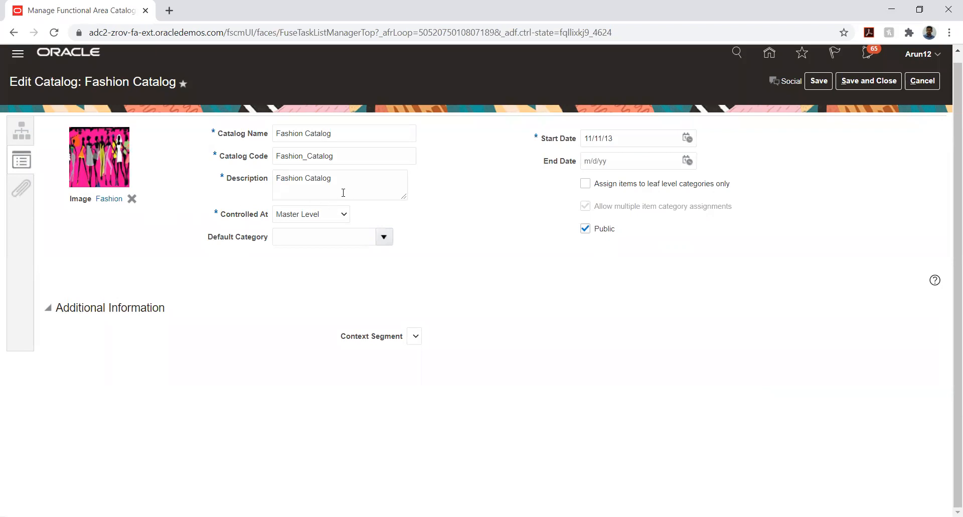
click(318, 215)
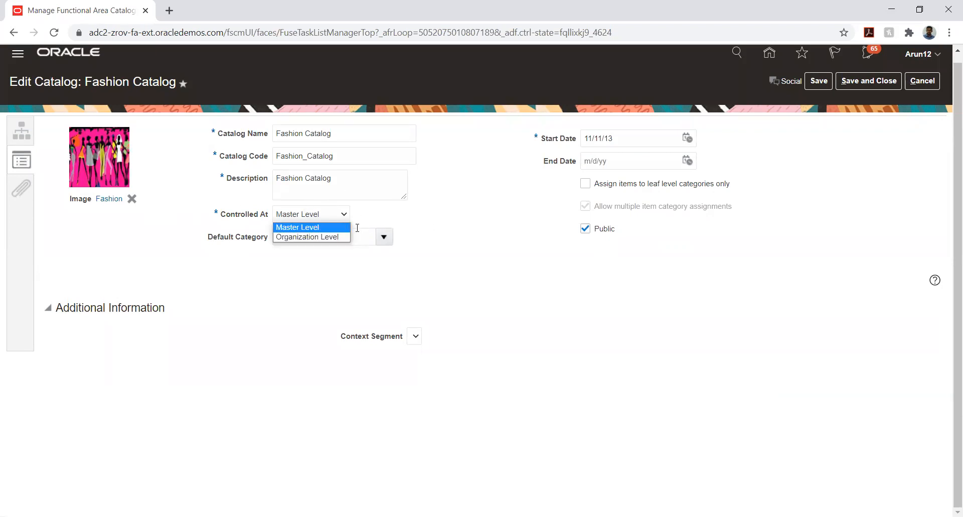
click(333, 236)
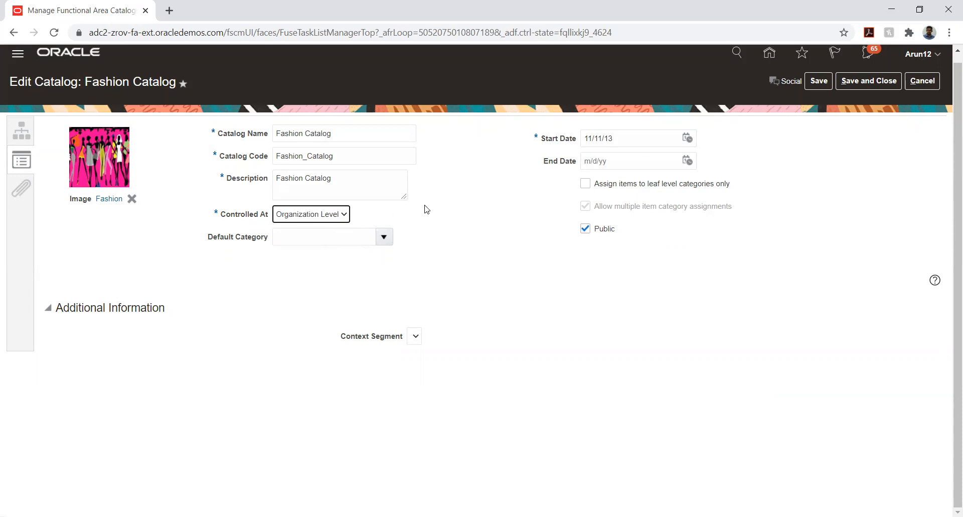
click(430, 217)
click(818, 81)
click(571, 183)
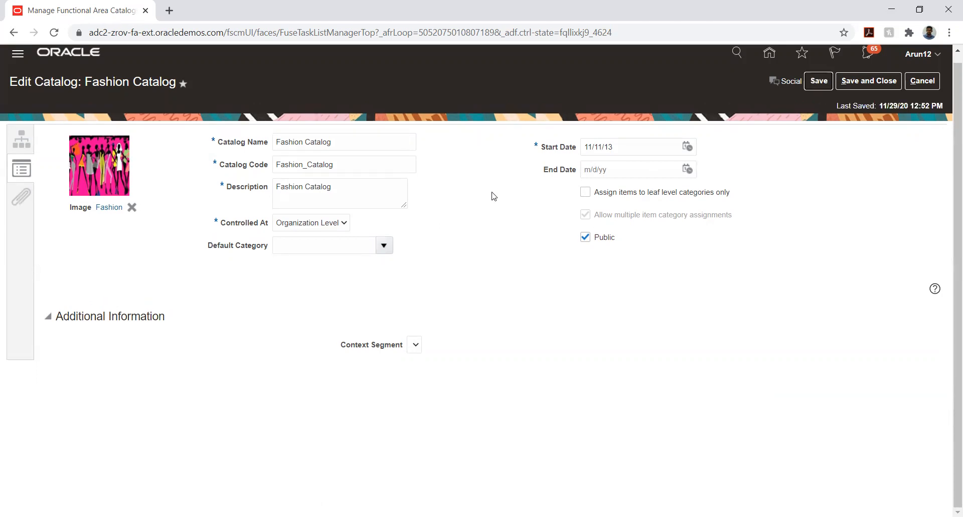
In the Fashion Catalog hierarchy, start a new category under Belts - eCommerce with LAPTOP as its name, code and description.
click(24, 145)
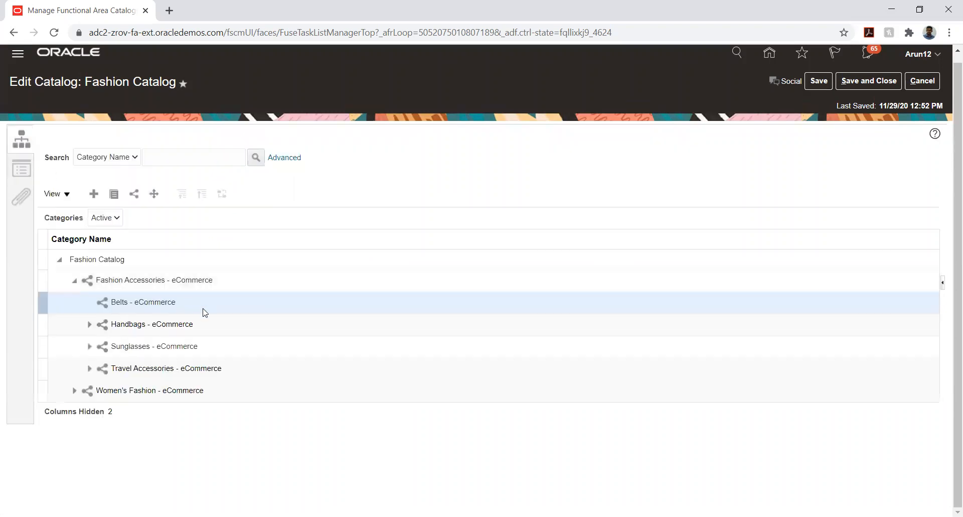
click(201, 305)
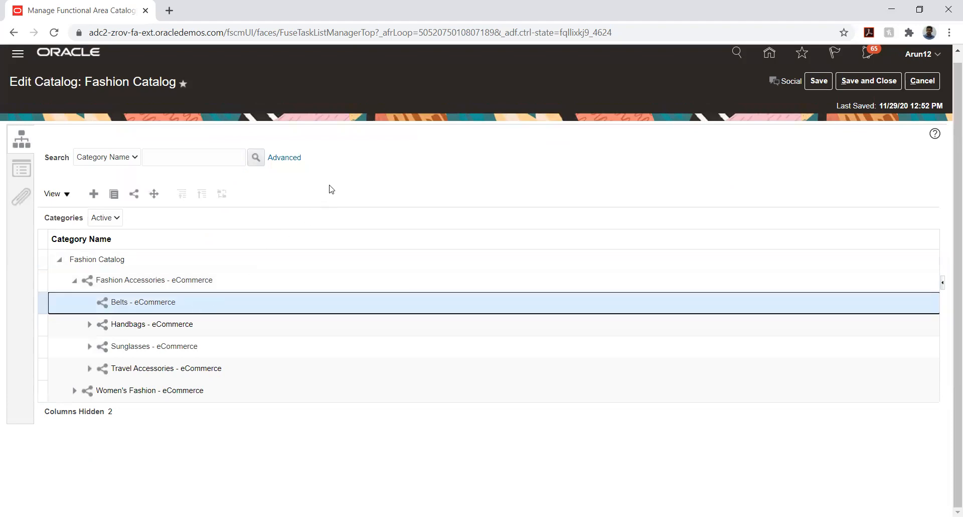
click(21, 146)
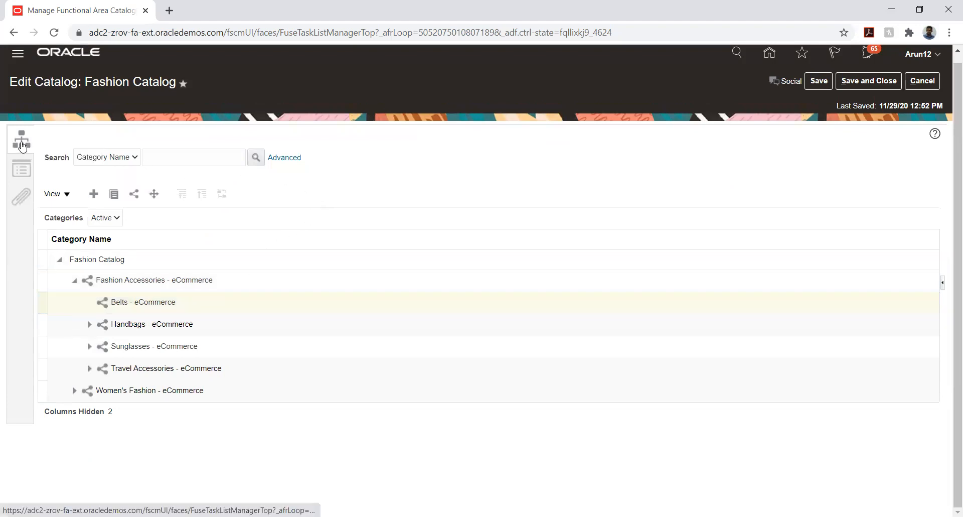
click(194, 309)
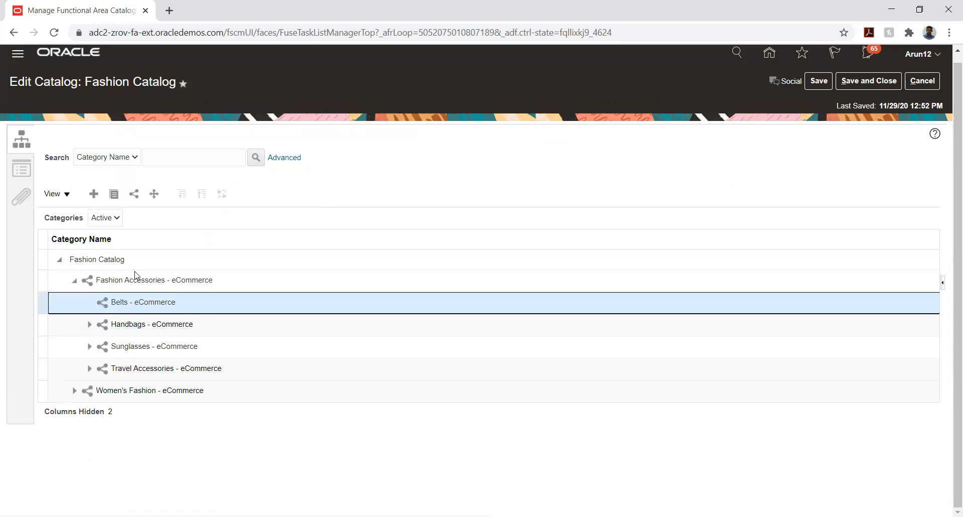
click(113, 196)
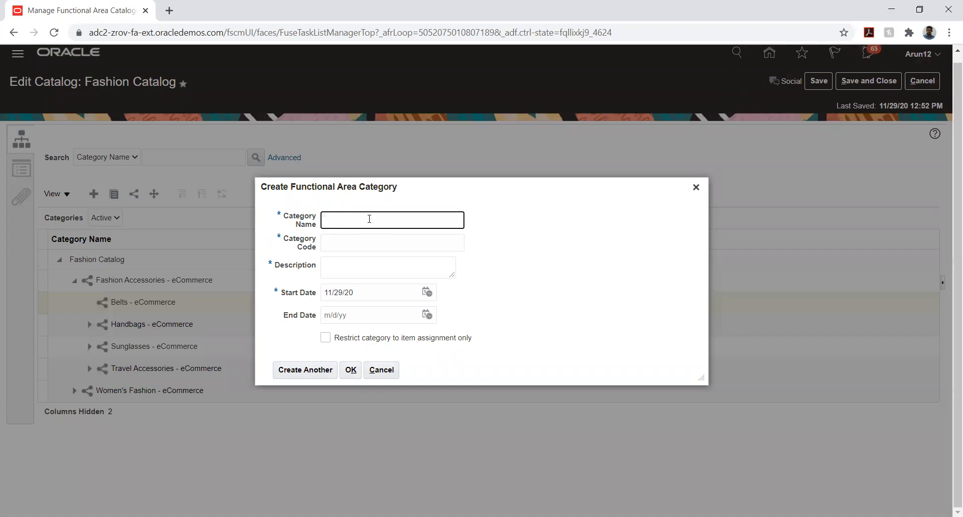
text(LAPTOP)
double_click(366, 217)
key(ctrl+c)
key(Tab)
key(ctrl+v)
key(Tab)
key(ctrl+v)
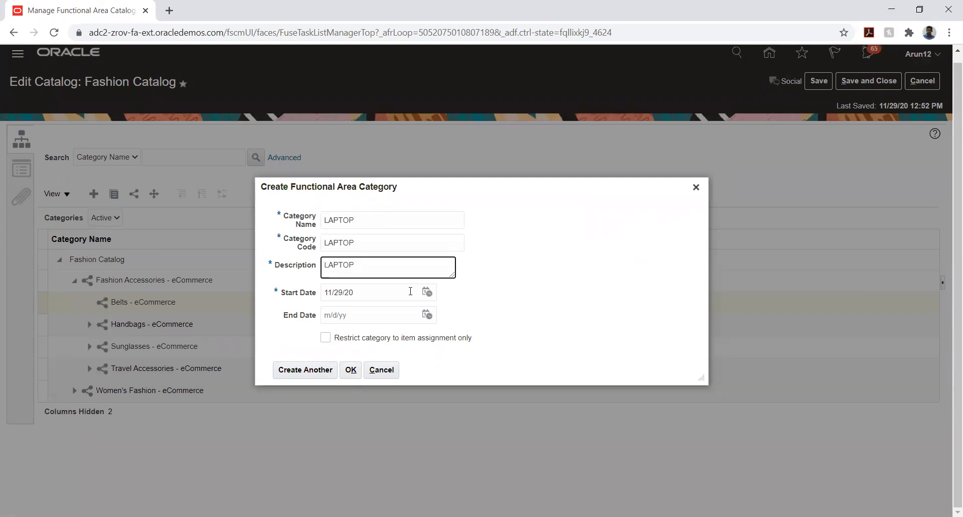
Set the new LAPTOP category's start date to 8/1/20 and create the category.
click(427, 292)
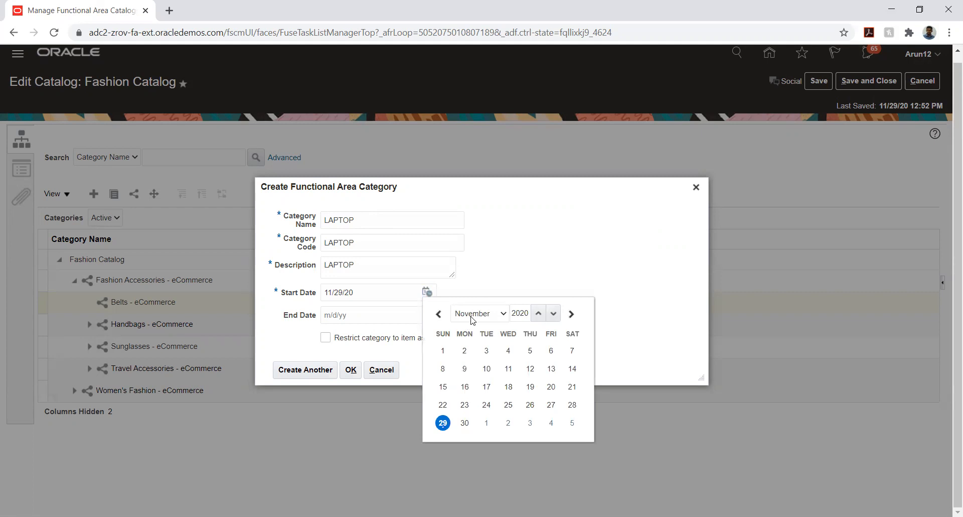
click(473, 316)
click(482, 393)
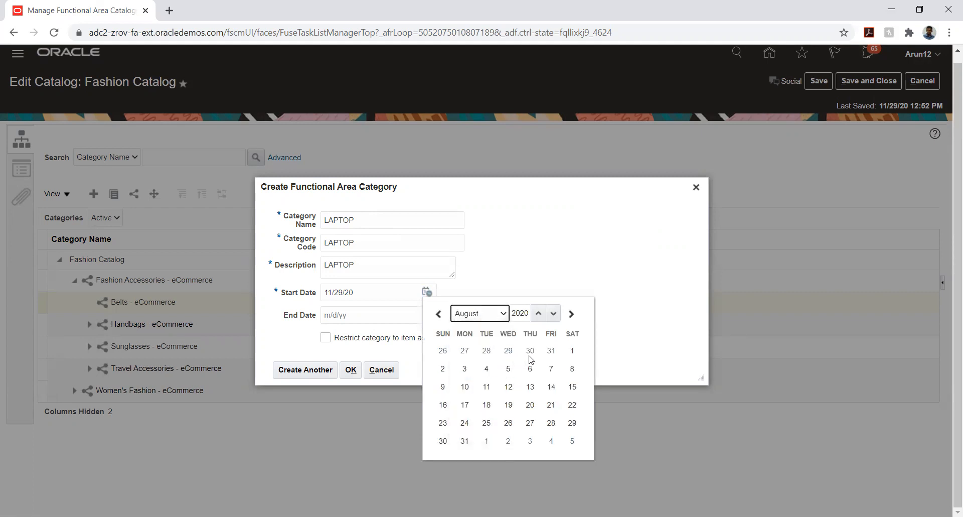
click(572, 350)
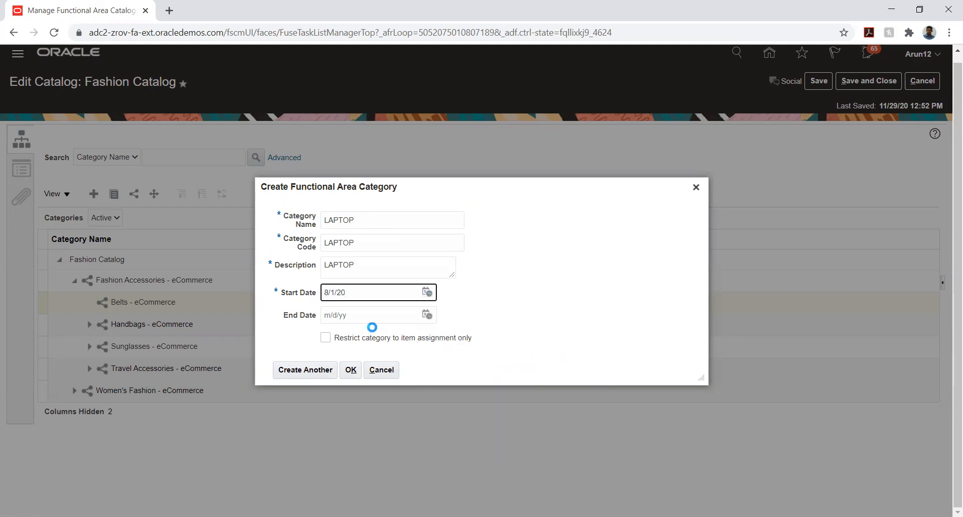
click(351, 371)
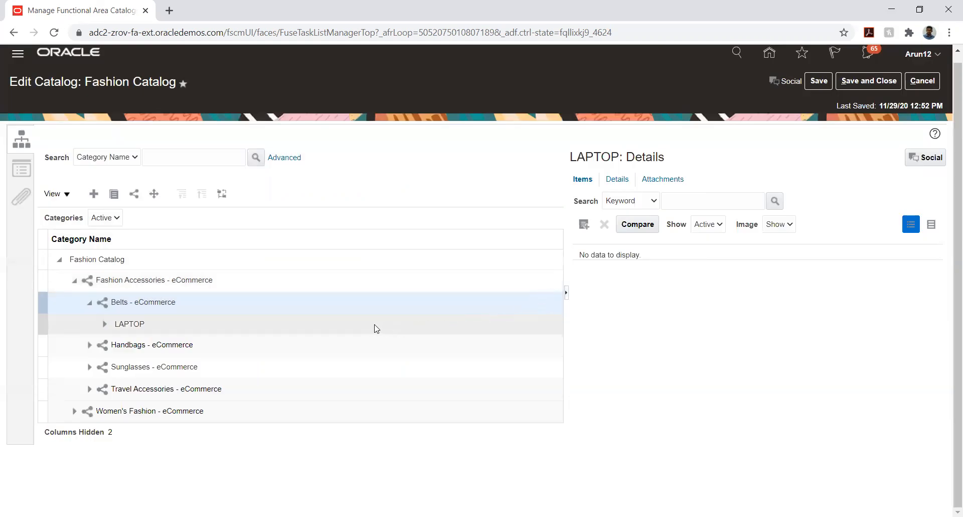
Search for items starting with TATA and add the laptop item TATA1001 to the LAPTOP category.
click(197, 326)
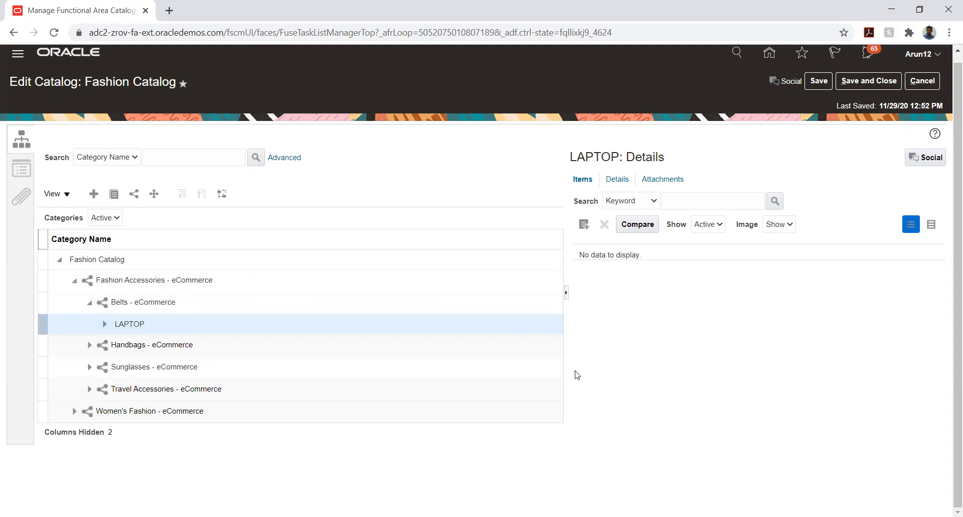
click(582, 225)
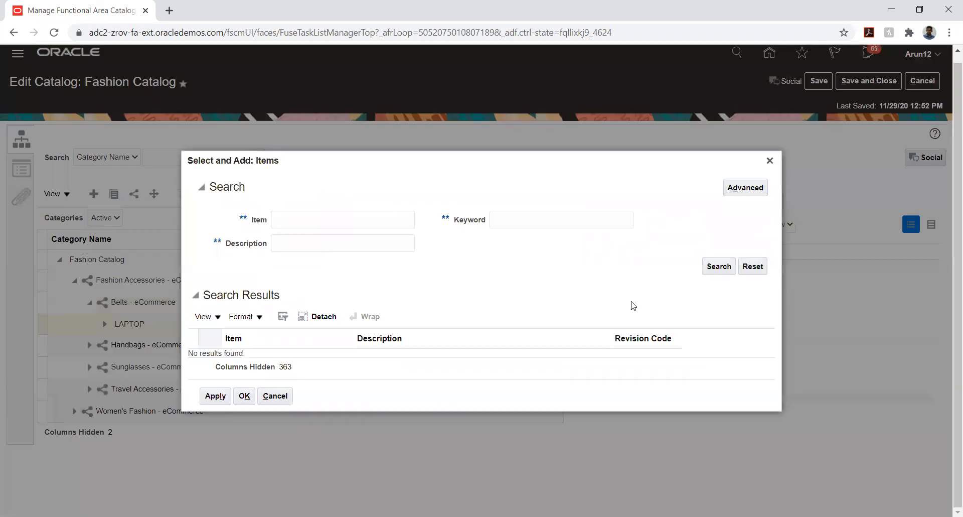
click(329, 222)
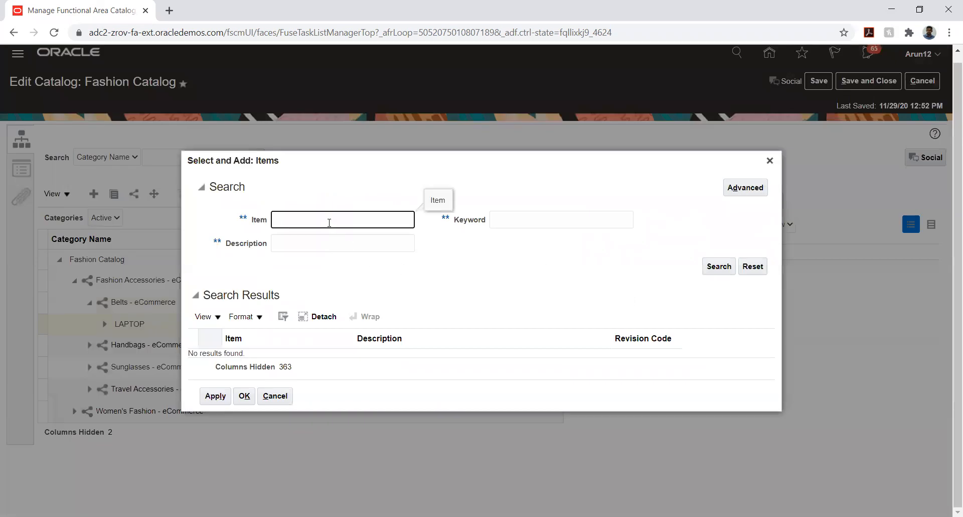
text(TATA)
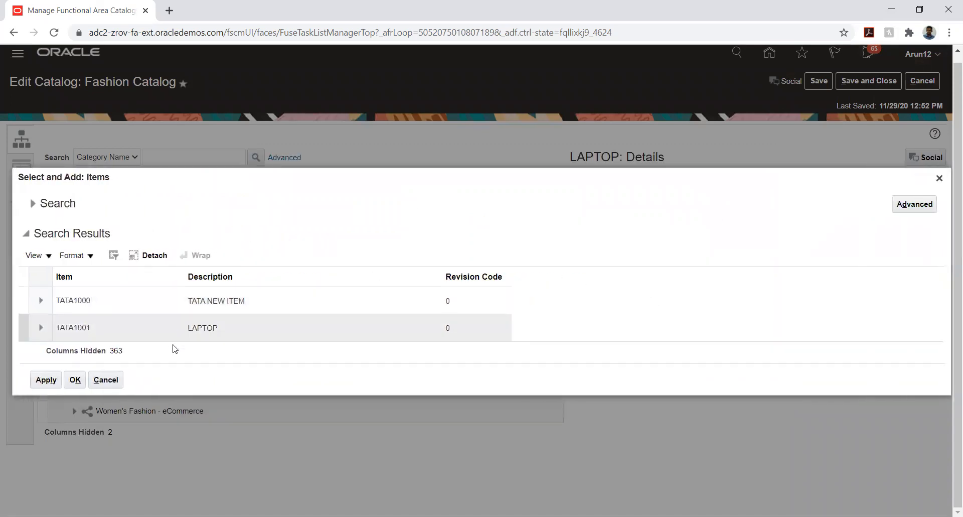
click(233, 335)
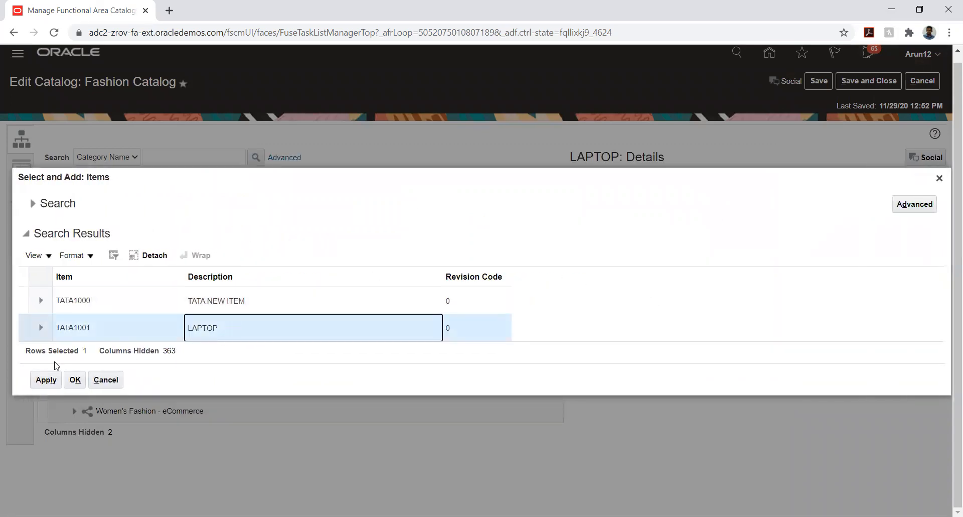
click(44, 379)
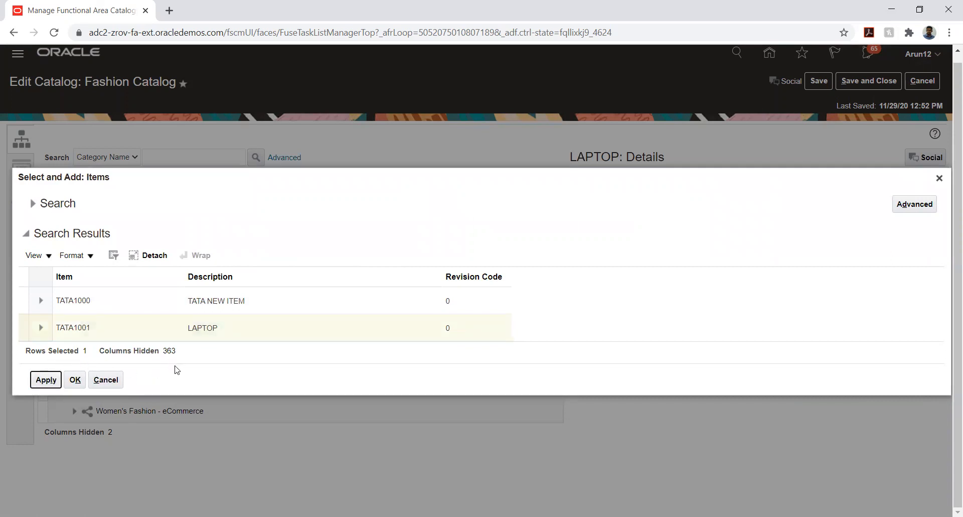
click(76, 381)
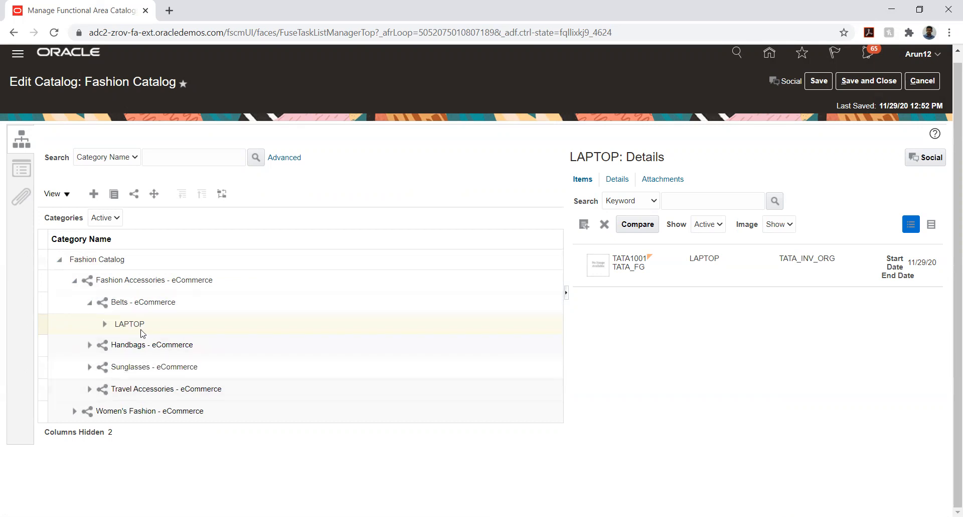
Save the Fashion Catalog, check the LAPTOP category's details, and close catalog management to return to the implementation project.
click(164, 325)
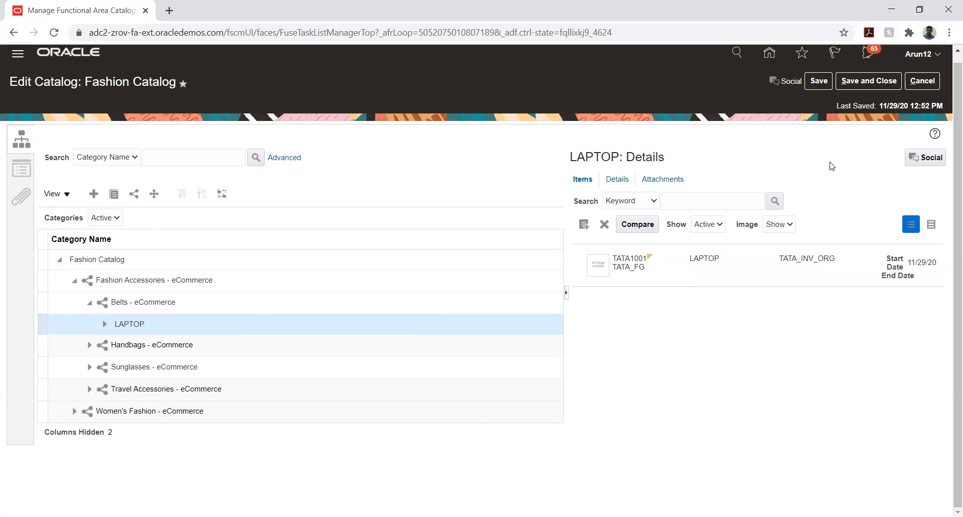
click(774, 273)
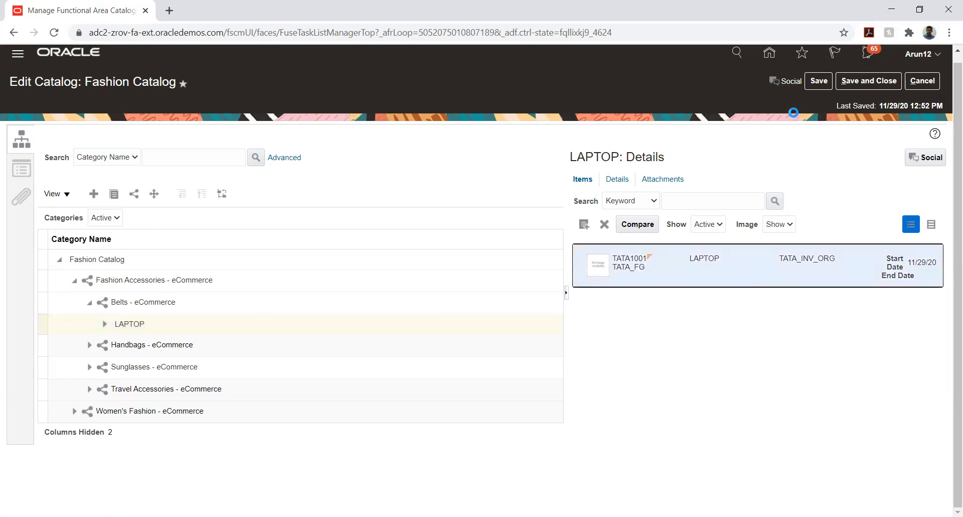
click(820, 81)
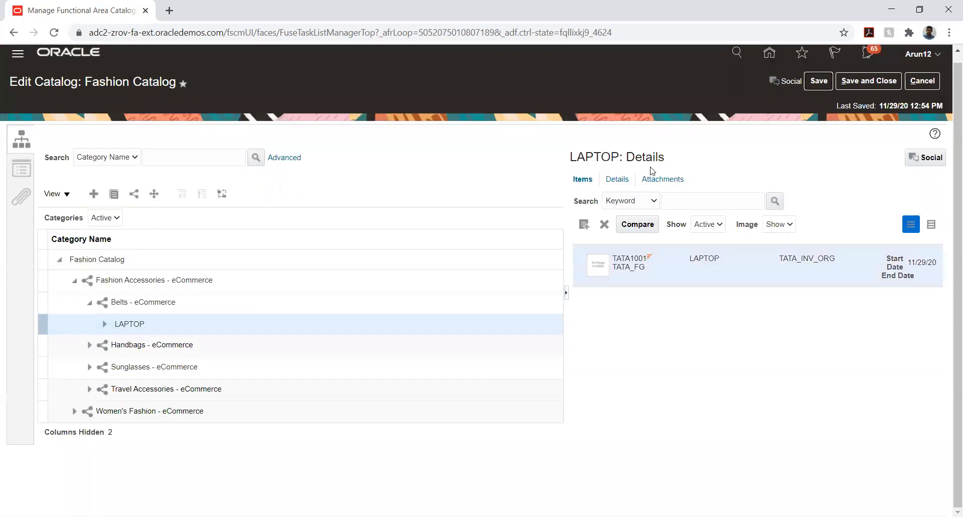
click(617, 179)
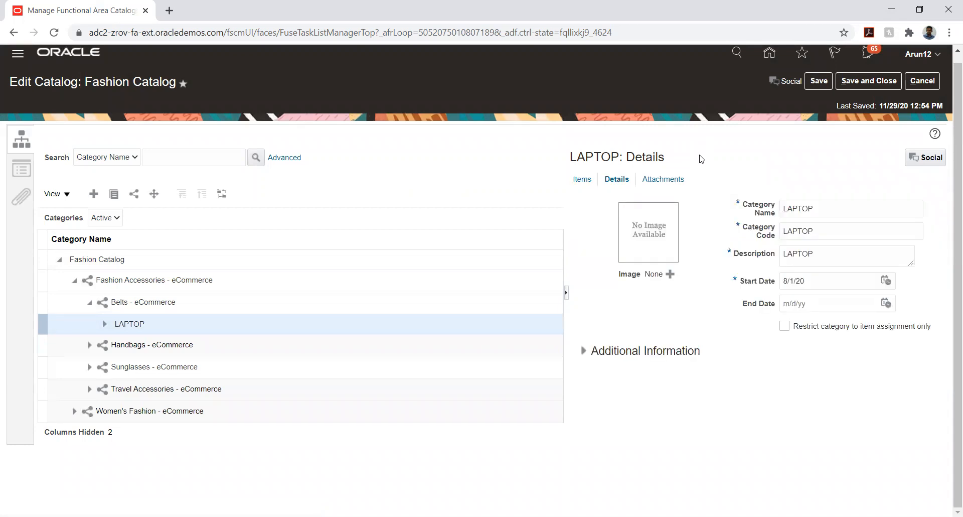
click(818, 82)
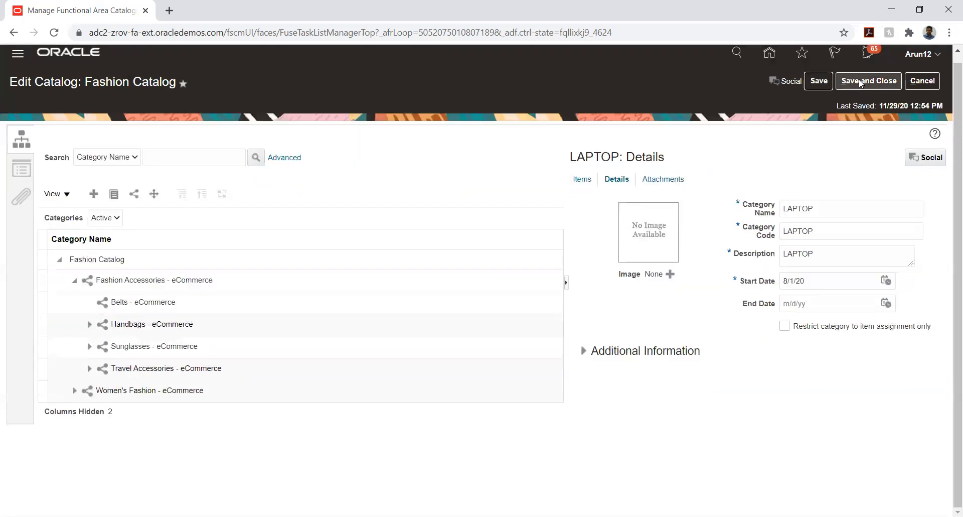
click(859, 82)
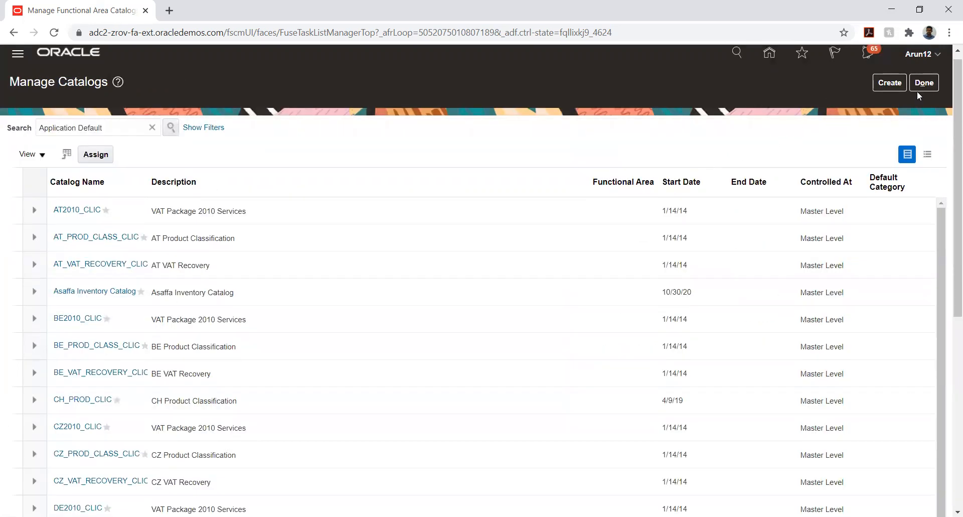
click(919, 91)
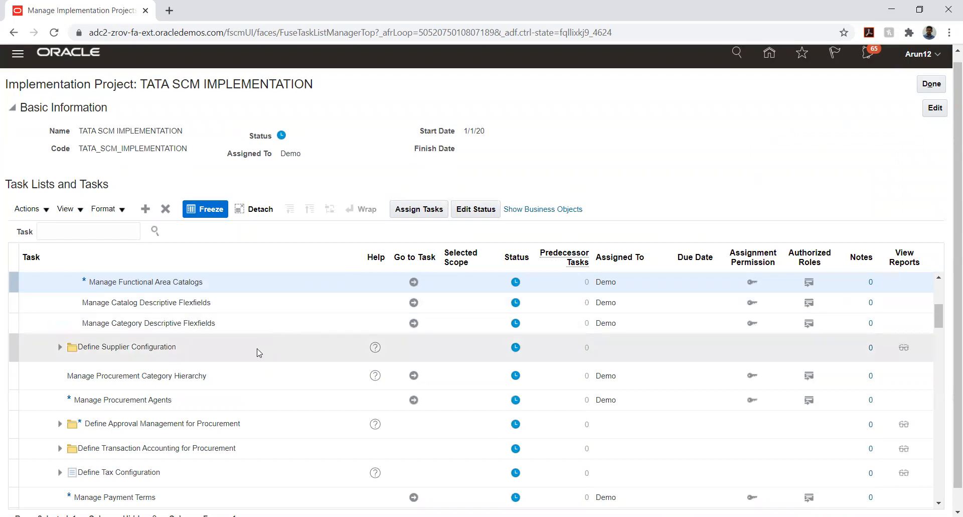
Open the Manage Requisition Approvals task within Define Approval Management for Procurement.
scroll(257, 353, down, 2)
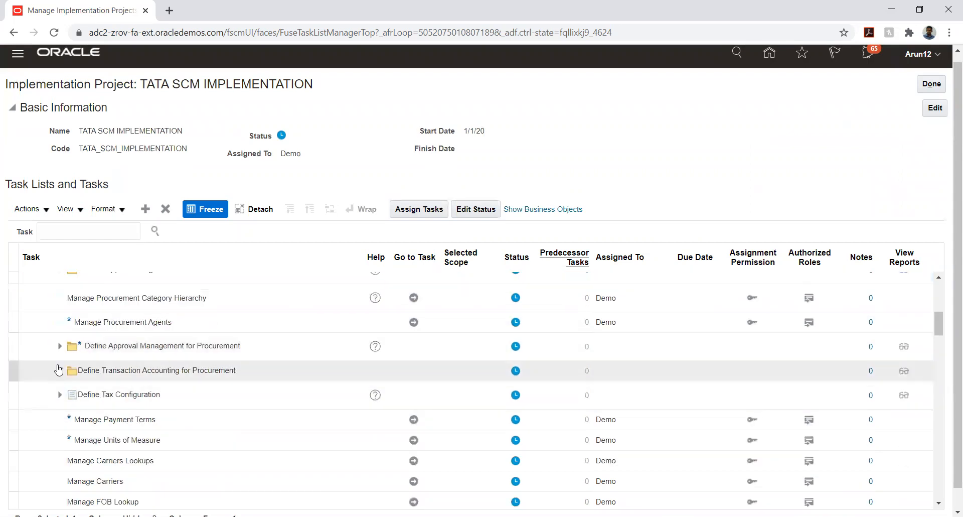
click(60, 346)
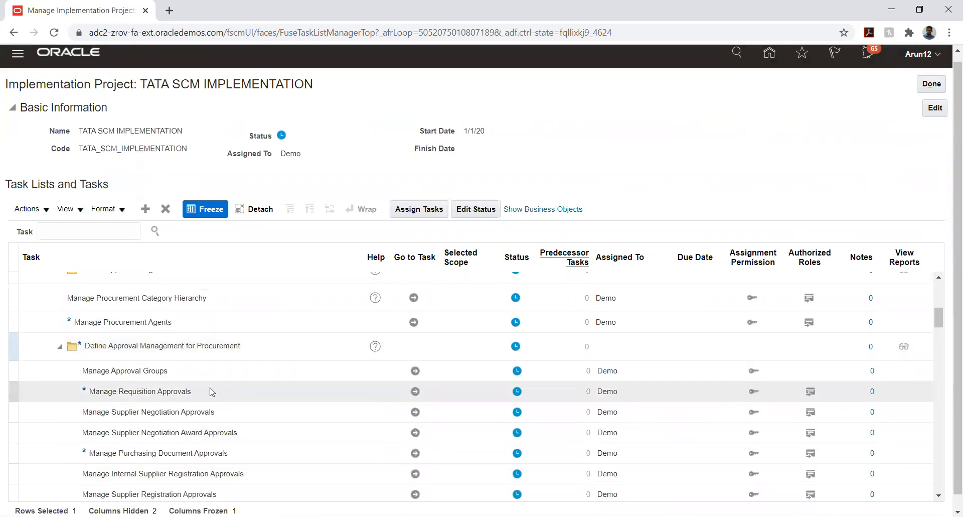
click(415, 391)
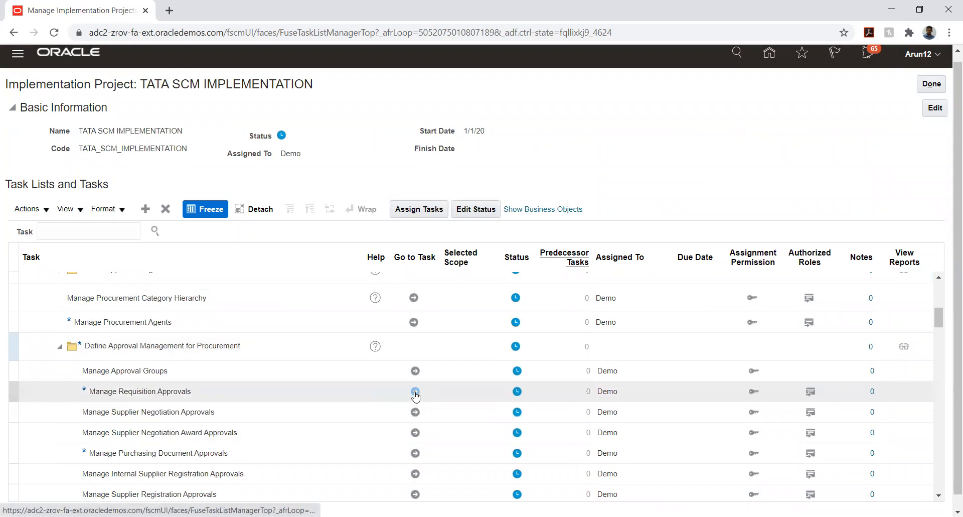
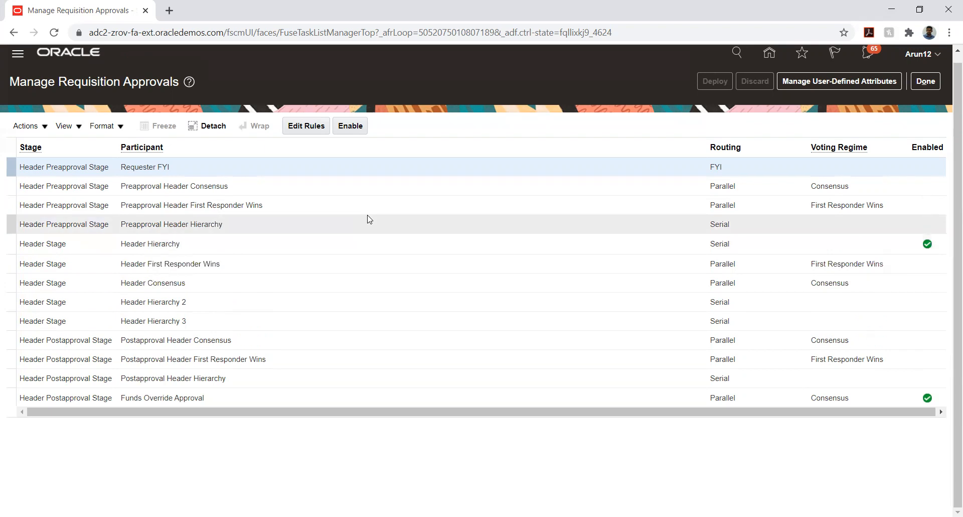
Open the approval rules of the Header Hierarchy participant in the Header Stage for editing.
click(311, 206)
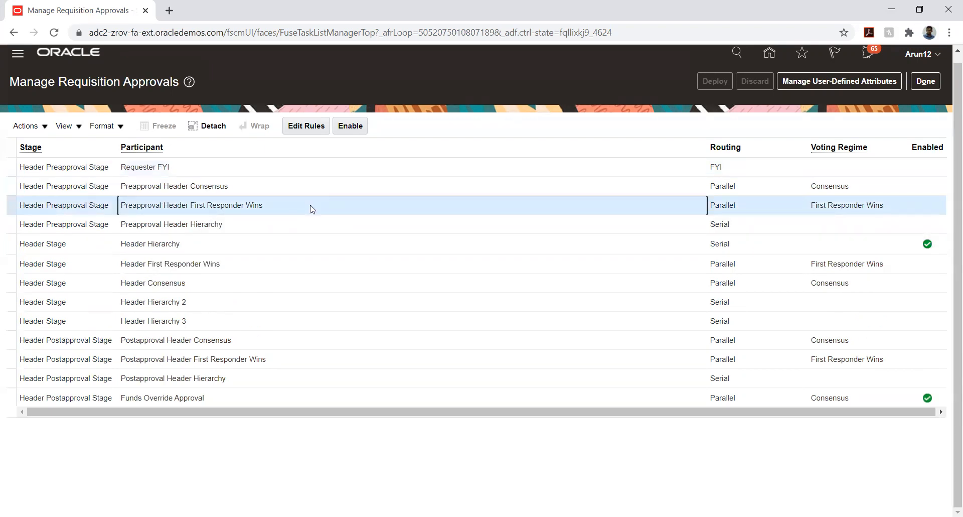
click(304, 246)
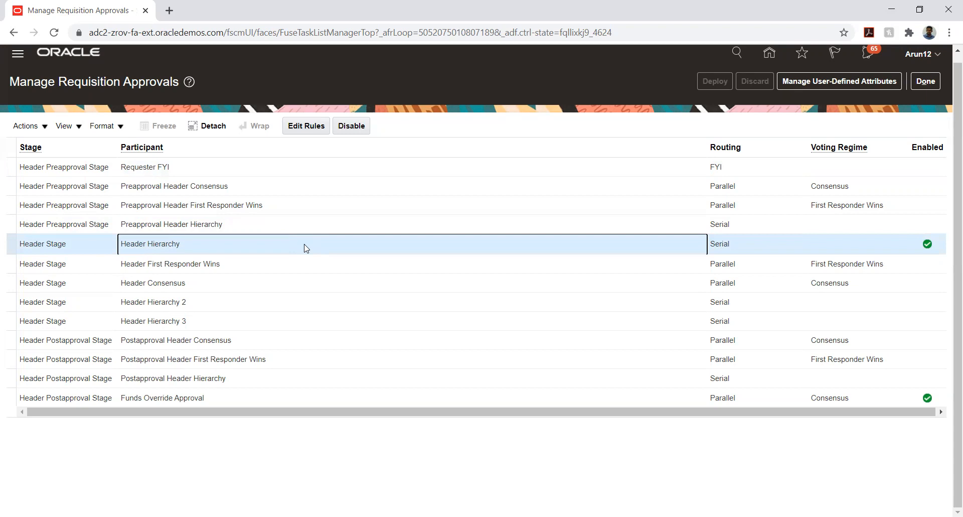
click(304, 126)
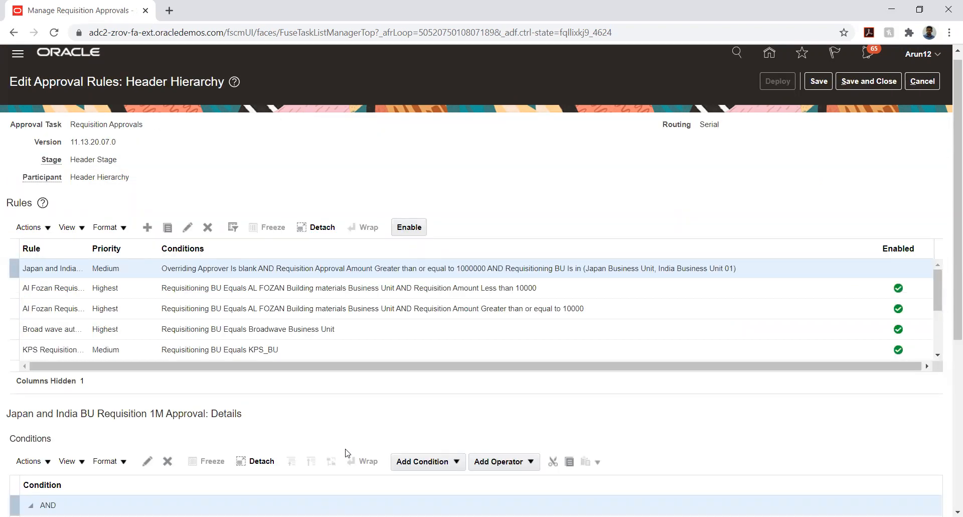
Review the conditions and Action 1 settings of the Japan and India BU Requisition 1M Approval rule.
scroll(342, 425, down, 4)
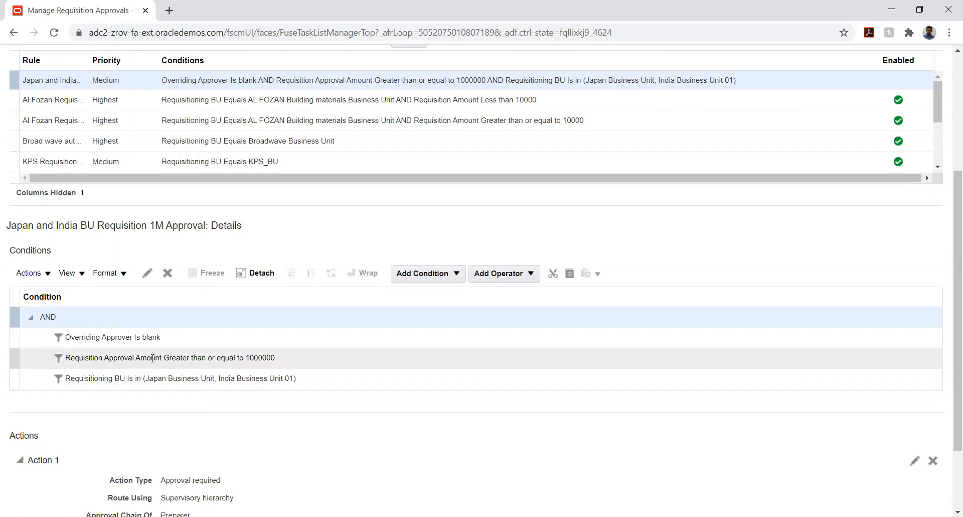
scroll(274, 439, down, 2)
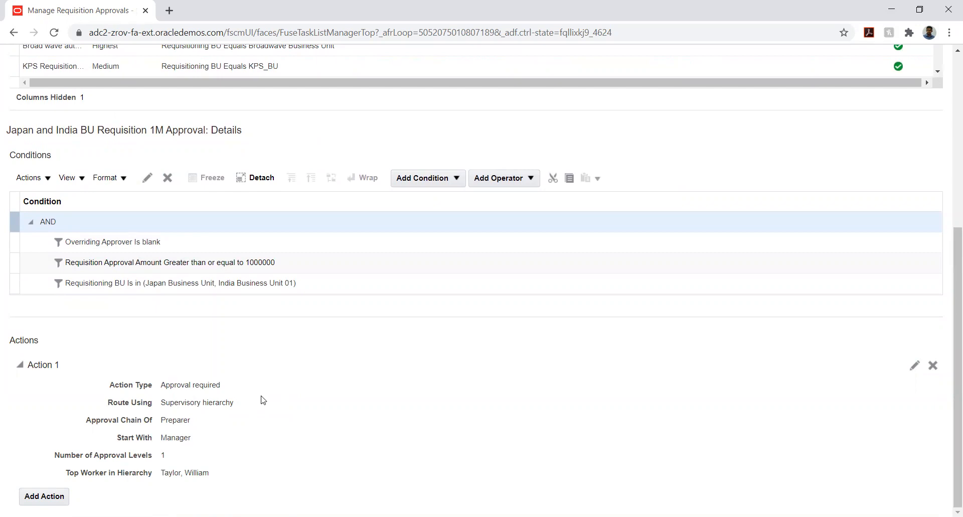
scroll(385, 357, up, 3)
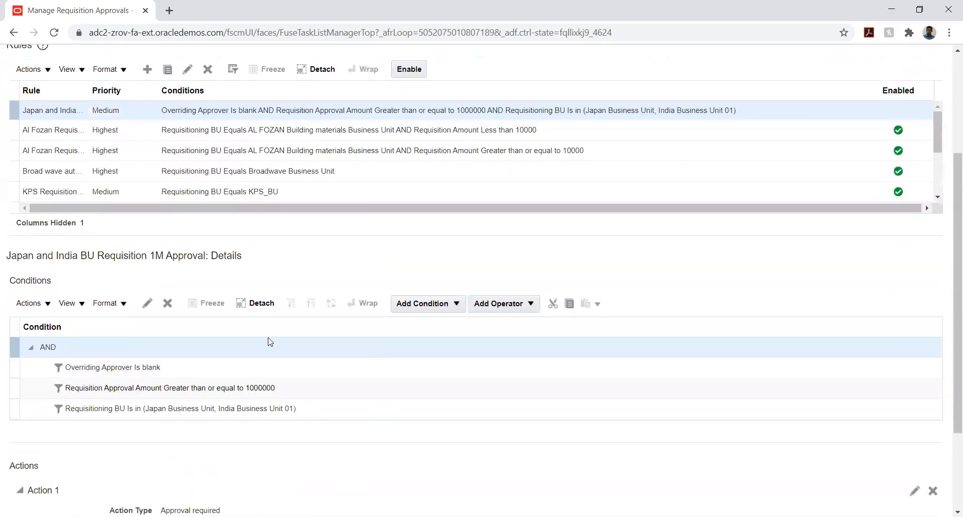
scroll(352, 253, up, 1)
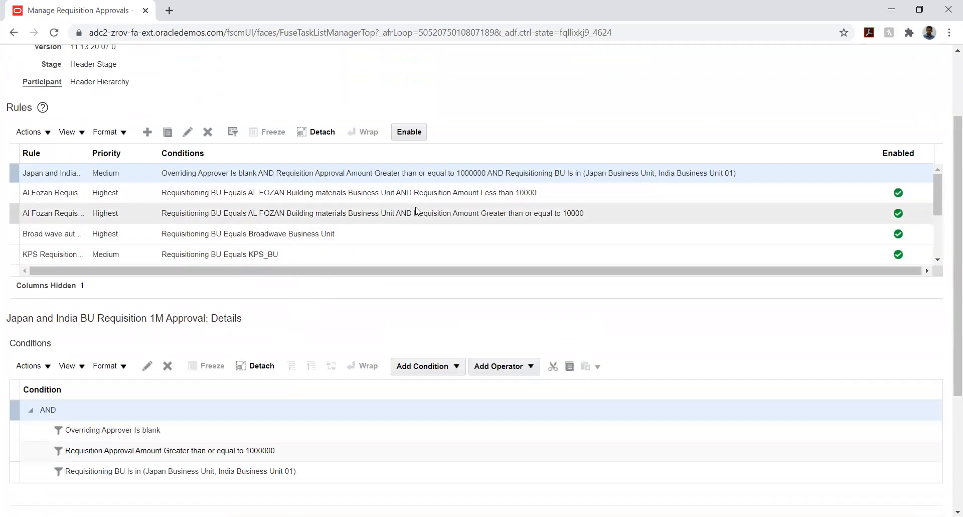
scroll(416, 208, up, 2)
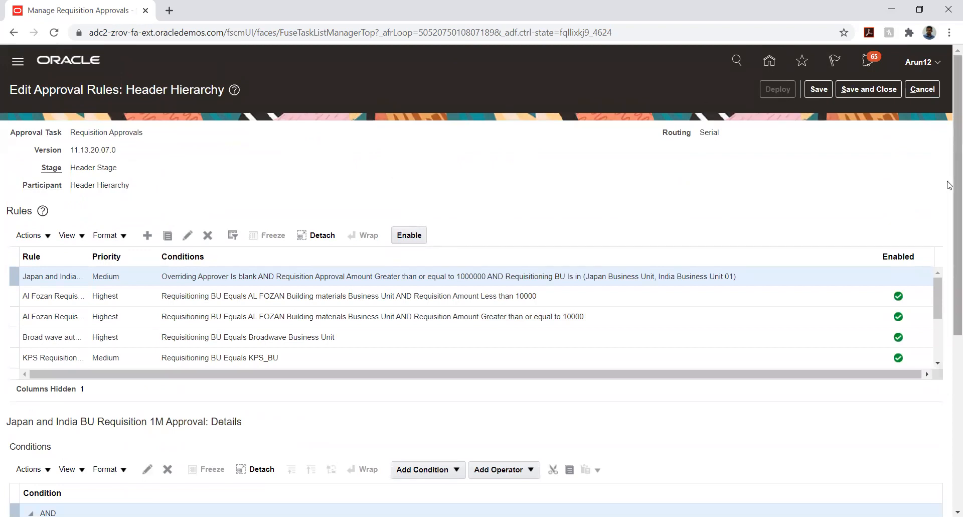
scroll(949, 185, down, 1)
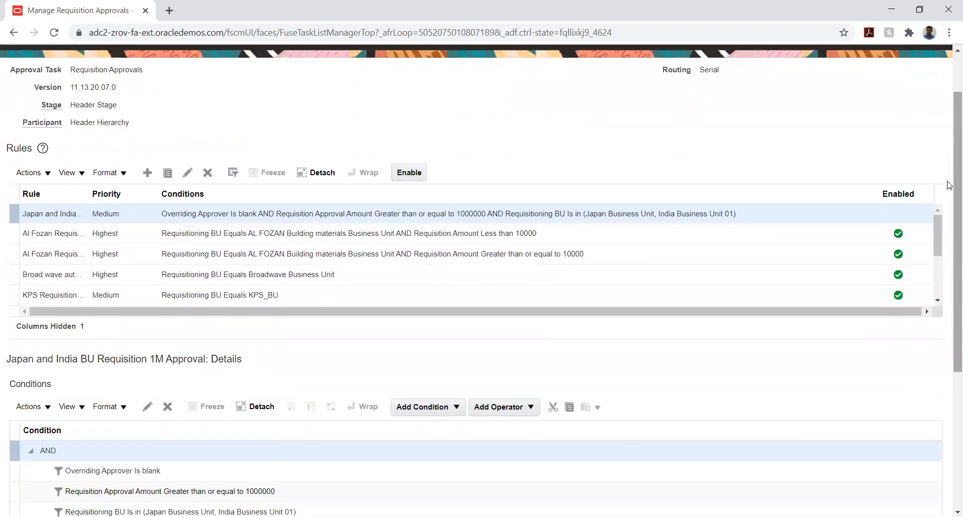
scroll(949, 185, up, 1)
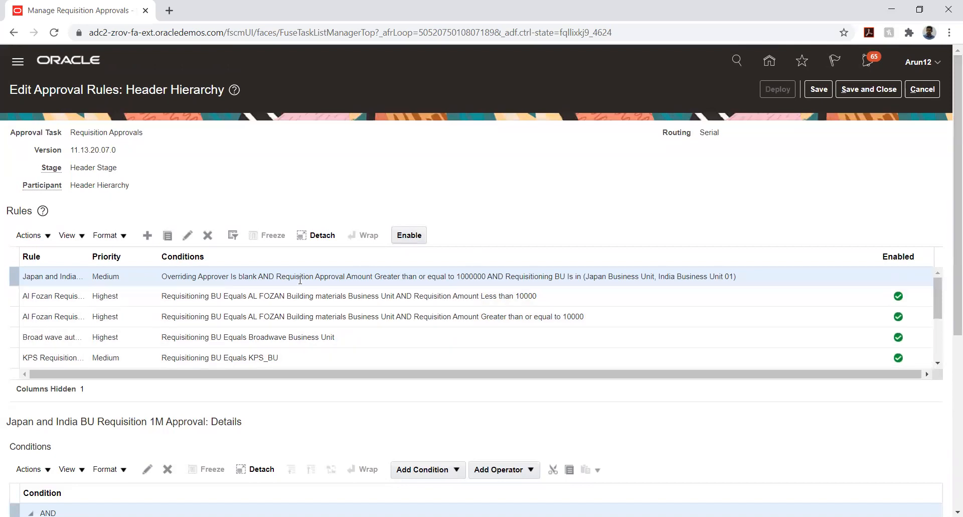
Select the Auto Approval_GUIC rule and widen the Rule column to show more of the rule names.
click(937, 364)
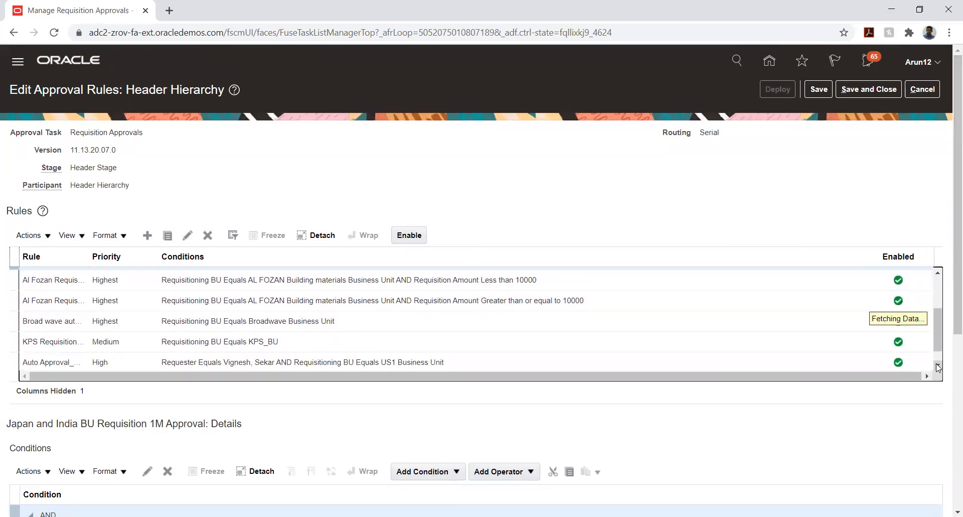
click(938, 366)
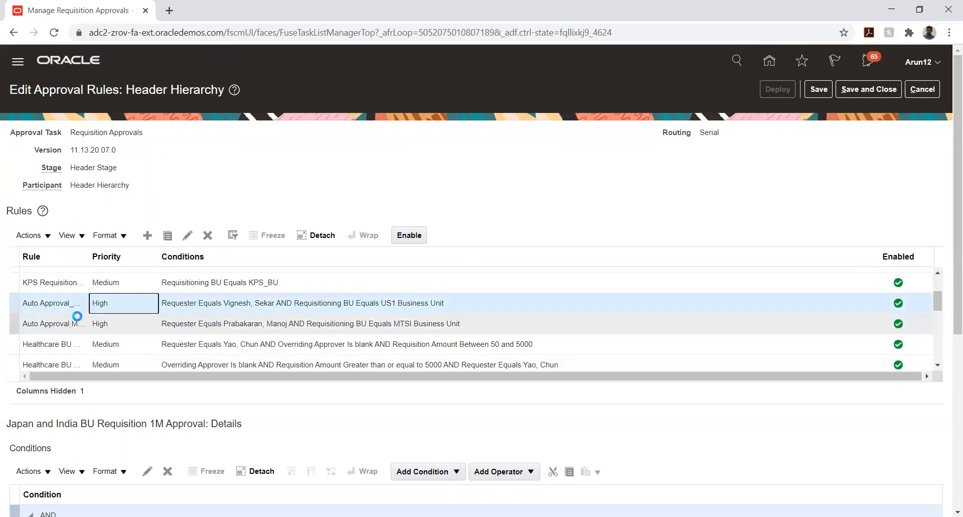
click(71, 308)
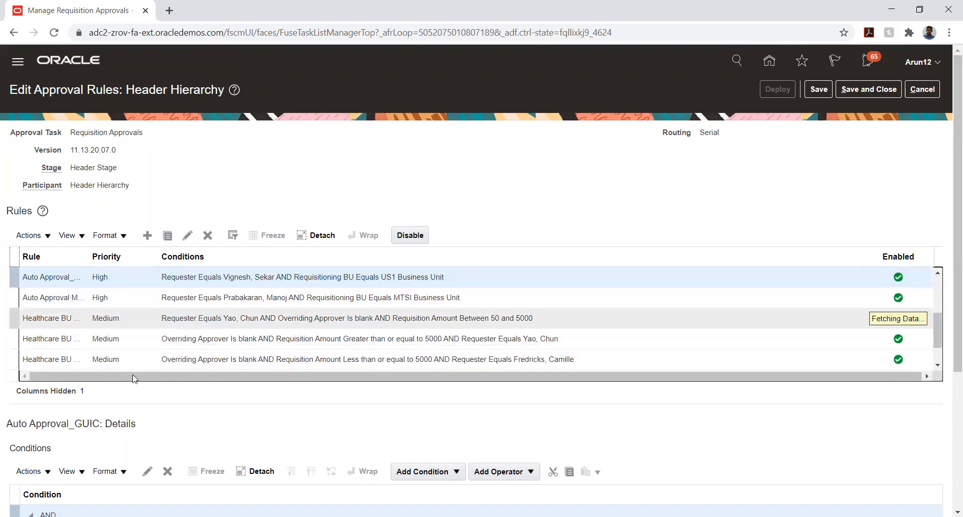
click(83, 284)
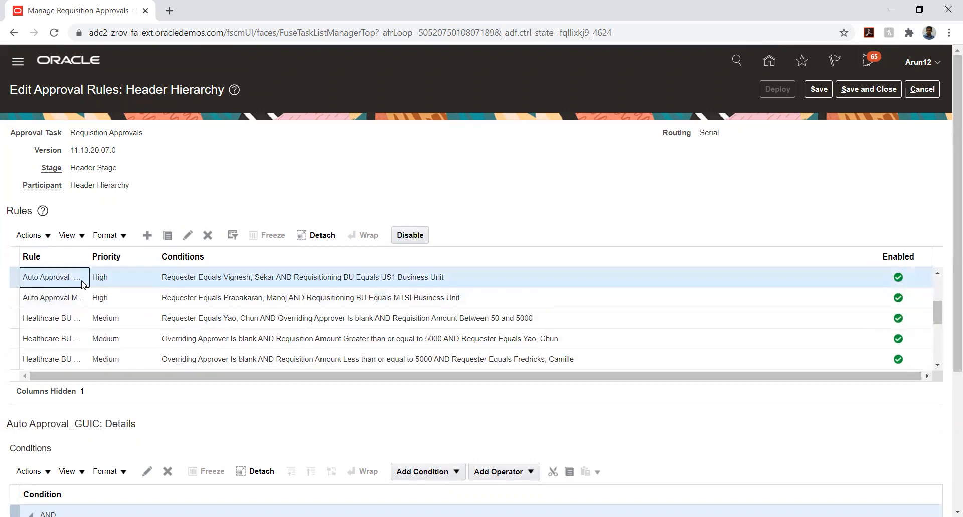
drag(89, 256, 121, 273)
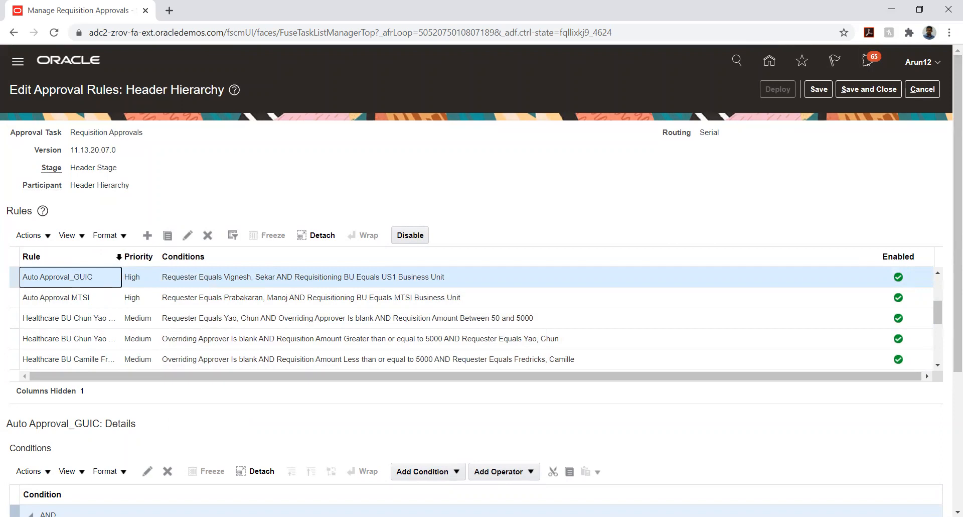
drag(118, 258, 135, 259)
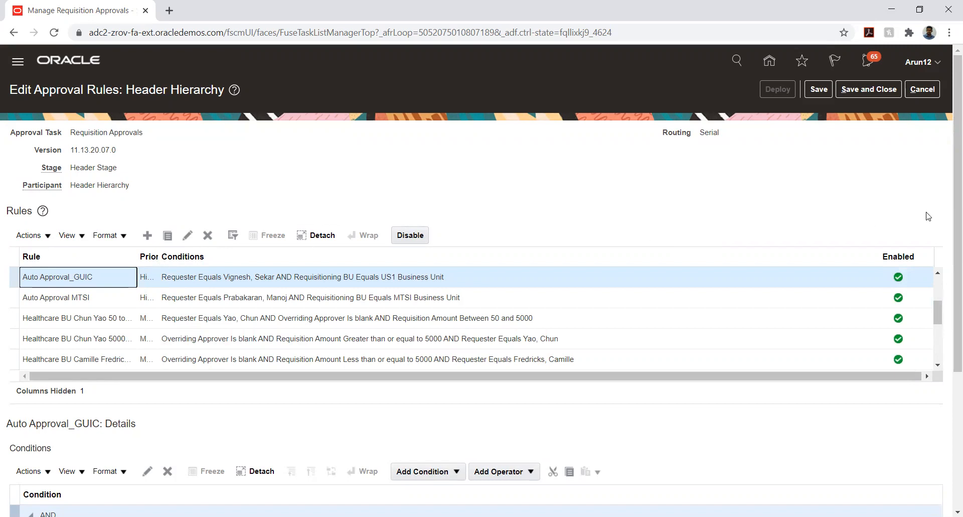
Examine the conditions, action type and outcome defined for the Auto Approval_GUIC rule.
scroll(950, 177, down, 4)
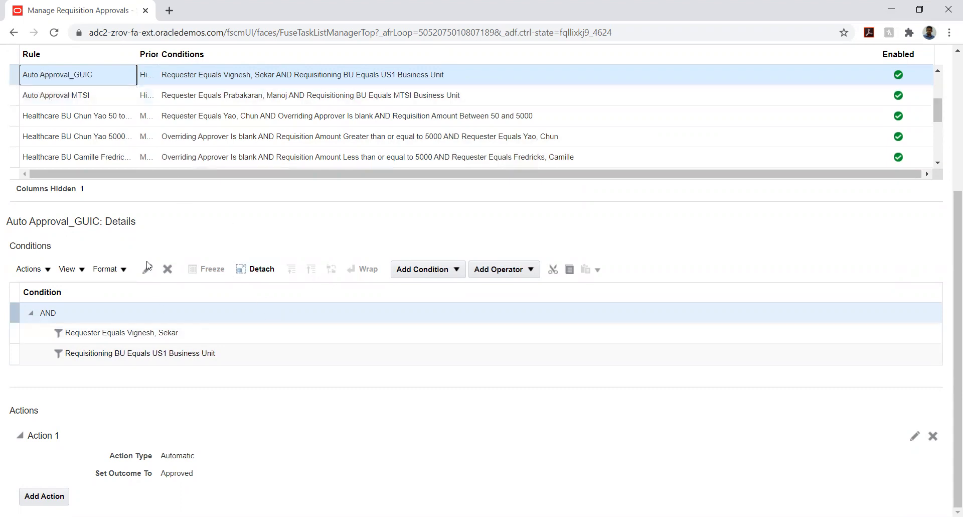
click(169, 226)
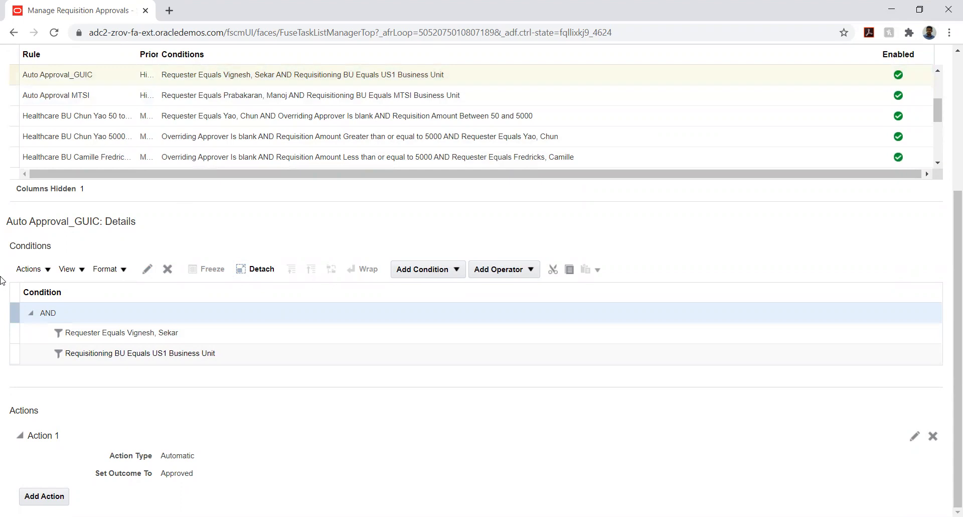
click(197, 332)
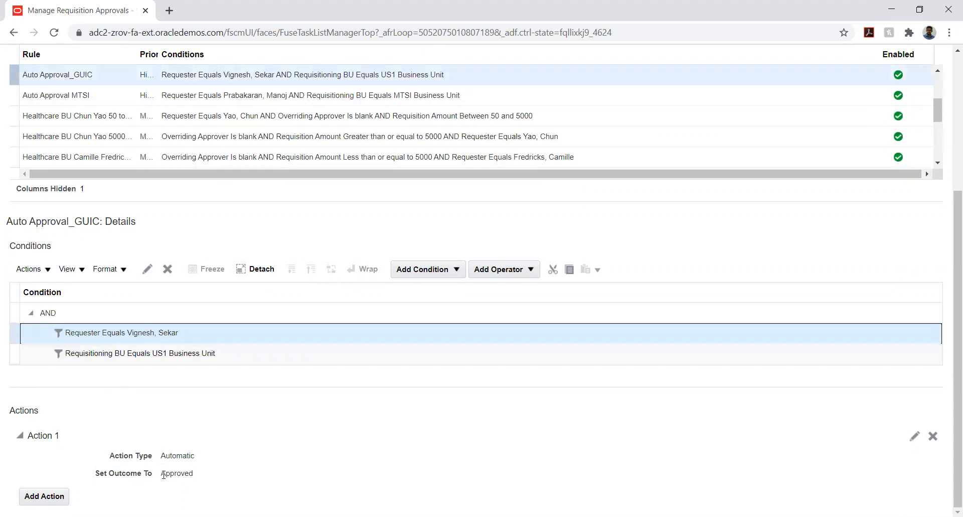
click(225, 439)
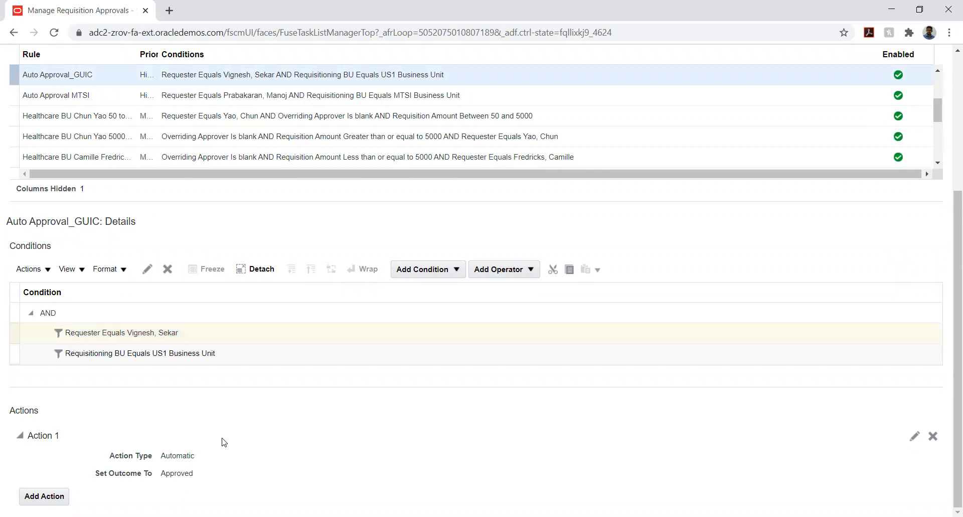
drag(10, 411, 45, 411)
drag(161, 473, 194, 481)
drag(163, 455, 199, 460)
Select the Healthcare BU rule for requisition amounts between 50 and 5000 and examine its requester and amount conditions.
click(79, 122)
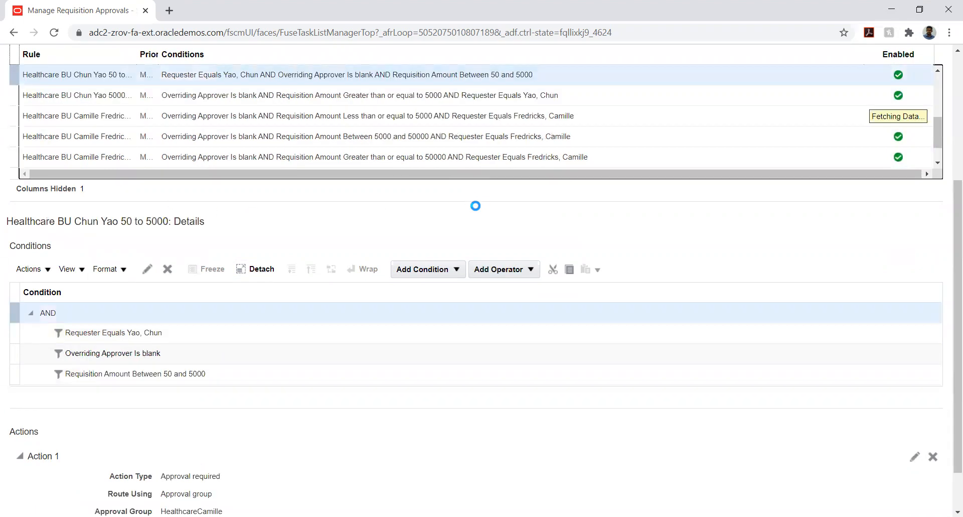
scroll(906, 230, down, 2)
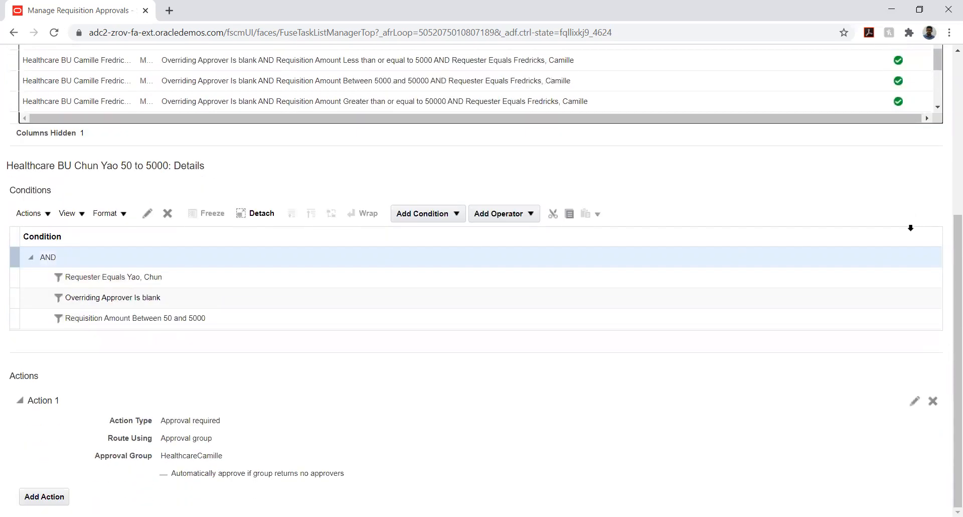
scroll(333, 228, up, 3)
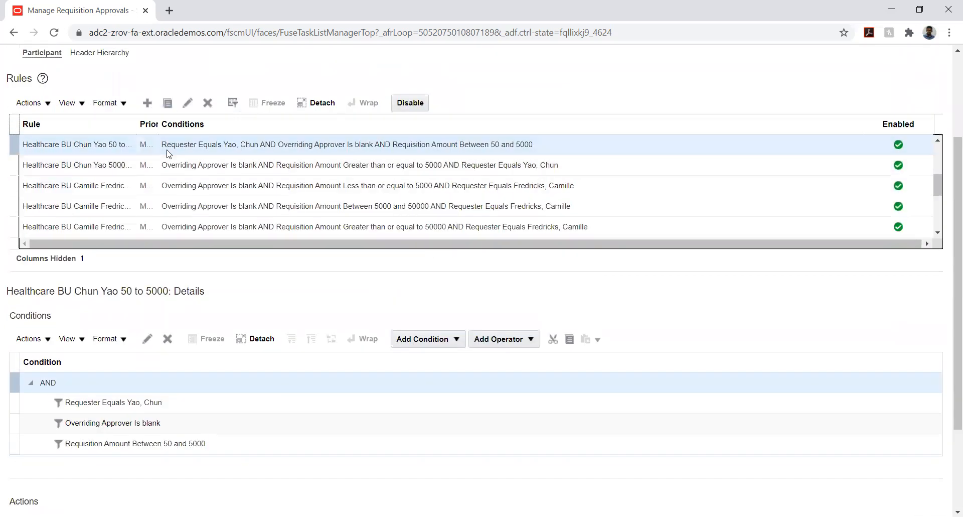
click(121, 145)
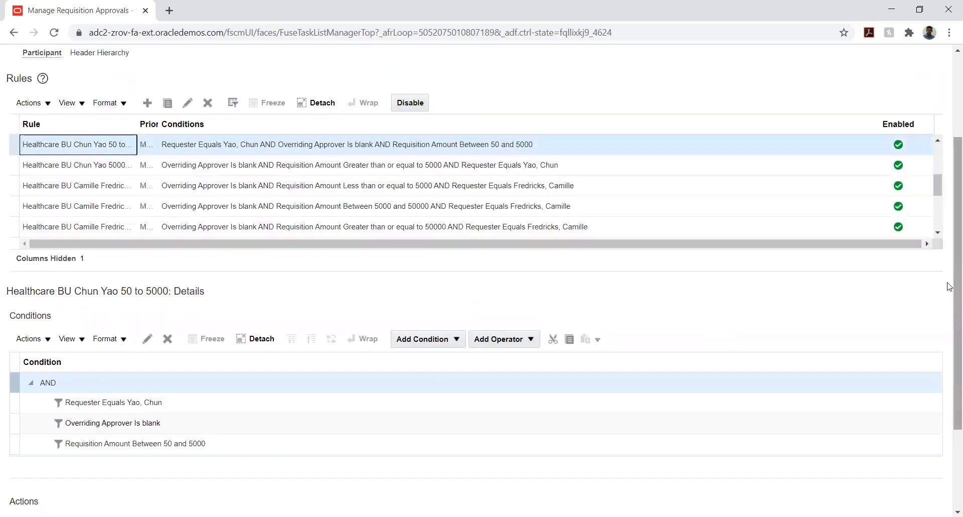
scroll(951, 316, down, 3)
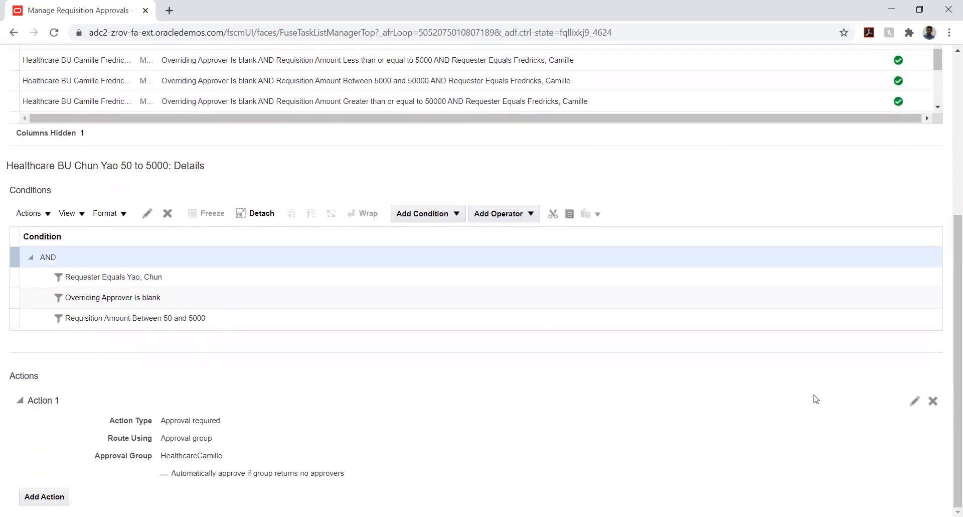
click(82, 277)
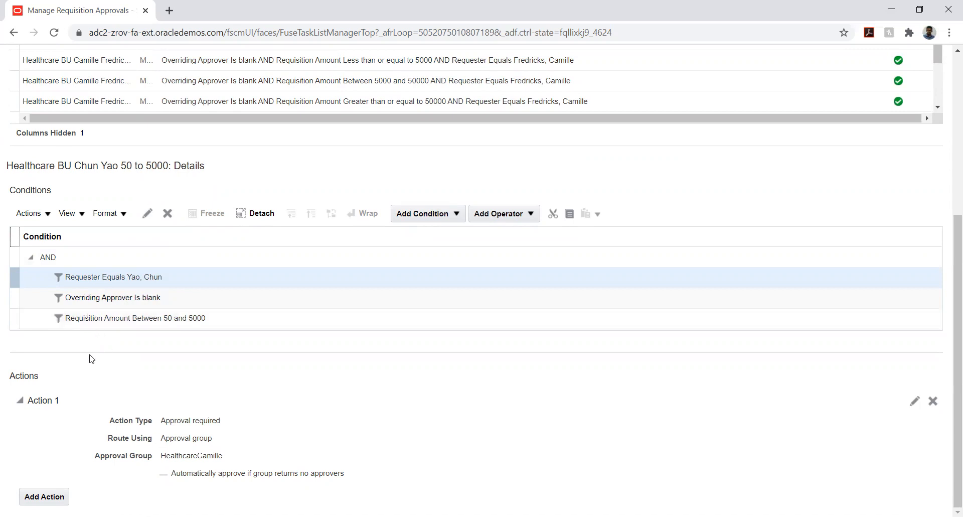
click(83, 321)
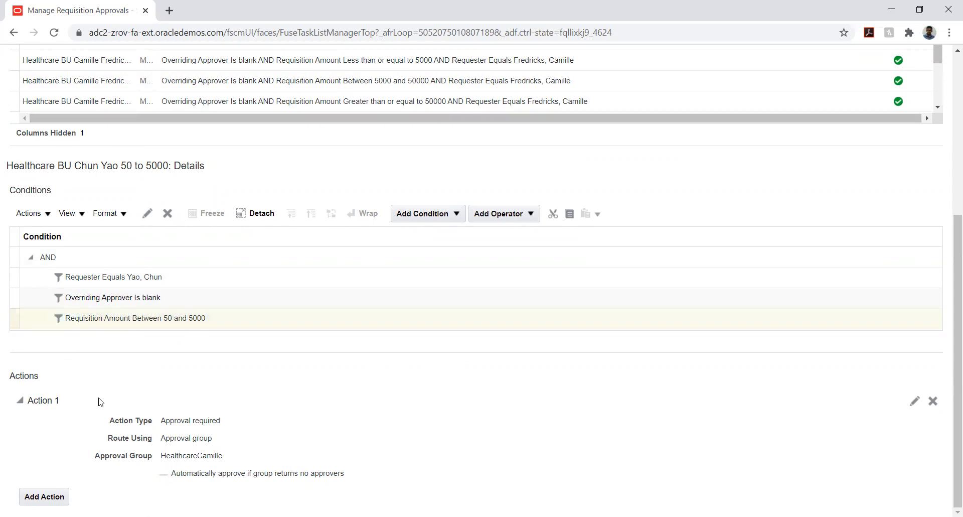
scroll(512, 404, up, 5)
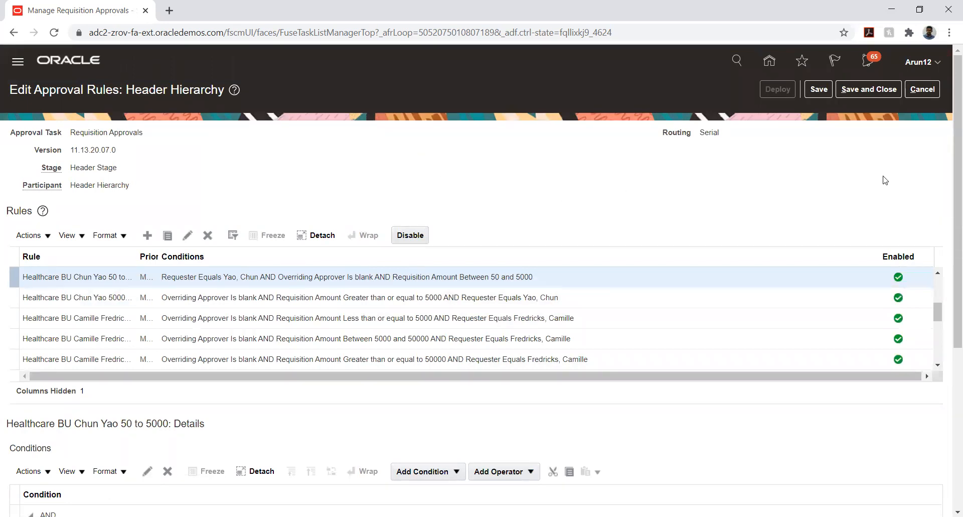
Examine the action type, routing method and approval group of the Healthcare BU 50 to 5000 rule.
scroll(939, 194, down, 4)
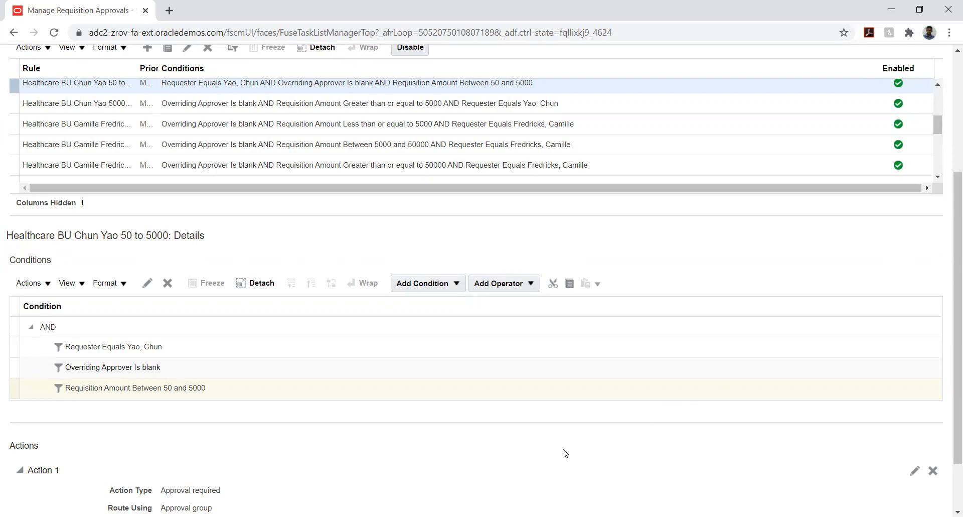
scroll(566, 445, down, 2)
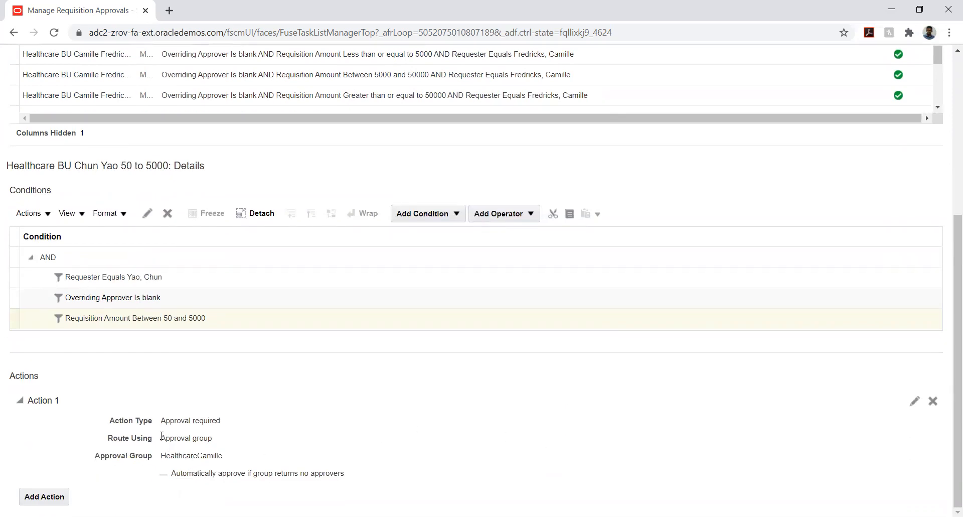
drag(162, 438, 218, 445)
drag(163, 419, 223, 424)
click(323, 404)
scroll(362, 368, up, 2)
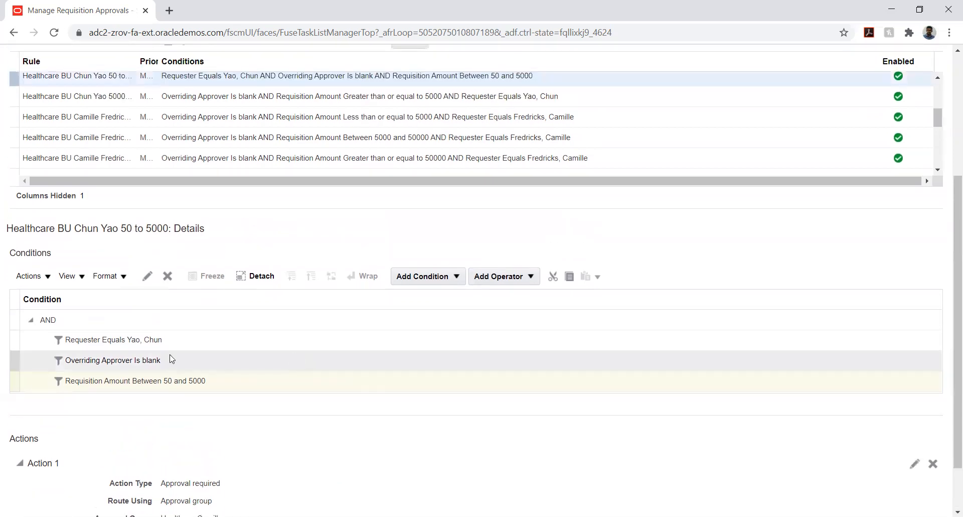
scroll(82, 441, down, 2)
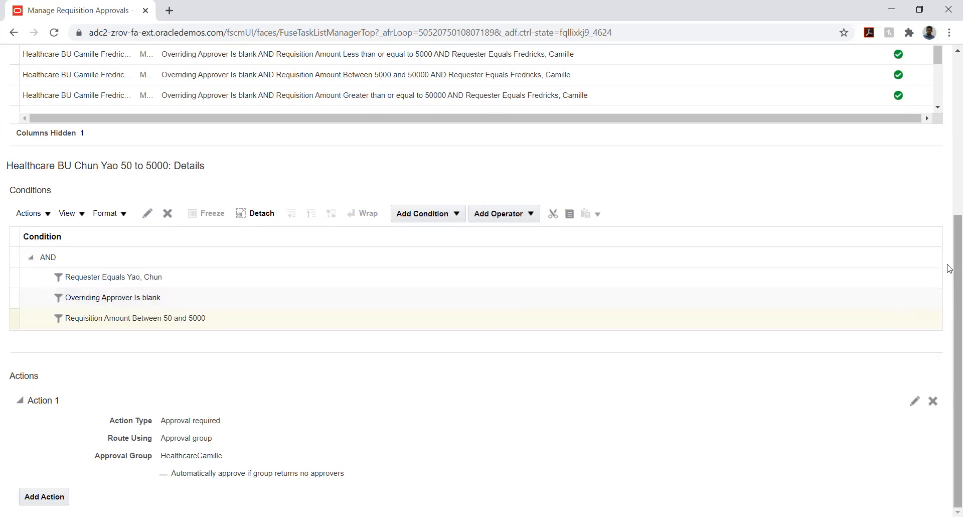
Create a rule named TATA in the Header Hierarchy rules, with TATA as its description and Medium priority.
scroll(949, 244, up, 3)
scroll(950, 243, up, 2)
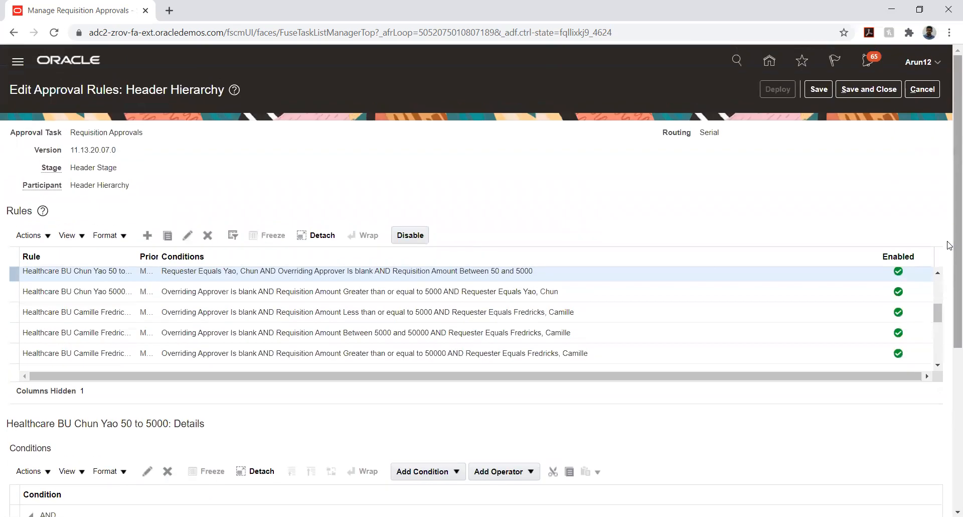
click(148, 237)
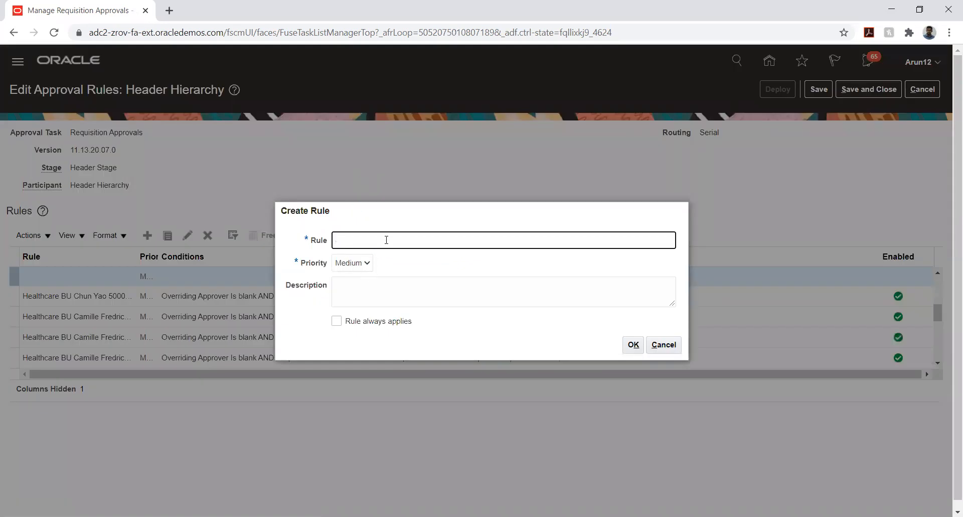
text(TATA)
click(382, 289)
text(TATA)
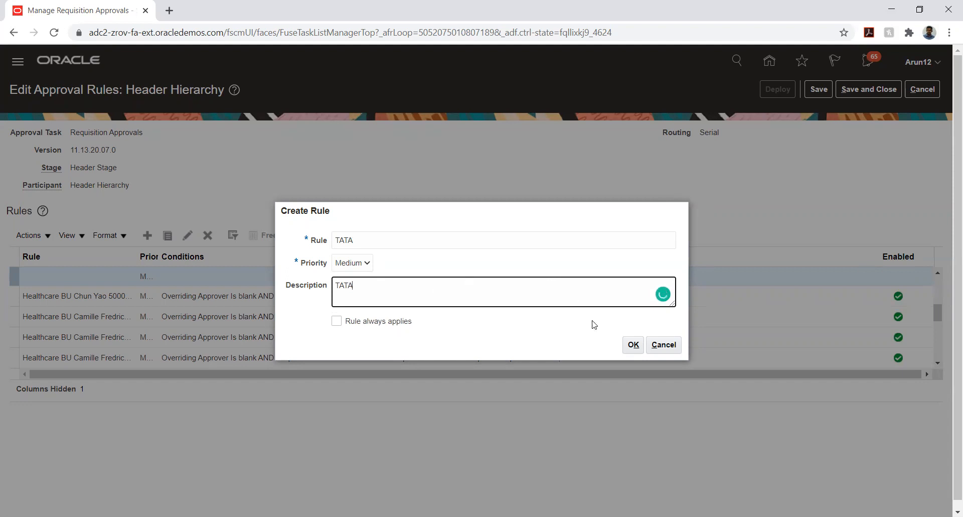
click(631, 346)
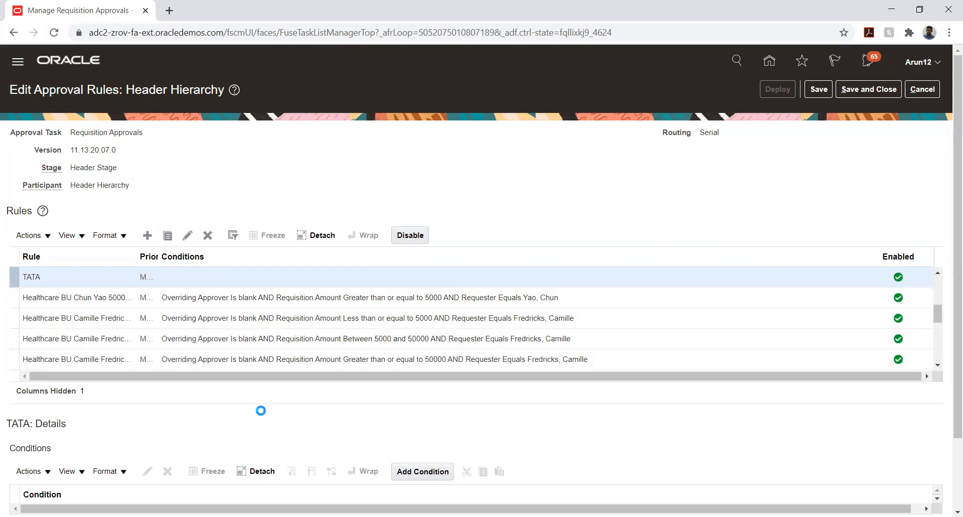
Start a condition for the TATA rule and choose Distribution Amount from the searched attribute list.
scroll(257, 411, down, 2)
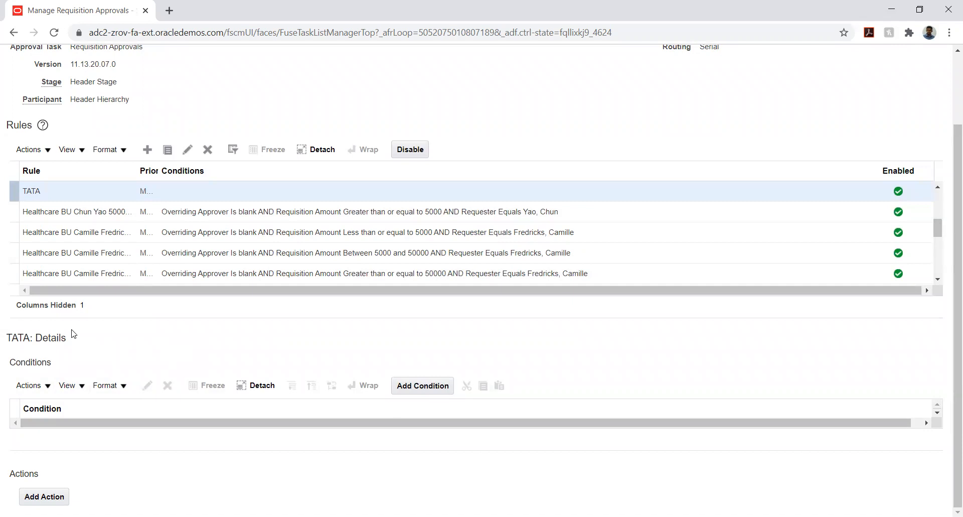
scroll(348, 317, up, 2)
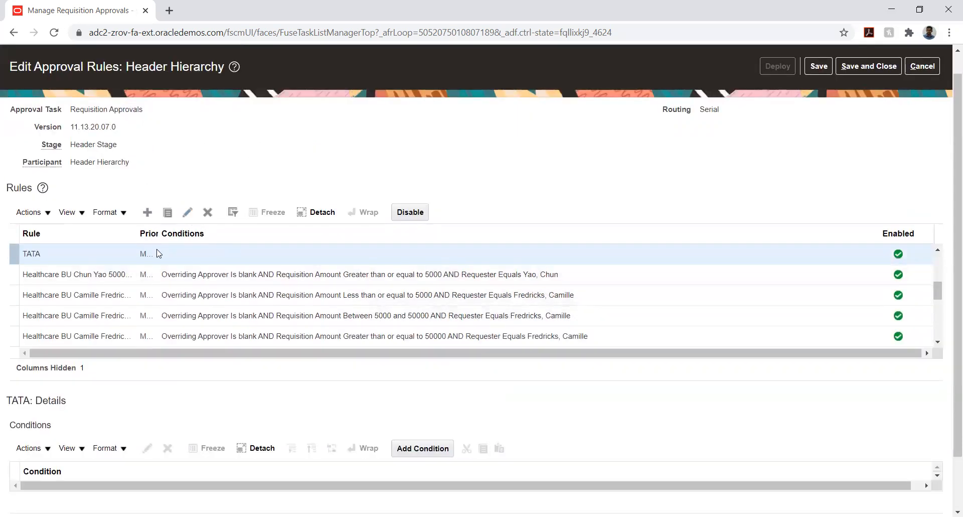
scroll(210, 369, down, 2)
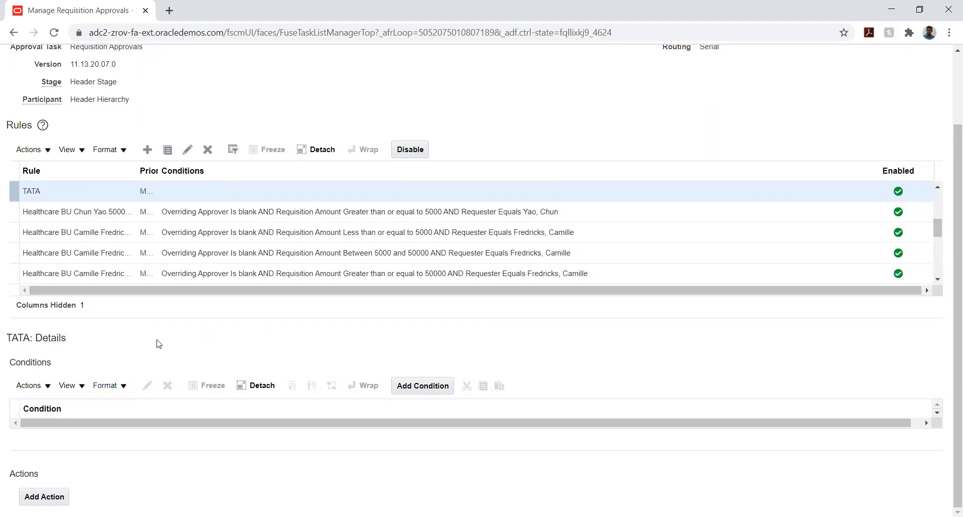
click(419, 386)
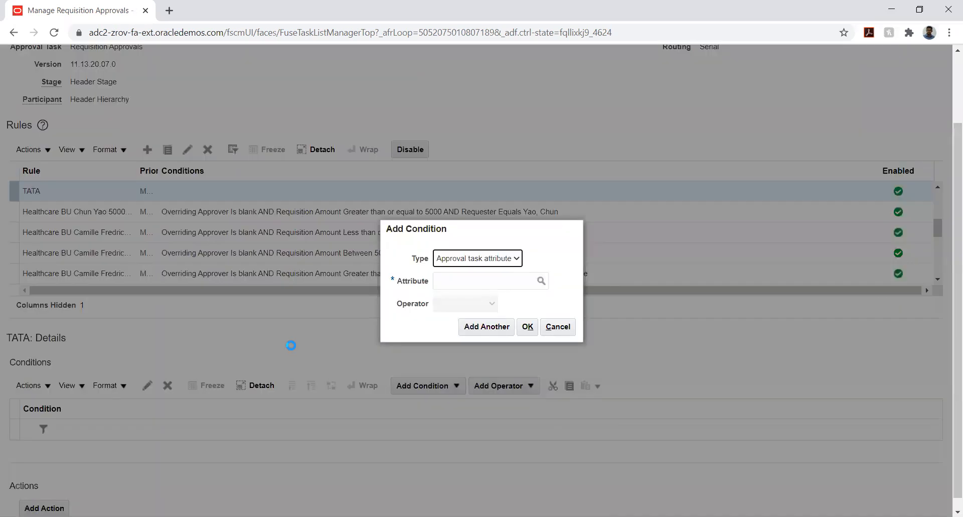
click(491, 280)
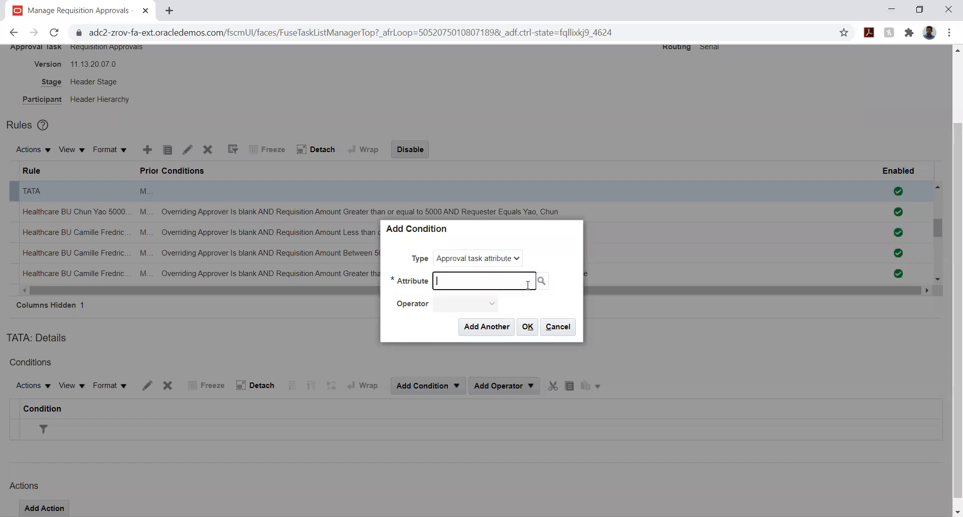
click(542, 286)
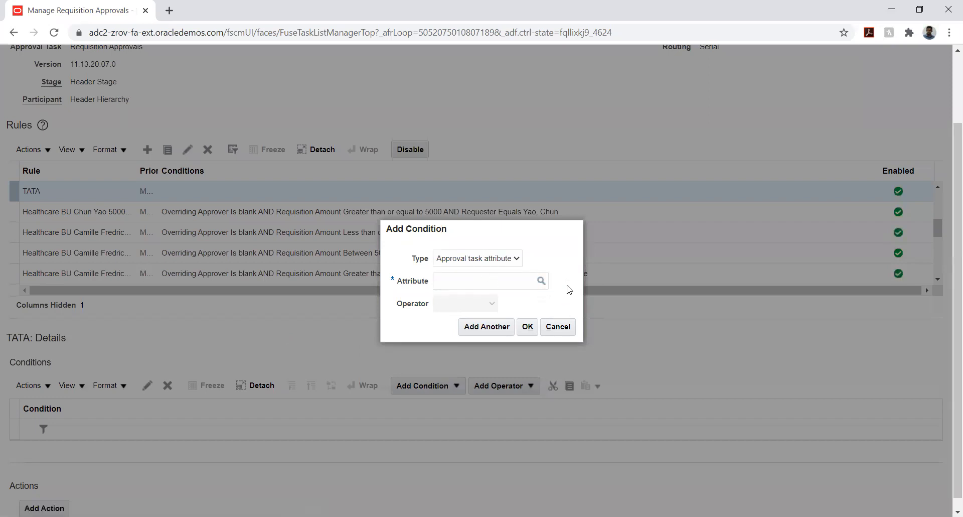
click(583, 294)
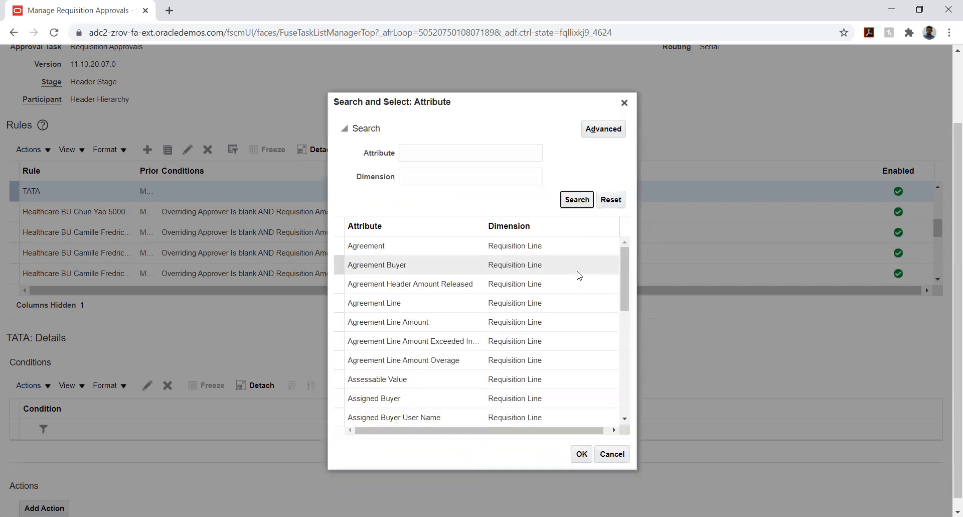
scroll(554, 294, down, 6)
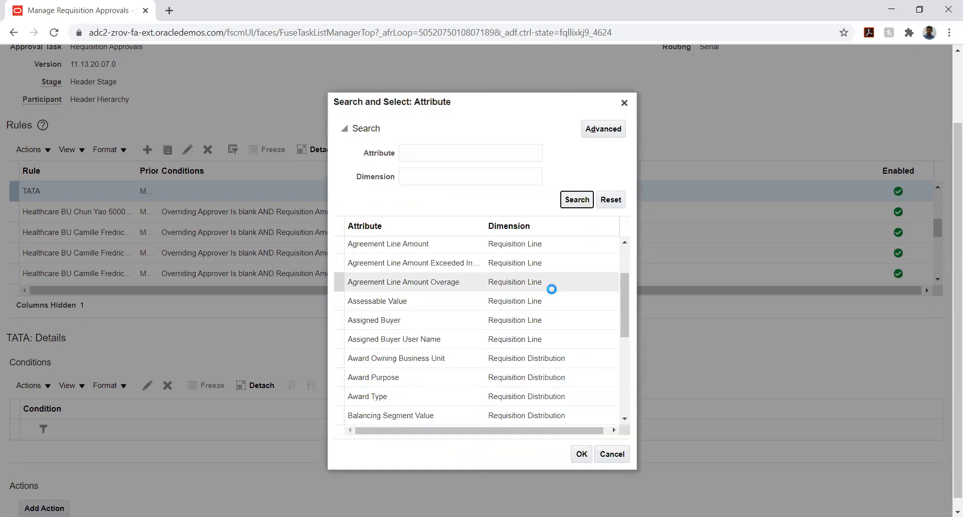
scroll(551, 292, down, 10)
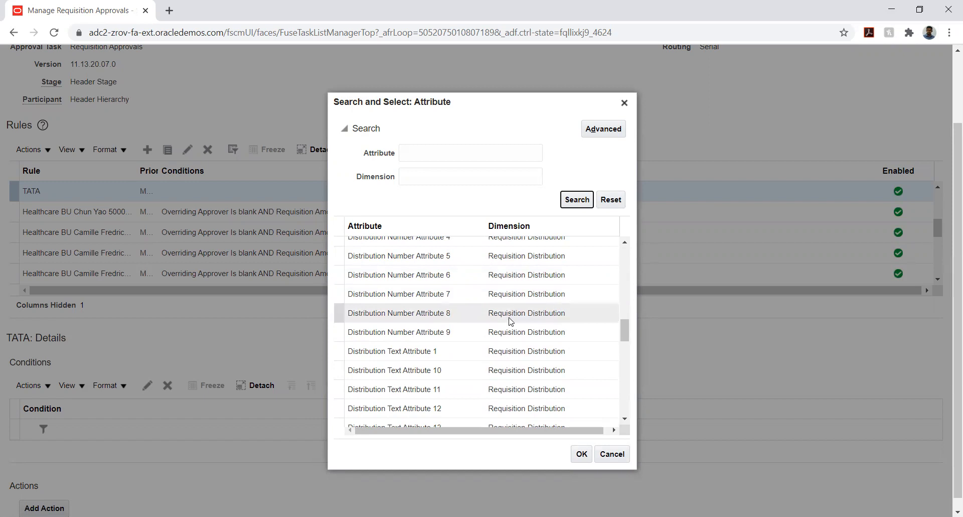
scroll(510, 321, up, 5)
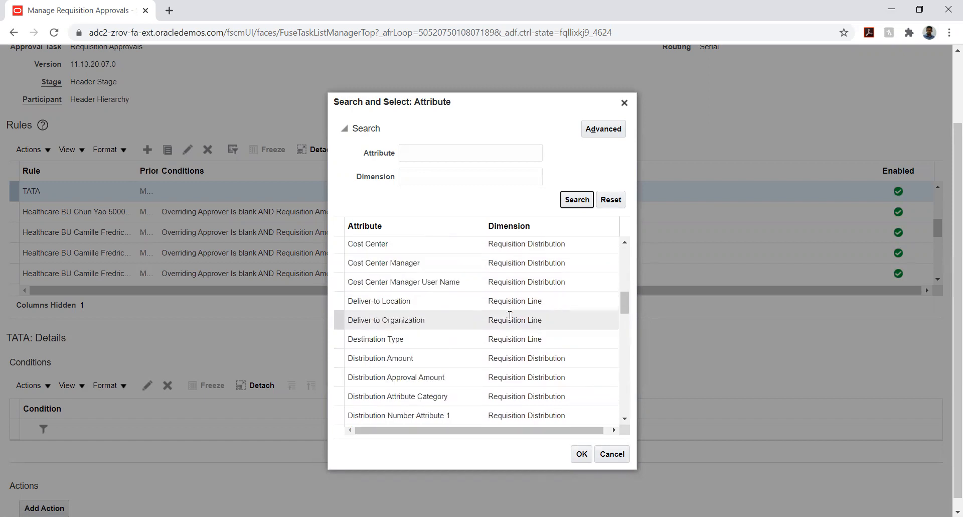
click(426, 362)
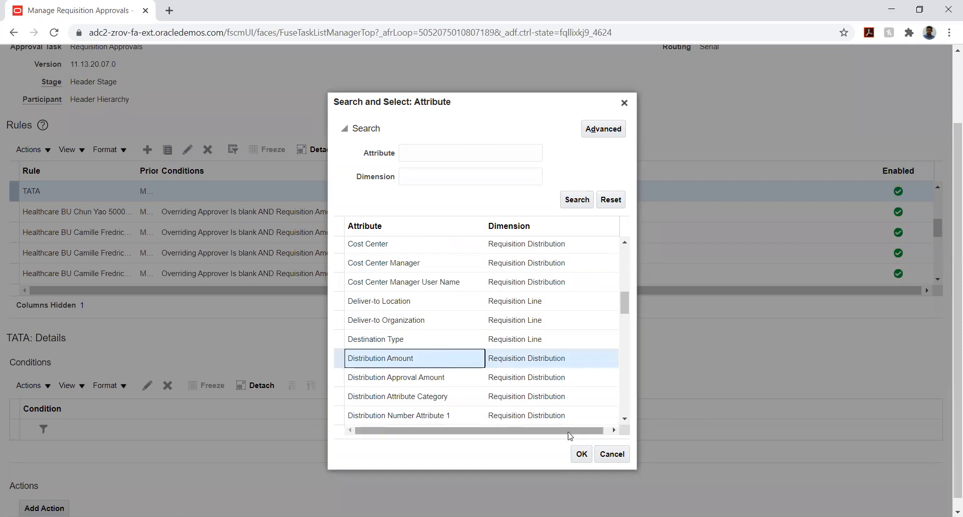
click(580, 454)
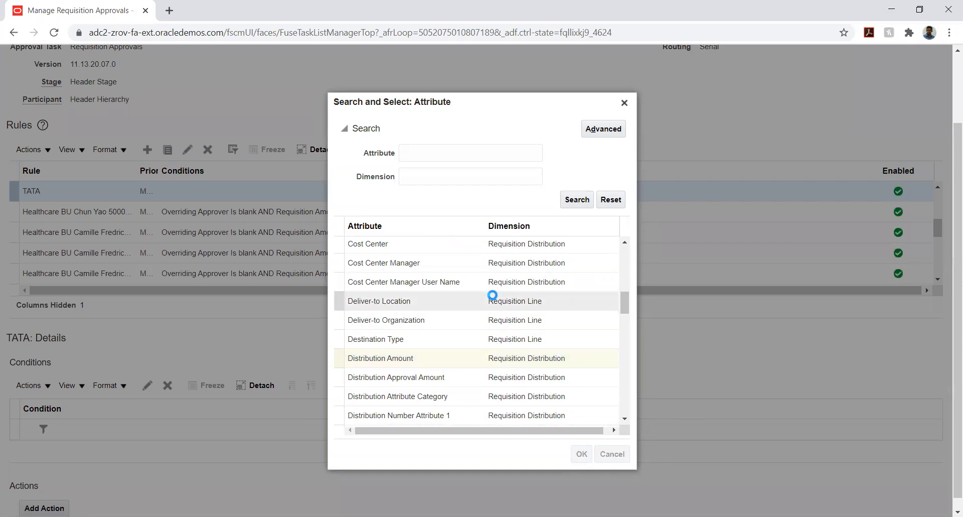
Complete the Distribution Amount condition with the Less than operator and a value of 1,000.
click(470, 329)
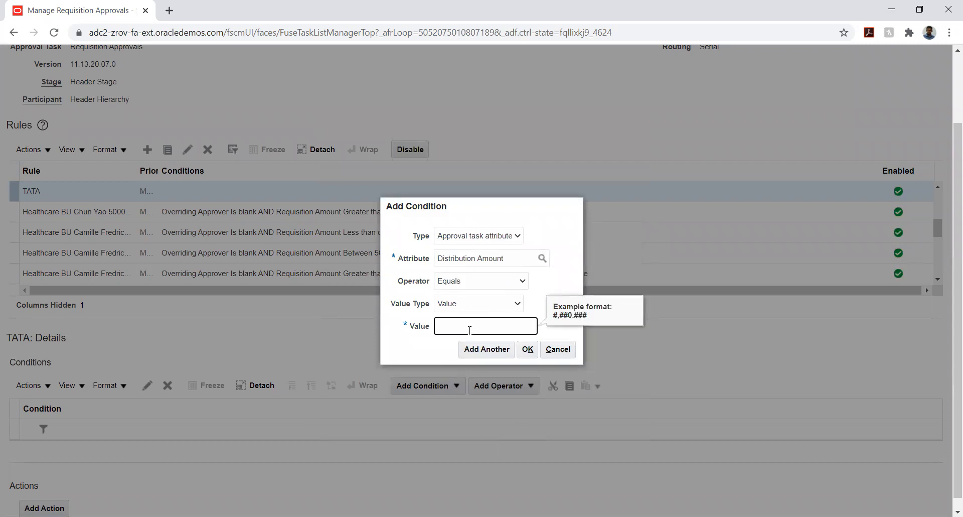
text(1000)
click(466, 286)
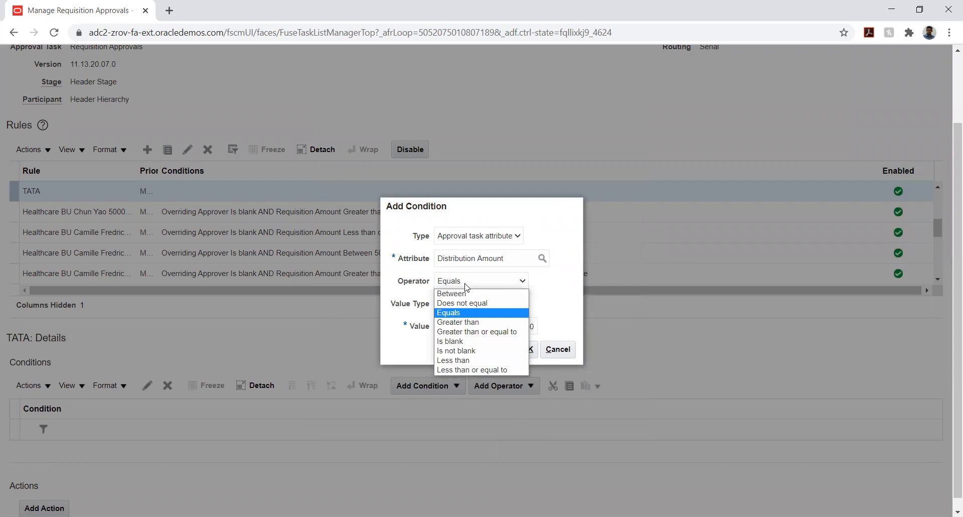
click(478, 357)
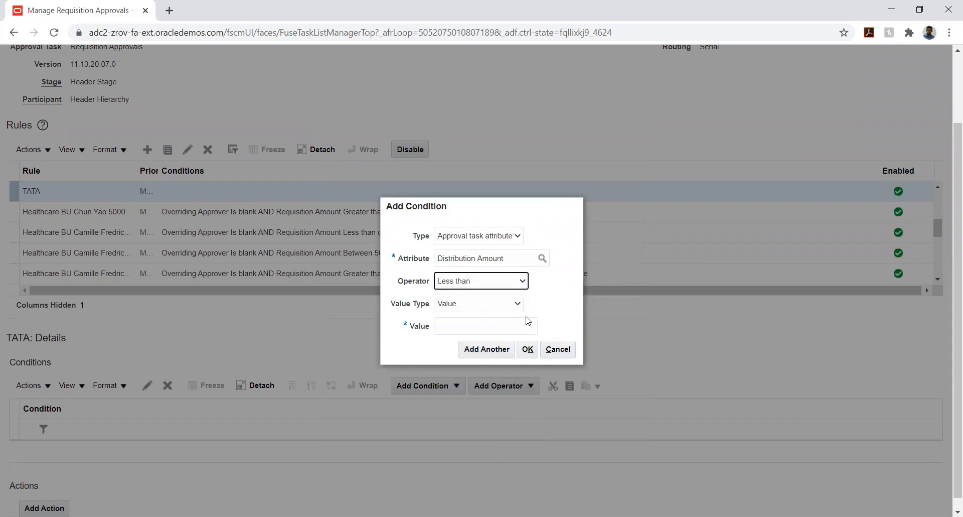
click(505, 333)
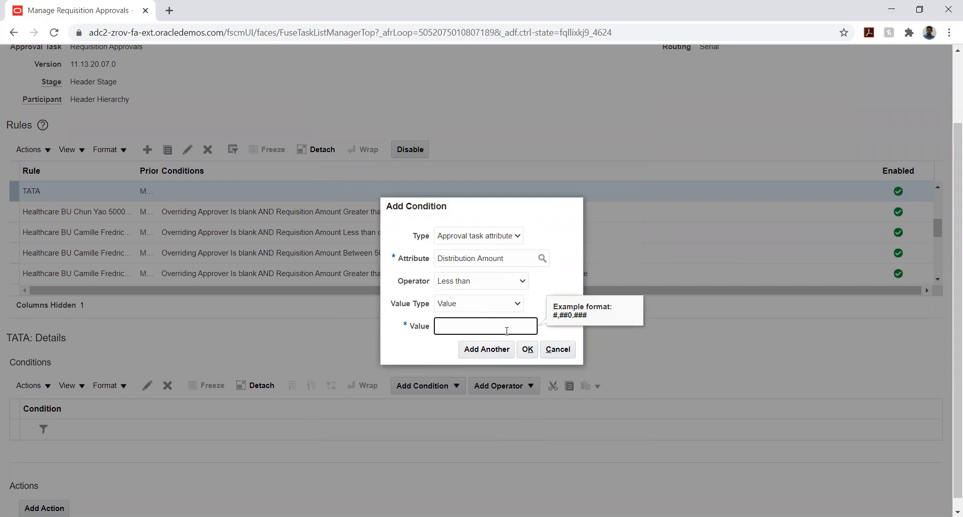
text(1,000)
key(Tab)
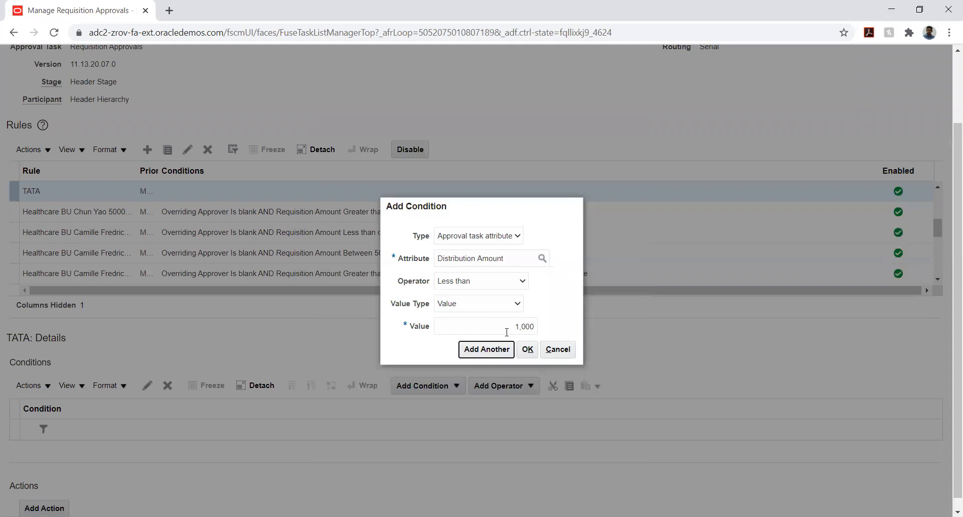
click(527, 348)
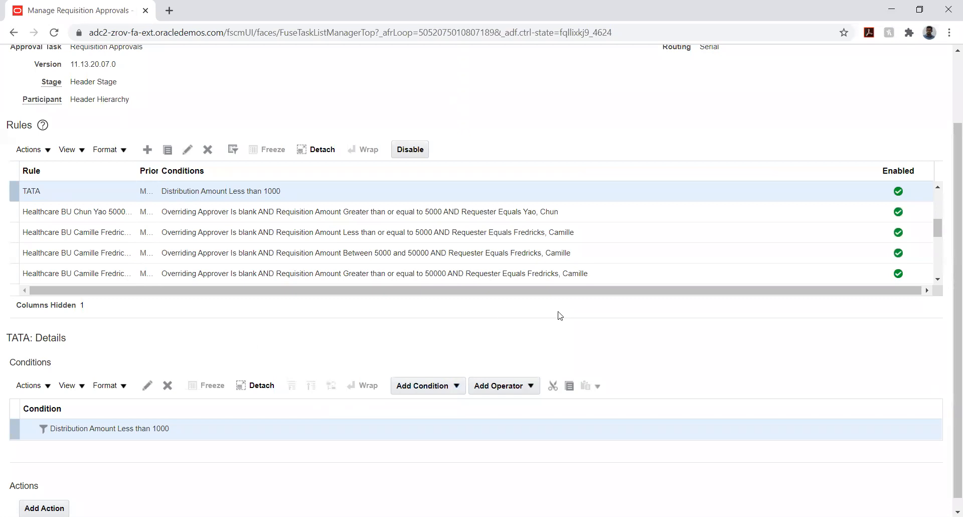
Add a second condition below the Distribution Amount one, using the Assigned Buyer attribute.
scroll(945, 329, down, 1)
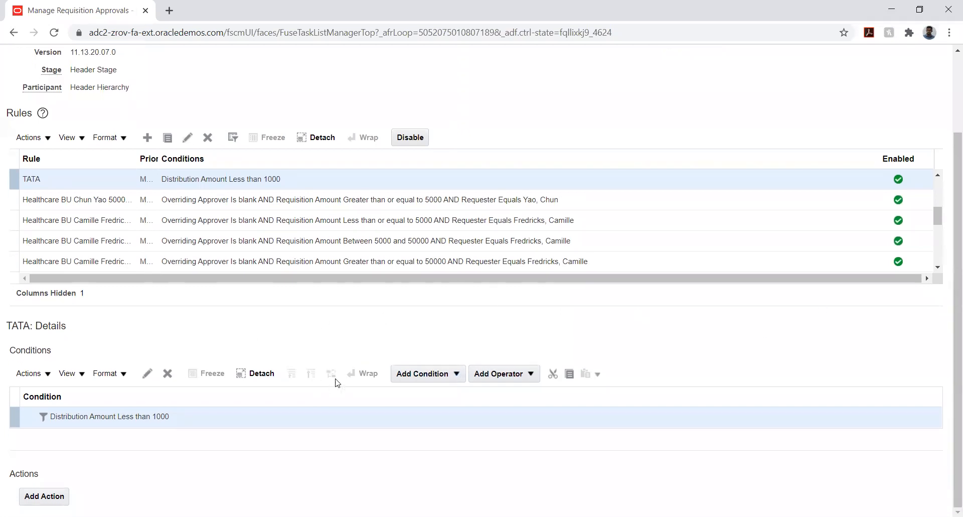
click(452, 376)
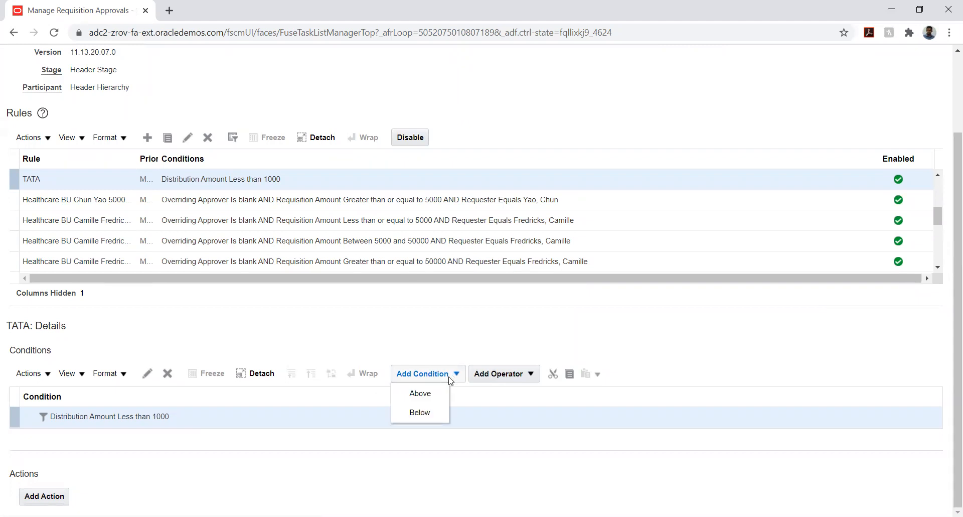
click(426, 412)
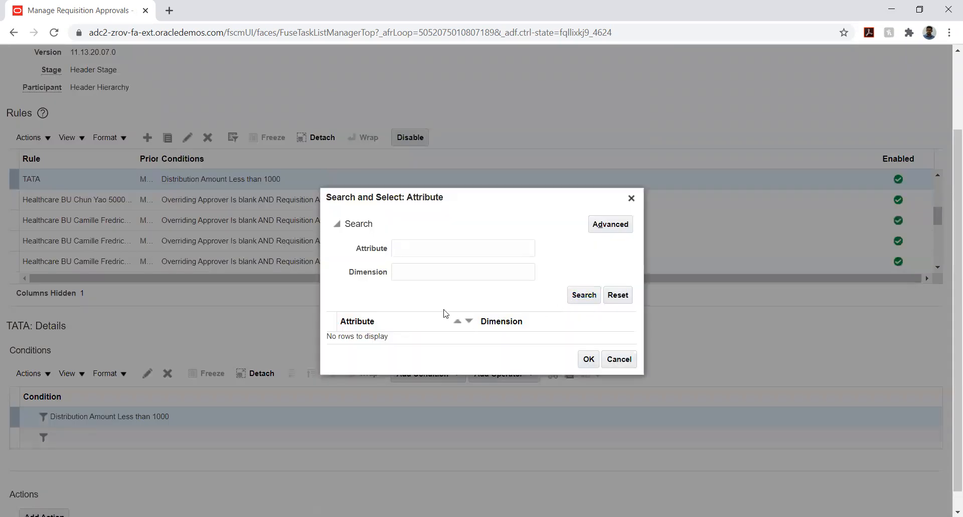
click(585, 295)
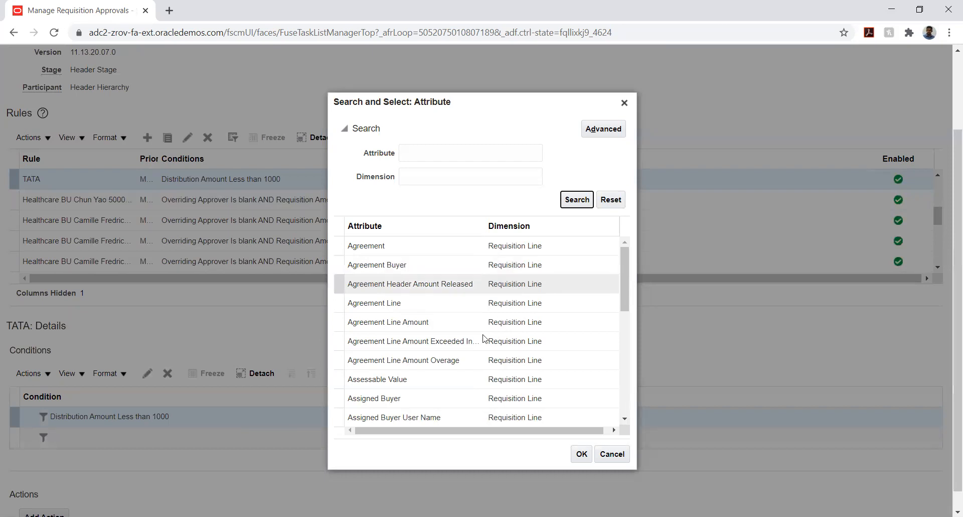
click(438, 399)
scroll(476, 303, down, 2)
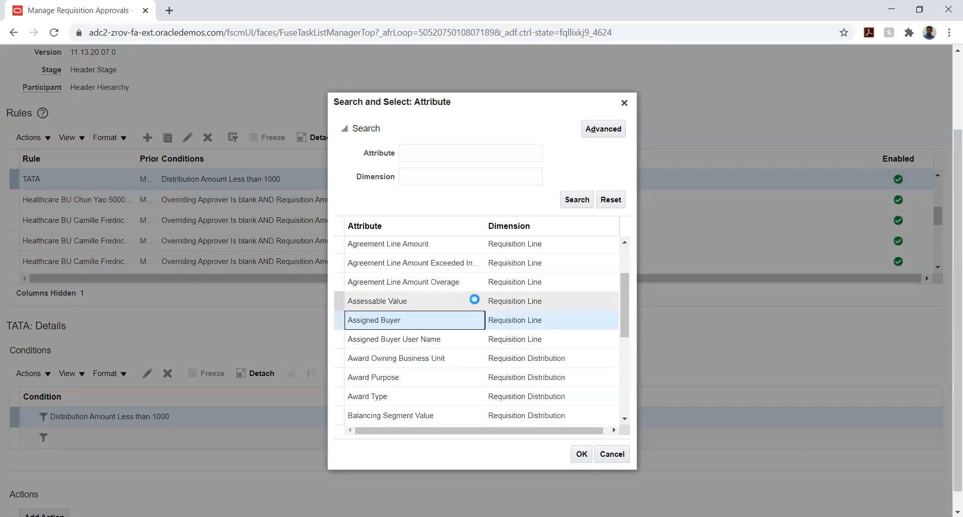
scroll(475, 299, down, 4)
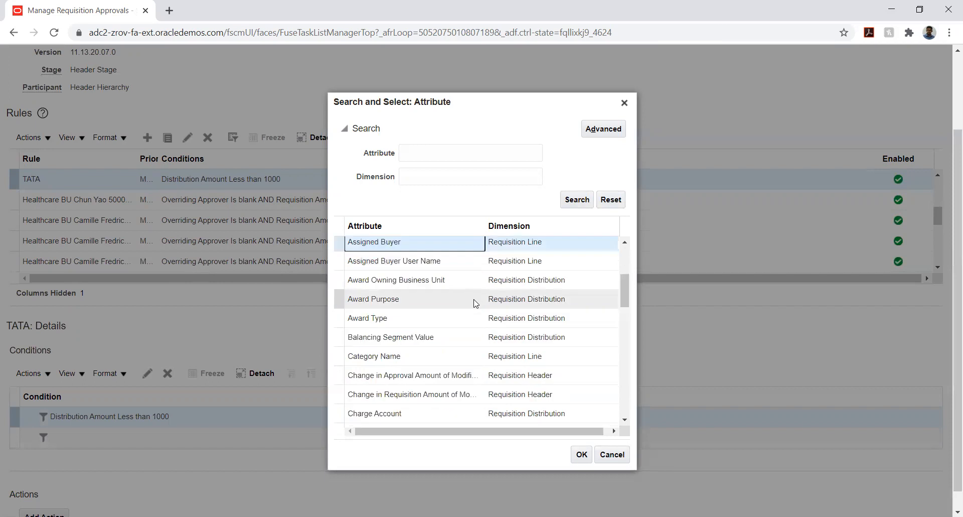
scroll(475, 300, down, 2)
scroll(474, 301, down, 10)
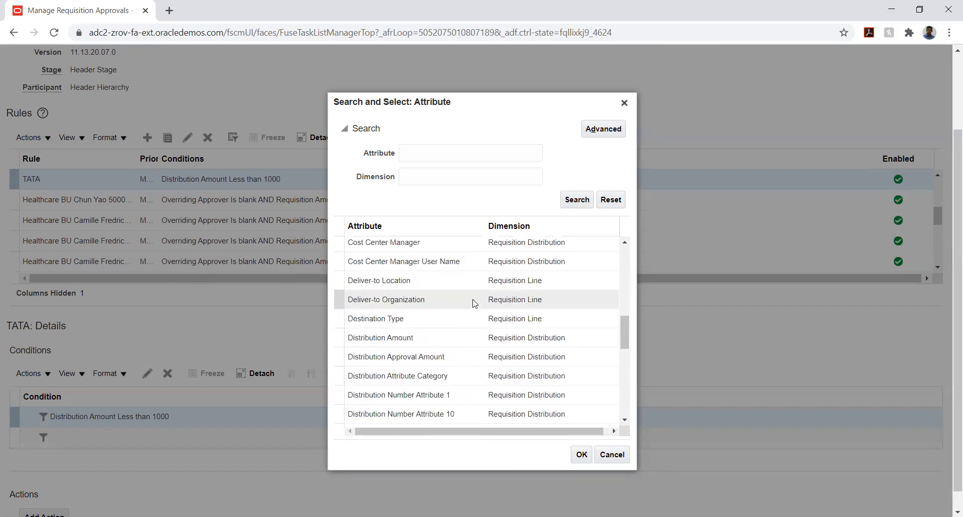
scroll(471, 304, up, 2)
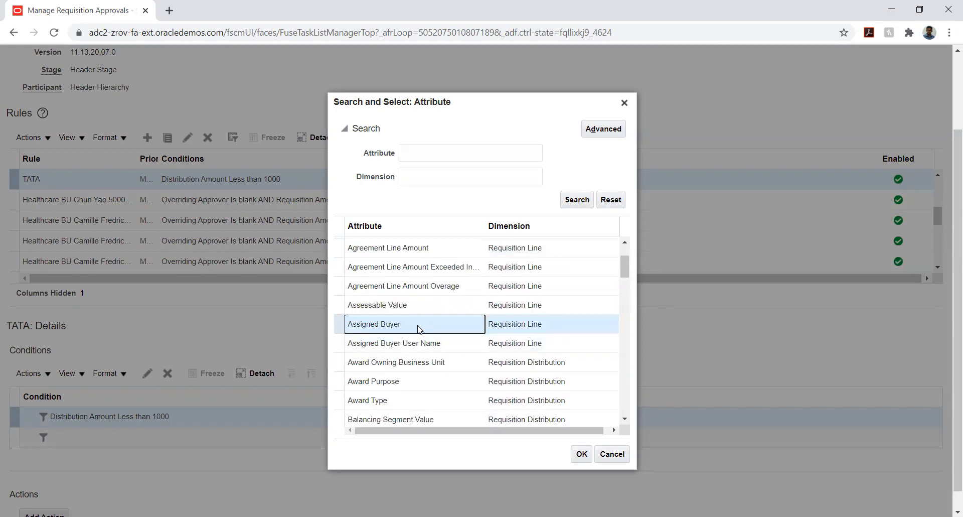
click(580, 454)
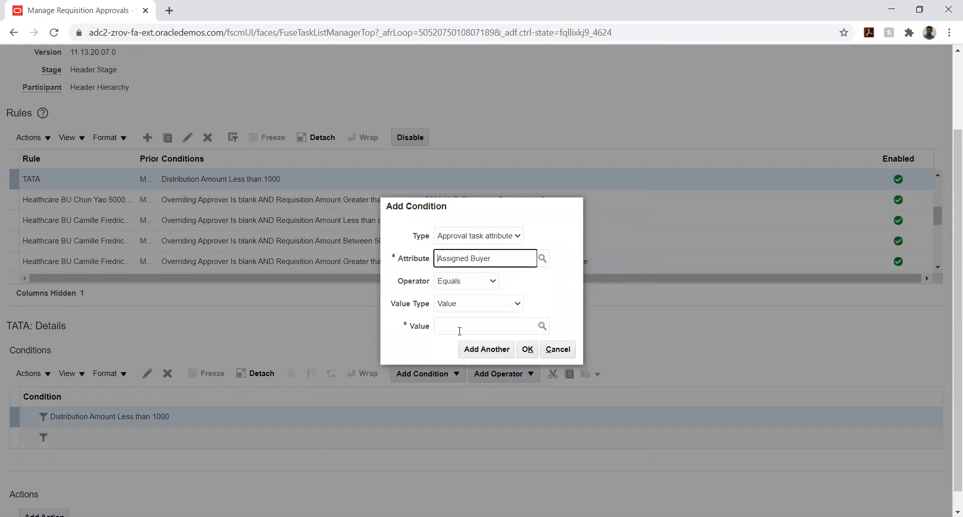
Complete the Assigned Buyer condition so that it equals the signed-in user's name.
click(458, 329)
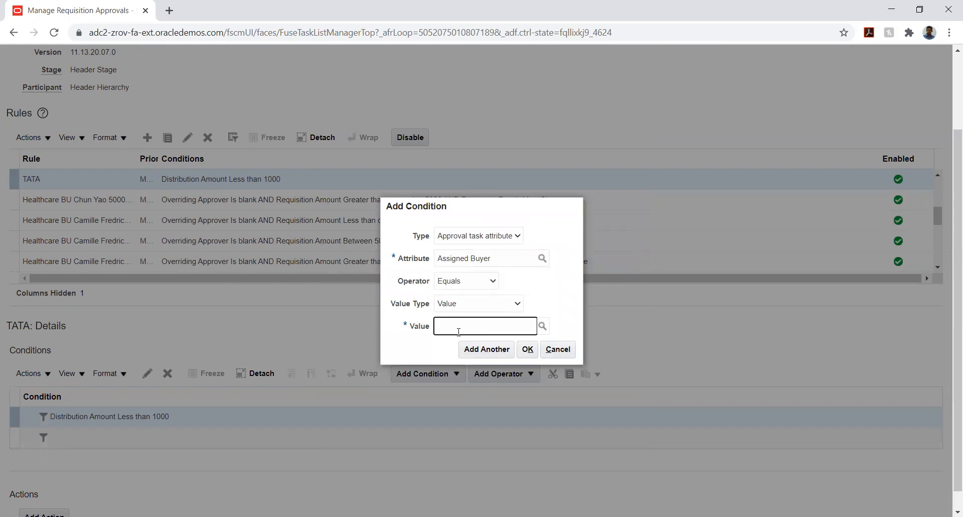
text(Arun)
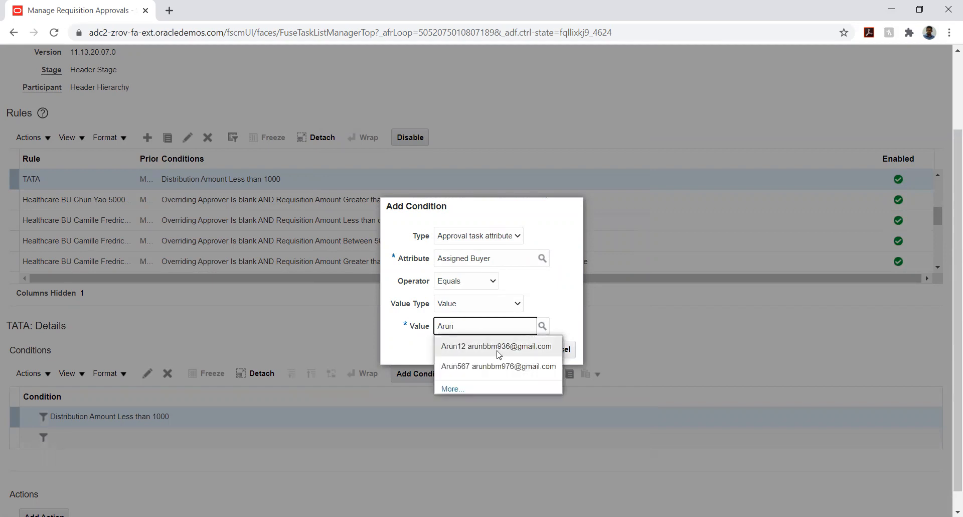
click(459, 346)
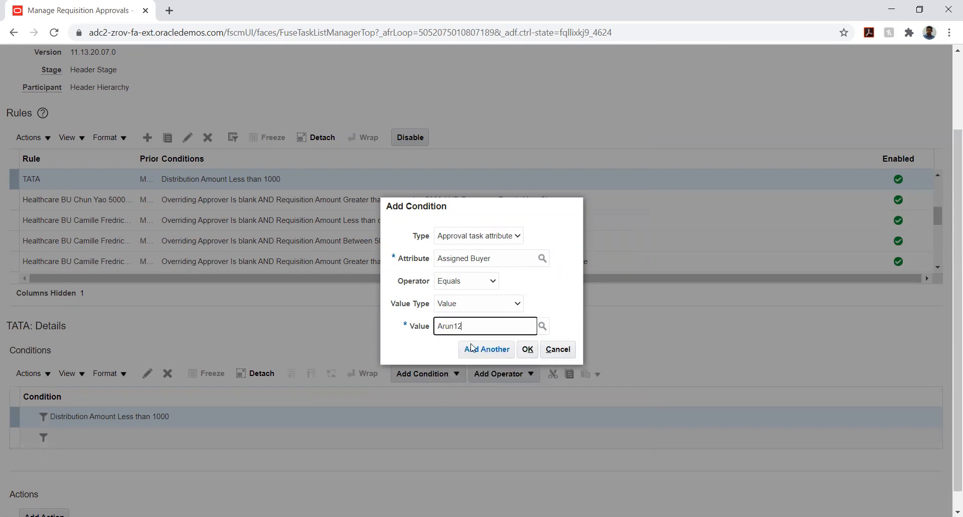
click(528, 351)
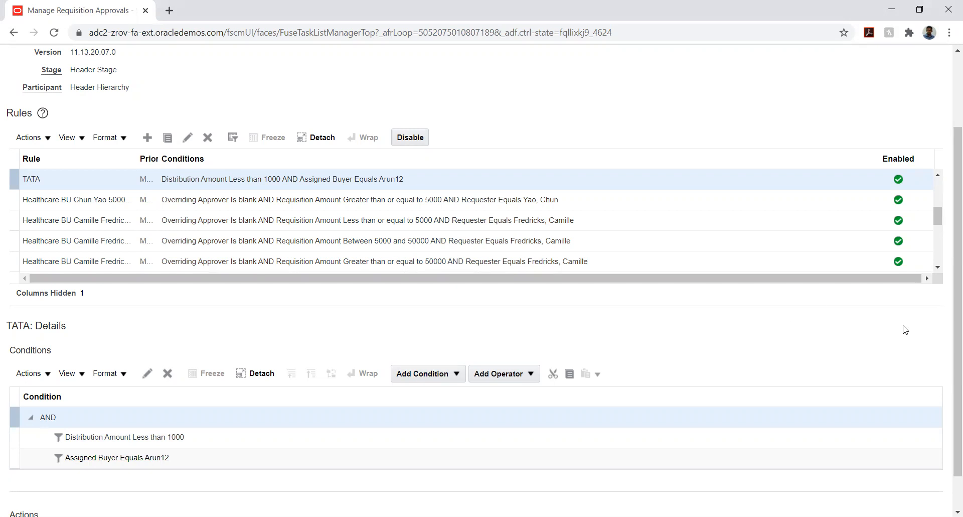
Add an action to the TATA rule with the Automatic action type and the outcome set to Approved.
drag(954, 325, 954, 330)
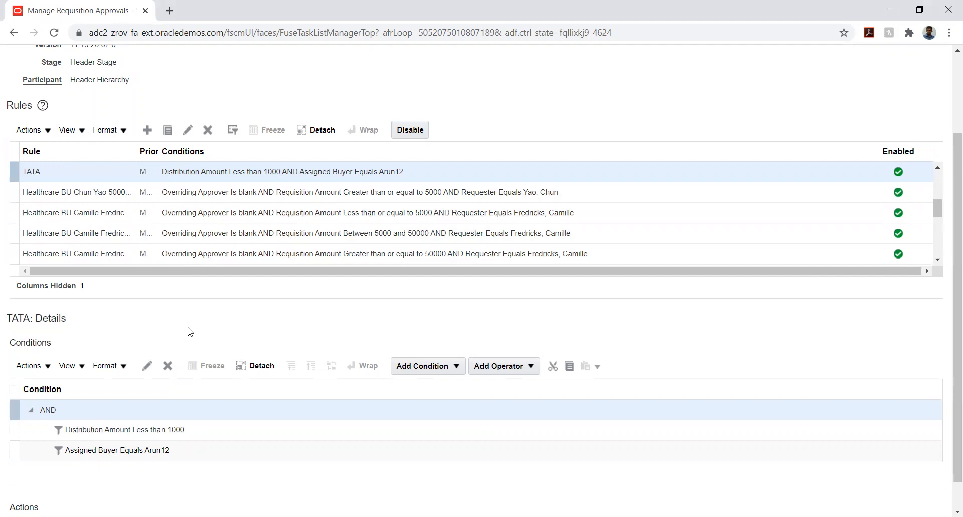
scroll(3, 322, down, 1)
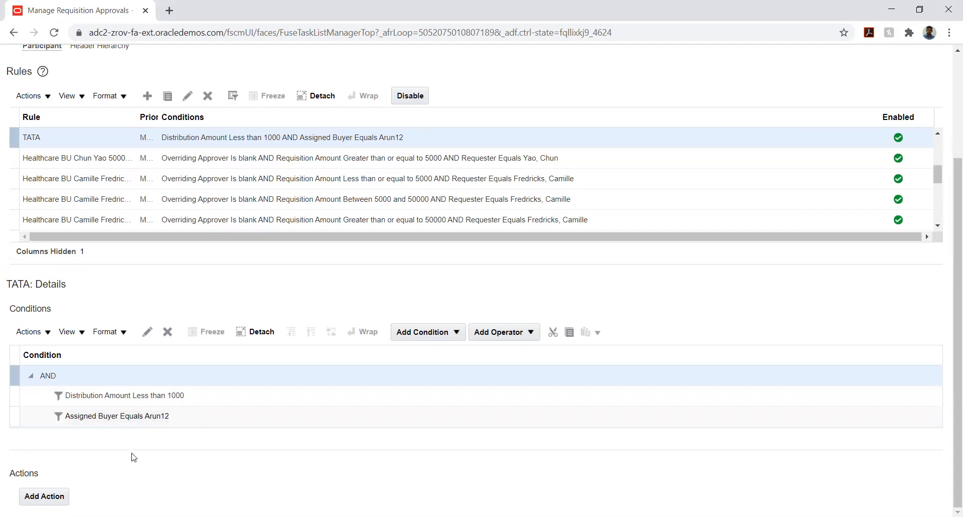
click(65, 496)
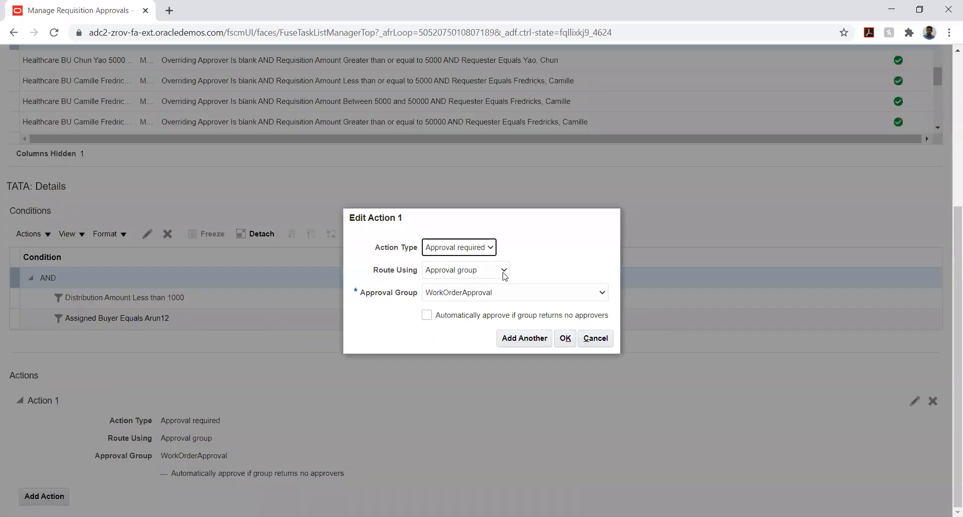
click(477, 250)
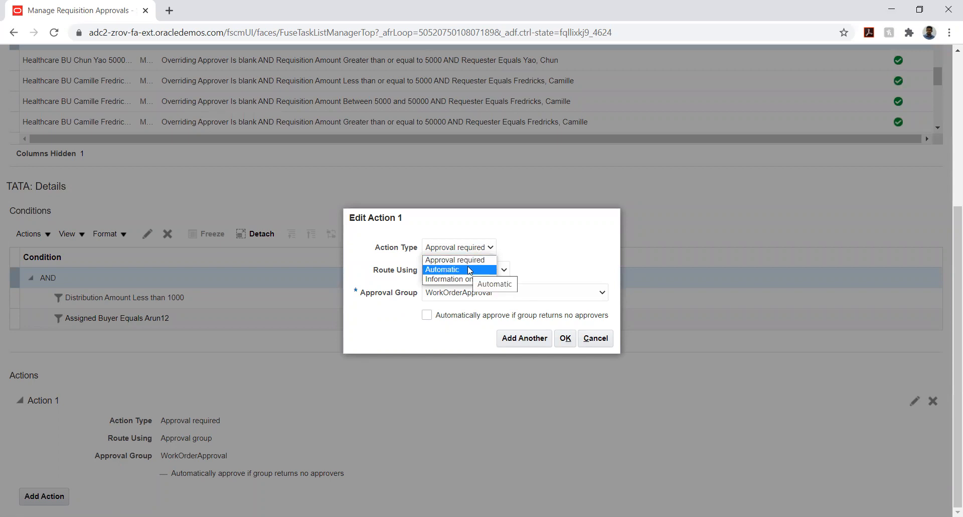
click(466, 269)
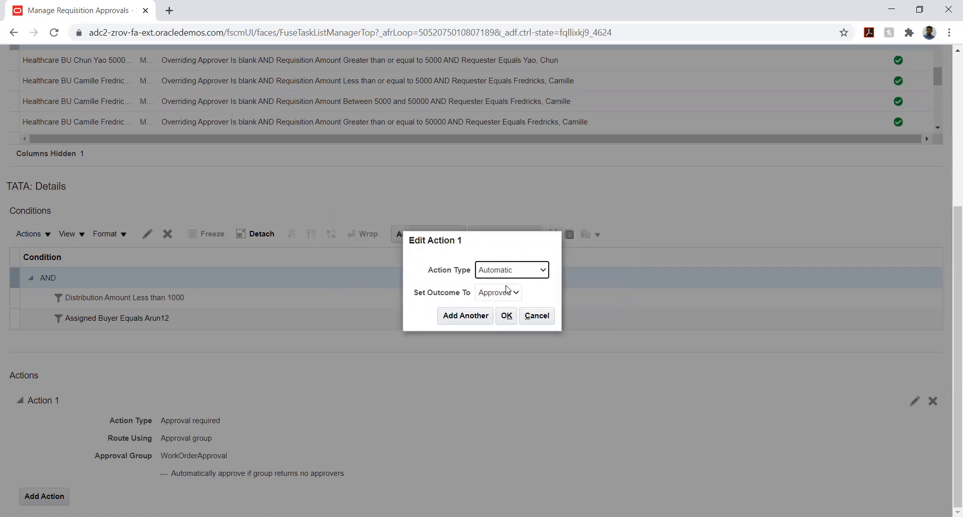
click(501, 296)
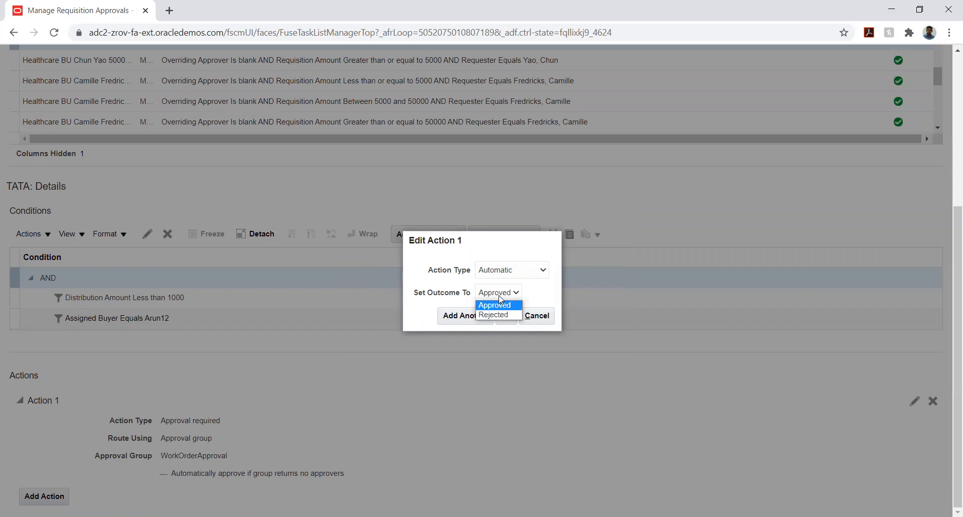
click(535, 287)
click(505, 317)
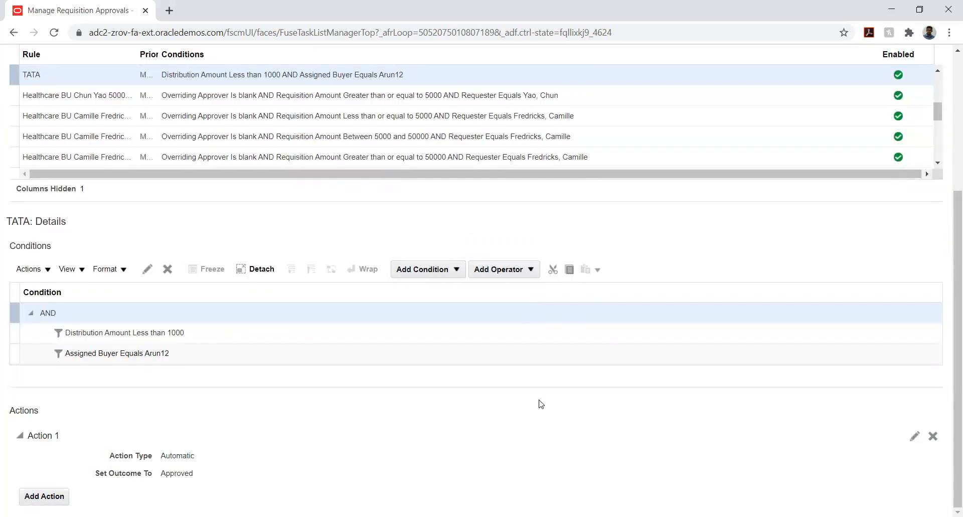
Save the Header Hierarchy approval rules and close the rule editor.
drag(950, 351, 948, 390)
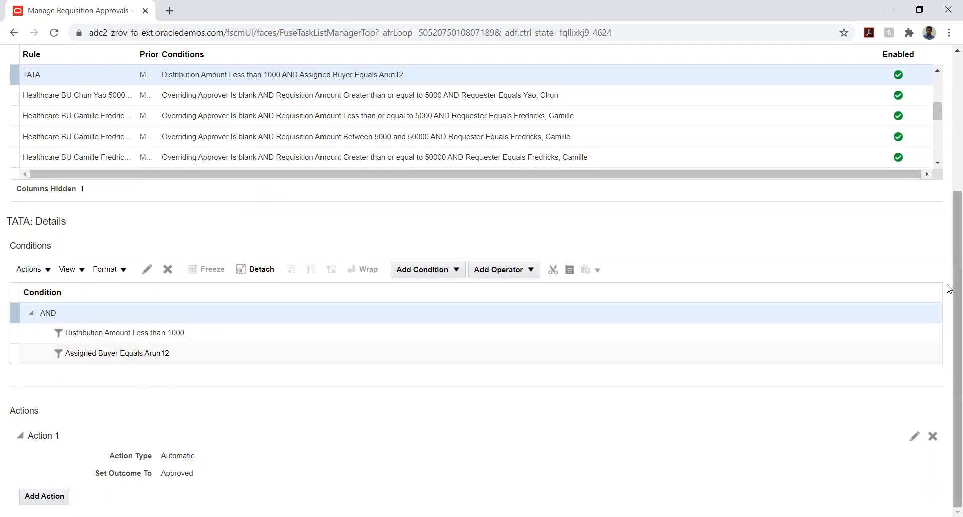
scroll(949, 250, up, 3)
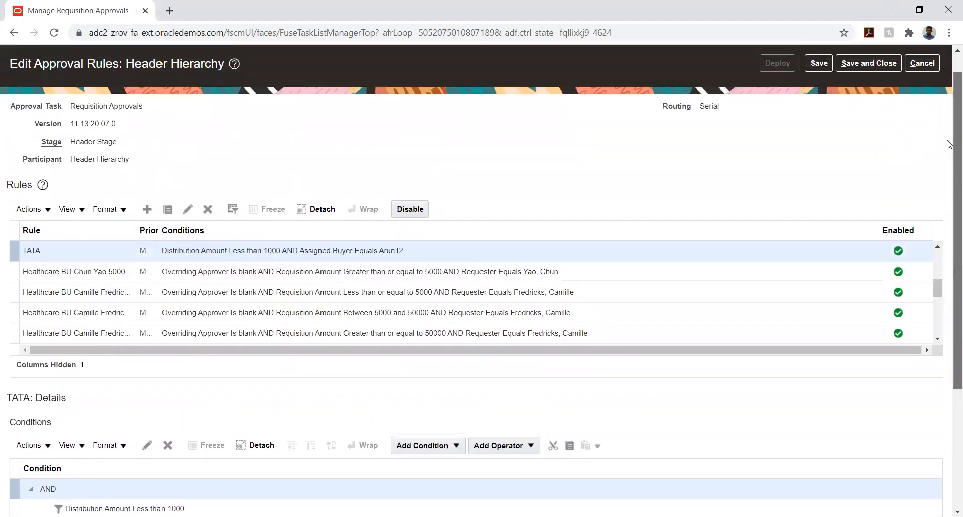
scroll(949, 144, up, 1)
click(819, 90)
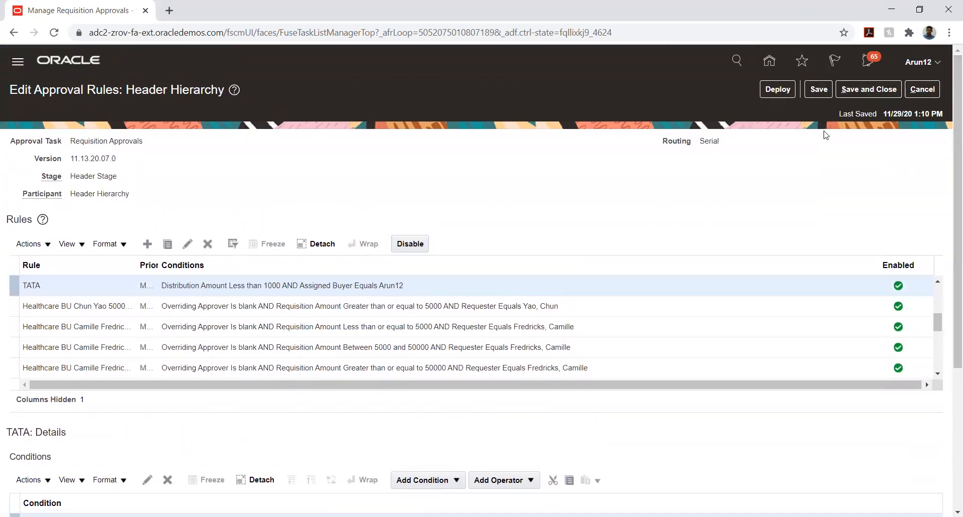
click(851, 91)
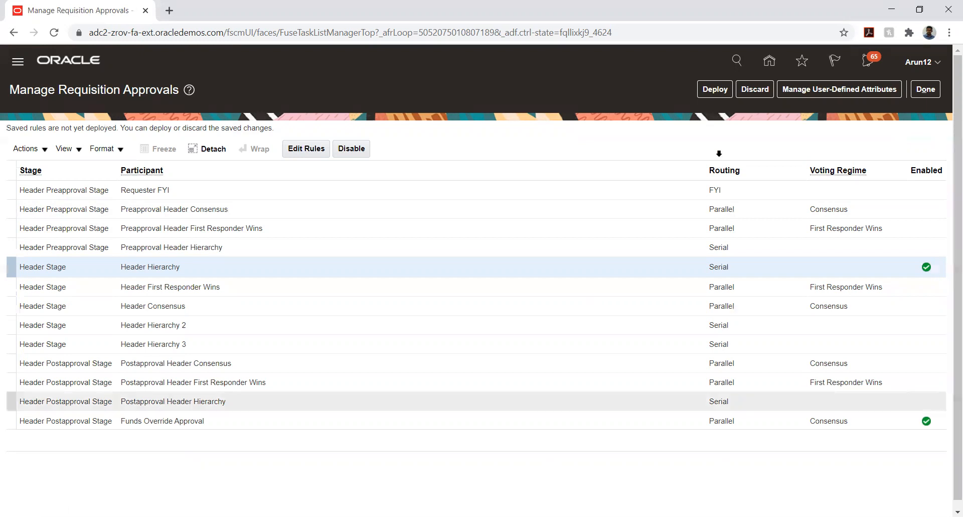
Deploy the saved requisition approval rules and return to the implementation project's task list.
click(715, 94)
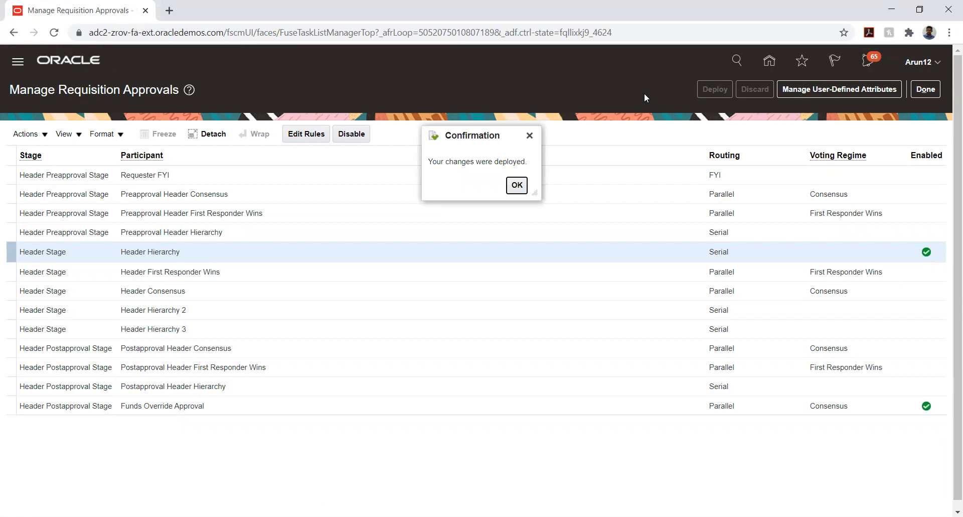
click(515, 186)
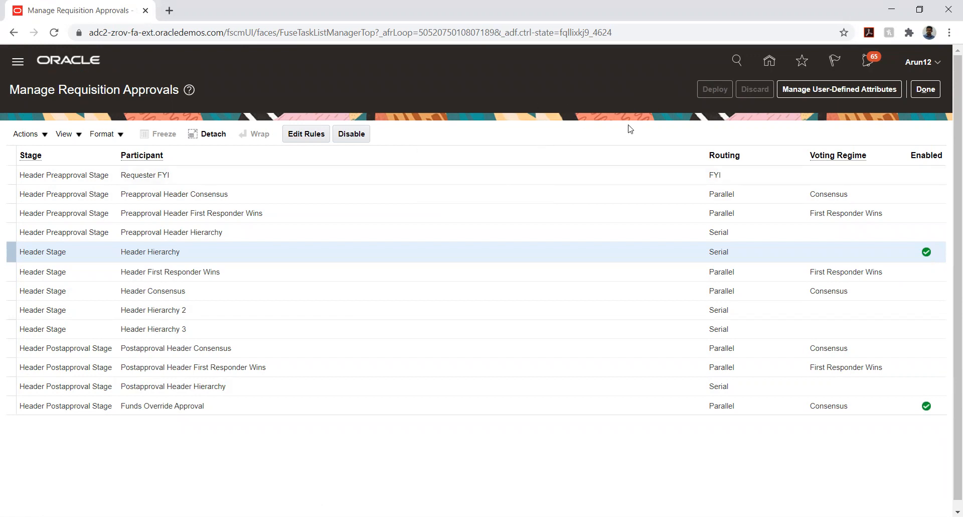
click(924, 92)
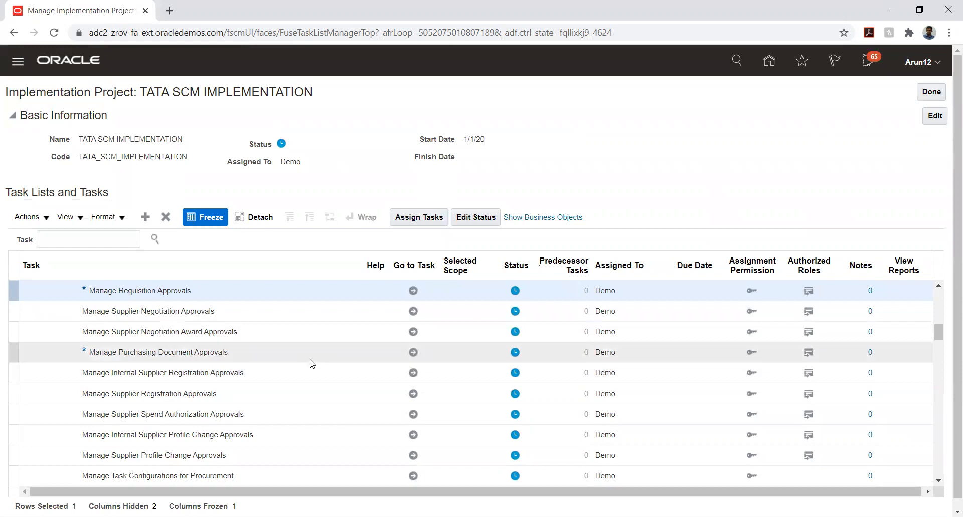
Open the Terms Approval Serial rules under Manage Purchasing Document Approvals and review the conditions and action of Al Fozan PO Auto Approval.
click(413, 354)
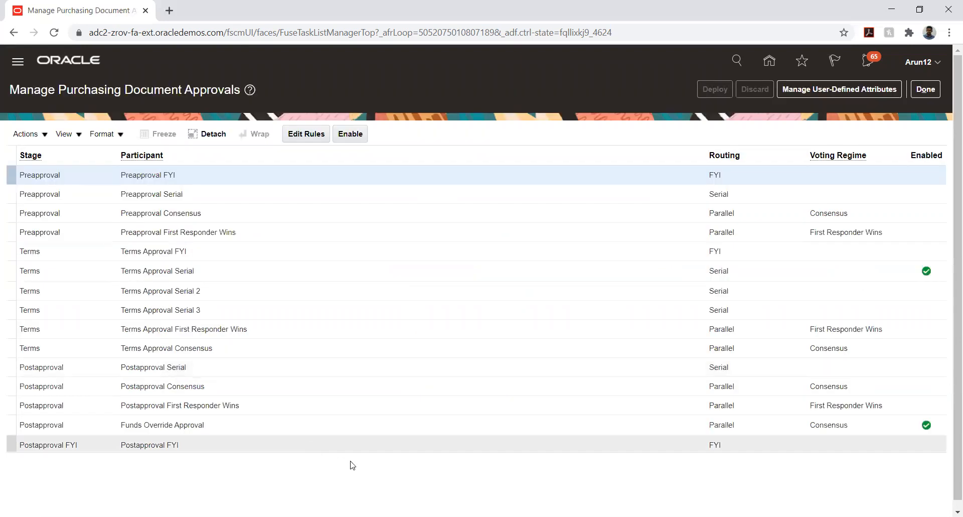
click(492, 270)
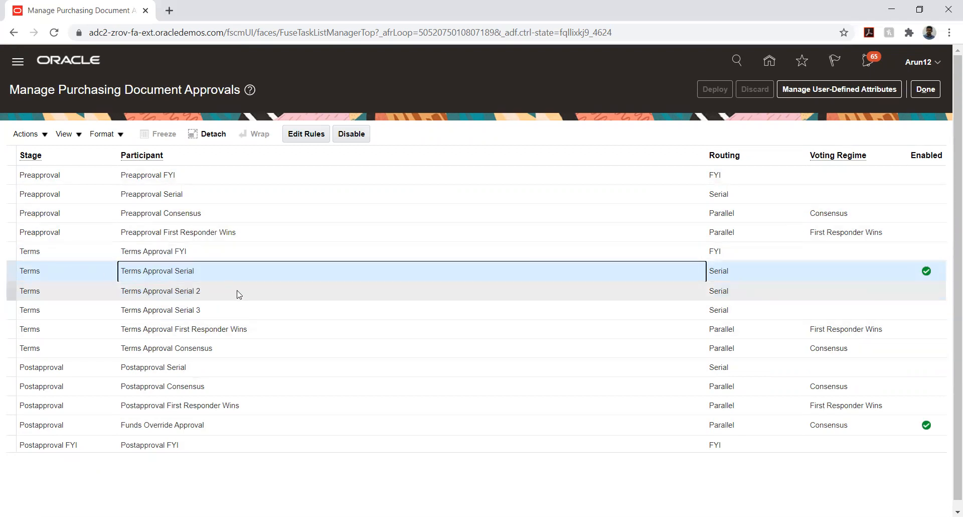
click(301, 138)
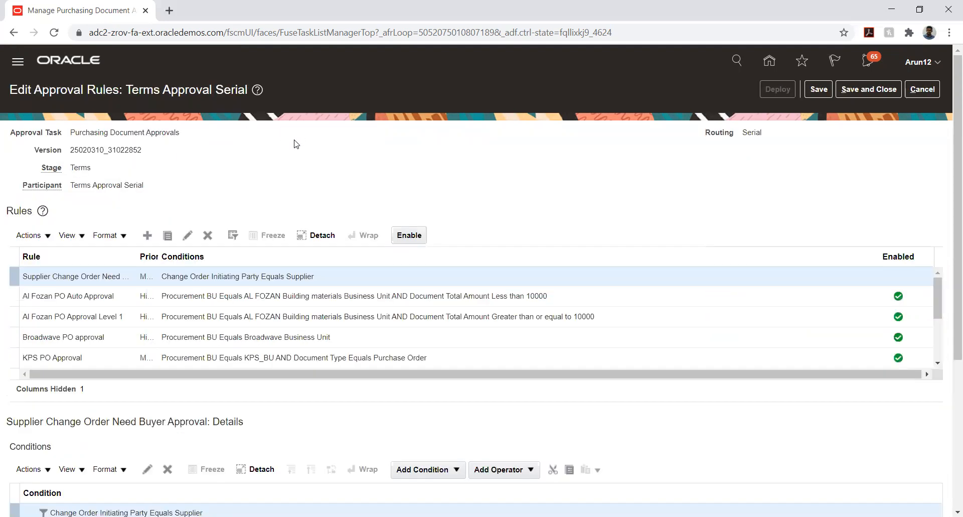
drag(946, 196, 949, 264)
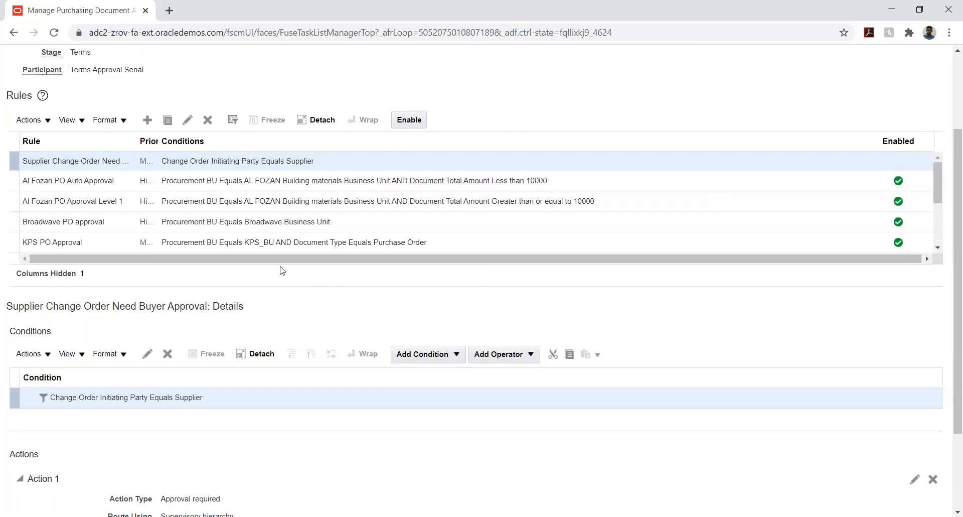
click(123, 182)
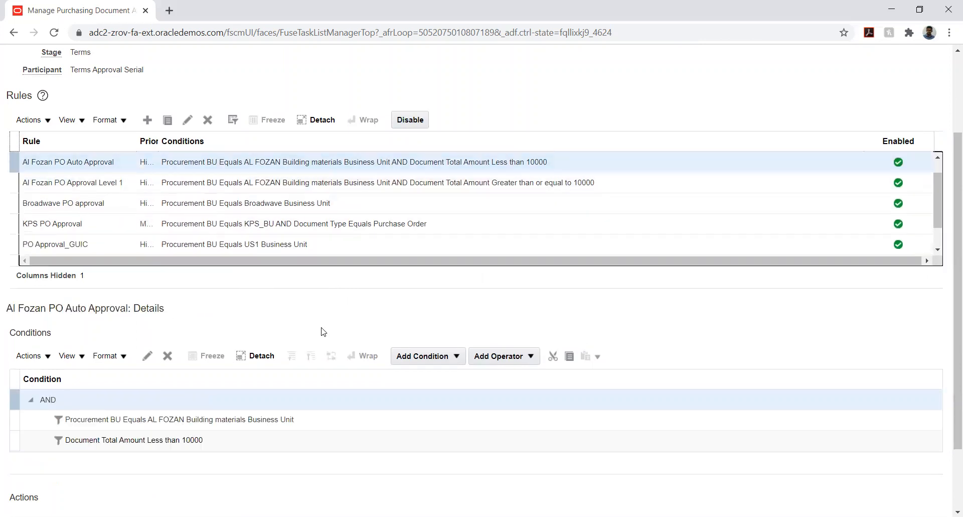
scroll(876, 307, down, 1)
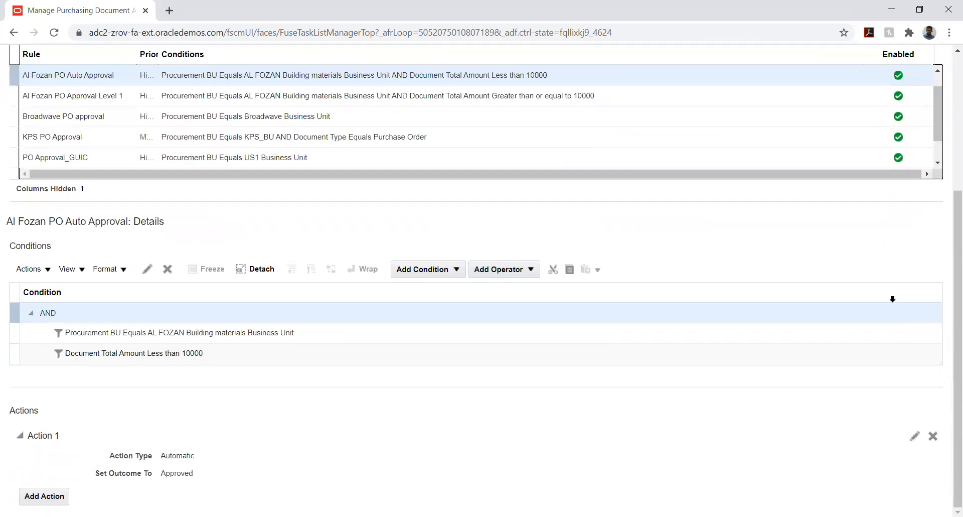
scroll(892, 297, up, 4)
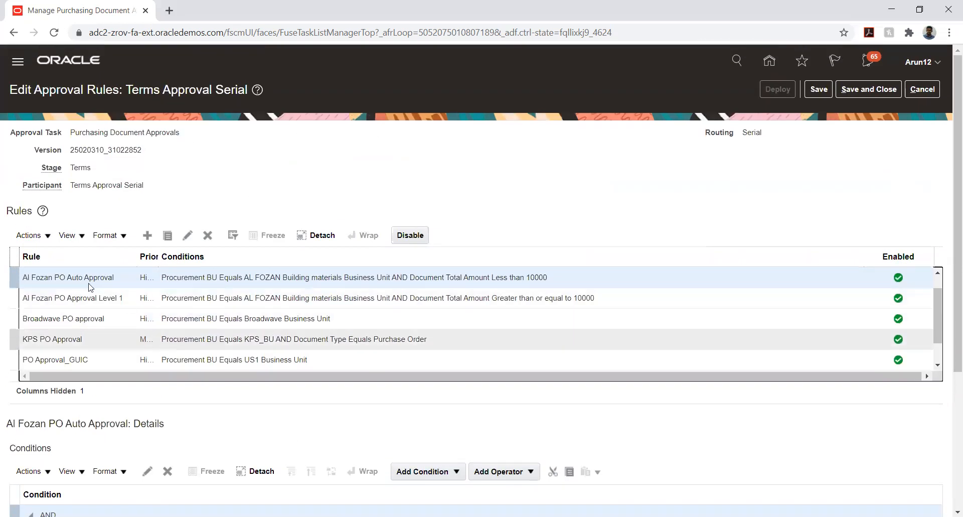
Create a Terms Approval Serial rule named TATA APPROVAL with the description TATA APPROVAL, keeping Medium priority.
click(148, 235)
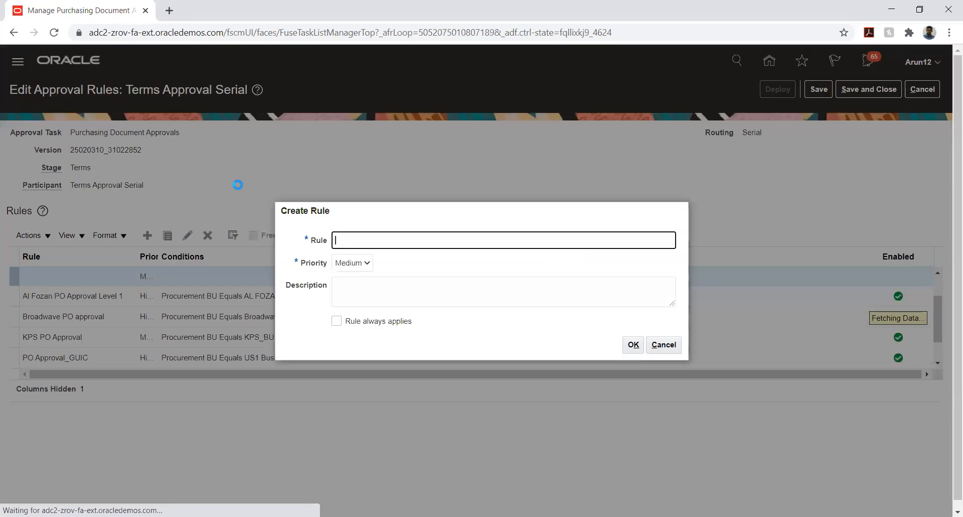
text(TEST)
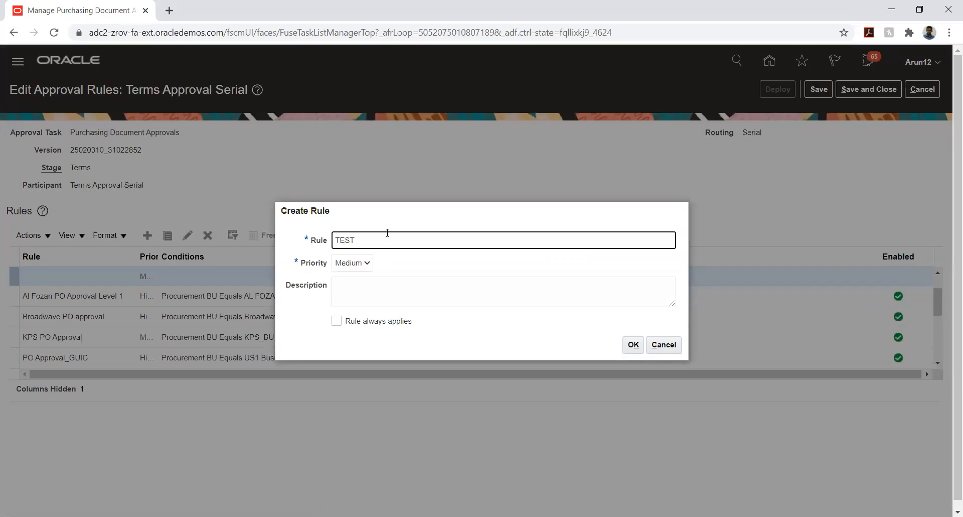
key(BackSpace)
key(BackSpace)
key(BackSpace)
key(BackSpace)
text(TATA APPROVAL)
click(413, 287)
text(TATA APPRO)
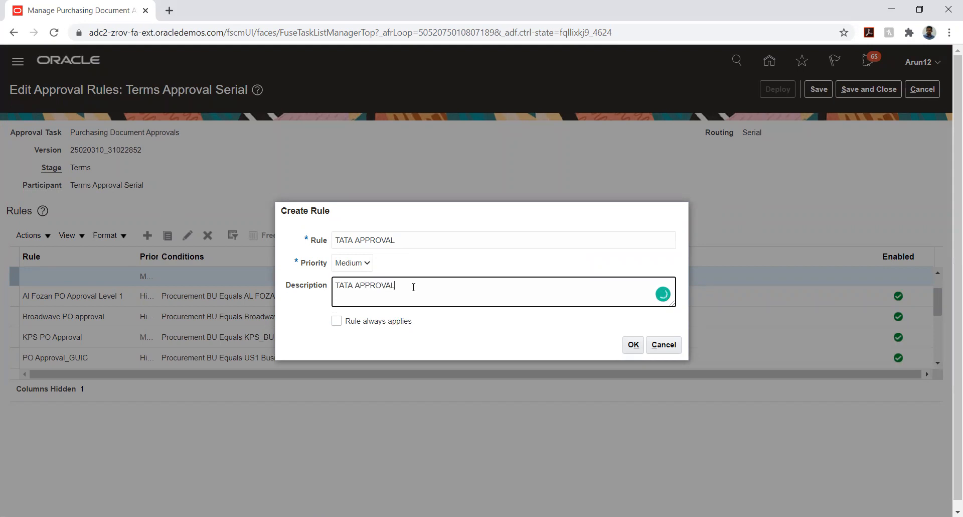
click(633, 344)
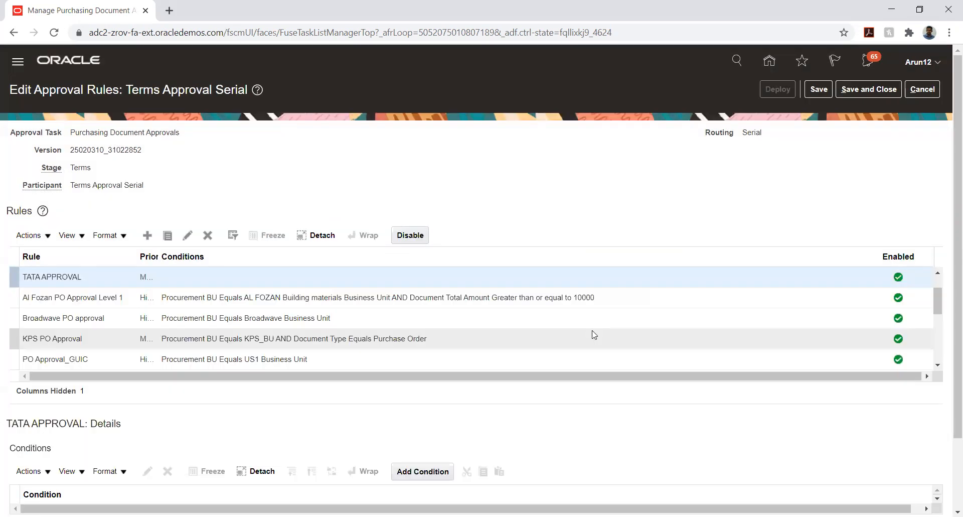
Start a condition for the TATA APPROVAL rule based on the approval task attribute Buyer.
scroll(290, 414, down, 2)
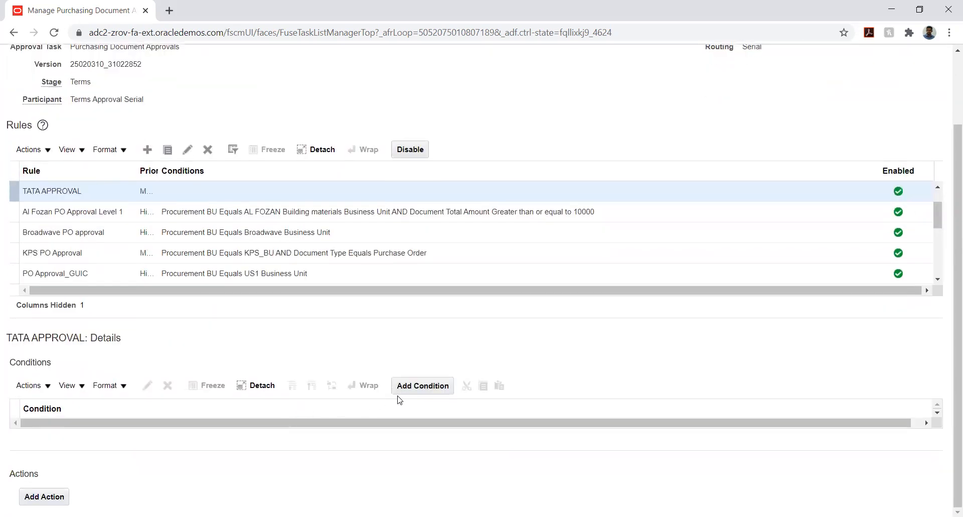
click(417, 386)
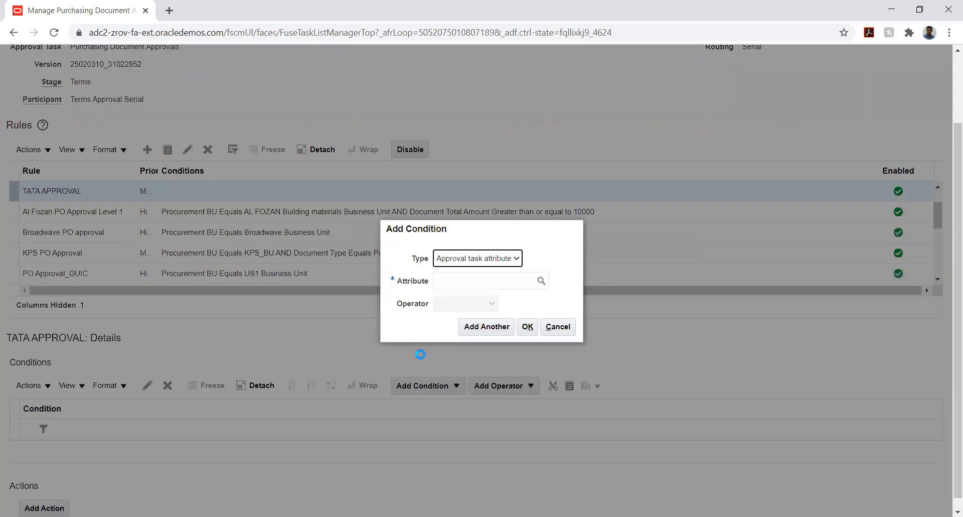
click(548, 277)
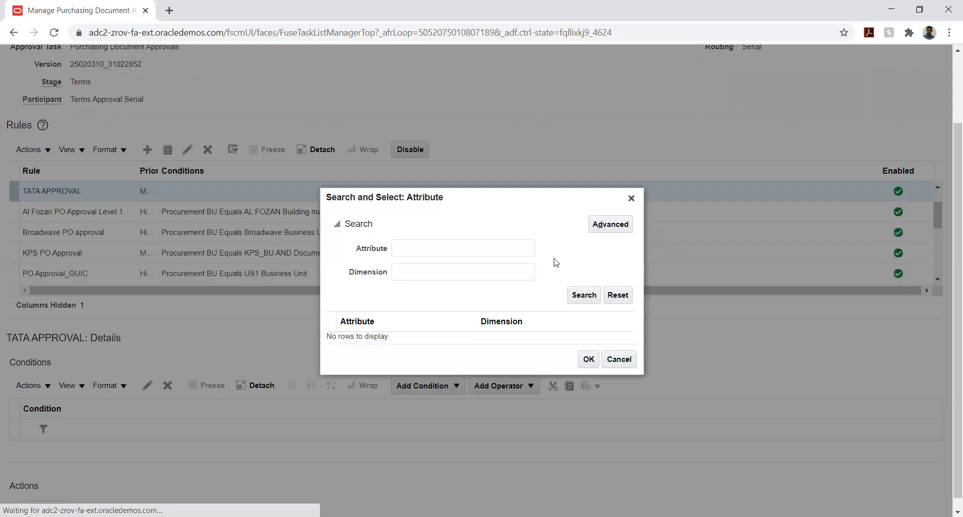
click(584, 295)
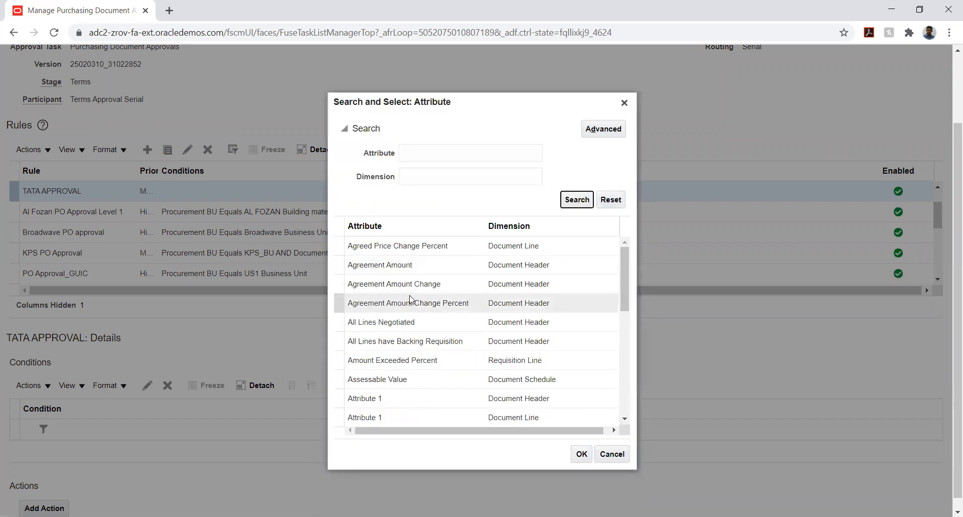
scroll(410, 298, down, 4)
scroll(443, 326, down, 10)
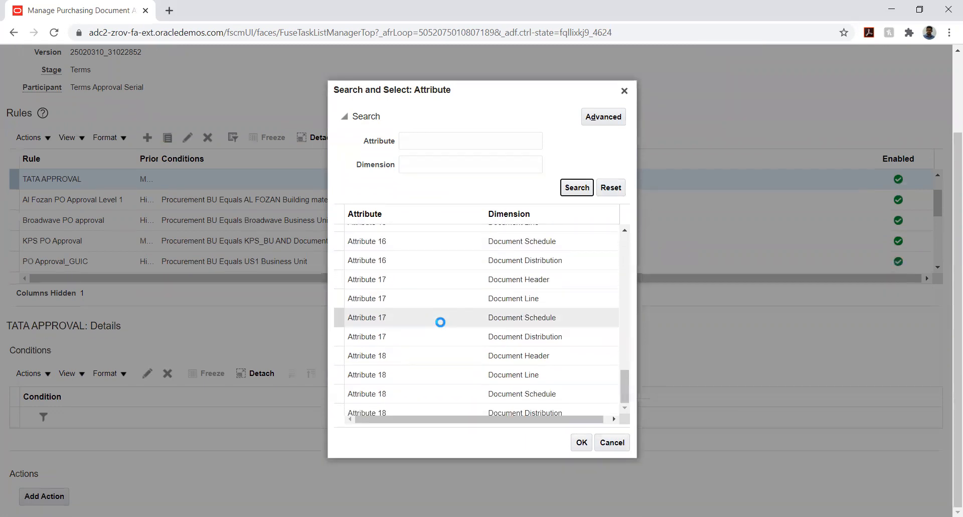
scroll(441, 322, down, 6)
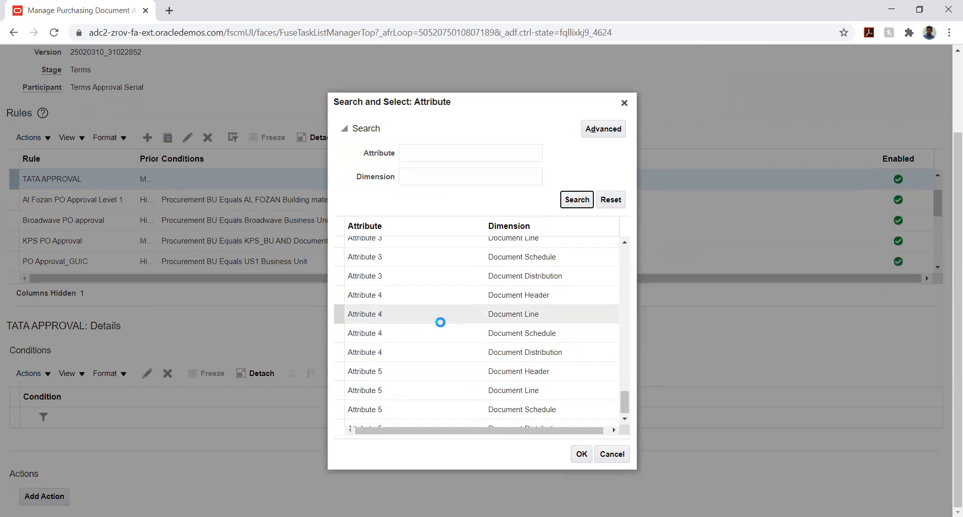
scroll(441, 323, up, 15)
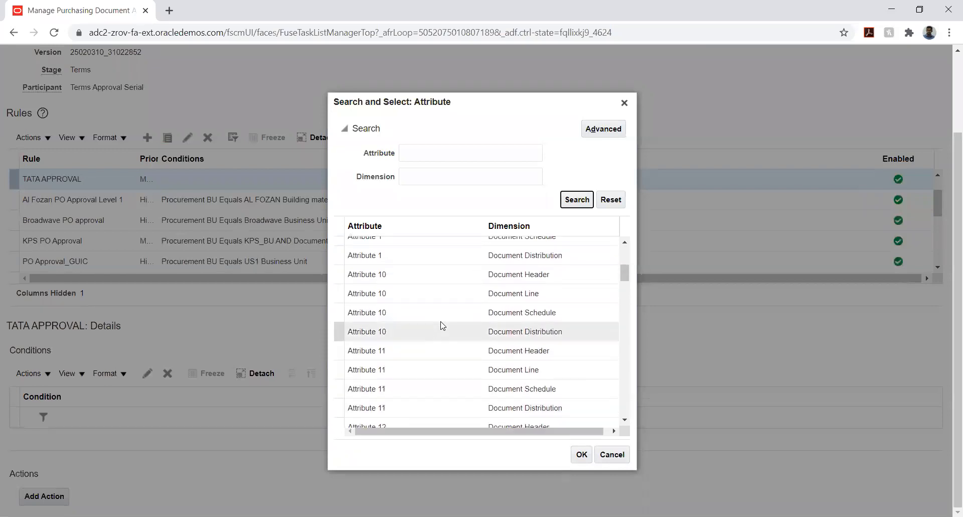
scroll(443, 326, up, 5)
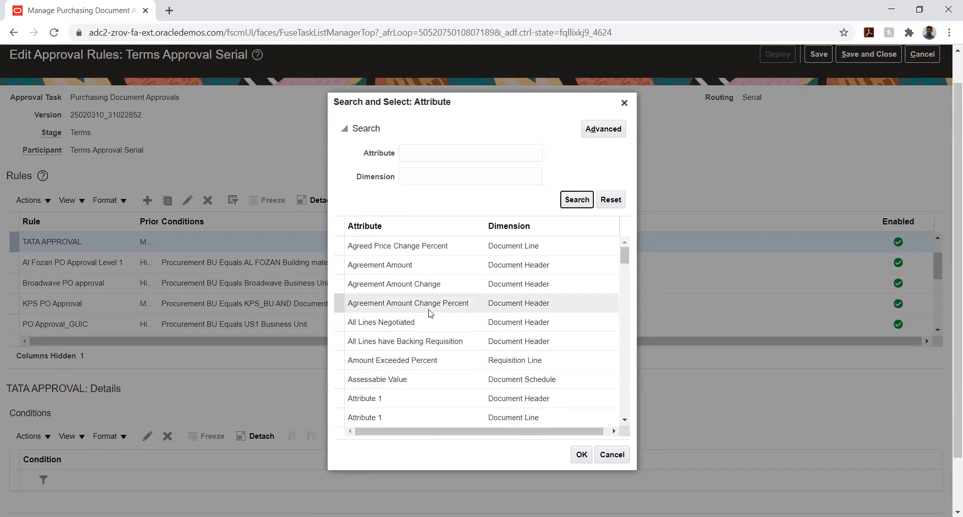
click(438, 269)
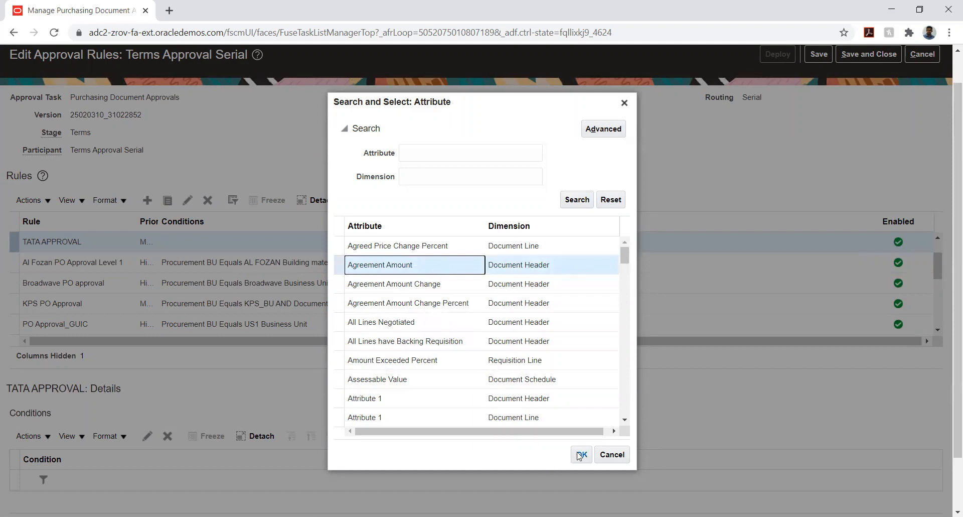
scroll(615, 312, down, 15)
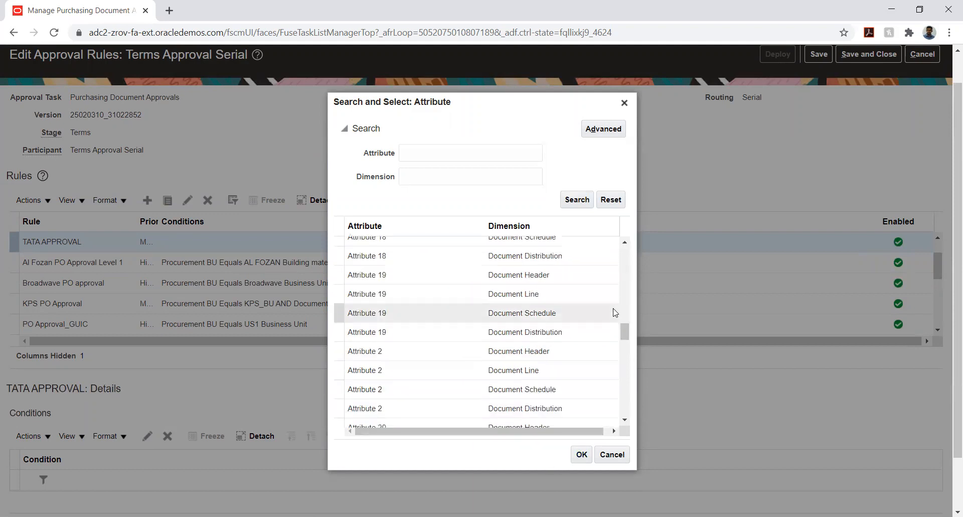
scroll(615, 311, down, 5)
scroll(613, 307, down, 10)
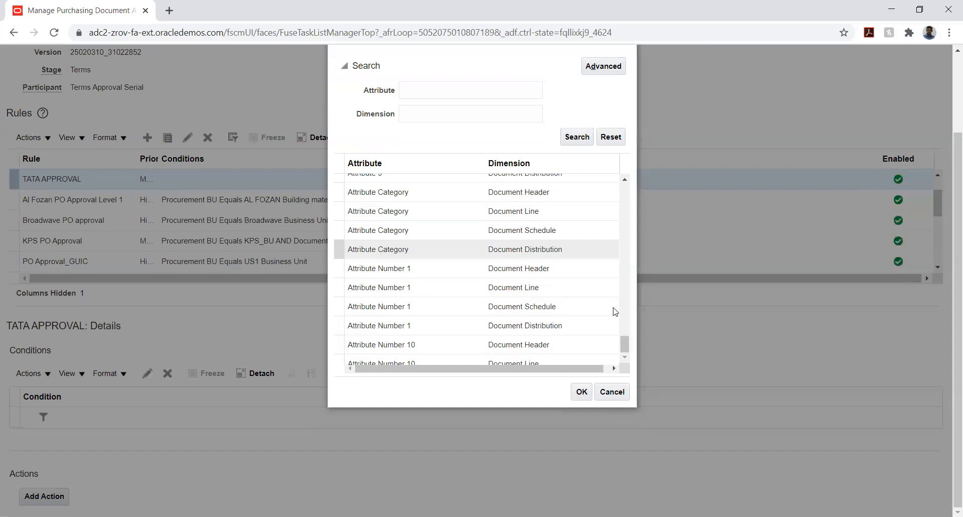
scroll(613, 307, down, 10)
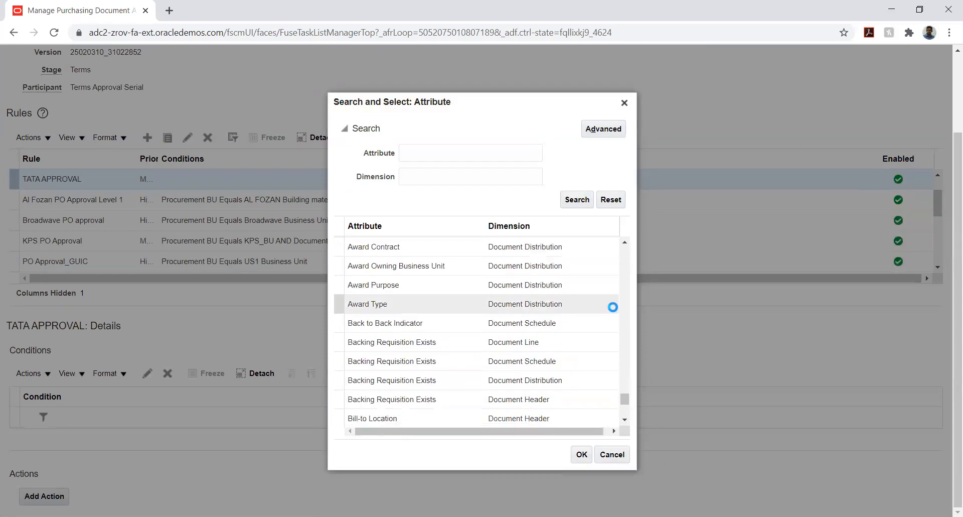
scroll(550, 313, down, 3)
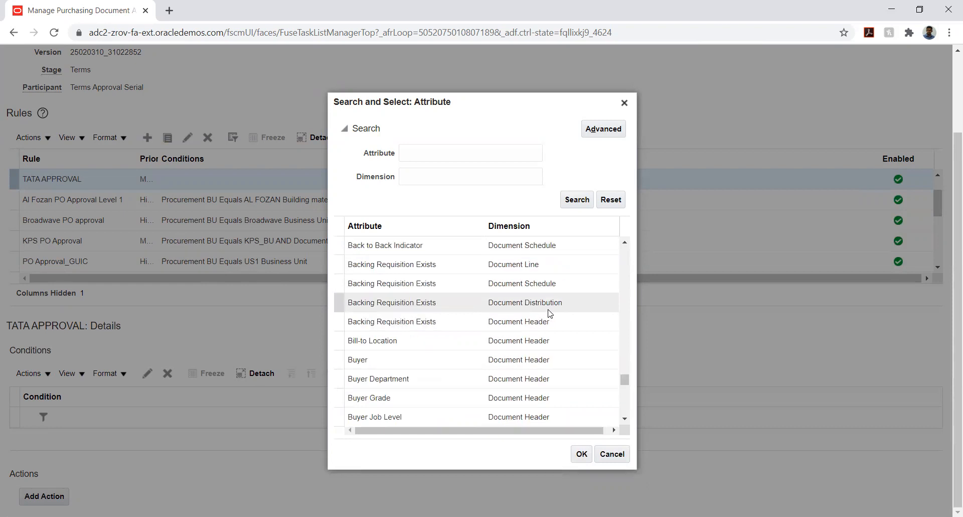
scroll(550, 313, down, 3)
click(449, 284)
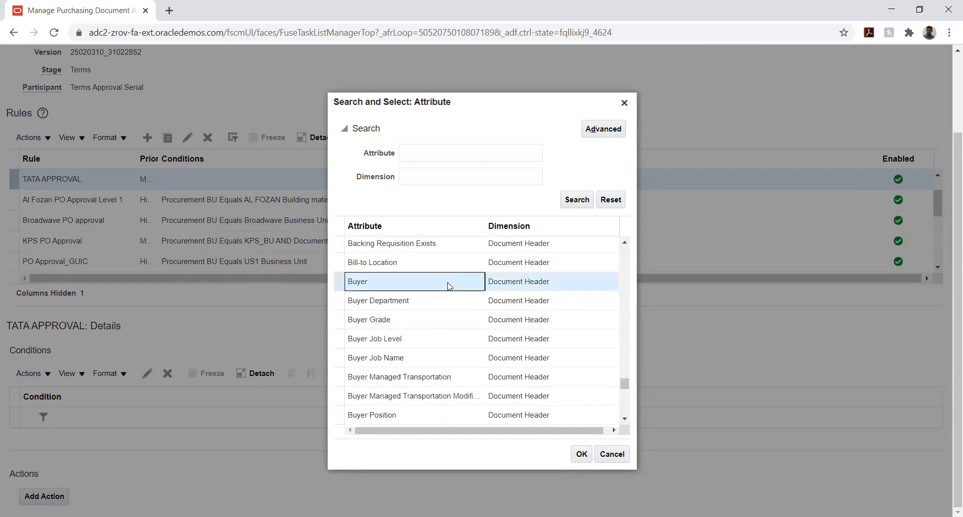
click(581, 455)
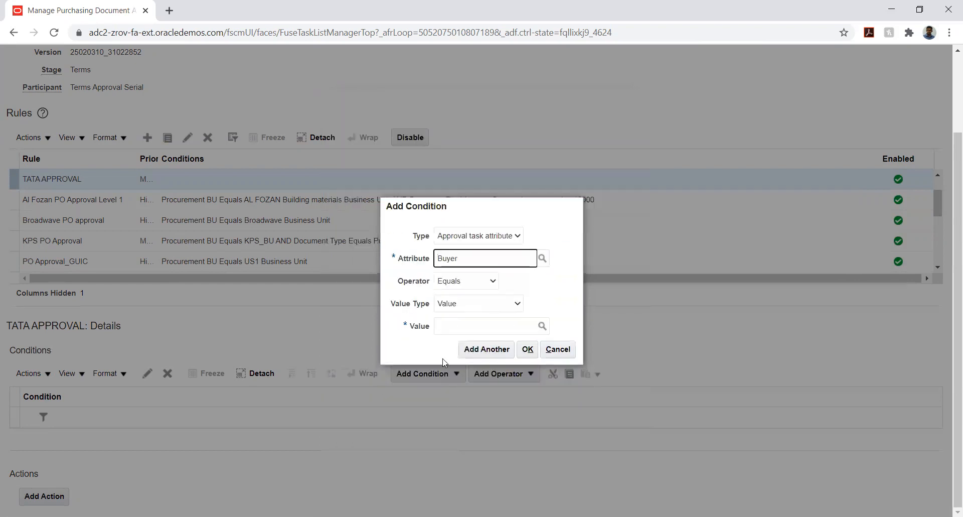
Enter the buyer's user name as the value of the Buyer Equals condition and add it to the rule.
click(512, 325)
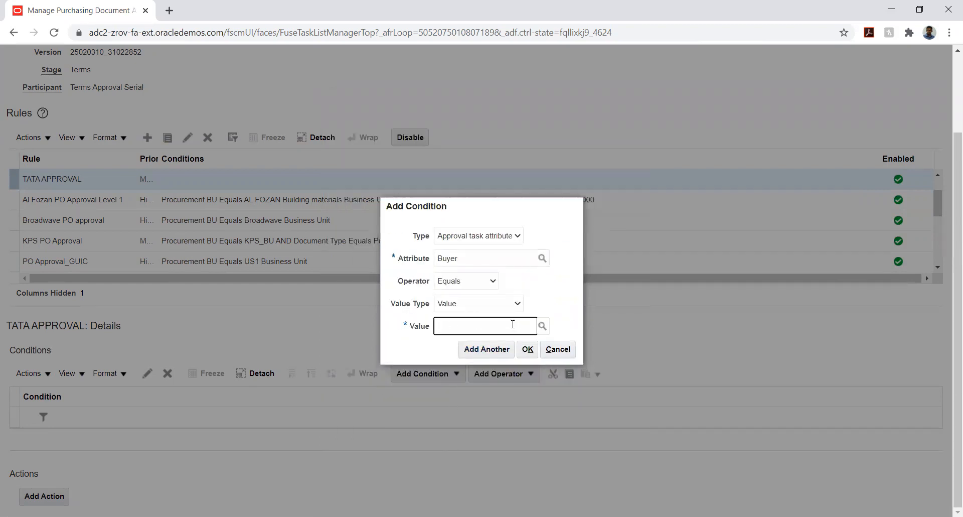
text(Aru)
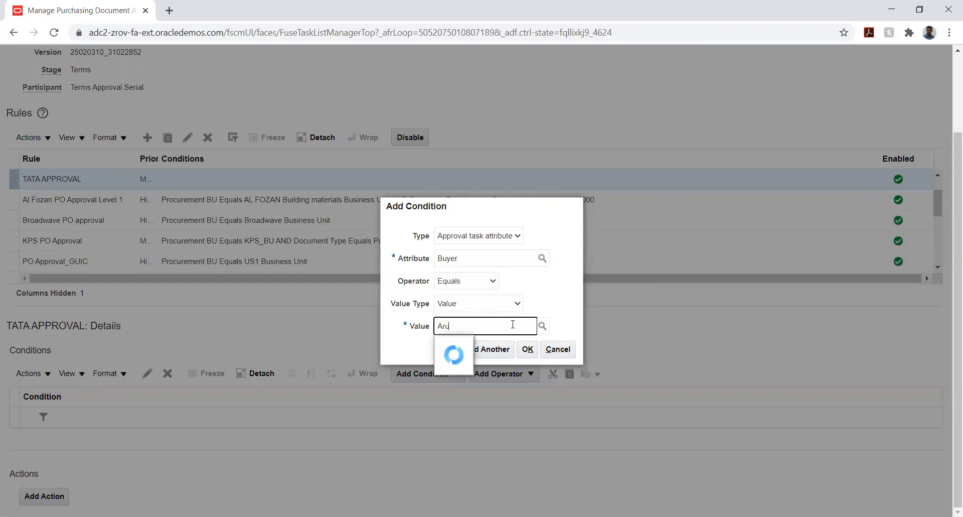
text(n12)
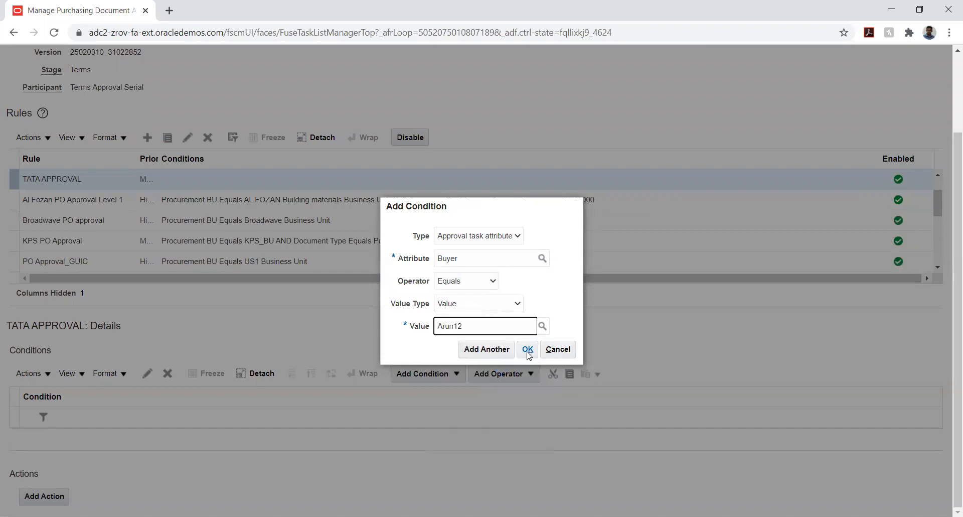
click(528, 350)
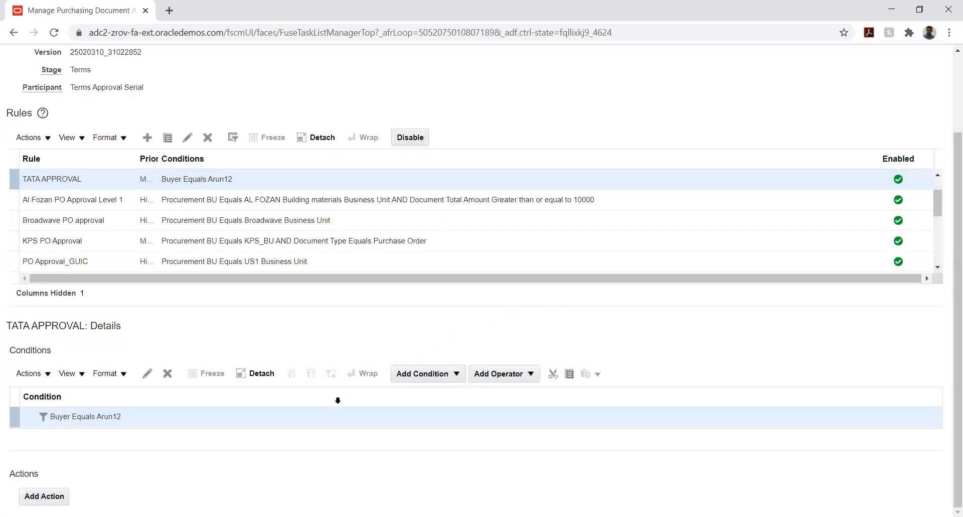
Start another condition for TATA APPROVAL and find and select Procurement BU as its attribute.
click(454, 375)
click(432, 391)
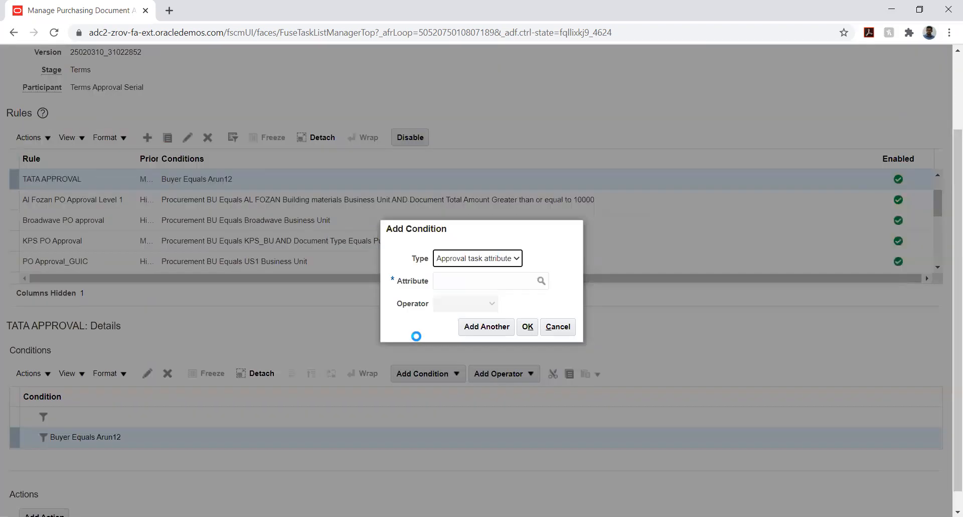
click(496, 285)
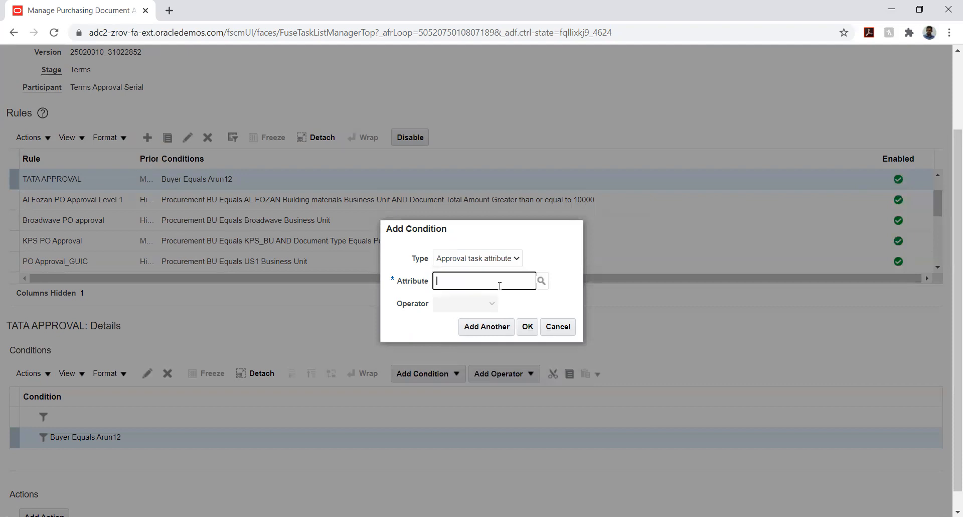
click(541, 280)
click(585, 295)
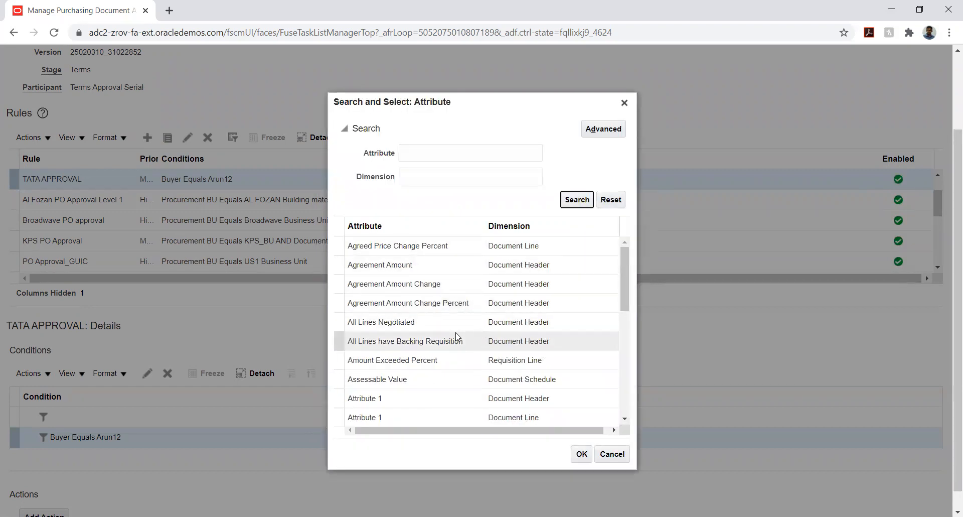
scroll(456, 336, down, 1)
scroll(456, 329, up, 2)
click(455, 155)
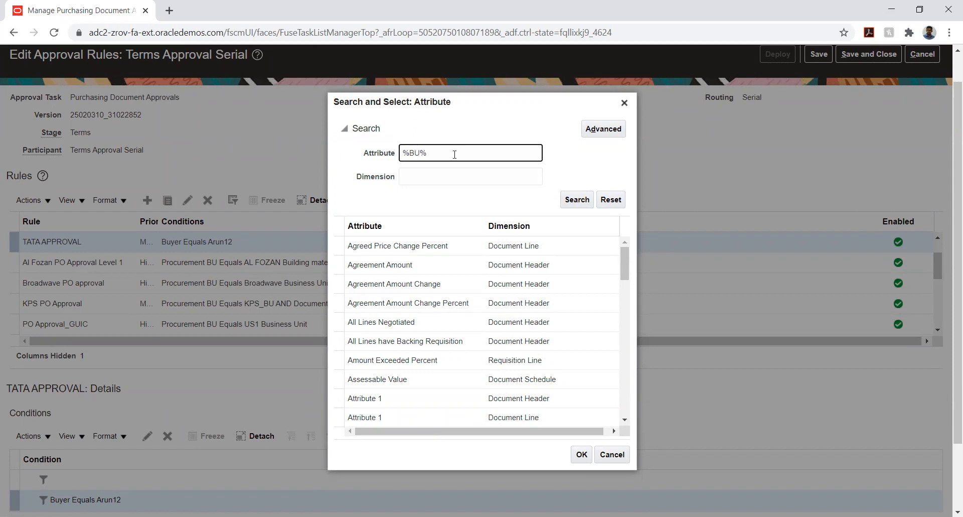
scroll(497, 236, down, 5)
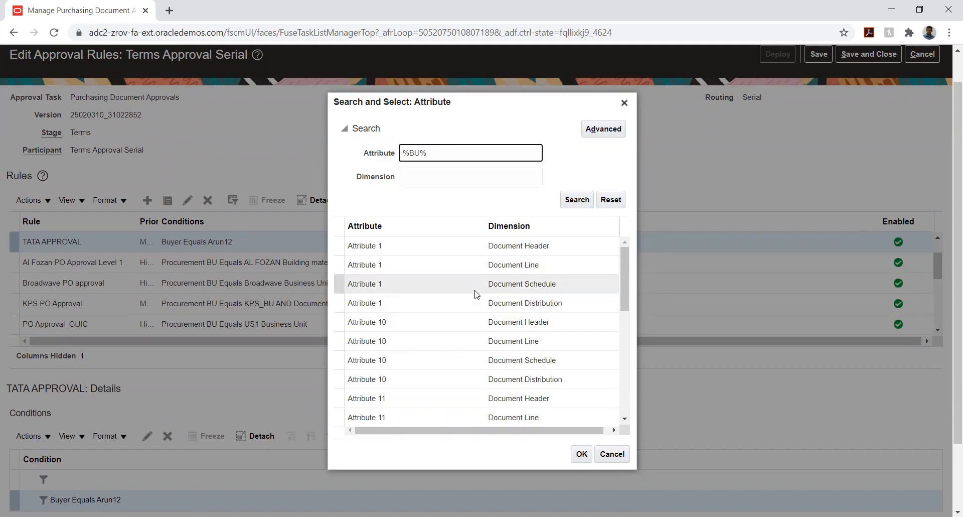
scroll(474, 290, down, 3)
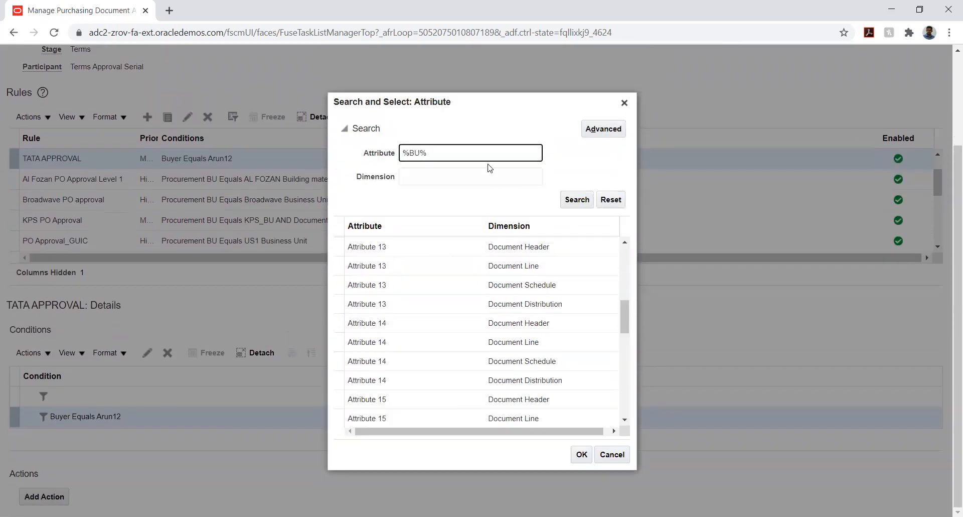
key(shift+Left)
key(shift+Left)
key(shift+Left)
key(shift+Left)
text(%)
key(Return)
click(455, 266)
click(581, 454)
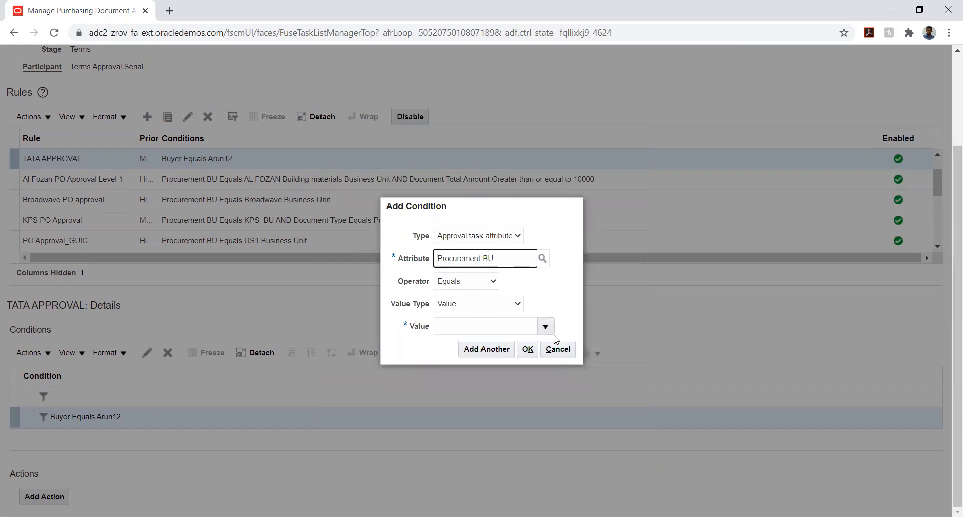
Search business units for TATA_A and add the condition Procurement BU Equals TATA_AUTO_03_BU to the rule.
click(545, 326)
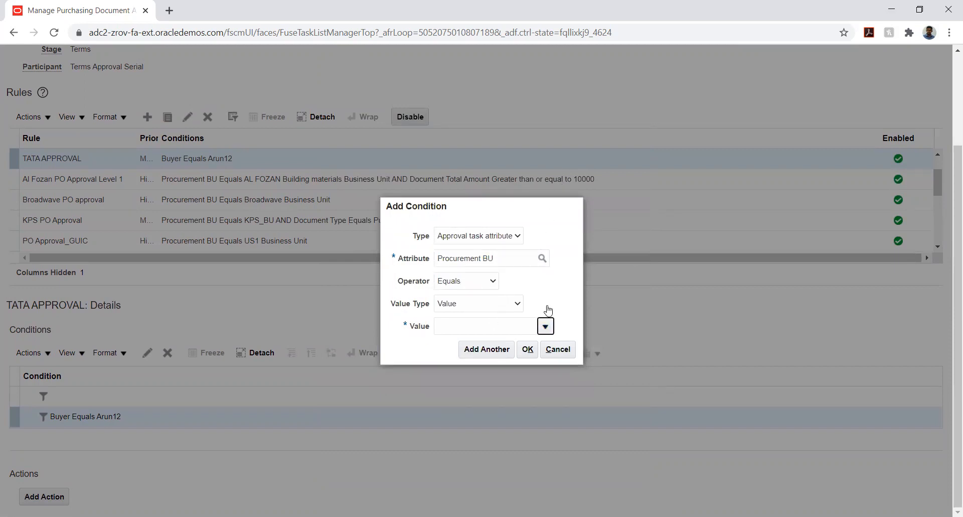
click(450, 308)
click(423, 263)
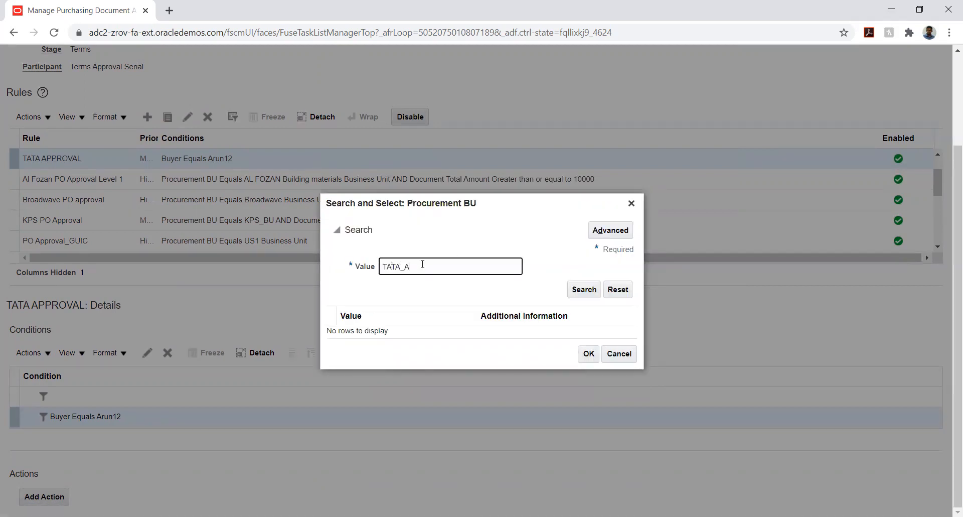
key(Return)
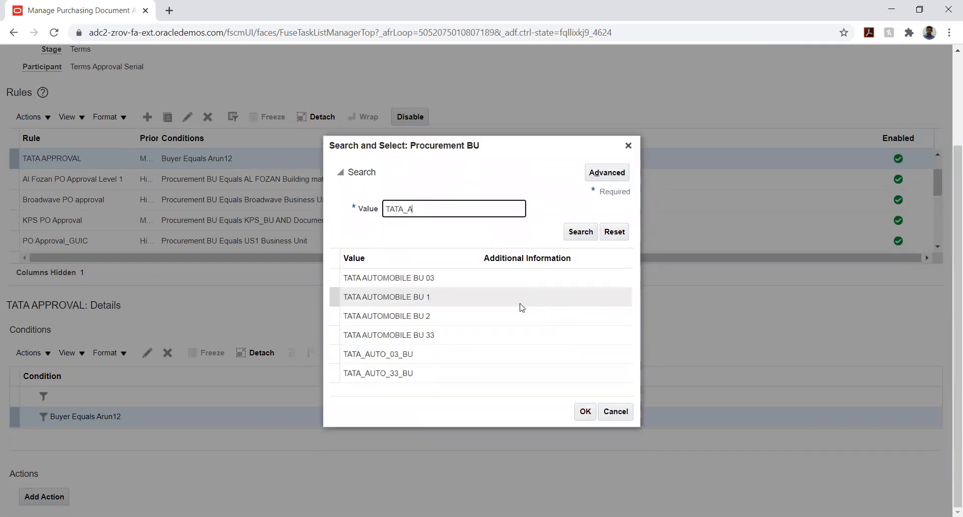
click(421, 355)
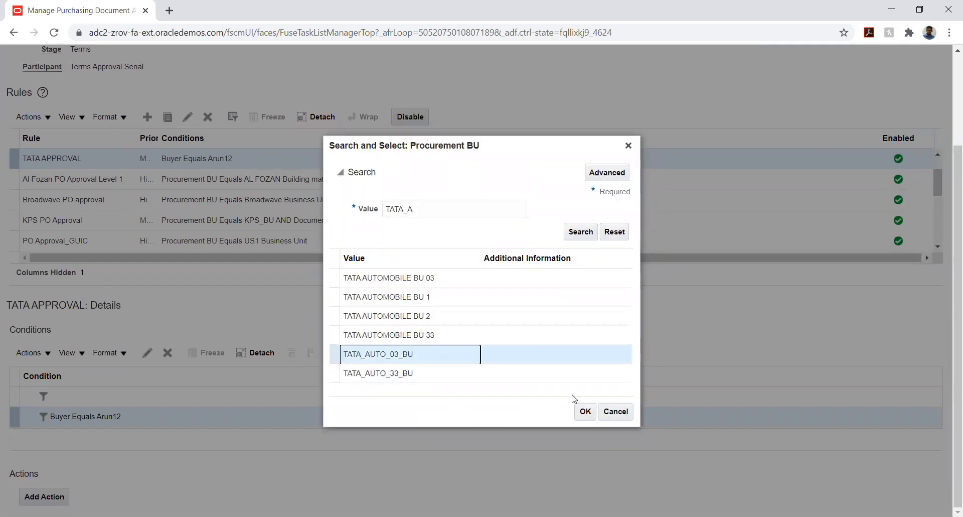
click(583, 411)
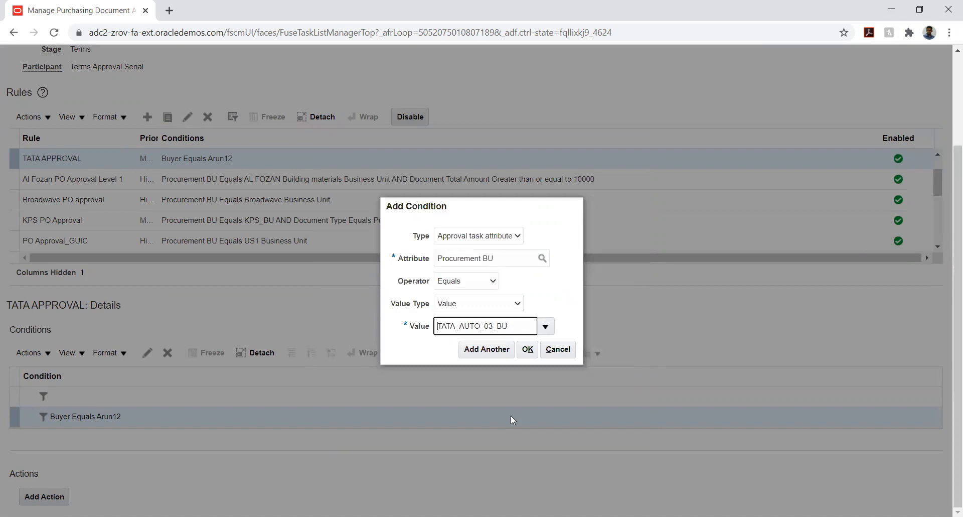
click(527, 349)
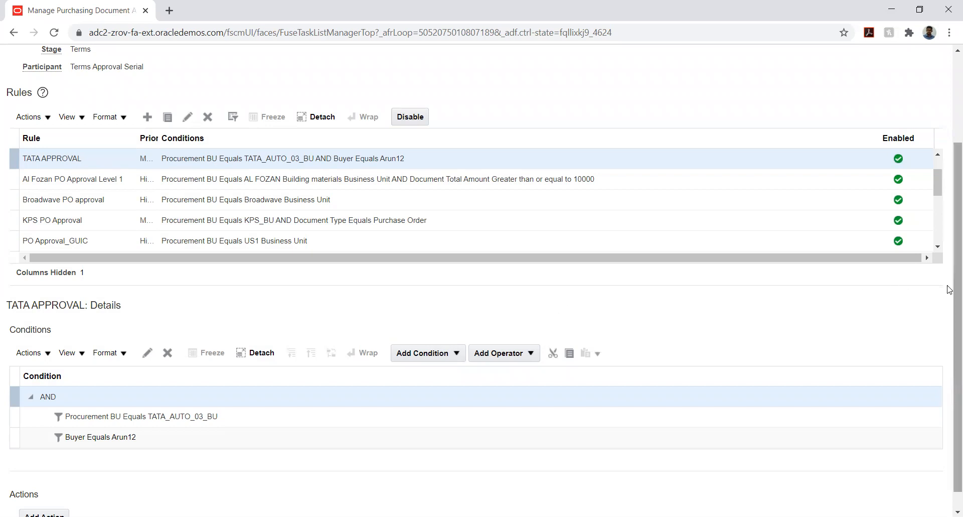
Add an action to the TATA APPROVAL rule with action type Automatic and the outcome set to Approved.
scroll(949, 368, down, 1)
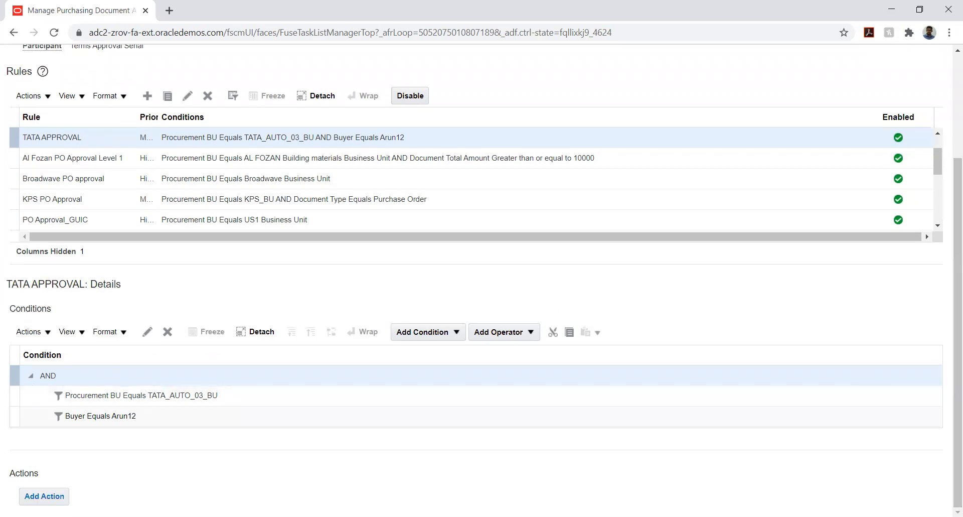
click(45, 495)
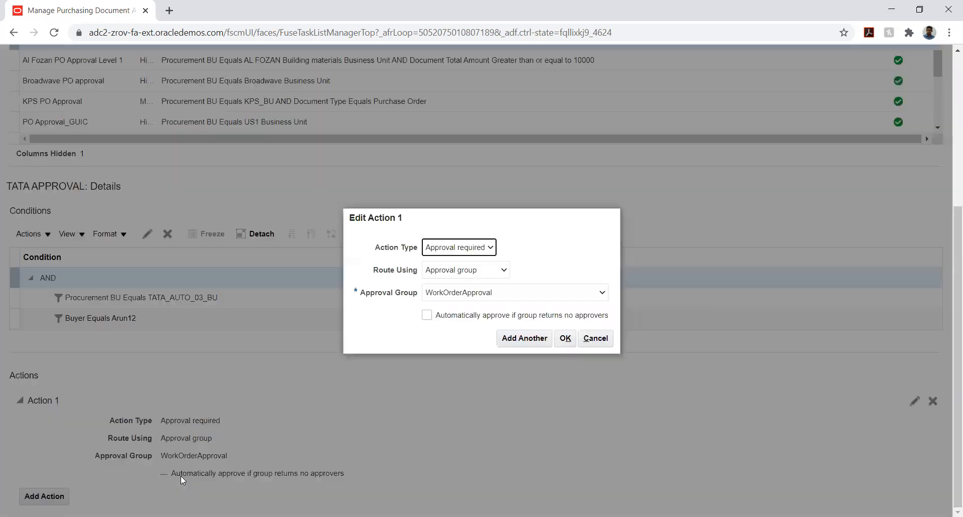
click(469, 256)
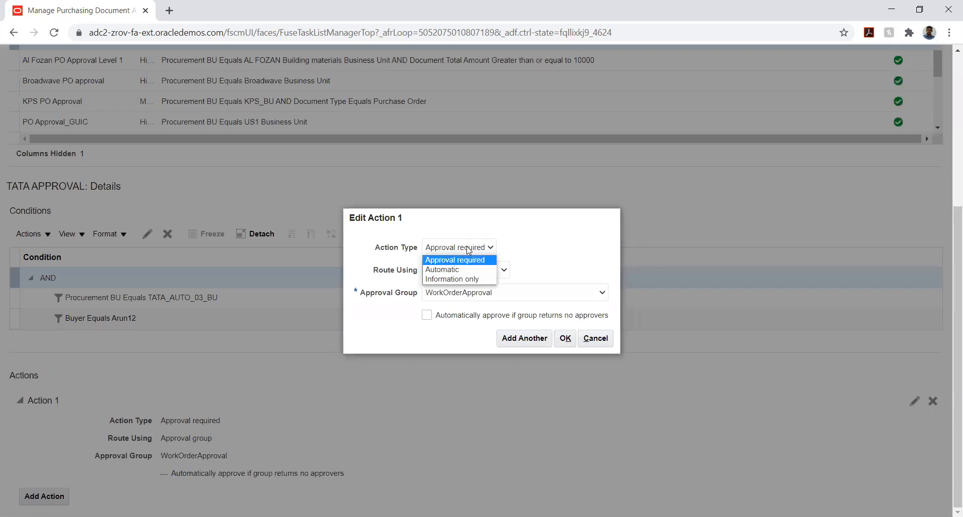
click(457, 269)
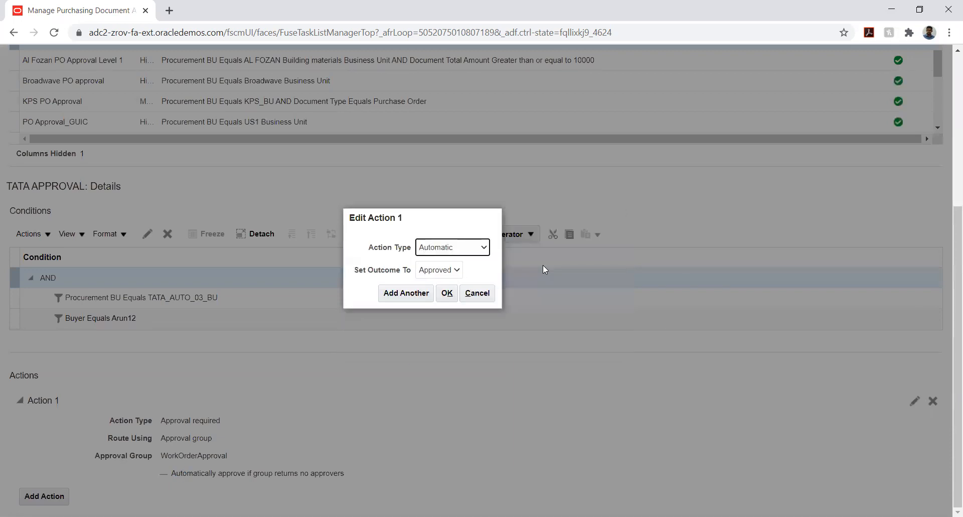
click(507, 316)
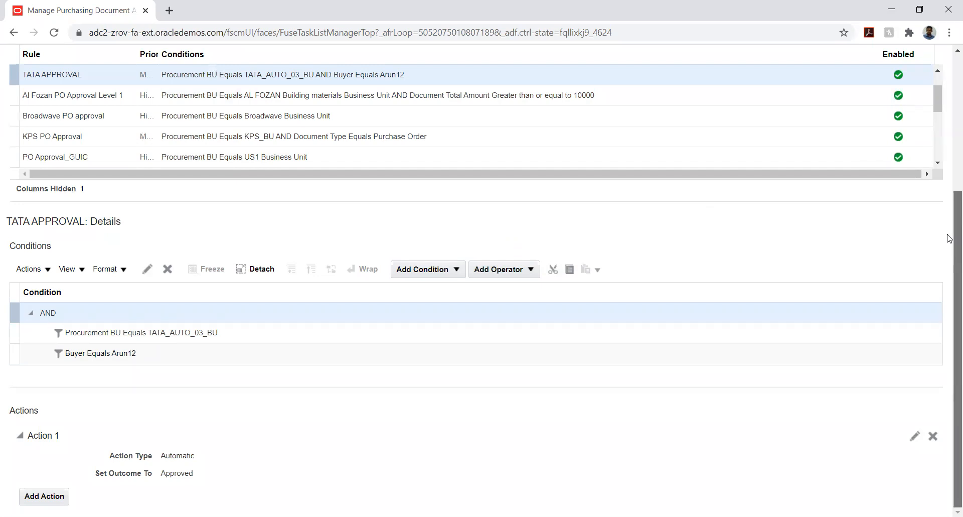
Deploy the updated Terms Approval Serial rules, accept making them effective, and return to the TATA SCM IMPLEMENTATION project.
scroll(950, 235, up, 1)
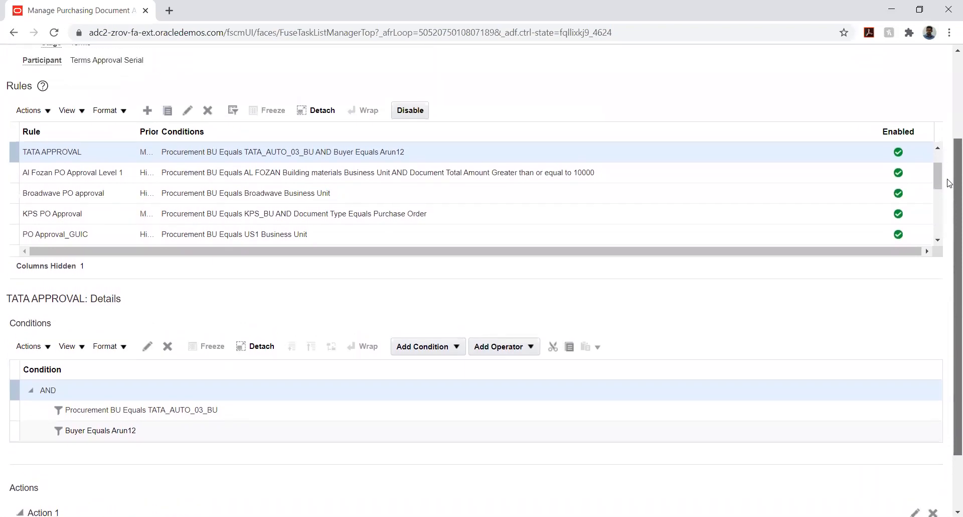
scroll(949, 203, down, 1)
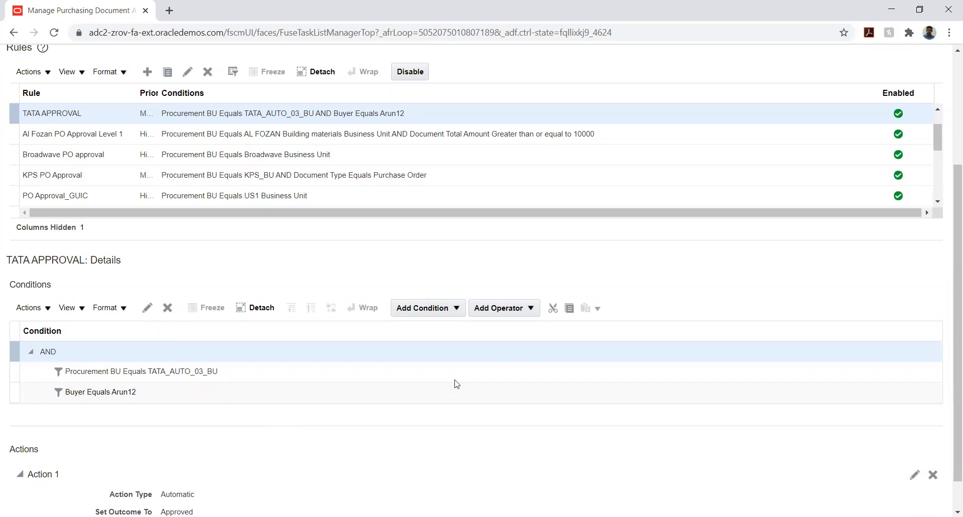
scroll(800, 281, down, 1)
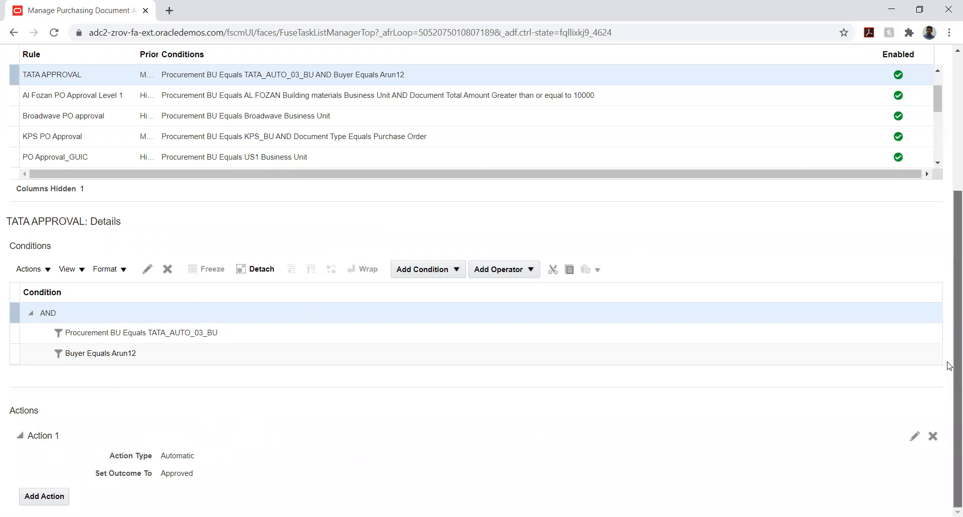
scroll(950, 269, up, 2)
scroll(949, 269, up, 3)
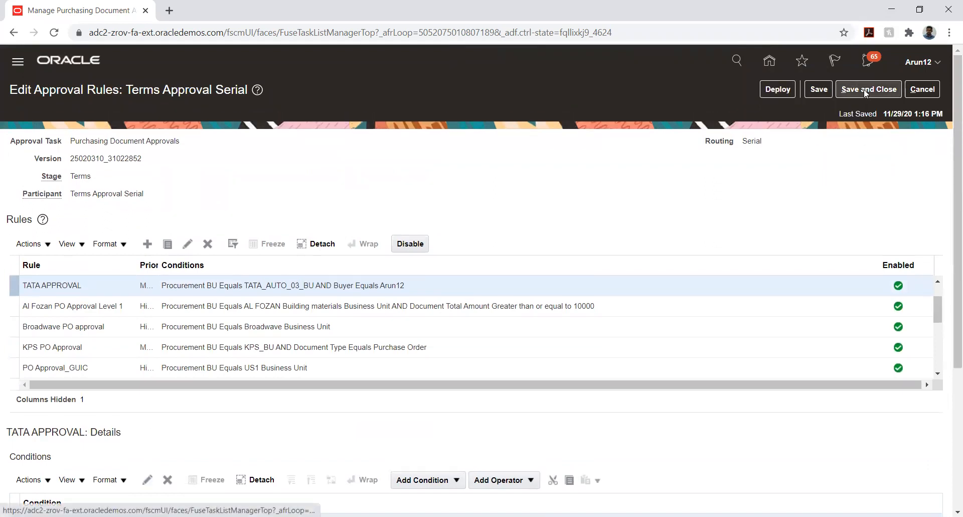
click(778, 89)
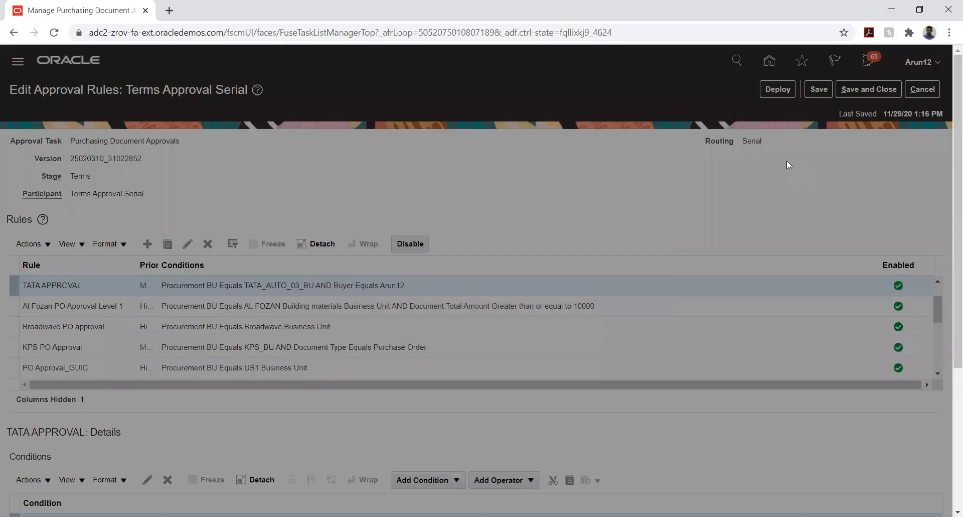
click(623, 298)
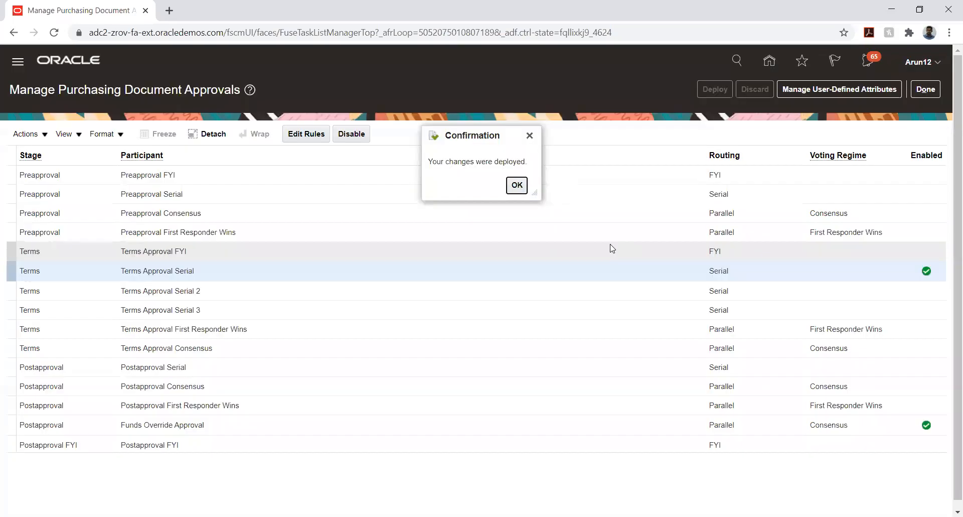
click(517, 185)
click(926, 88)
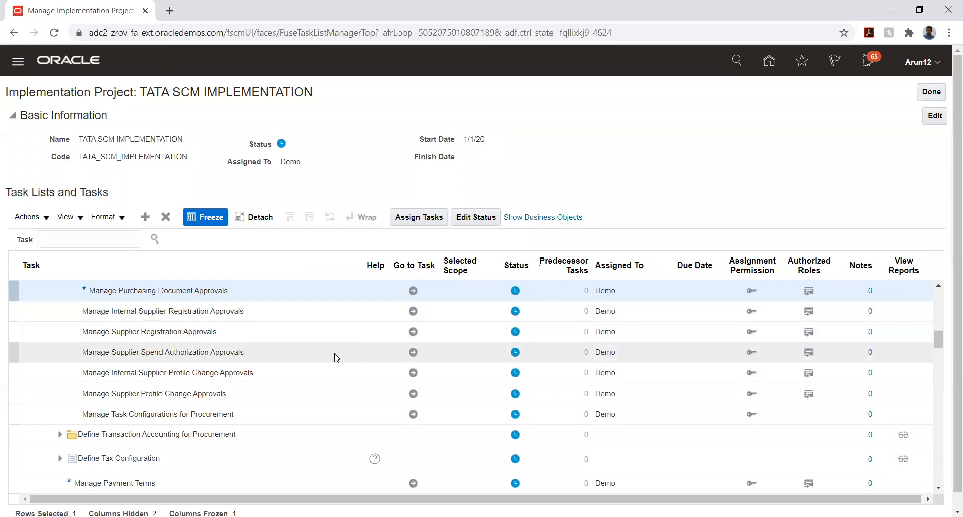
Expand Define Receiving for Procurement in the project's task list and open the Manage Receiving Parameters task.
scroll(316, 334, down, 3)
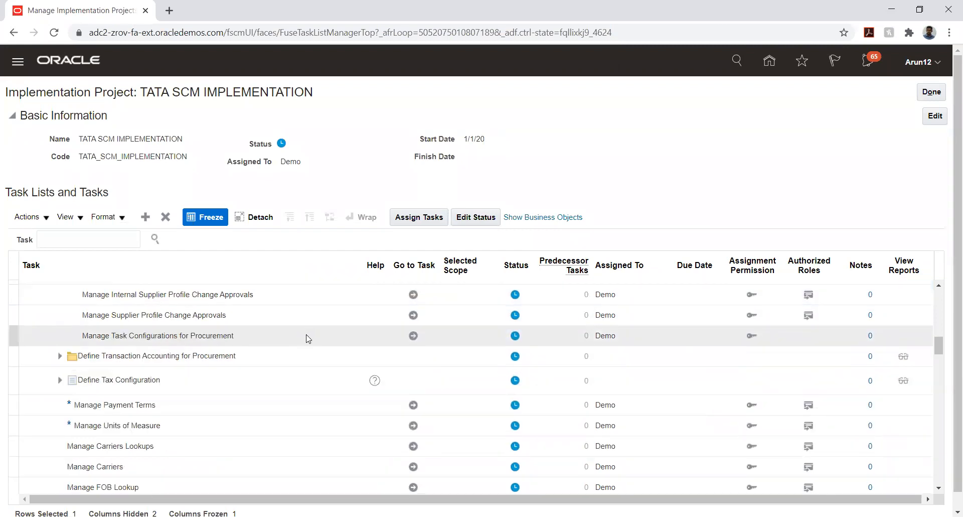
scroll(307, 336, down, 3)
scroll(308, 339, down, 3)
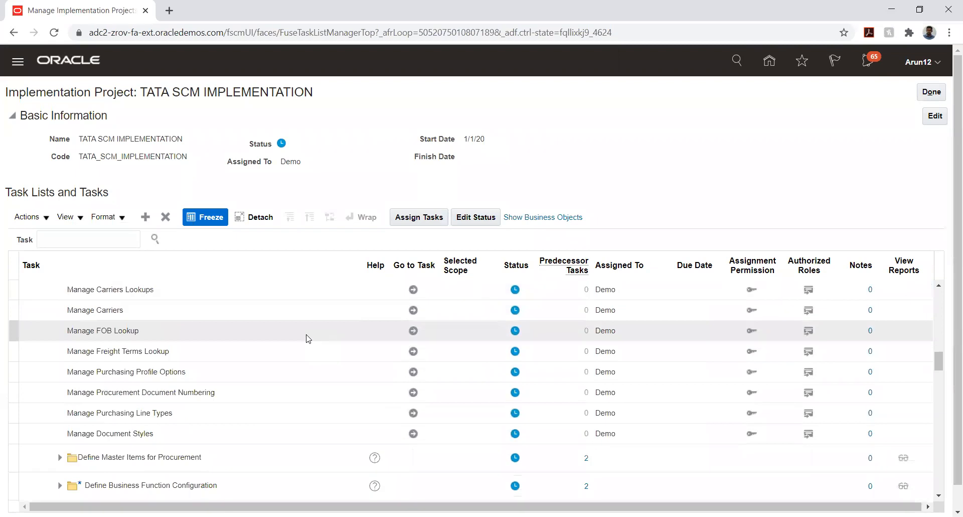
scroll(308, 339, down, 3)
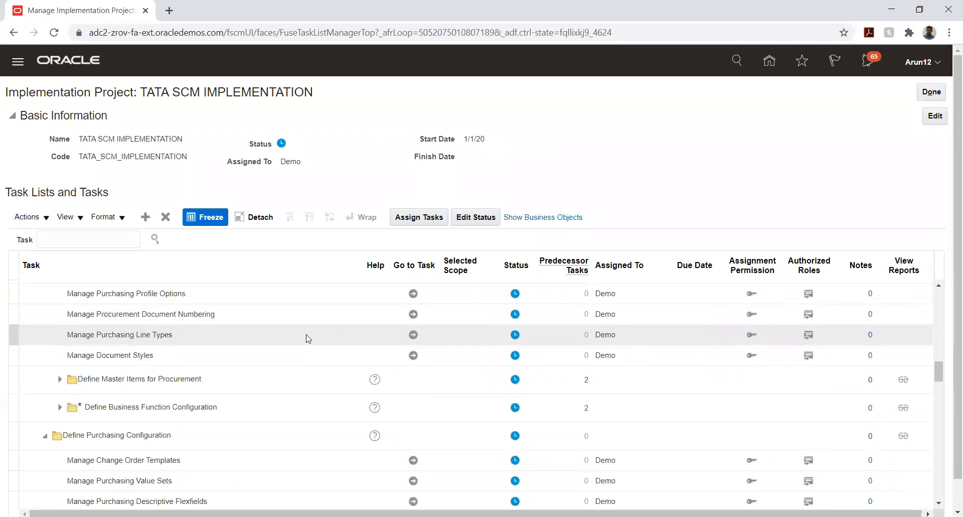
scroll(308, 339, down, 3)
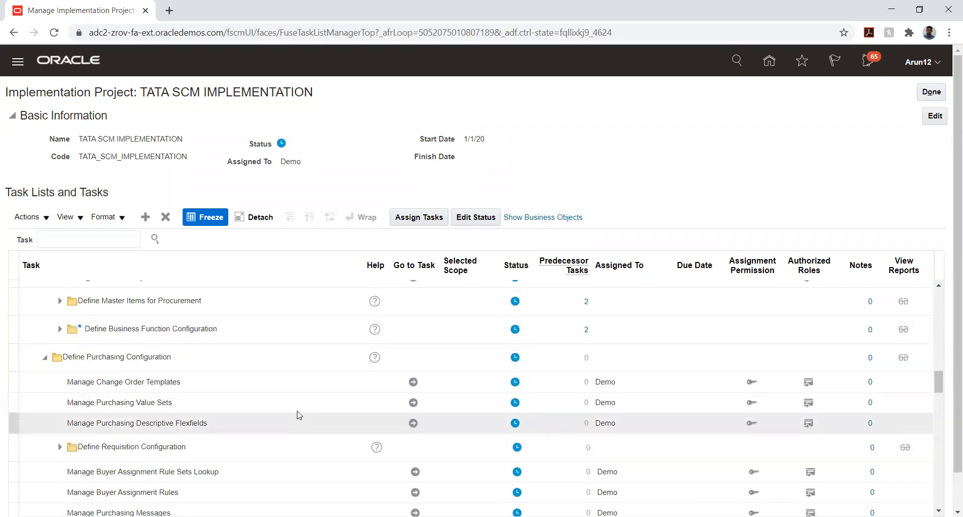
scroll(278, 391, down, 3)
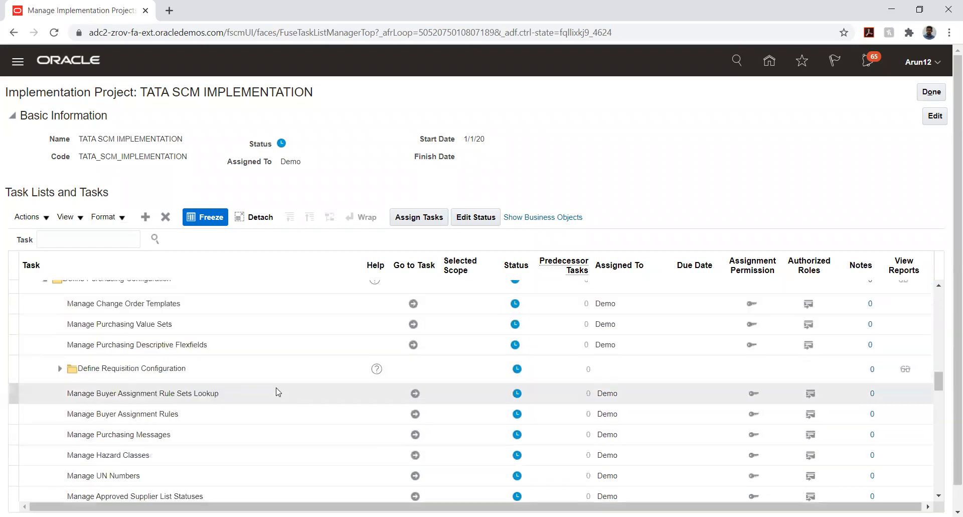
scroll(278, 392, down, 3)
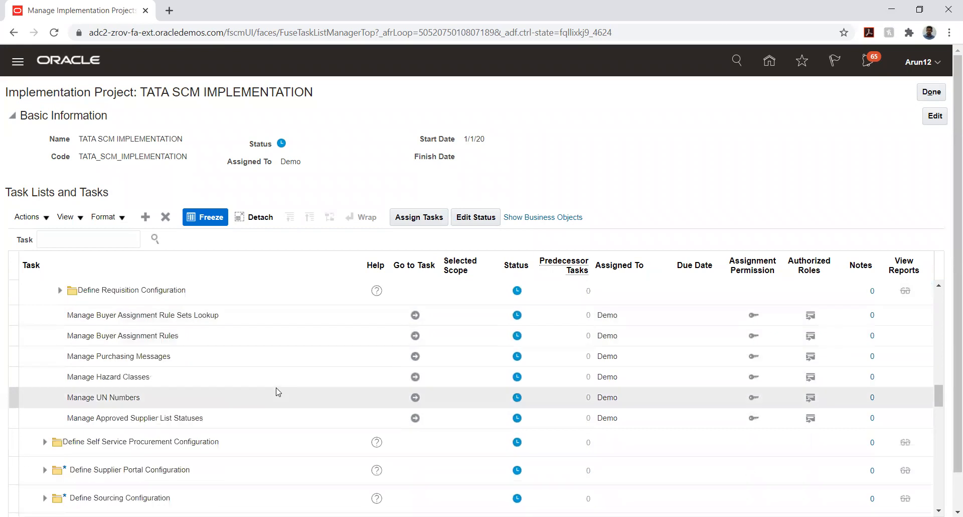
scroll(279, 391, down, 3)
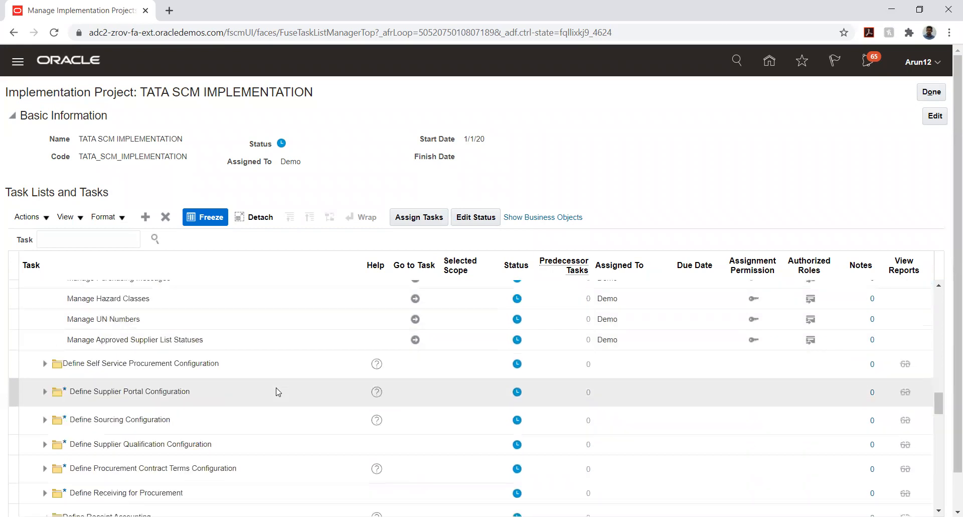
scroll(278, 391, down, 3)
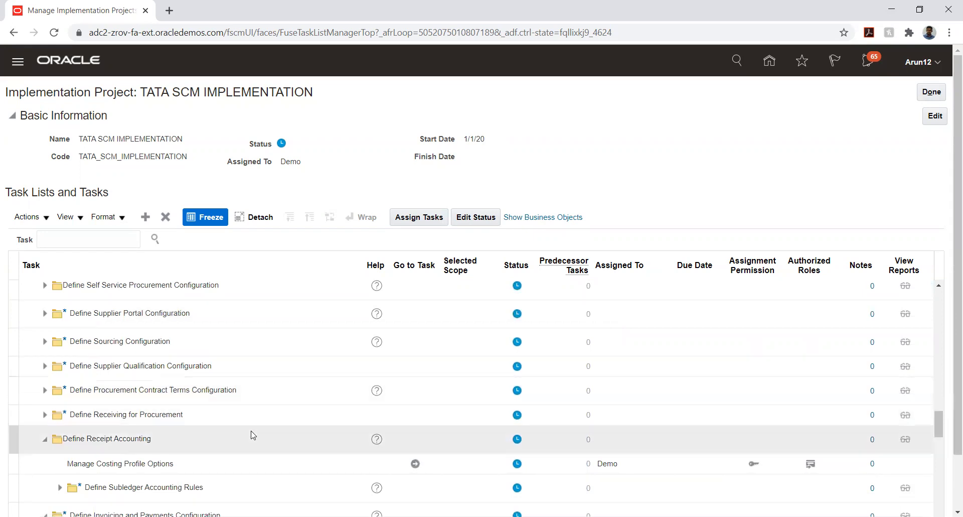
click(43, 414)
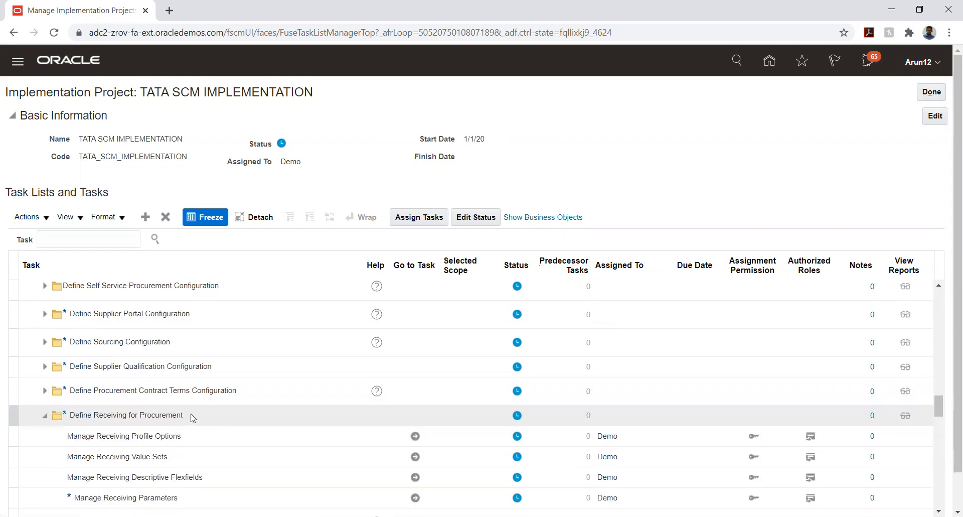
scroll(205, 399, down, 3)
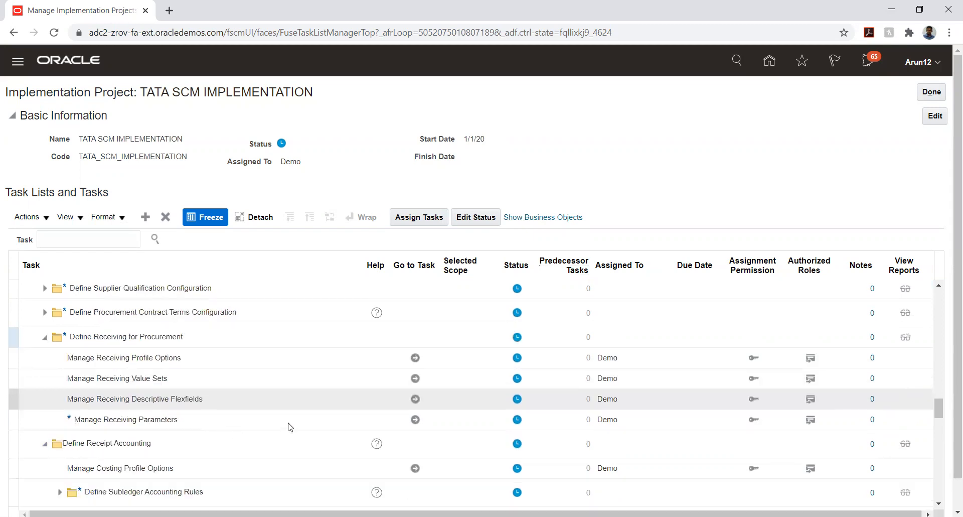
click(415, 419)
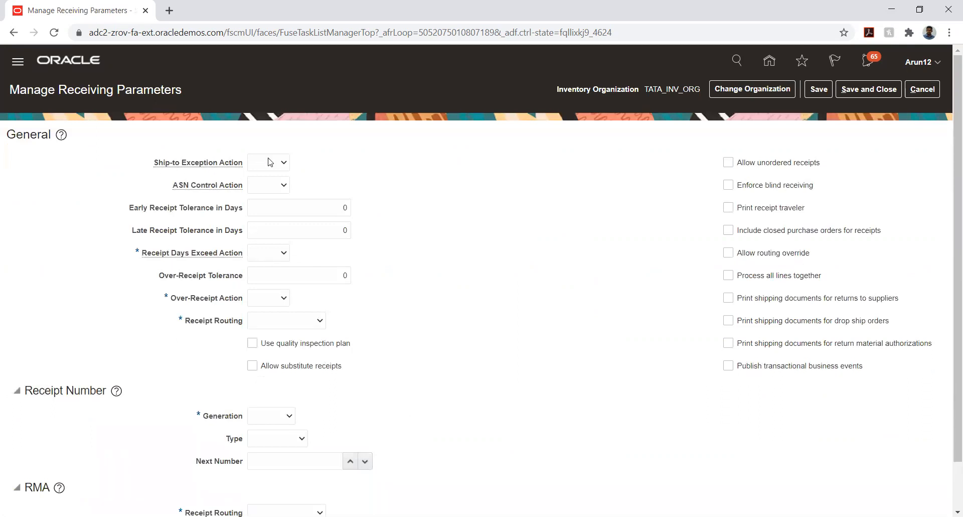
Set the Ship-to Exception Action, Receipt Days Exceed Action and Over-Receipt Action of TATA_INV_ORG to Warning.
click(269, 162)
click(264, 204)
click(271, 256)
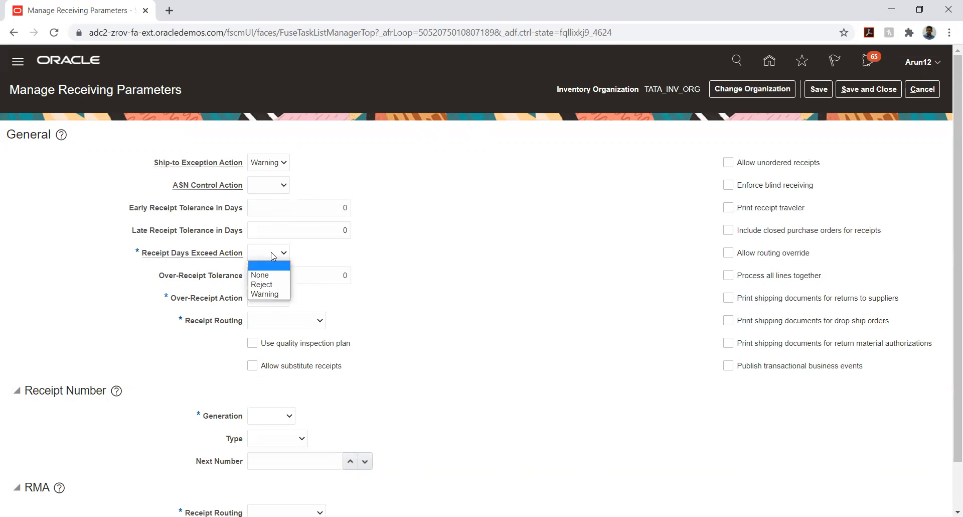
click(270, 295)
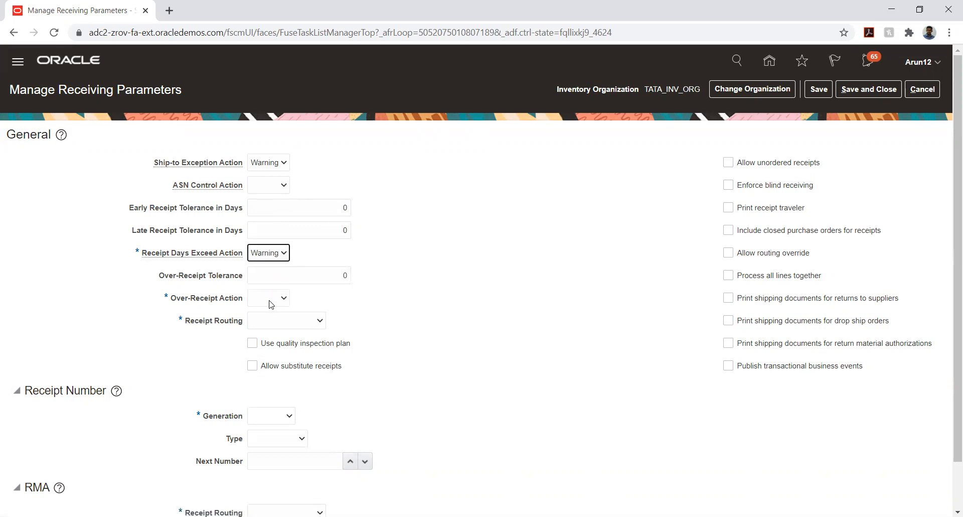
click(270, 300)
click(265, 340)
Set the general Receipt Routing to Standard receipt and allow unordered receipts and routing override.
click(268, 323)
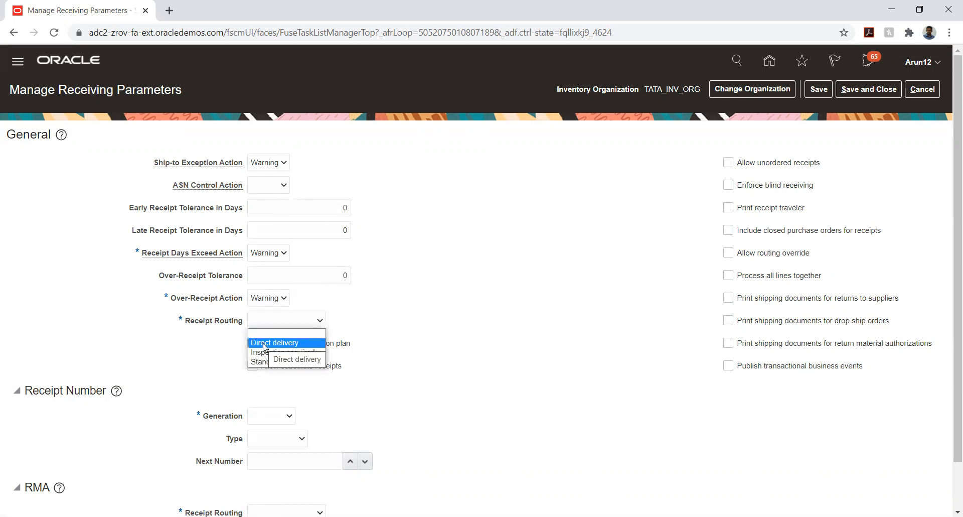
click(267, 361)
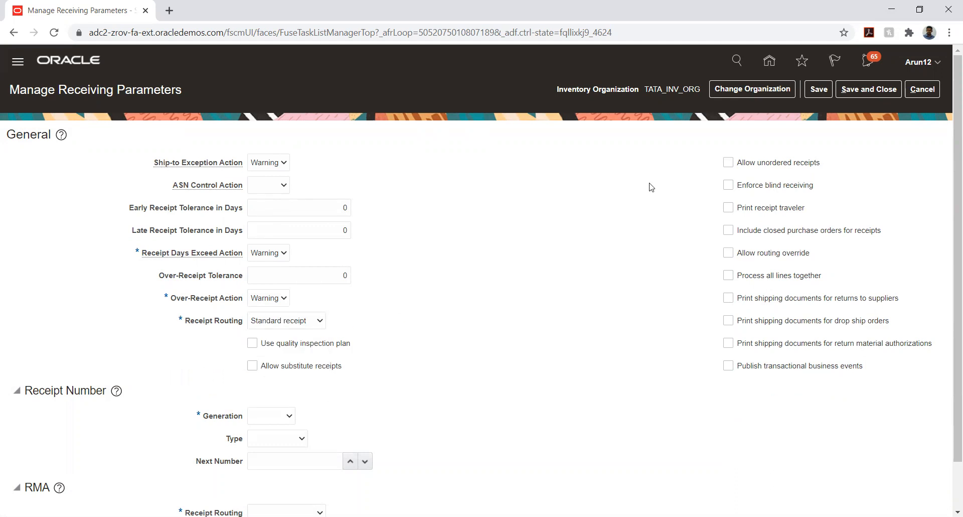
click(729, 162)
click(729, 253)
click(688, 235)
Set receipt number generation to Automatic with type Numeric and next number 1000.
scroll(678, 280, down, 1)
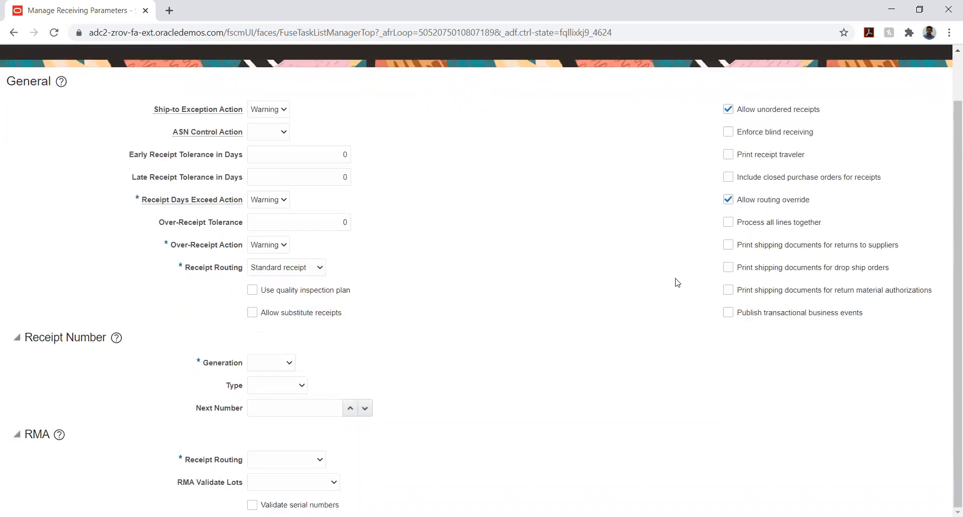
click(277, 368)
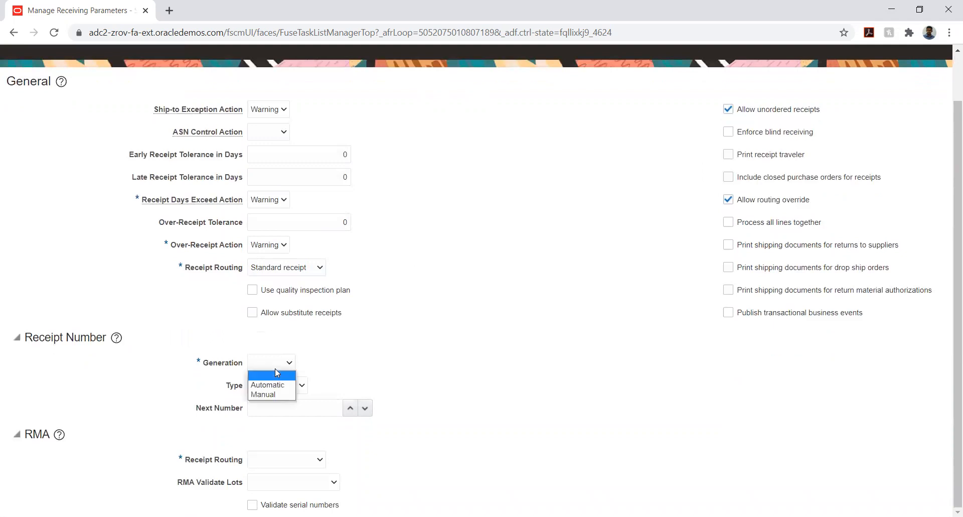
click(270, 385)
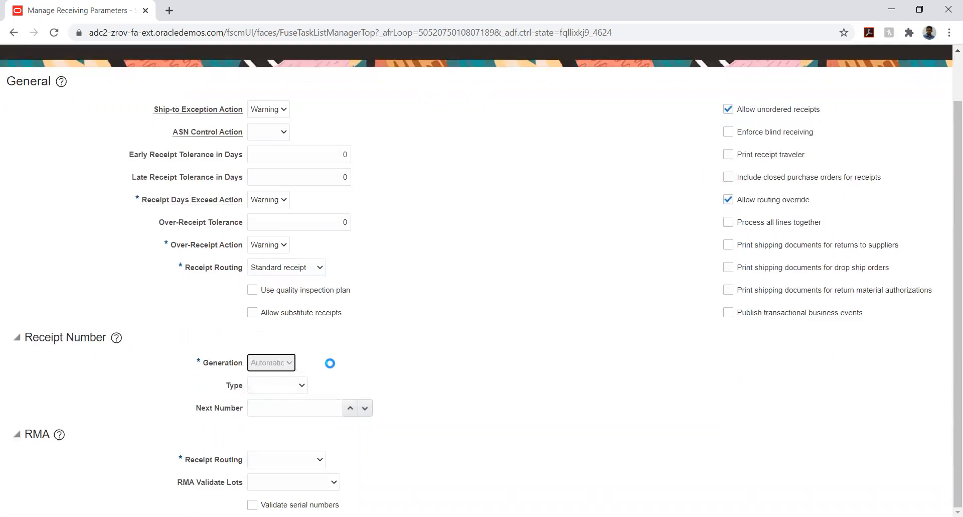
click(274, 389)
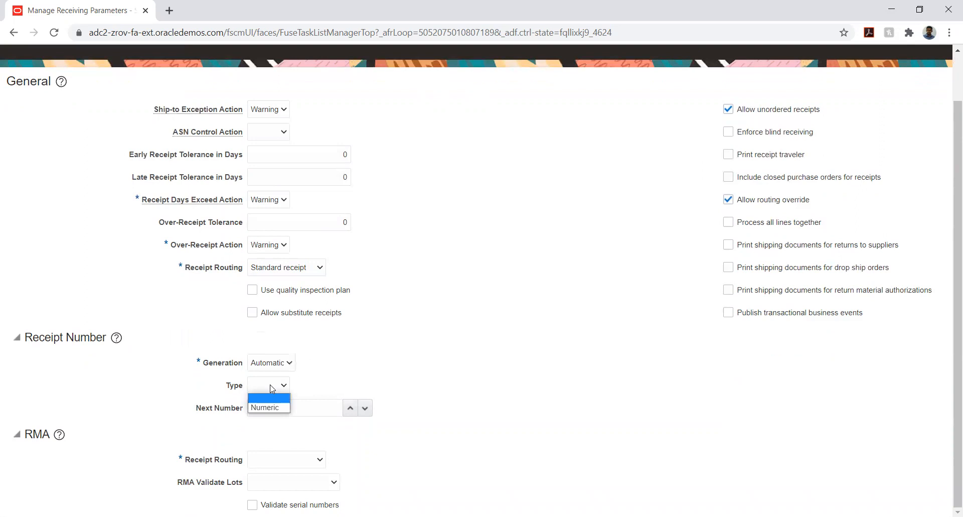
click(272, 407)
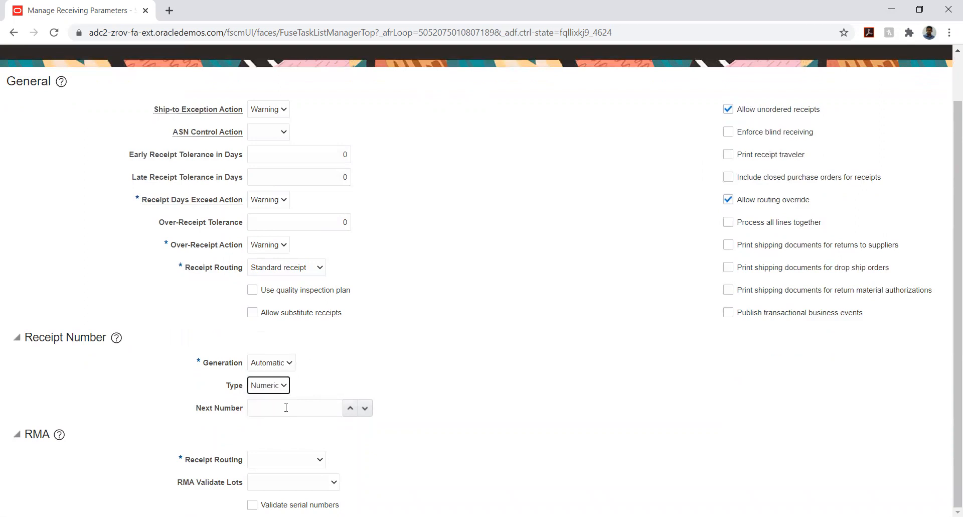
click(286, 407)
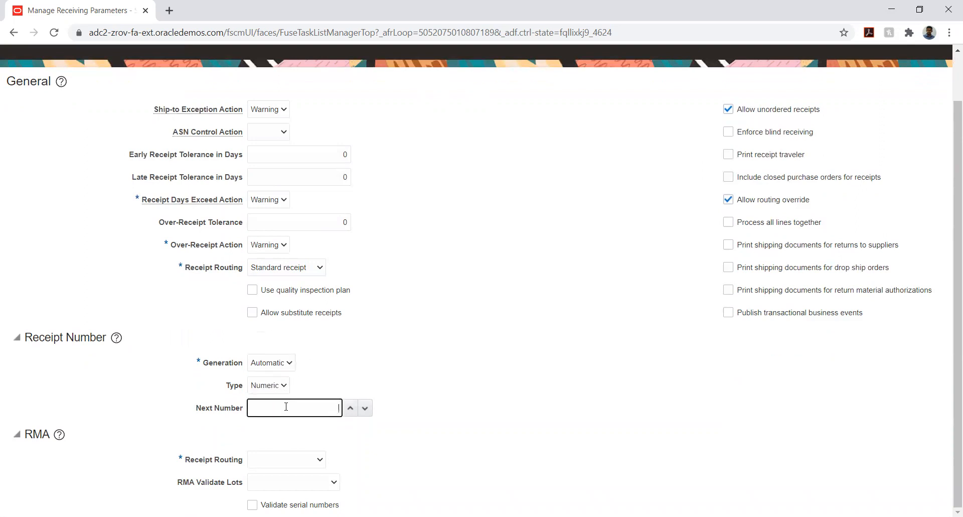
text(1000)
key(Tab)
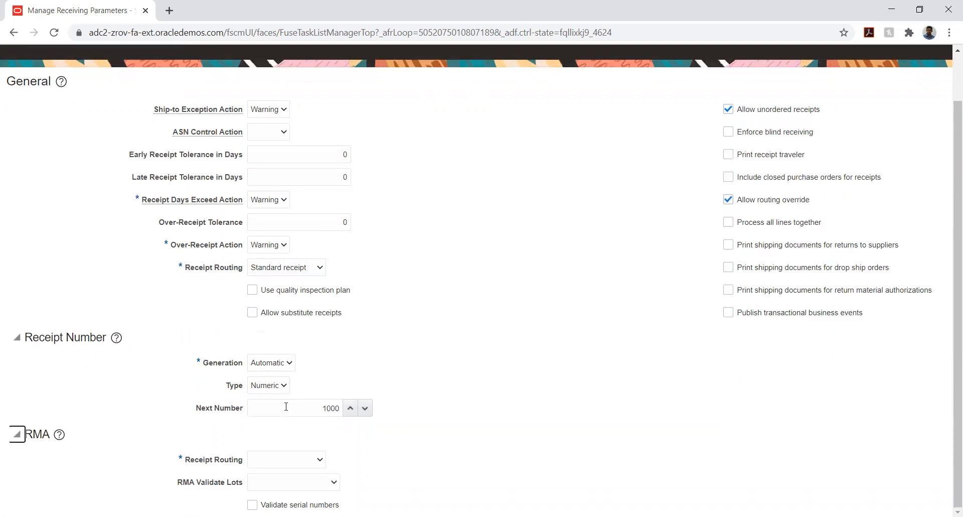
Set the RMA Receipt Routing to Standard receipt and leave RMA Validate Lots blank.
click(624, 345)
click(275, 460)
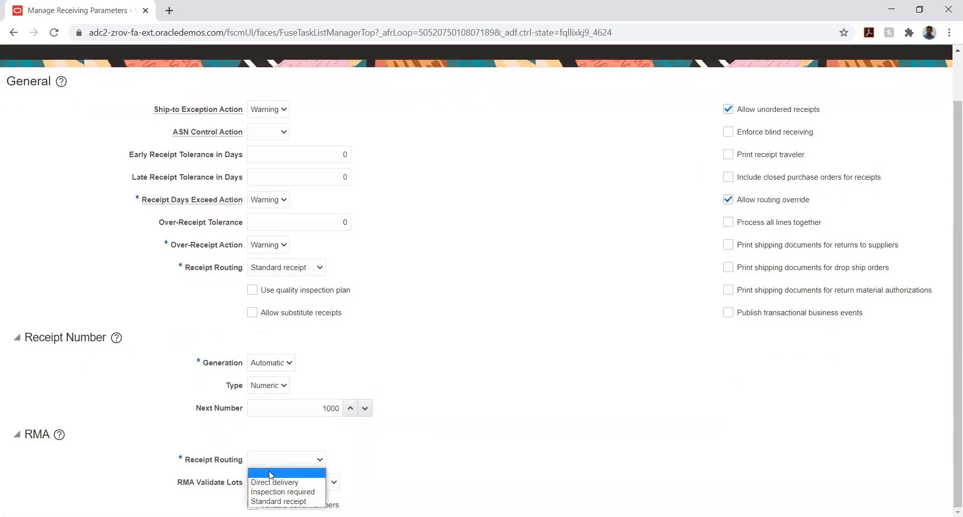
click(276, 501)
click(308, 488)
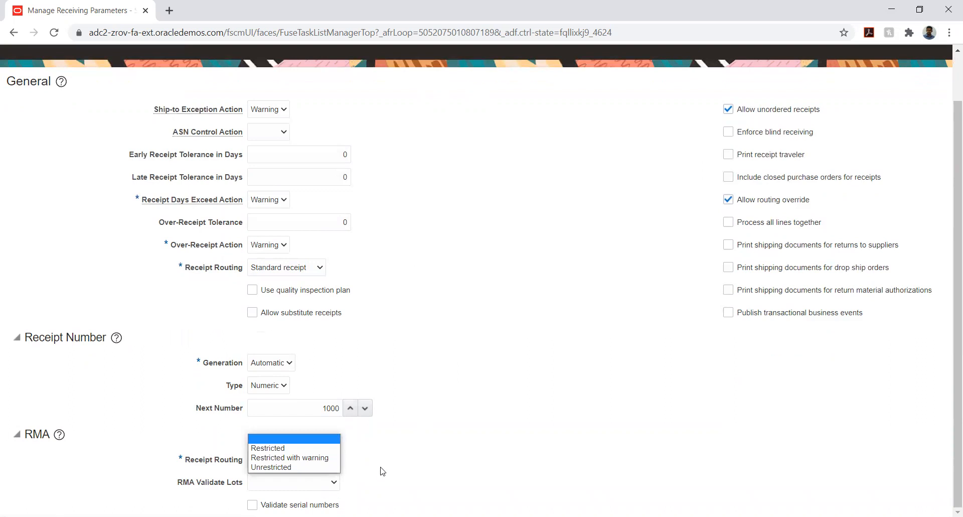
click(403, 460)
Review the available choices for Ship-to Exception Action, ASN Control Action and general Receipt Routing, along with the Receipt Days Exceed Action setting.
scroll(576, 364, up, 1)
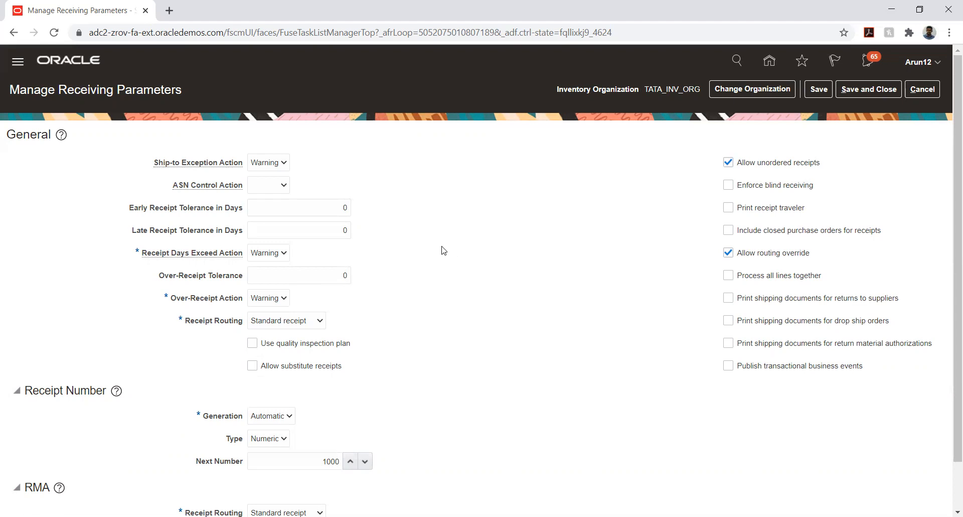
click(279, 163)
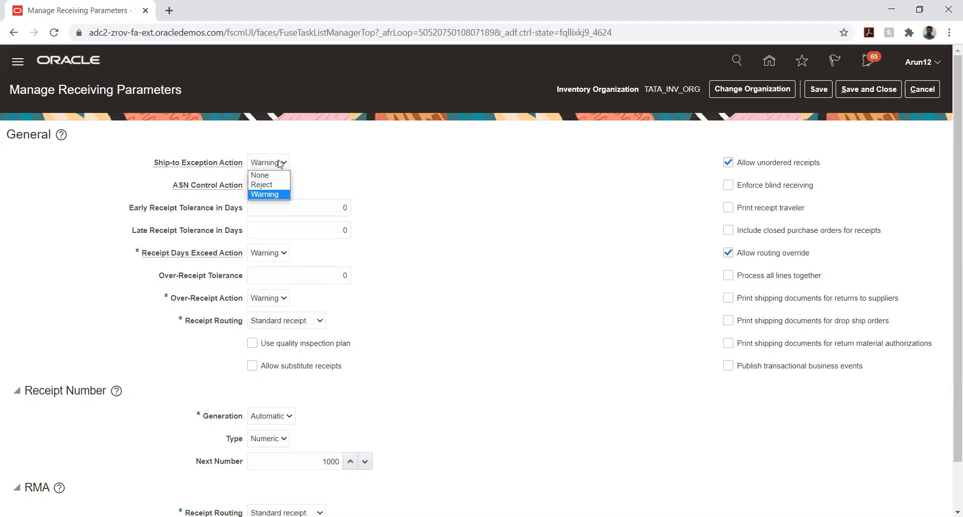
click(345, 170)
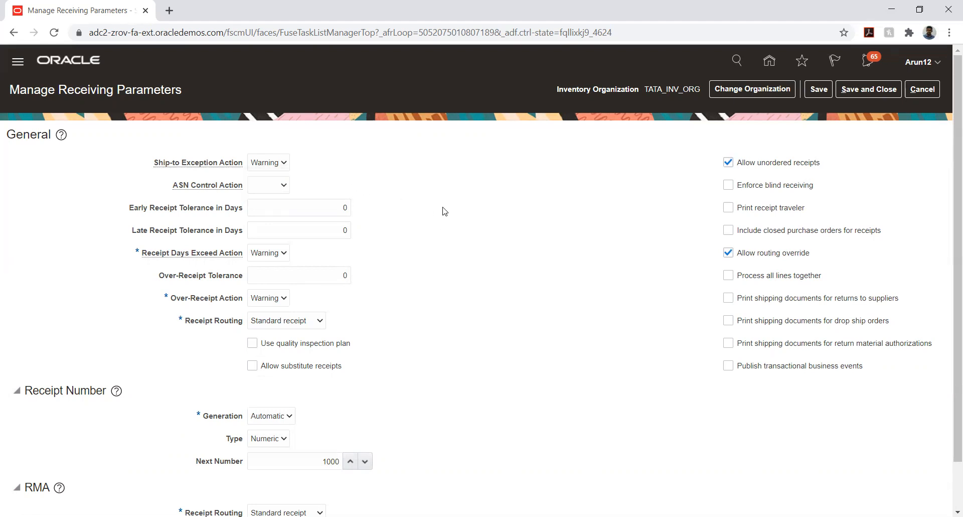
click(284, 185)
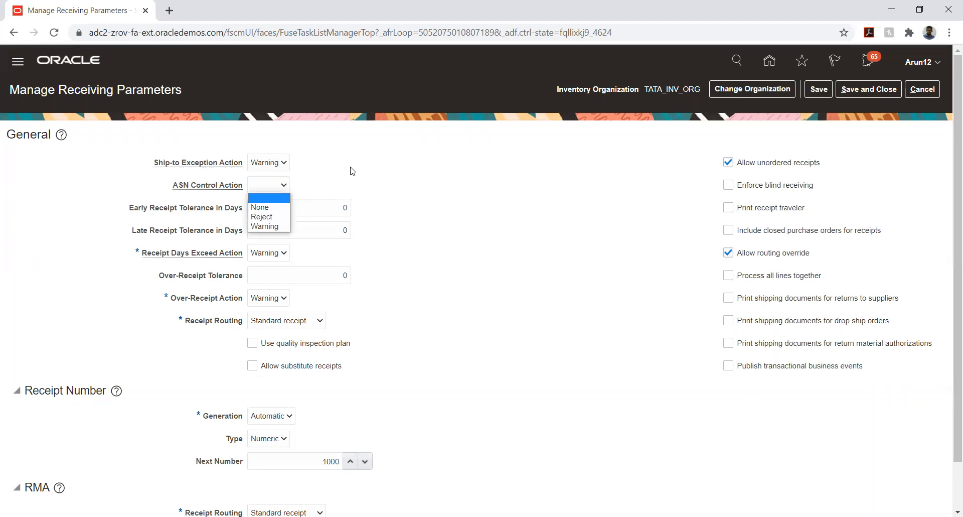
click(381, 171)
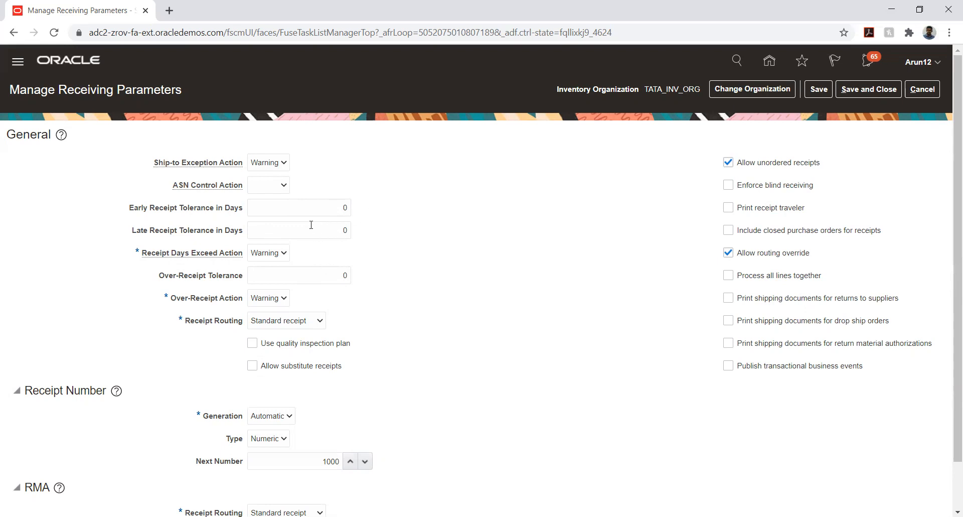
drag(143, 254, 244, 263)
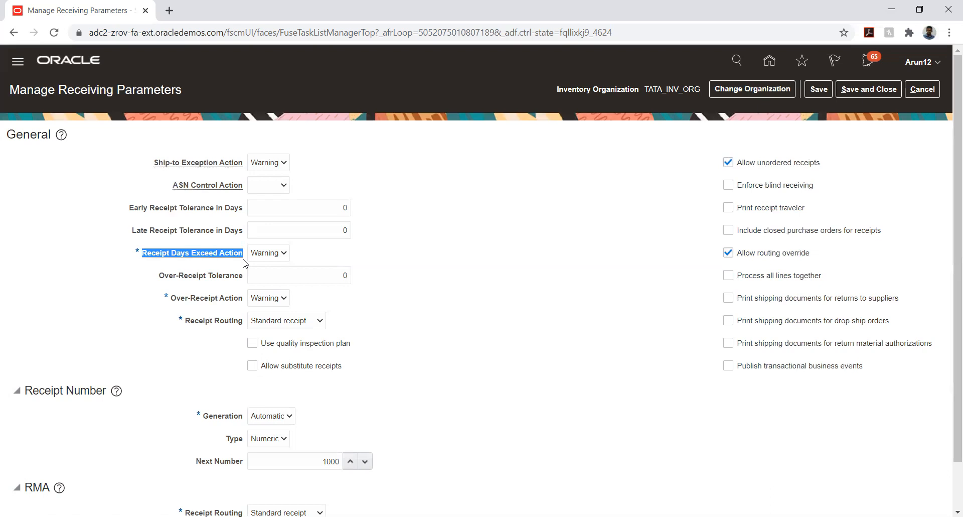
click(362, 260)
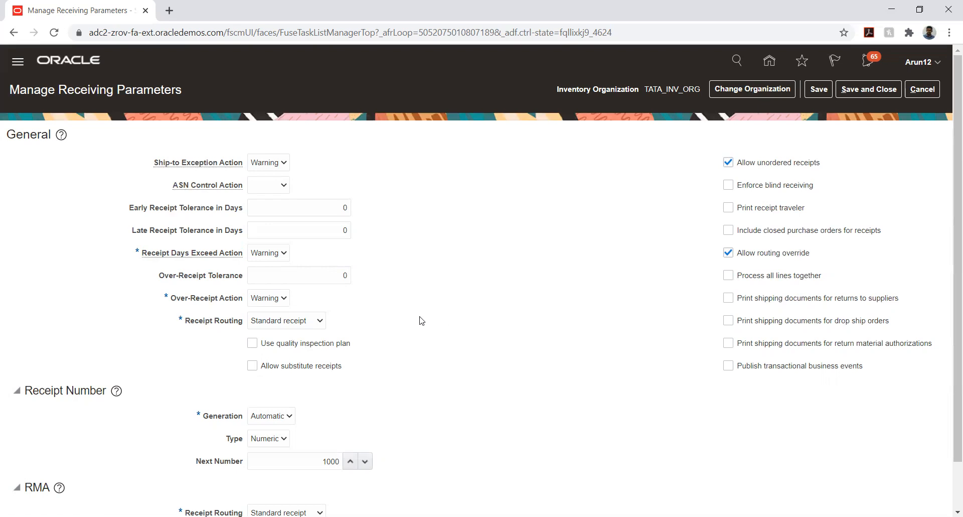
scroll(414, 301, down, 1)
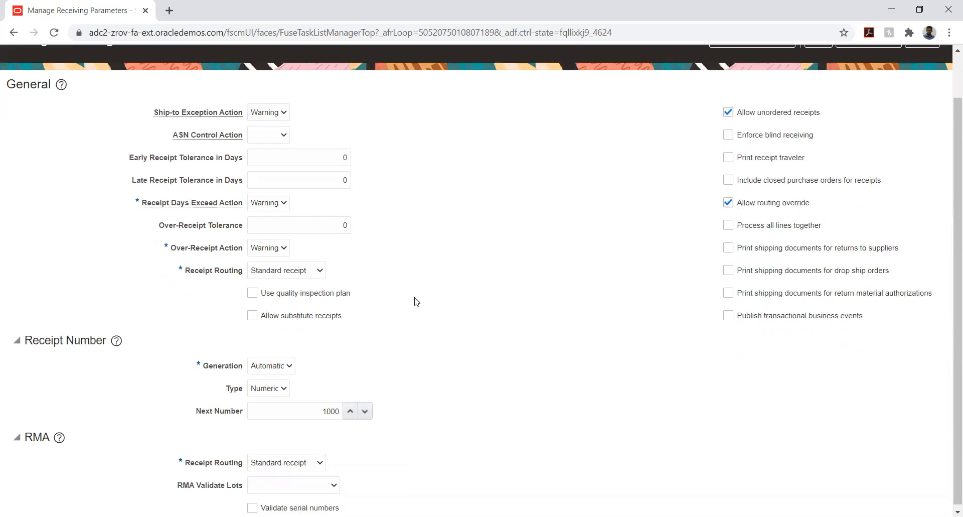
click(273, 271)
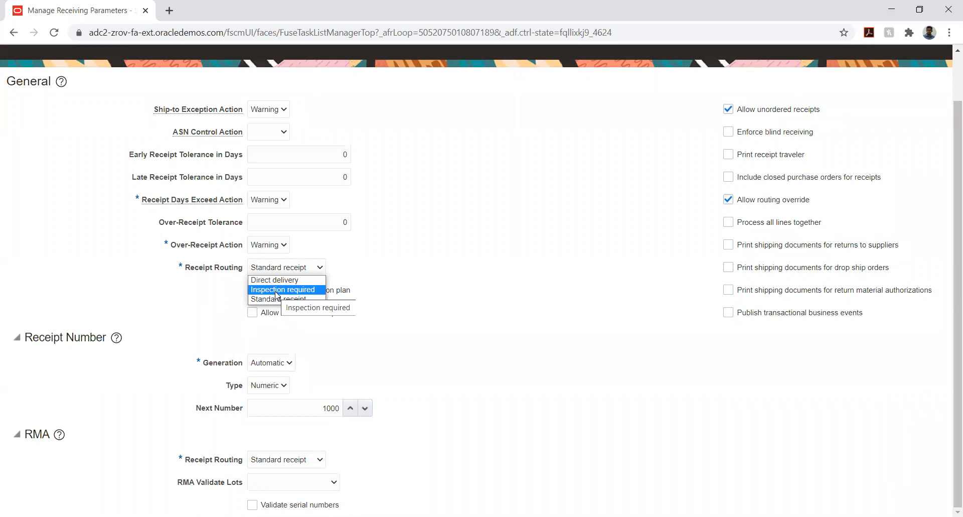
click(477, 275)
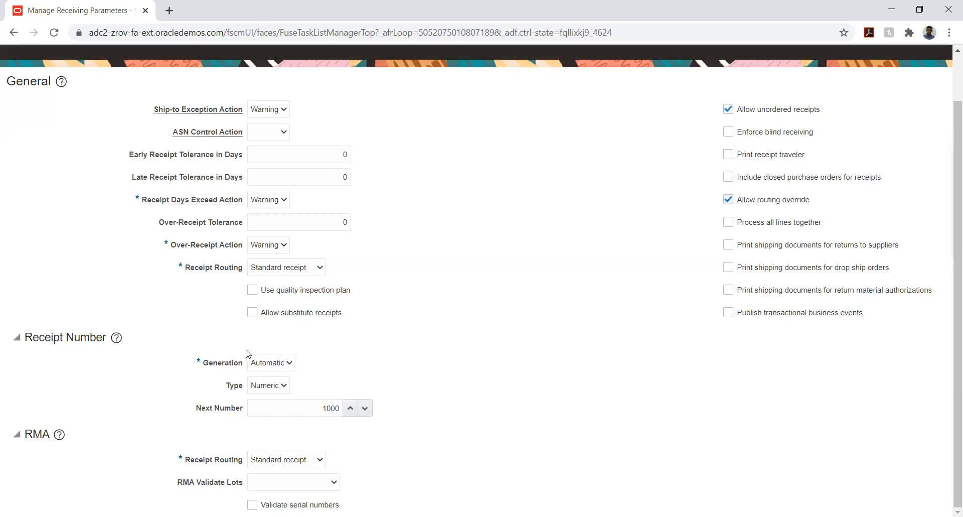
Review the available choices for receipt number Generation, RMA Receipt Routing and RMA Validate Lots.
click(262, 364)
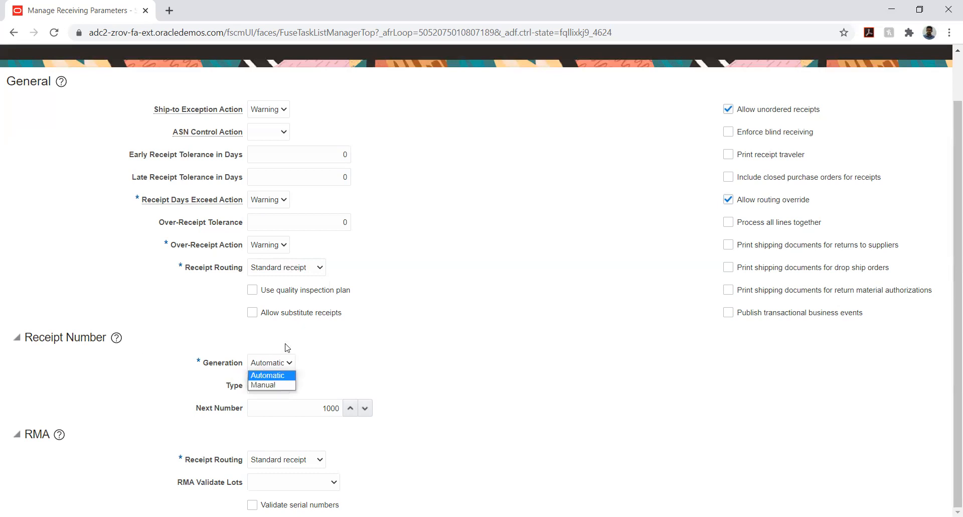
click(324, 351)
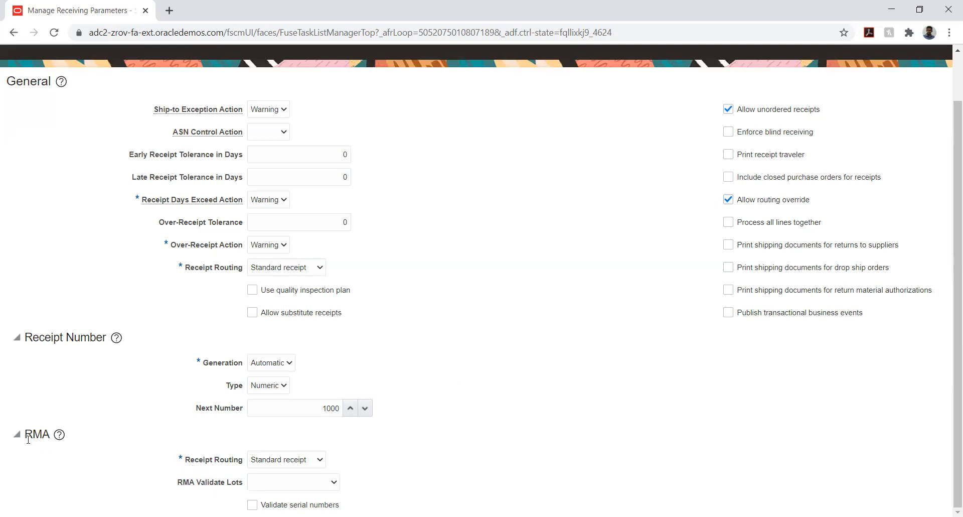
drag(24, 434, 49, 438)
click(115, 451)
click(280, 460)
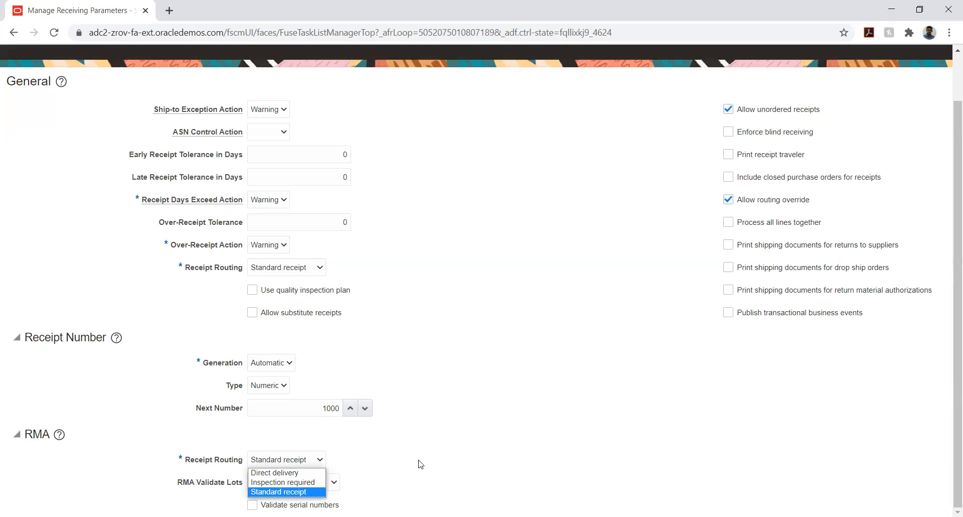
click(405, 459)
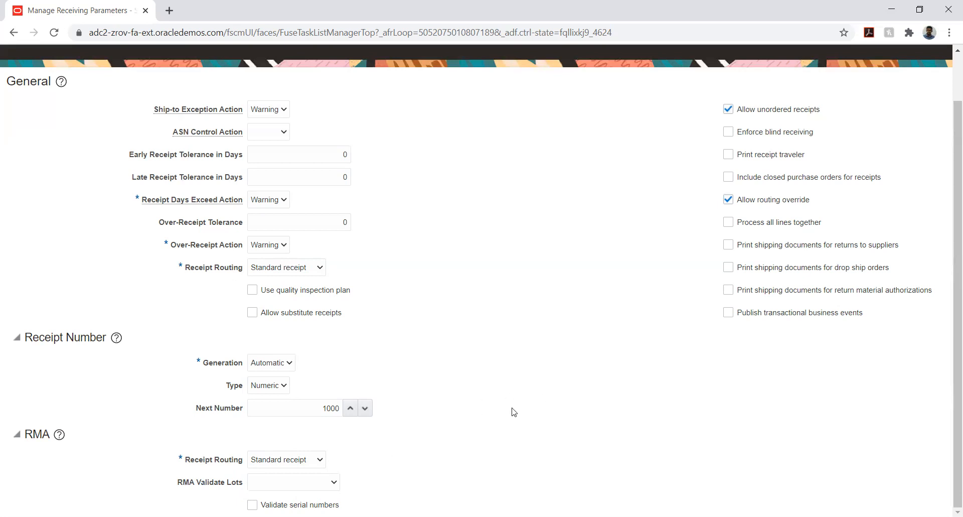
click(313, 487)
click(452, 444)
Save the receiving parameters for TATA_INV_ORG and return to the implementation project's task list.
scroll(614, 312, up, 2)
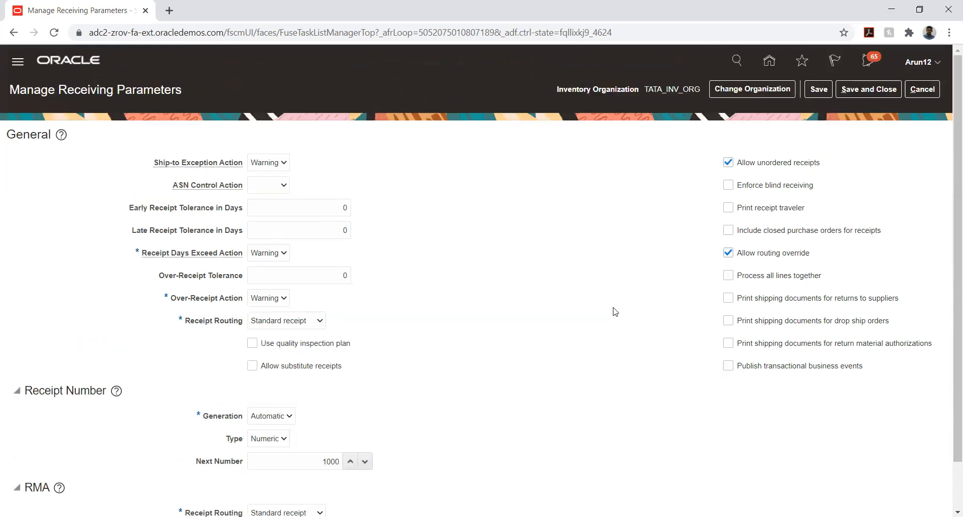
click(819, 89)
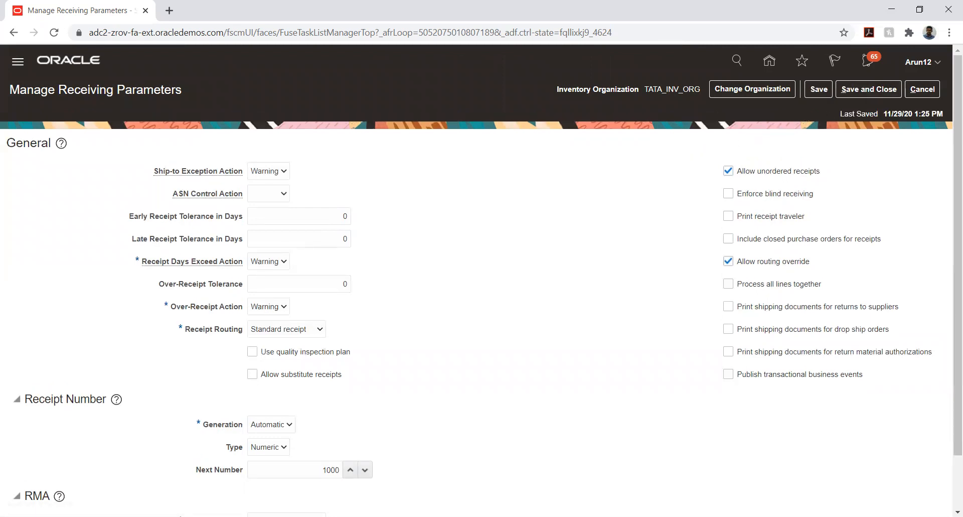
click(843, 96)
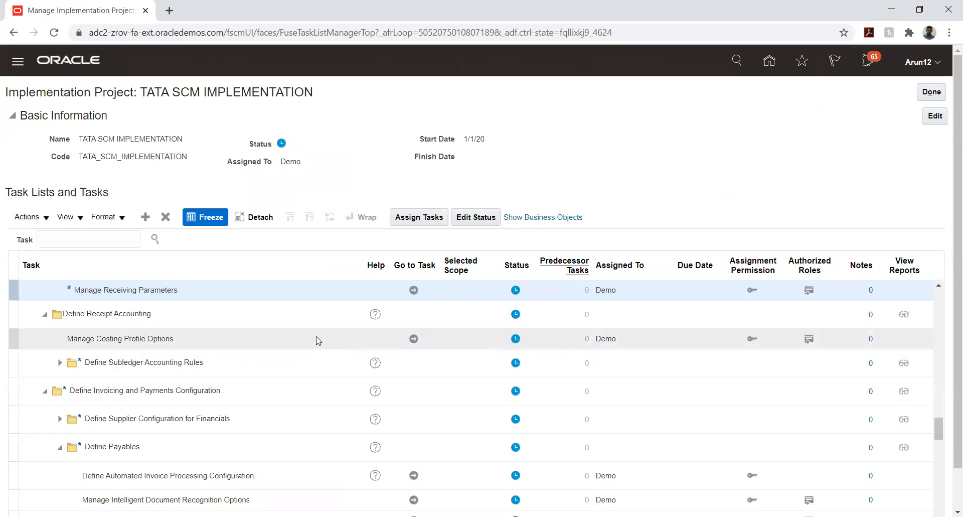
scroll(316, 341, down, 5)
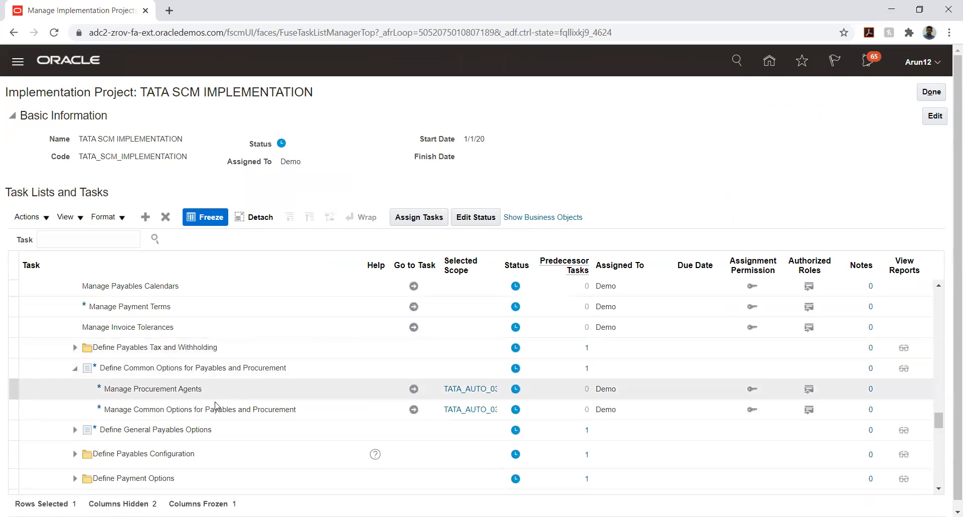
scroll(165, 340, down, 3)
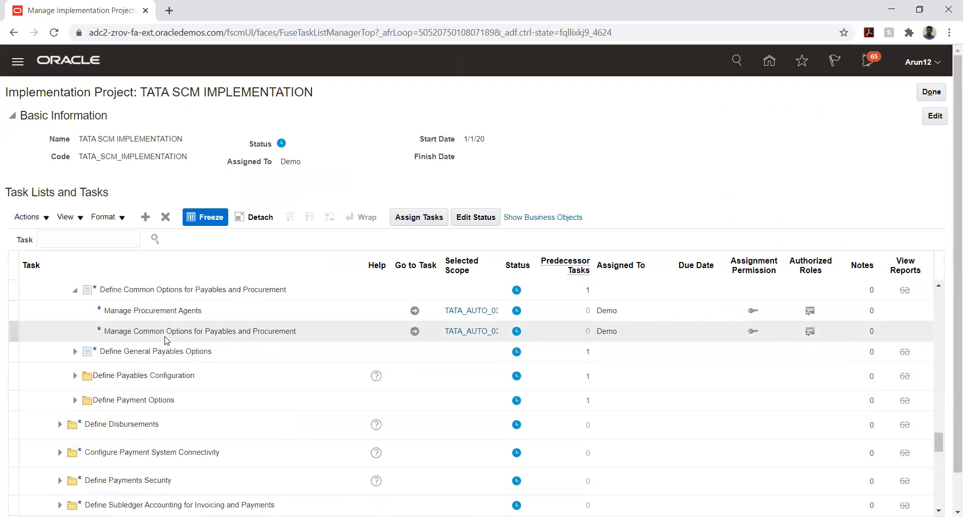
scroll(166, 340, down, 3)
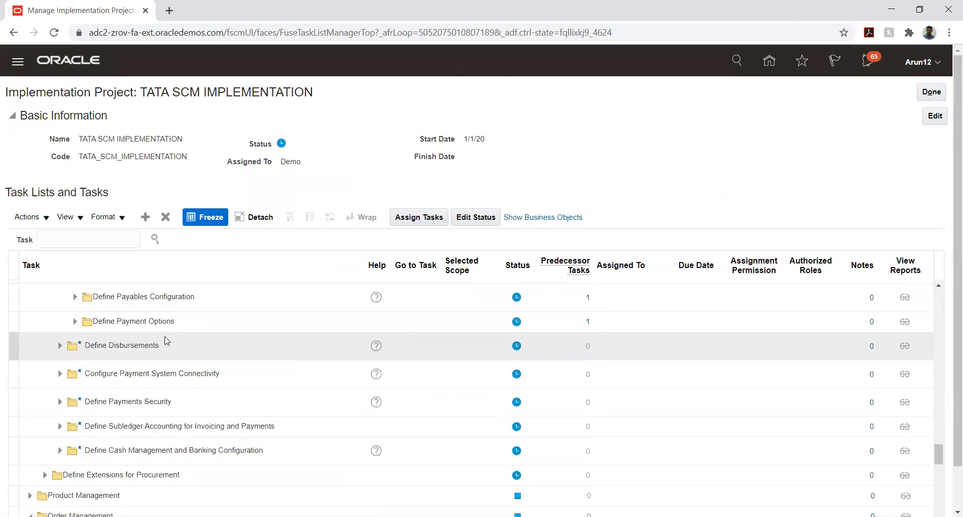
scroll(167, 340, down, 3)
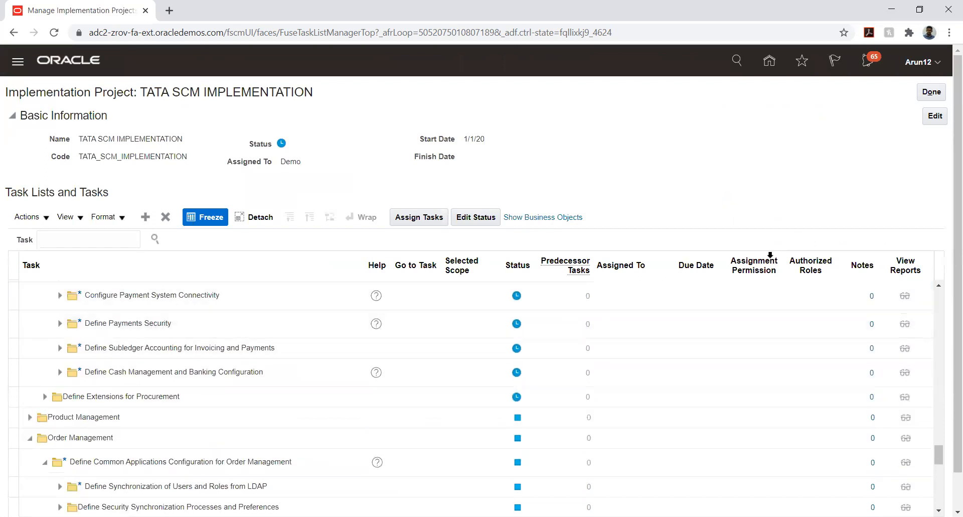
Go to the home page and open Purchase Requisitions from the Procurement apps to check requisitioning access.
click(772, 68)
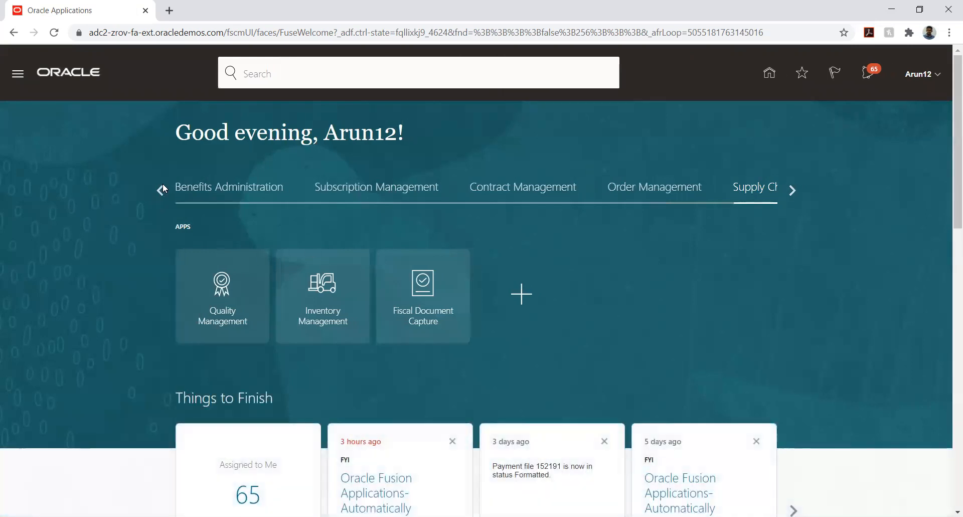
click(162, 185)
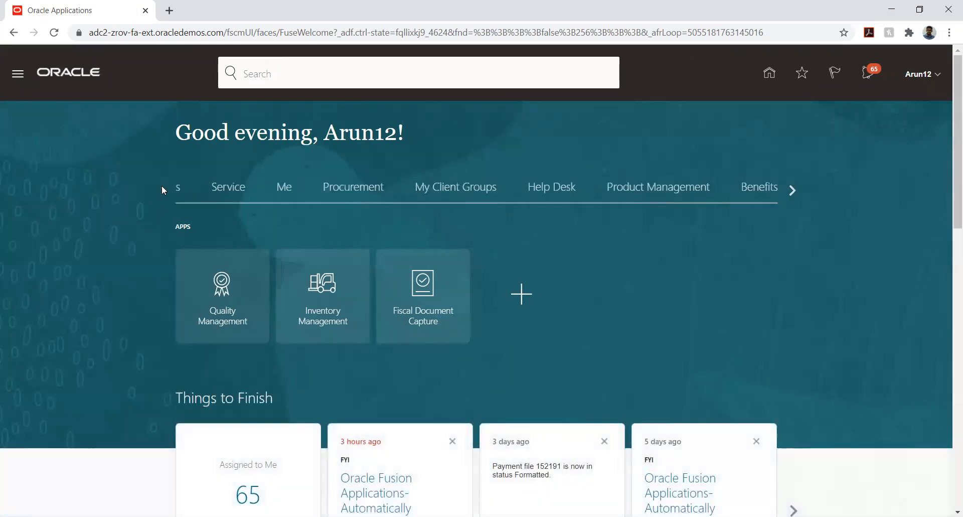
click(380, 190)
click(216, 285)
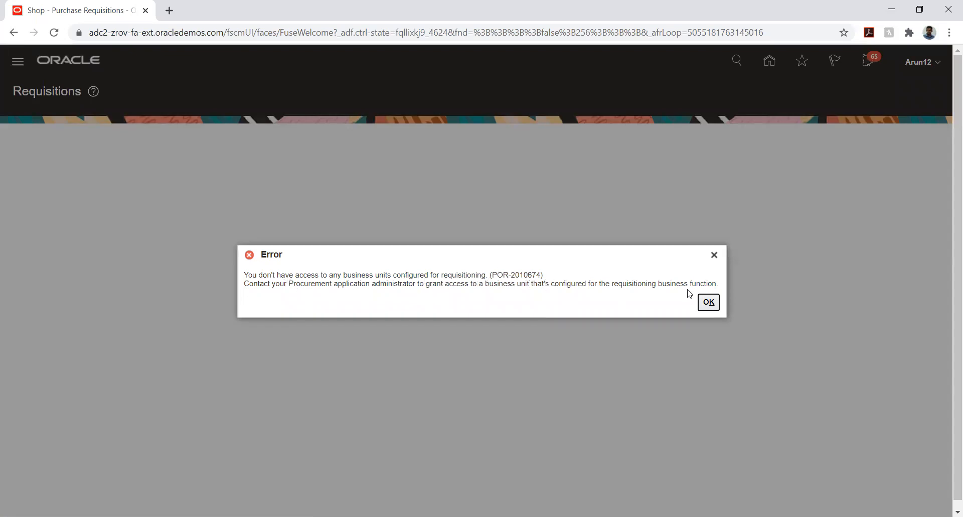
click(708, 301)
Go to Setup and Maintenance and open the TATA SCM IMPLEMENTATION project from the implementation projects.
click(938, 64)
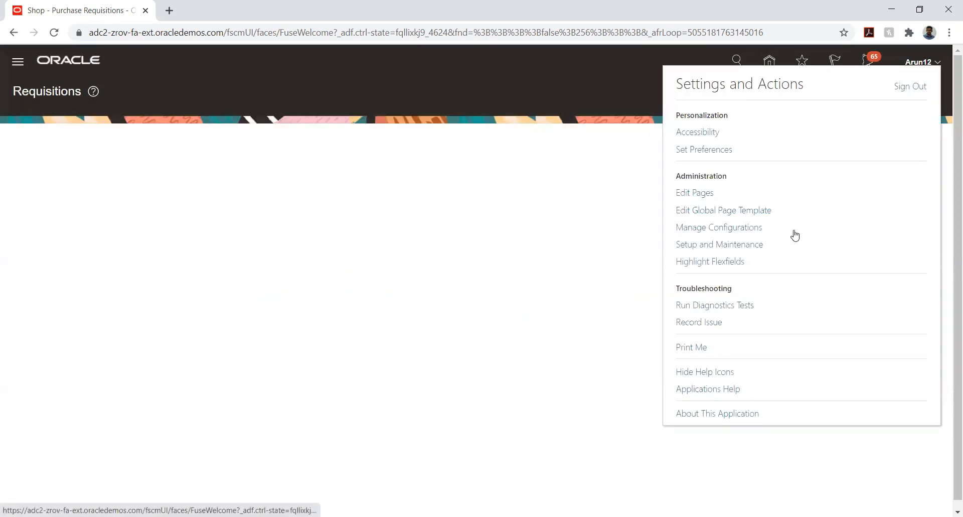
click(704, 244)
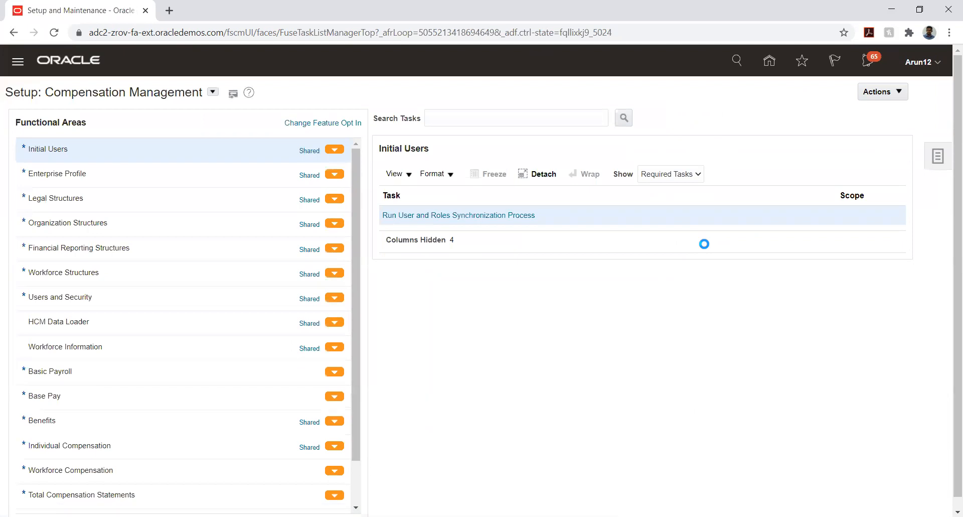
click(936, 156)
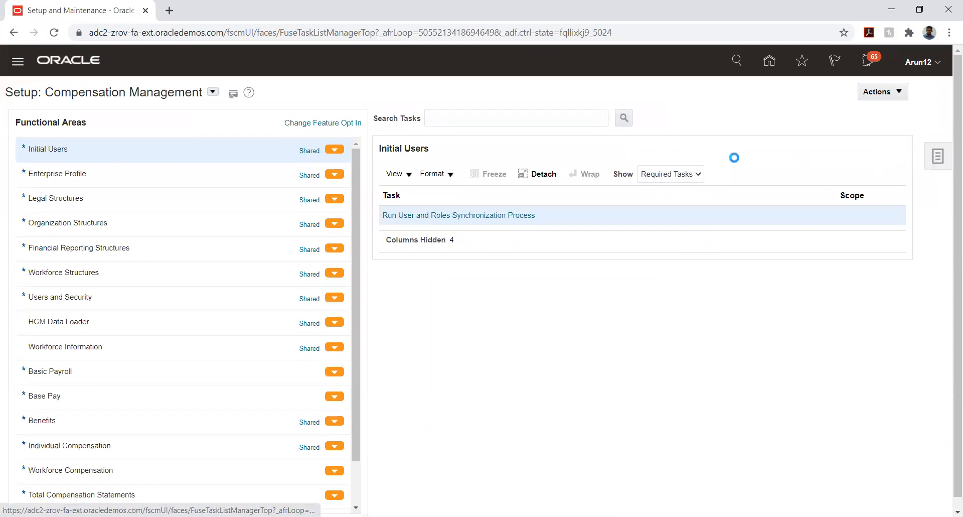
click(852, 90)
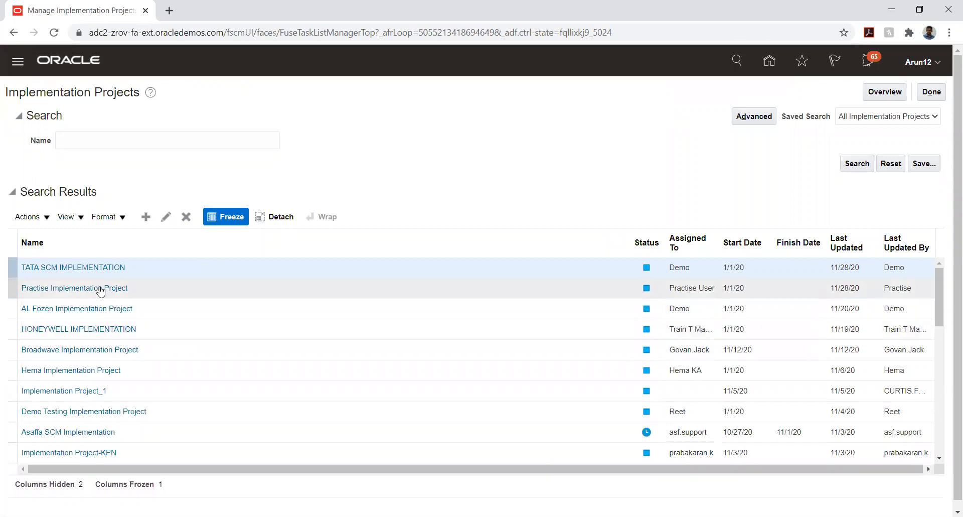
click(90, 268)
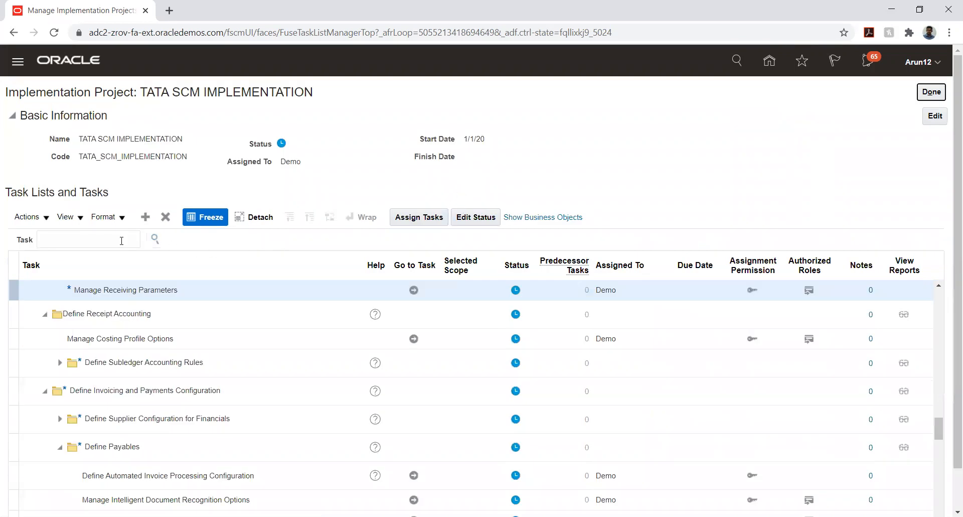
Search the project tasks for %data%acc% and open Manage Business Unit Data Access for Users under Define Business Units for Order Management.
click(122, 240)
text(%data)
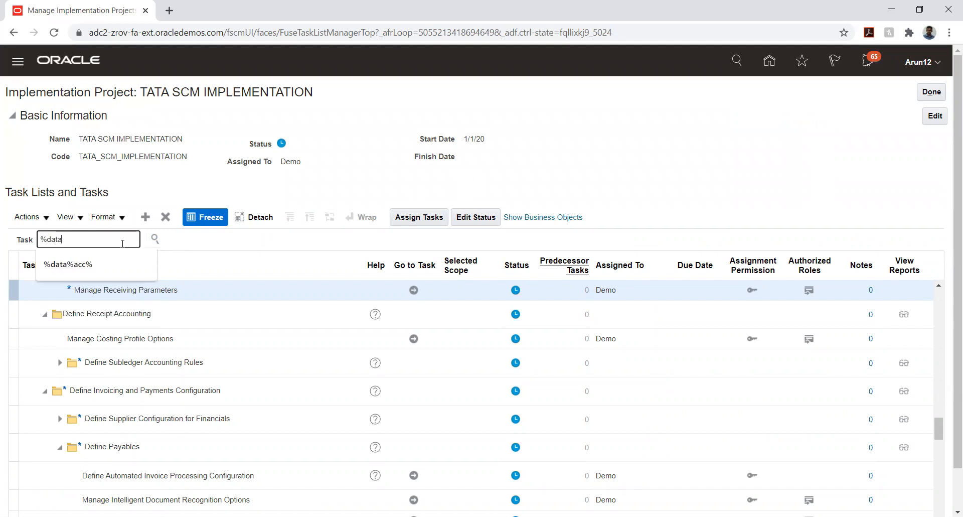
text(%acc%)
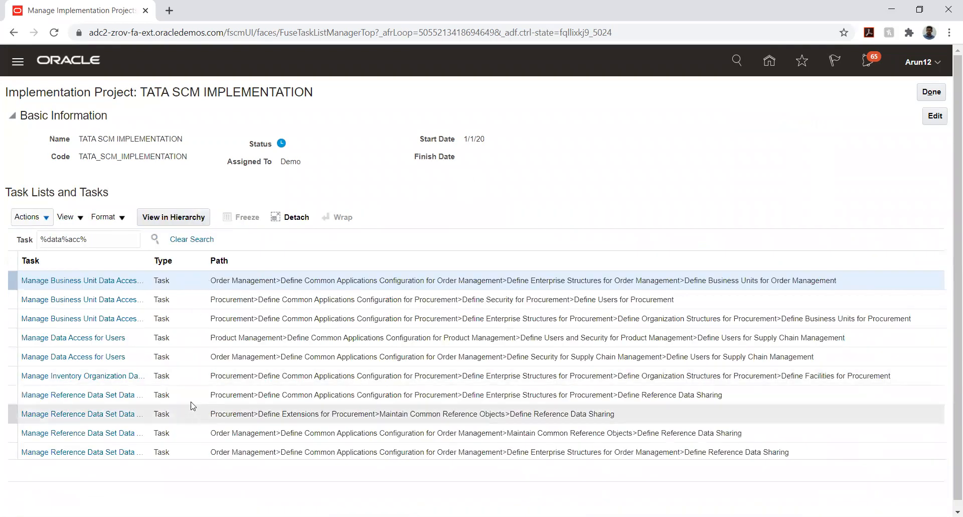
click(105, 281)
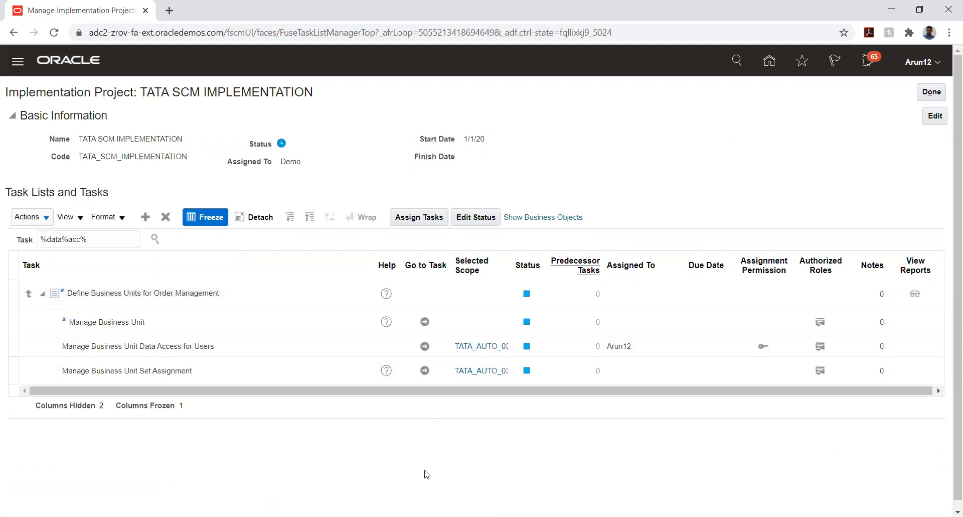
click(424, 346)
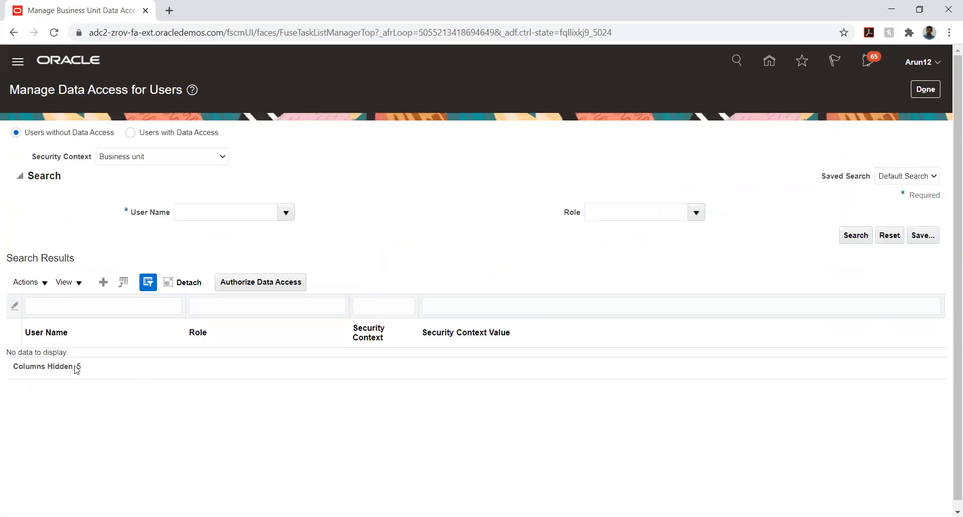
click(103, 281)
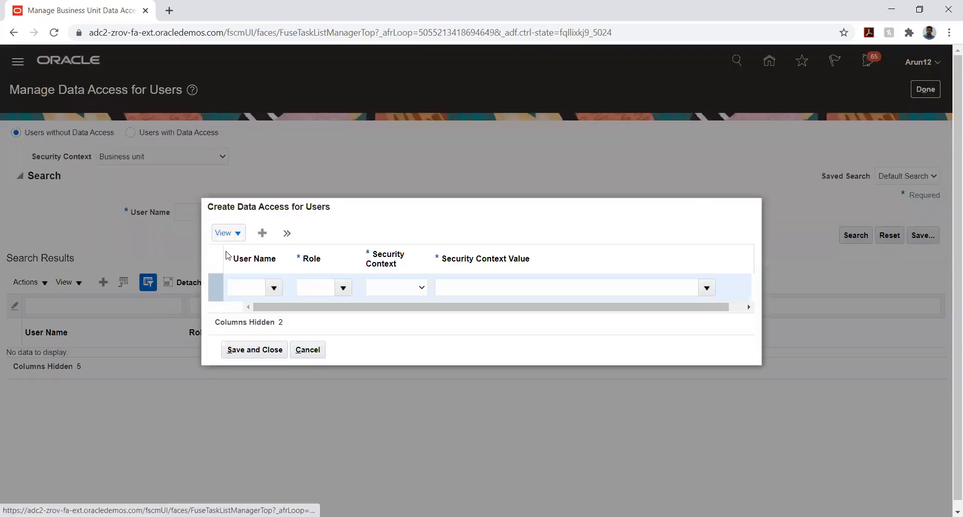
click(307, 349)
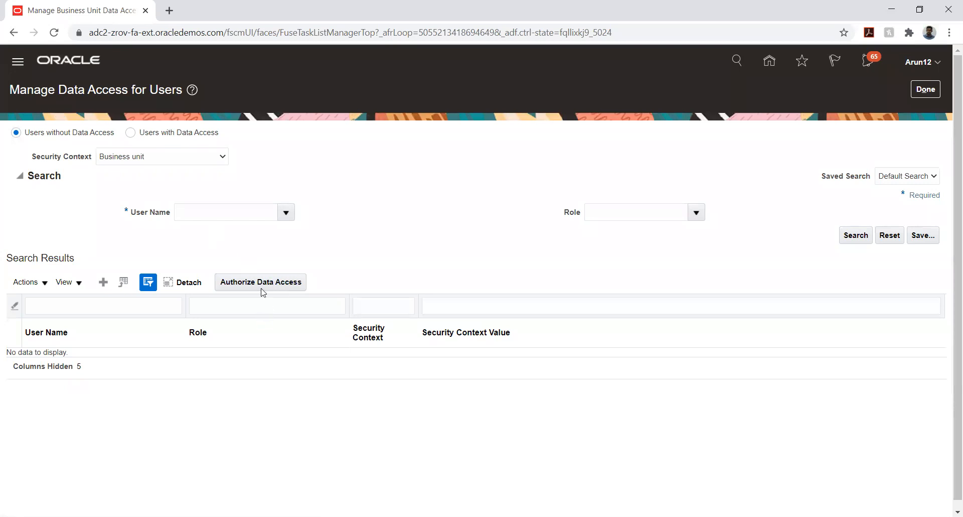
Open the user accounts page of the Security Console.
scroll(170, 331, down, 9)
click(61, 409)
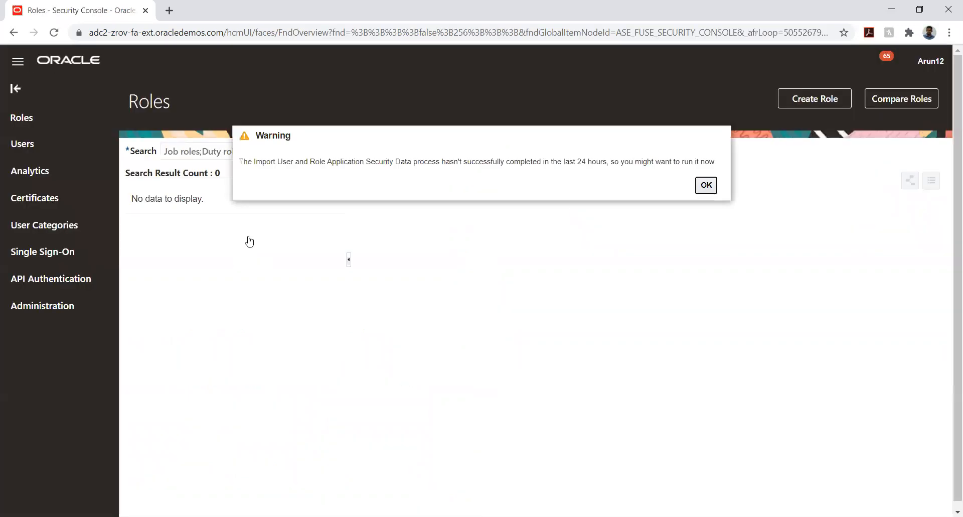
click(703, 188)
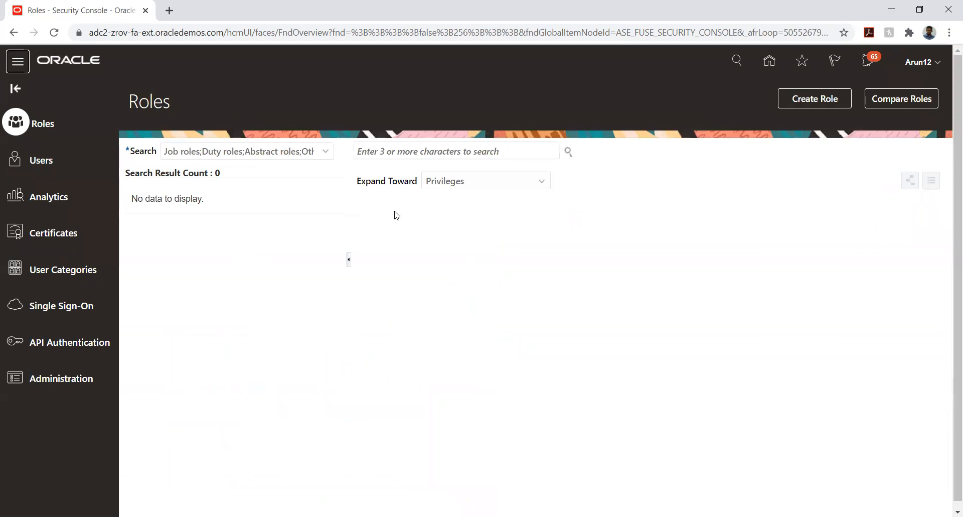
click(35, 163)
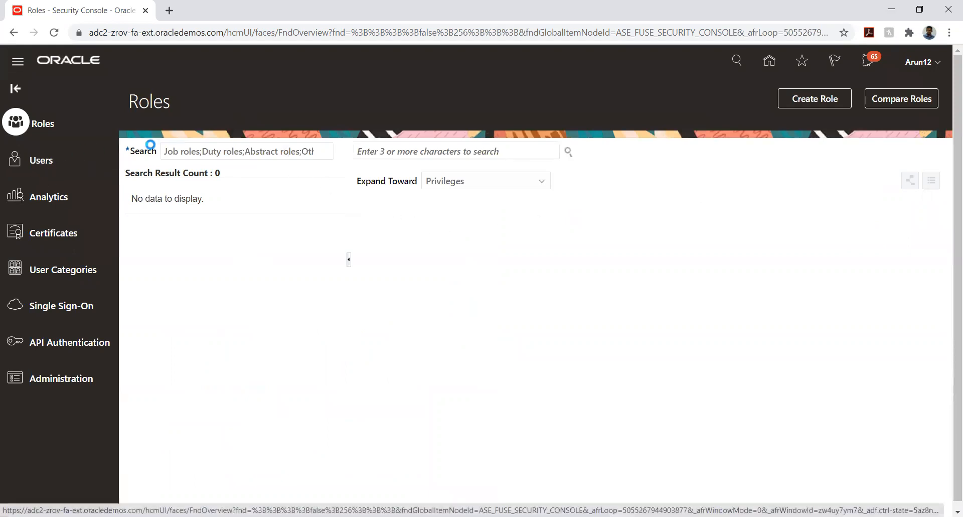
Search for the signed-in user's account by user name and open it for editing.
click(310, 151)
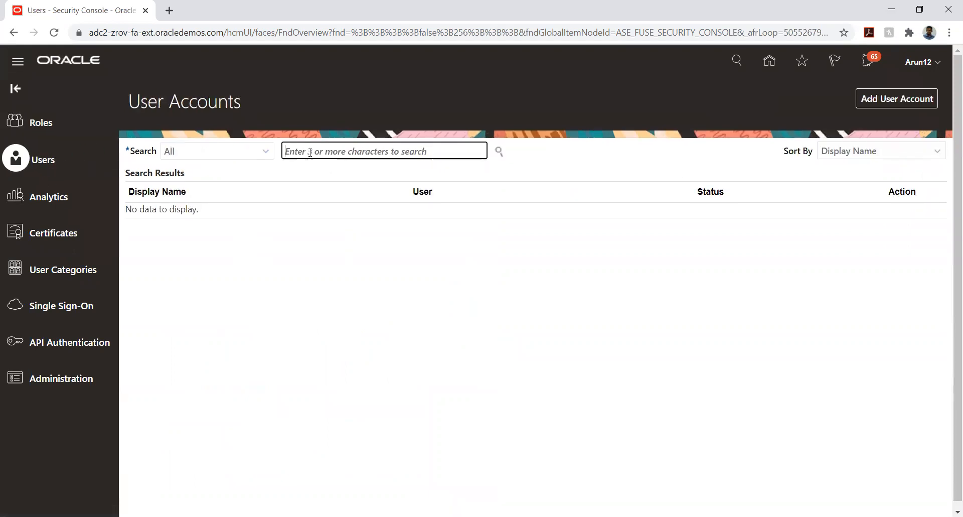
text(Arun1)
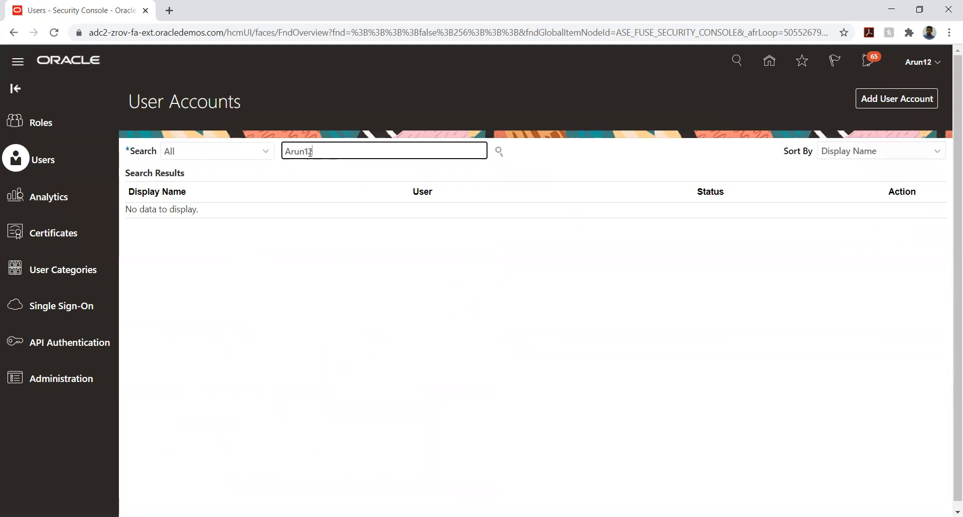
key(Return)
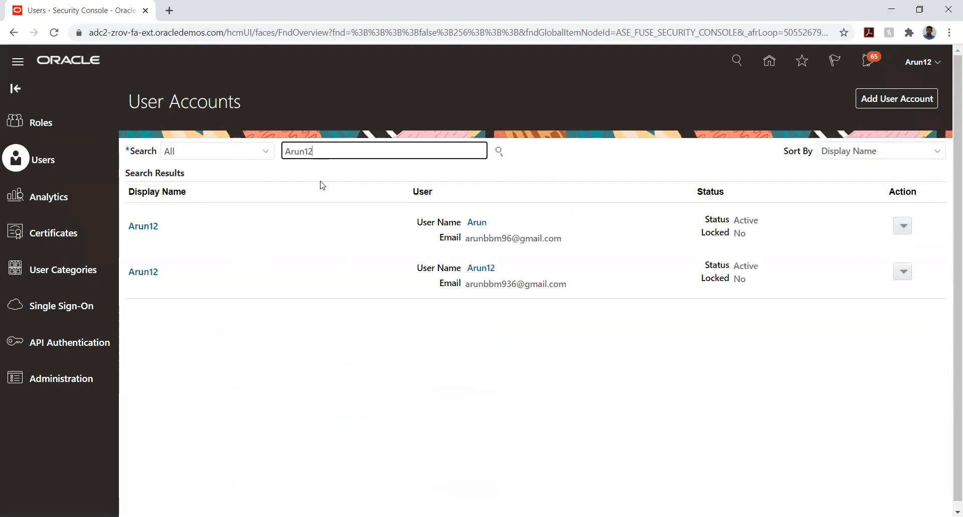
click(470, 270)
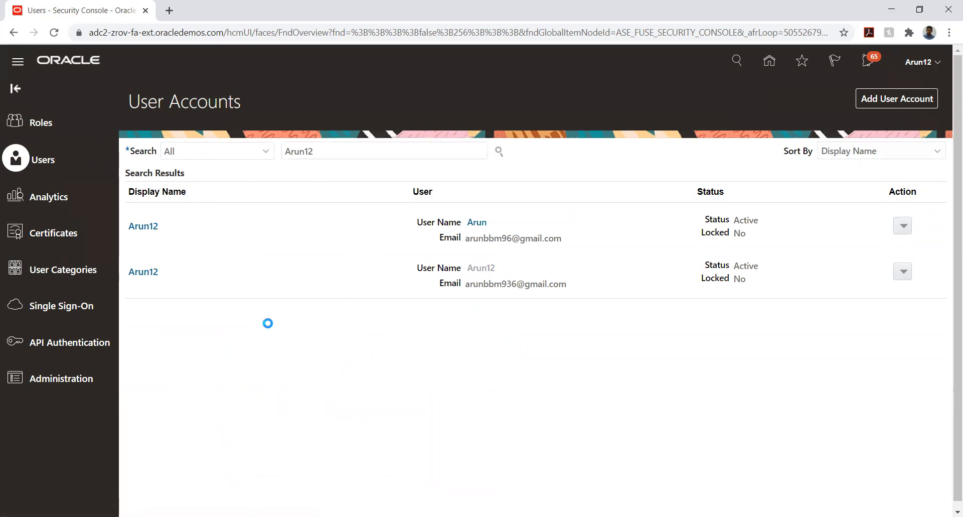
click(810, 103)
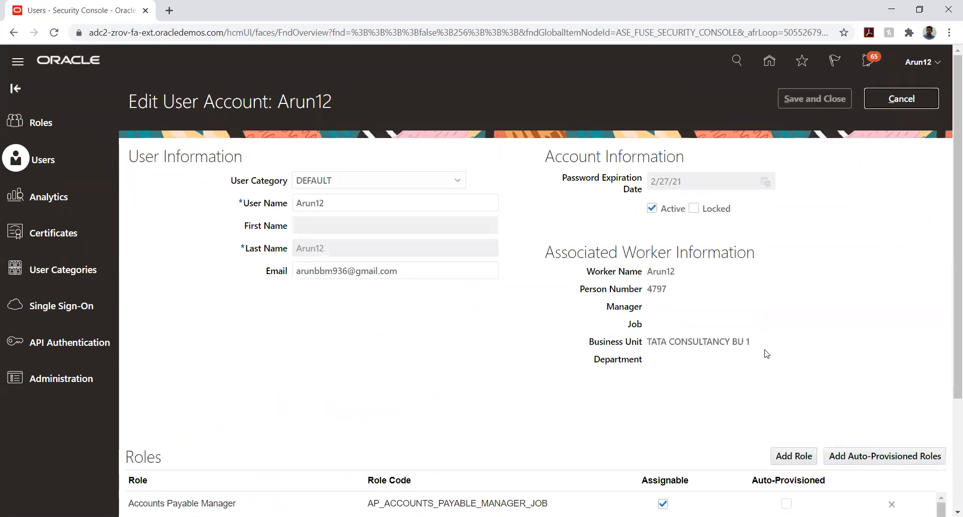
Add the Procurement Application Administrator role (PO_PROCUREMENT_APPLICATION_ADMIN_JOB) to the user account.
scroll(820, 326, down, 3)
click(794, 306)
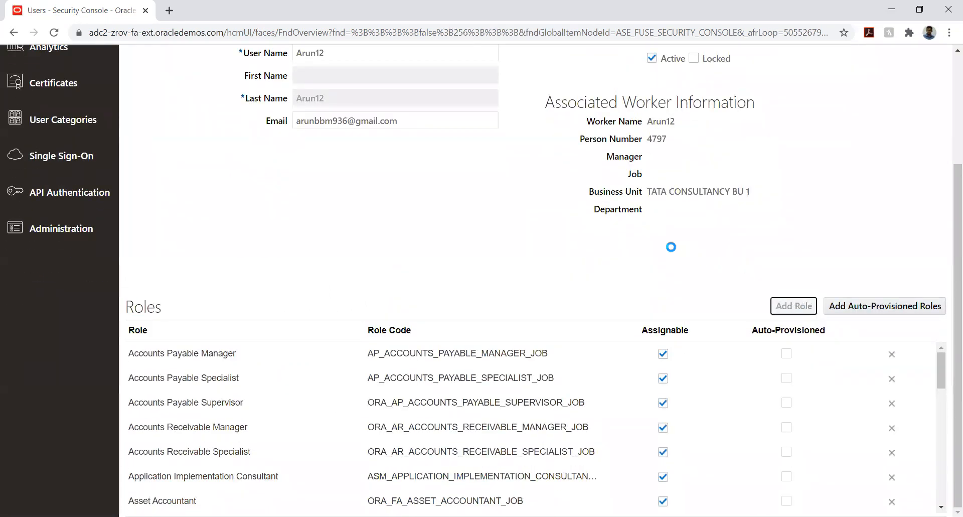
text(Procuremen)
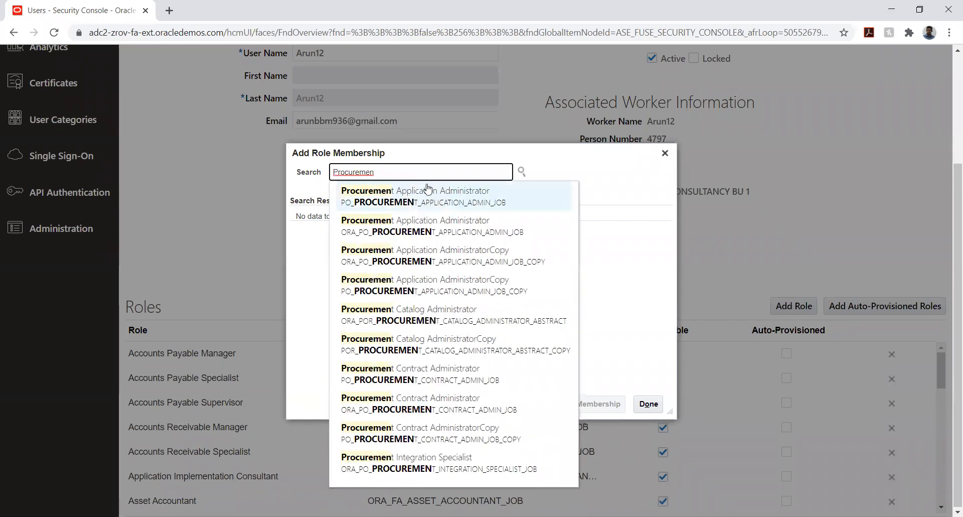
click(429, 192)
click(445, 231)
click(556, 403)
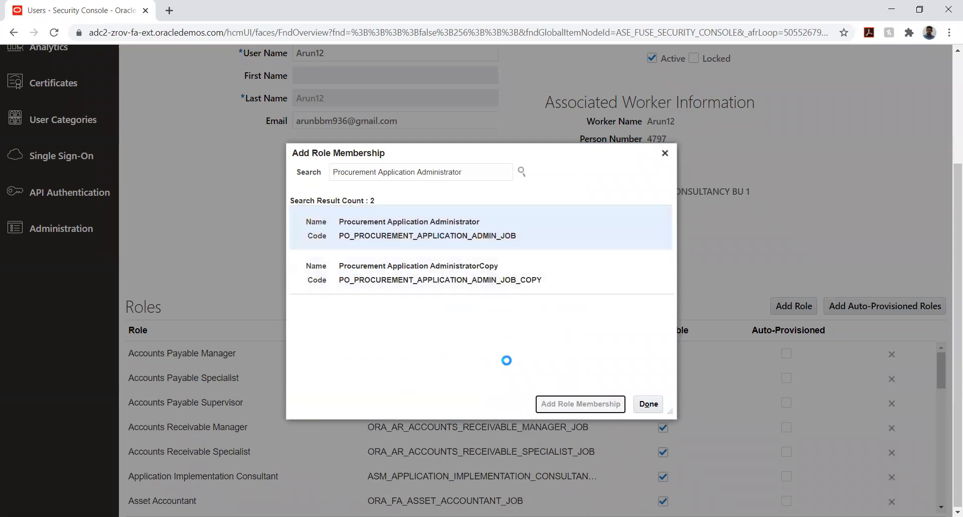
Search for the Procurement Preparer role and add it to the user account.
click(472, 174)
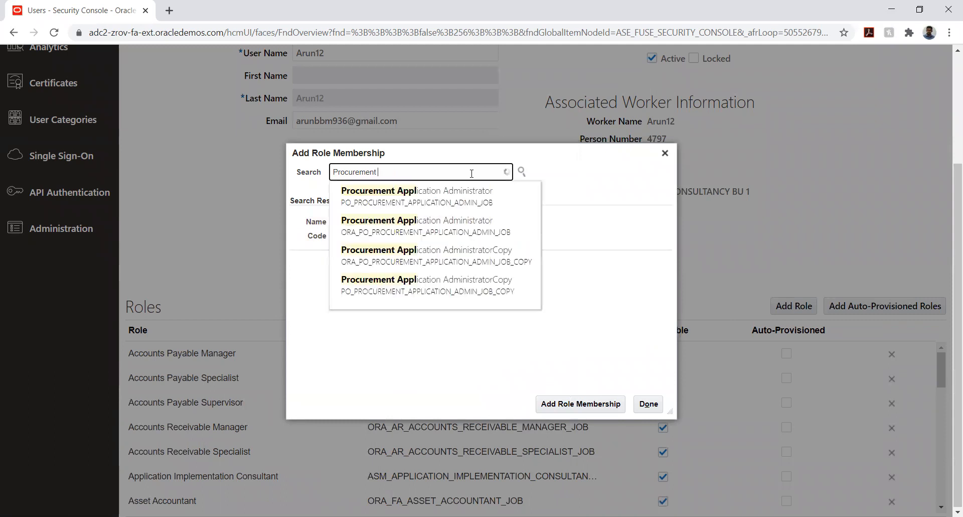
key(BackSpace)
text(re)
key(BackSpace)
key(BackSpace)
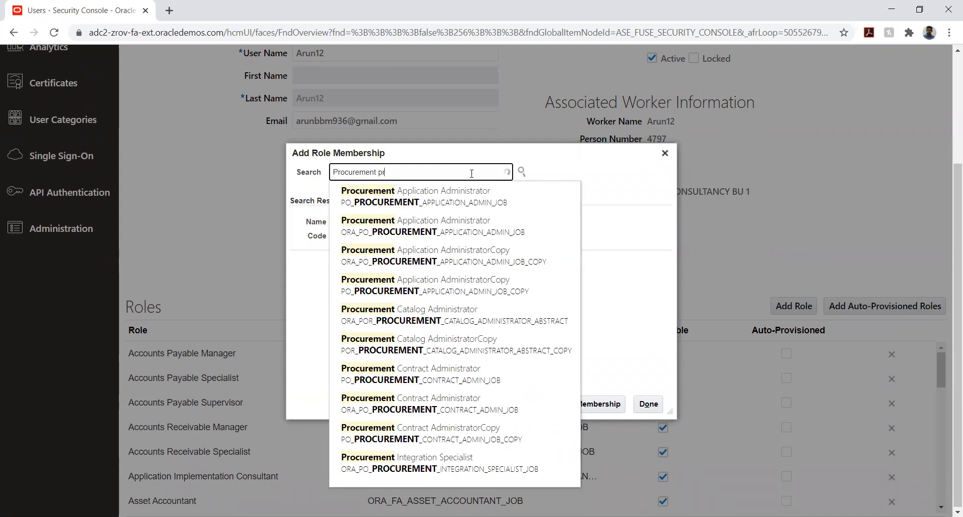
text(prep)
click(444, 193)
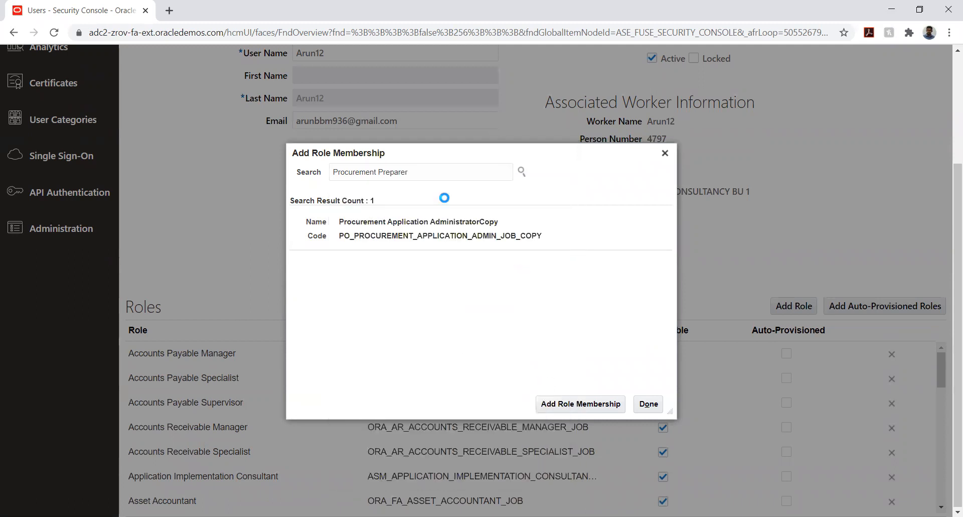
click(453, 226)
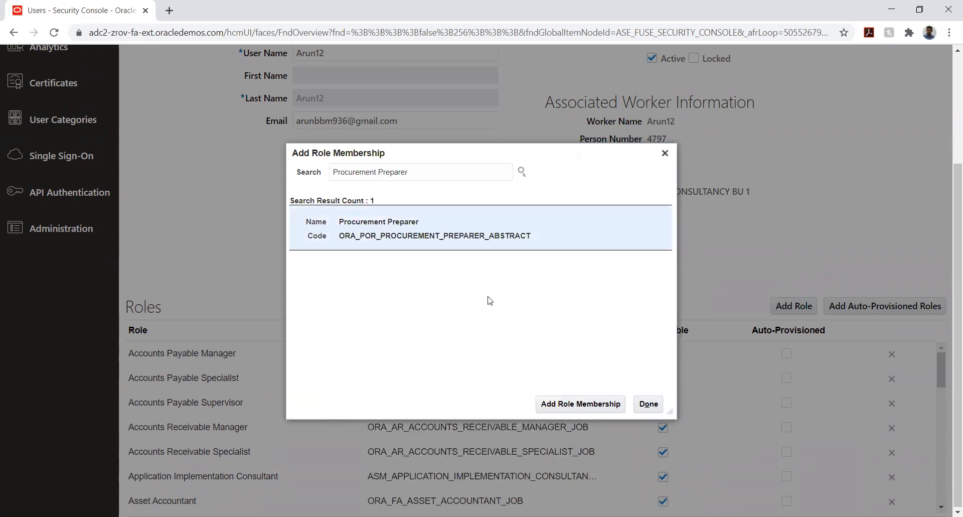
click(556, 404)
Find the Procurement Requester role (POR_PROCUREMENT_REQUESTER_ABSTRACT) and add it to the user account.
double_click(426, 172)
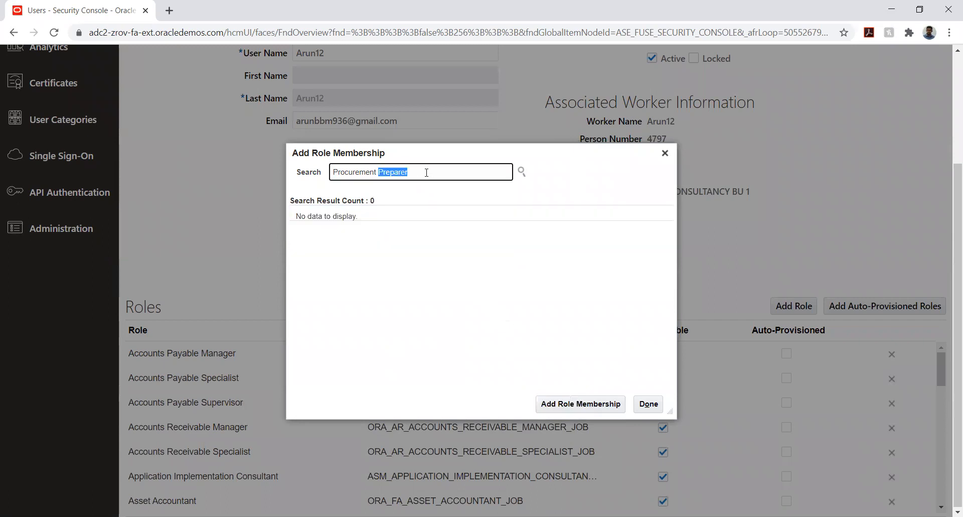
text(req)
click(444, 219)
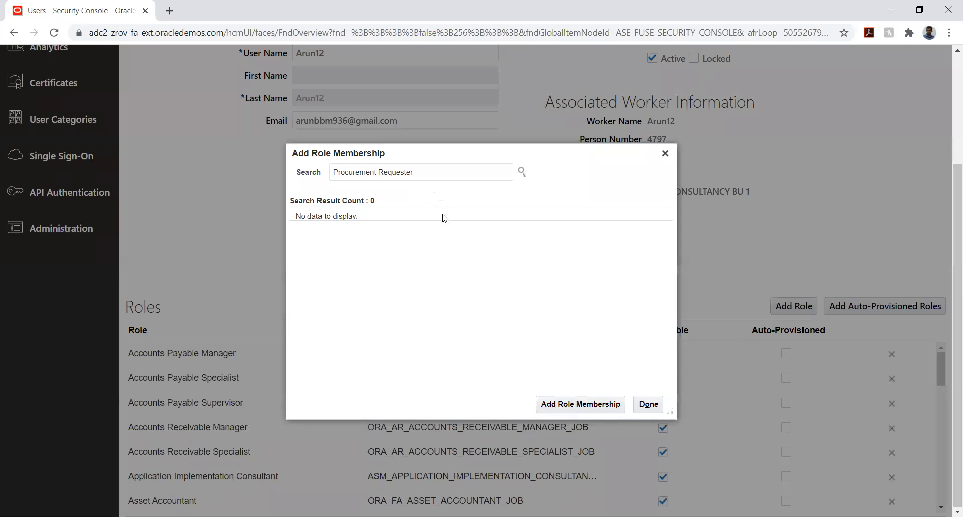
click(581, 403)
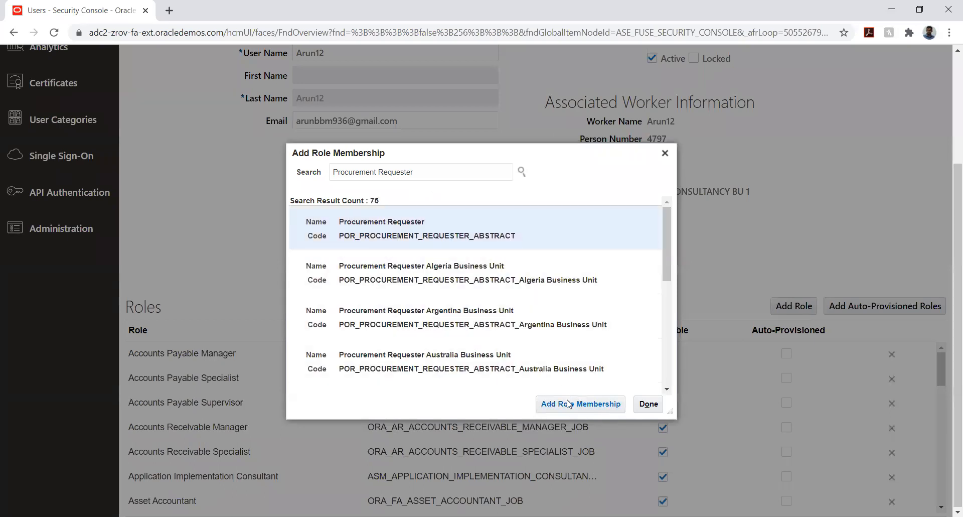
Add the Procurement Manager role (PO_PROCUREMENT_MANAGER_JOB) to the account and finish adding role memberships.
double_click(425, 171)
text(man)
click(424, 195)
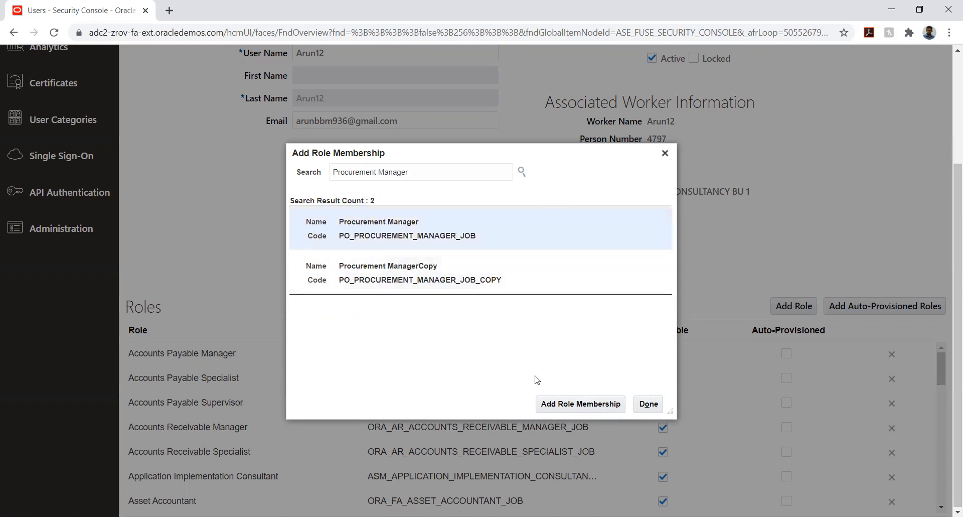
click(551, 402)
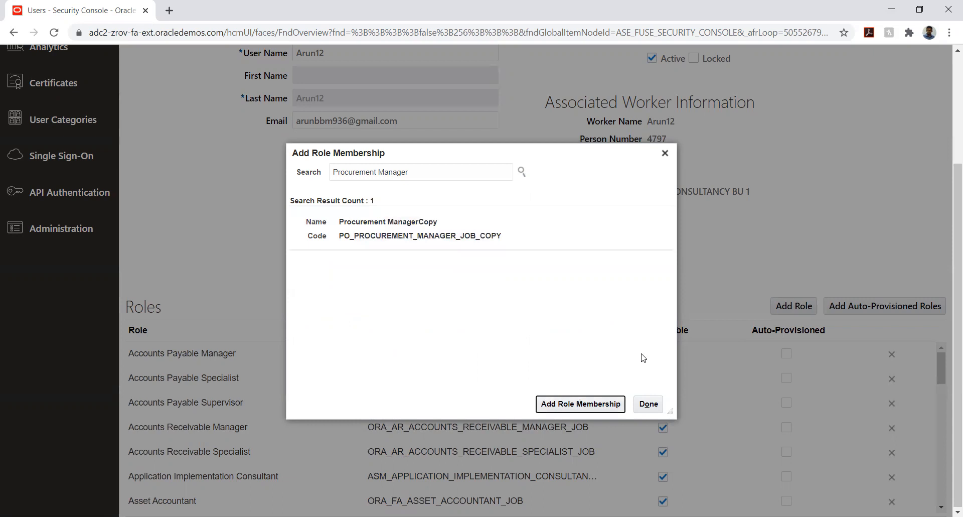
click(648, 403)
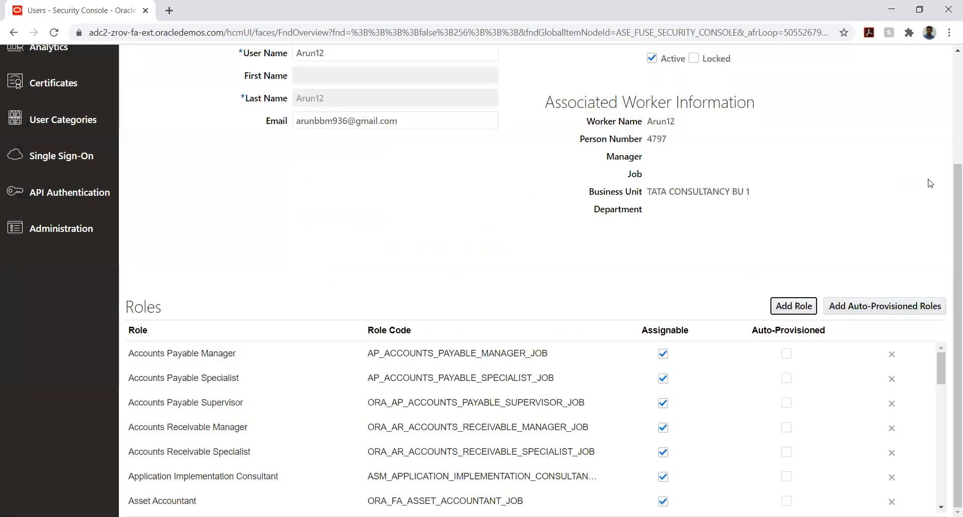
Save the edited user account and return to the user accounts list.
scroll(931, 176, up, 3)
click(819, 107)
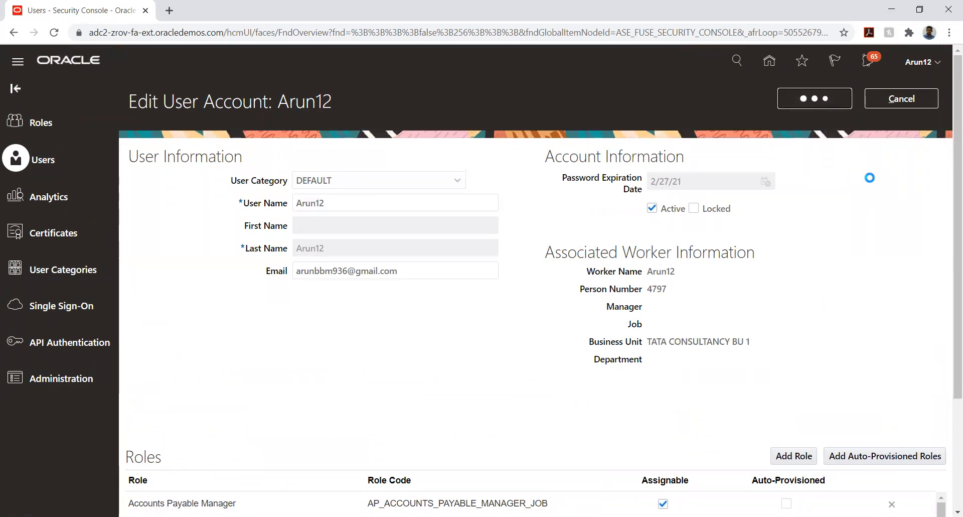
click(899, 102)
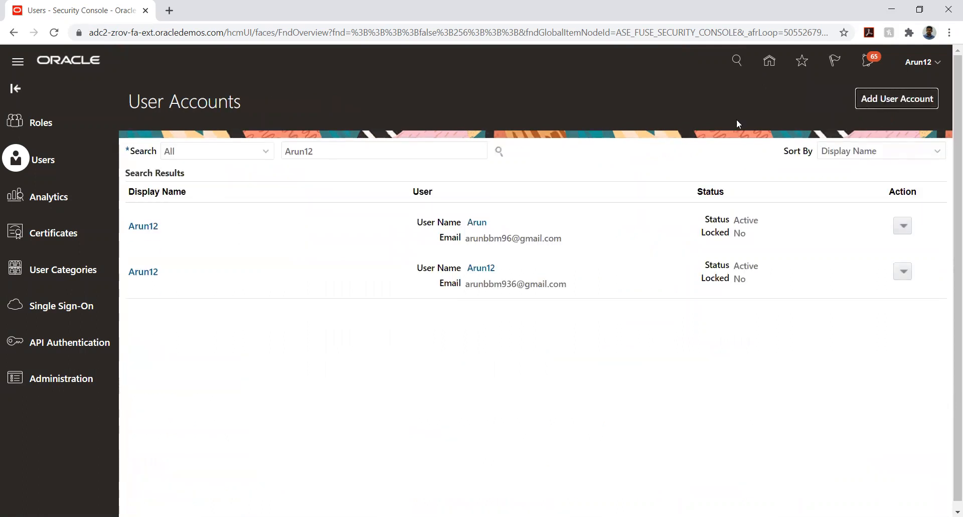
Go back to Setup and Maintenance, open the TATA SCM IMPLEMENTATION project and bring up the creation of business unit data access for users.
click(769, 62)
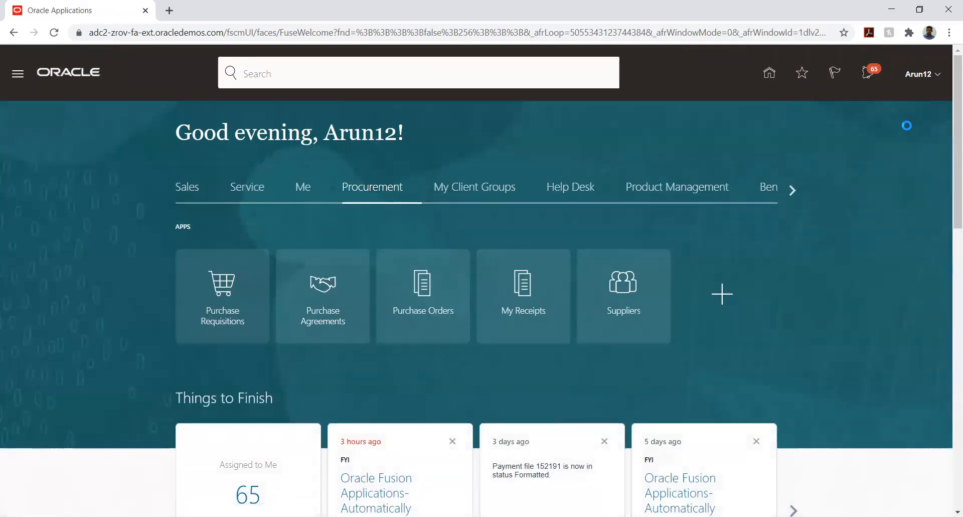
click(693, 257)
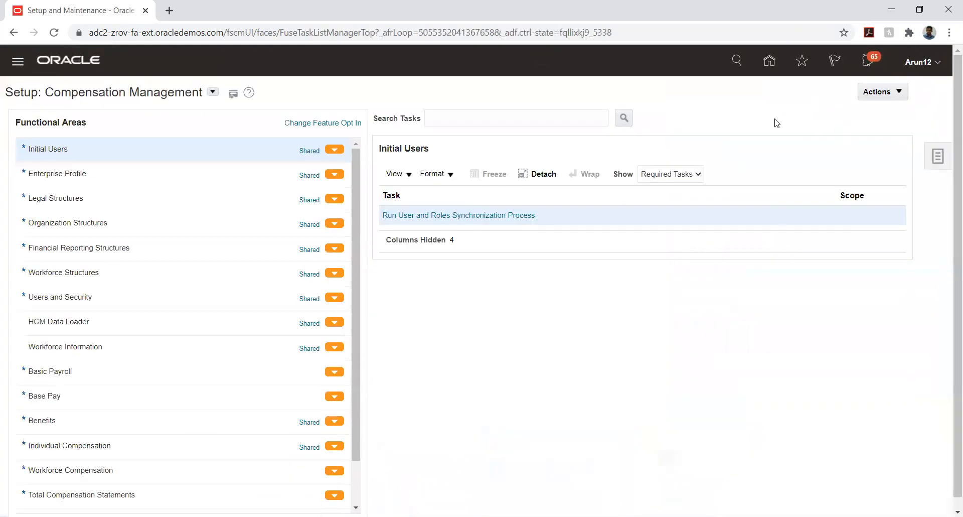
click(820, 93)
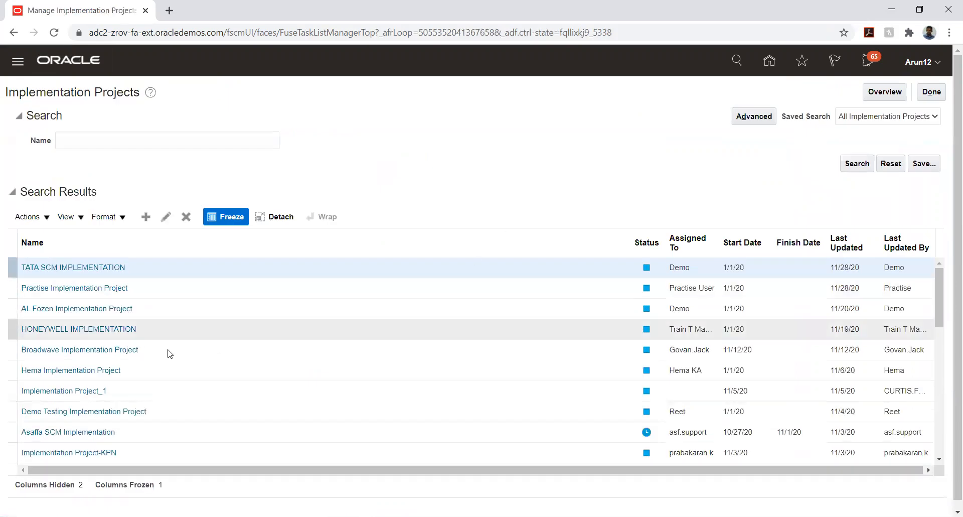
click(71, 269)
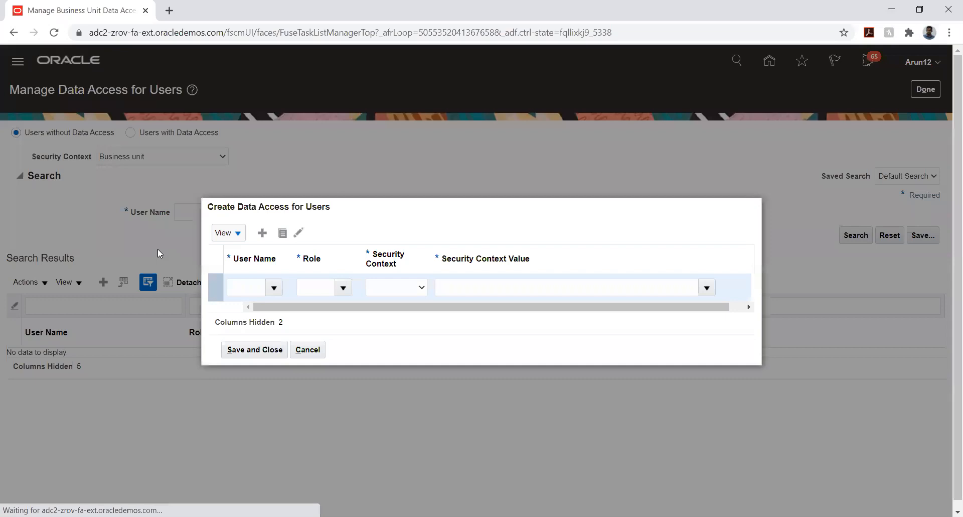
Give the signed-in user Procurement Application Administrator data access with security context Business unit and value TATA_AUTO_03_BU.
click(248, 286)
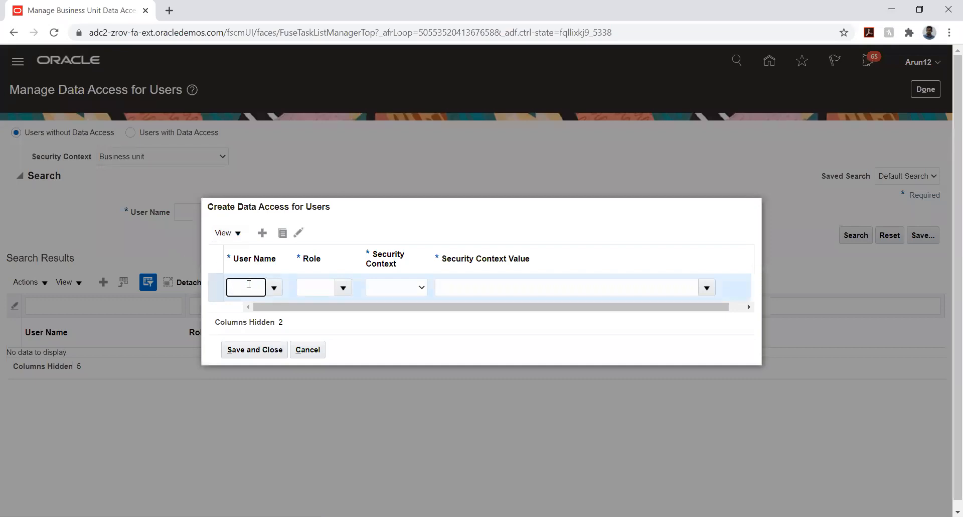
text(Arun12)
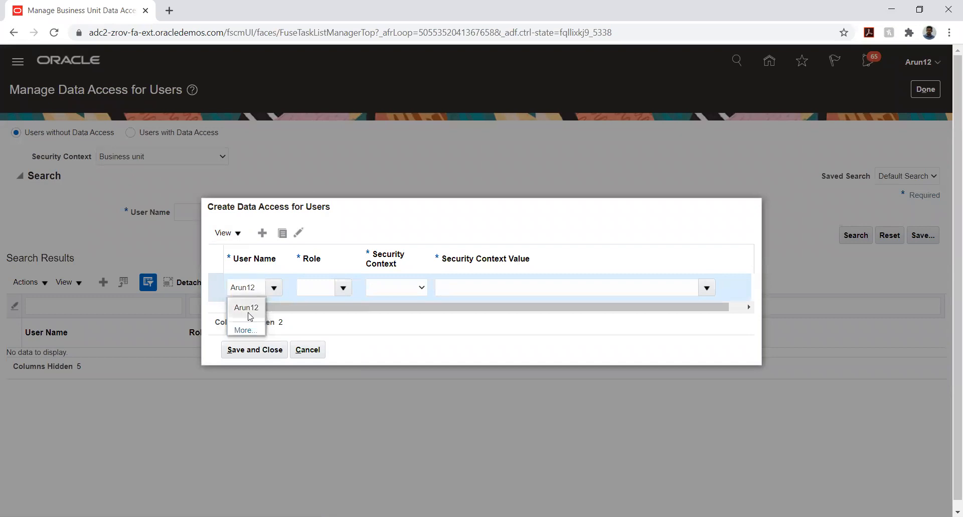
click(314, 285)
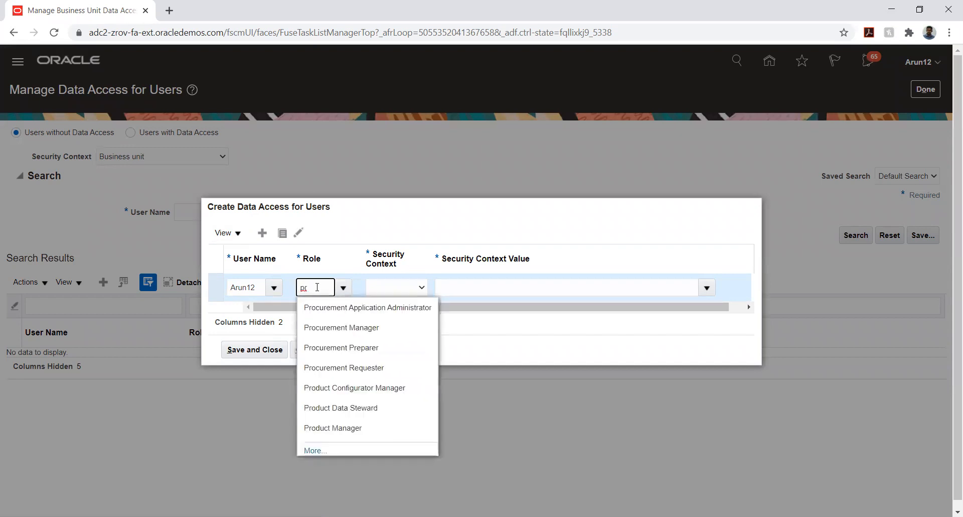
click(328, 308)
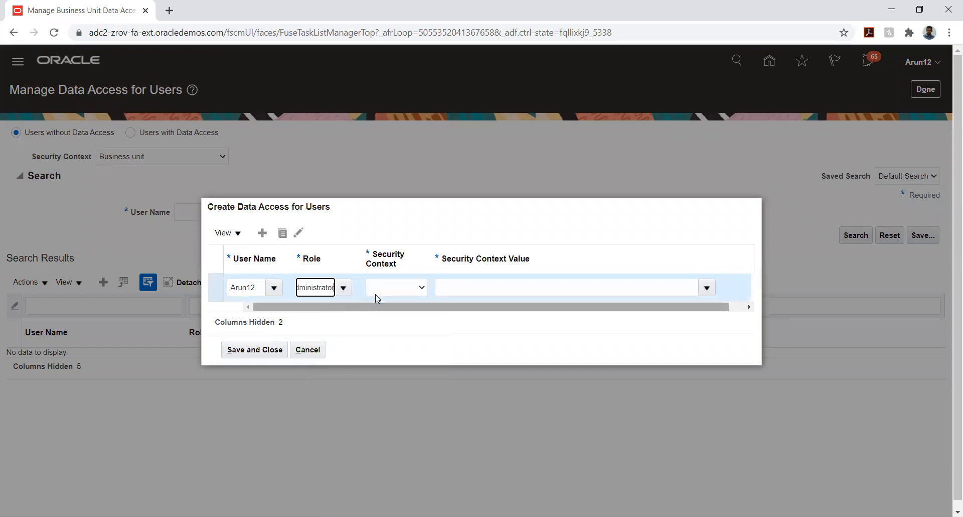
click(388, 289)
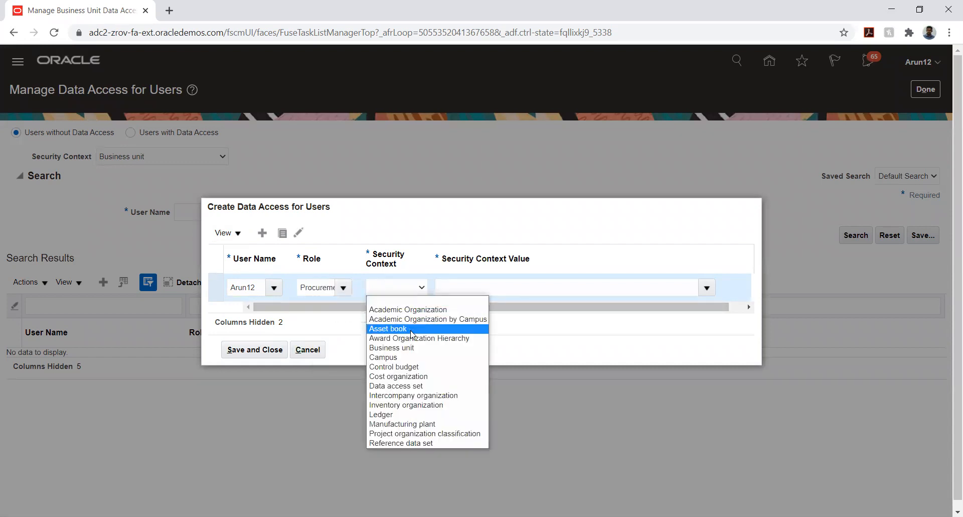
click(414, 352)
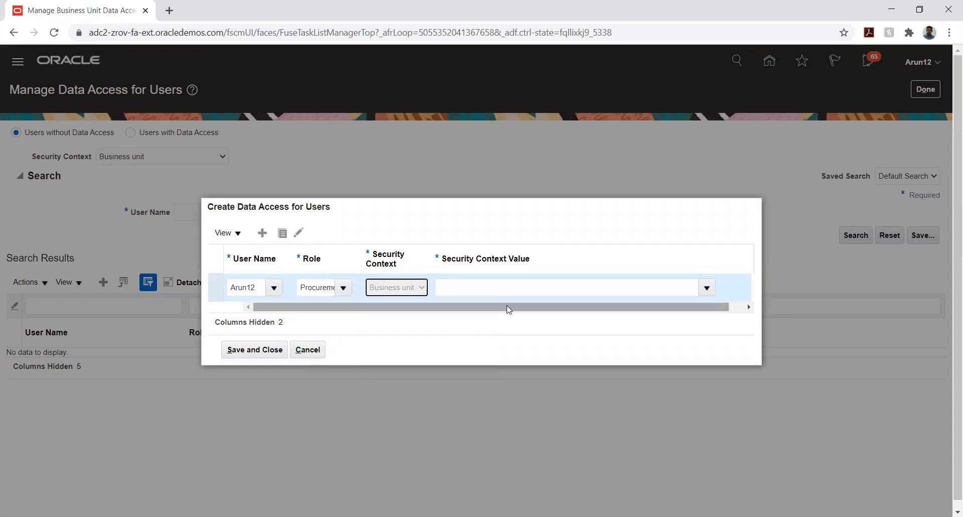
click(504, 285)
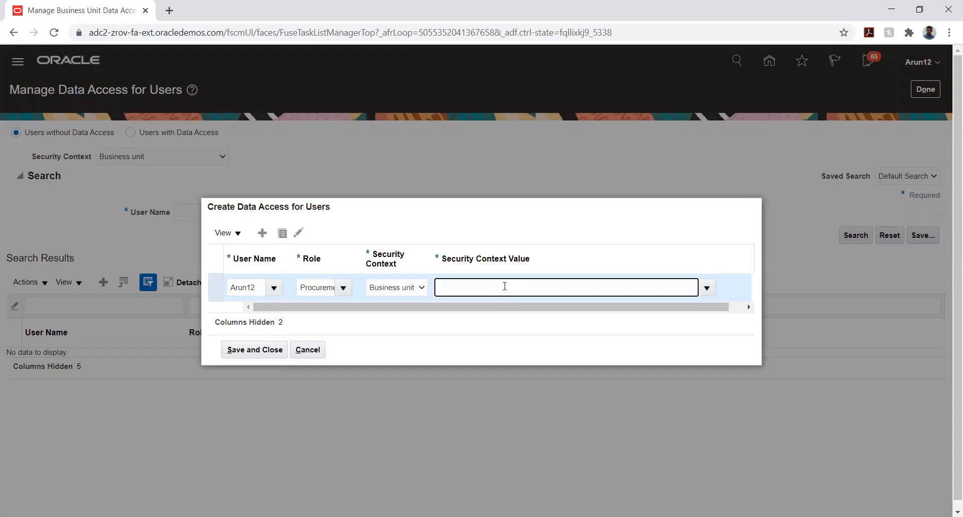
text(_a)
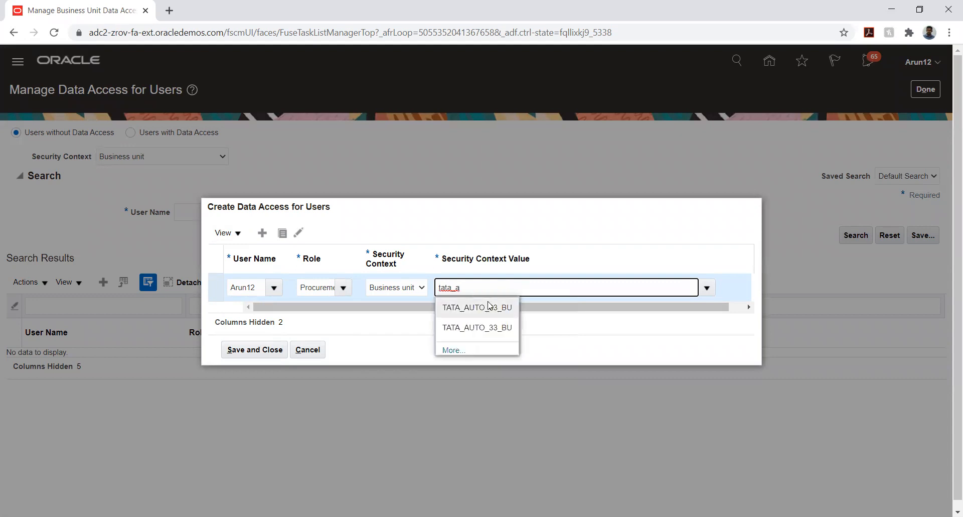
click(478, 306)
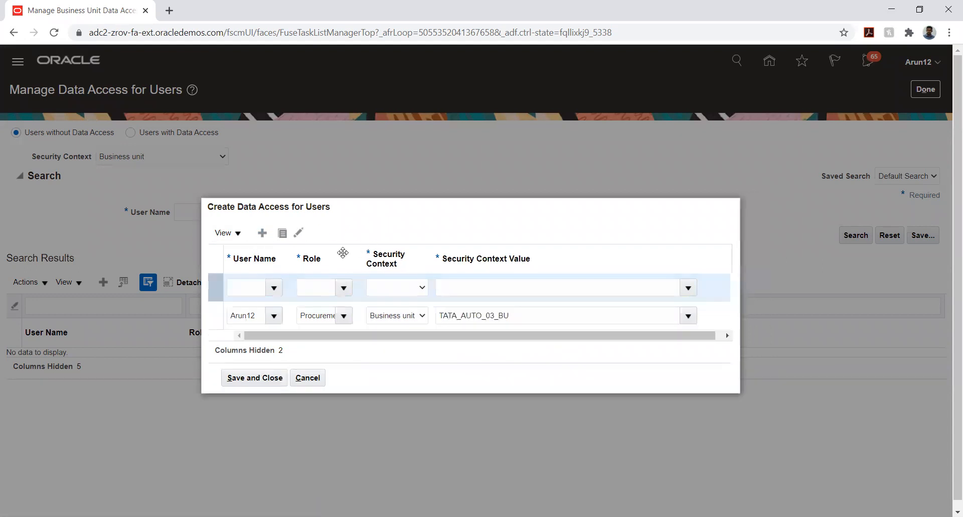
Fill a second data access row for the same user with role Procurement Manager, context Business unit and value TATA_AUTO_03_BU.
click(261, 277)
text(Arun12)
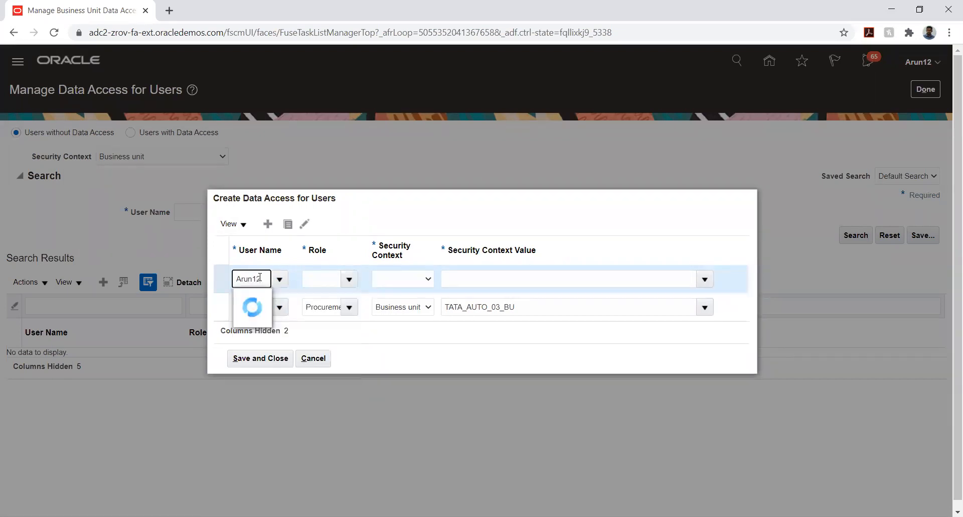
click(251, 297)
click(321, 280)
text(pro)
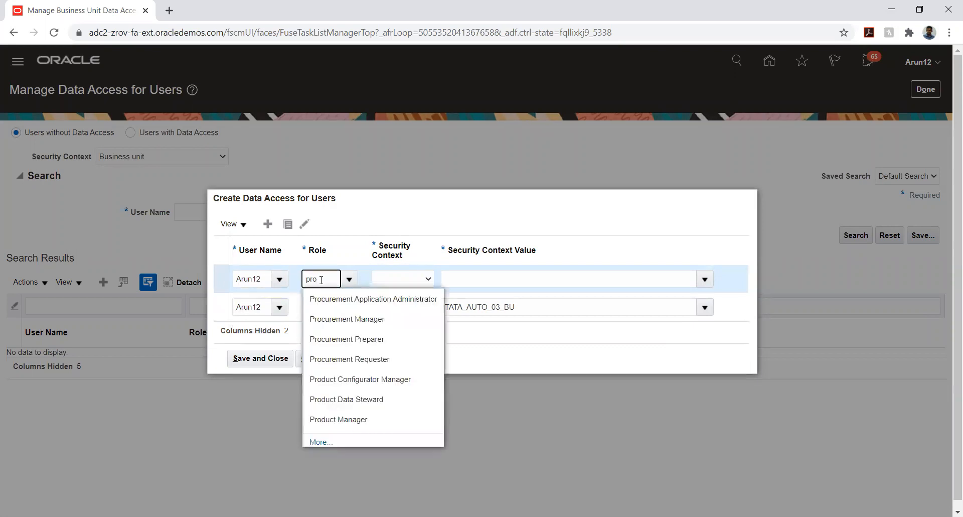
click(346, 319)
click(408, 283)
click(408, 283)
click(409, 286)
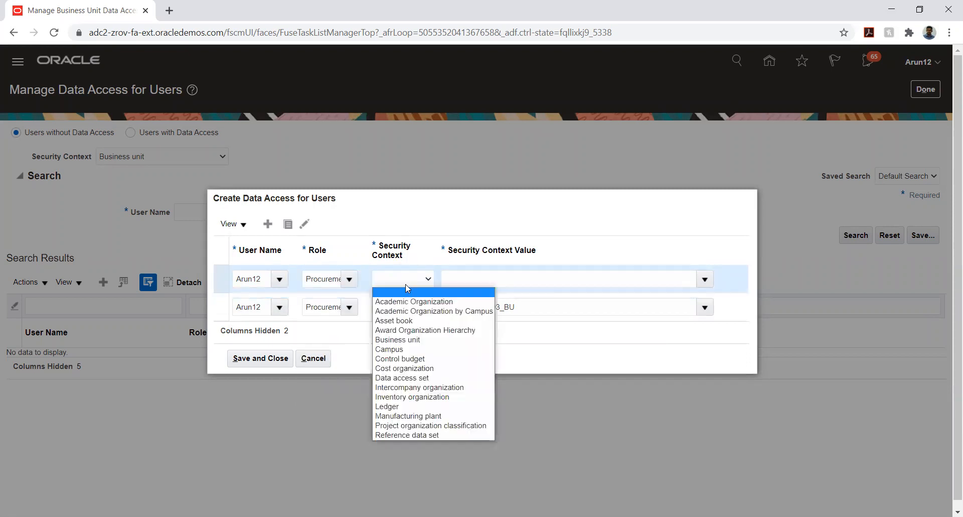
click(399, 339)
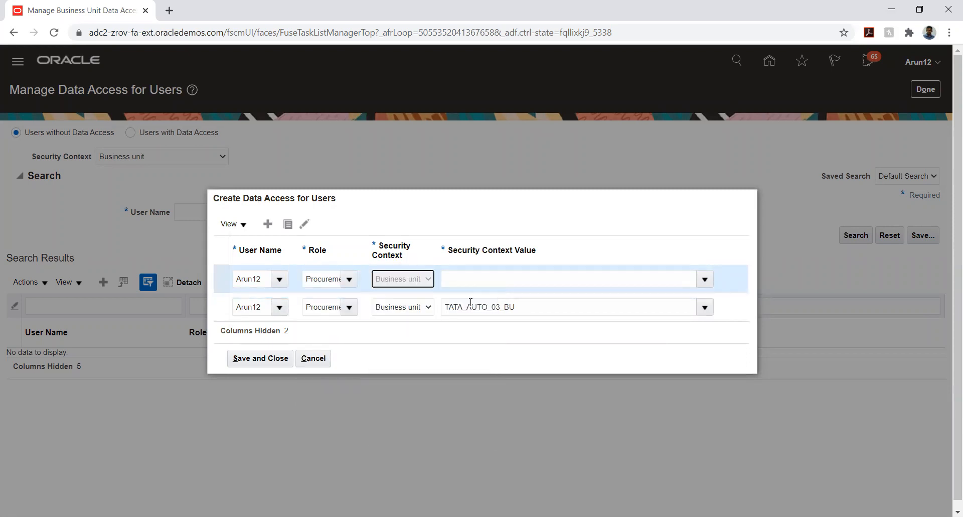
click(494, 277)
text(tata_a)
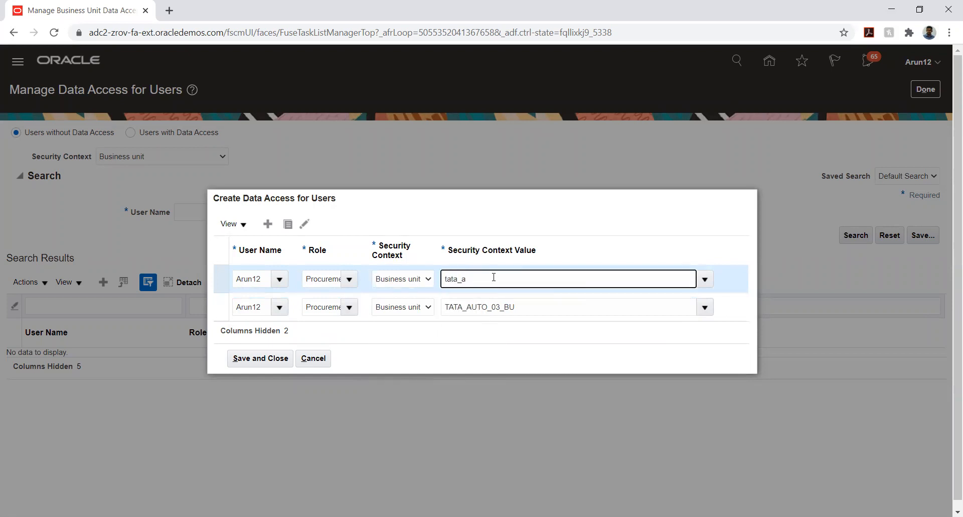
click(475, 300)
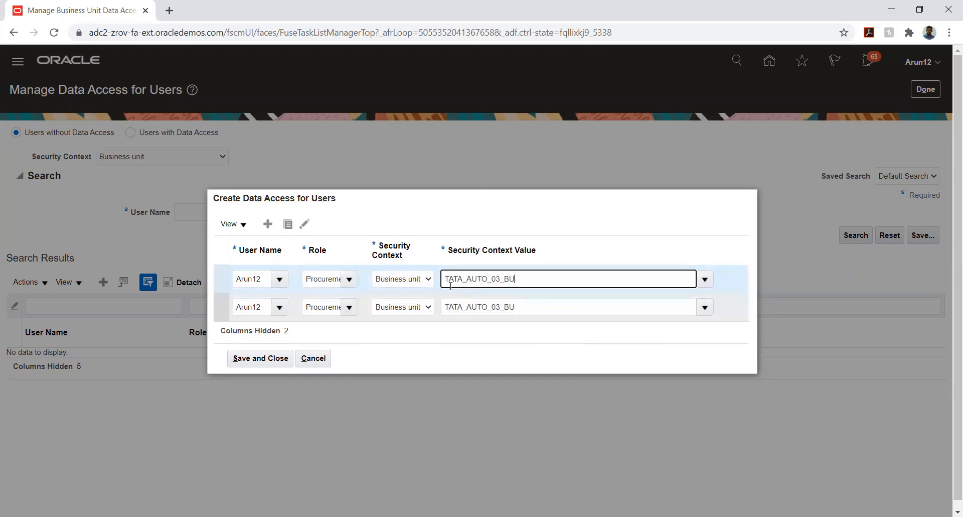
Add a third data access row for the signed-in user with role Procurement Preparer, context Business unit and value TATA_AUTO_03_BU.
click(268, 224)
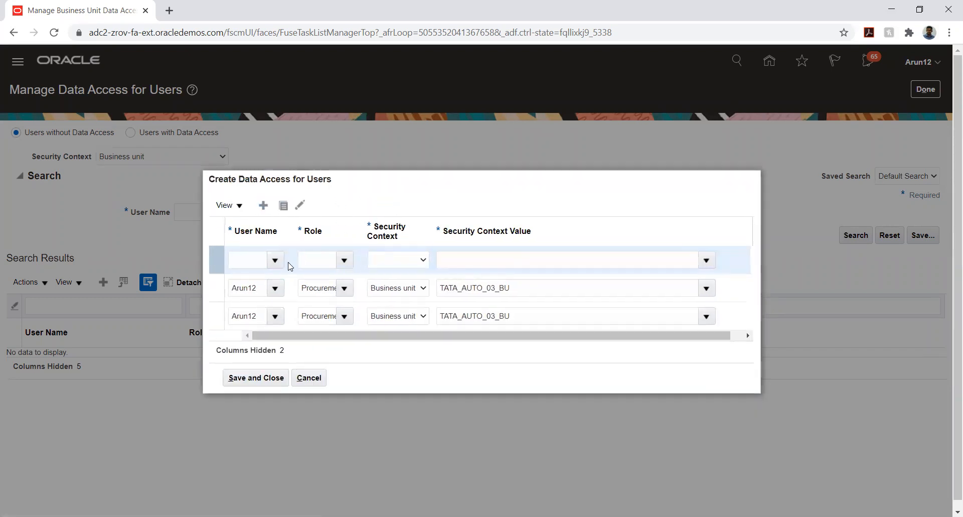
click(249, 255)
text(A)
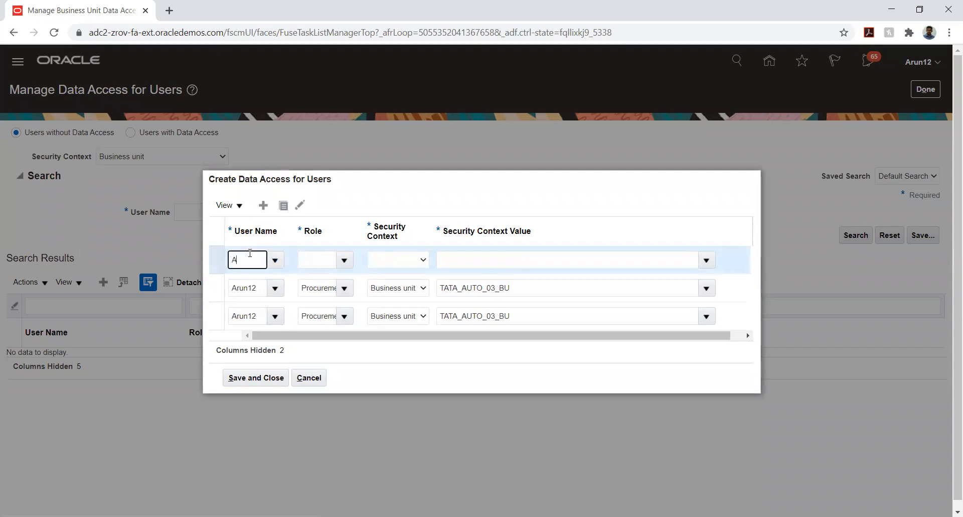
text(run12)
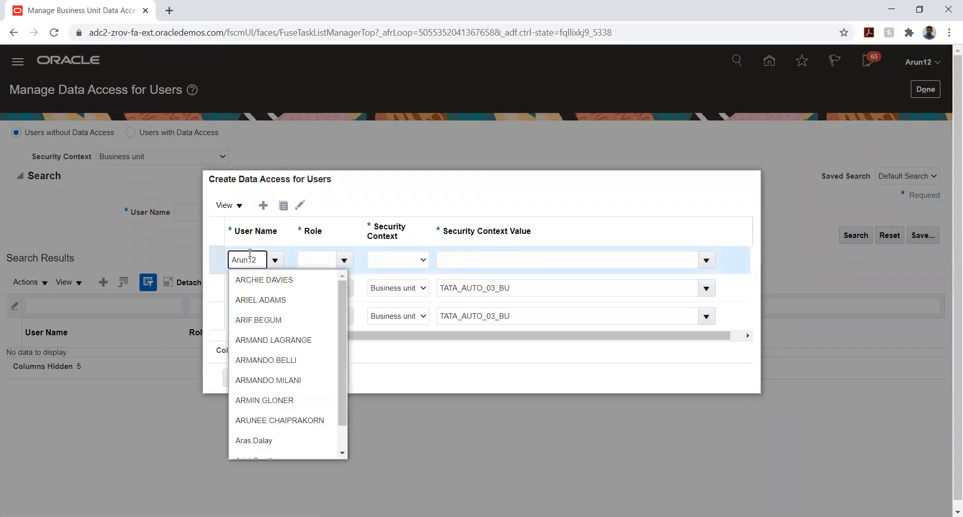
click(248, 280)
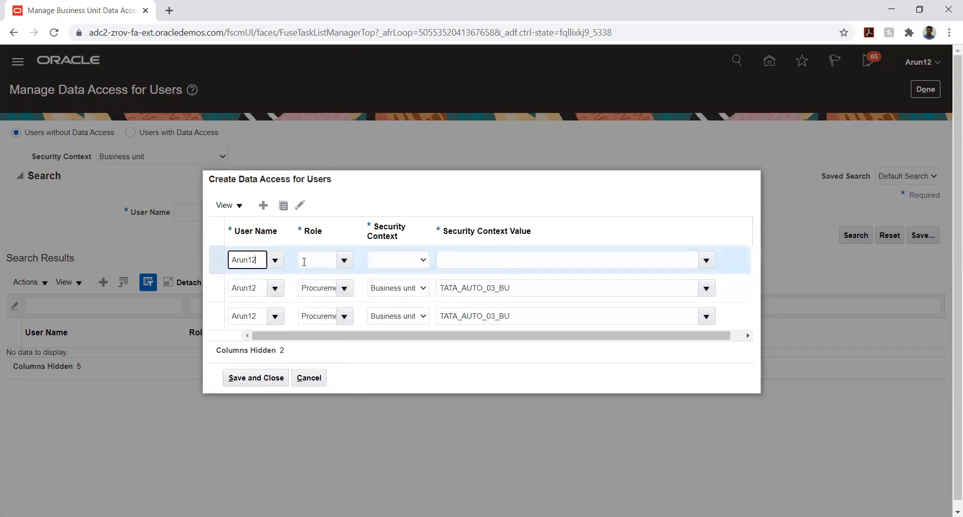
click(316, 258)
text(pro)
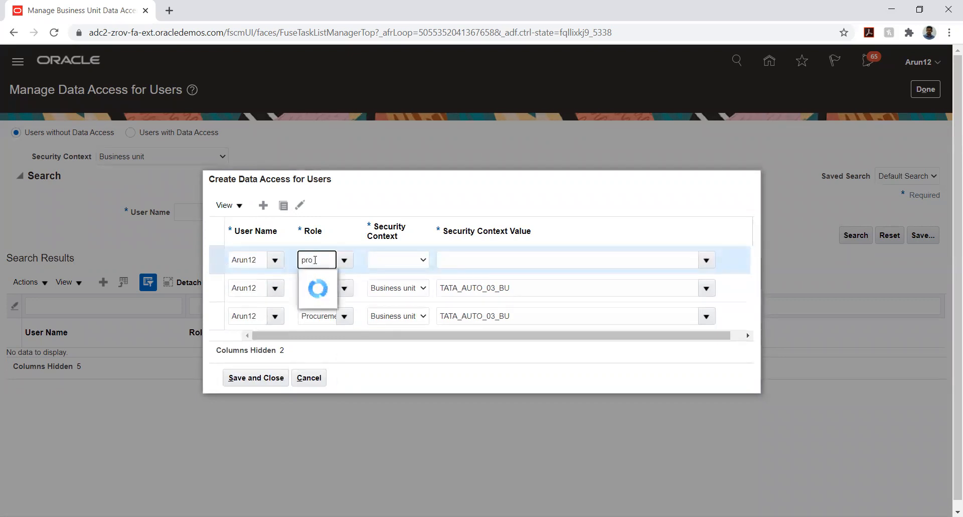
click(341, 320)
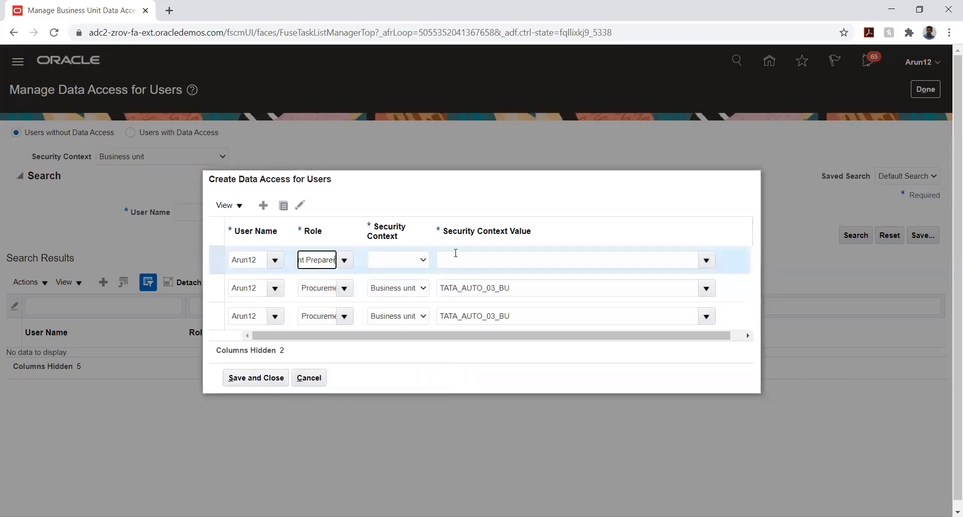
click(396, 260)
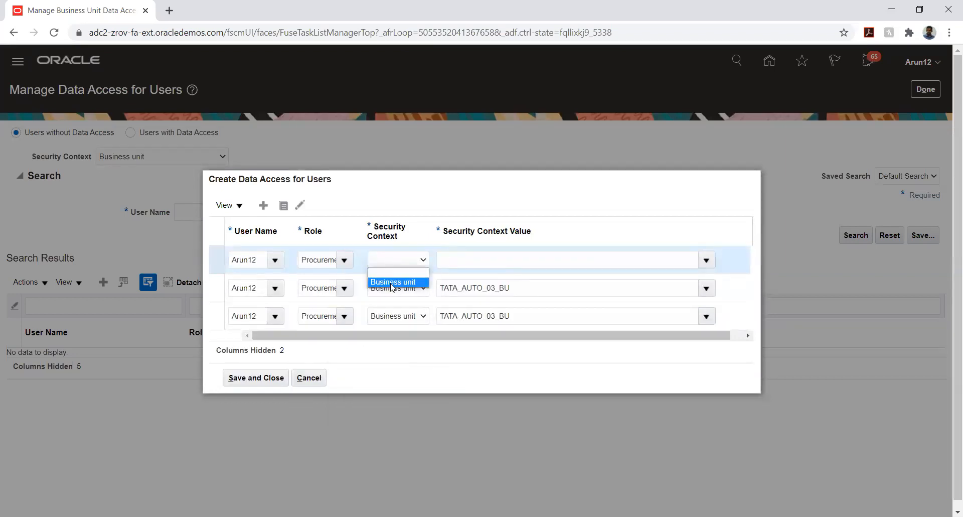
click(392, 279)
click(470, 261)
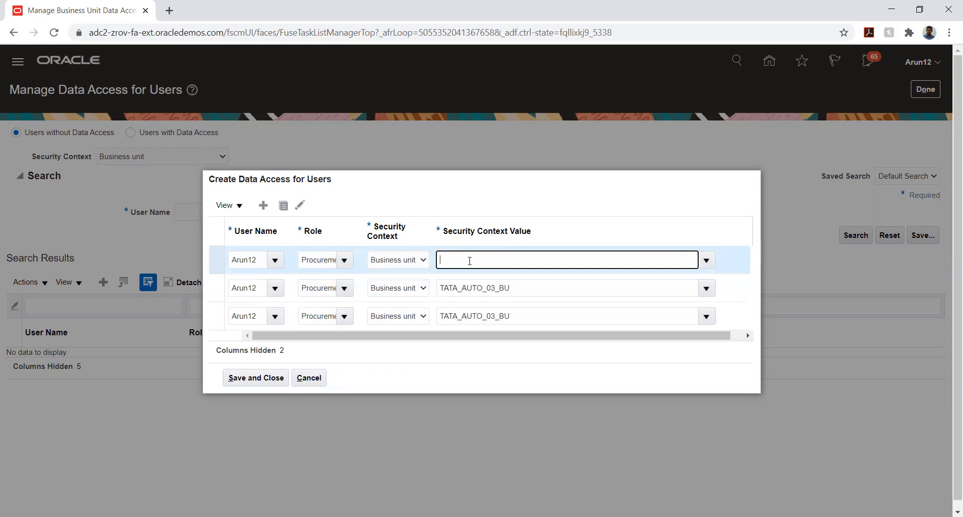
text(tata_a)
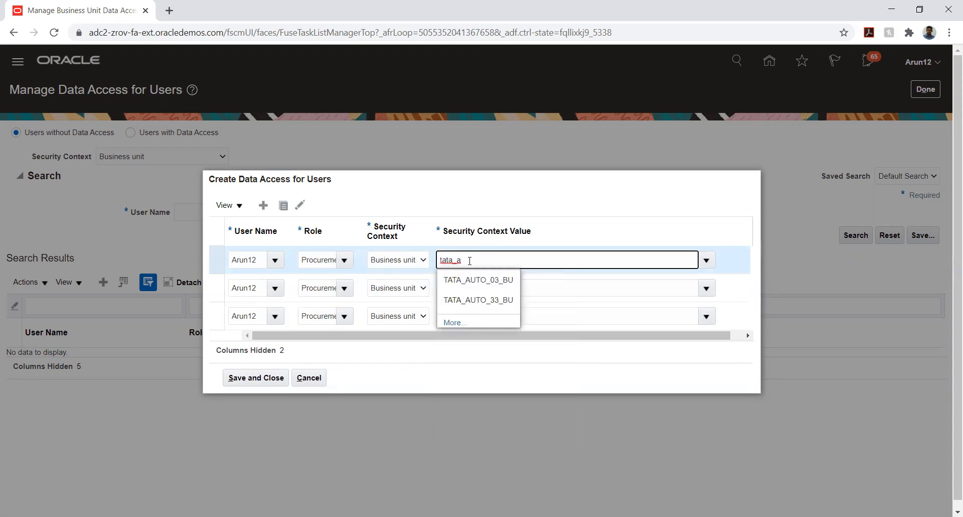
click(470, 281)
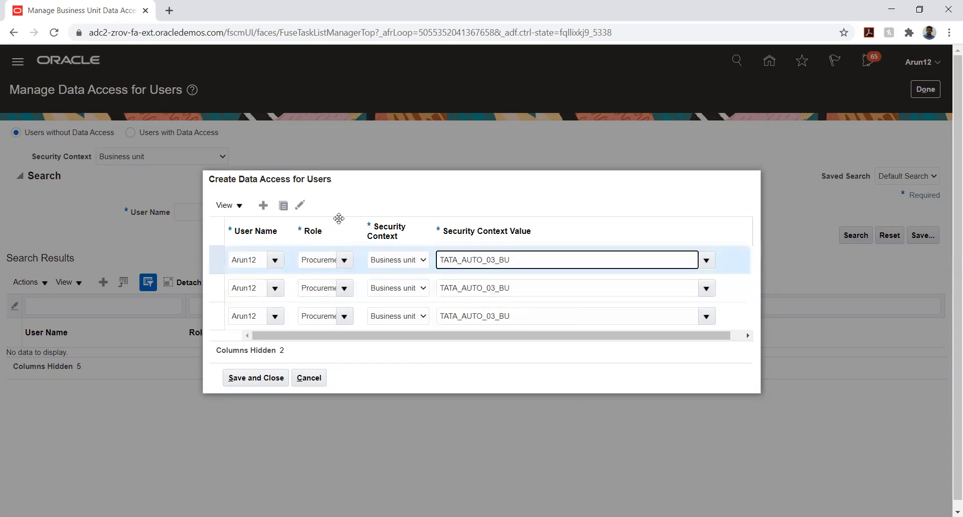
Fill a fourth data access row for the same user with role Procurement Requester, context Business unit and value TATA_AUTO_03_BU.
click(264, 205)
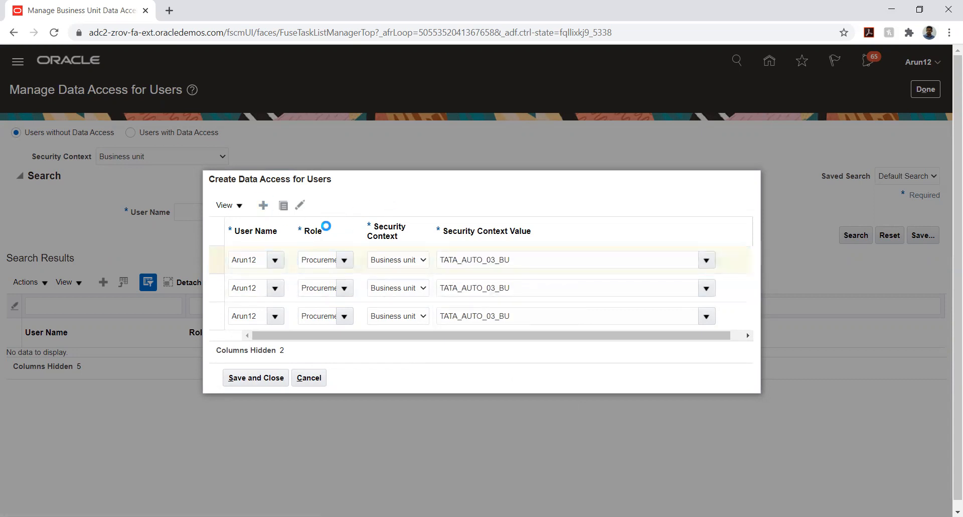
click(255, 247)
text(Arun12)
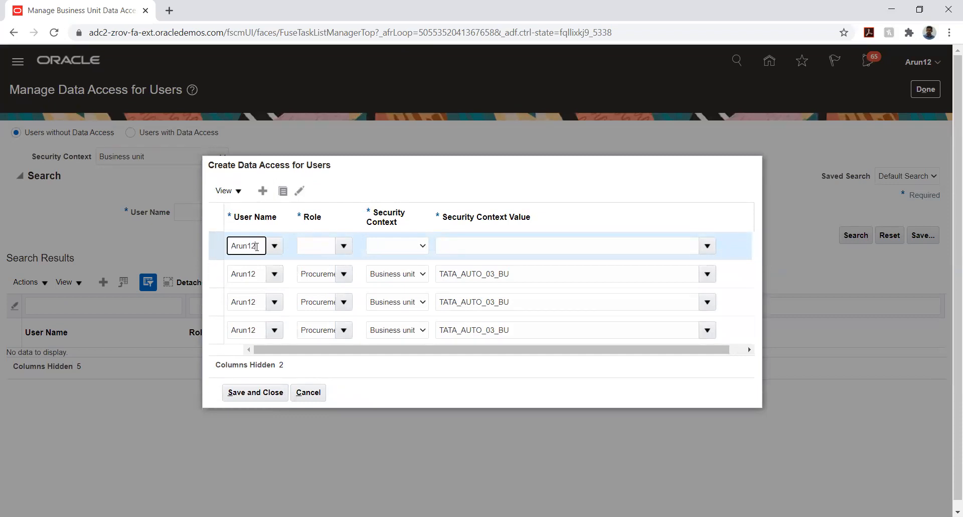
click(312, 242)
text(pro)
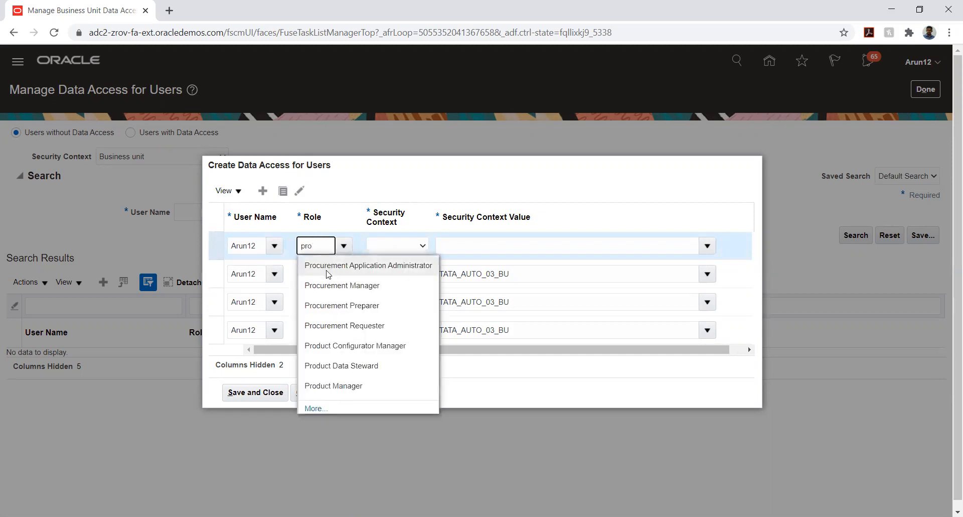
click(350, 325)
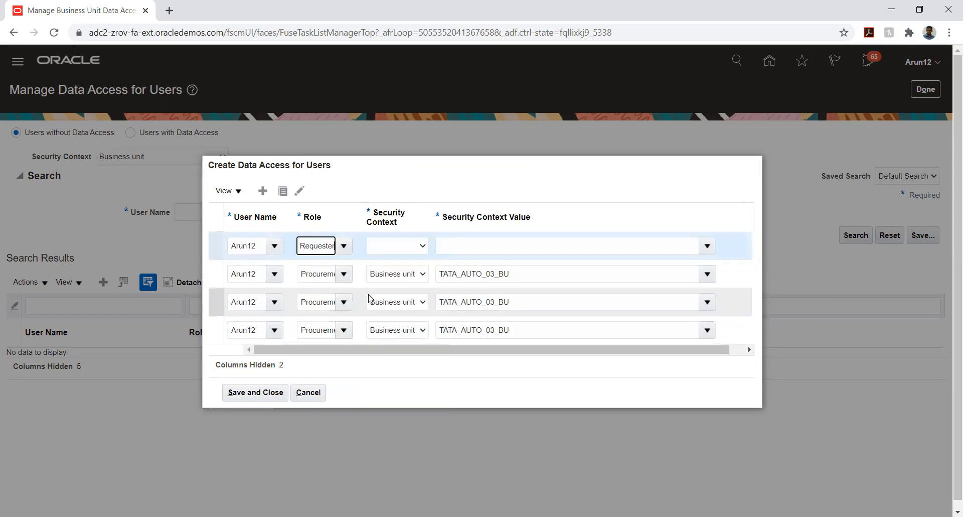
click(400, 250)
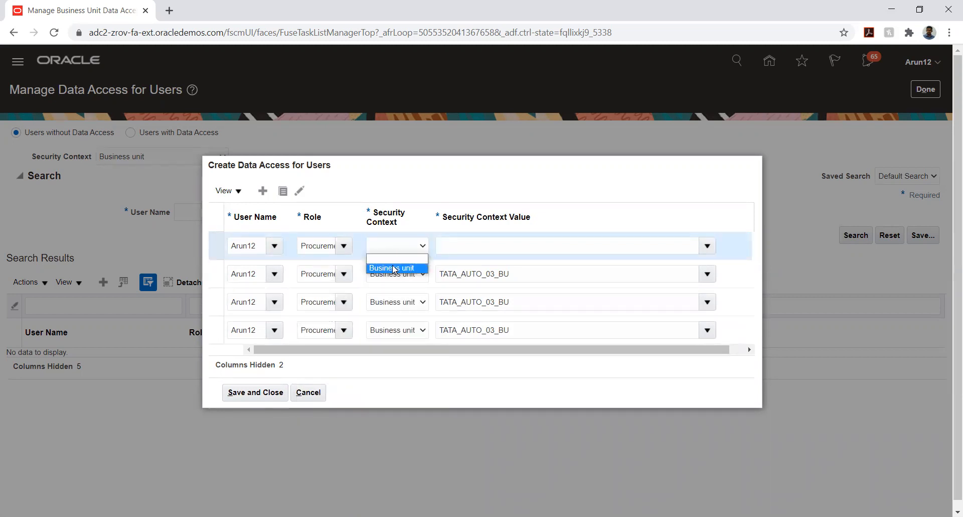
click(396, 269)
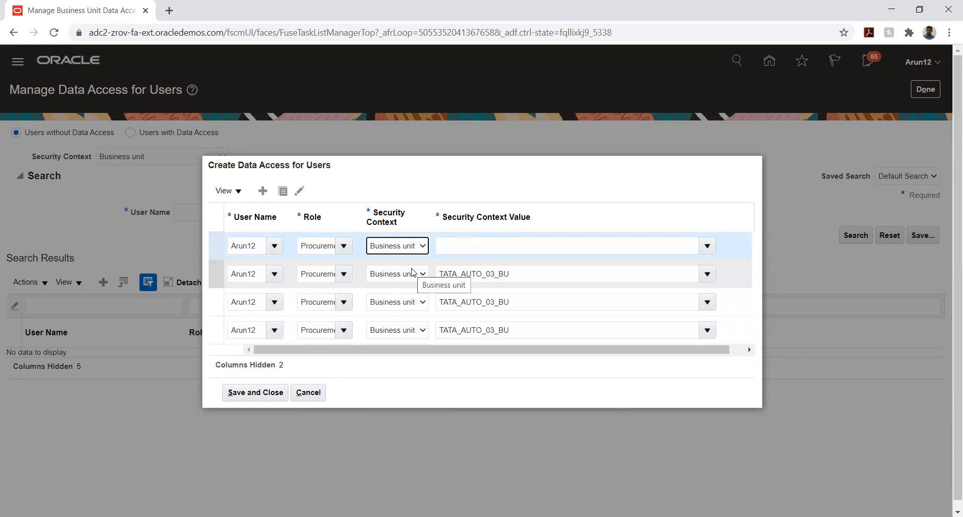
click(474, 243)
text(tata)
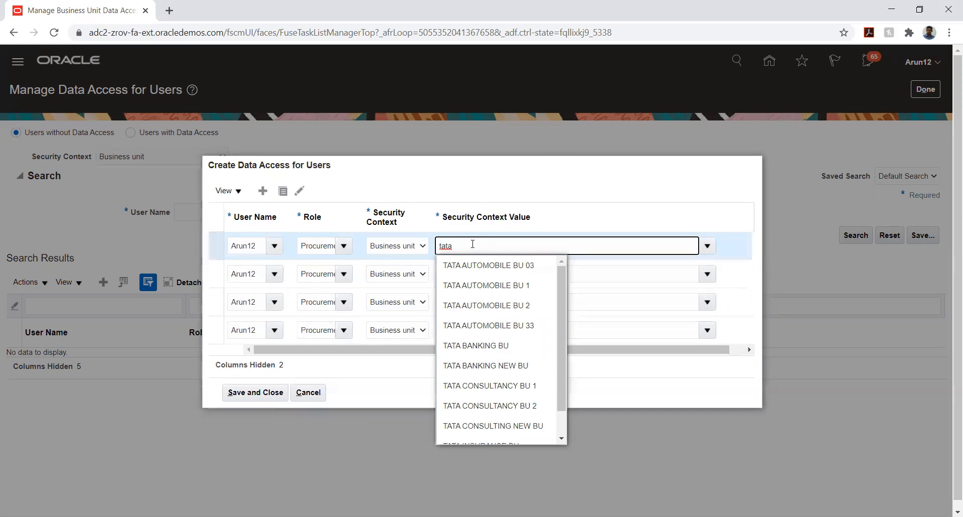
text(_a)
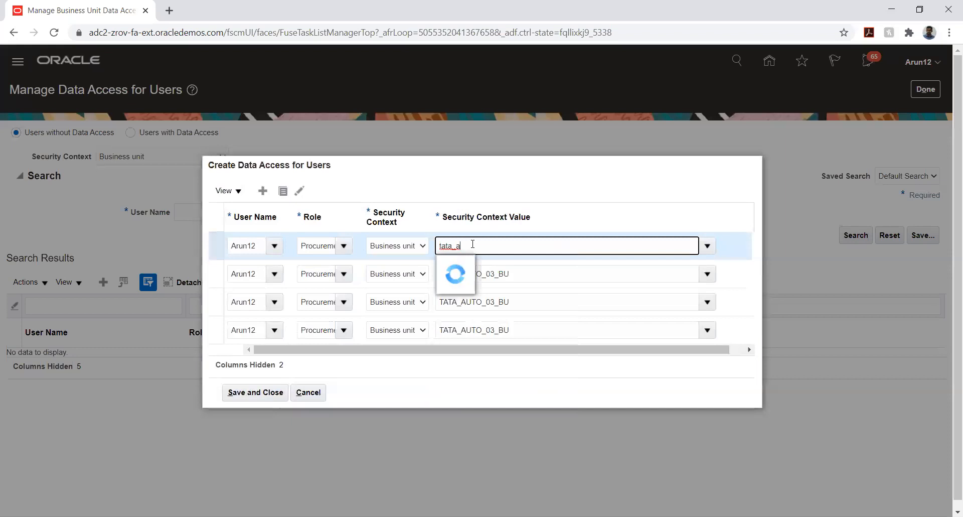
click(469, 263)
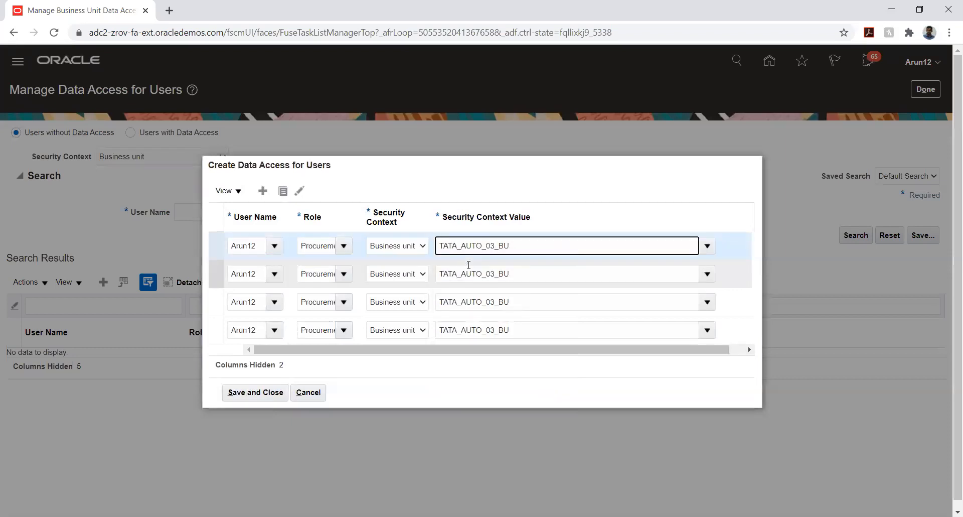
Add a fifth data access row for the same user, again with role Procurement Requester, context Business unit and value TATA_AUTO_03_BU.
click(263, 192)
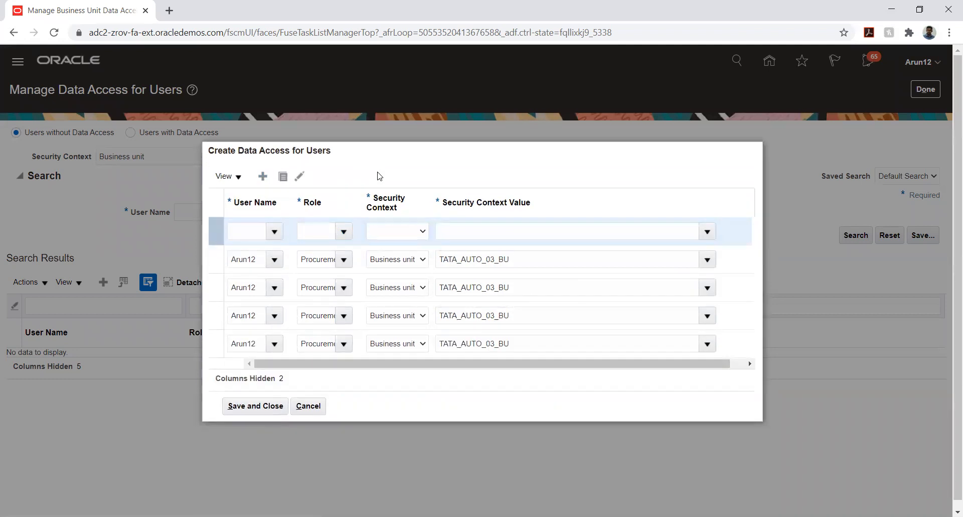
click(245, 230)
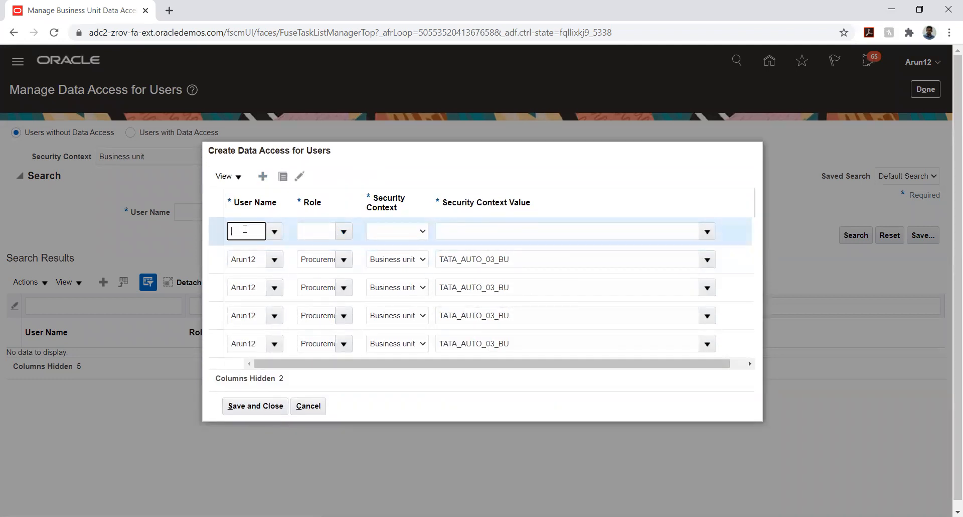
text(Arun)
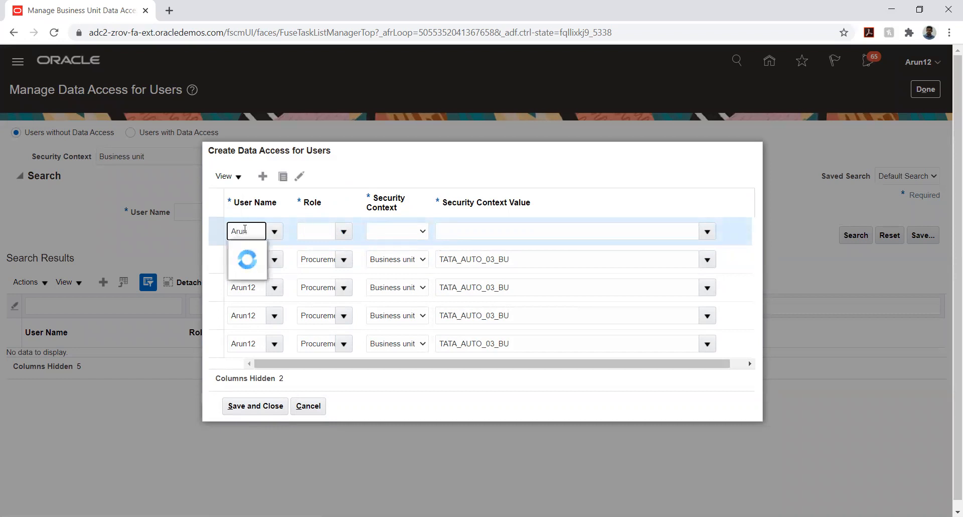
text(12)
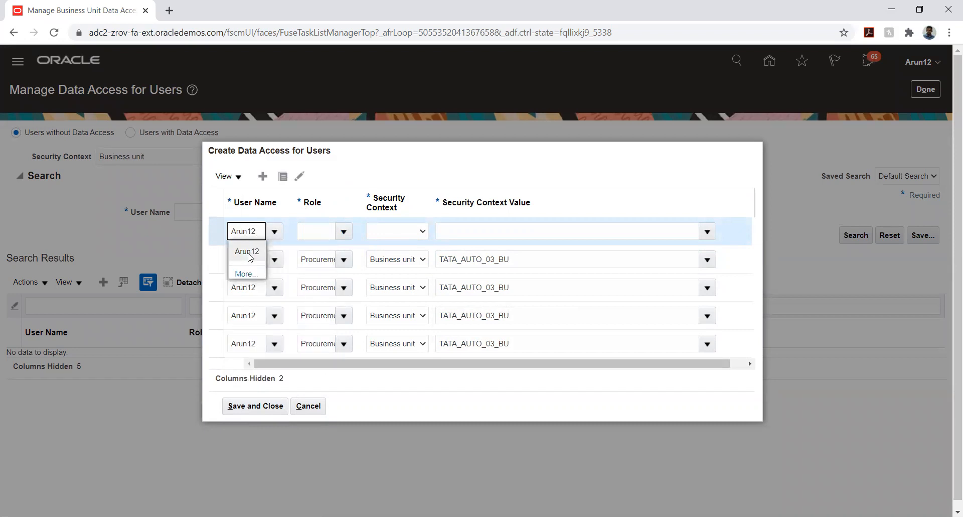
click(249, 252)
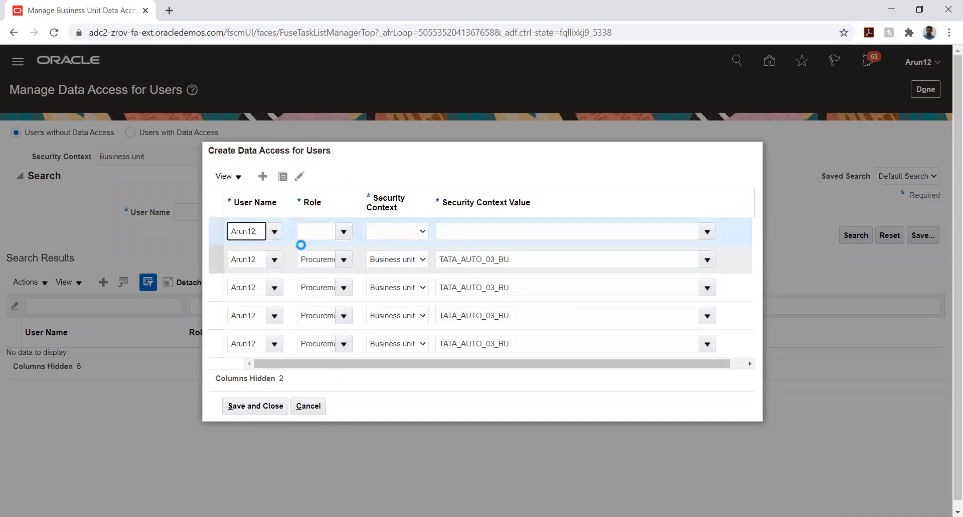
click(312, 232)
text(pro)
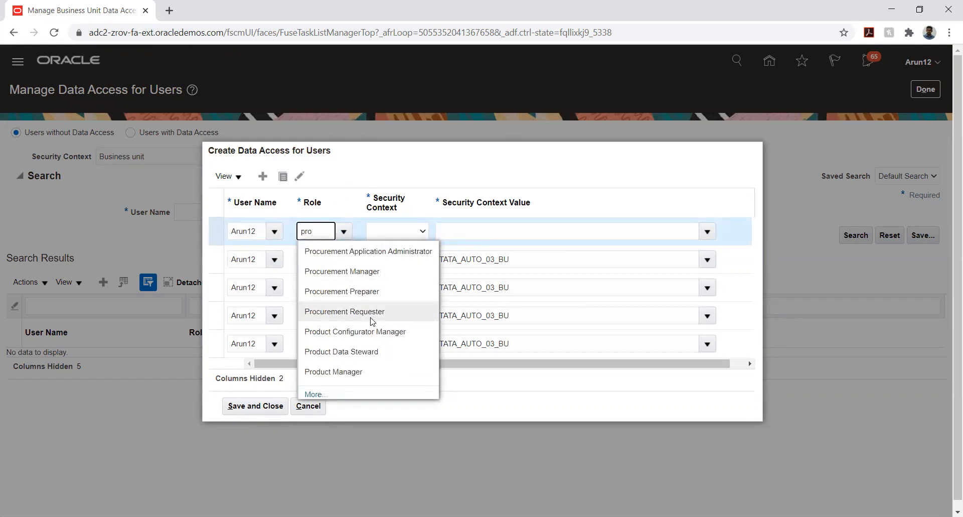
click(370, 311)
click(390, 232)
click(399, 252)
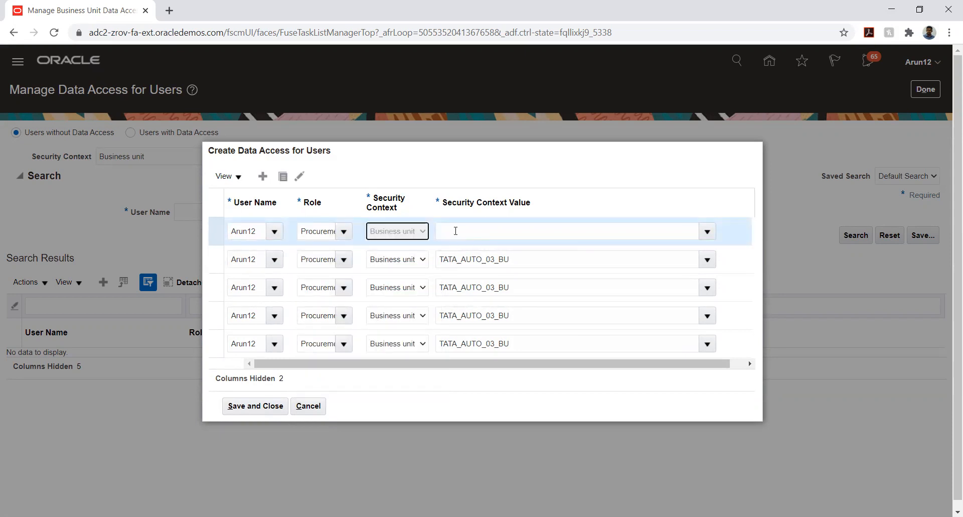
click(455, 230)
text(tata_a)
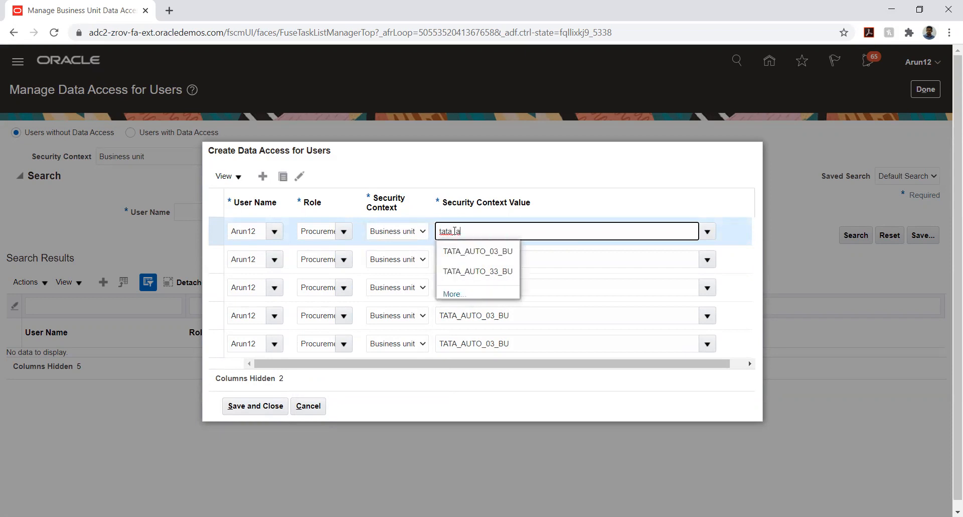
click(462, 251)
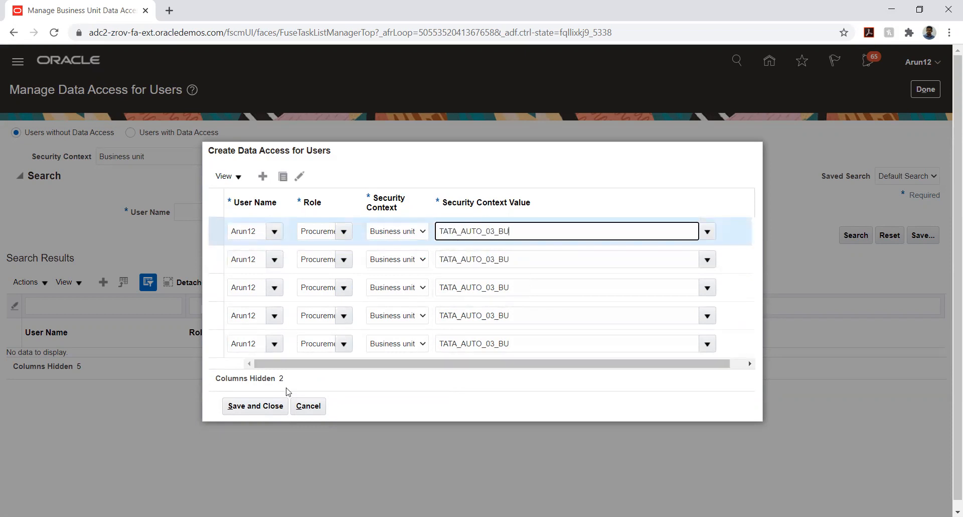
Try to save the data access rows, then remove the duplicate Procurement Requester row.
click(268, 407)
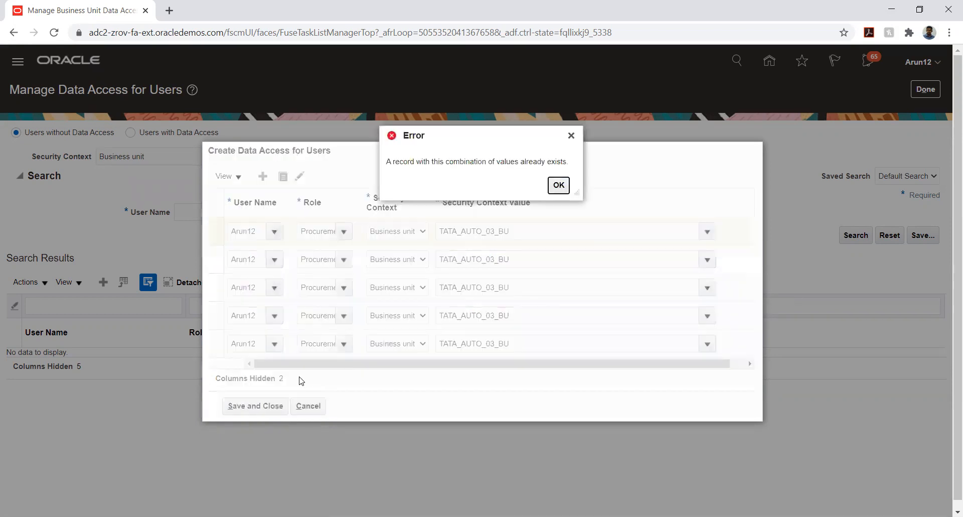
click(559, 185)
click(482, 231)
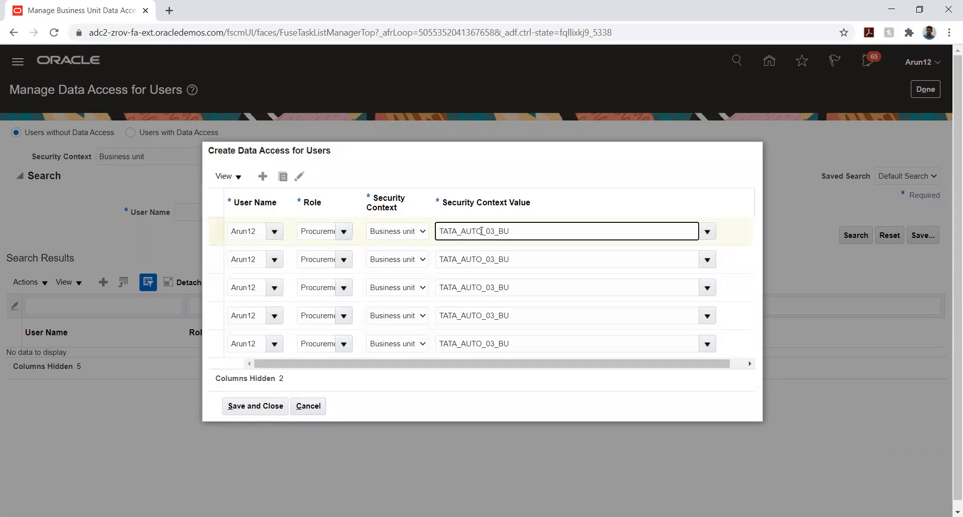
click(299, 178)
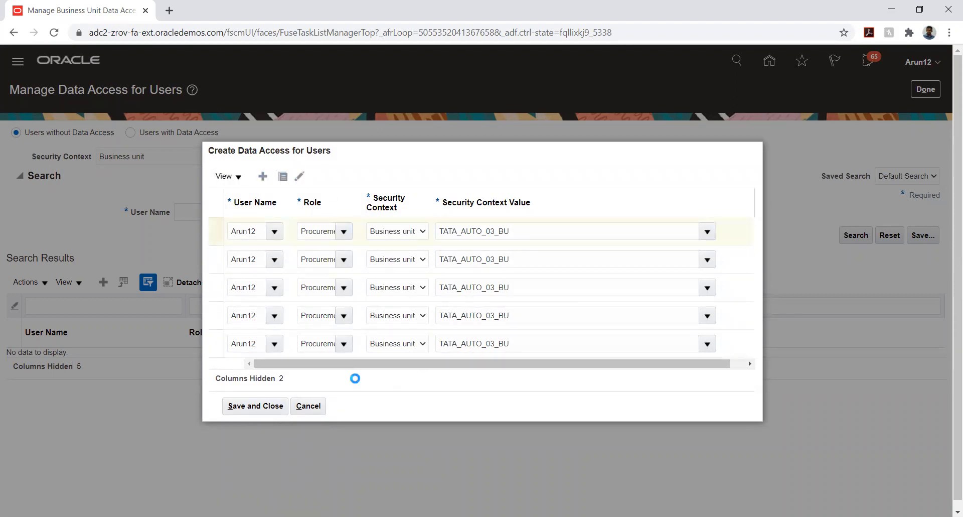
Save the four data access rows and return to the TATA SCM IMPLEMENTATION project.
click(257, 393)
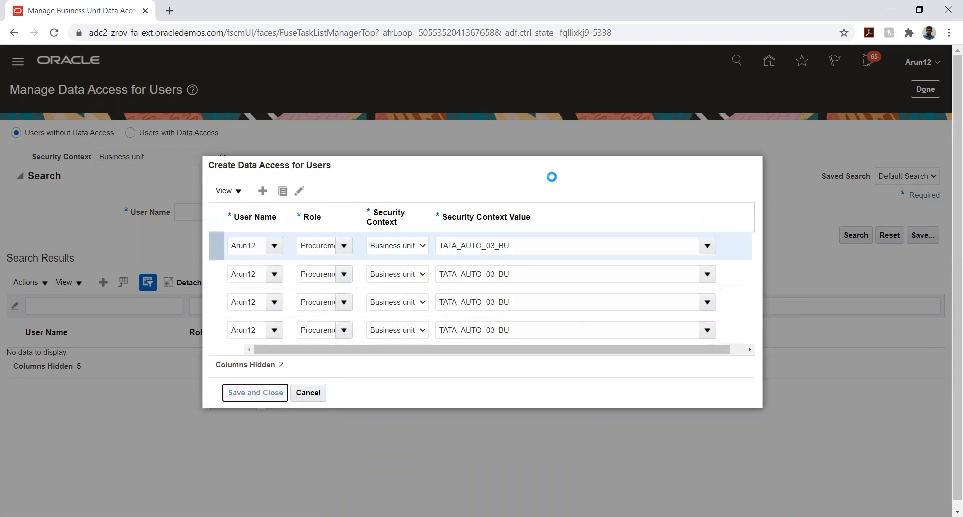
click(919, 88)
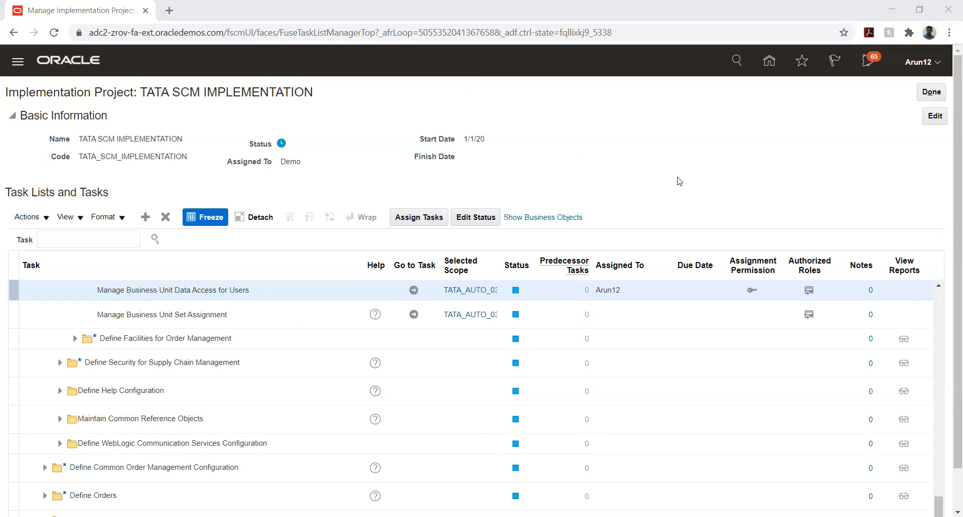
Try to open Purchase Requisitions from the home page to check requisitioning access, and return to the home page.
click(773, 69)
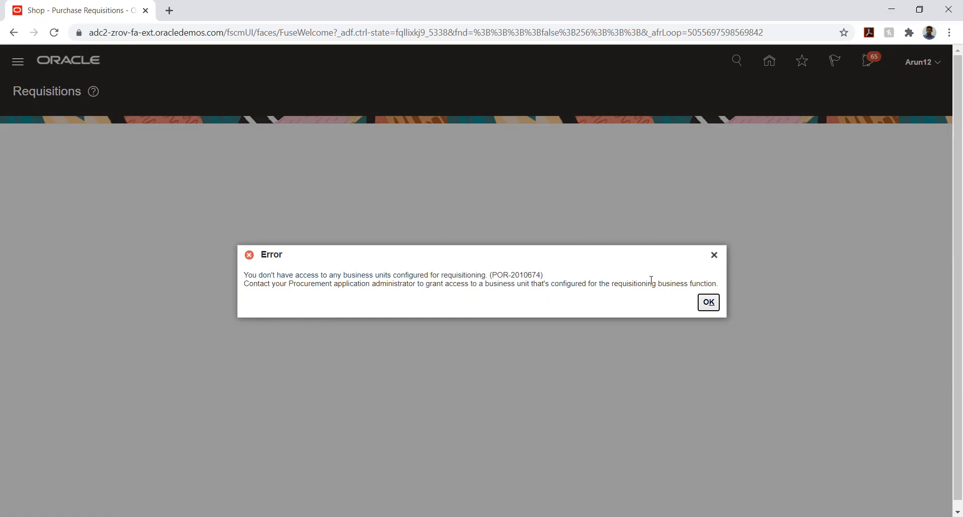
click(708, 302)
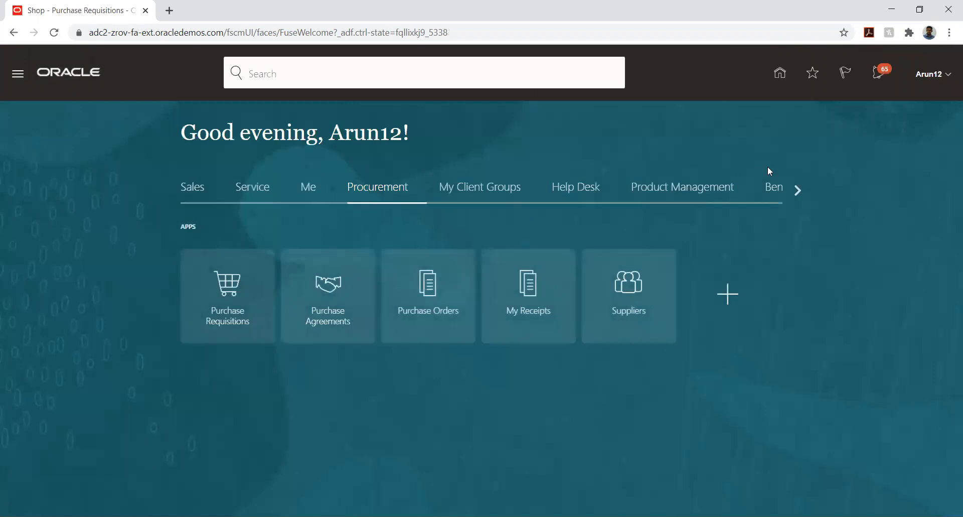
Open Setup and Maintenance and switch the setup offering to Procurement.
click(923, 75)
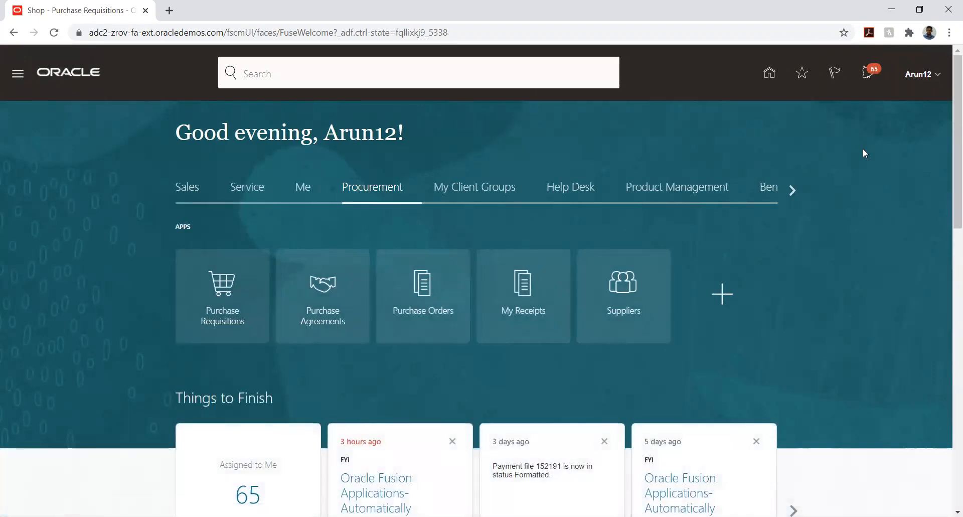
click(686, 257)
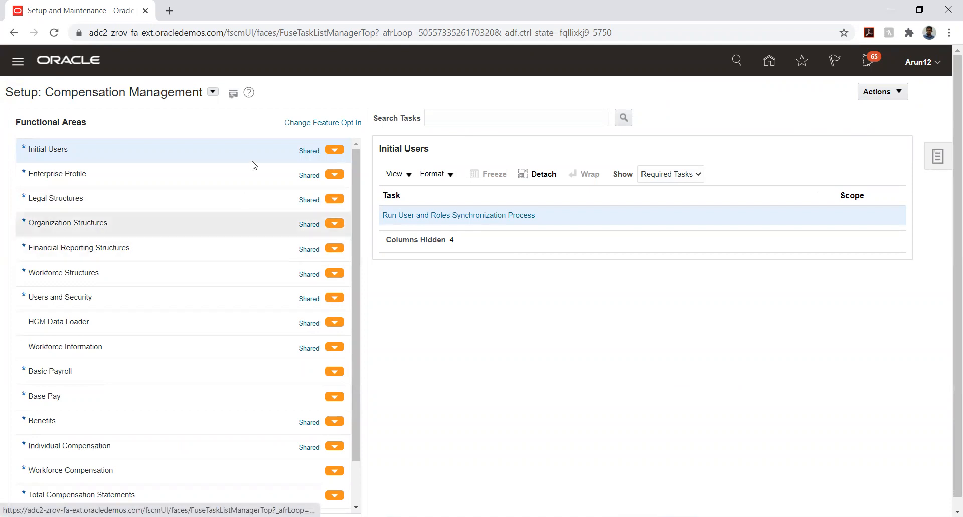
click(213, 92)
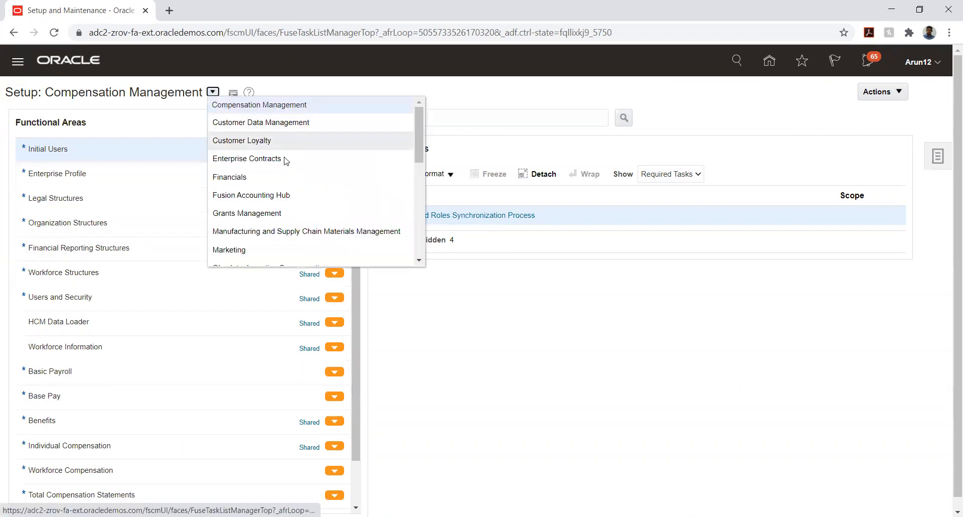
scroll(285, 166, down, 2)
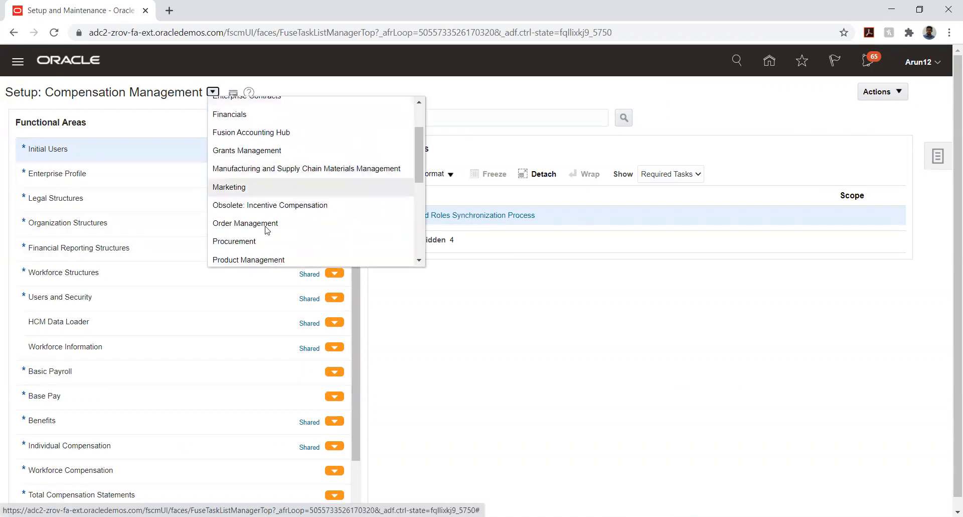
click(257, 241)
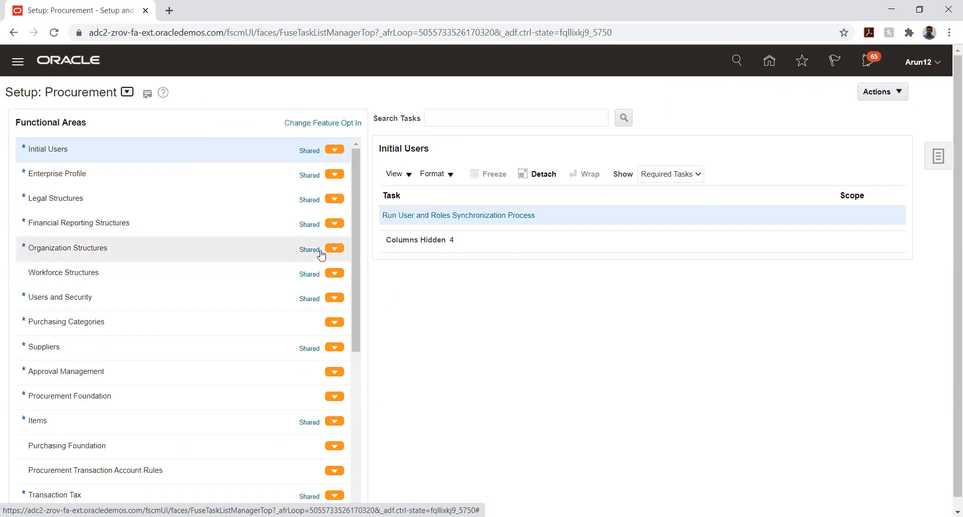
Look through the Procurement functional areas and display the required tasks of Procurement Foundation.
drag(358, 250, 359, 308)
click(159, 224)
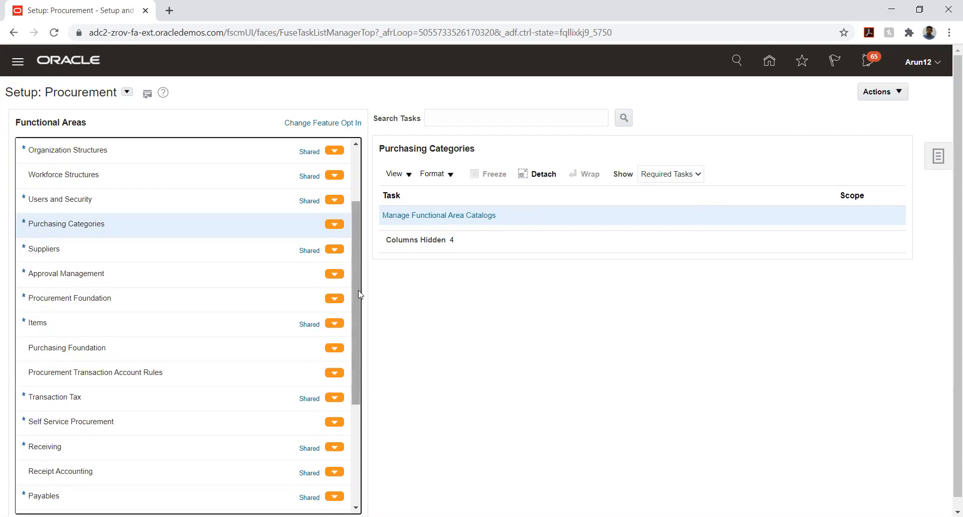
click(275, 274)
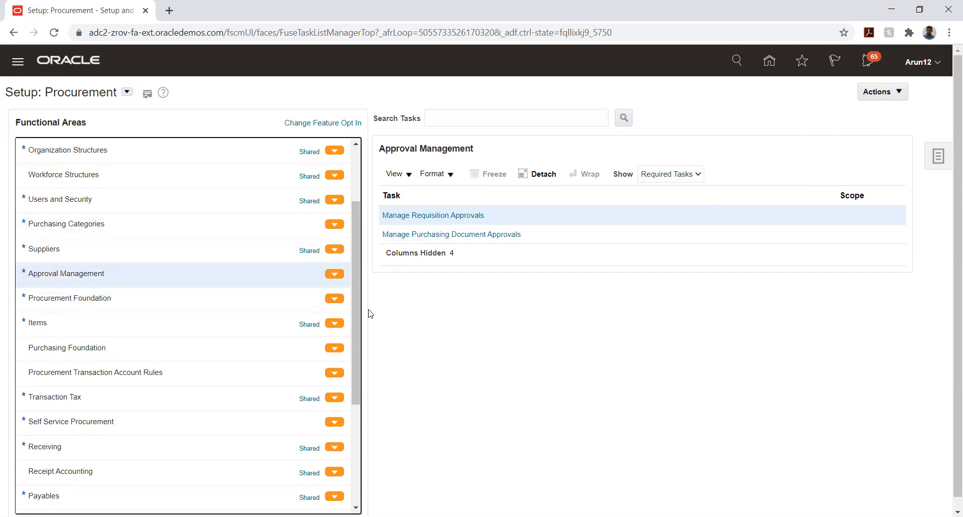
click(231, 304)
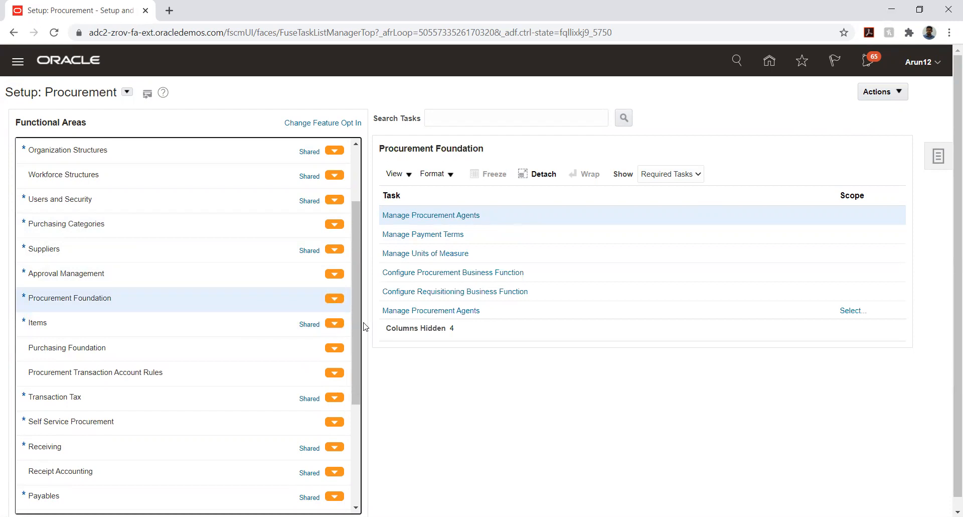
Open the Configure Procurement Business Function task for procurement BU TATA_AUTO_03_BU.
click(416, 273)
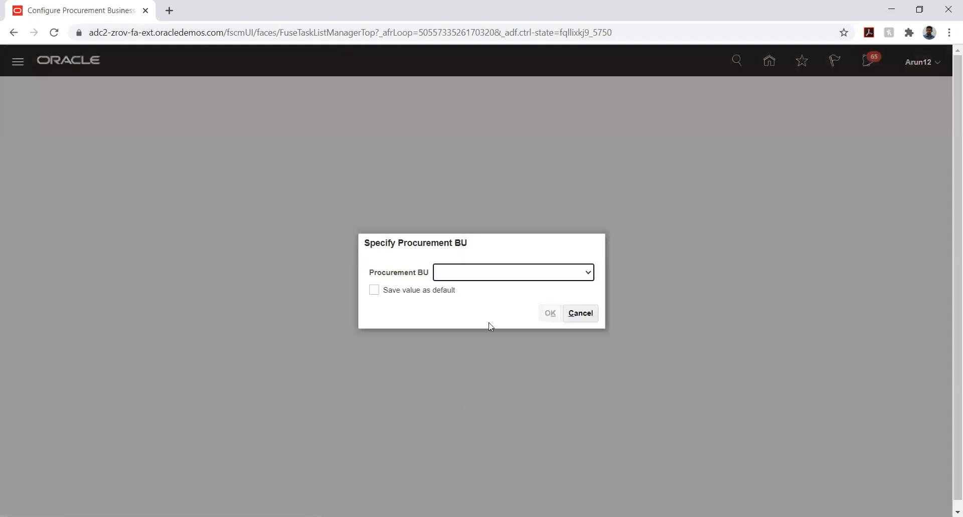
click(502, 274)
scroll(514, 348, down, 12)
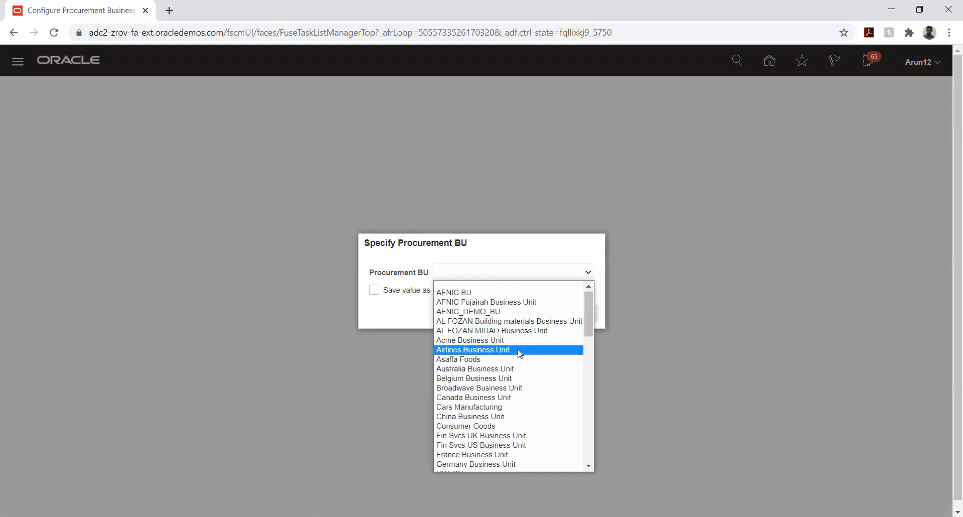
click(503, 322)
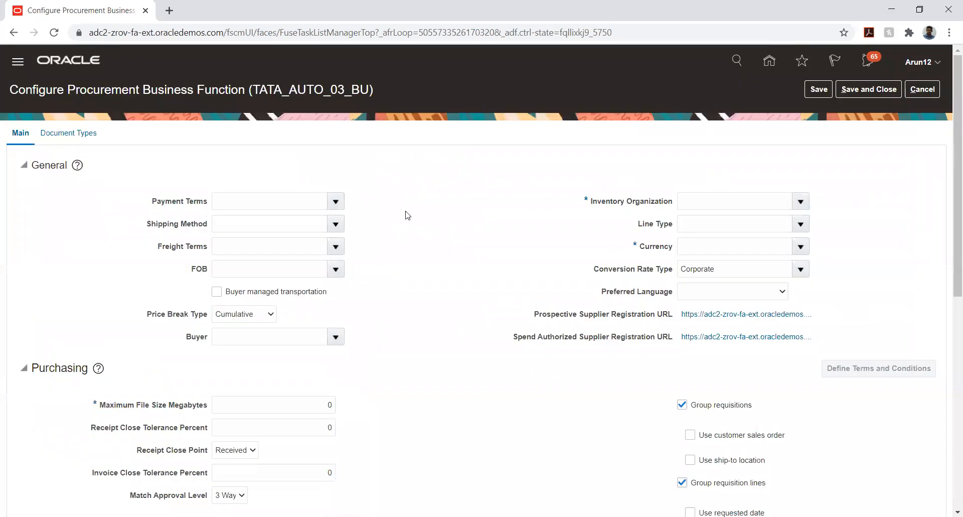
Set the payment terms to Immediate and the shipping method to DHL, and choose the user's own name as buyer.
click(336, 201)
click(338, 223)
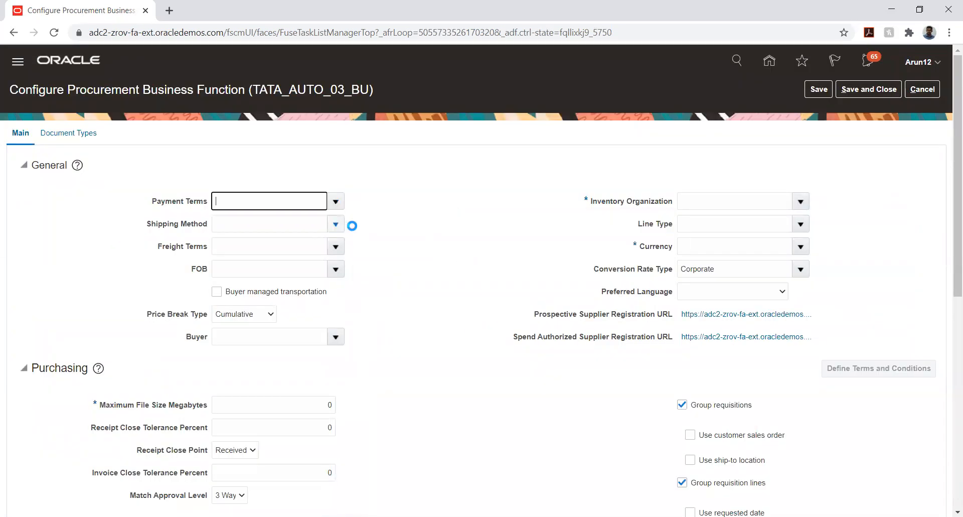
click(336, 224)
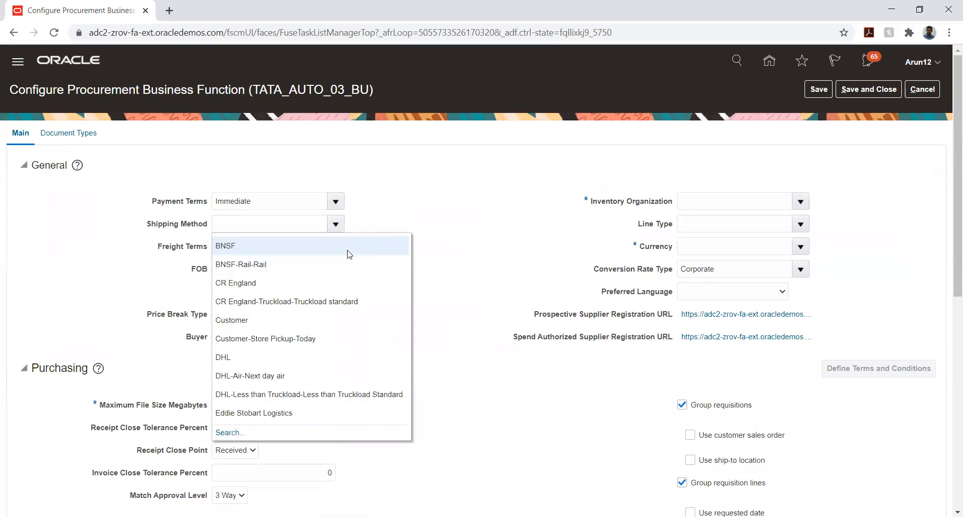
click(351, 357)
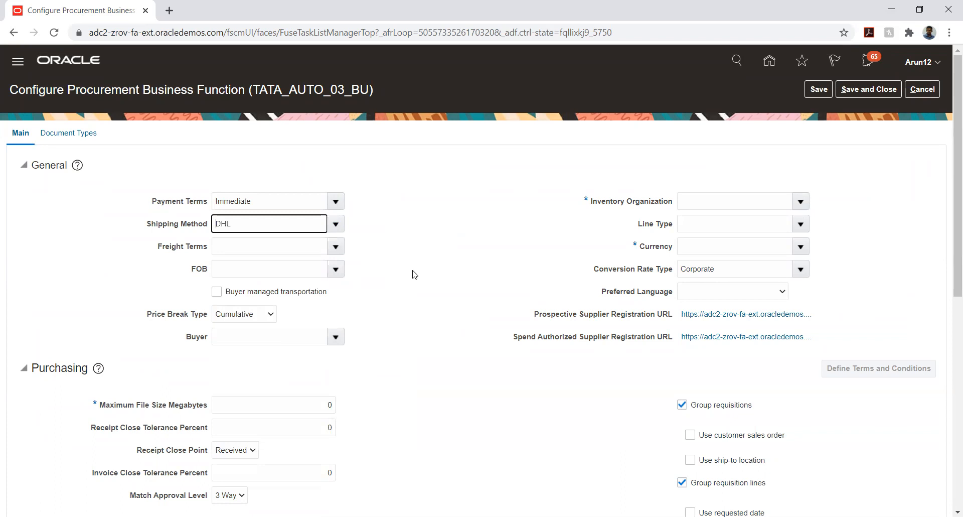
click(335, 337)
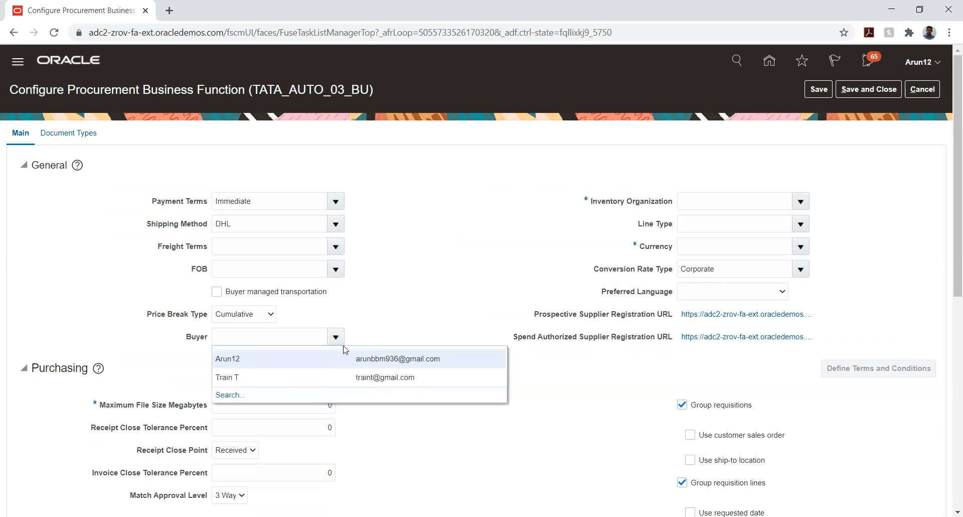
click(324, 359)
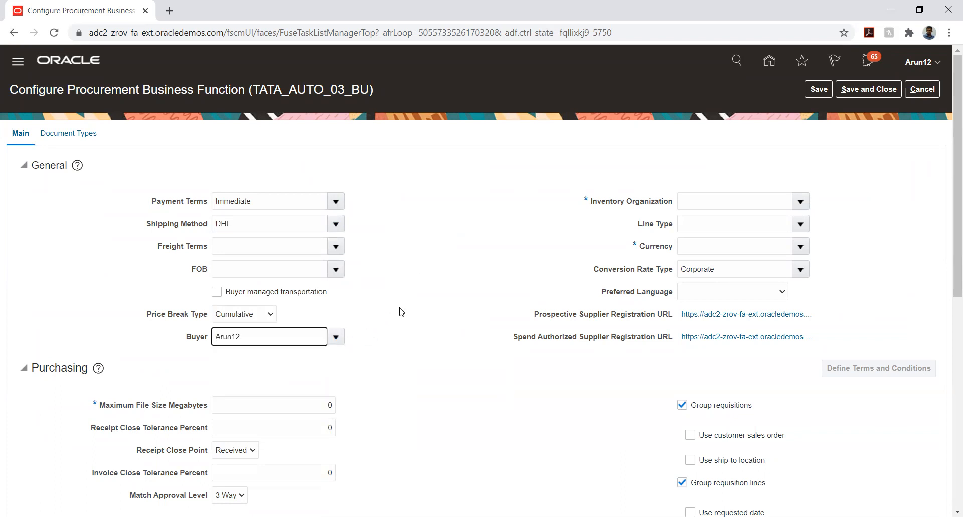
Set the inventory organization to TATA_INV_ORG and the currency to USD.
click(801, 201)
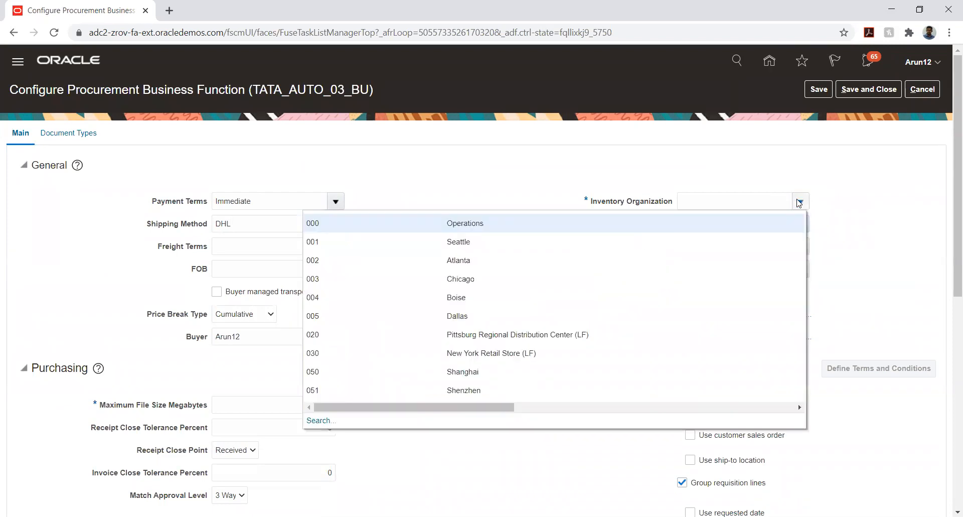
click(729, 200)
text(tata)
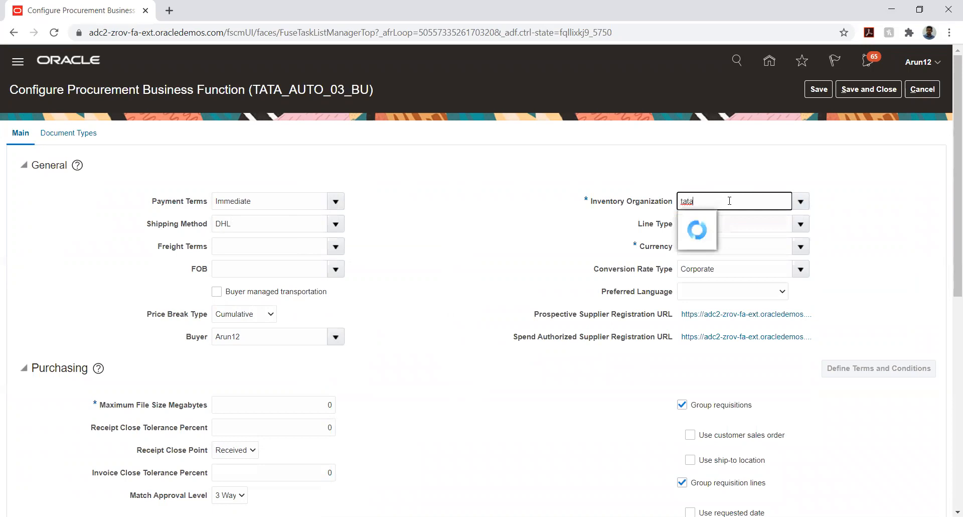
click(730, 221)
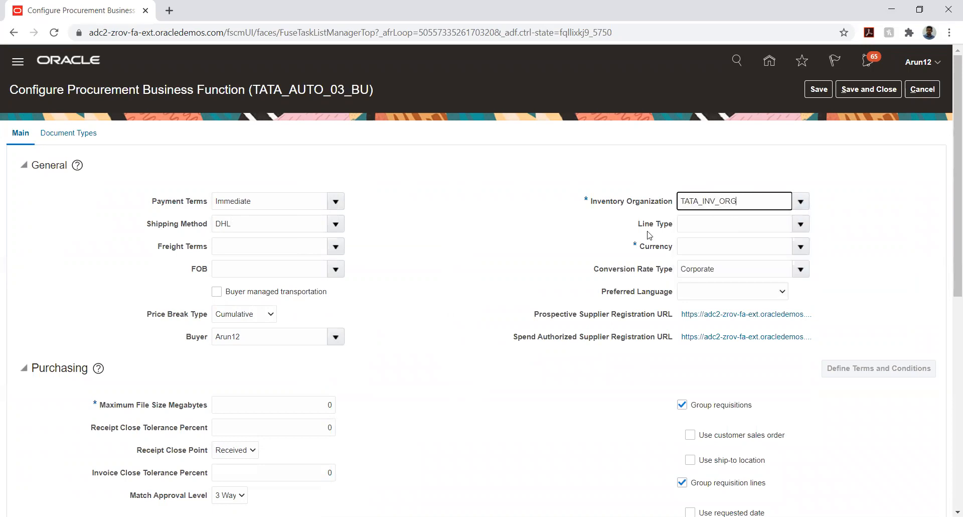
click(802, 248)
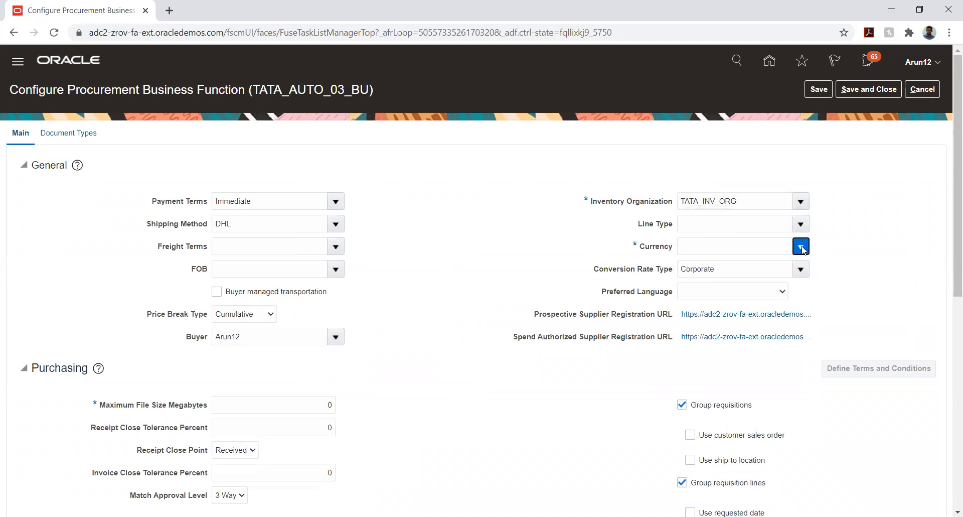
click(793, 269)
Set the match approval level to 2 Way and allow manual price update on fulfilled orders.
scroll(405, 272, down, 4)
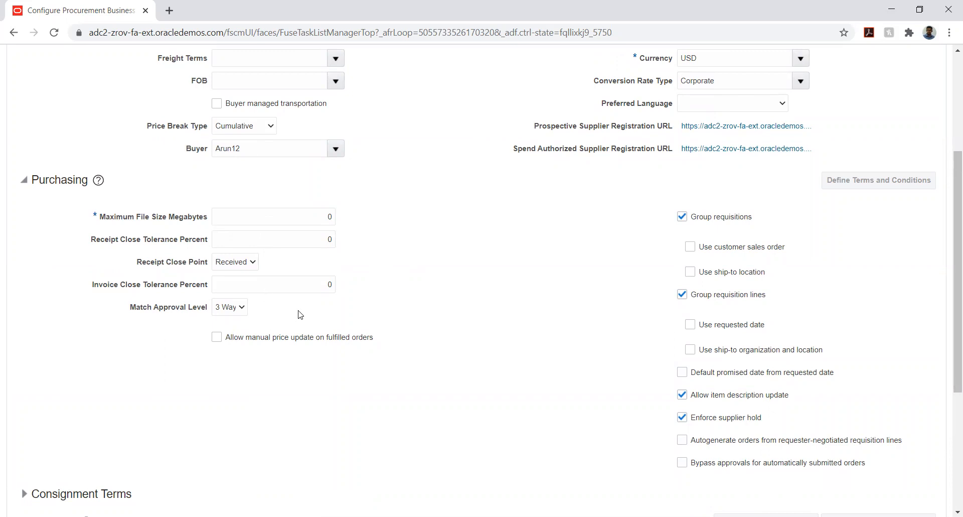
click(236, 307)
click(225, 329)
click(223, 343)
Examine the general, purchasing and sourcing settings, including the available Receipt Close Point choices.
scroll(532, 280, down, 4)
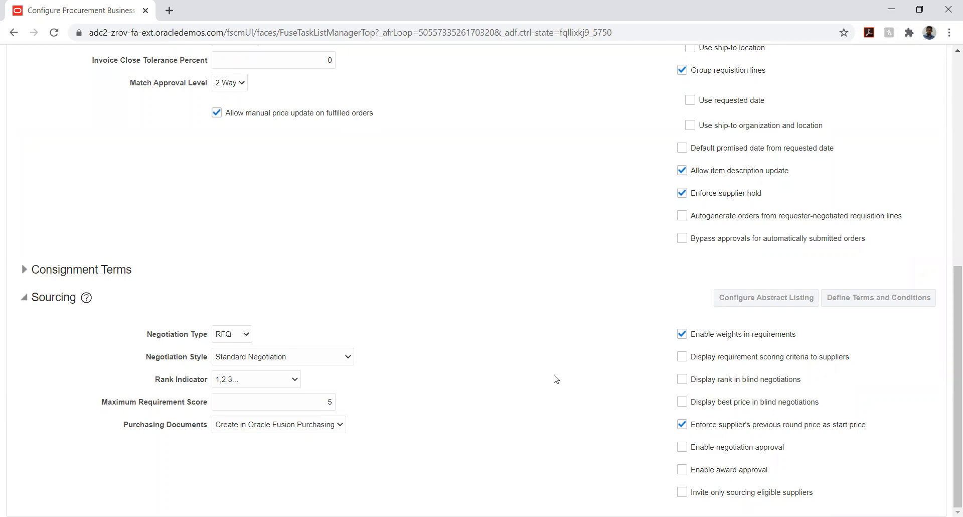
scroll(554, 379, up, 8)
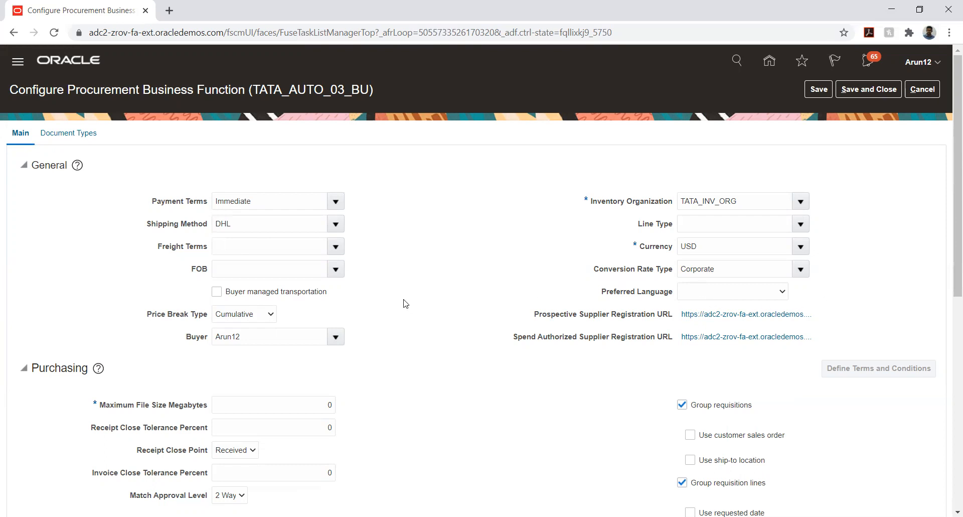
scroll(406, 308, down, 4)
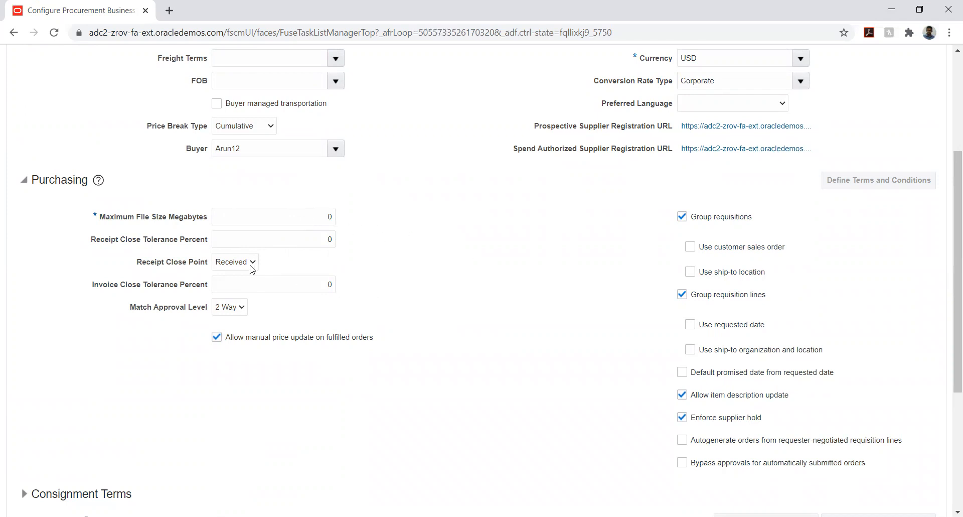
click(231, 267)
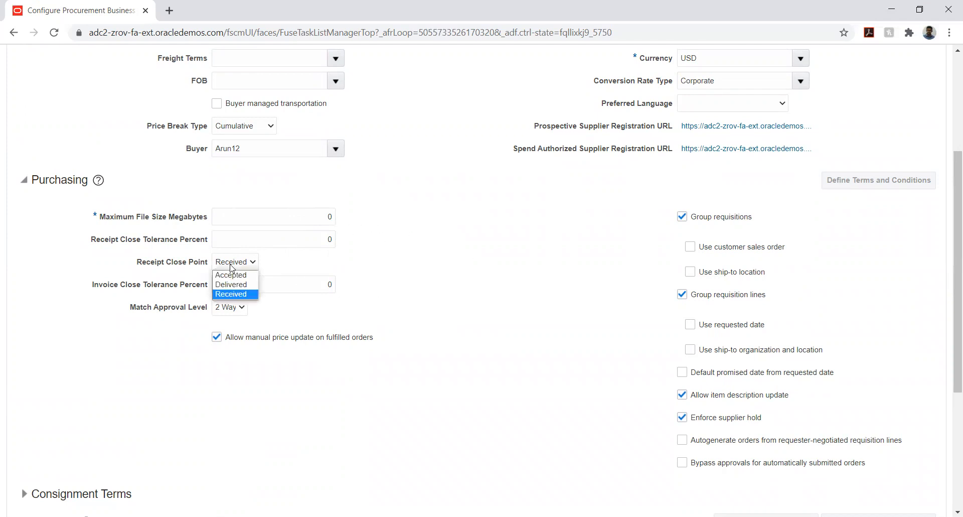
click(390, 283)
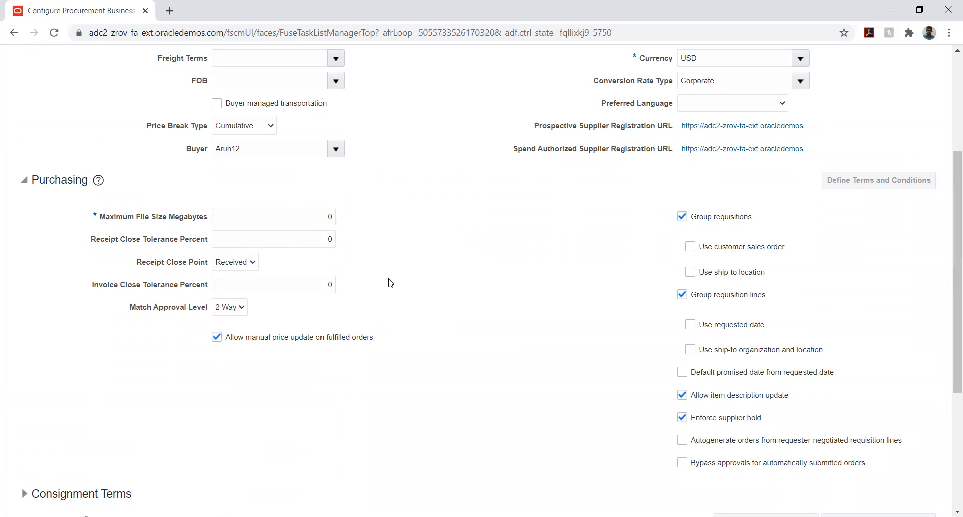
click(250, 263)
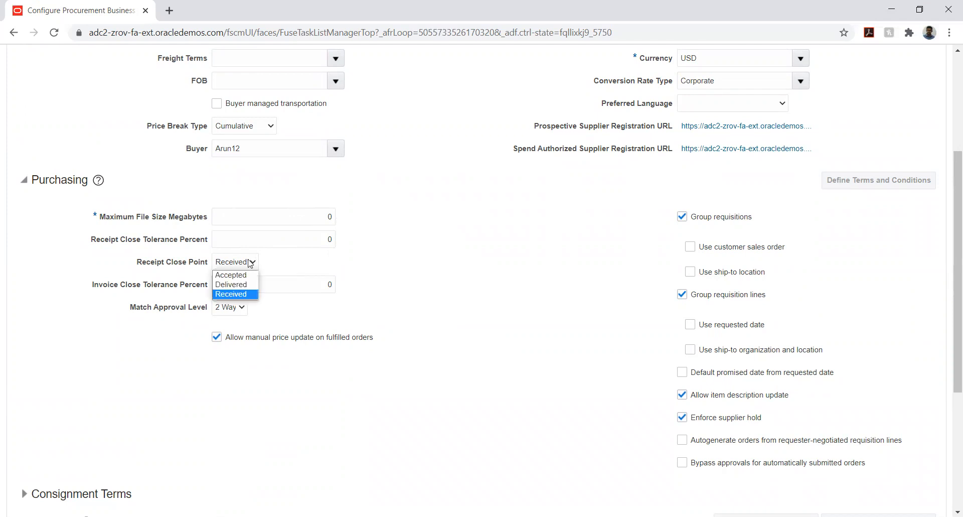
click(381, 273)
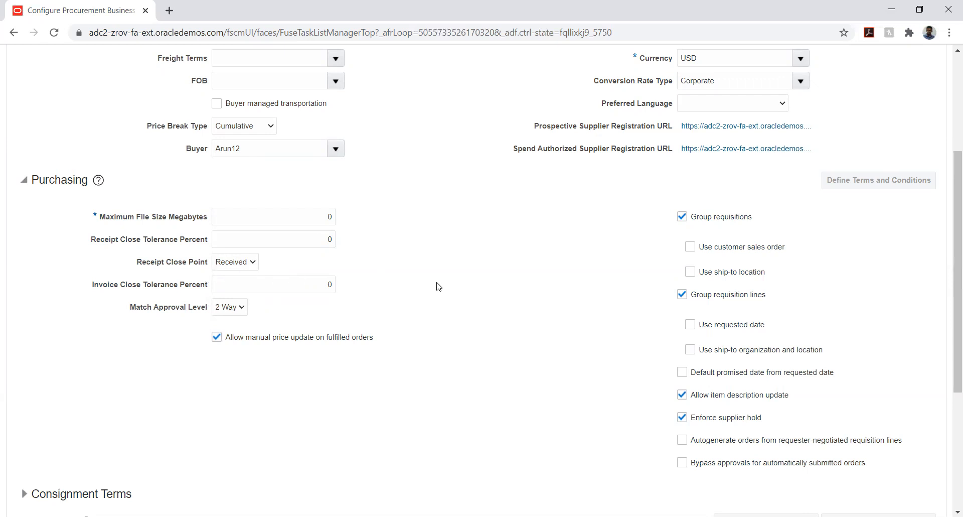
Examine the Match Approval Level choices, keep 2 Way, and review the purchasing and sourcing options again.
scroll(380, 269, down, 3)
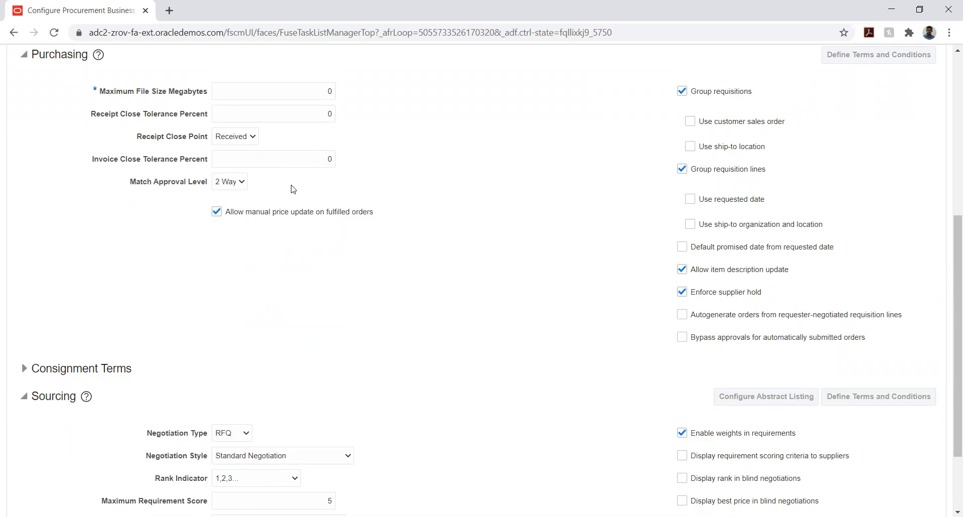
click(222, 186)
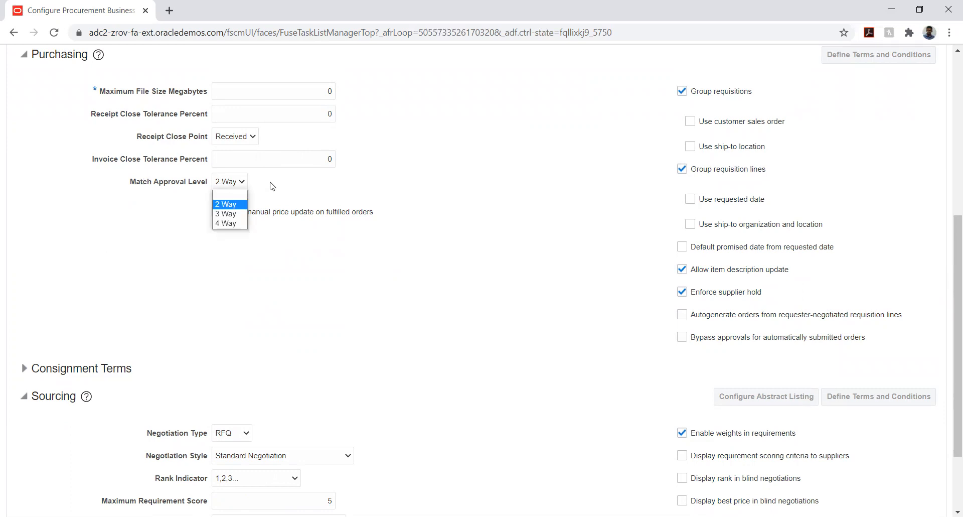
click(231, 207)
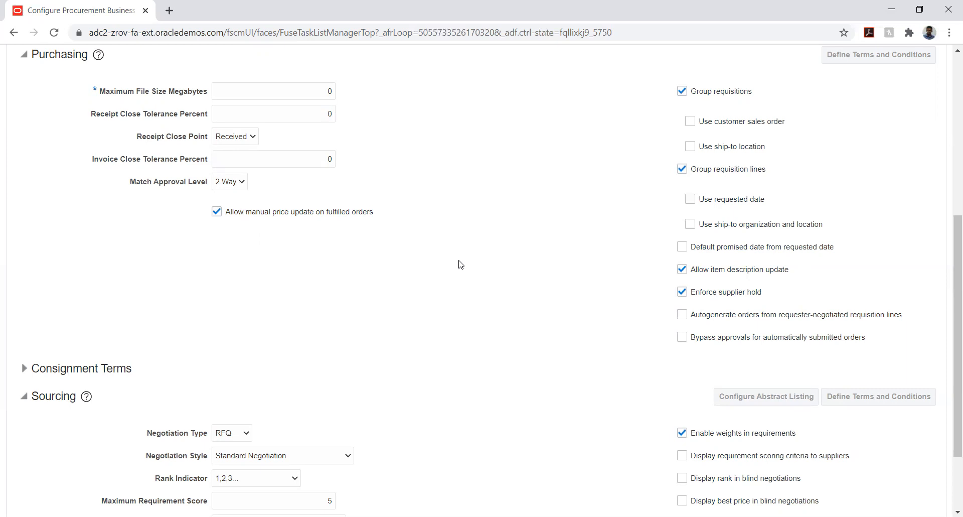
scroll(440, 279, down, 2)
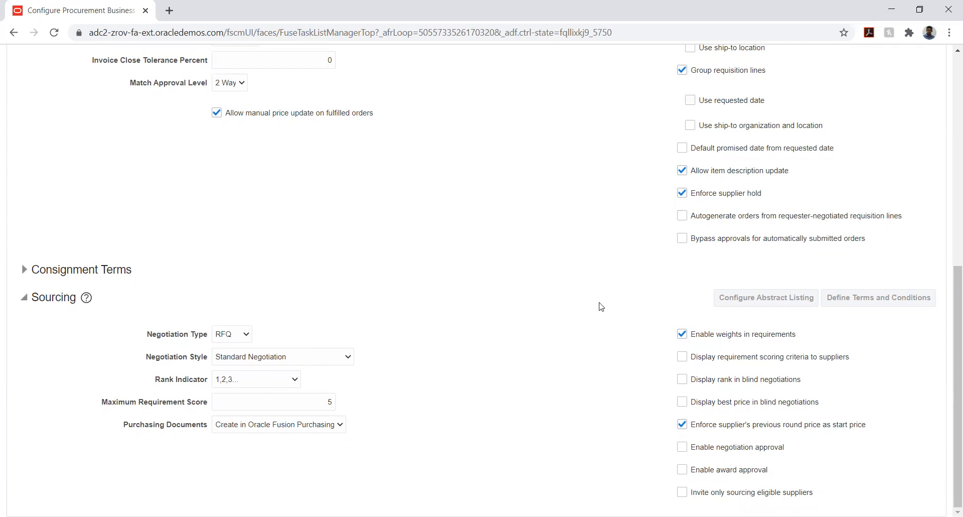
scroll(602, 304, up, 4)
scroll(605, 300, up, 5)
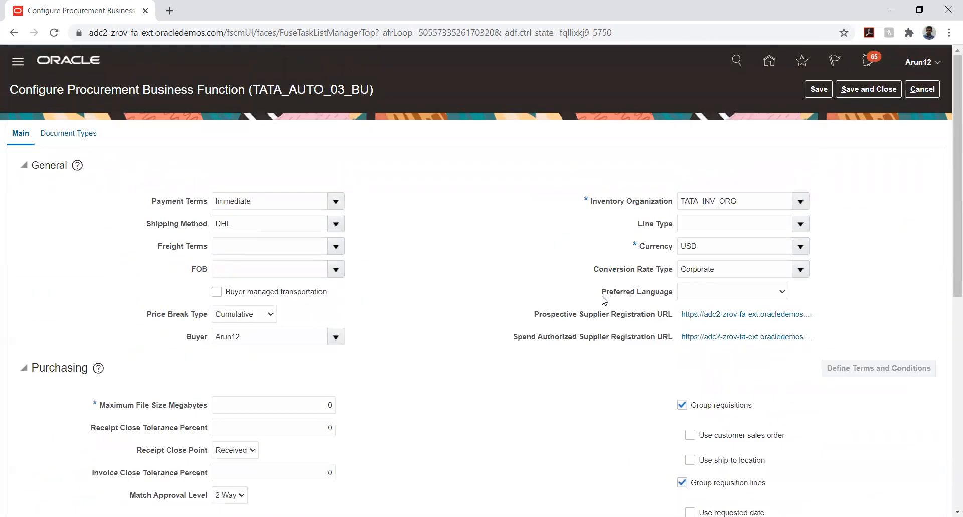
scroll(602, 340, down, 5)
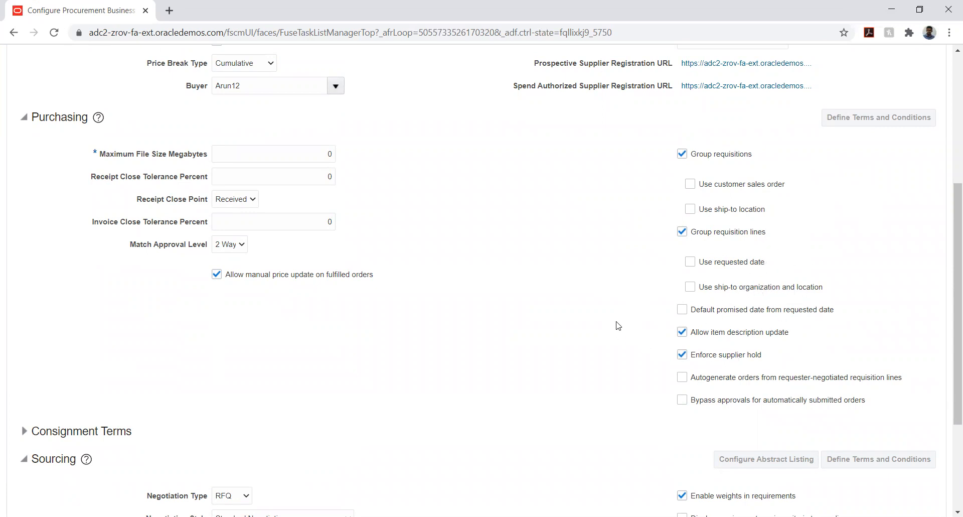
scroll(618, 324, down, 3)
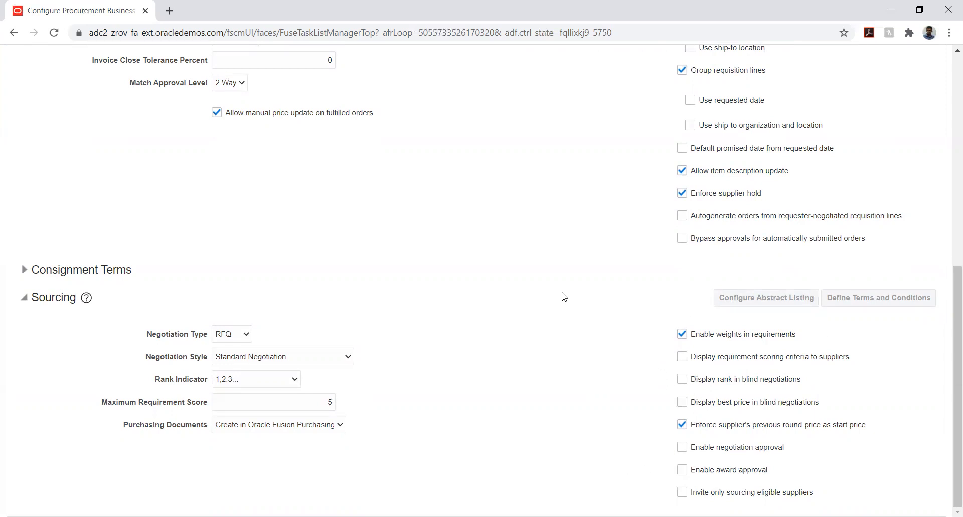
Save and close the procurement business function configuration for TATA_AUTO_03_BU and acknowledge the confirmation.
scroll(550, 291, up, 2)
scroll(550, 291, up, 6)
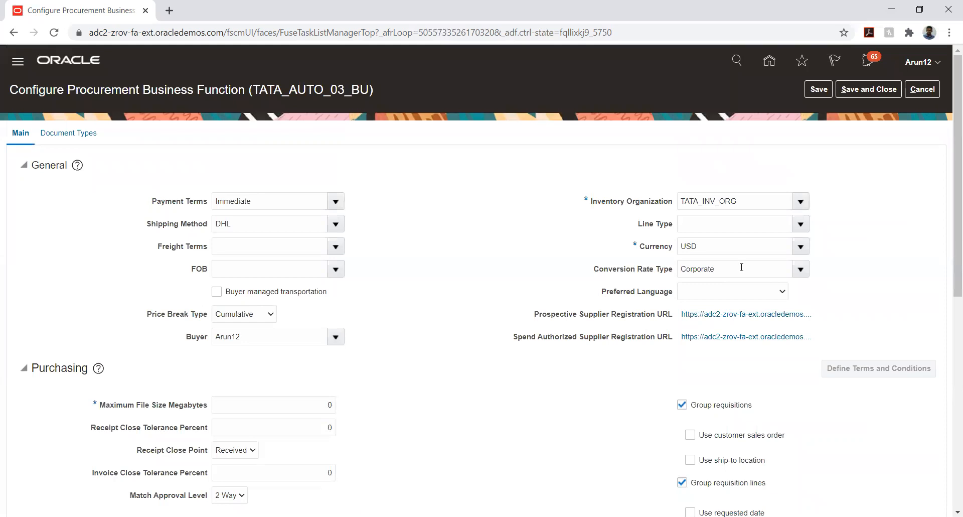
click(740, 270)
click(835, 274)
click(819, 91)
click(853, 93)
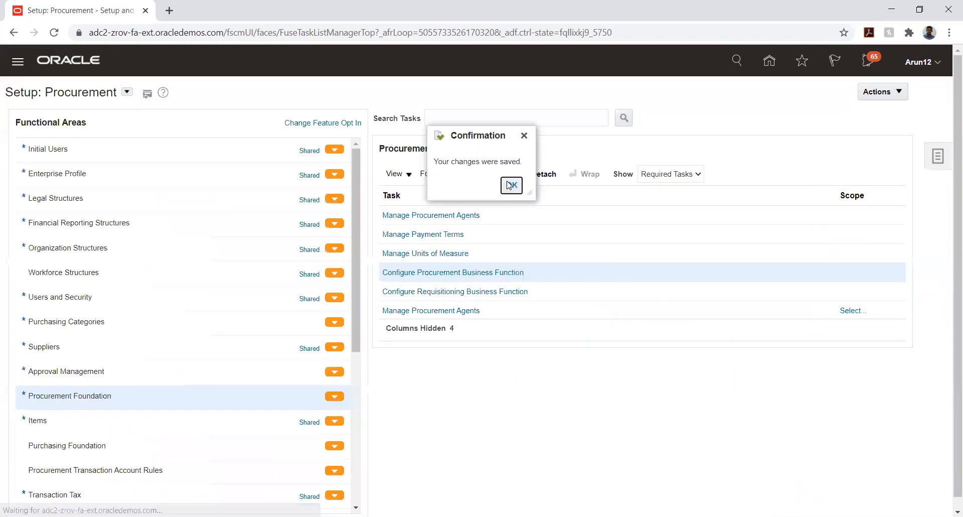
click(509, 185)
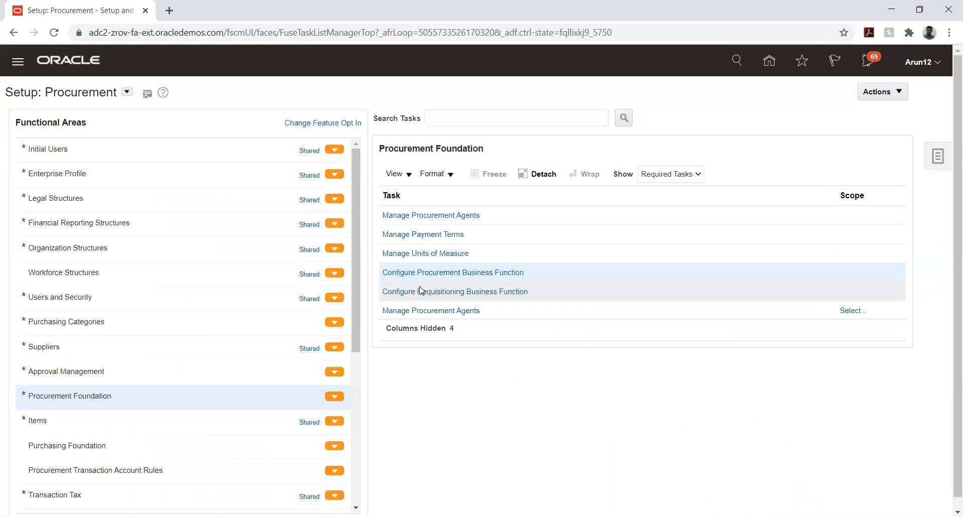
Start the Configure Requisitioning Business Function task with TATA_AUTO_03_BU as the requisitioning BU.
click(437, 292)
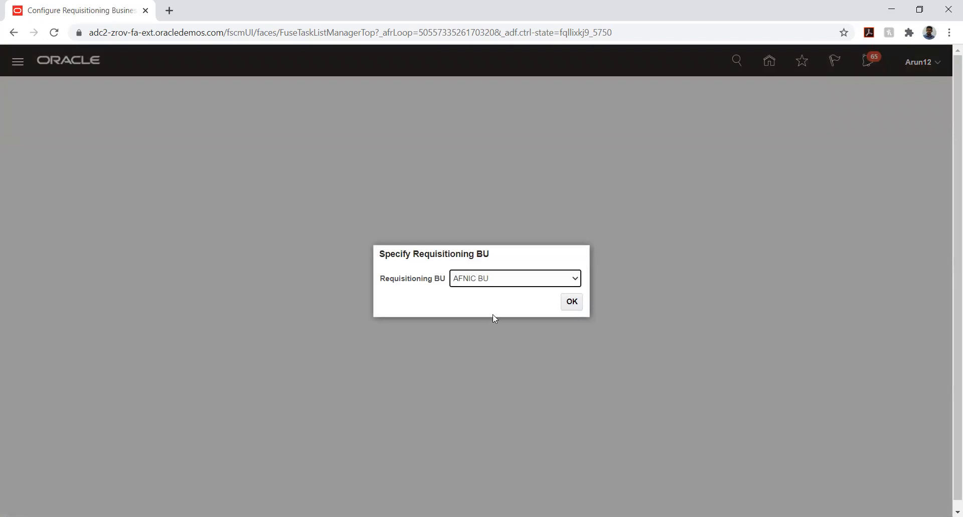
click(492, 280)
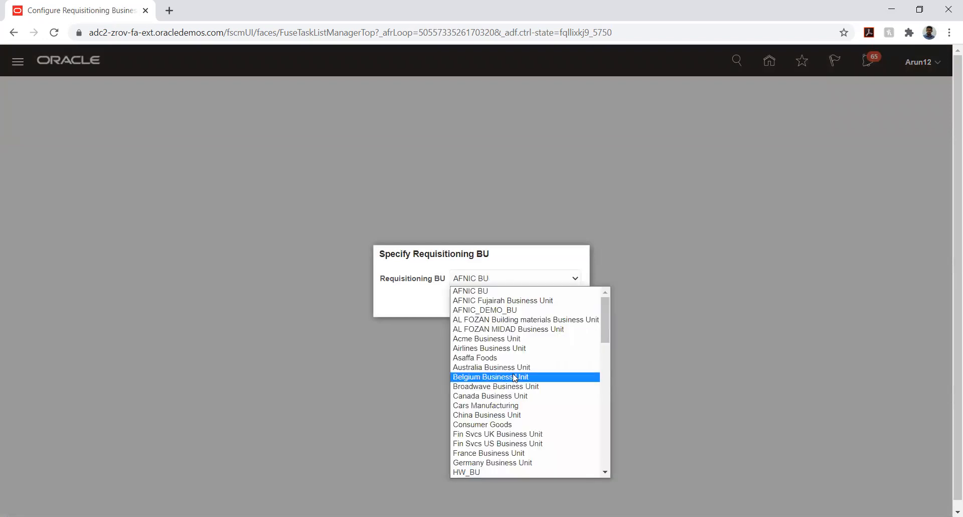
scroll(514, 379, down, 4)
scroll(514, 377, down, 10)
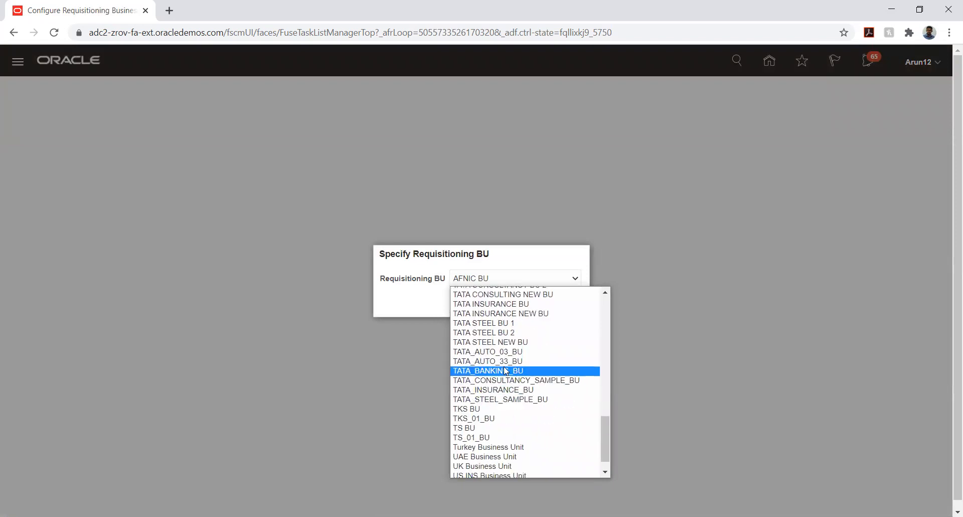
click(507, 353)
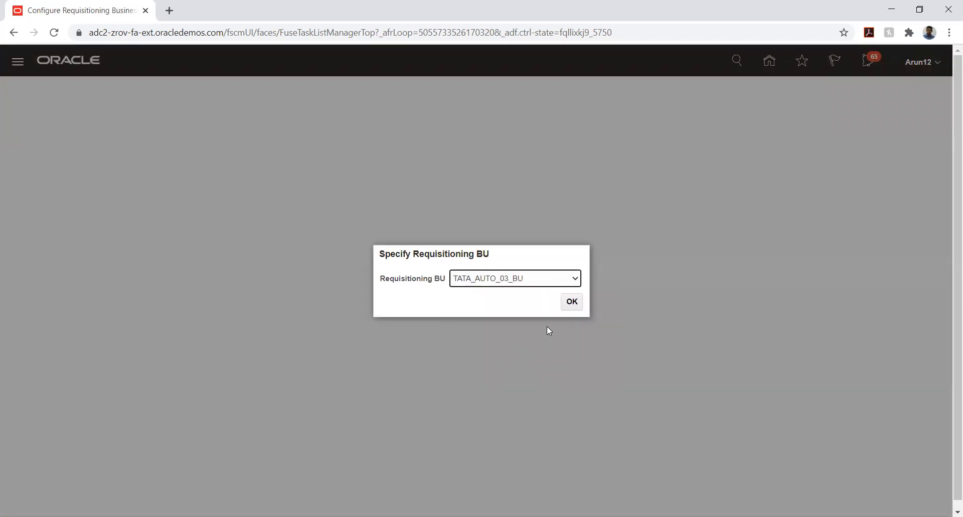
click(571, 301)
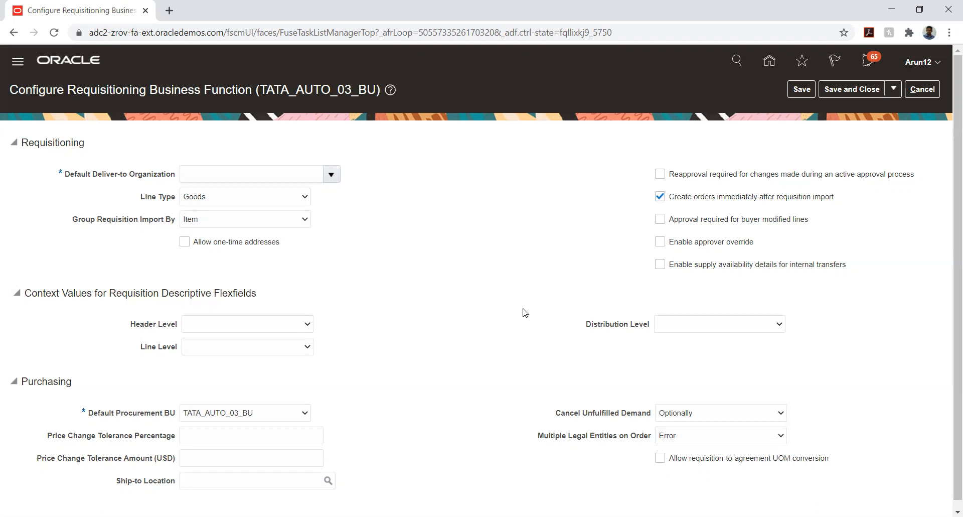
Set the default deliver-to organization to TATA_INV_ORG and enable approver override.
click(331, 174)
click(235, 203)
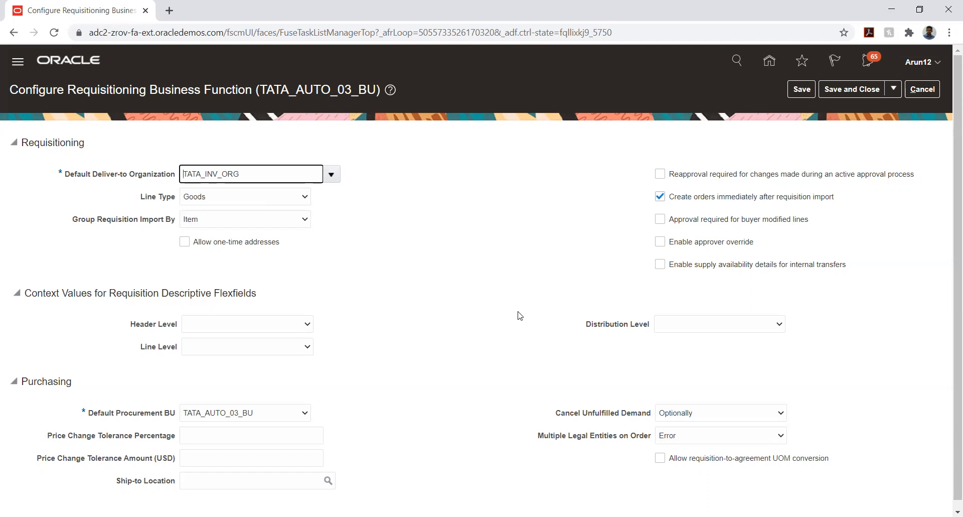
click(535, 246)
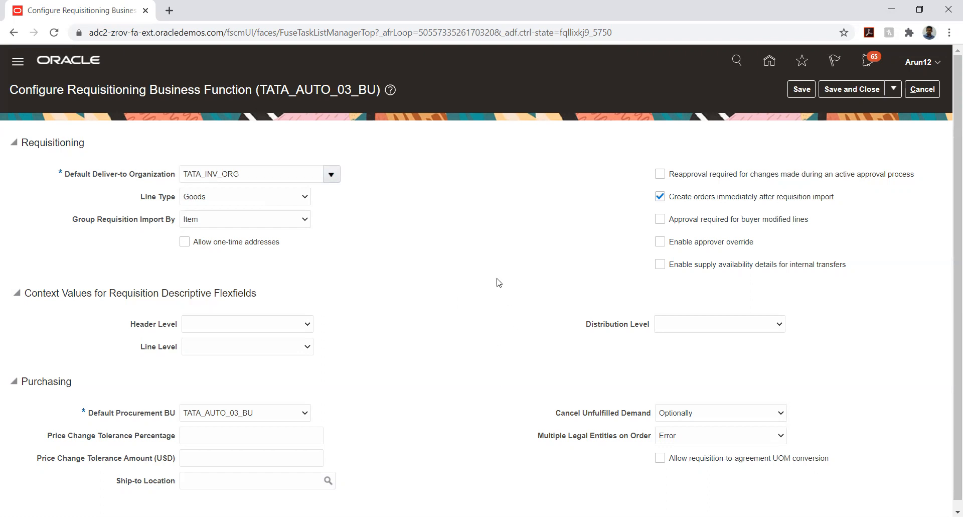
click(658, 244)
click(596, 247)
scroll(401, 318, down, 1)
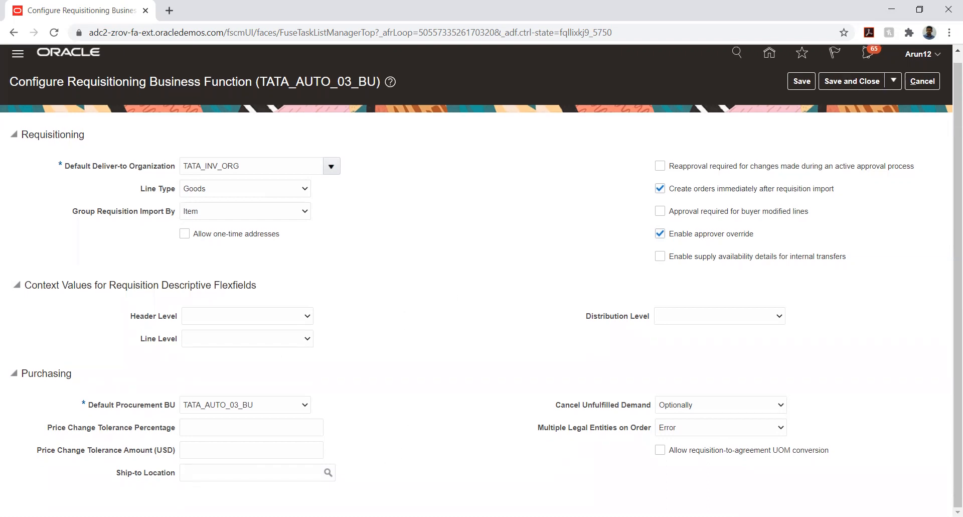
scroll(430, 324, up, 1)
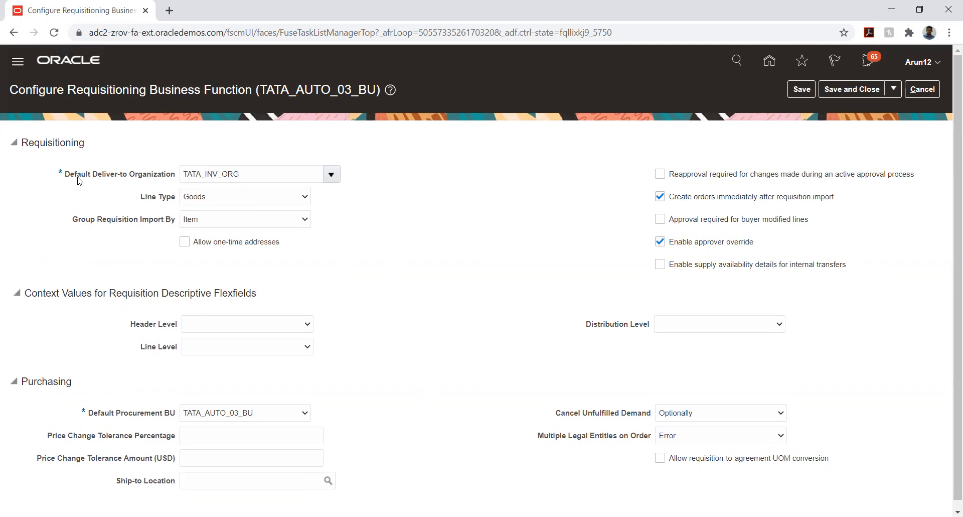
Examine the choices for Line Type, Distribution Level and Header Level without changing them, and review the Purchasing section.
click(214, 200)
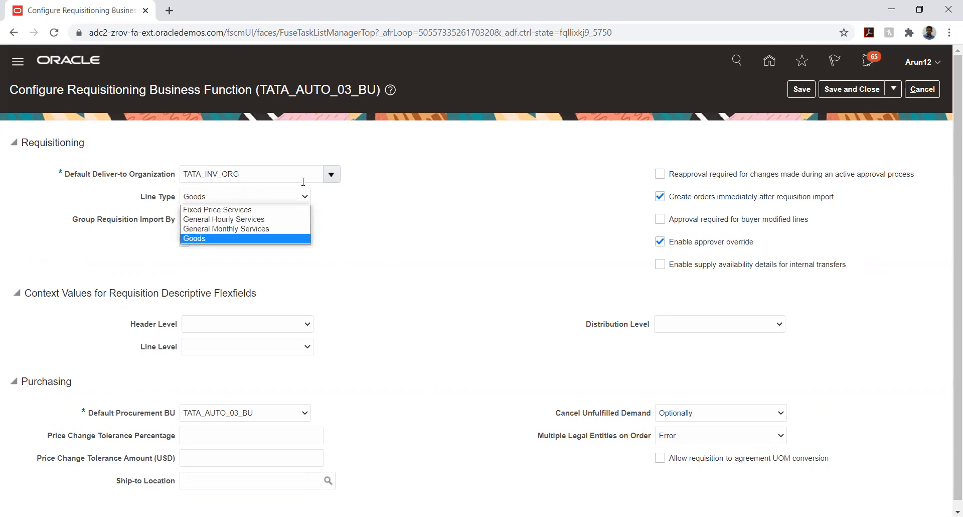
click(435, 208)
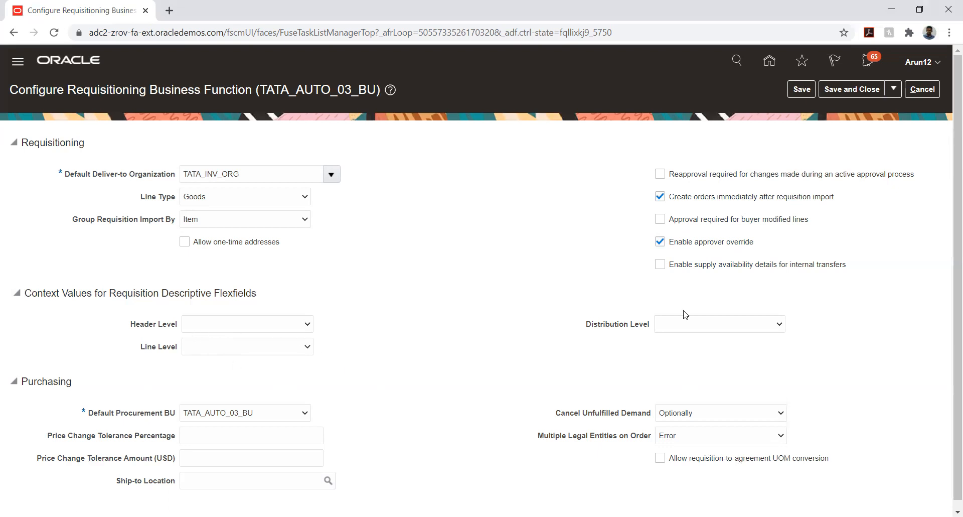
click(685, 328)
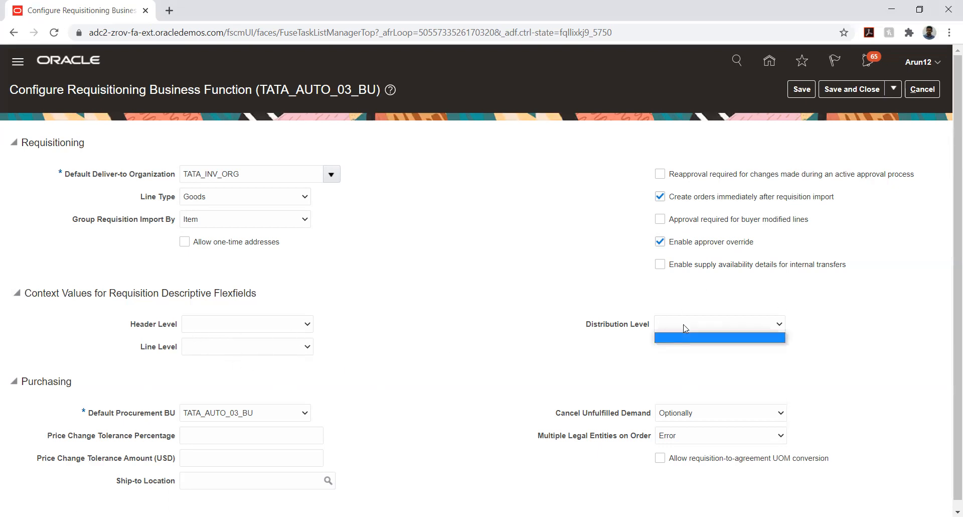
click(232, 326)
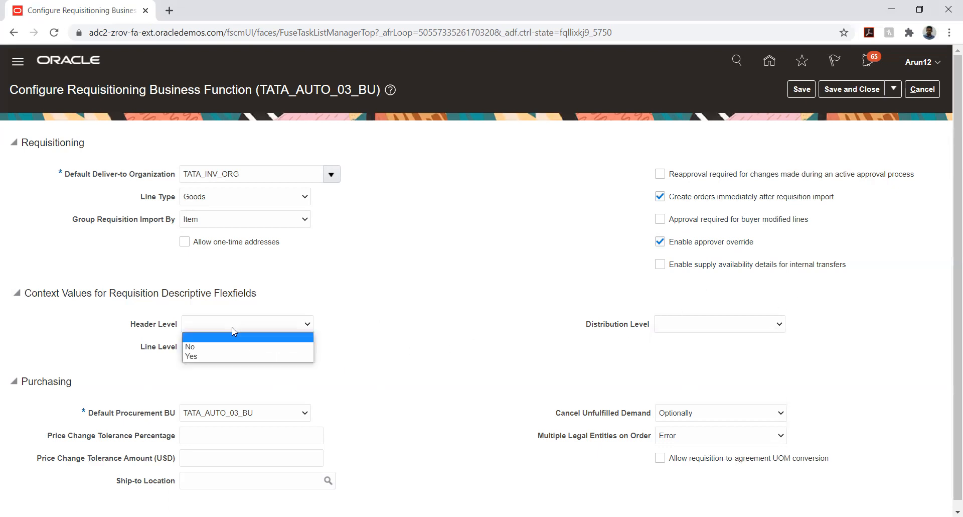
click(400, 321)
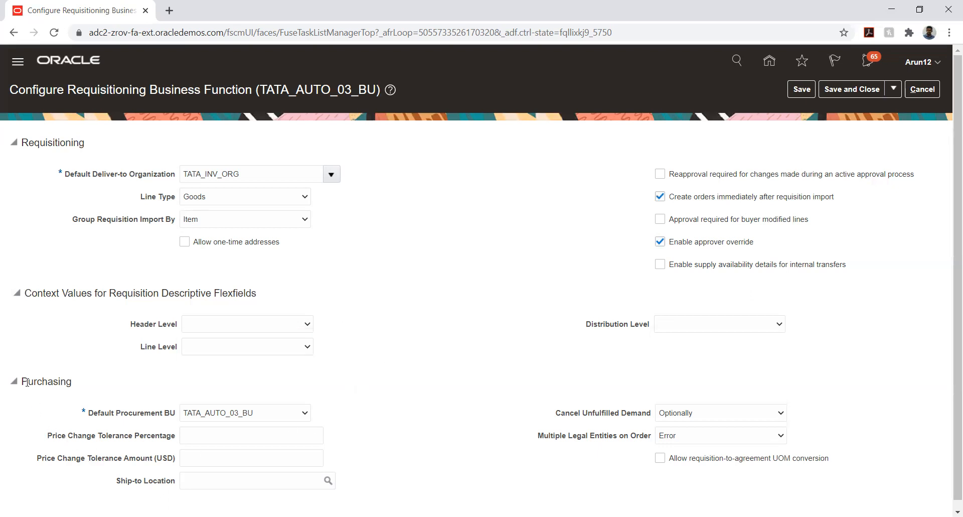
drag(22, 380, 86, 381)
click(149, 397)
Save and close the requisitioning business function configuration and acknowledge the confirmation.
click(802, 89)
click(852, 90)
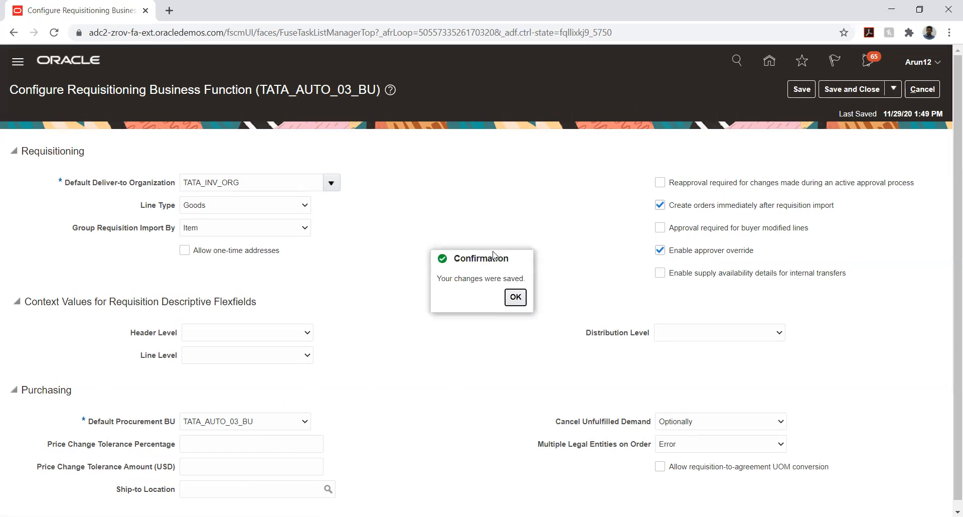
click(515, 297)
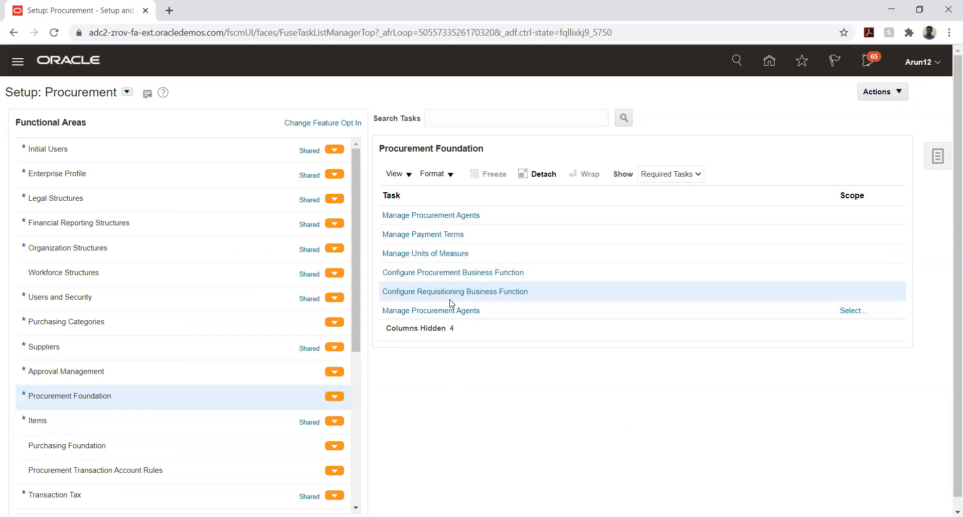
View the required tasks of the Items functional area, and select the Purchasing Foundation area.
click(164, 421)
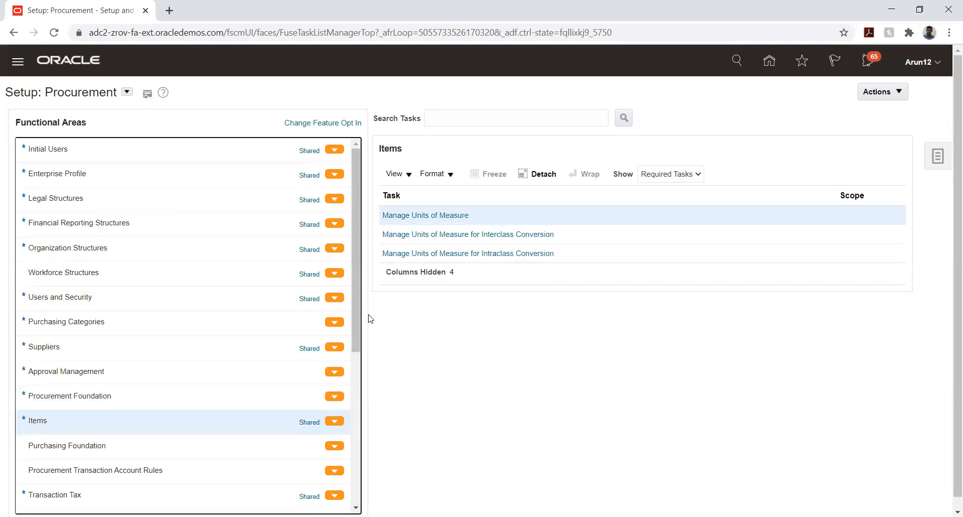
scroll(311, 448, down, 5)
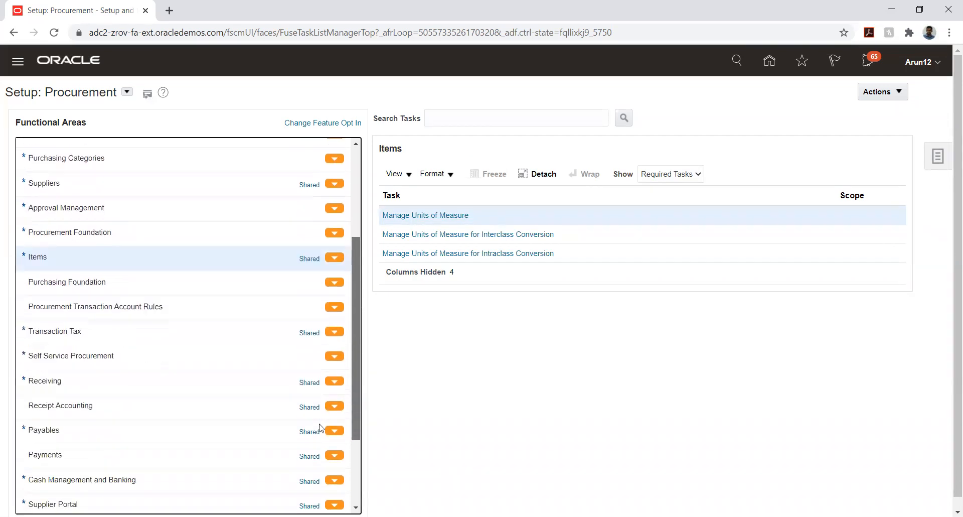
click(145, 208)
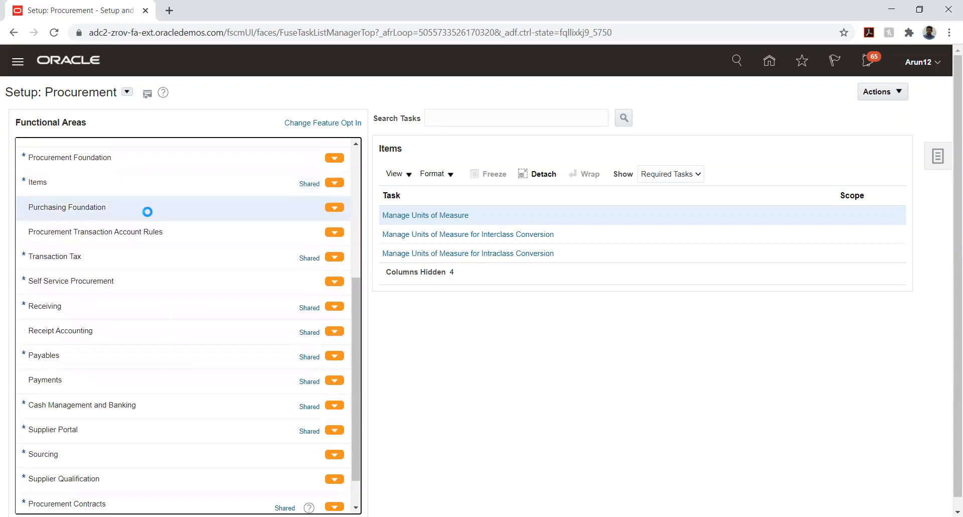
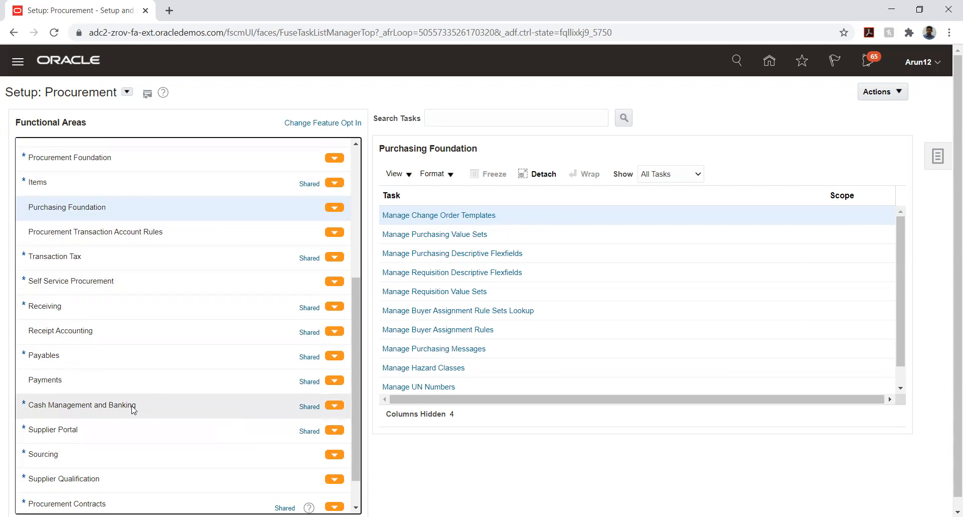
In the Procurement Transaction Account Rules area, examine the Purchasing subledger application's Purchase Requisition events down to the Requisitions level, then return to the tasks.
scroll(171, 371, down, 1)
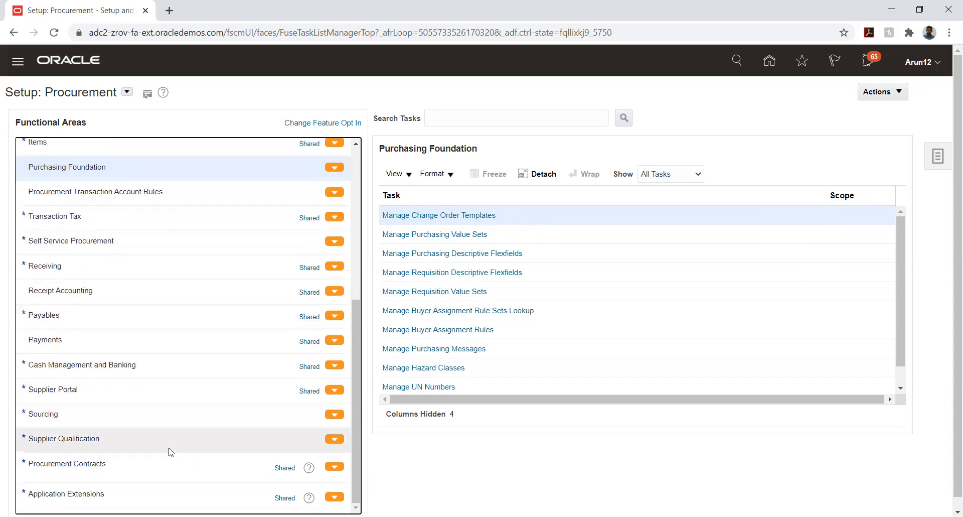
click(183, 191)
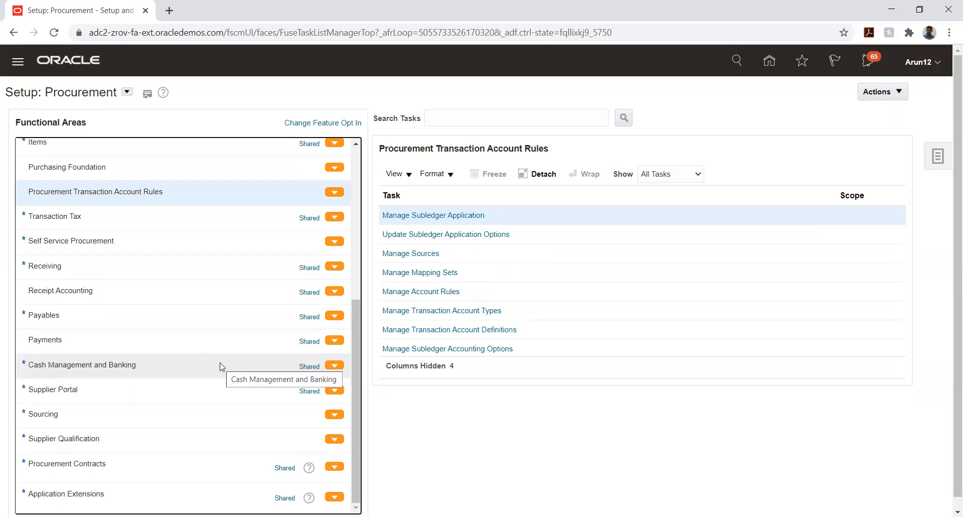
click(436, 217)
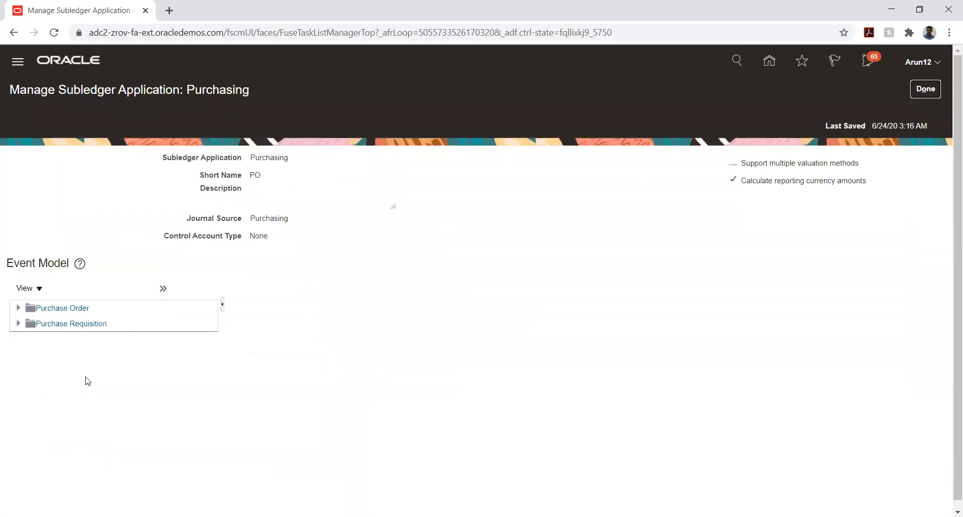
click(92, 326)
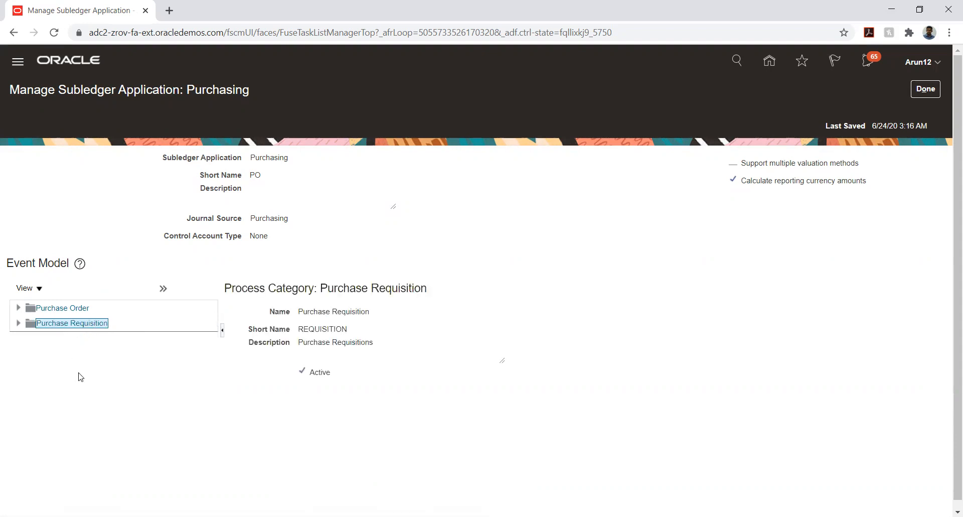
click(18, 323)
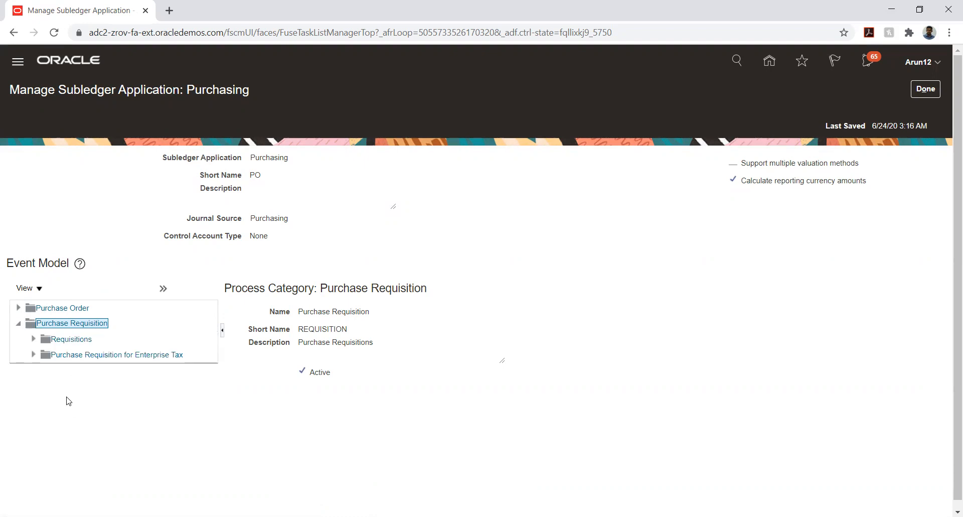
click(33, 339)
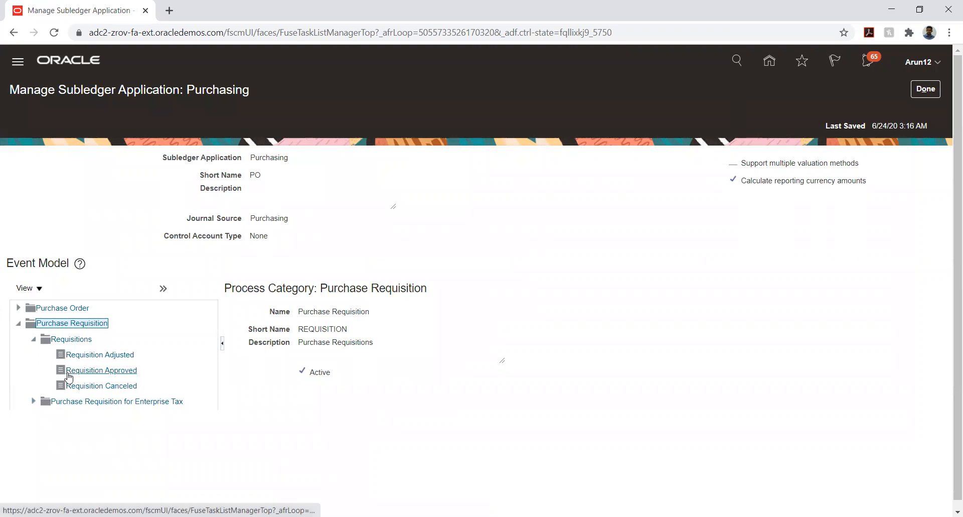
click(921, 93)
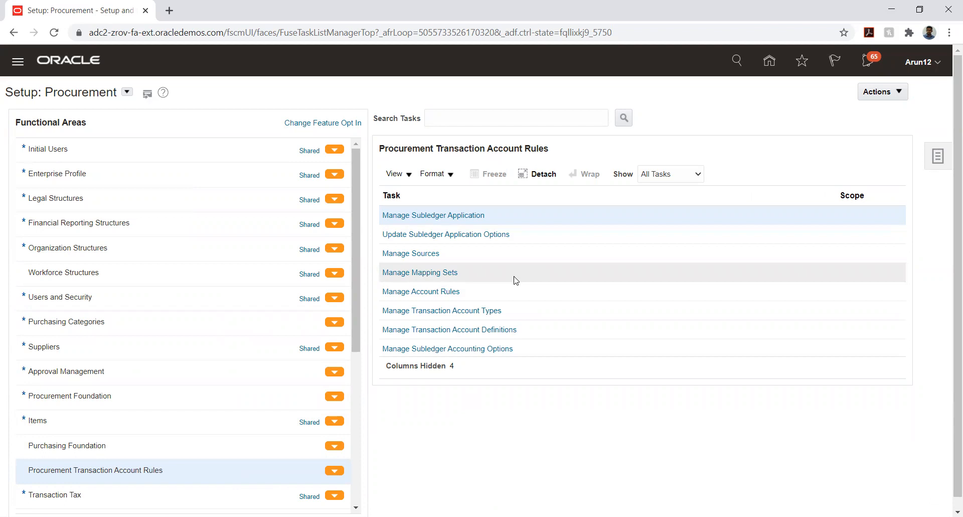
Review the list of Purchasing sources under Manage Sources, and save and close it without making changes.
click(533, 234)
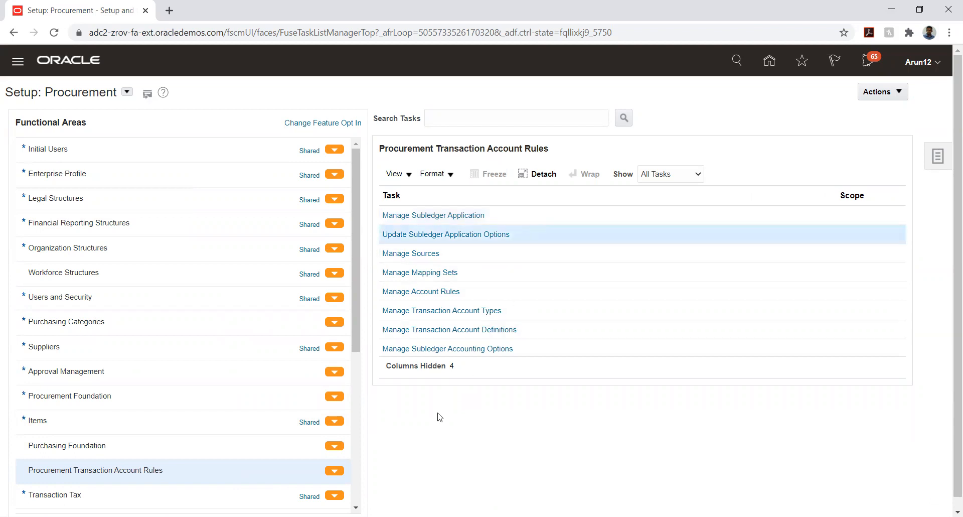
click(459, 255)
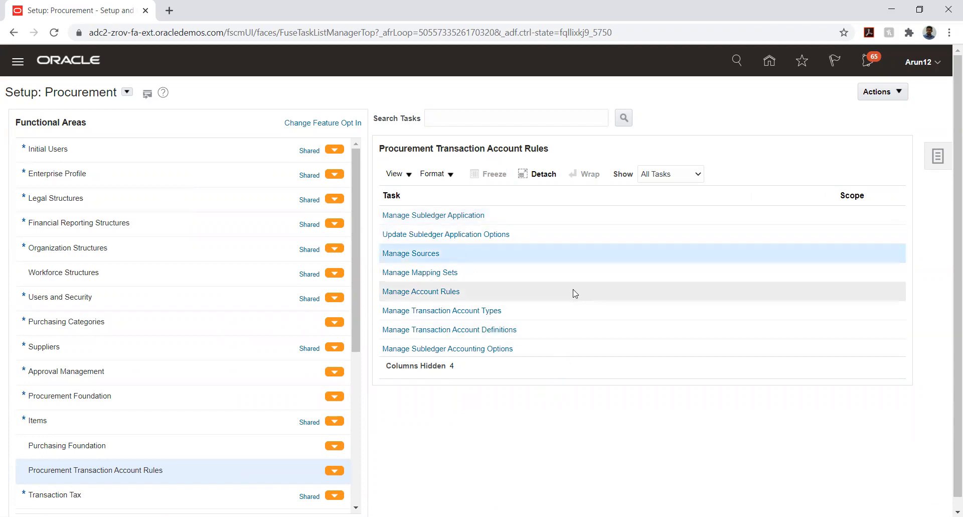
click(425, 253)
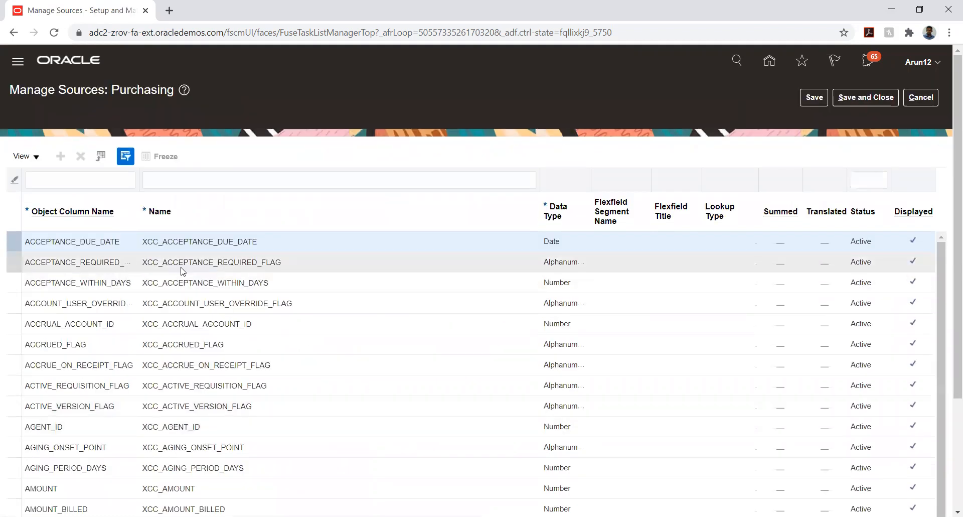
scroll(84, 289, down, 1)
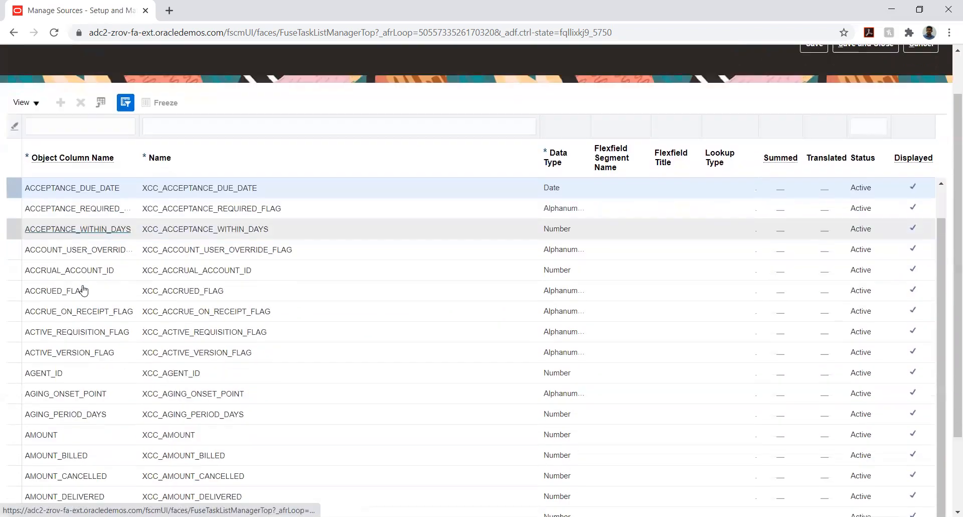
scroll(83, 287, down, 1)
scroll(82, 285, up, 3)
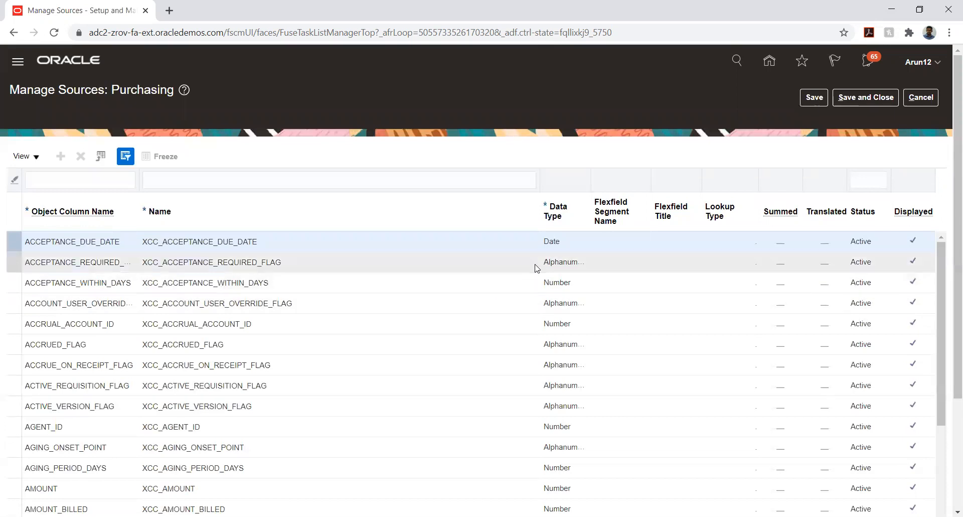
click(854, 95)
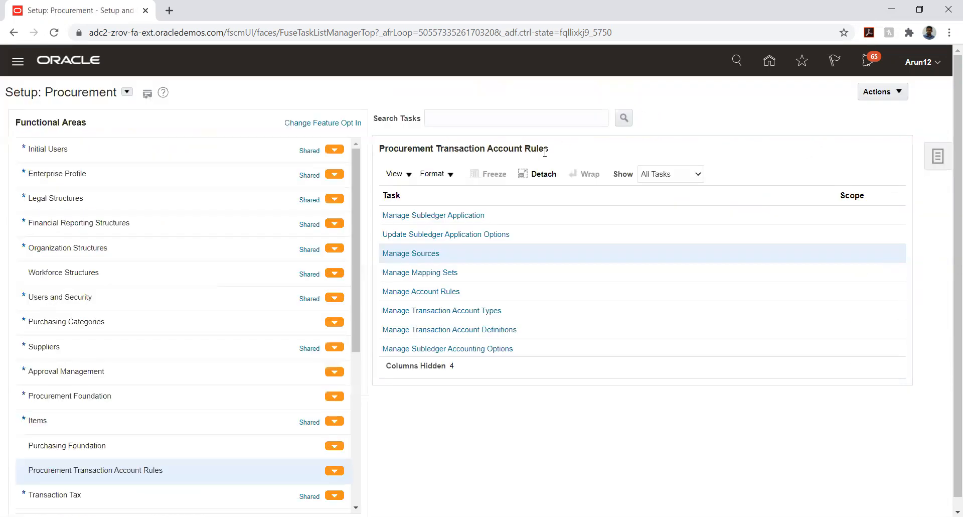
In Manage Account Rules, examine both rules of the Purchasing Accrual Account Rule and their conditions, and close it.
click(430, 291)
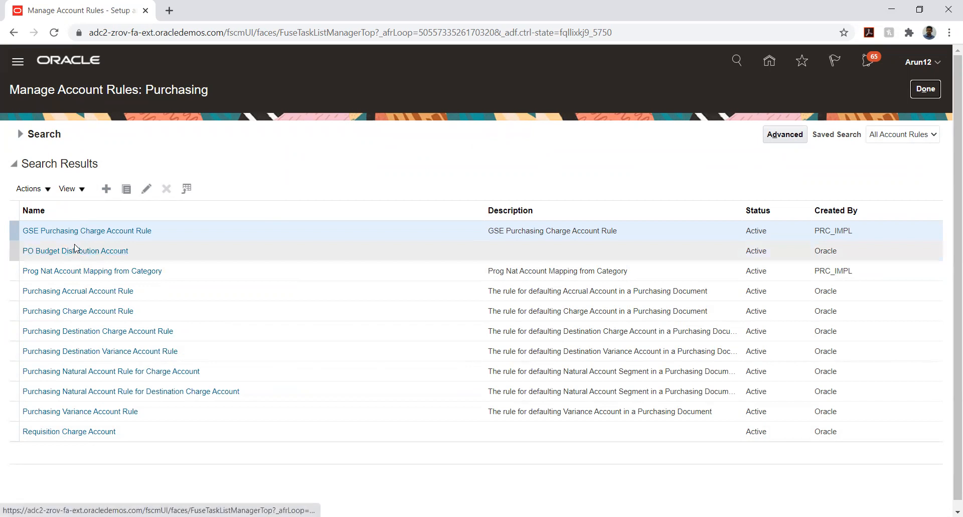
click(69, 296)
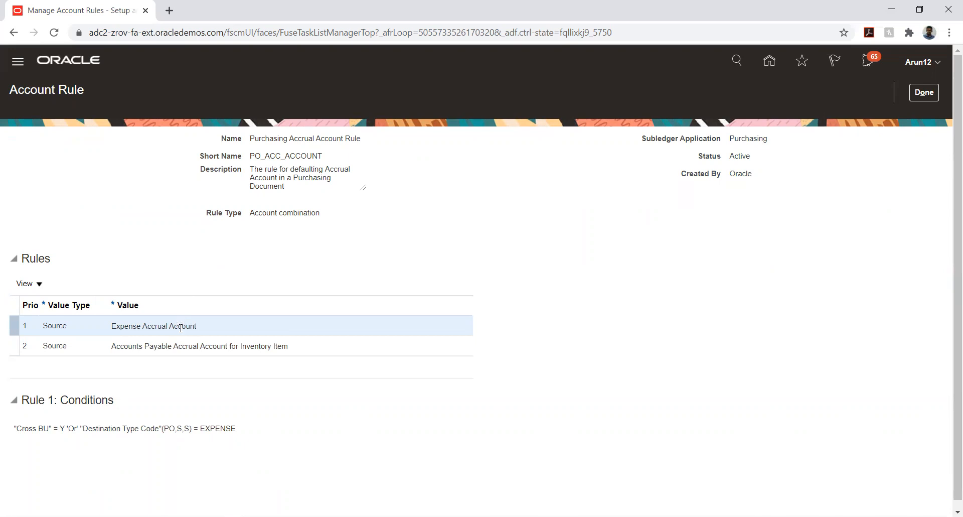
click(216, 346)
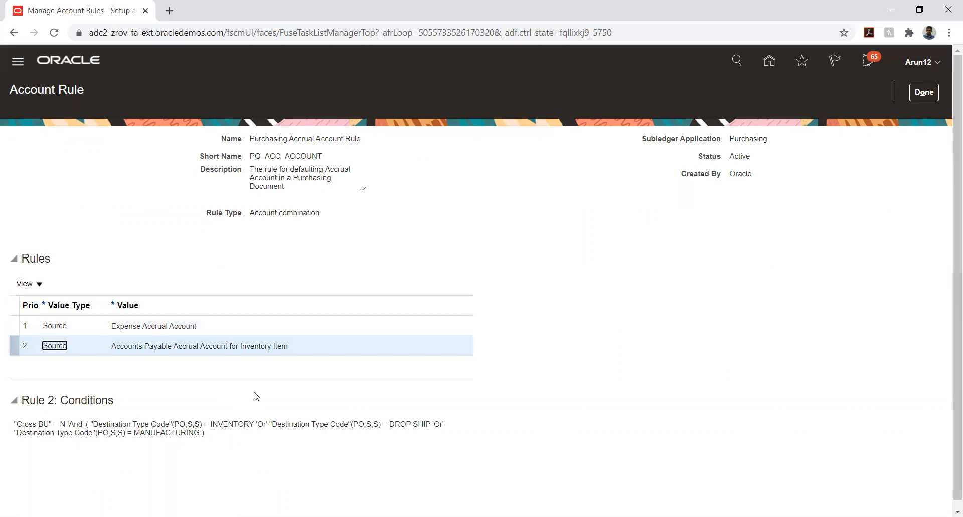
click(913, 96)
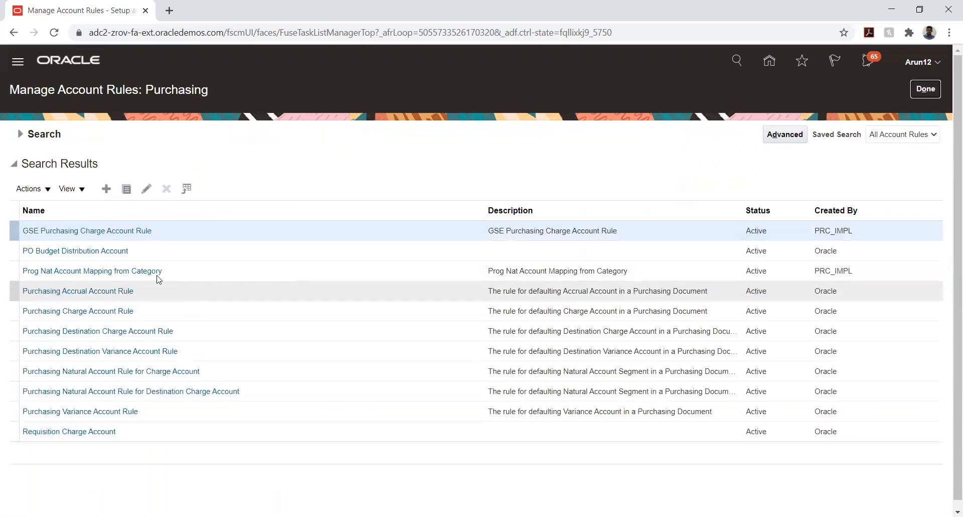
Review the GSE Purchasing Charge Account Rule's rules and conditions in edit mode, cancel without changes, and leave the account rules.
click(96, 337)
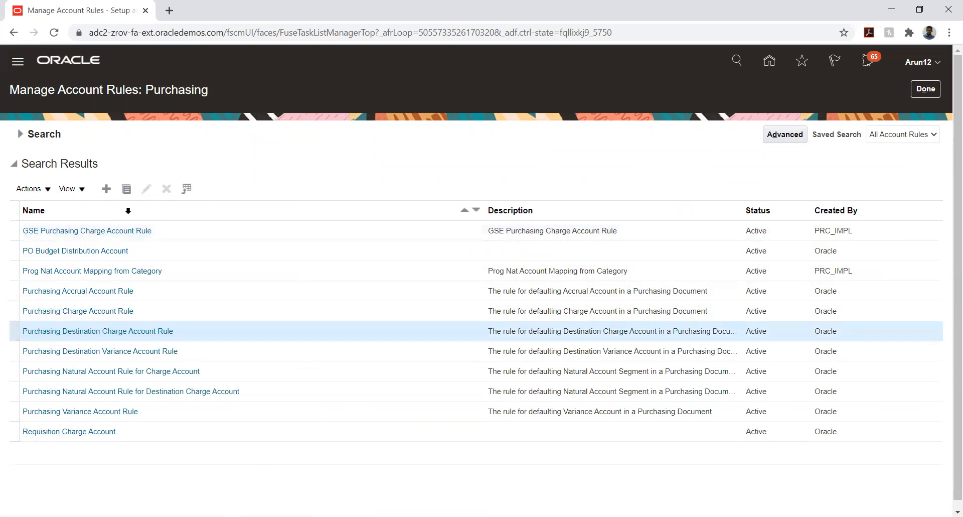
click(195, 351)
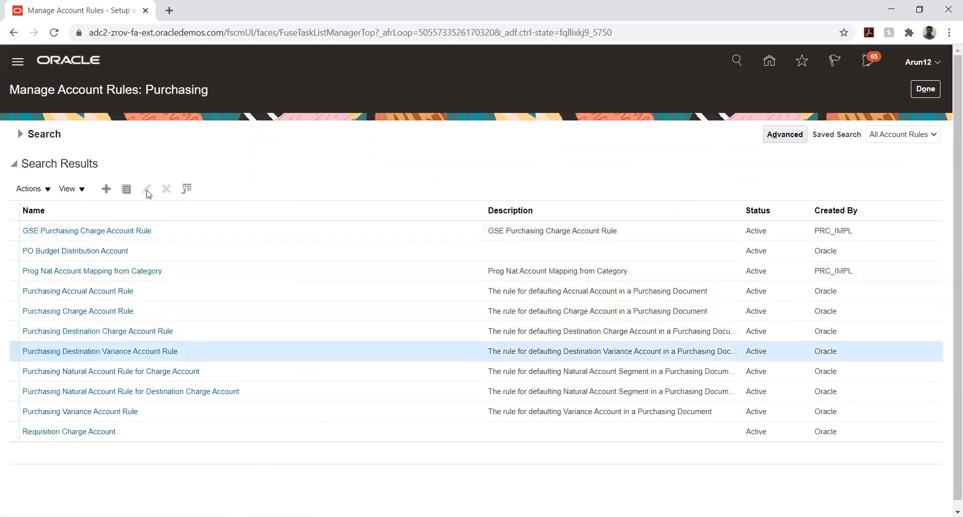
click(169, 231)
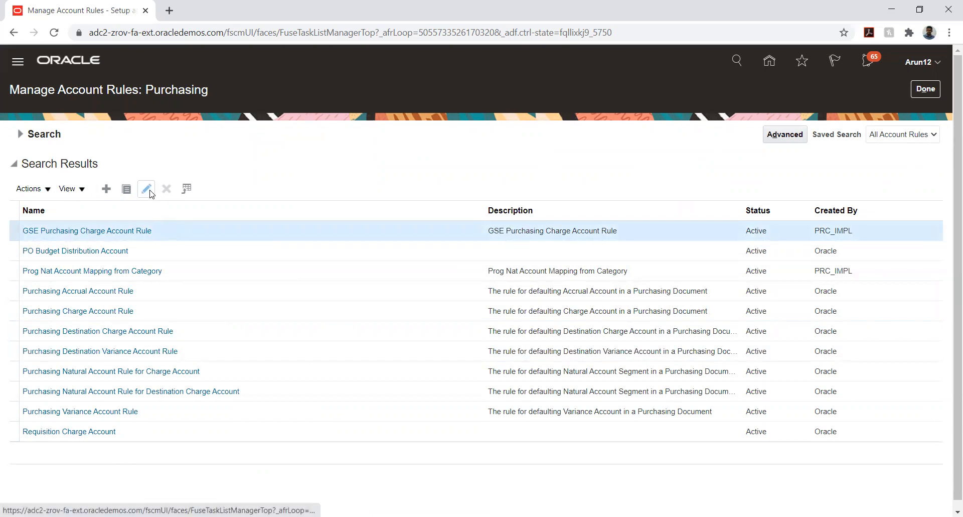
click(147, 190)
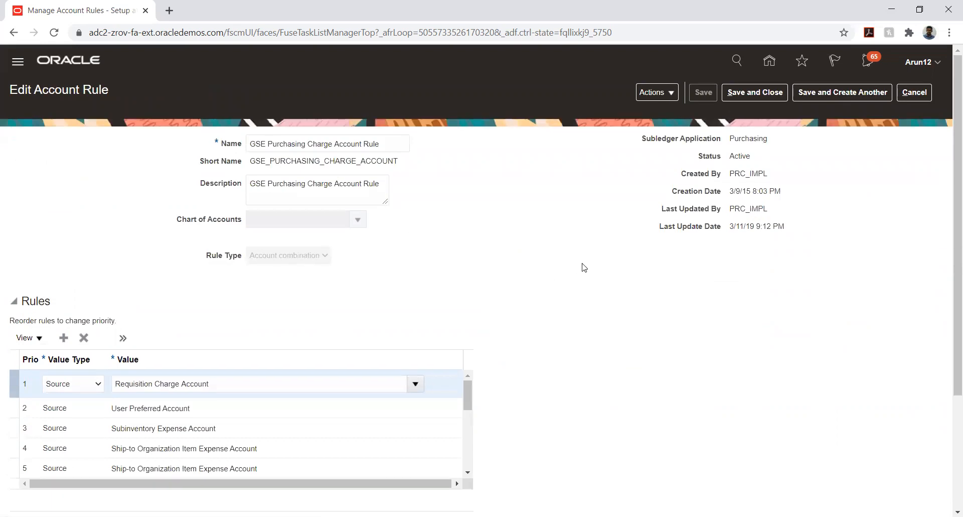
scroll(585, 268, down, 3)
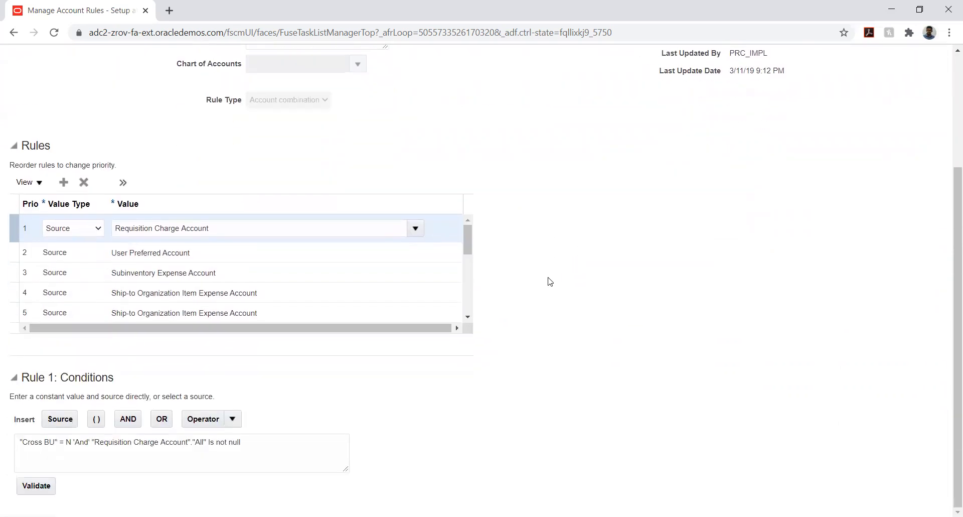
scroll(714, 218, up, 1)
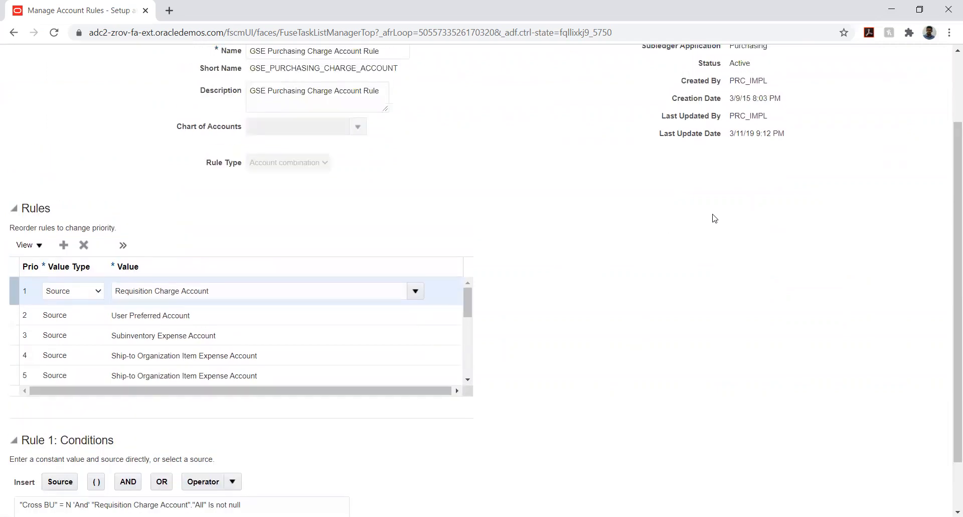
scroll(714, 218, up, 2)
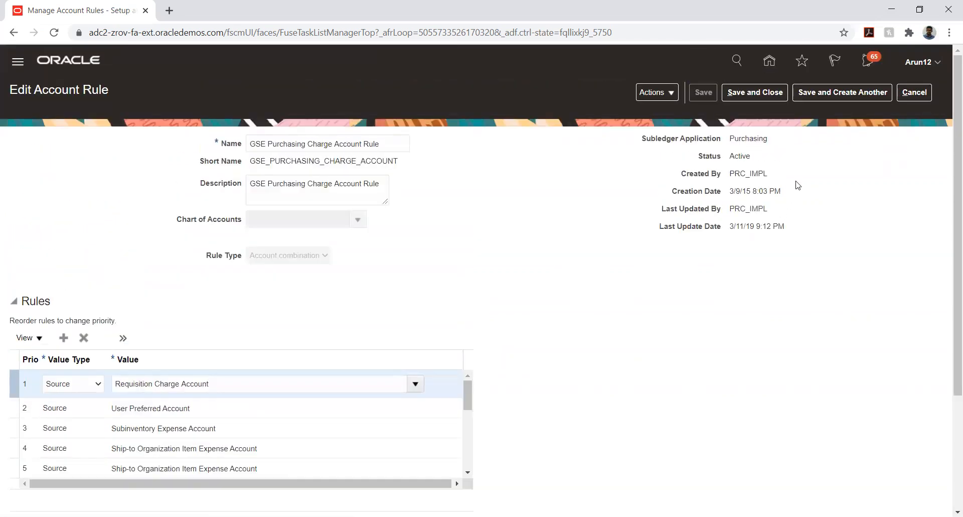
click(911, 96)
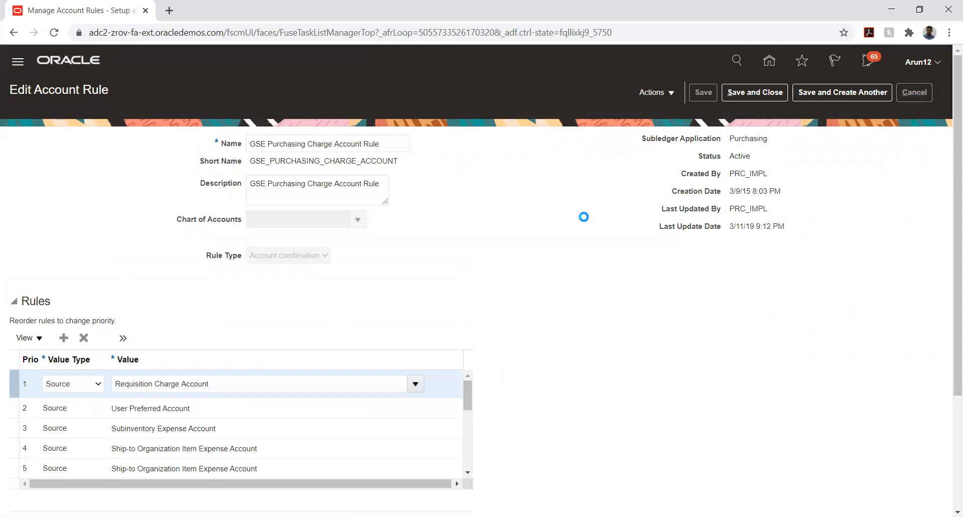
click(926, 88)
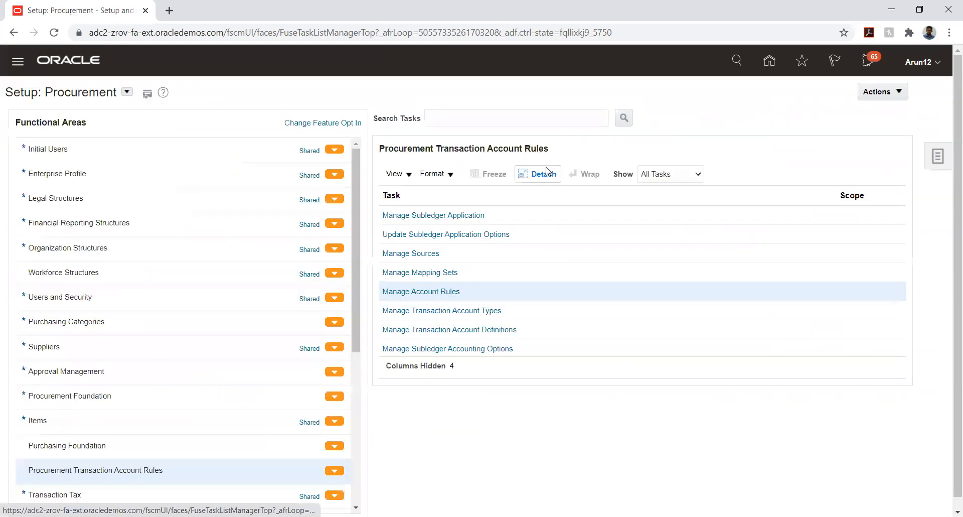
Review the Purchasing transaction account types and the source assignments of Accrual Account, and return to the setup tasks.
click(482, 310)
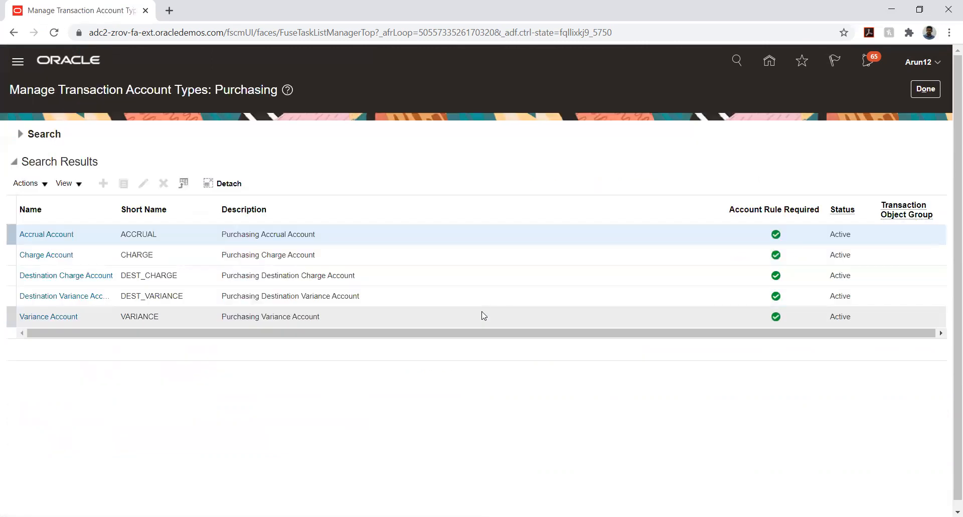
click(168, 234)
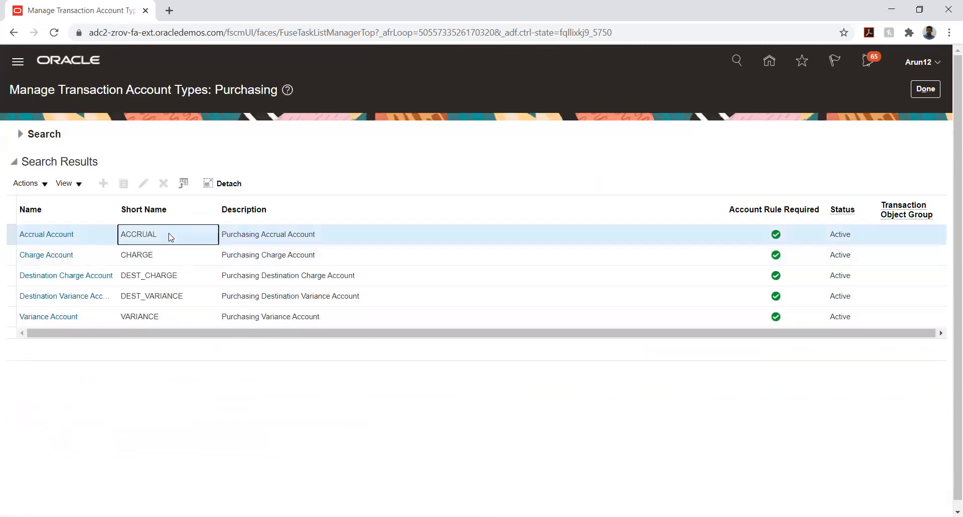
click(175, 272)
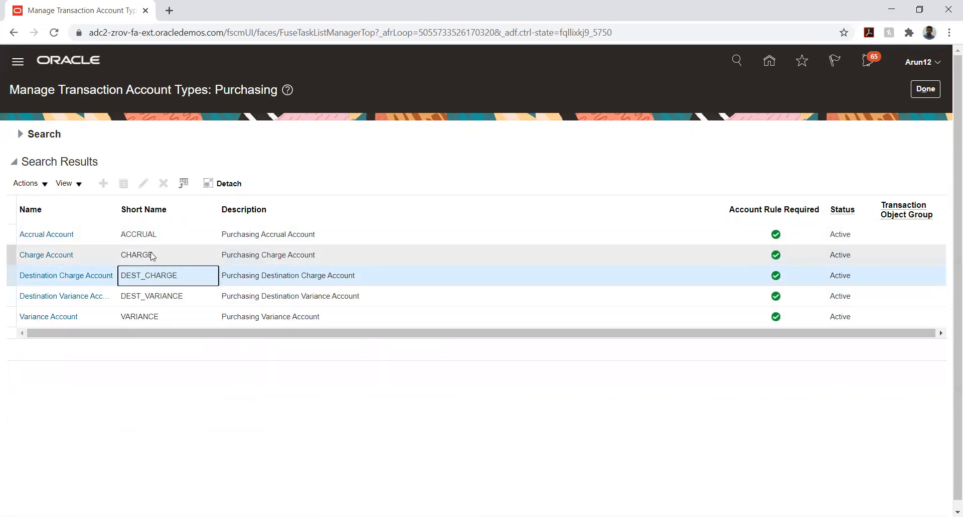
click(42, 234)
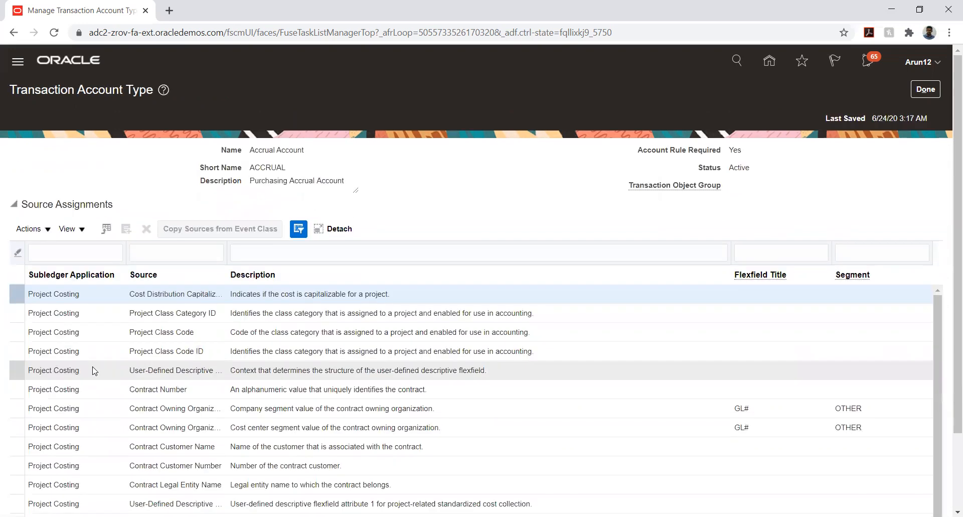
click(108, 299)
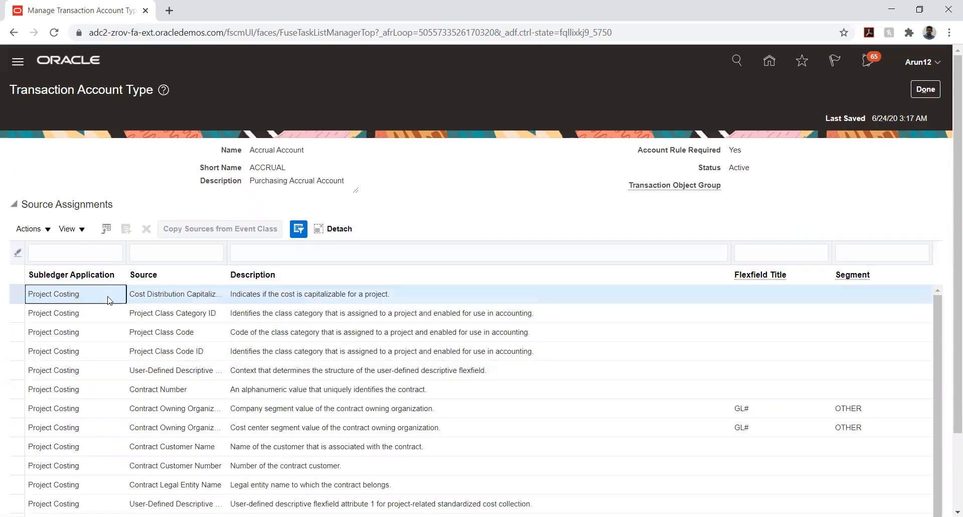
click(105, 350)
scroll(105, 346, down, 1)
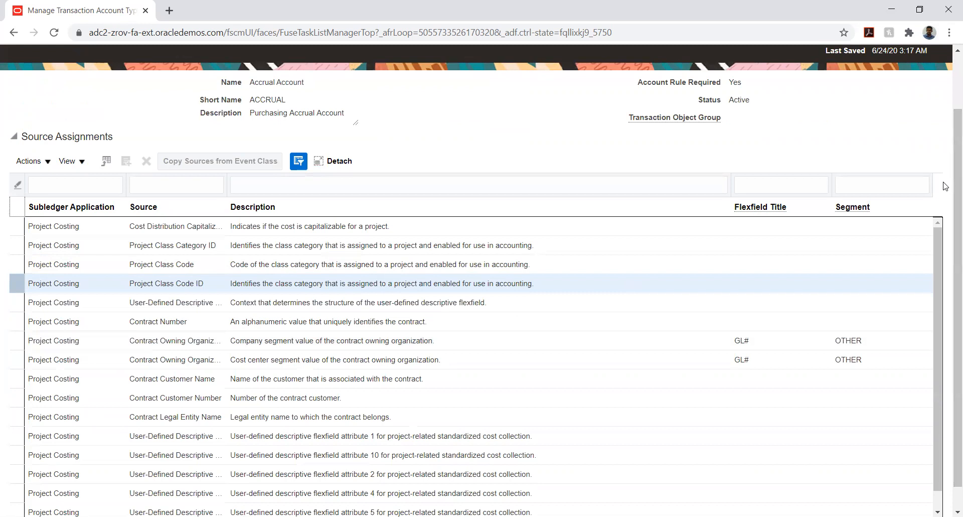
scroll(945, 186, up, 1)
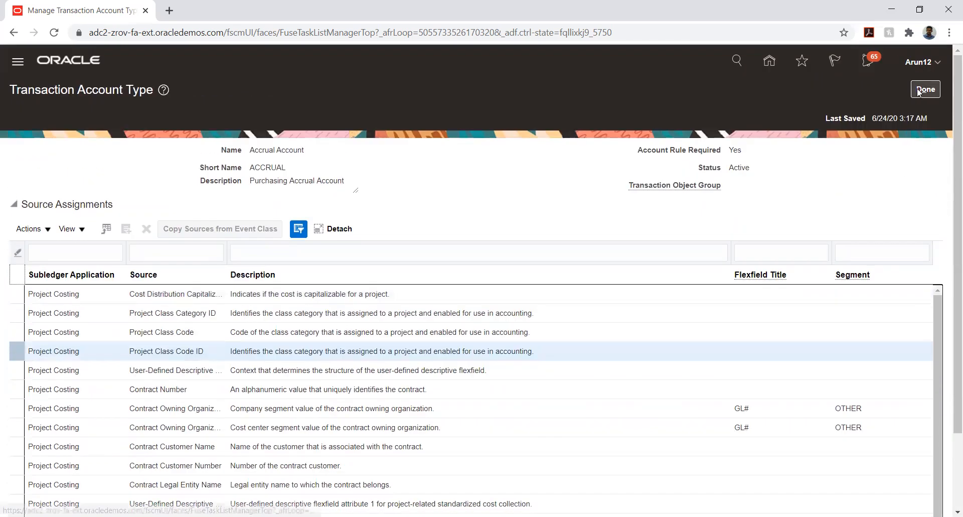
click(919, 91)
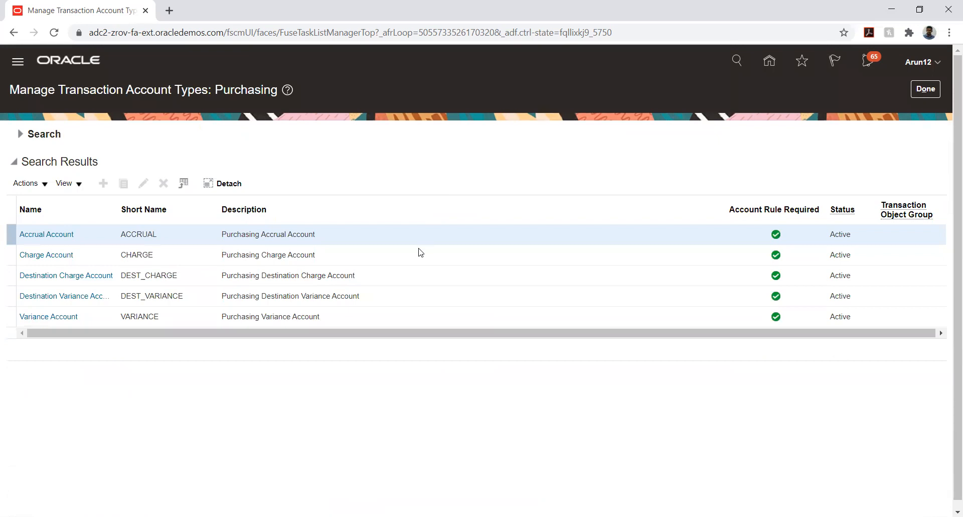
click(926, 93)
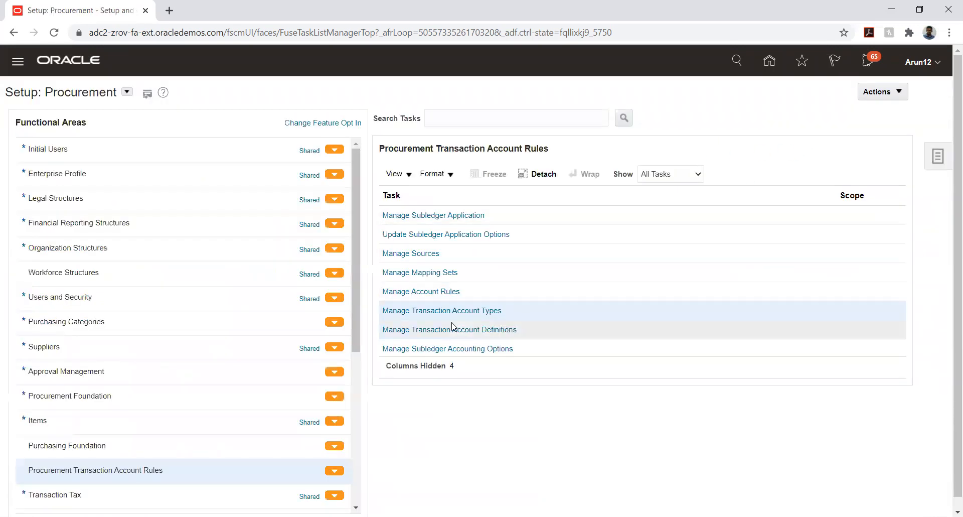
Review the account rule assignments of the GSE TAB transaction account definition in edit mode, and leave it without saving.
click(441, 329)
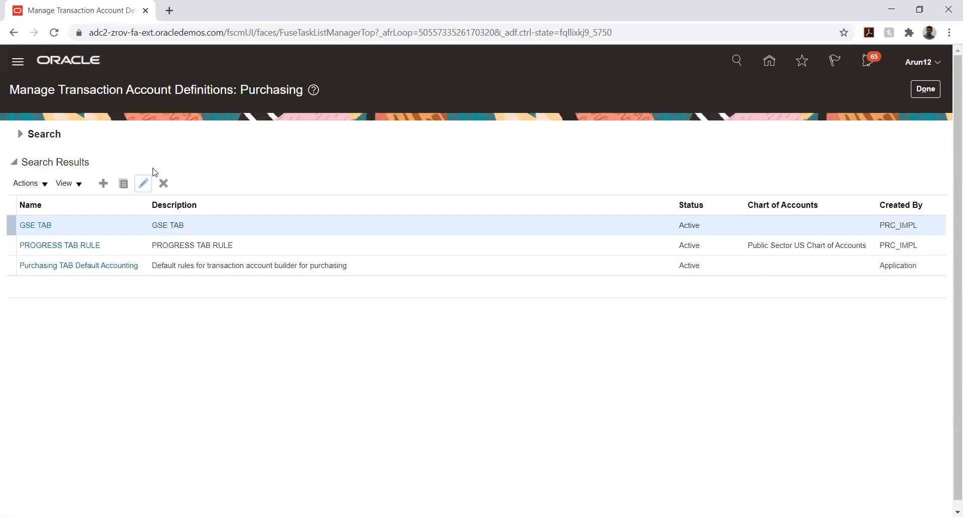
click(143, 183)
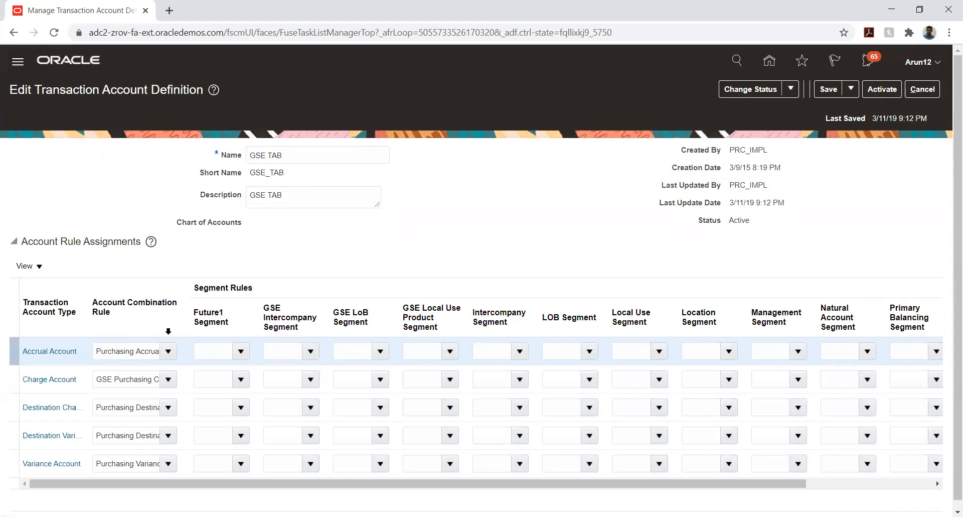
click(922, 90)
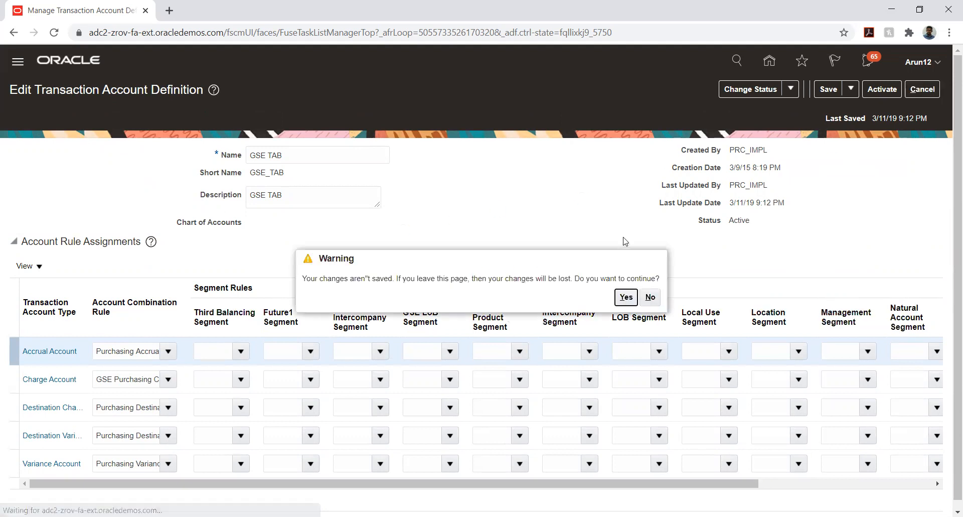
click(626, 298)
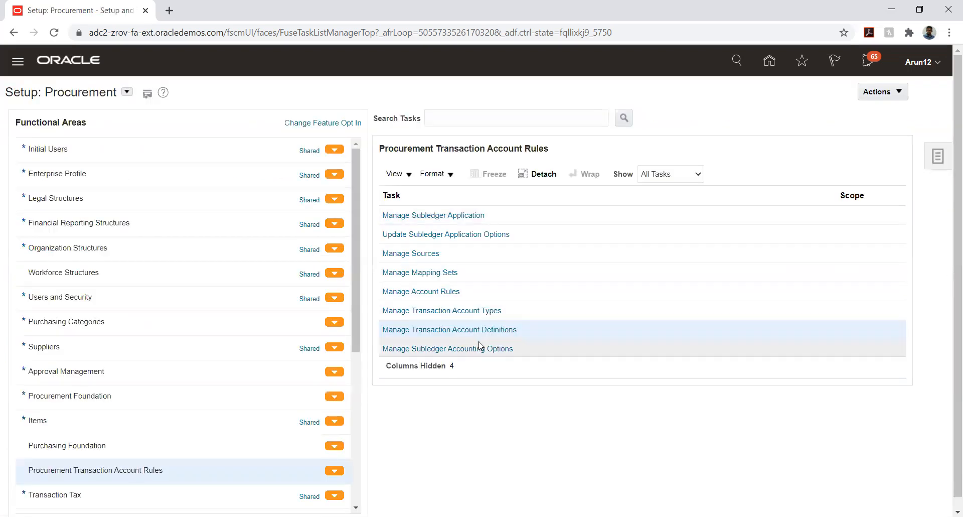
Look over the Purchasing sources again in Manage Sources, and save and close without making changes.
click(427, 254)
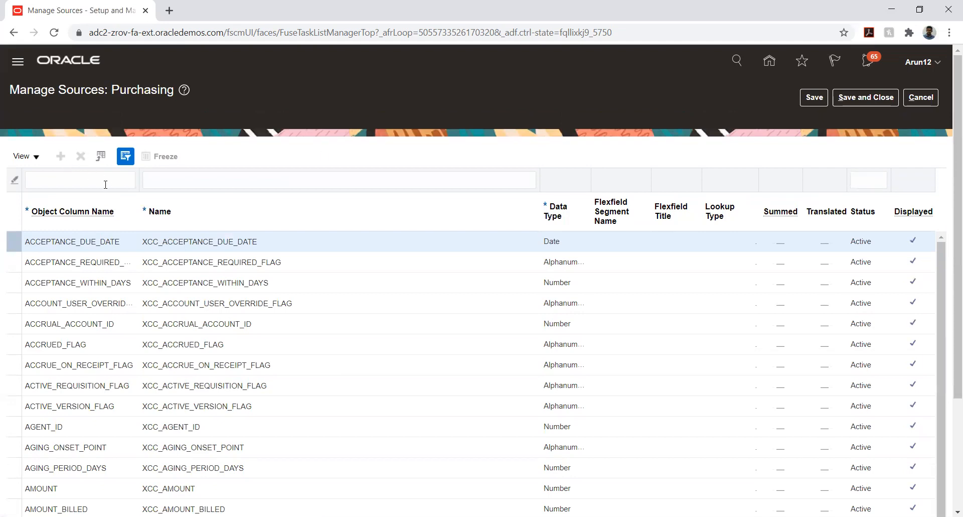
click(70, 179)
click(864, 97)
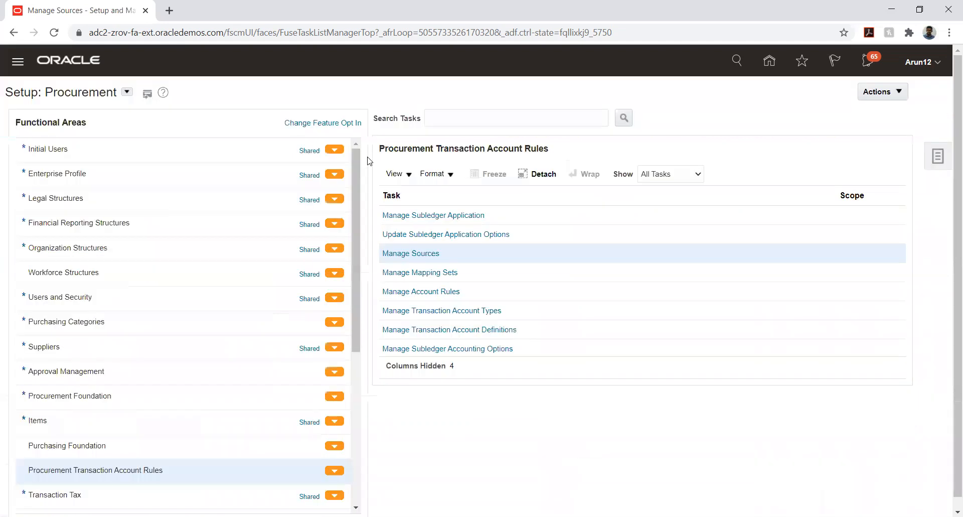
Create a Purchasing mapping set with name and short name TATA_SOURCE, keeping Account combination as the output type.
click(415, 273)
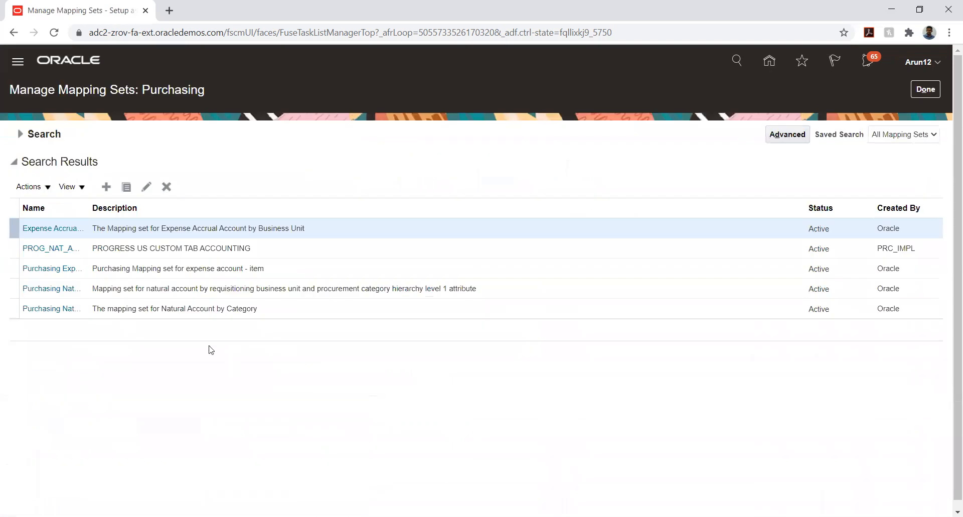
click(106, 187)
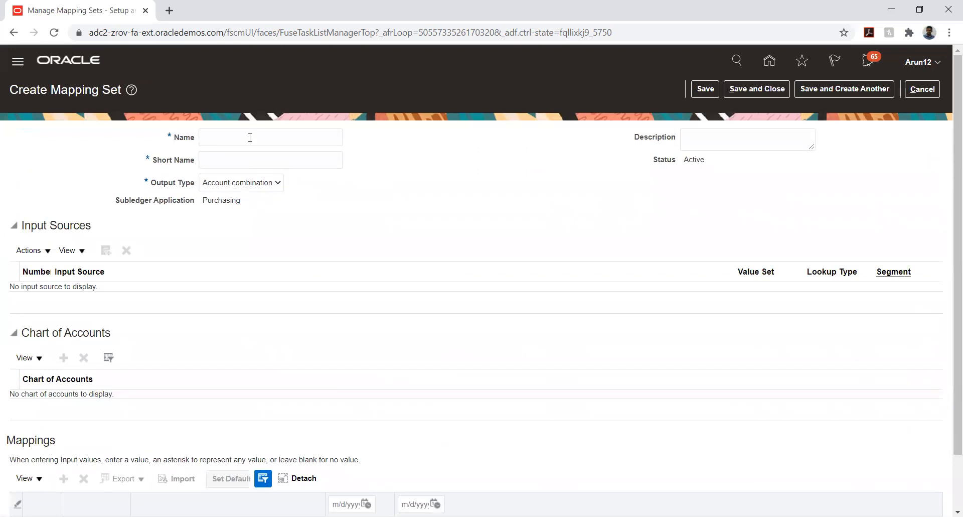
click(250, 137)
text(T)
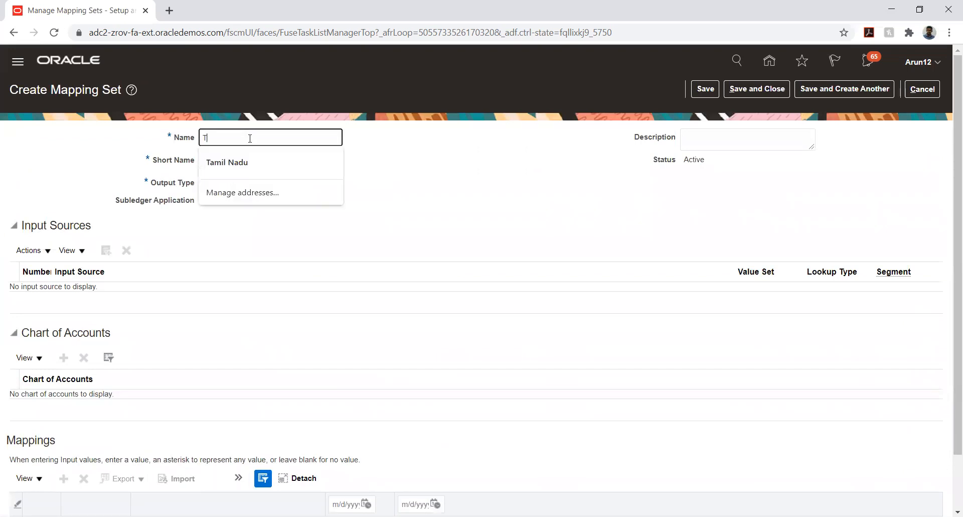
text(ATA_SOURCE)
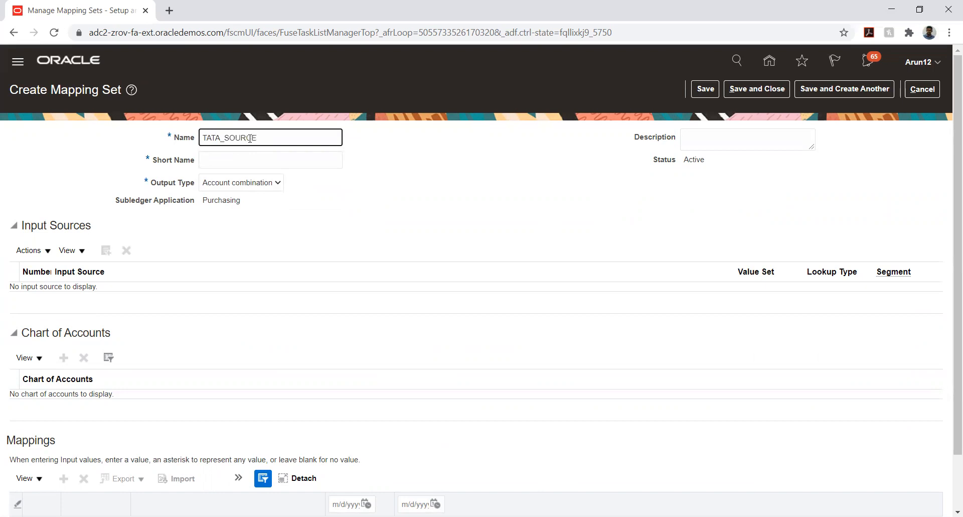
double_click(250, 138)
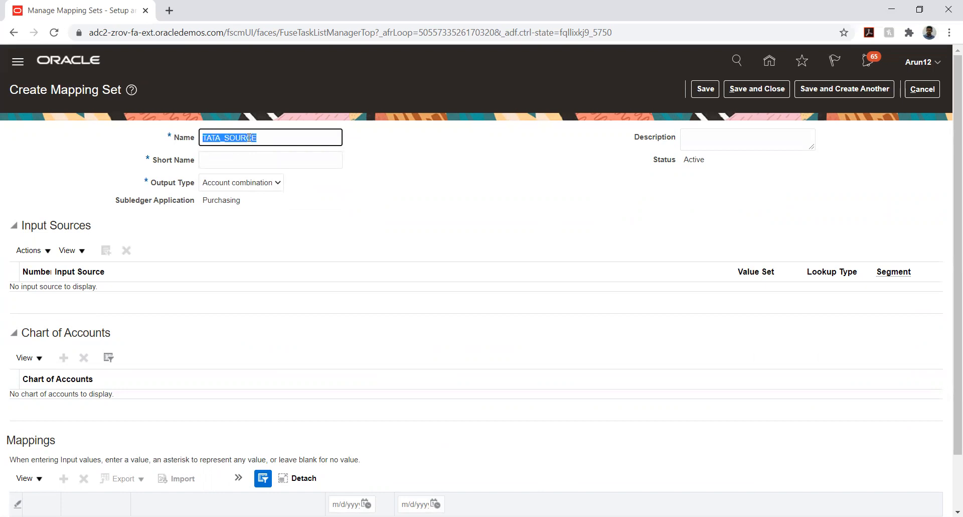
key(ctrl+c)
key(Tab)
key(ctrl+v)
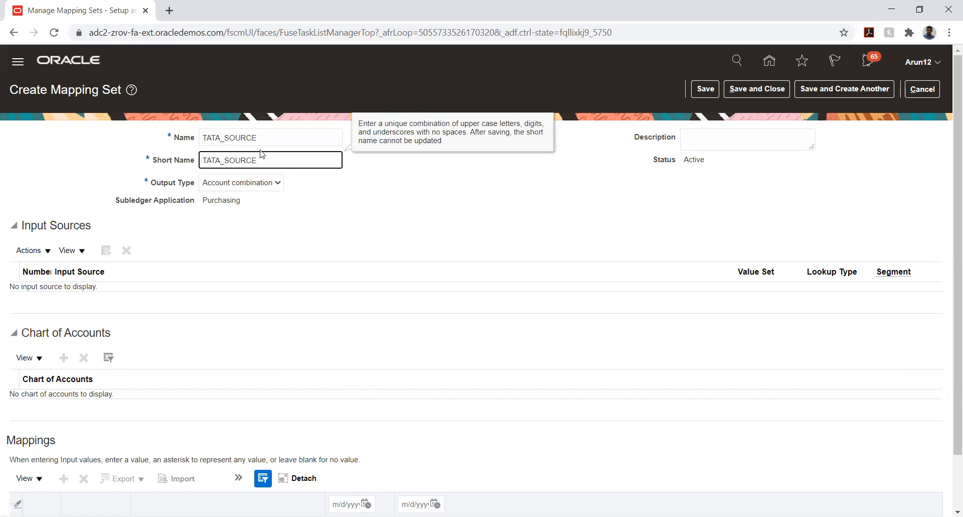
click(270, 182)
click(270, 184)
Search the Purchasing input sources for the Requisitions event class and add Supplier to the mapping set.
click(106, 250)
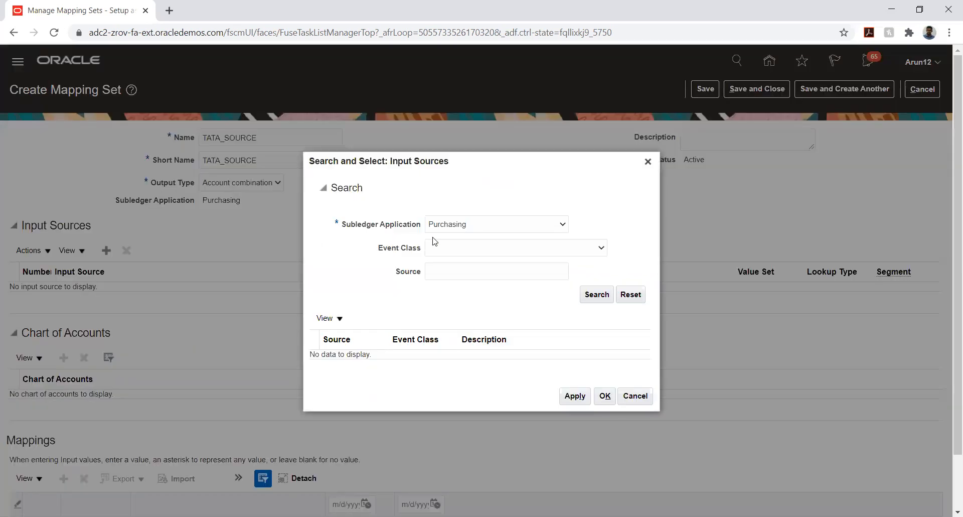
click(459, 253)
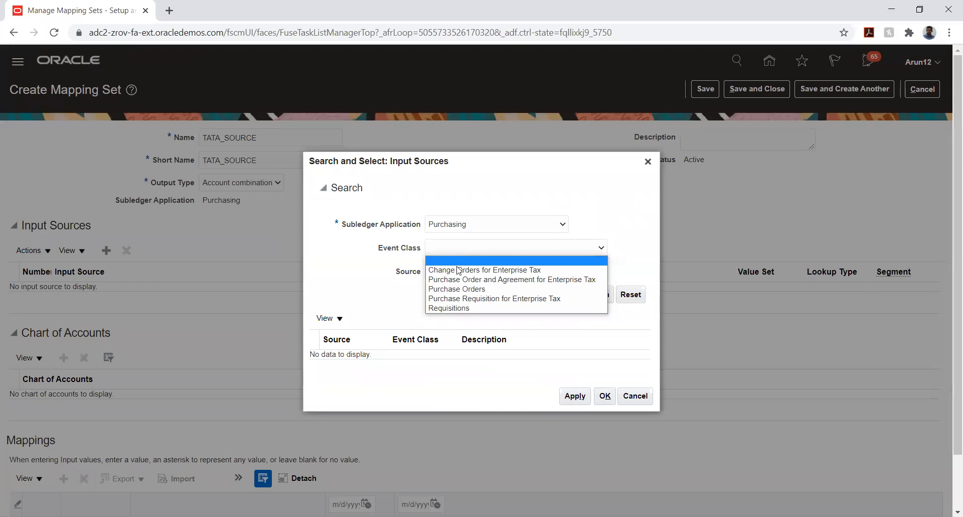
click(471, 308)
click(596, 295)
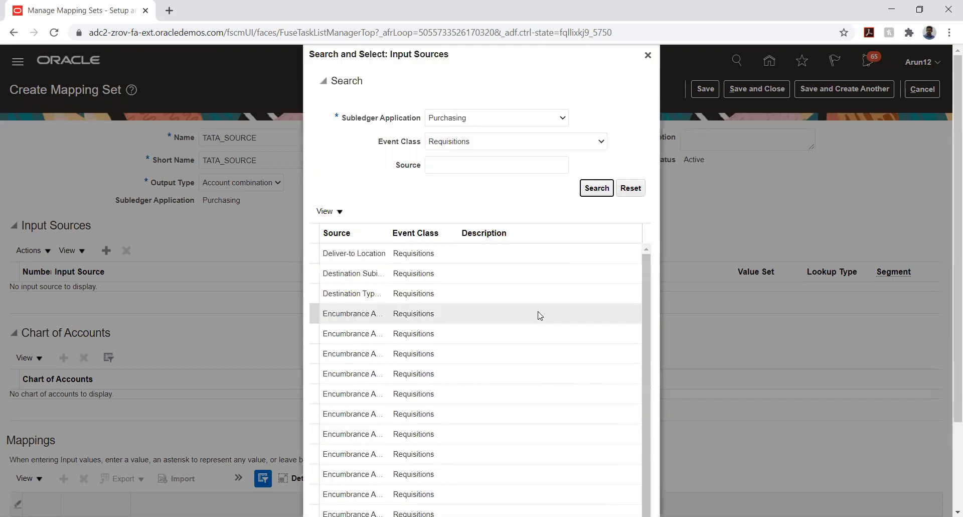
scroll(475, 297, down, 3)
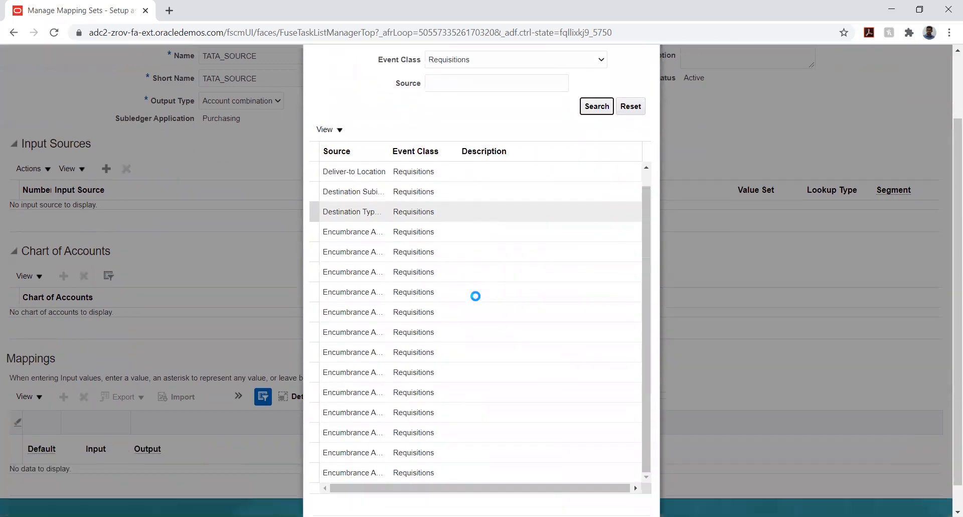
scroll(478, 285, down, 5)
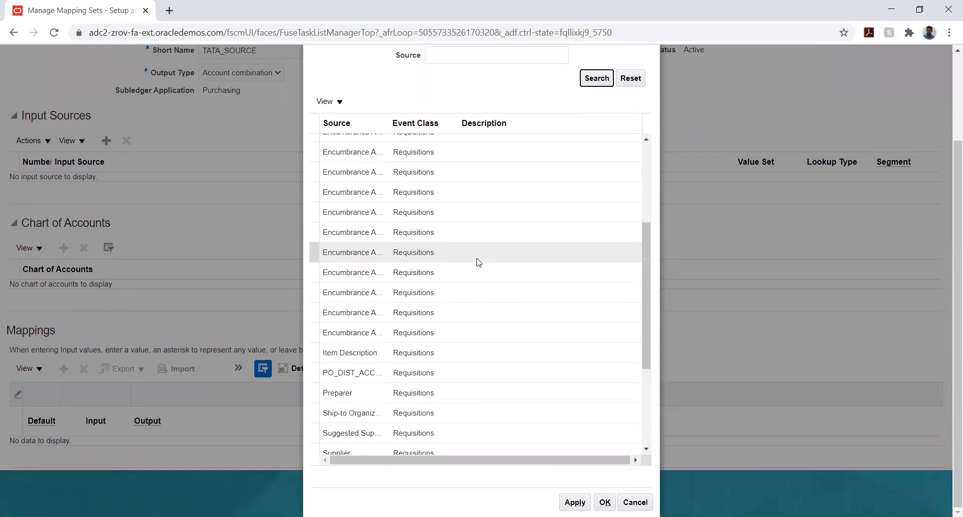
scroll(434, 293, down, 2)
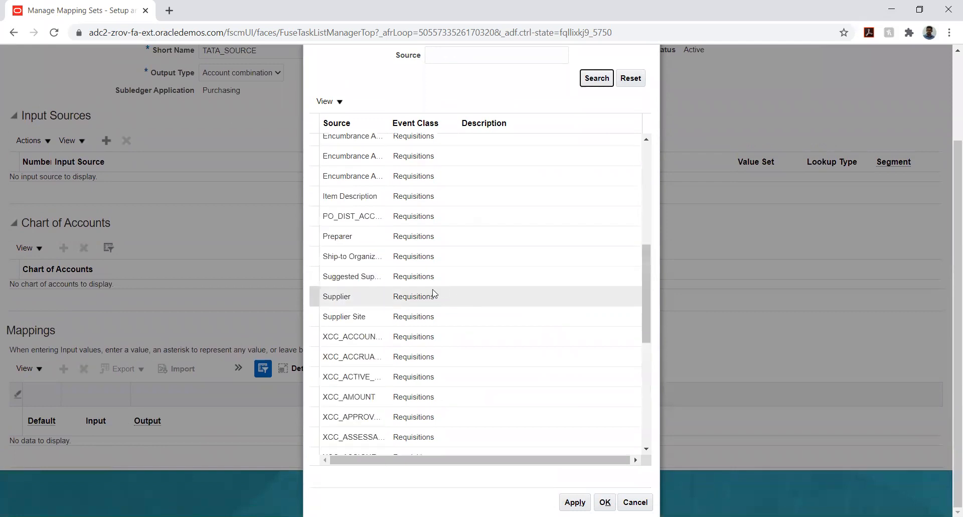
click(358, 302)
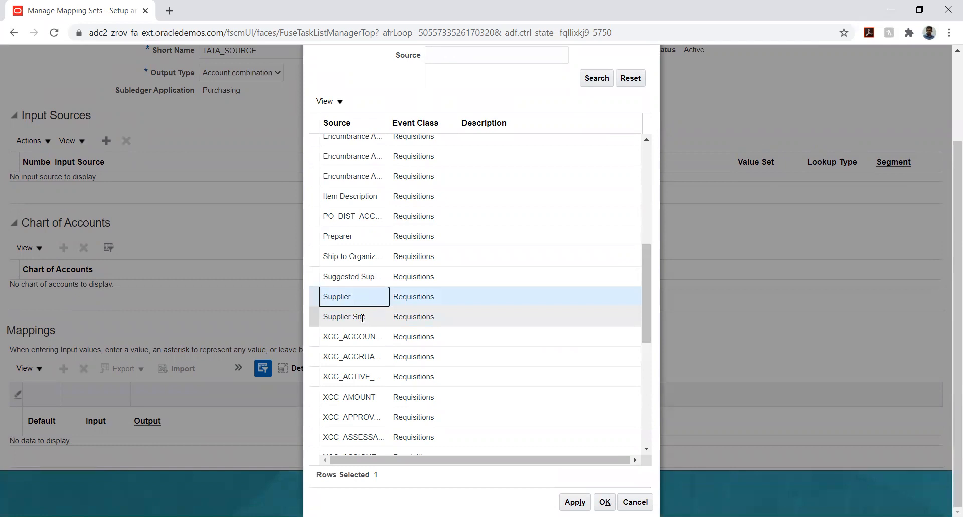
click(575, 502)
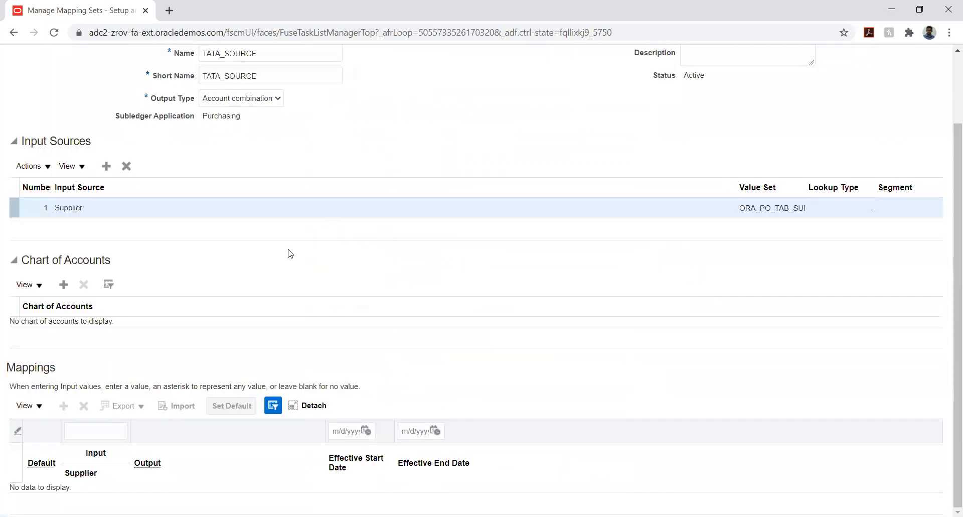
Add the TATA_COA_INSTANCE chart of accounts to the mapping set.
click(63, 284)
click(151, 333)
scroll(126, 246, down, 5)
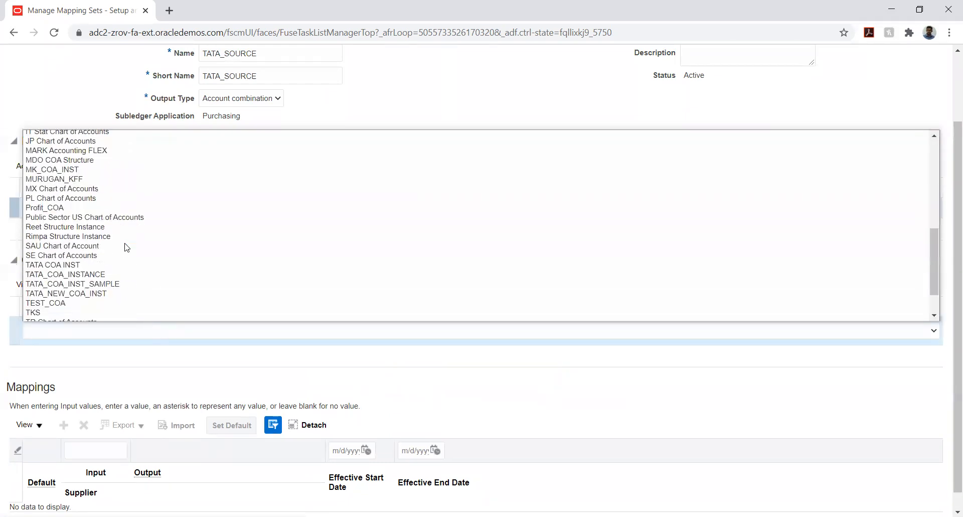
click(127, 275)
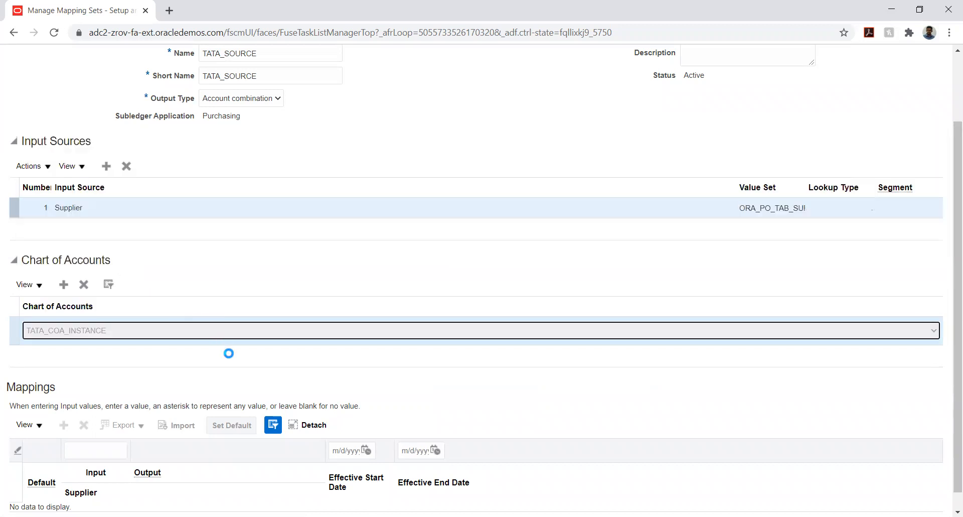
Add a mapping row under TATA_COA_INSTANCE with TATA_AUTO_03_VENDOR as the input supplier.
scroll(178, 365, down, 1)
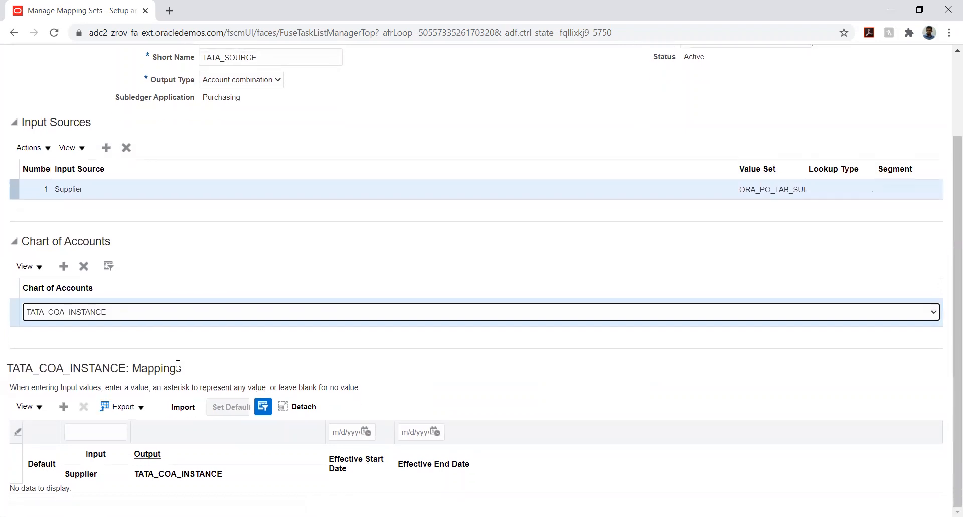
click(63, 407)
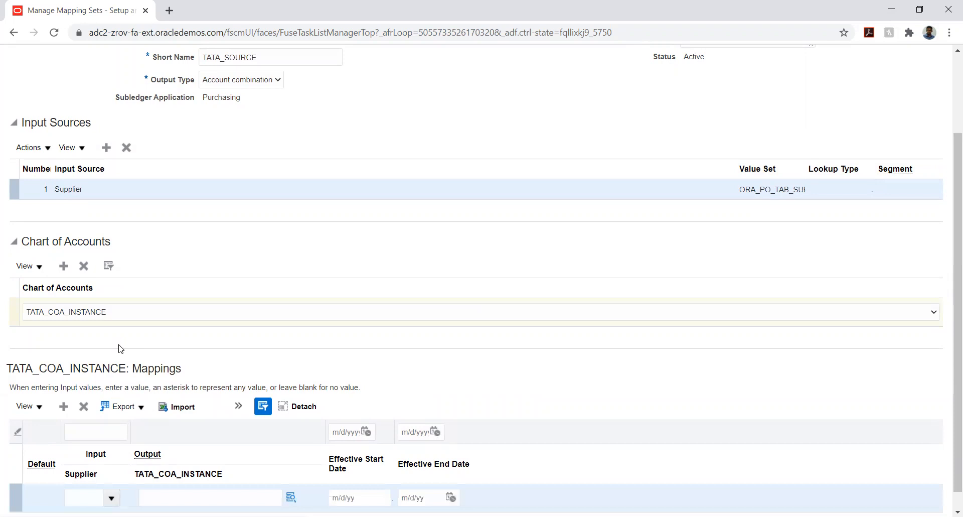
scroll(314, 341, down, 1)
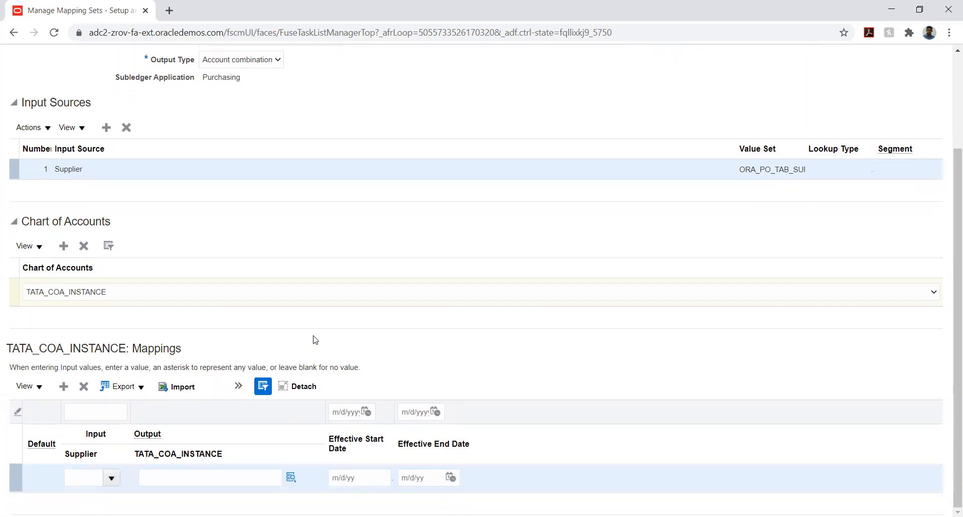
click(112, 477)
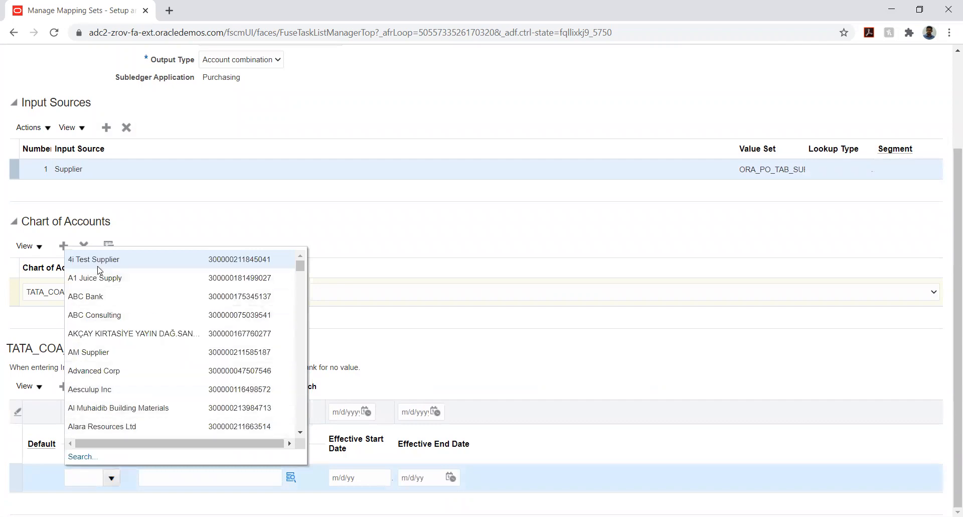
scroll(156, 339, down, 5)
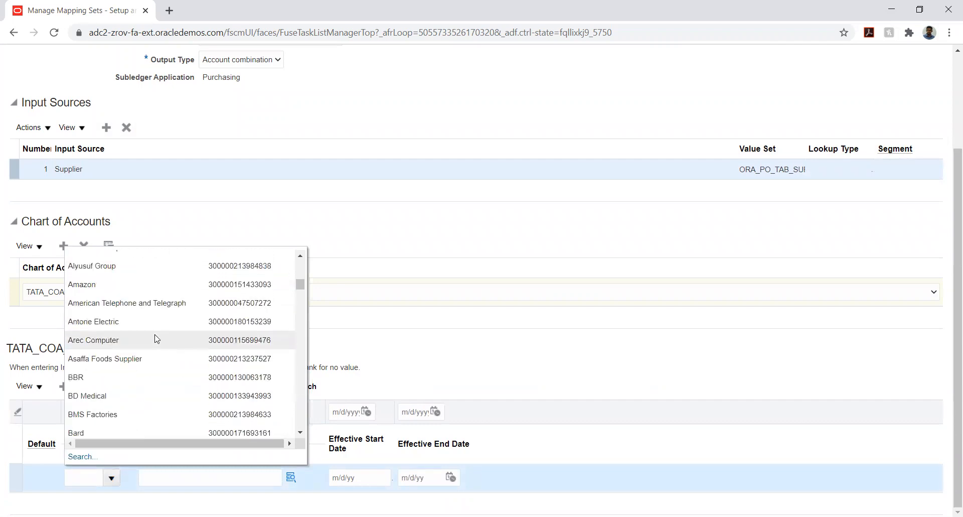
click(155, 339)
scroll(153, 333, down, 3)
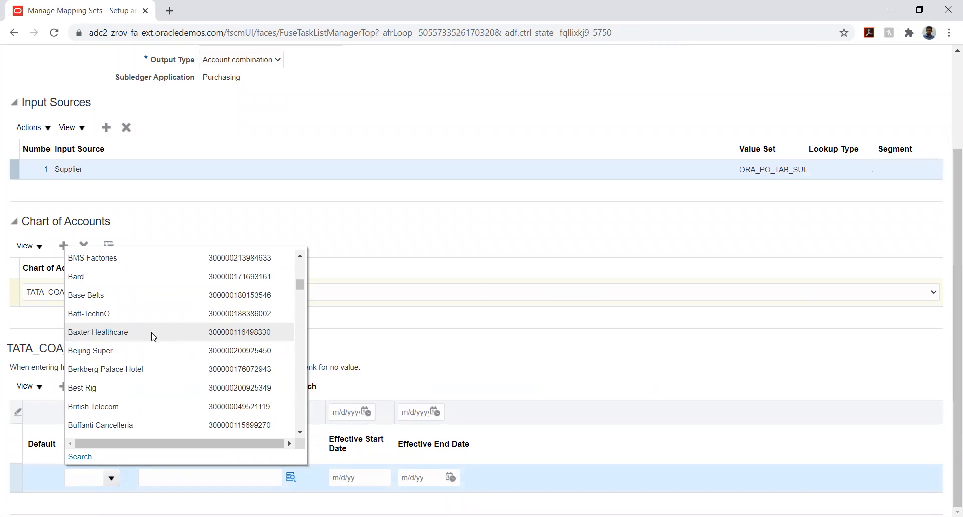
scroll(154, 336, down, 2)
click(98, 476)
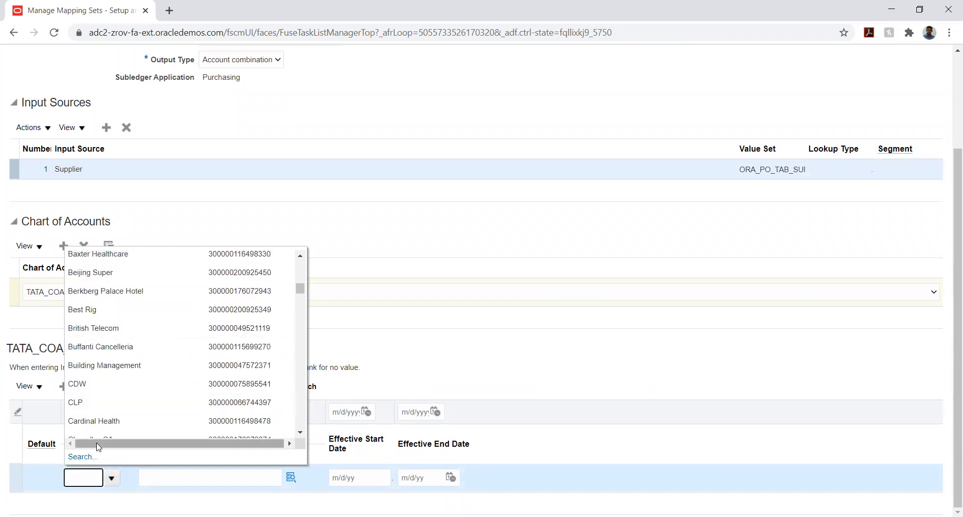
text(tata)
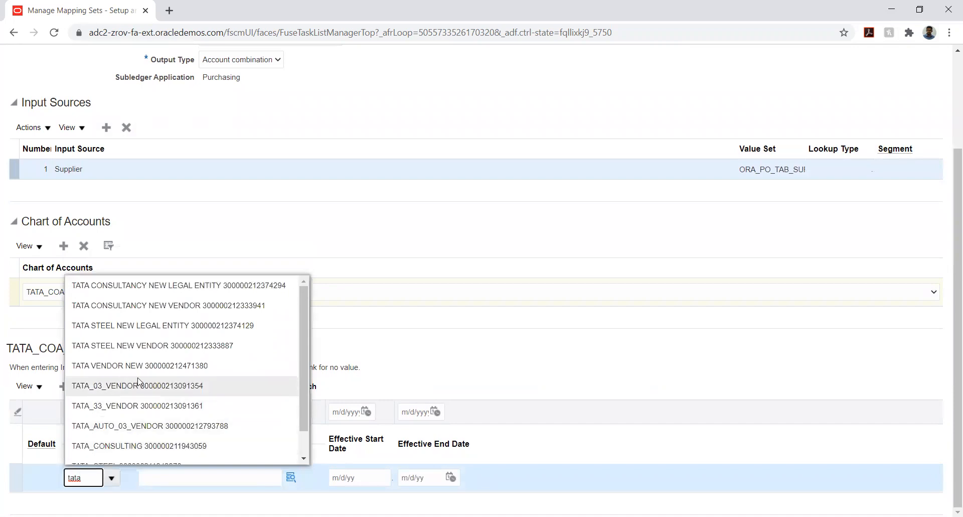
click(130, 426)
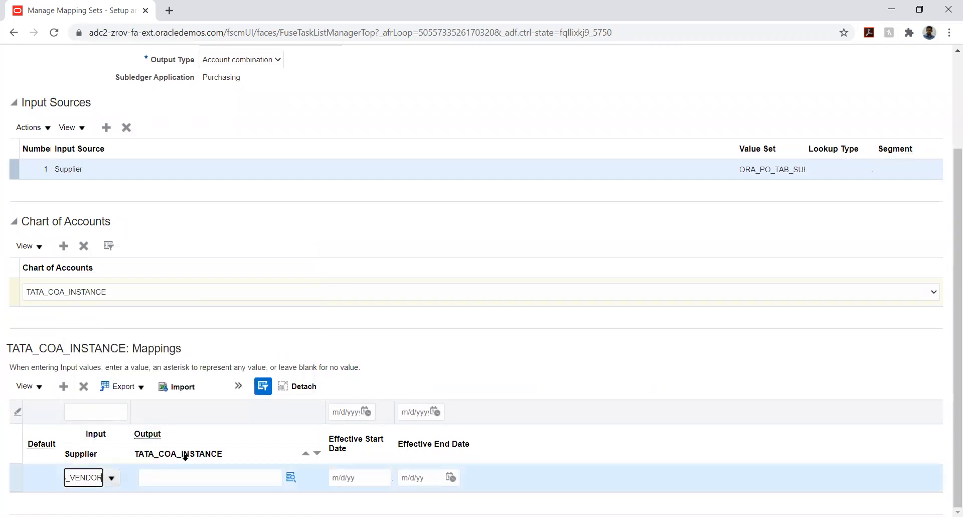
Start the mapping's output account combination with TATA_COMP 03 and TATA_LOC 10 (Default Location).
click(290, 478)
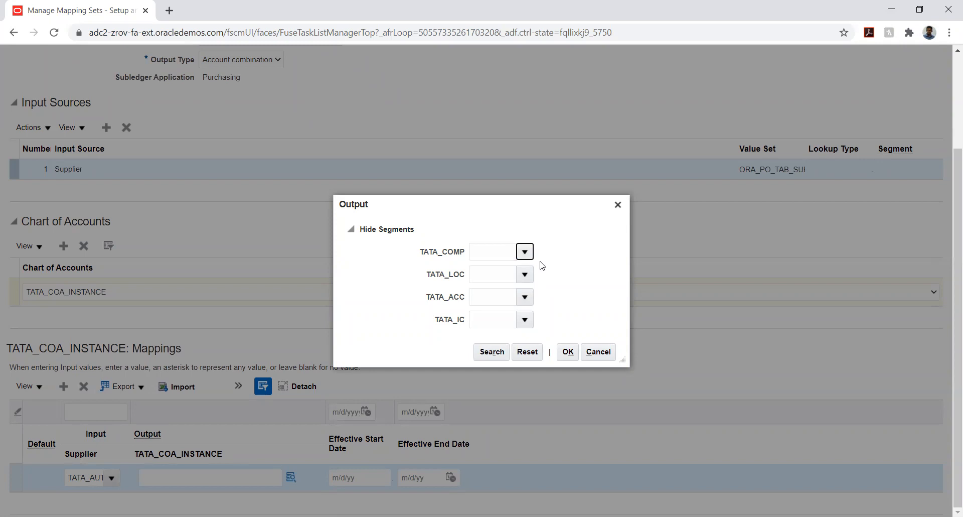
click(526, 274)
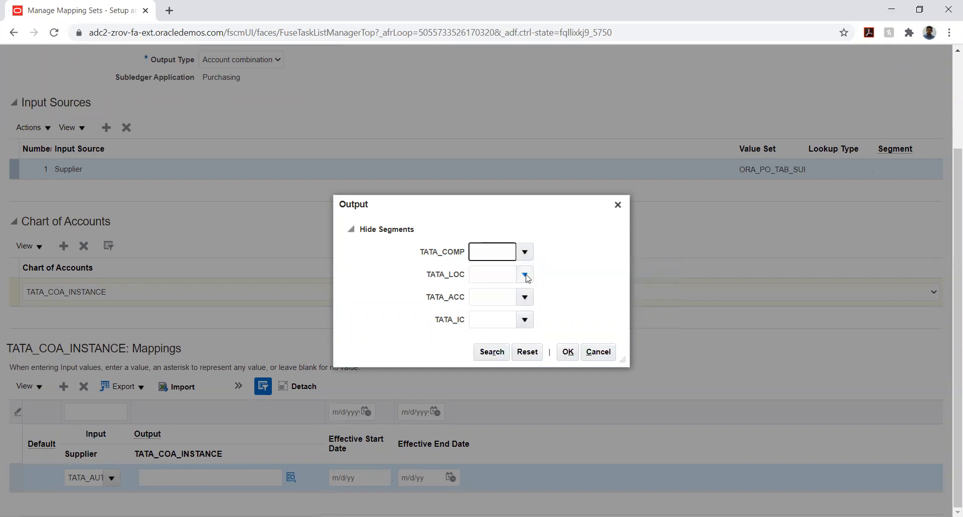
click(531, 276)
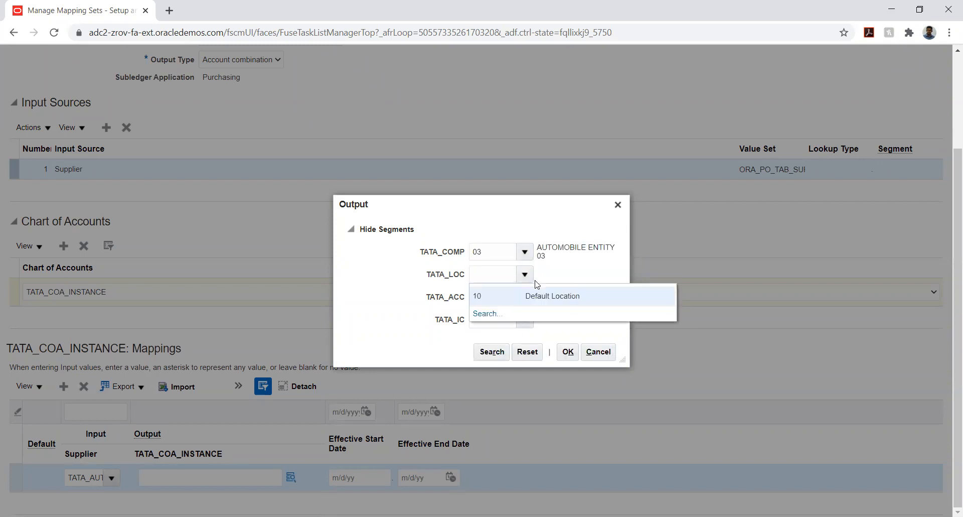
click(527, 296)
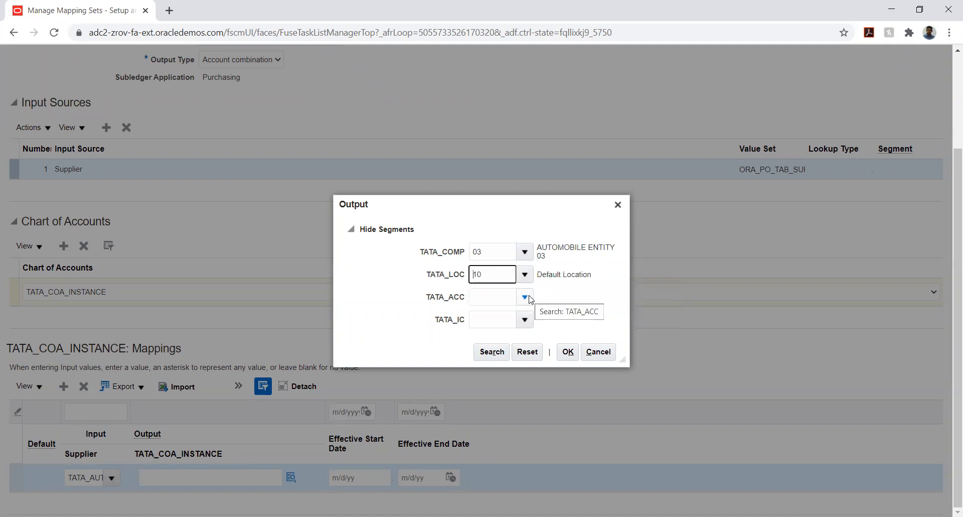
Search the TATA_ACC values for descriptions matching %charge% and select 5030 Usage Charge.
click(525, 297)
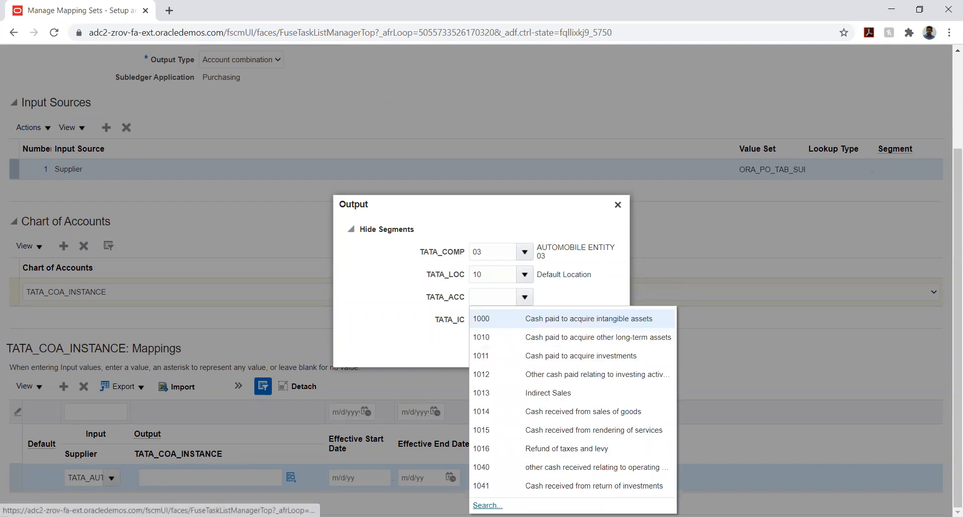
click(486, 505)
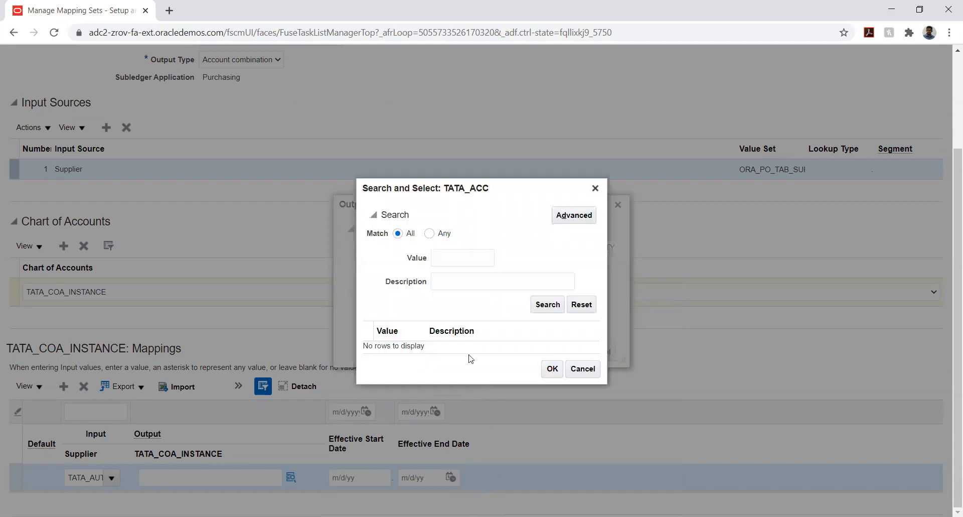
click(456, 281)
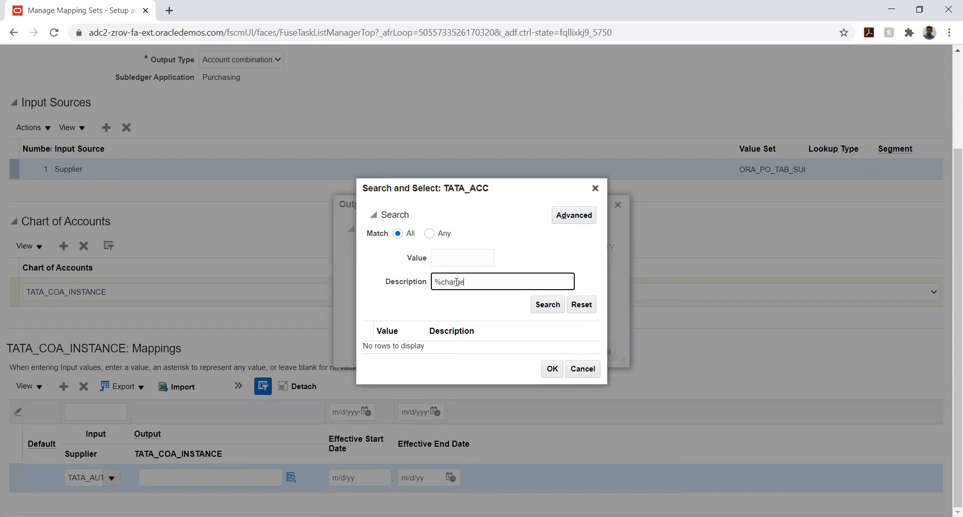
text(%charge%)
key(Return)
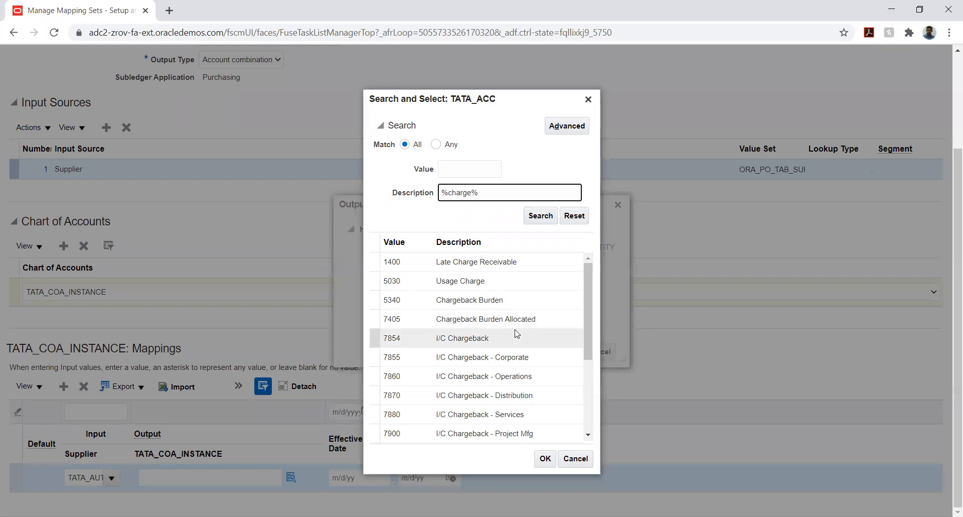
click(516, 300)
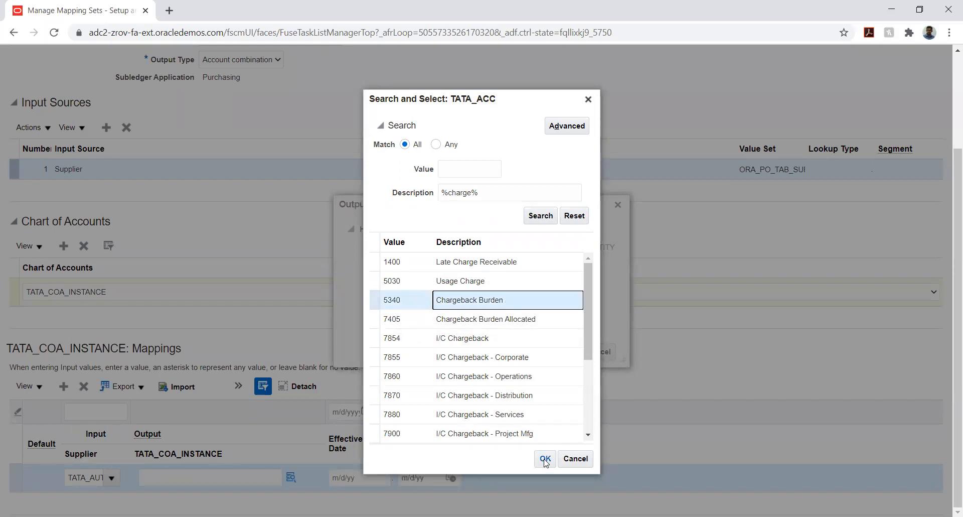
click(527, 282)
click(545, 458)
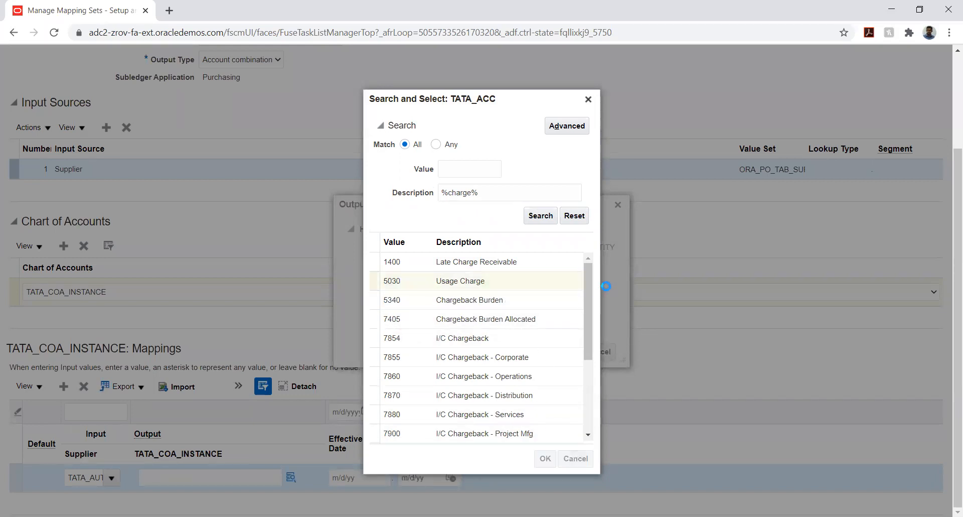
Set TATA_IC to 03 (AUTOMOBILE ENTITY 03) and accept the output account combination.
click(530, 324)
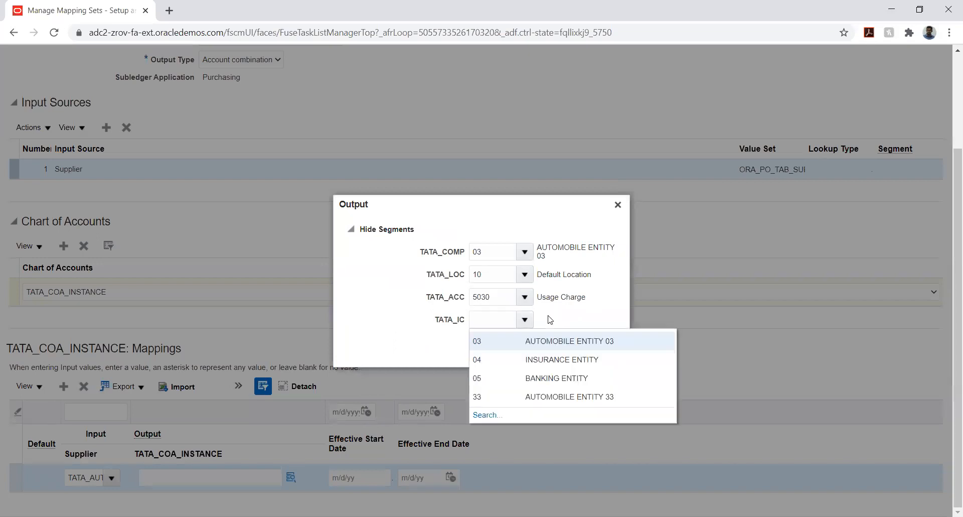
click(525, 343)
click(569, 353)
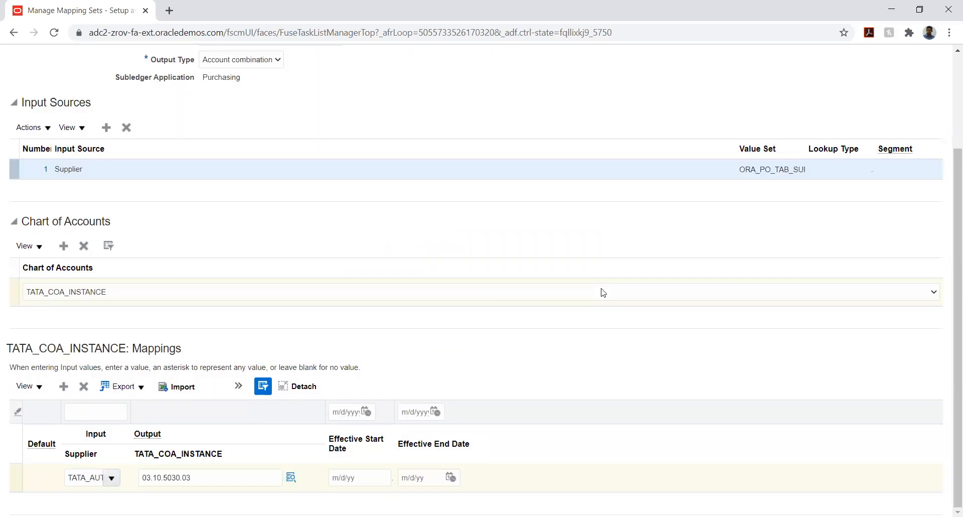
Set the mapping row's effective start date to 1/1/20.
click(389, 481)
click(428, 340)
click(430, 352)
click(462, 377)
Review the mapping set's output type choices, its subledger application and the entered TATA_COA_INSTANCE mapping.
drag(949, 315, 948, 229)
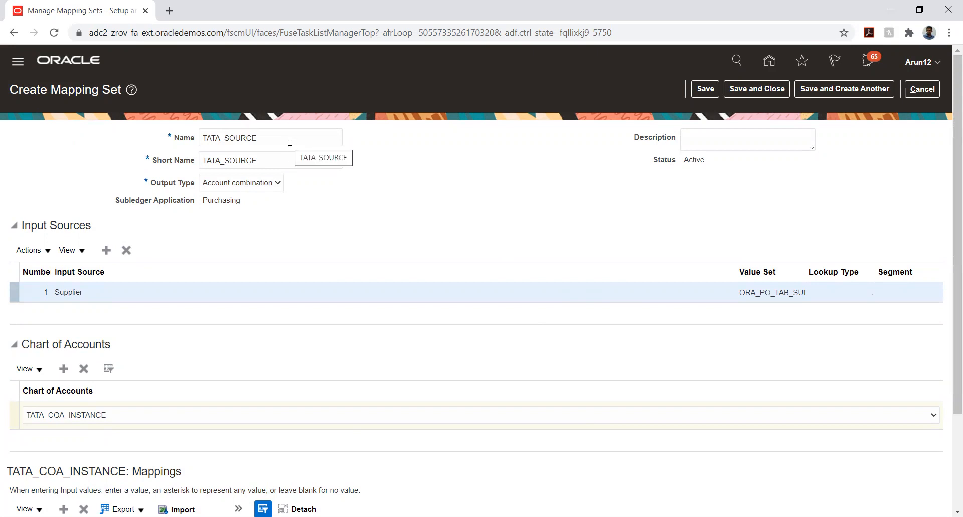
click(270, 184)
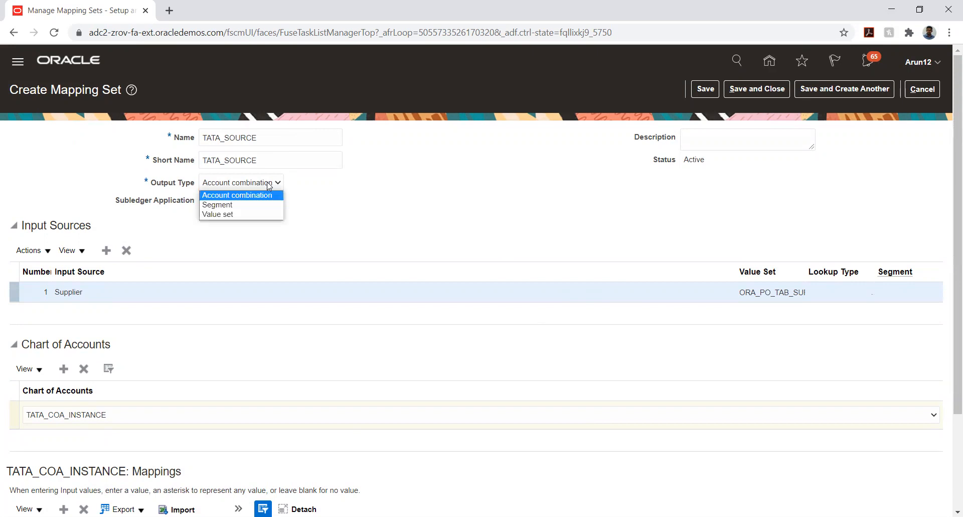
click(354, 202)
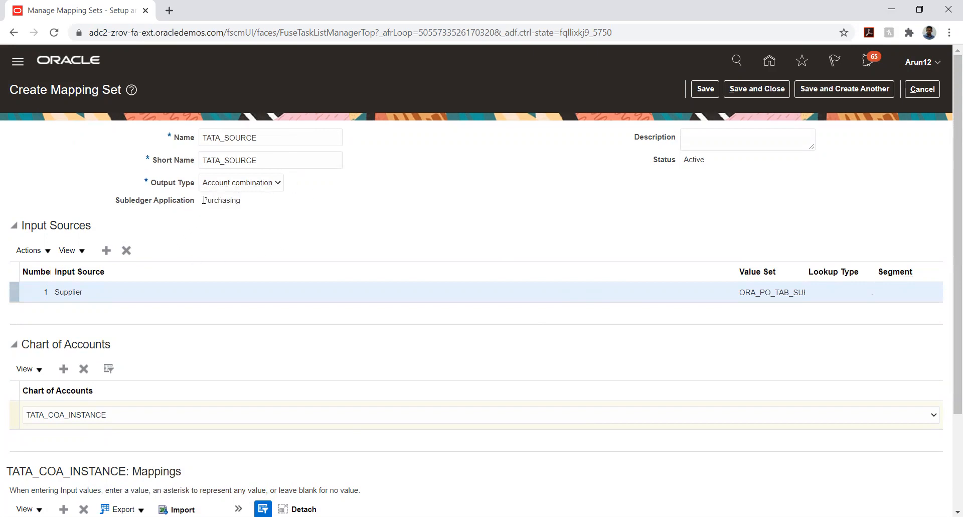
drag(202, 200, 243, 204)
click(288, 219)
scroll(225, 259, down, 3)
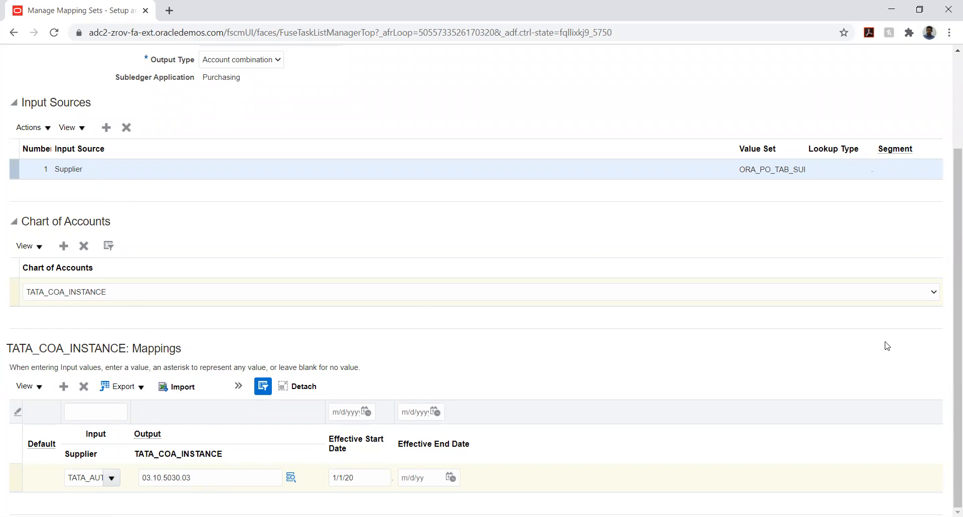
Save and close the TATA_SOURCE mapping set and return to the Procurement Transaction Account Rules tasks.
scroll(878, 339, up, 3)
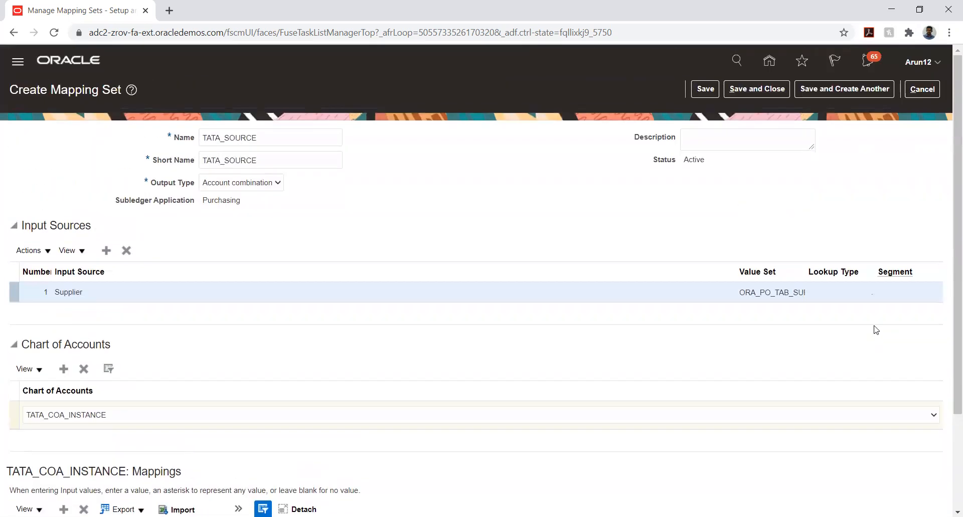
click(705, 90)
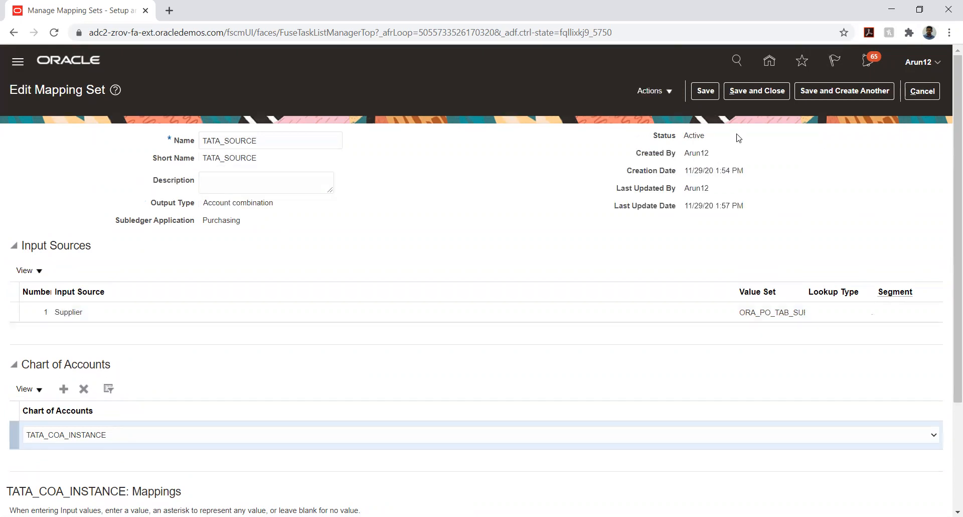
click(667, 91)
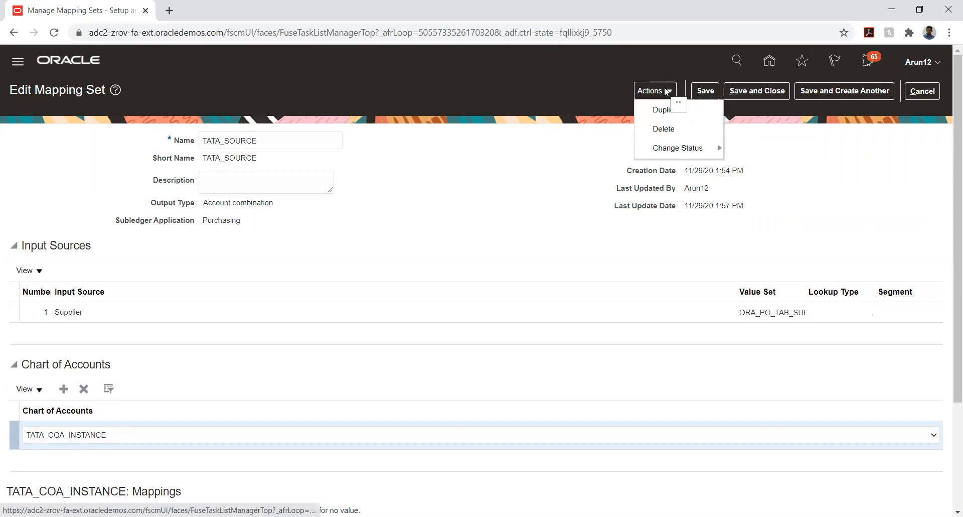
click(575, 165)
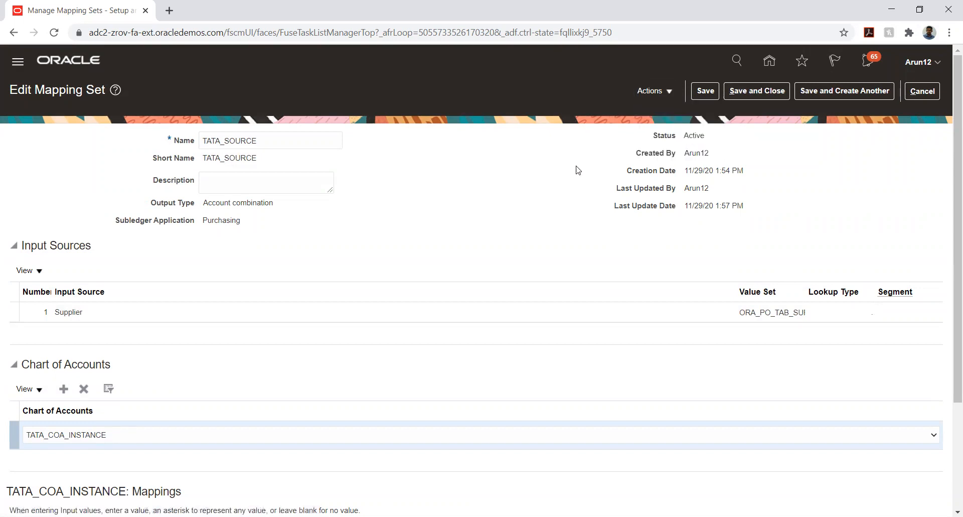
click(756, 94)
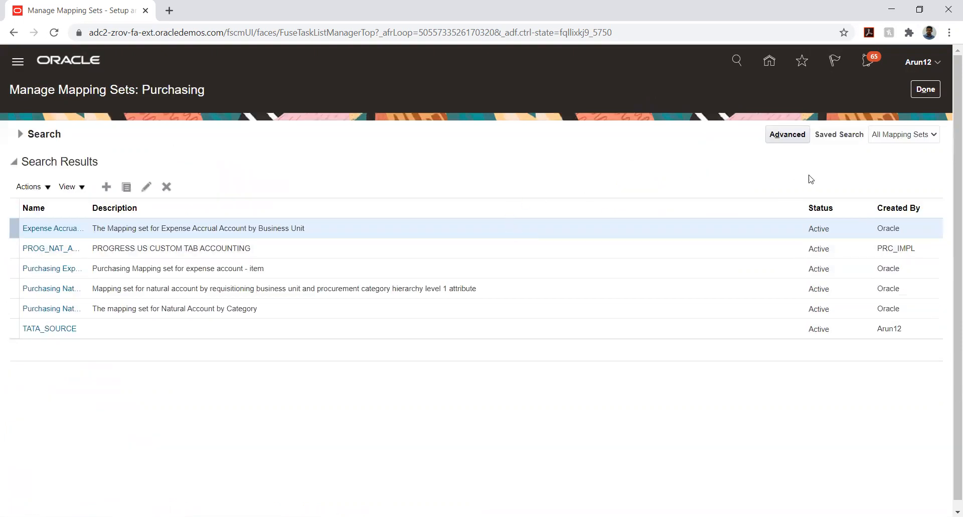
click(913, 90)
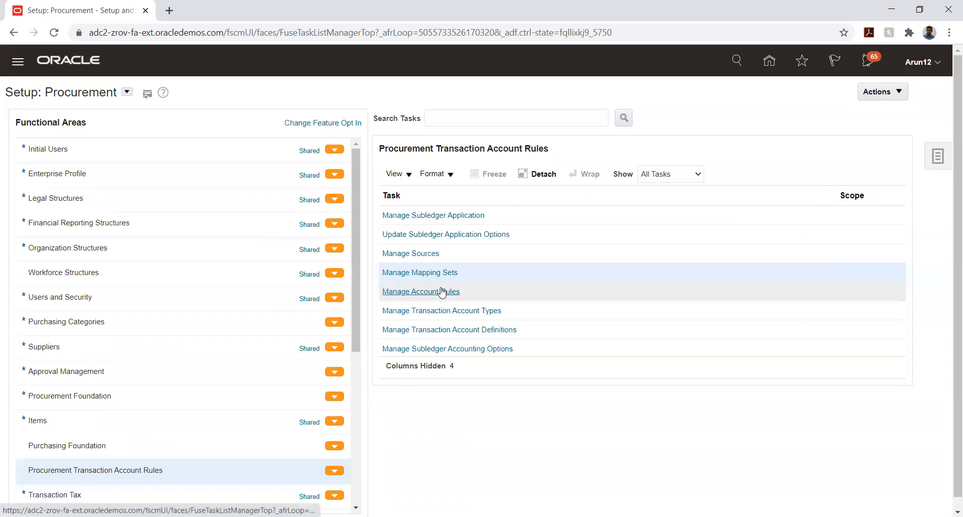
Create a Purchasing account rule with TATA_CHARGE as its name, short name and description.
click(440, 292)
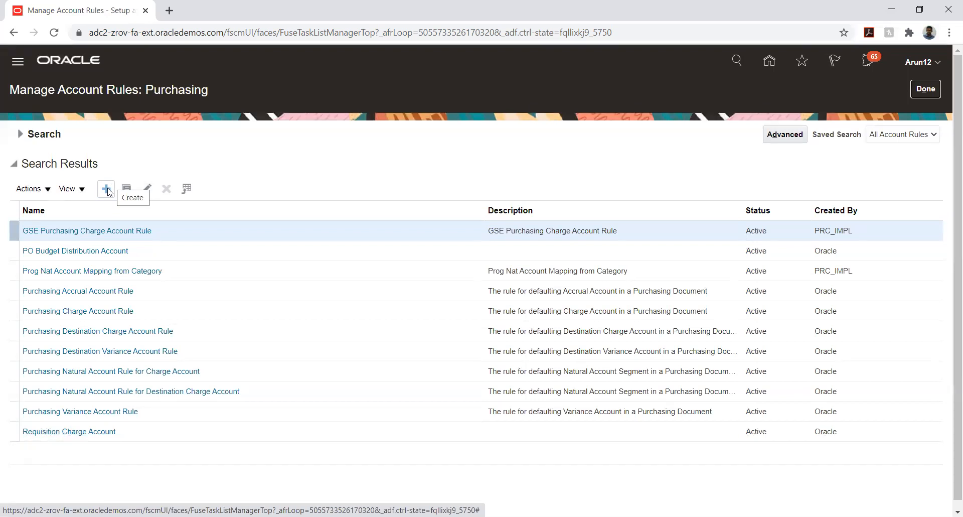
click(107, 191)
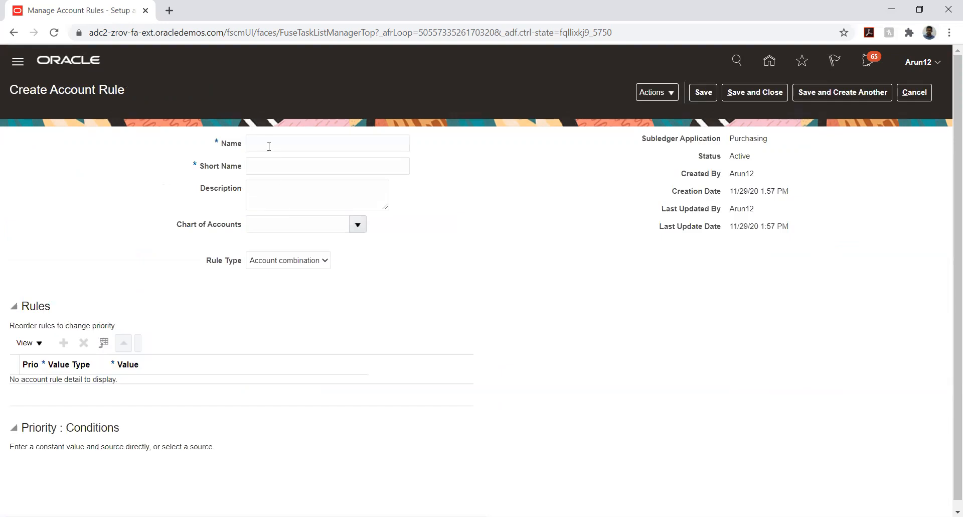
click(269, 147)
text(TATA C)
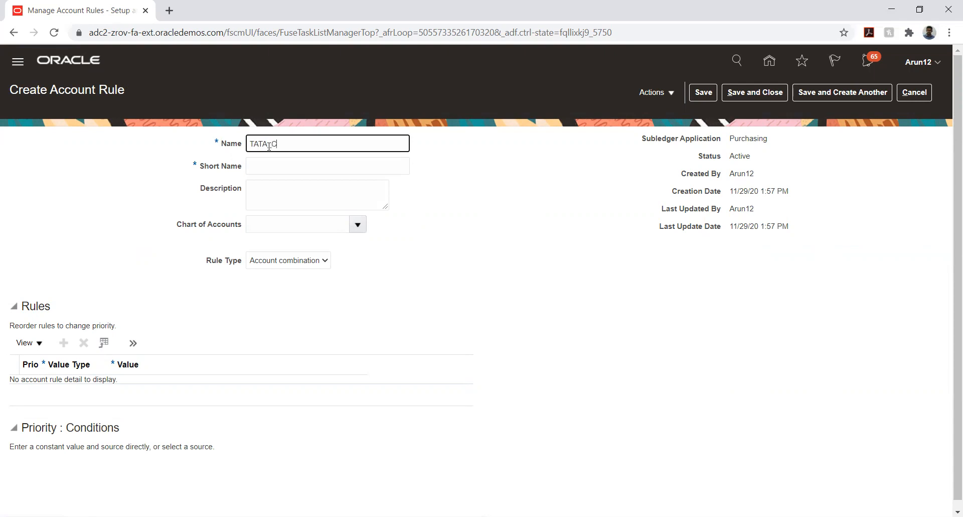
text(HARGE)
key(ctrl+a)
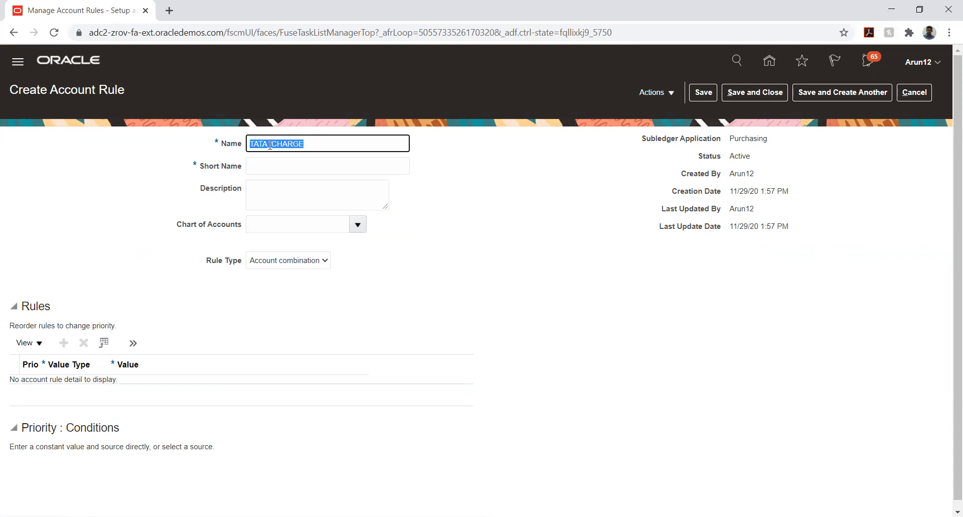
key(Tab)
text(TATA_CHARGE)
key(Tab)
text(TATA_CHARGE)
Search the complete list of charts of accounts for the TATA_CHARGE account rule, with no name filter.
click(357, 226)
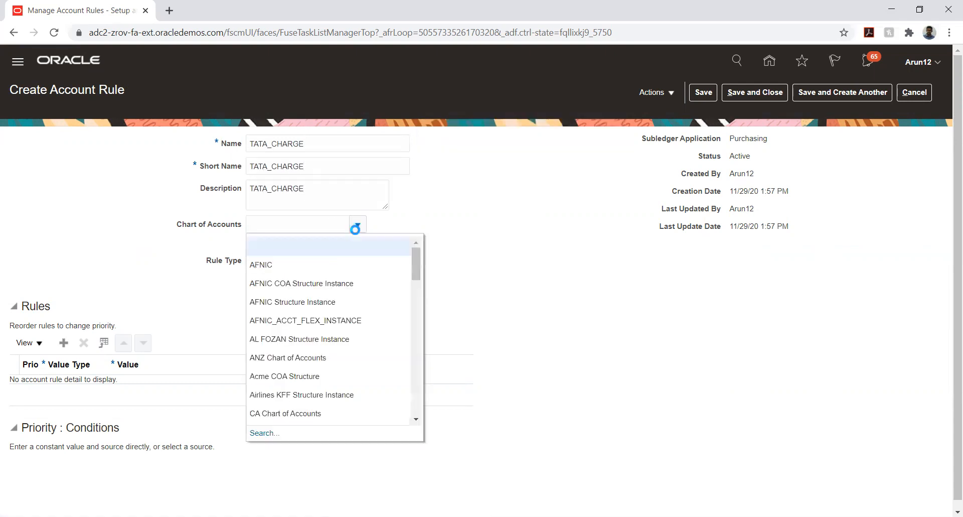
click(328, 224)
text(tata)
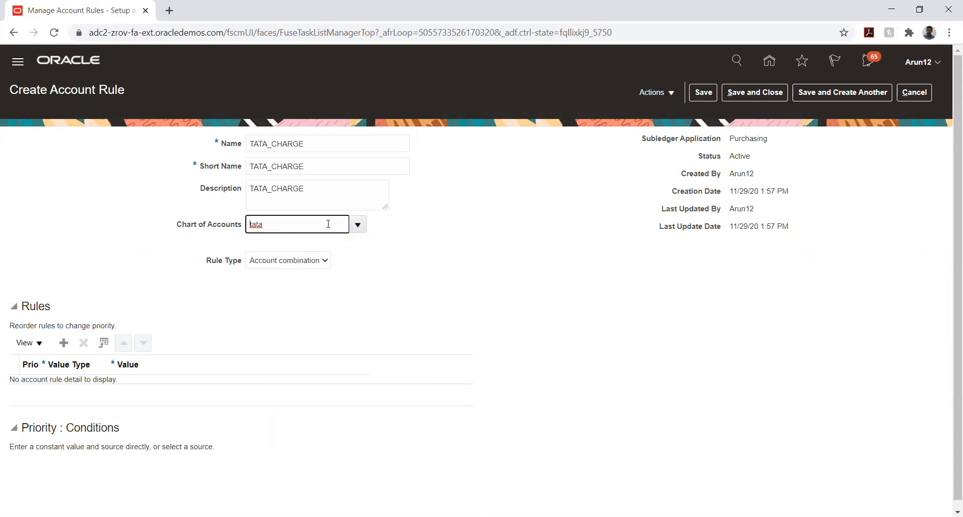
click(358, 225)
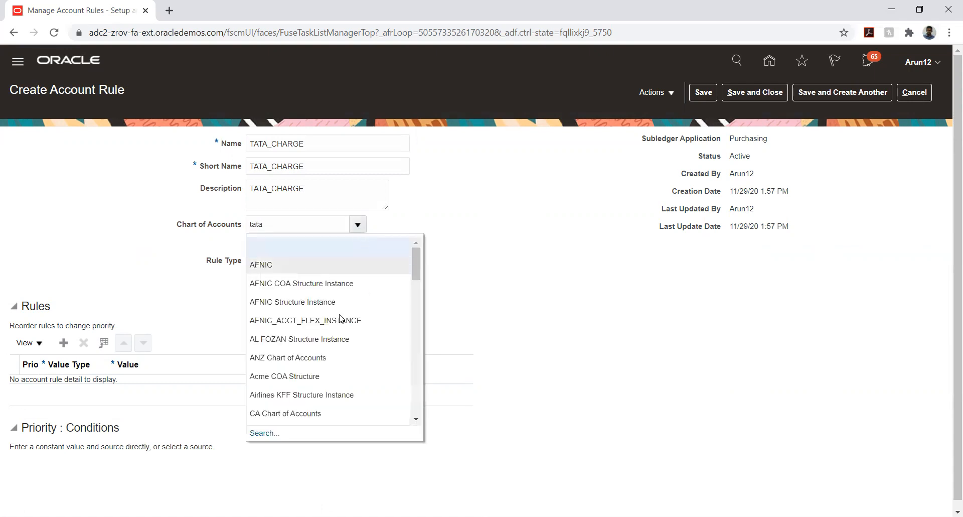
click(266, 433)
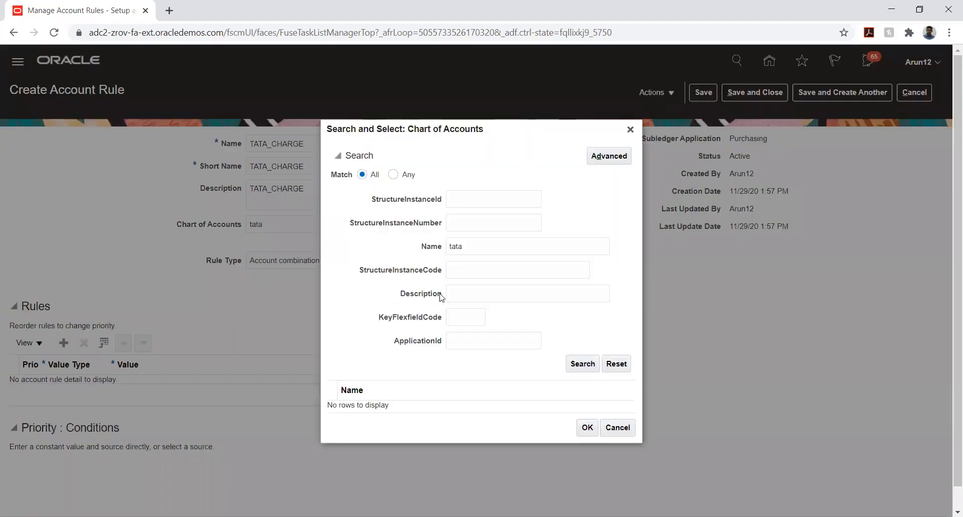
click(575, 366)
double_click(478, 244)
key(BackSpace)
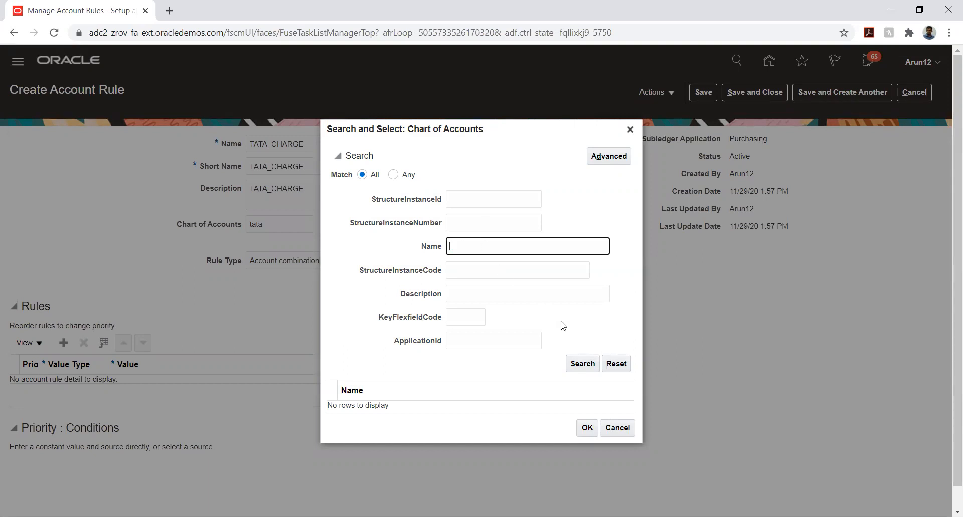
click(582, 364)
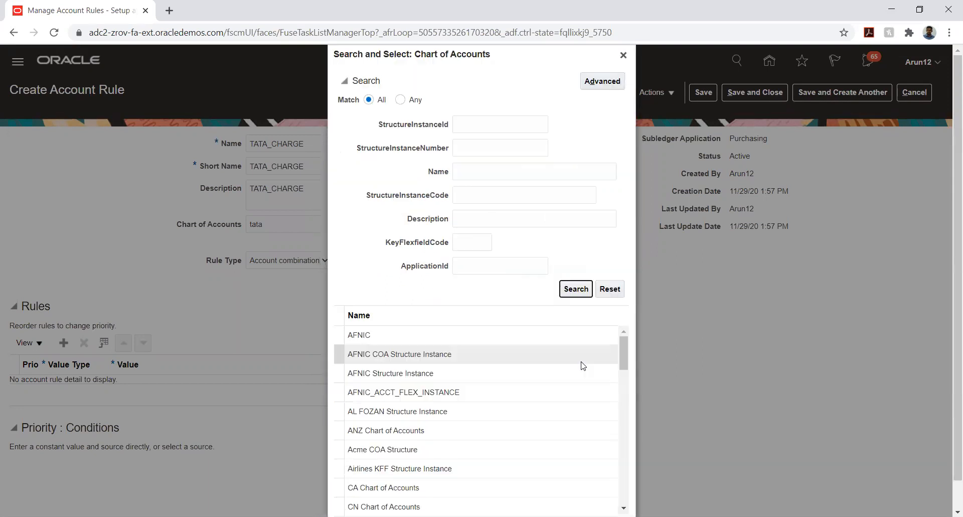
Choose TATA_COA_INSTANCE as the account rule's chart of accounts.
scroll(528, 359, down, 5)
click(526, 354)
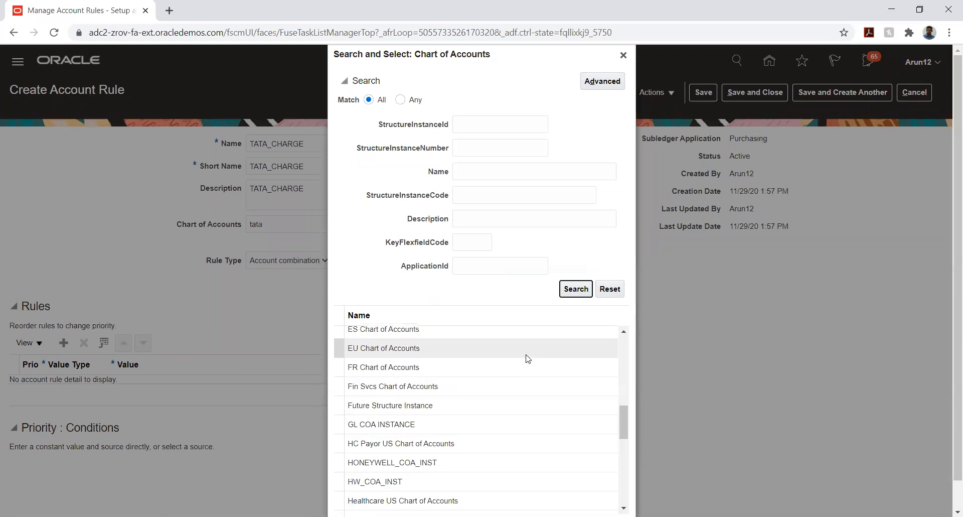
scroll(526, 356, down, 3)
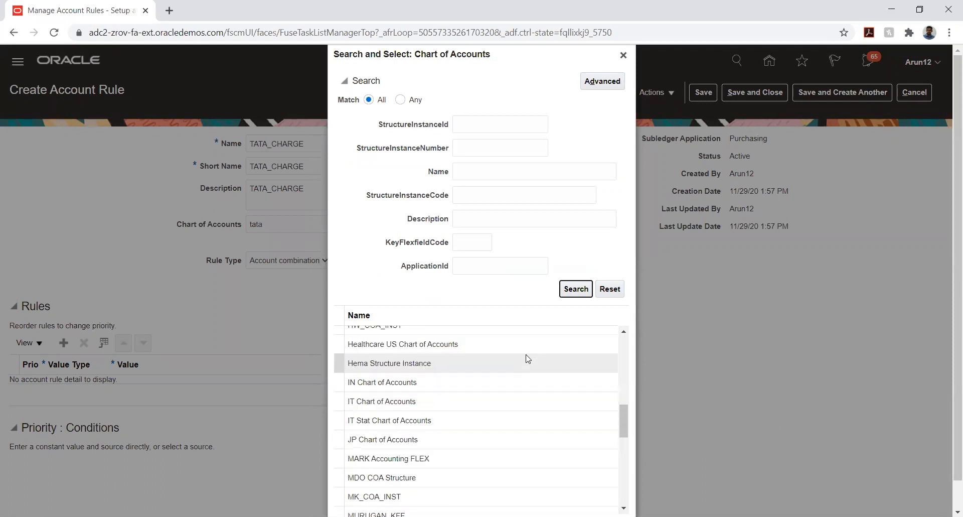
scroll(529, 359, down, 6)
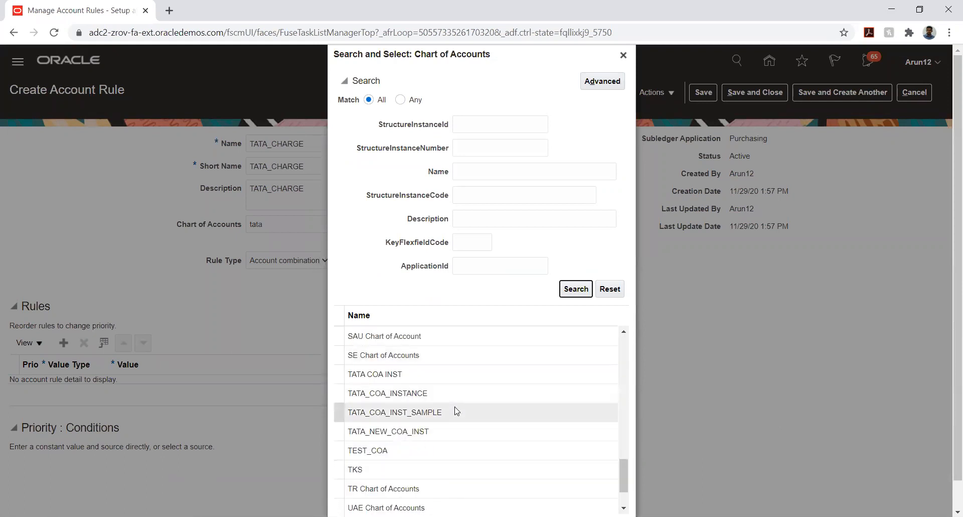
click(446, 394)
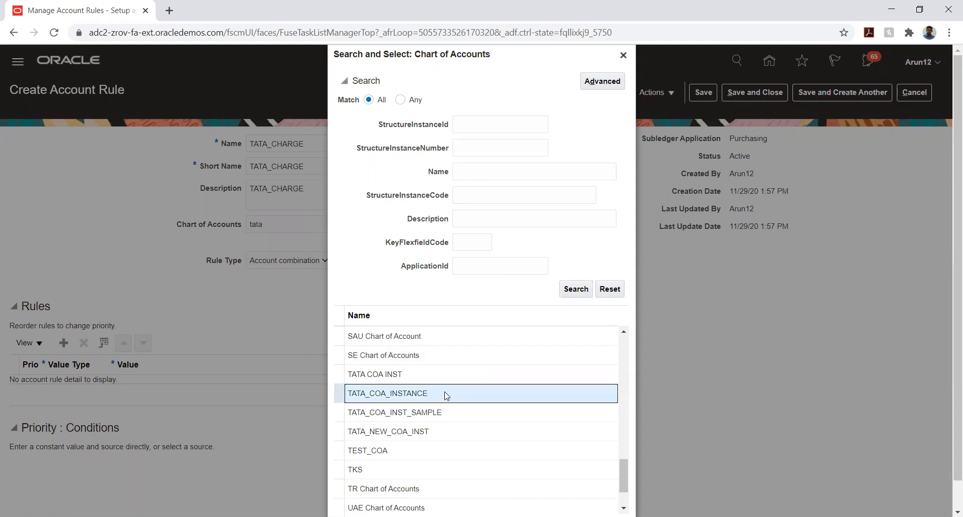
scroll(949, 257, down, 1)
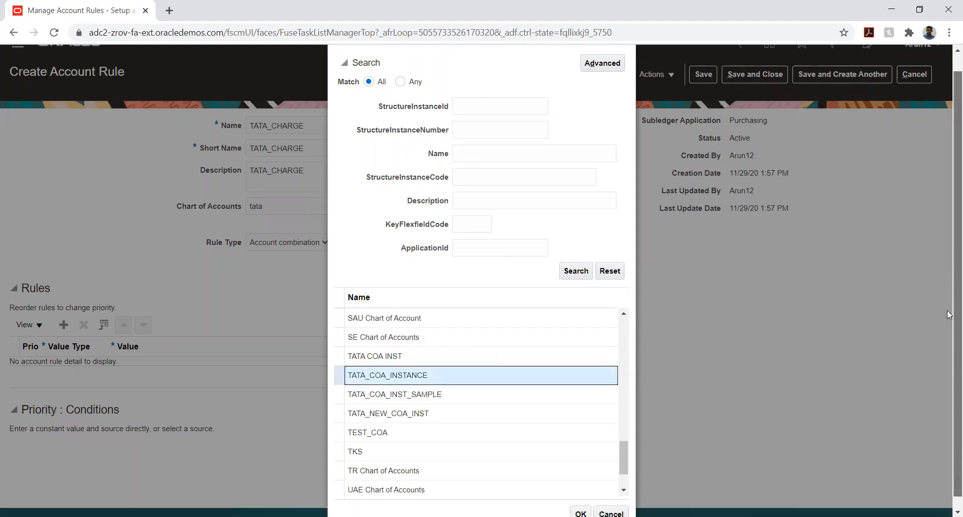
click(580, 502)
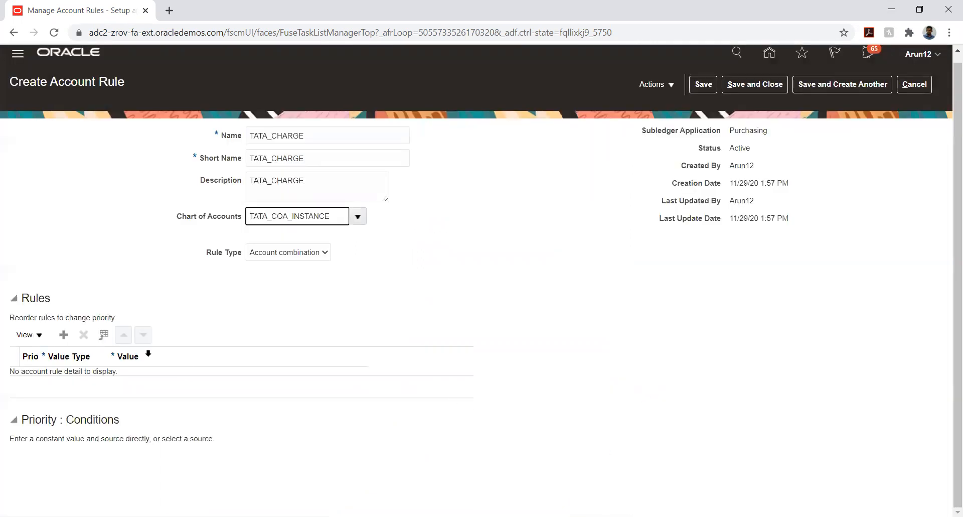
click(63, 336)
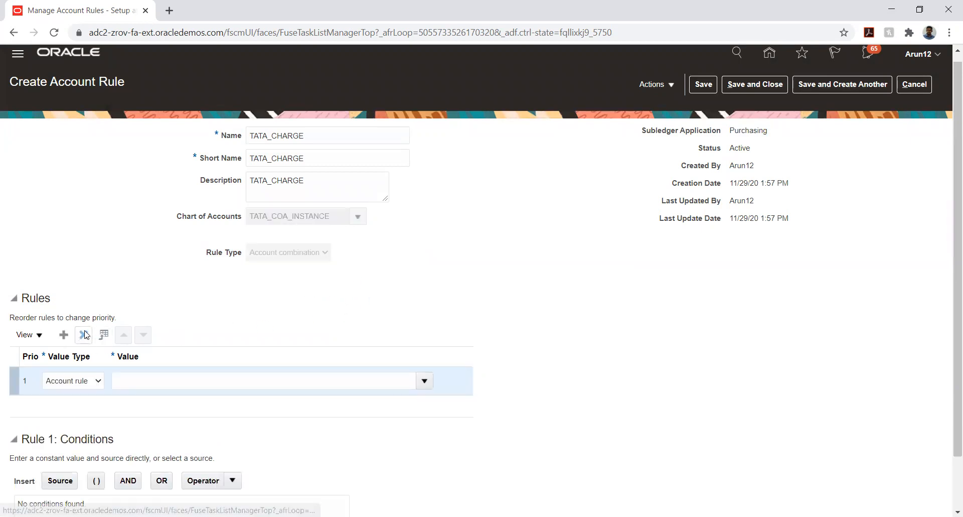
click(298, 254)
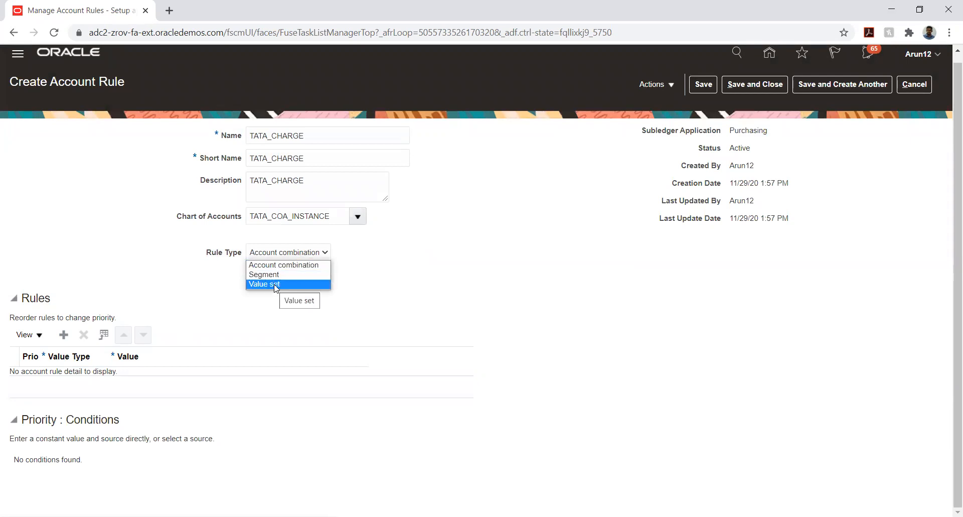
click(284, 265)
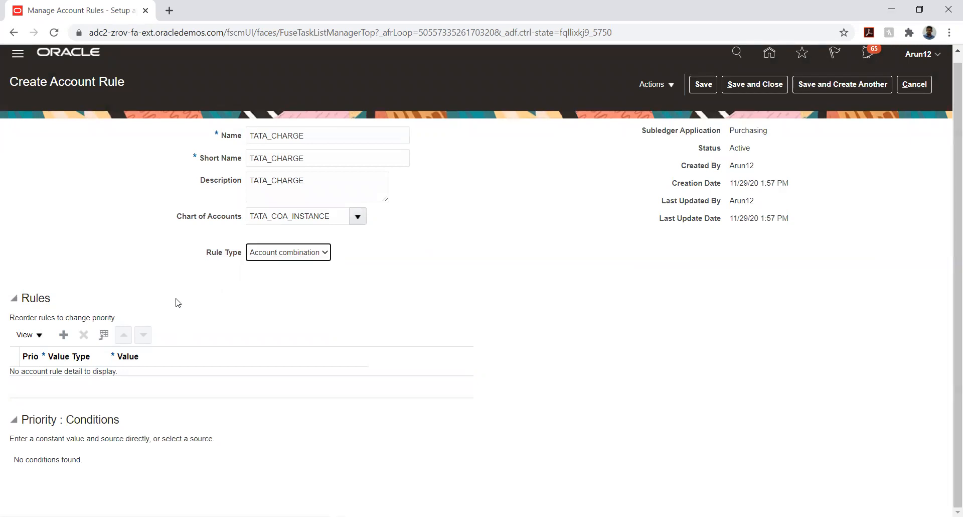
Add a rule line of value type Account rule with the Purchasing rule TATA_CHARGE as its value.
click(64, 334)
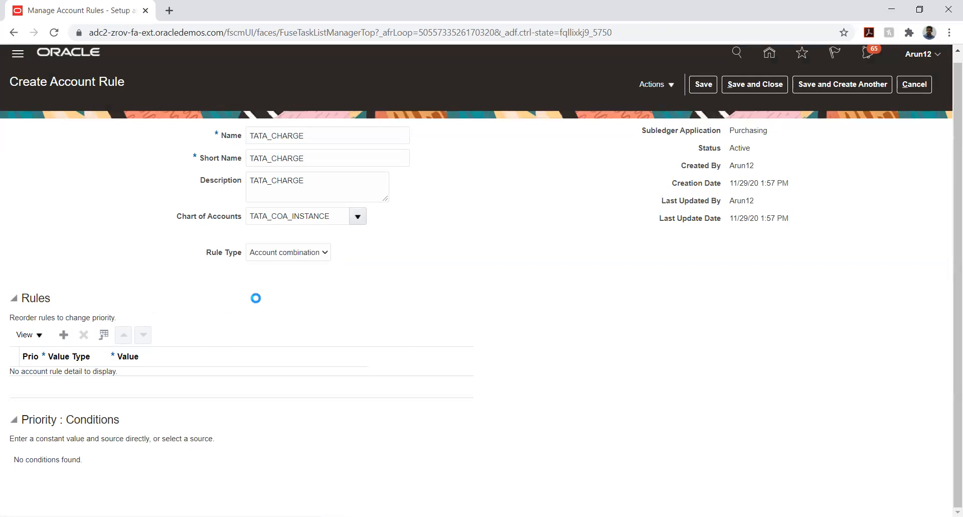
click(390, 380)
click(425, 381)
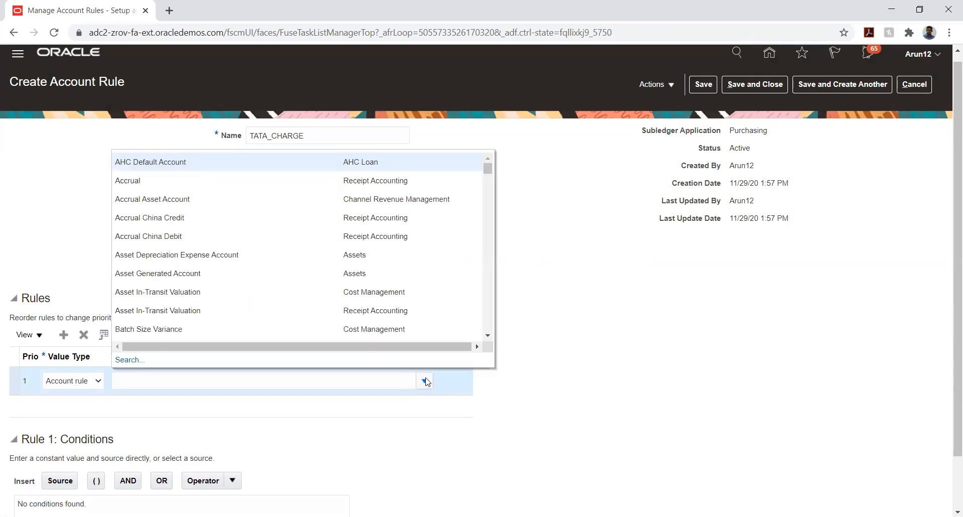
click(174, 382)
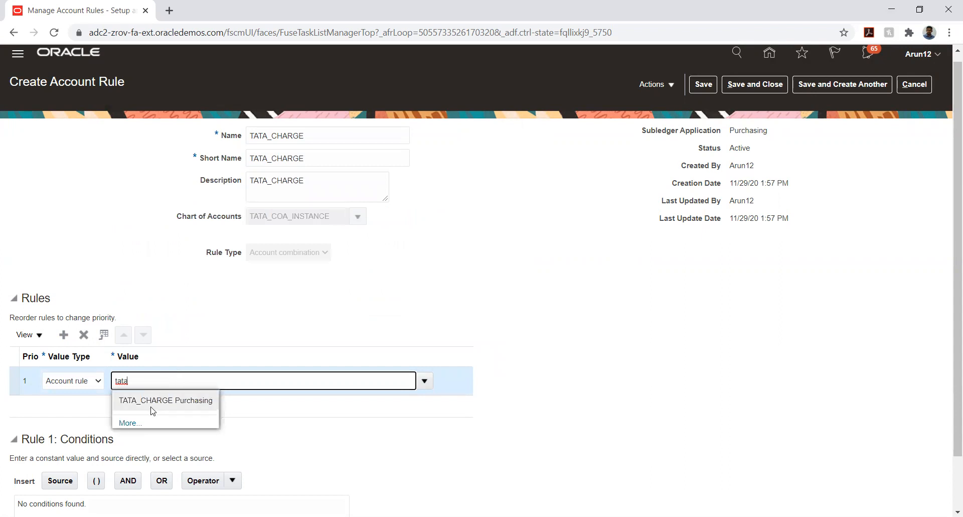
click(152, 408)
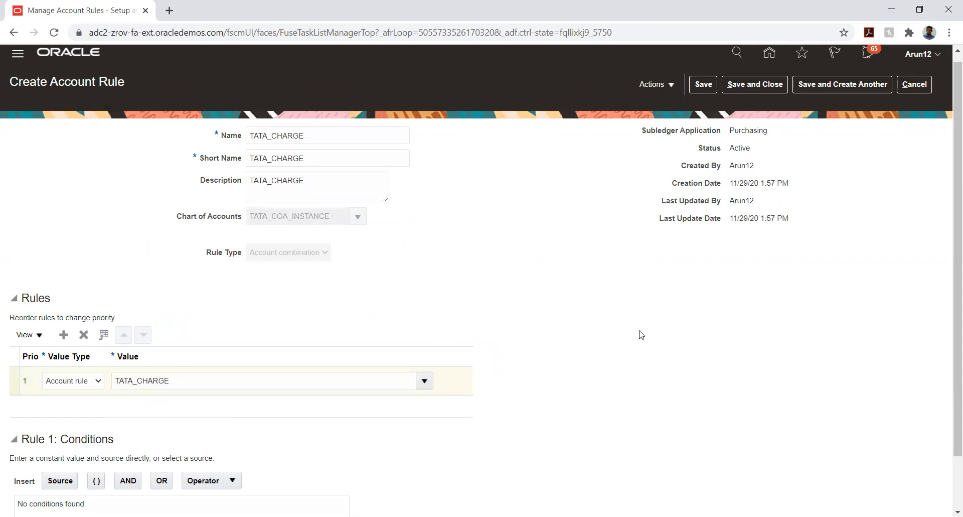
Try to search for a Rule 1 condition source within the Purchasing subledger application.
drag(955, 332, 952, 393)
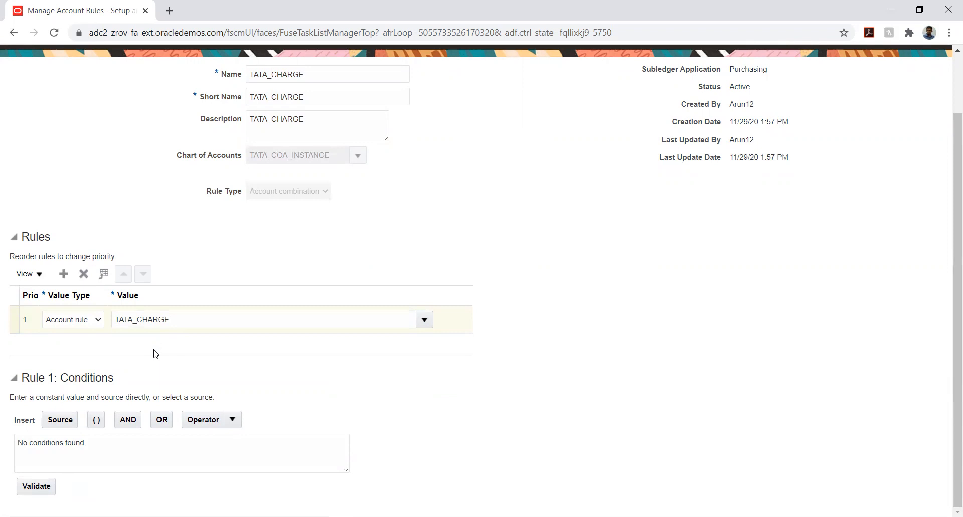
click(65, 425)
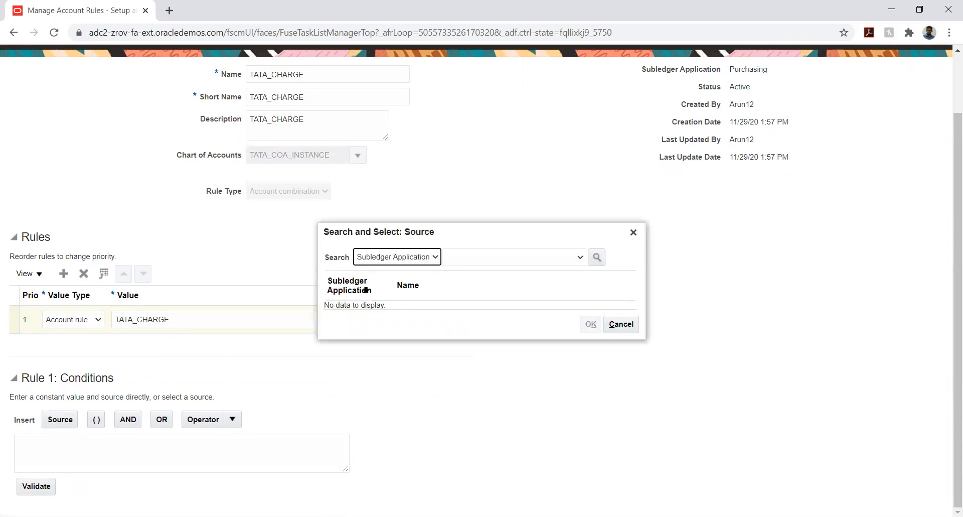
click(552, 265)
scroll(512, 320, down, 2)
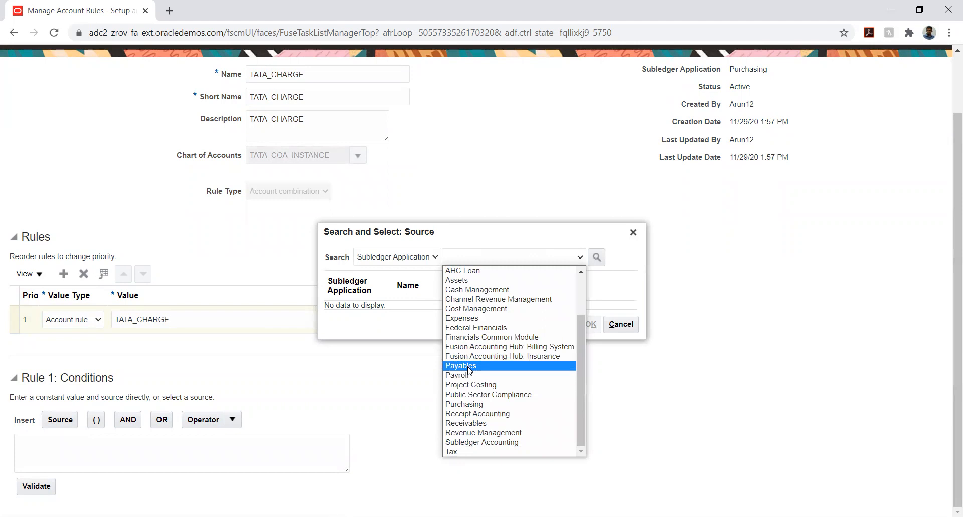
click(473, 404)
click(597, 258)
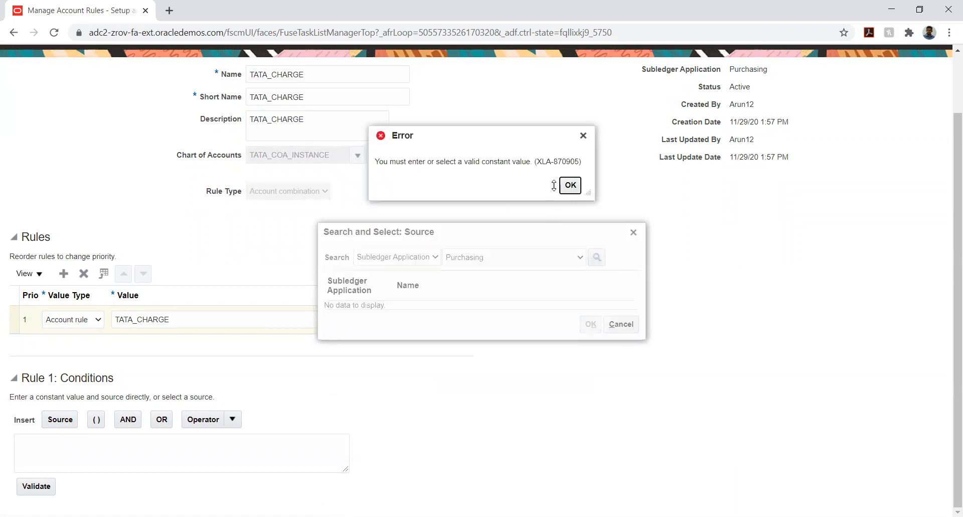
click(570, 185)
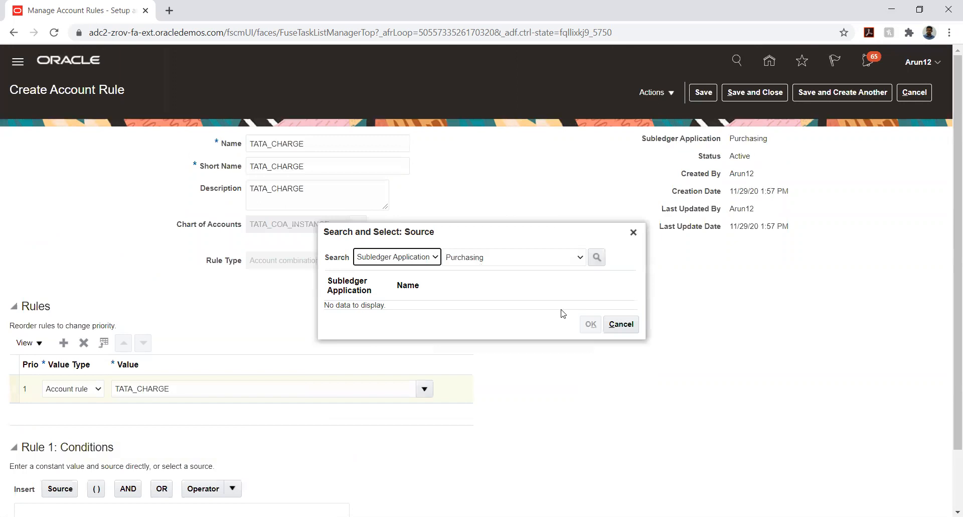
Retry the condition source search with Purchasing reselected as the subledger application.
click(512, 260)
click(513, 261)
click(512, 260)
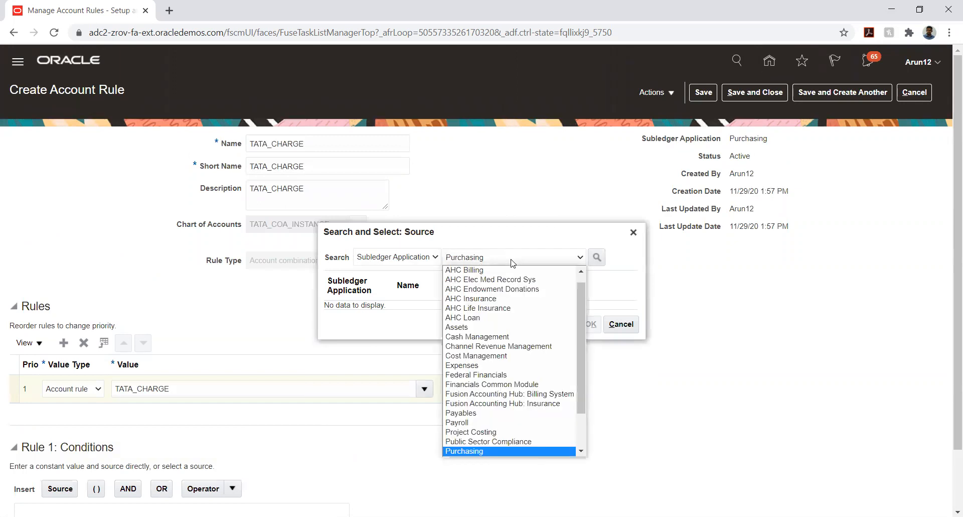
click(457, 451)
click(595, 259)
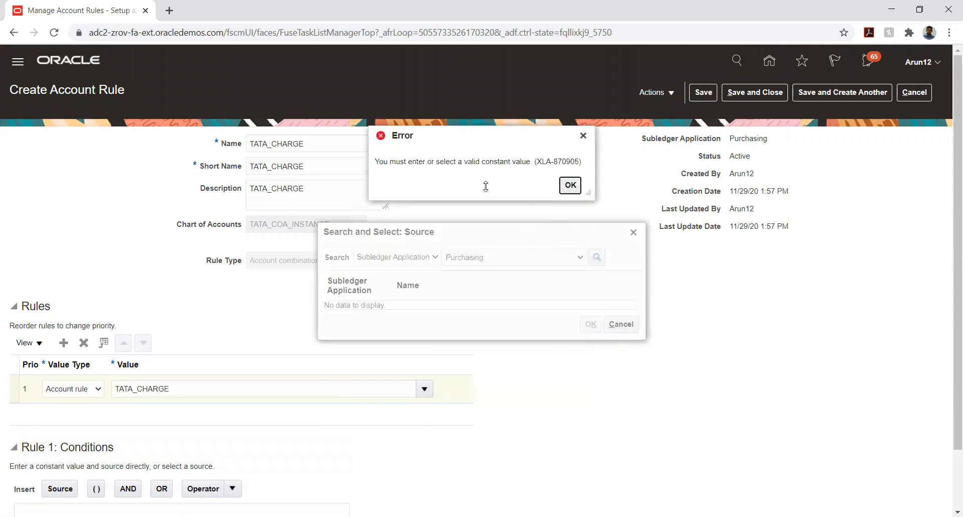
click(570, 185)
Try to search the condition sources by the name TATA, and cancel the source selection.
click(432, 257)
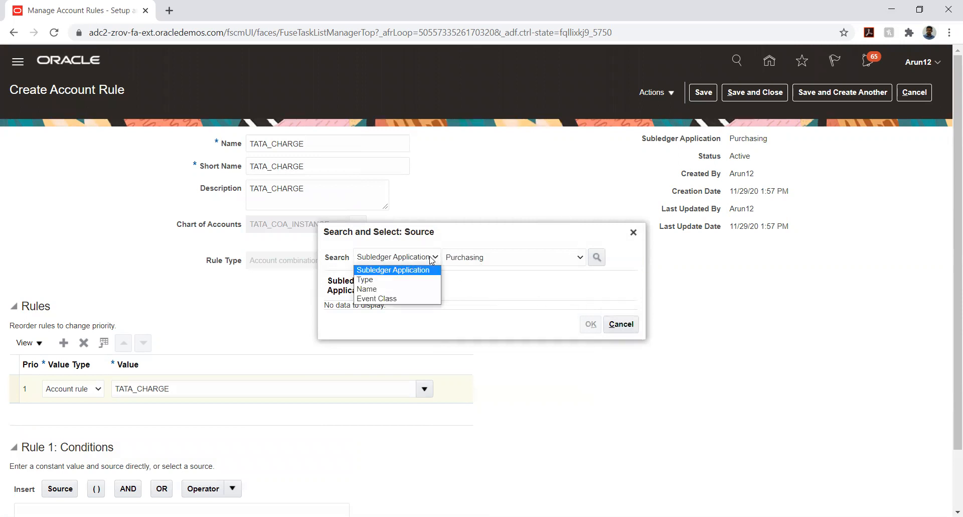
click(402, 288)
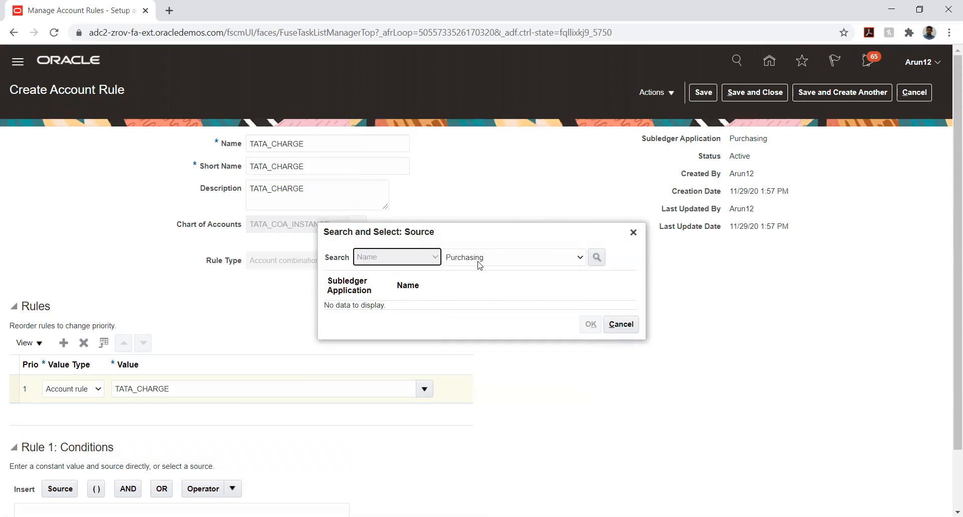
click(487, 259)
text(TATA)
key(Tab)
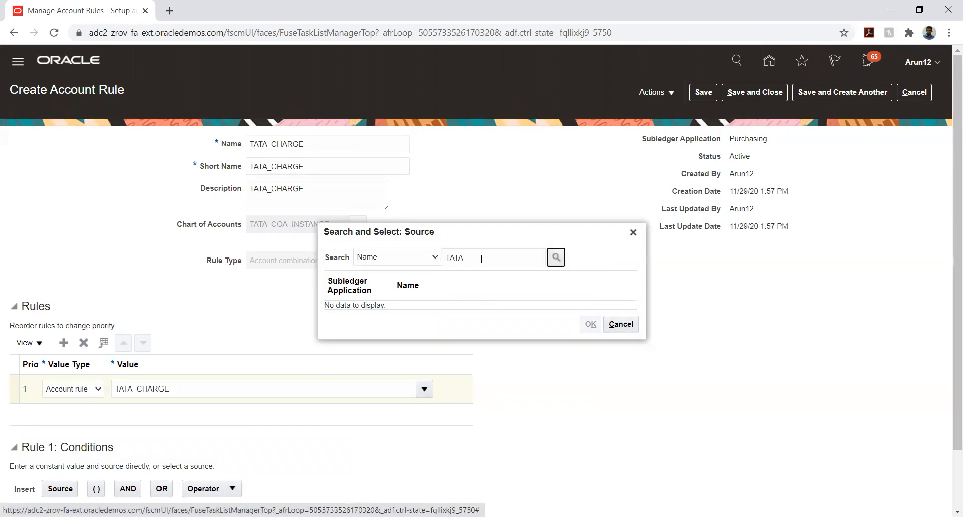
click(556, 257)
click(564, 192)
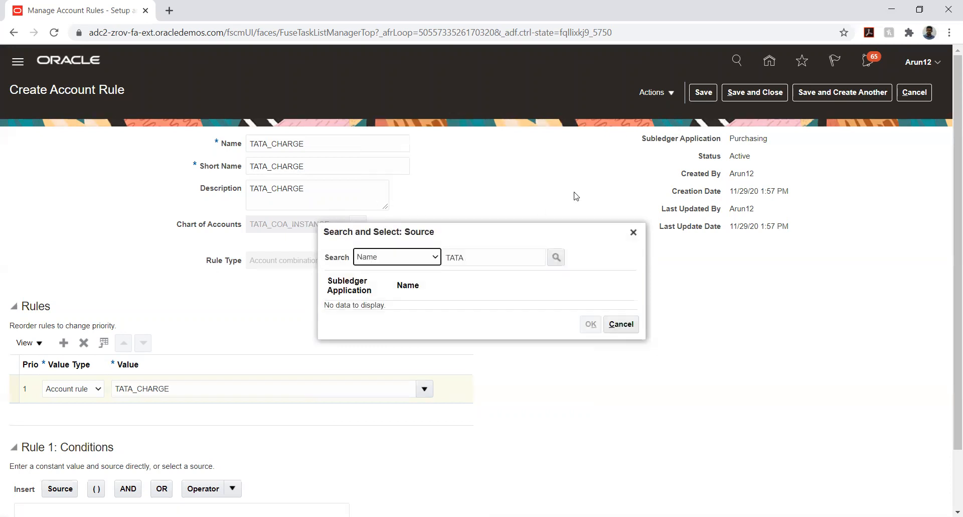
click(620, 324)
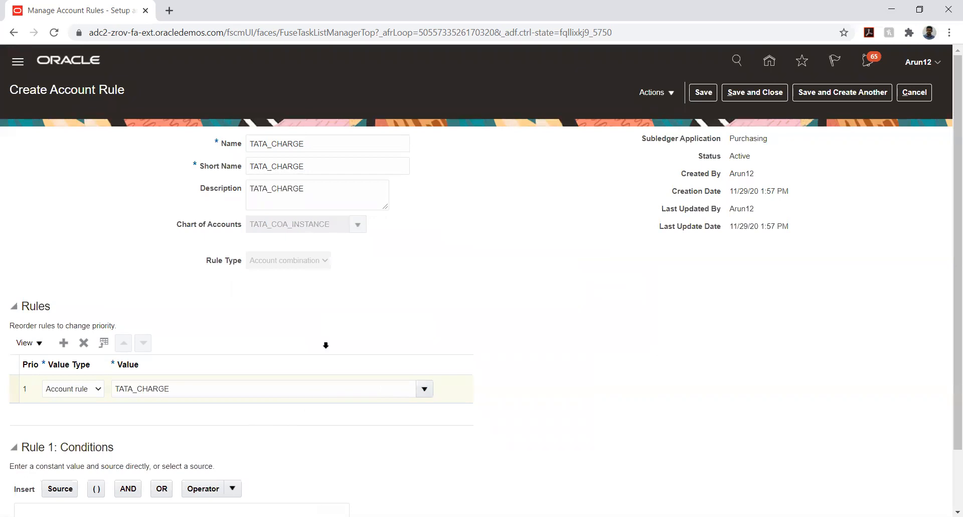
Try once more to insert a source into the empty Rule 1 condition.
scroll(551, 242, down, 2)
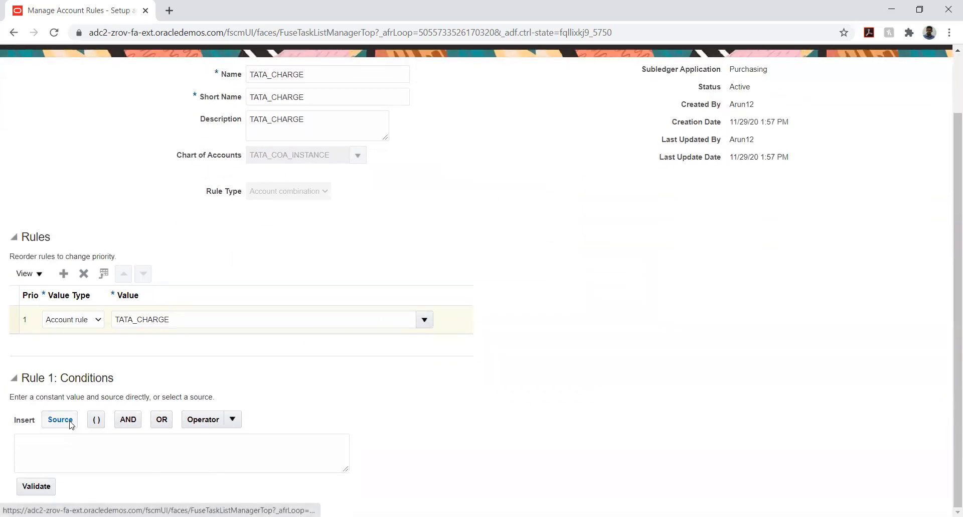
click(53, 449)
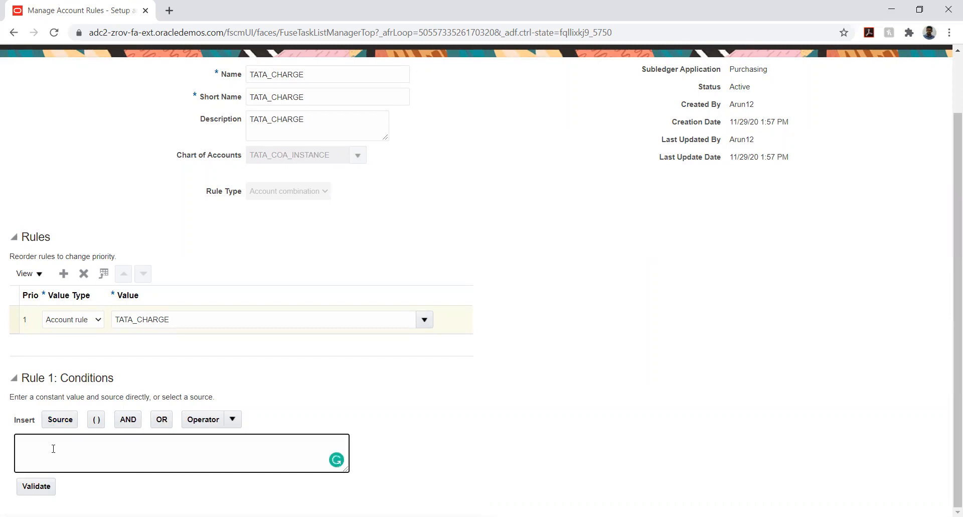
click(55, 421)
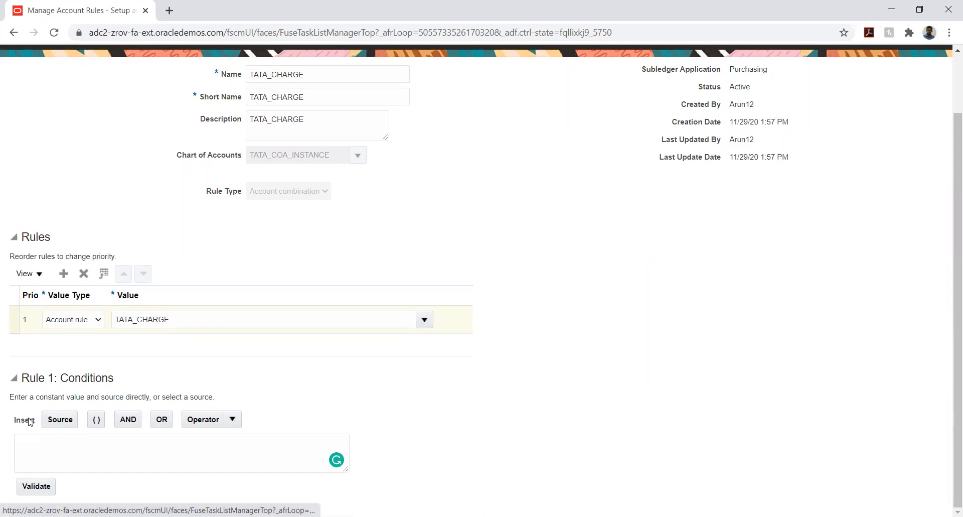
click(566, 186)
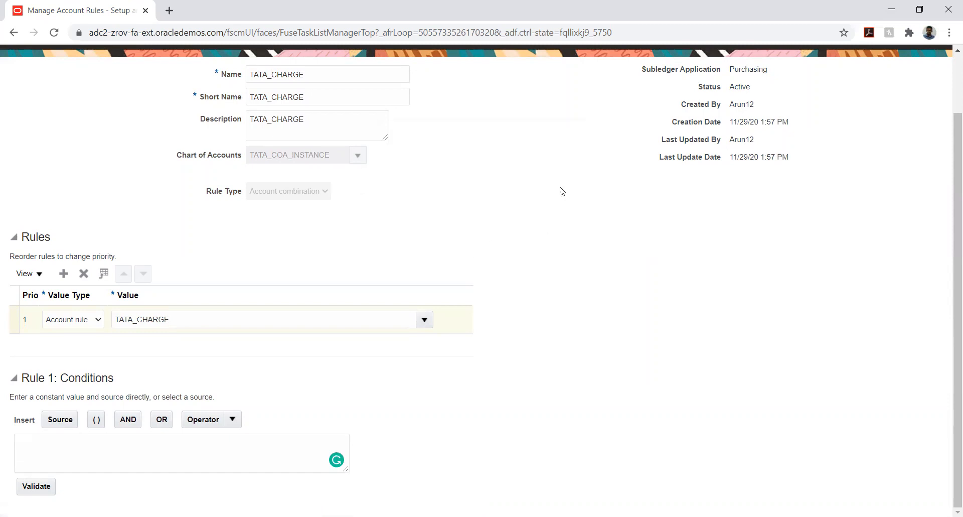
Try to insert a source into the Rule 1 condition and save the TATA_CHARGE account rule.
click(60, 420)
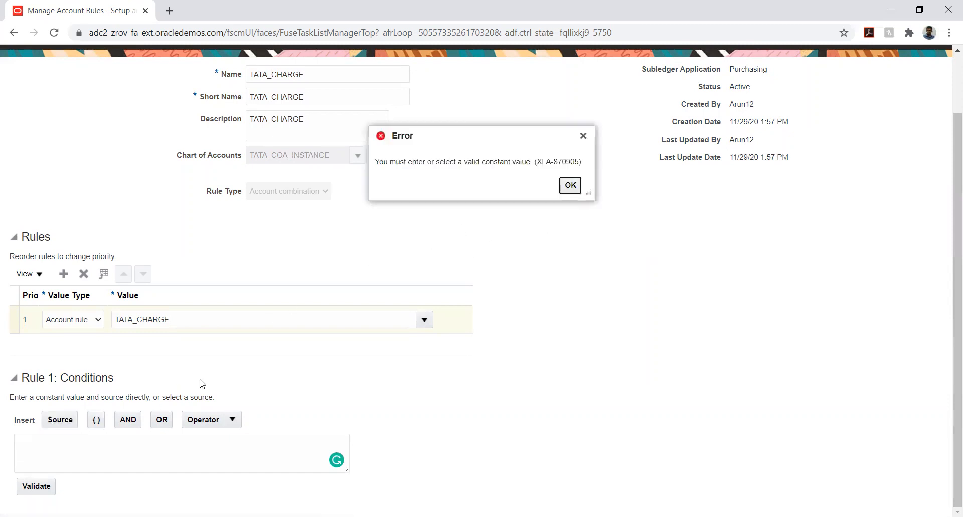
click(568, 184)
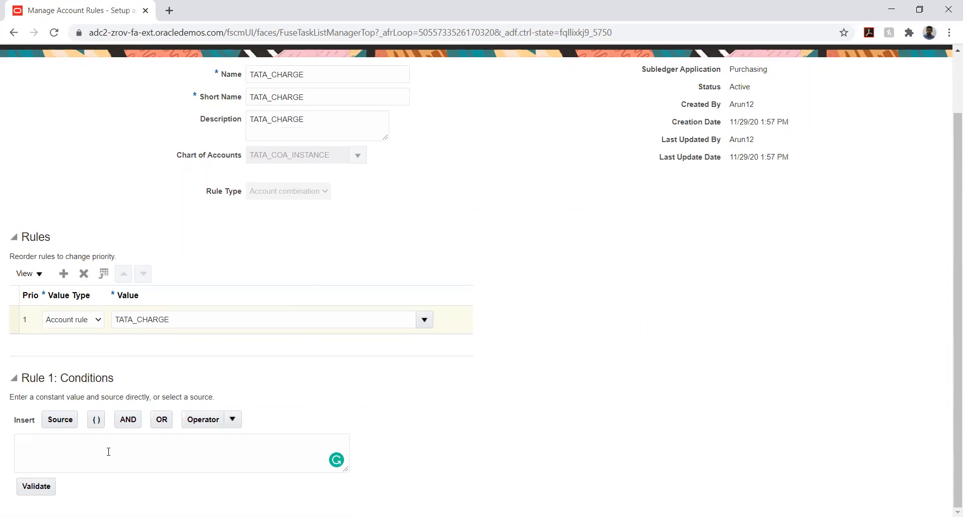
scroll(547, 335, up, 2)
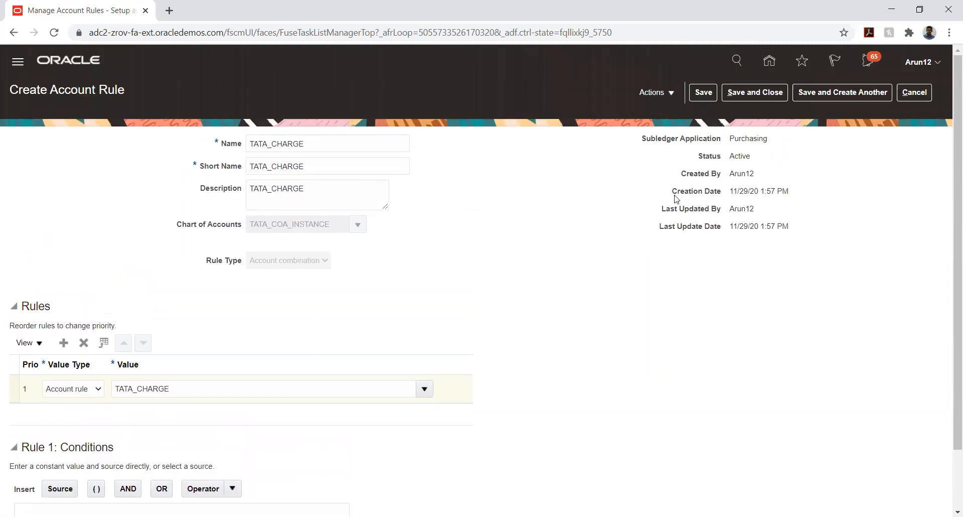
click(704, 93)
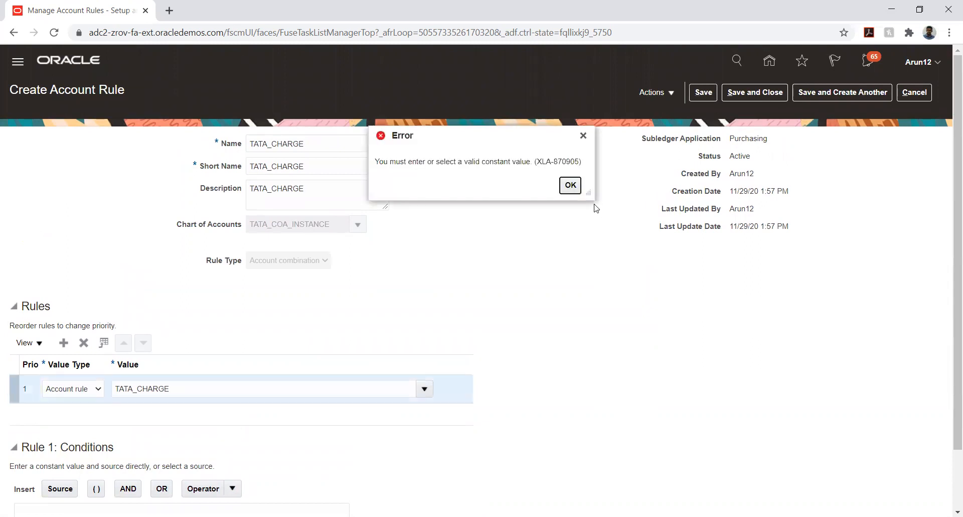
click(571, 184)
scroll(271, 337, down, 2)
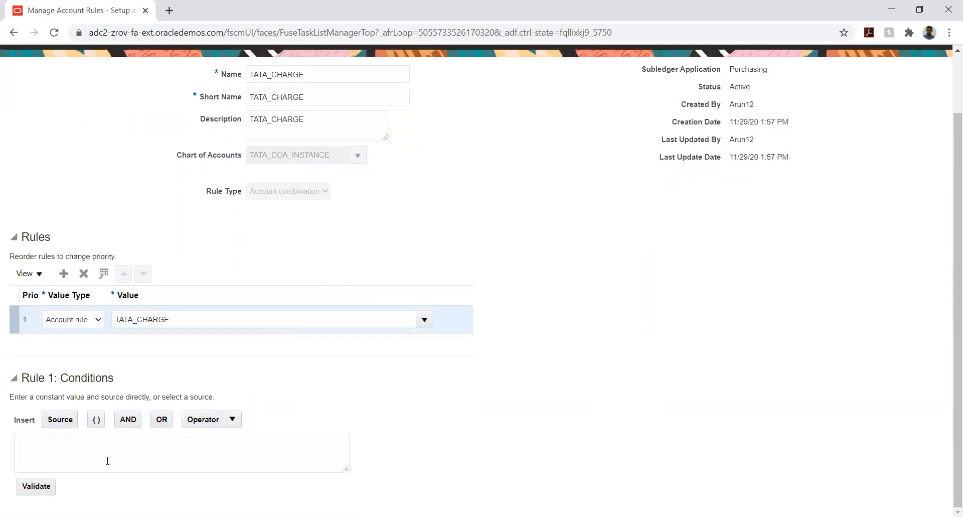
click(55, 421)
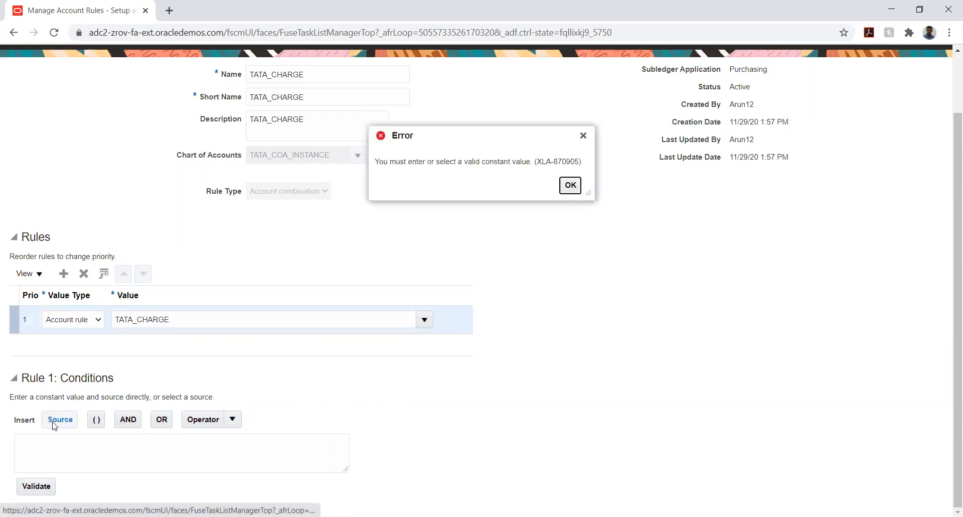
click(570, 184)
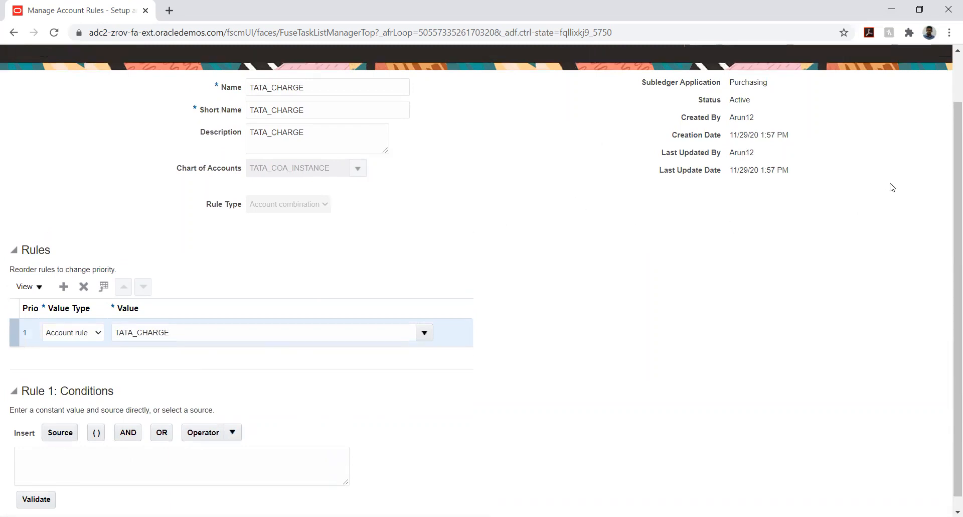
Discard the TATA_CHARGE draft and start a new account rule with TATA_12 as name, short name and description.
scroll(890, 187, up, 2)
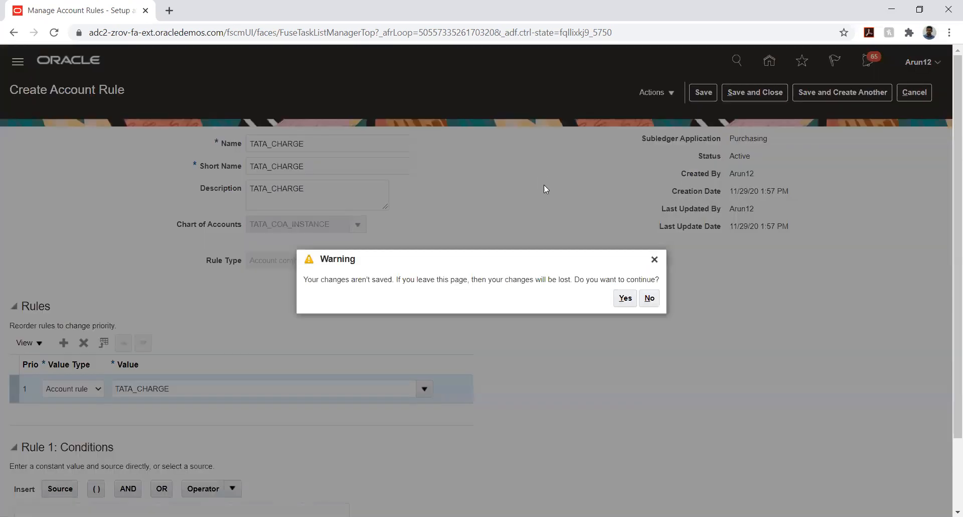
click(625, 298)
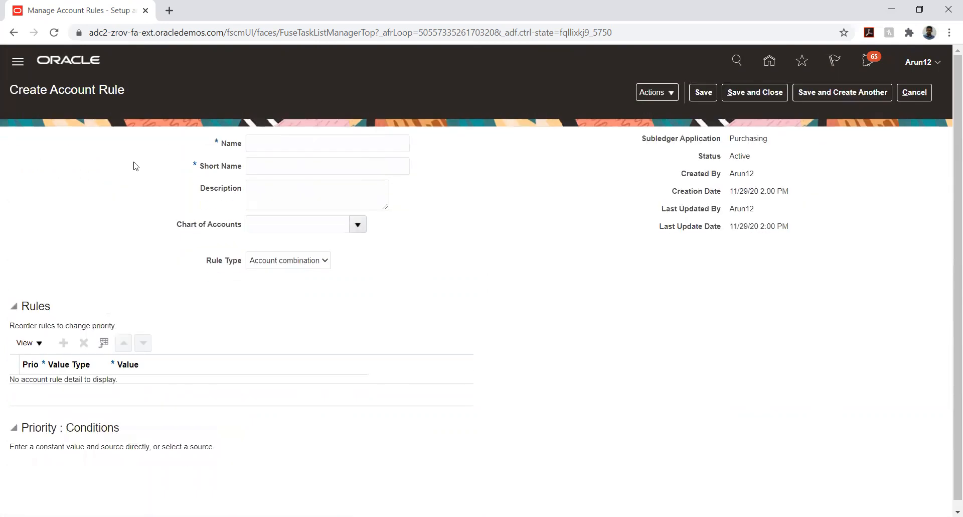
click(266, 142)
text(TATA)
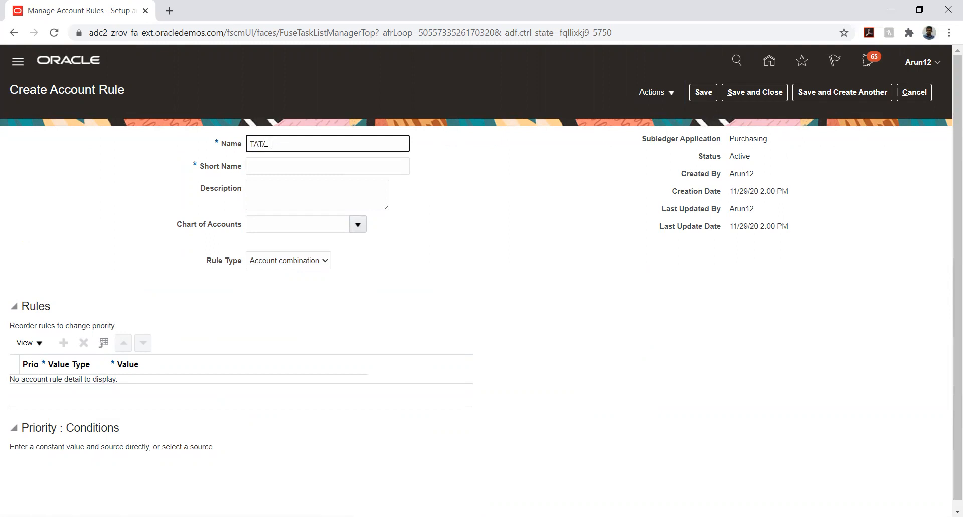
text(_12)
double_click(264, 144)
key(ctrl+c)
key(Tab)
key(ctrl+v)
key(Tab)
key(ctrl+v)
click(458, 272)
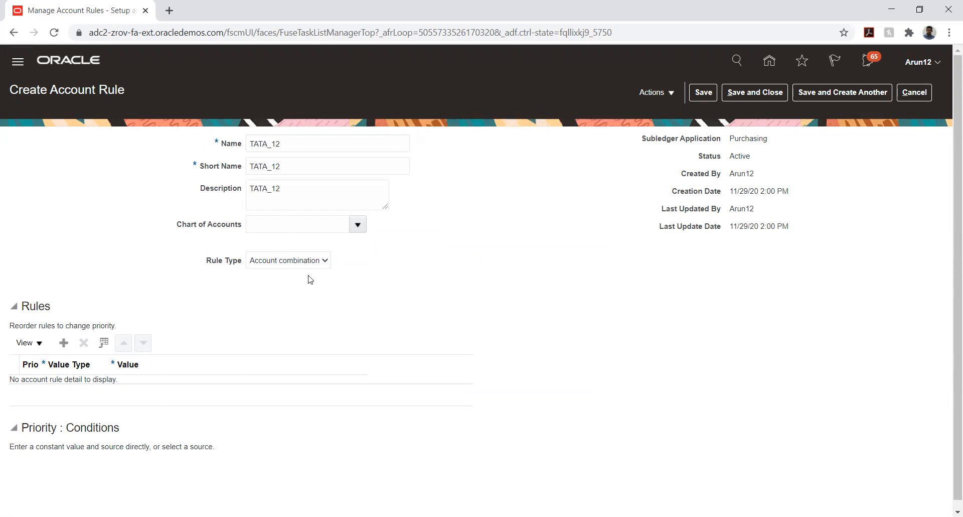
Keep the Account combination rule type and add a priority 1 rule with value type Account rule and value TATA_12.
click(270, 260)
click(271, 262)
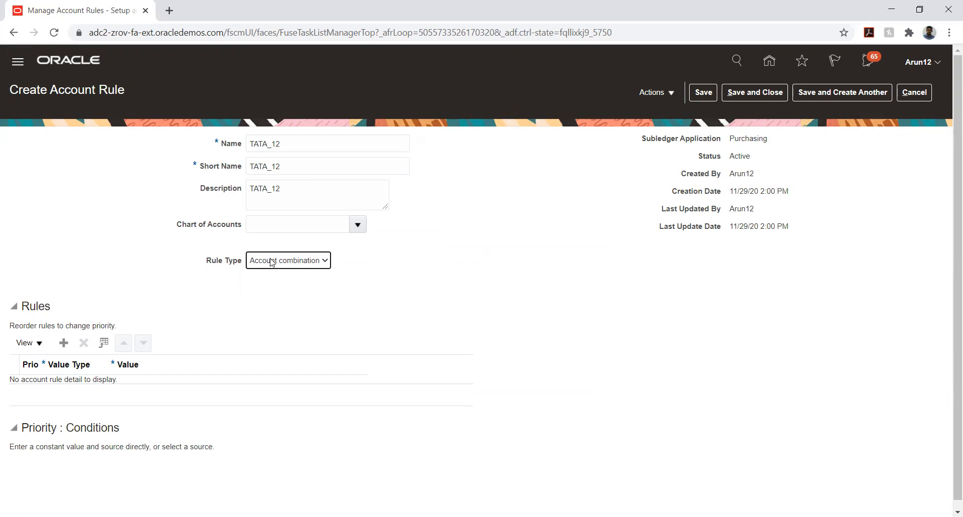
click(63, 344)
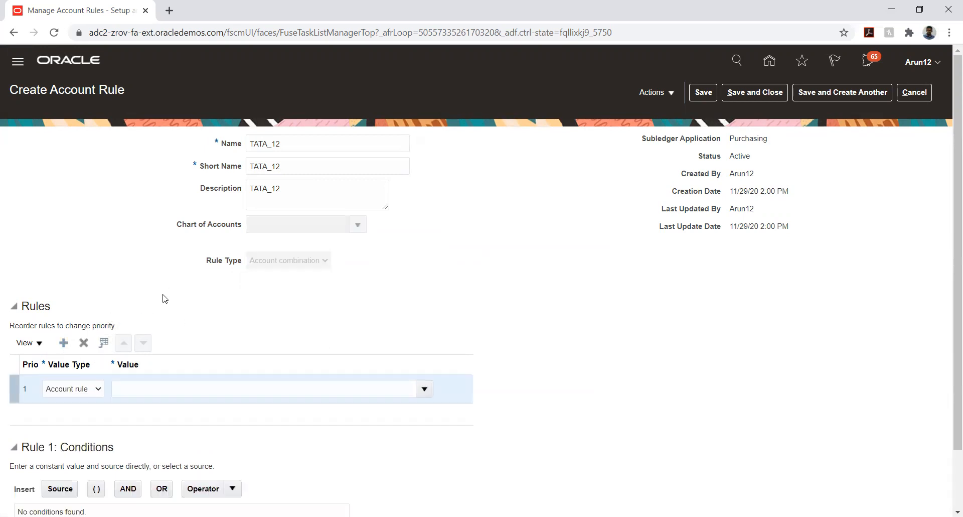
click(257, 389)
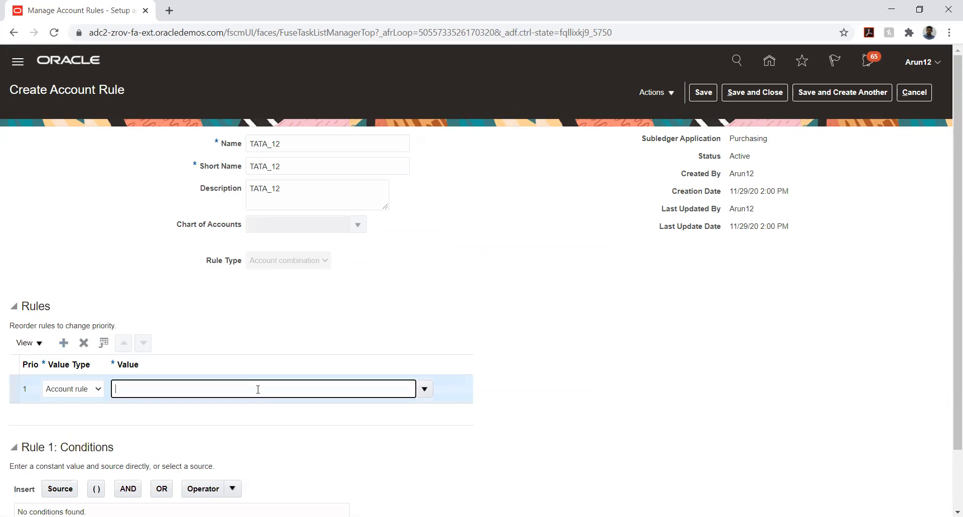
text(tata)
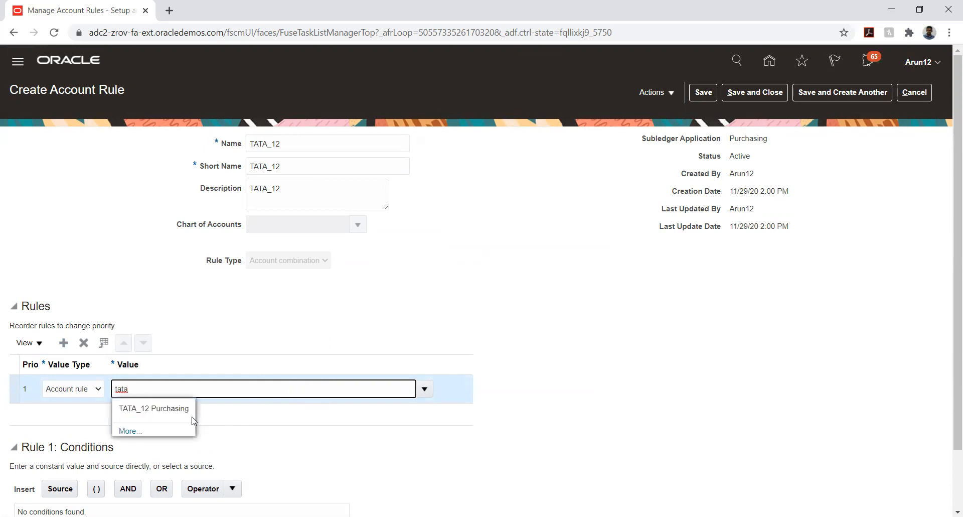
click(167, 413)
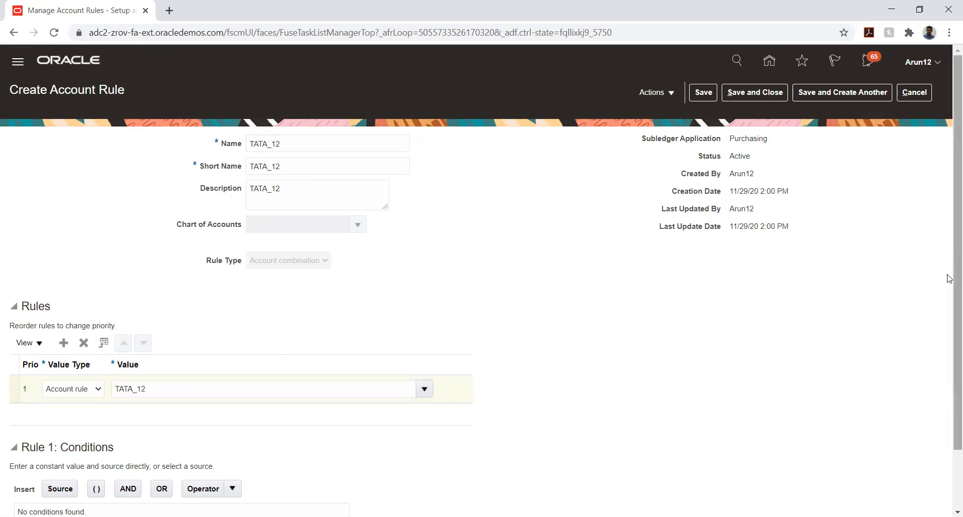
Open the source selection for the Rule 1 condition and search by Event Class with no value specified.
drag(948, 277, 949, 321)
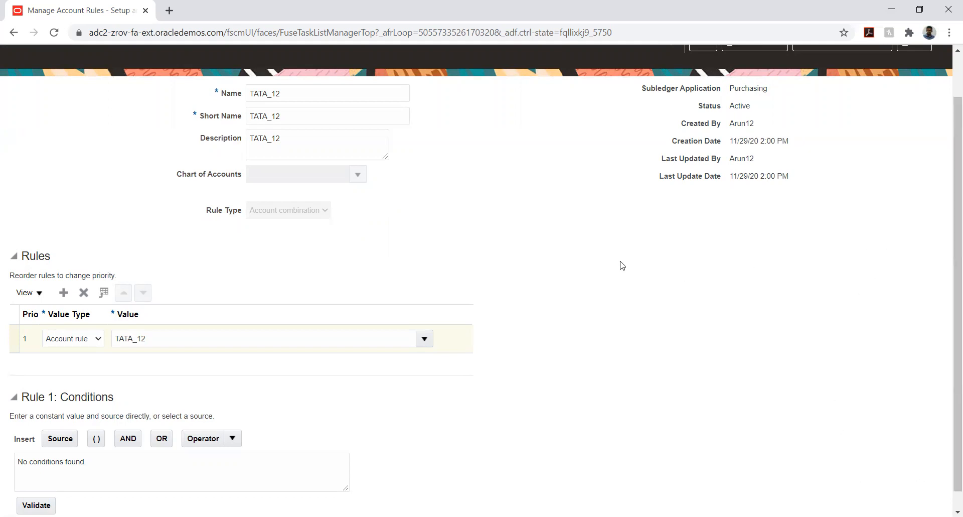
scroll(546, 244, down, 1)
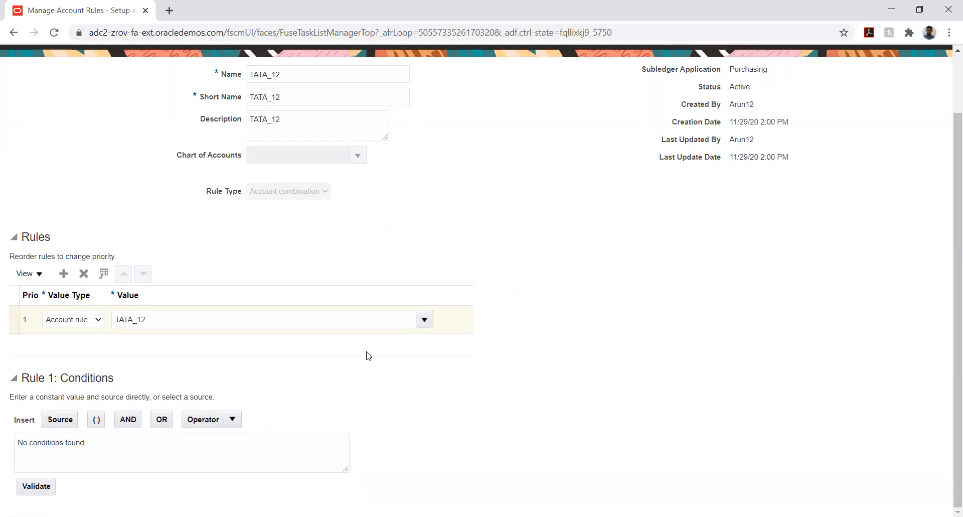
click(64, 424)
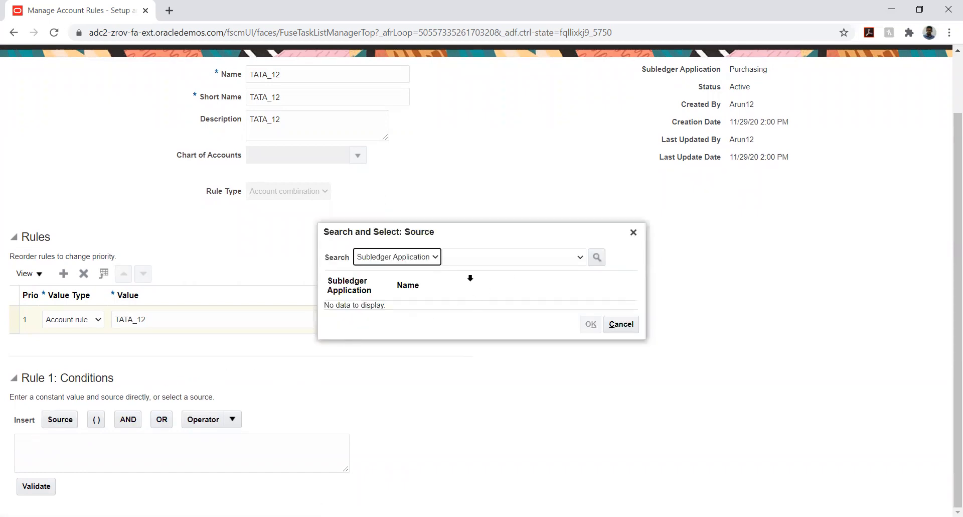
click(424, 260)
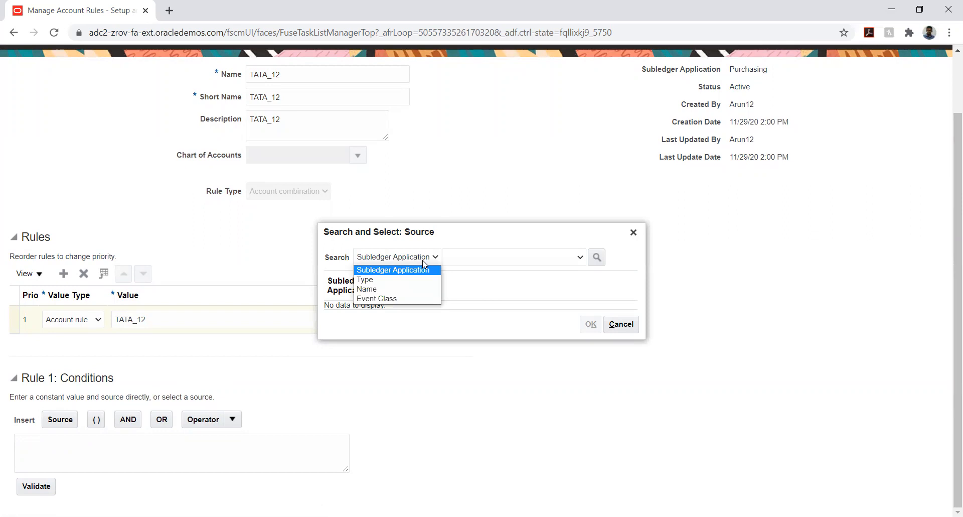
click(404, 298)
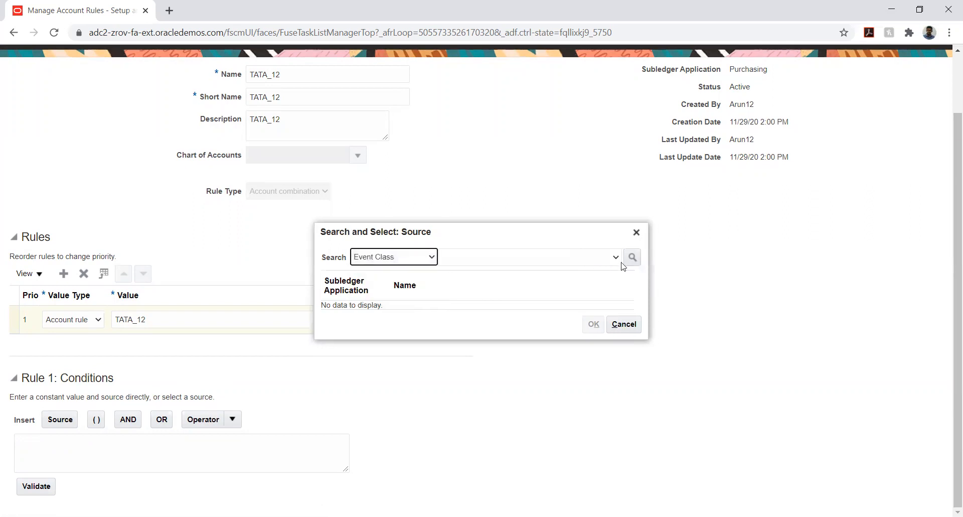
click(632, 258)
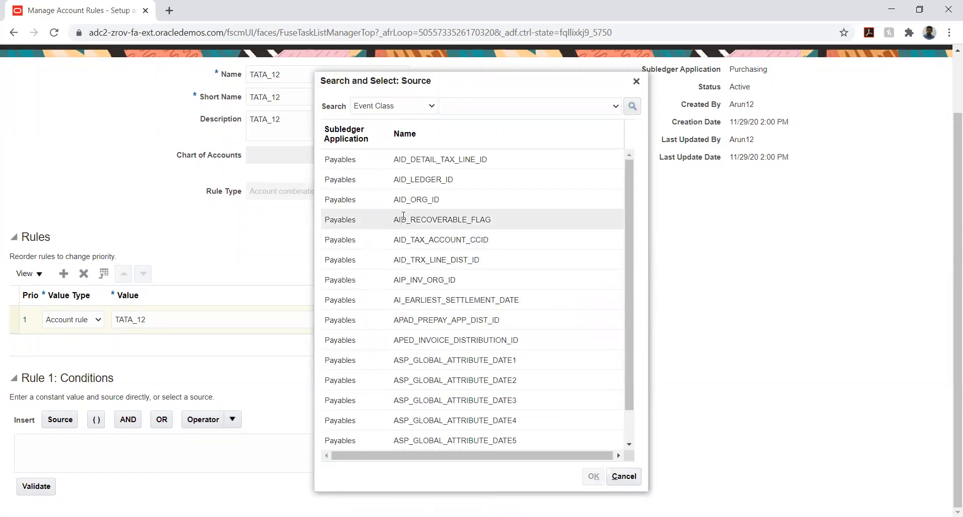
Look through the listed condition sources and their subledger applications for one suitable for Rule 1.
scroll(402, 214, down, 5)
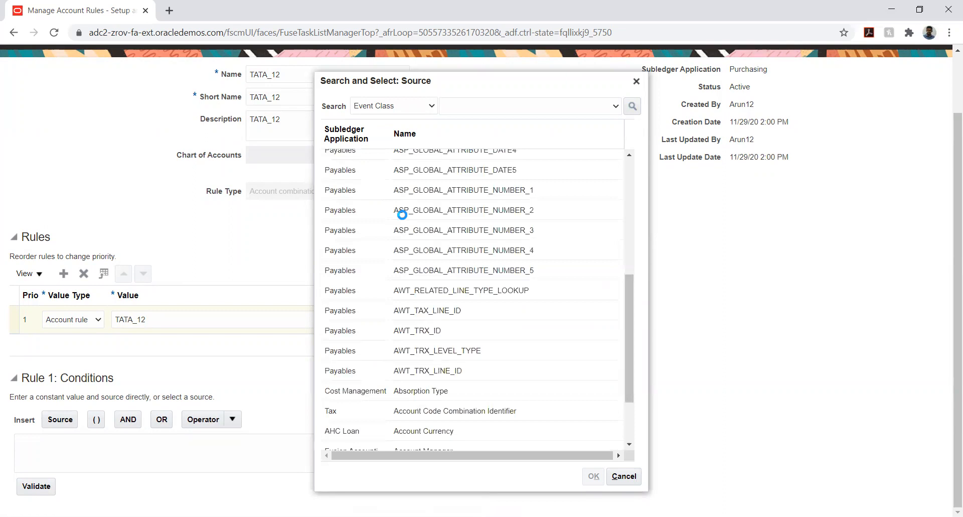
scroll(403, 215, down, 5)
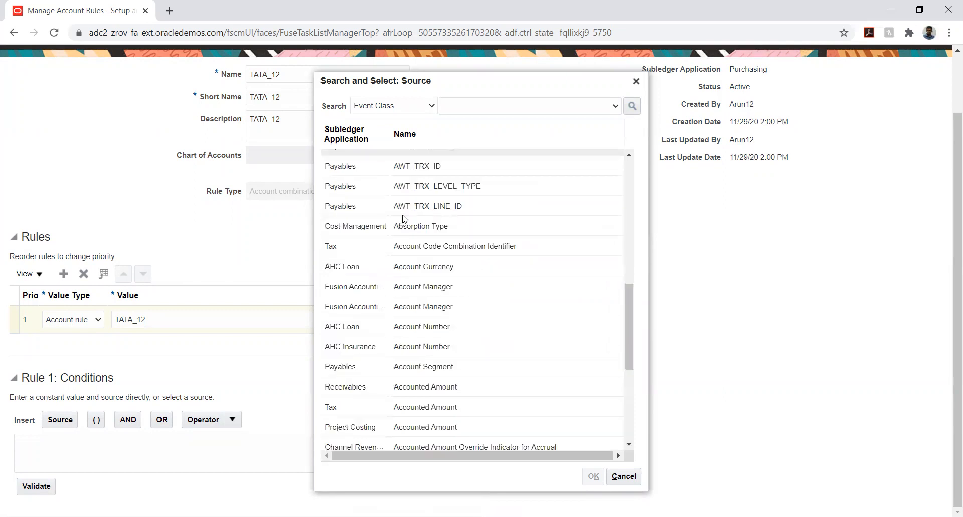
scroll(402, 214, down, 2)
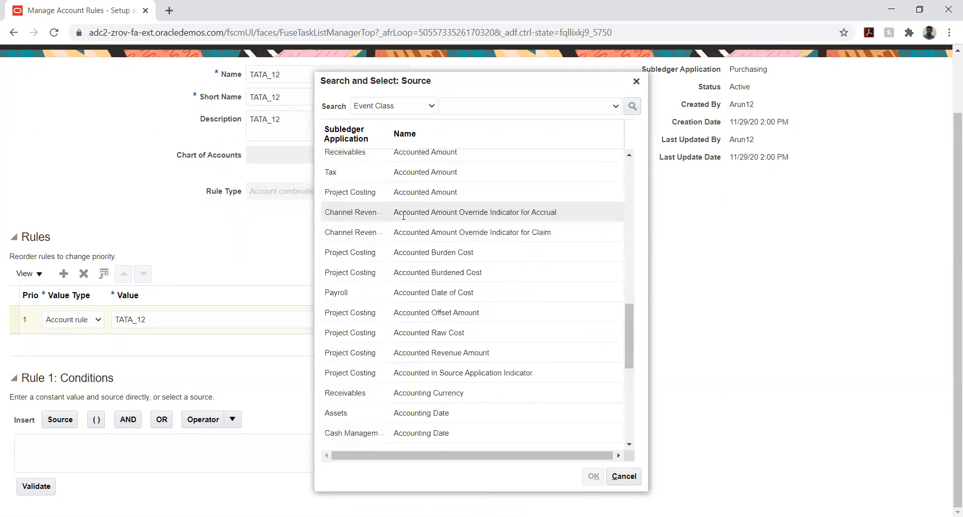
scroll(403, 215, down, 3)
scroll(402, 214, down, 3)
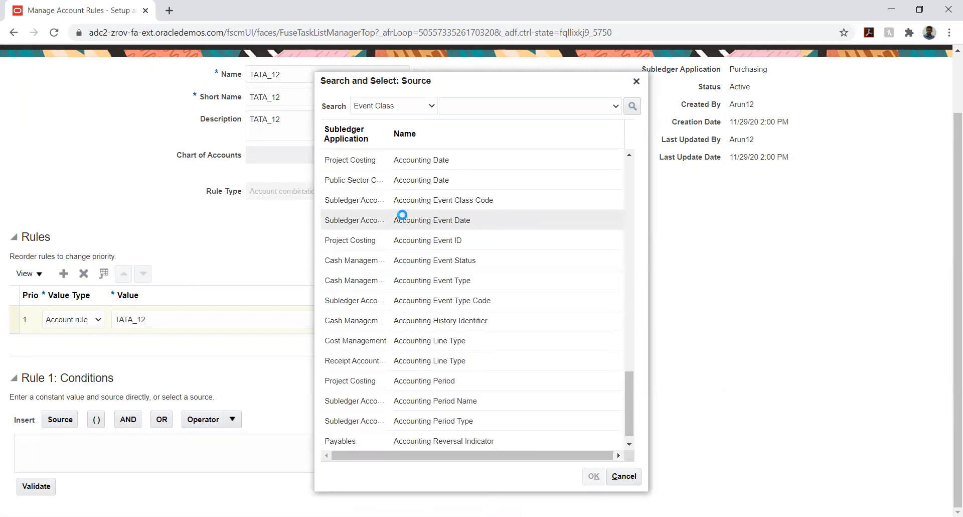
scroll(404, 219, down, 3)
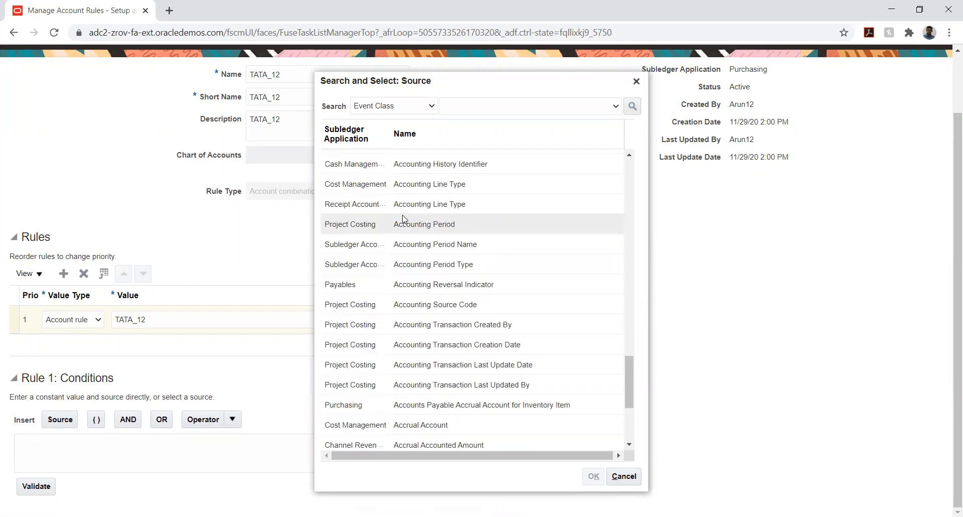
scroll(403, 219, down, 3)
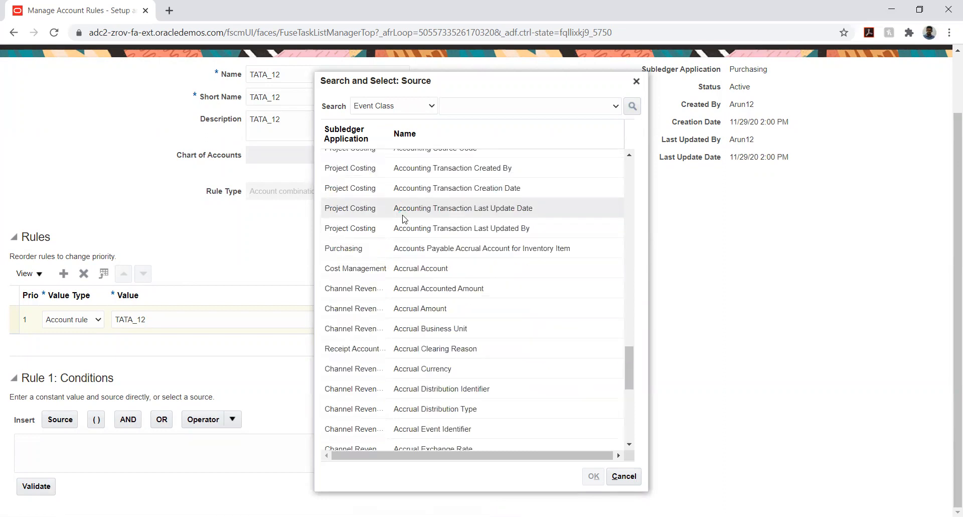
scroll(403, 219, down, 3)
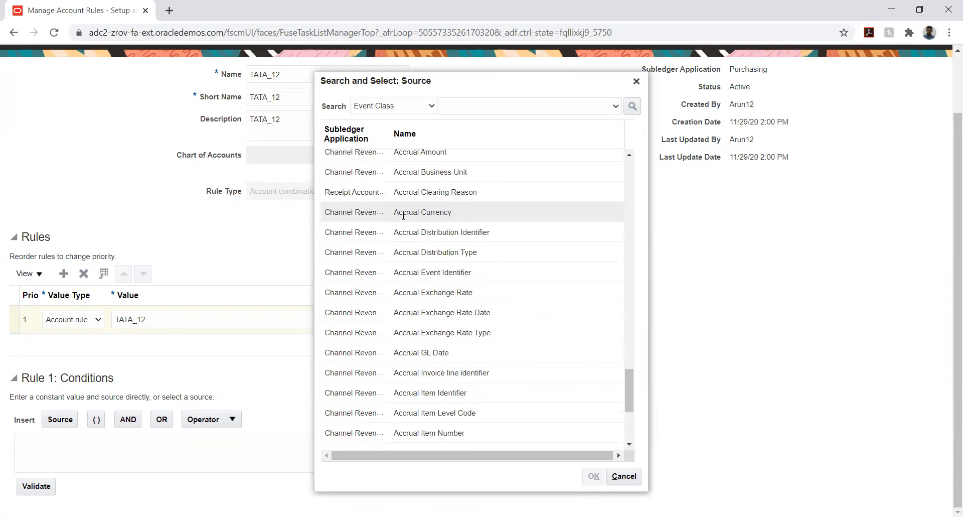
scroll(403, 216, down, 3)
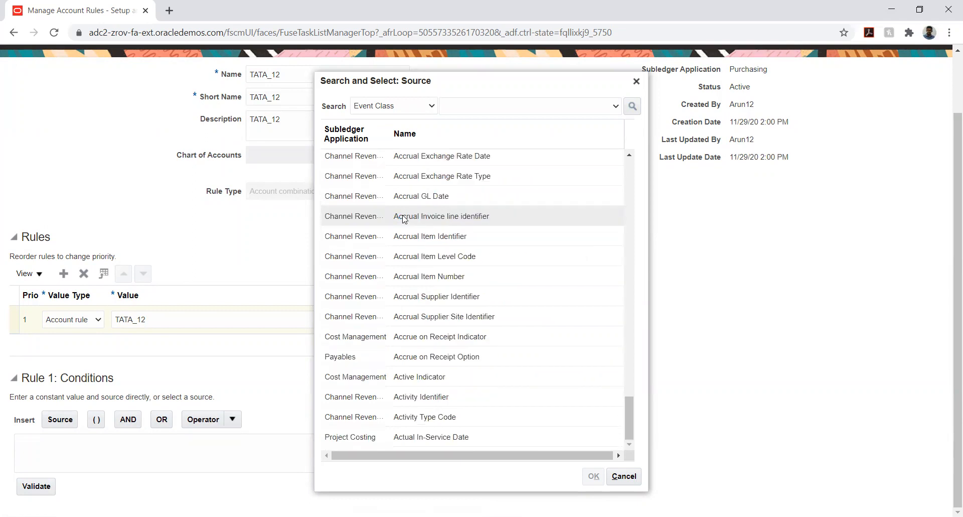
scroll(403, 217, down, 1)
scroll(403, 217, down, 5)
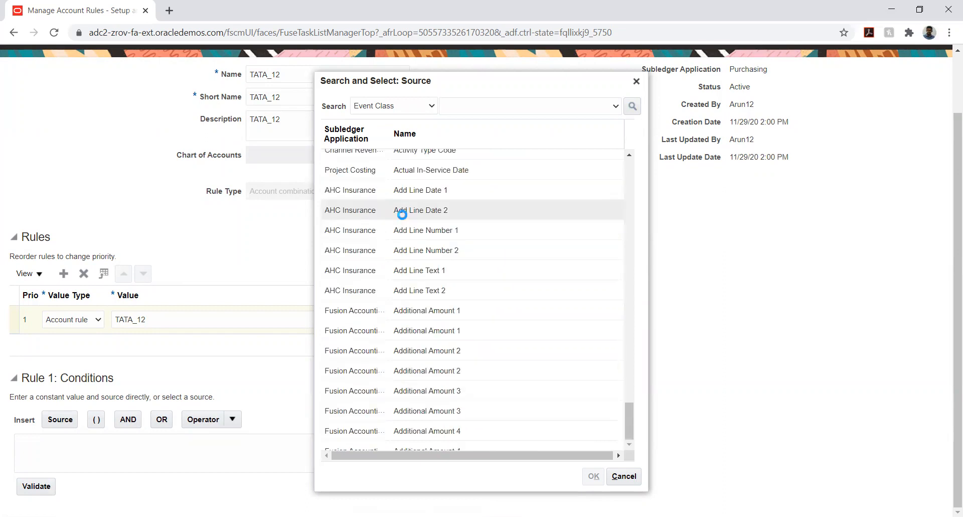
scroll(402, 216, down, 2)
scroll(402, 218, down, 5)
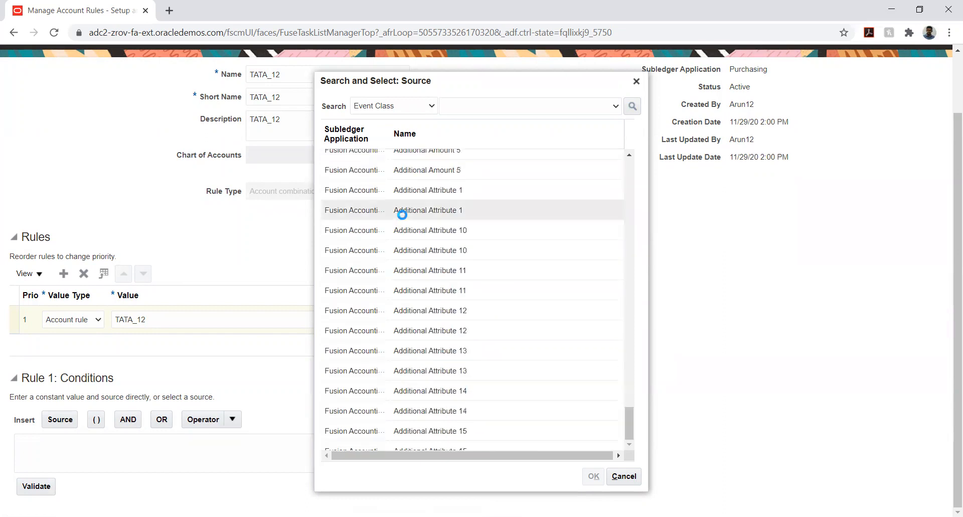
scroll(403, 215, down, 2)
scroll(402, 217, down, 5)
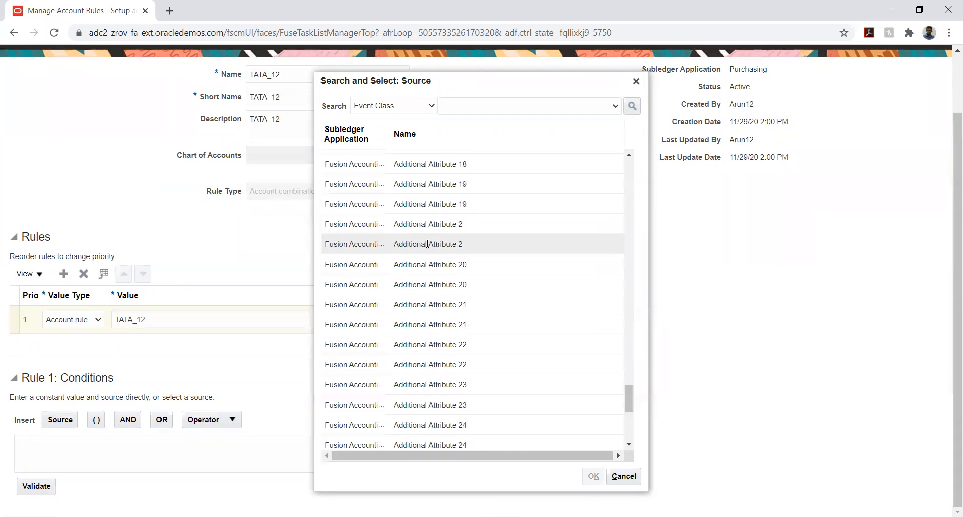
scroll(424, 241, down, 6)
scroll(502, 331, down, 8)
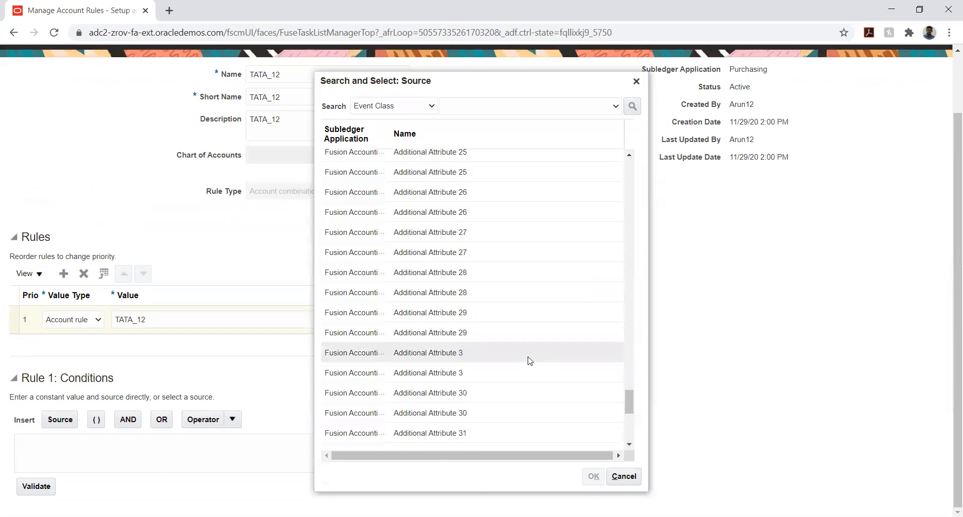
Try to search the Rule 1 condition sources by the Event Class Purchase Orders.
click(490, 111)
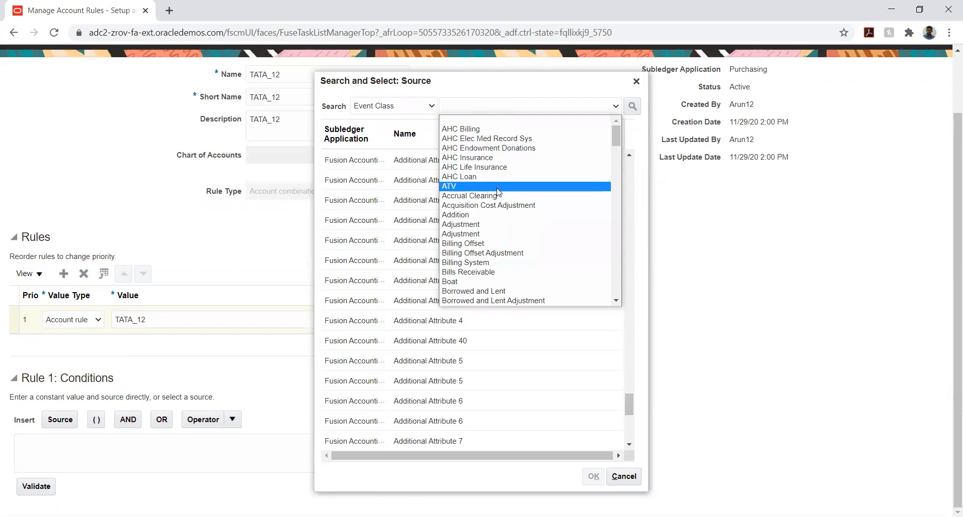
scroll(495, 187, down, 6)
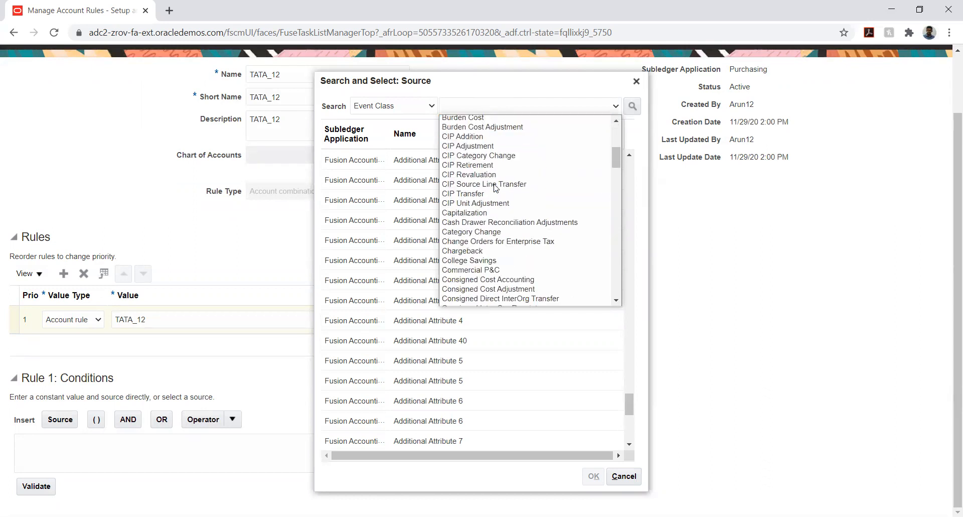
scroll(495, 187, down, 15)
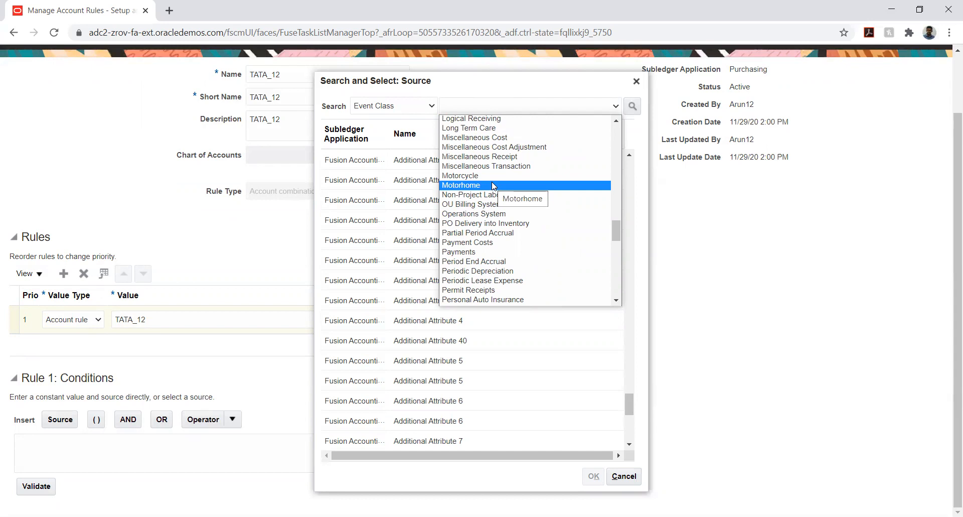
scroll(493, 186, down, 5)
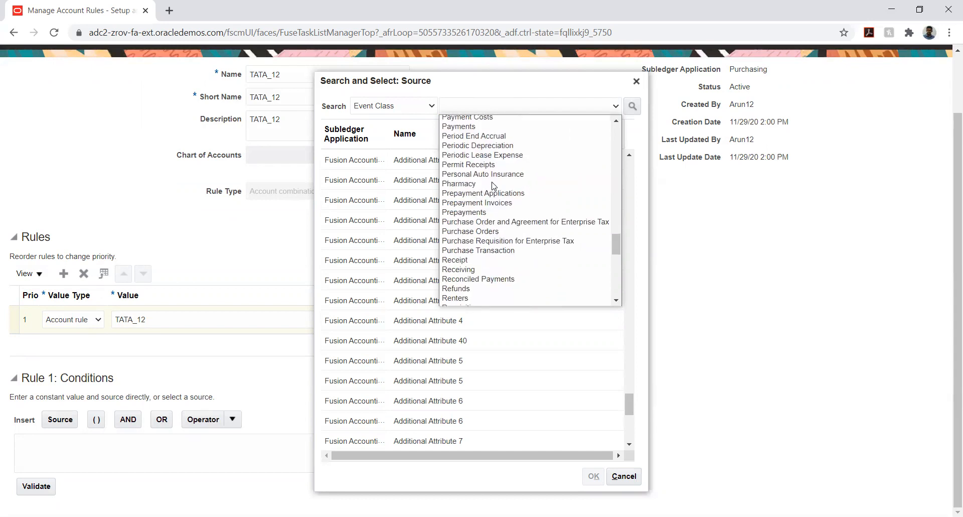
click(479, 232)
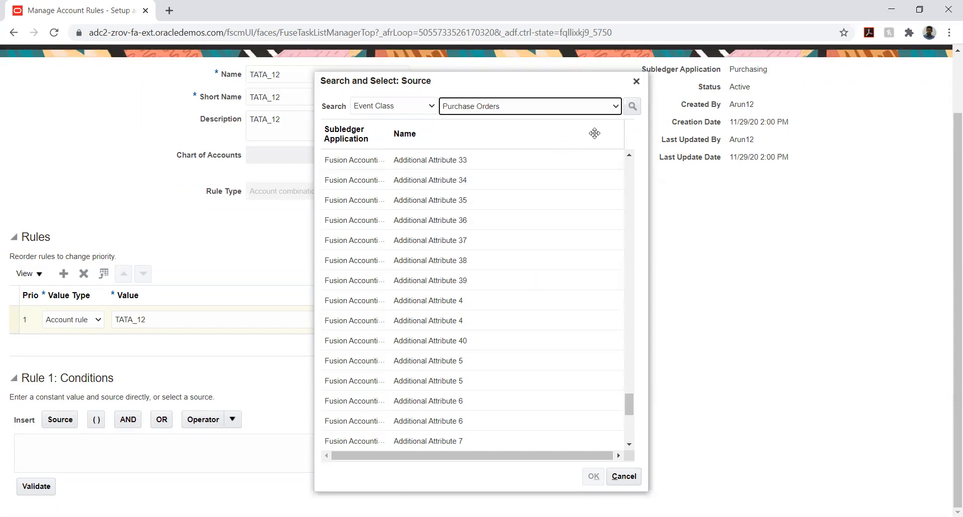
click(632, 106)
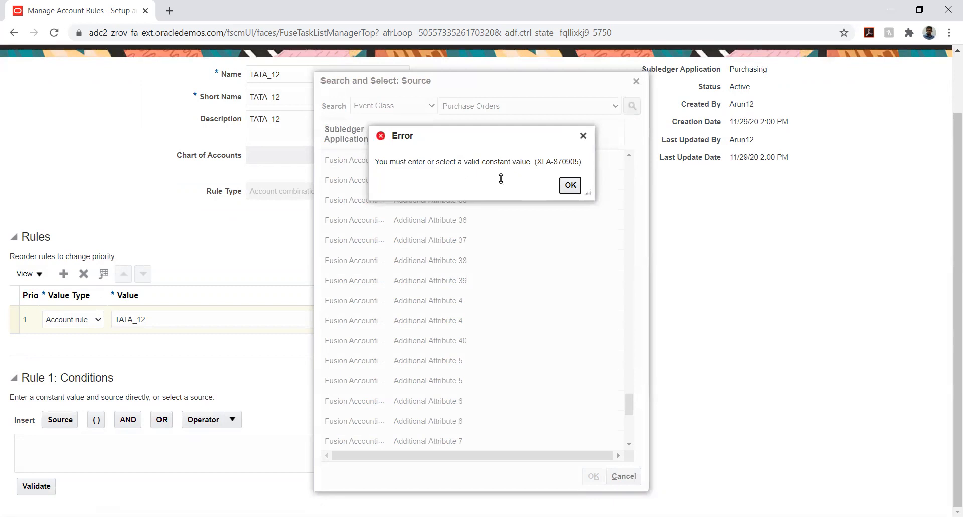
click(567, 186)
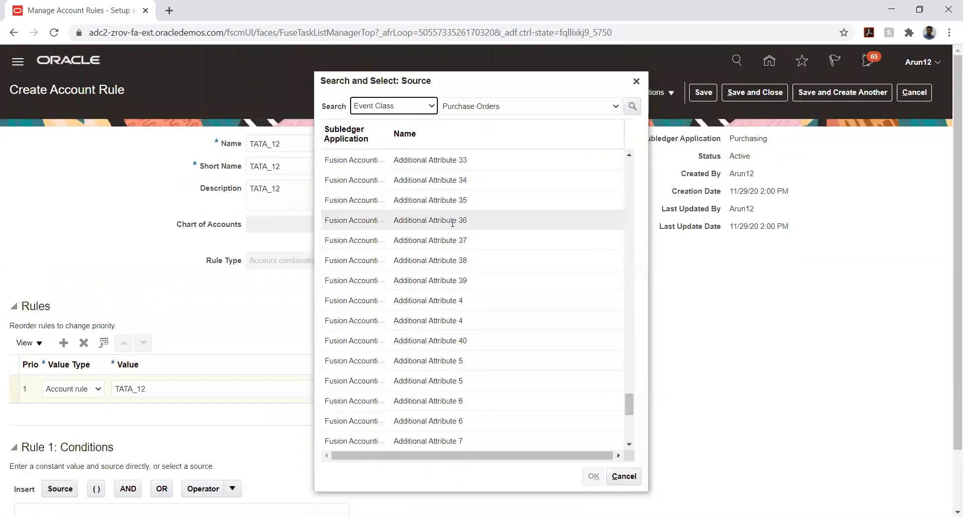
scroll(454, 219, down, 8)
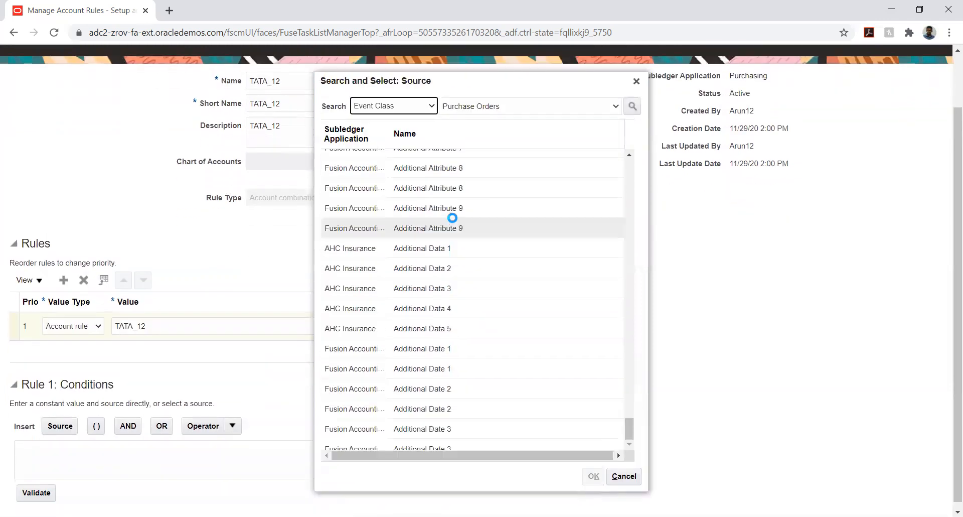
Try searching the sources by Subledger Application with no value, and return the search criterion to Event Class.
click(430, 105)
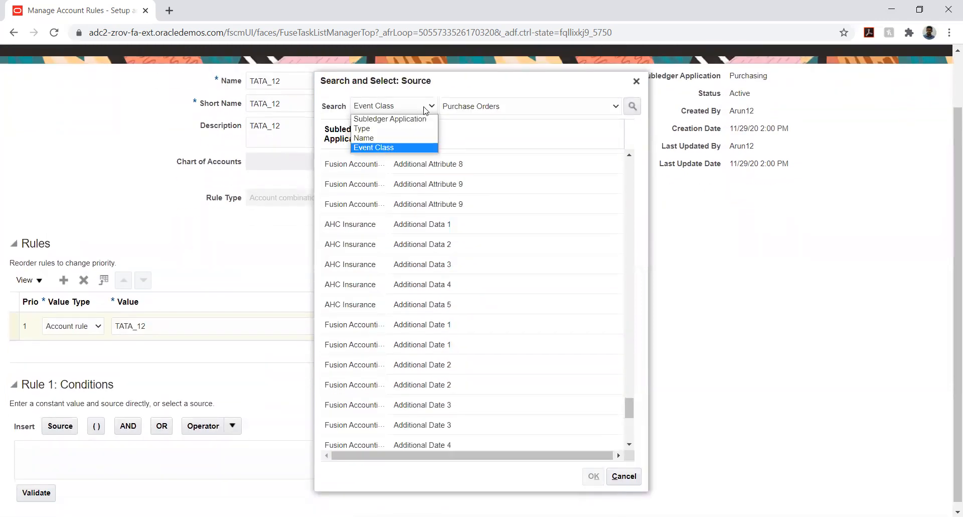
click(416, 120)
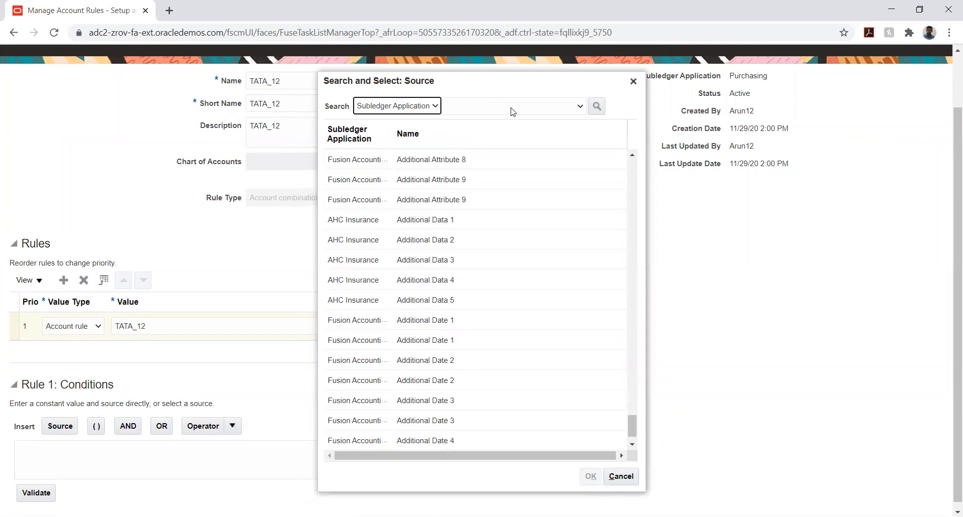
click(602, 110)
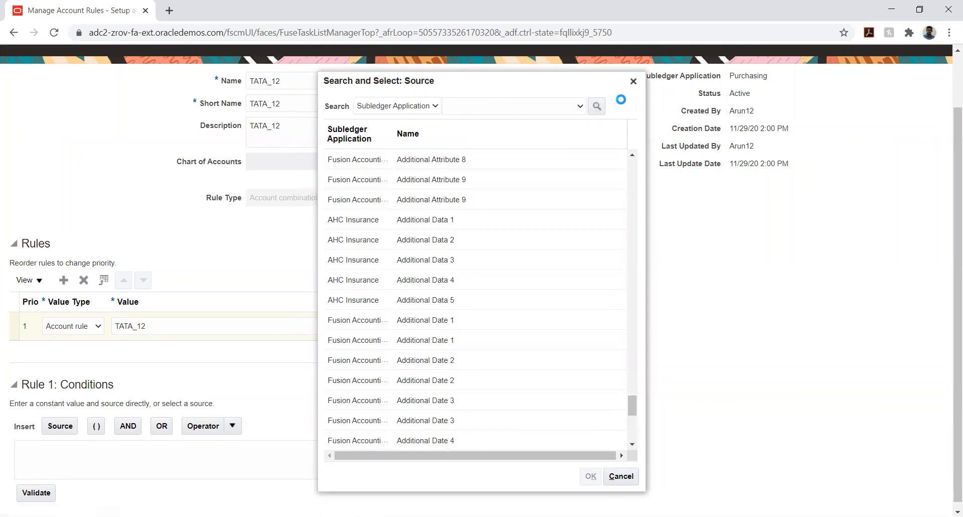
click(571, 185)
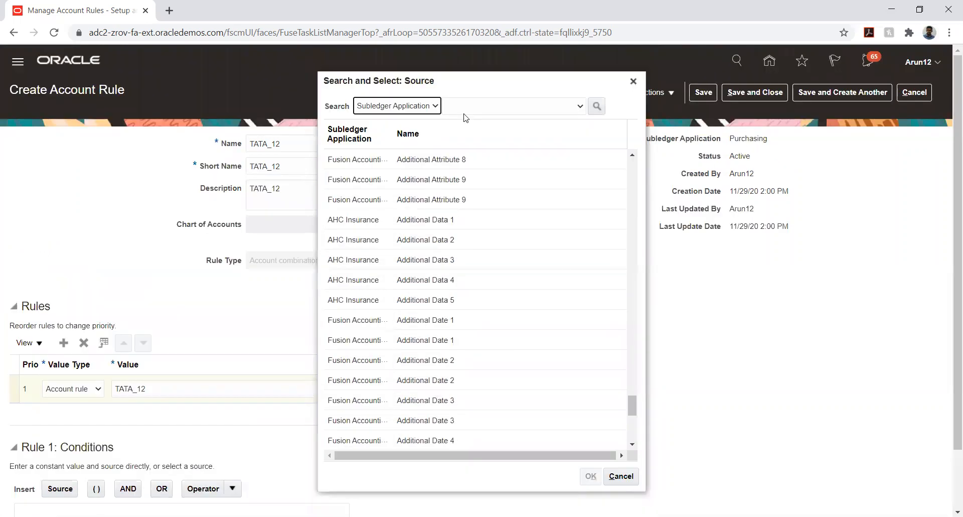
click(422, 111)
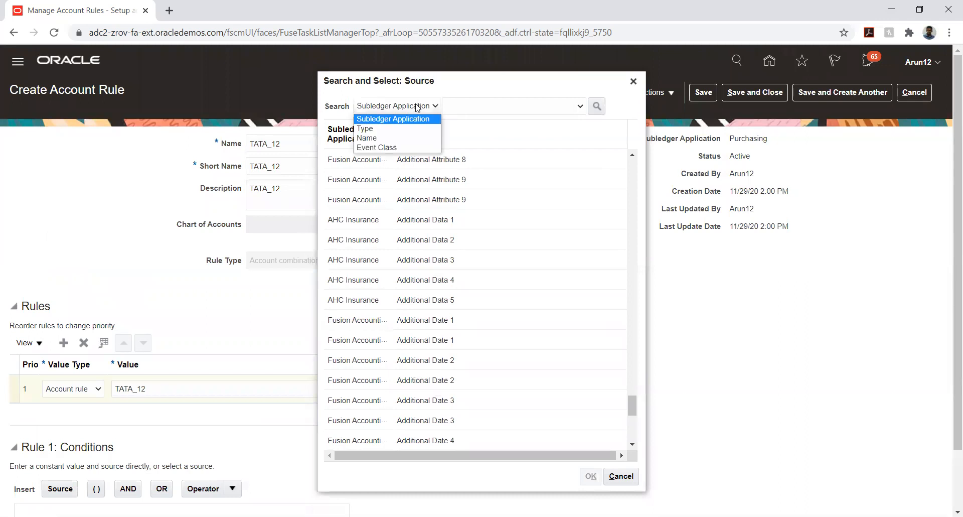
click(387, 145)
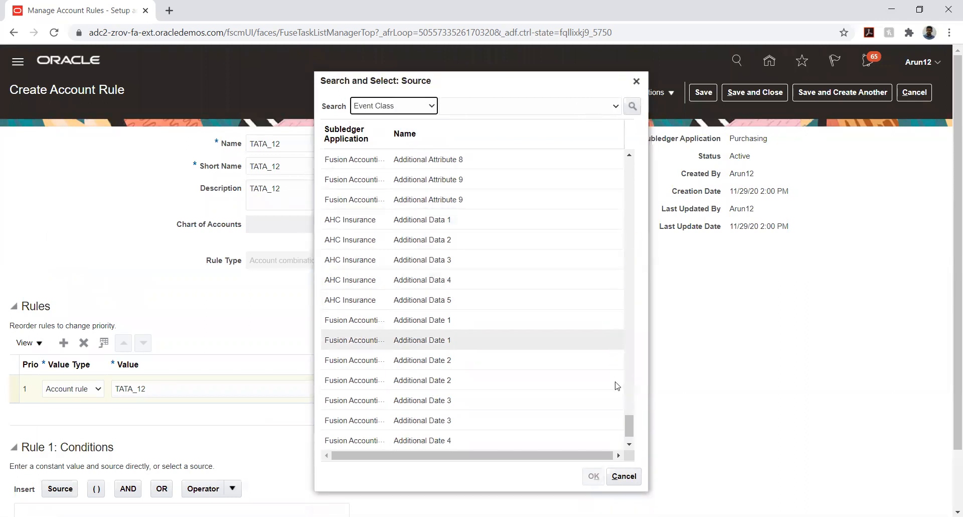
Examine the source names and subledger applications further down the list, through the Receivables entries to the Asset Category Attributes.
drag(629, 405, 628, 442)
scroll(549, 266, down, 8)
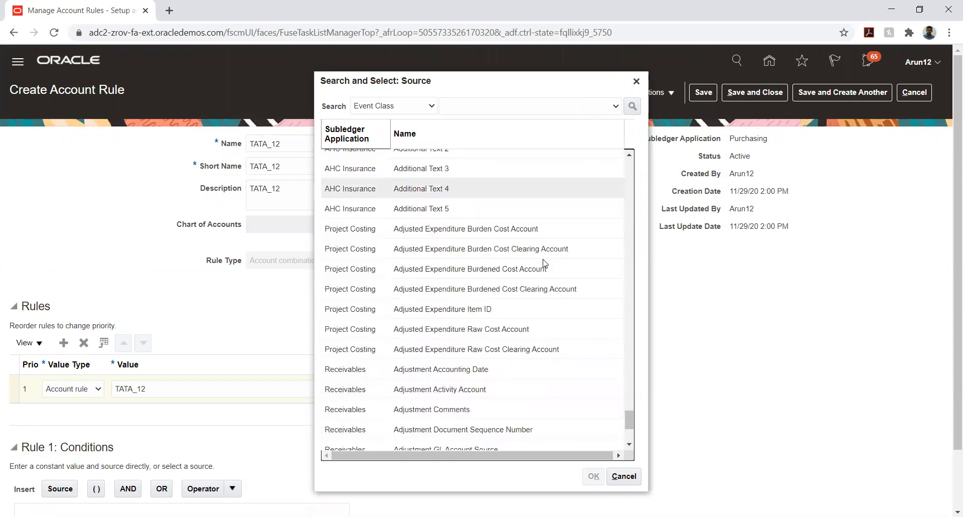
scroll(543, 262, down, 5)
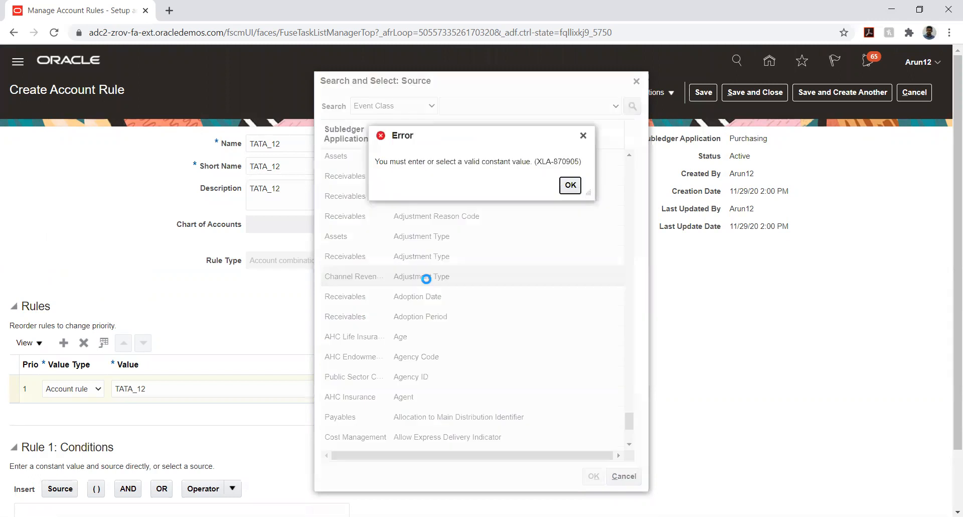
click(570, 185)
scroll(434, 253, down, 3)
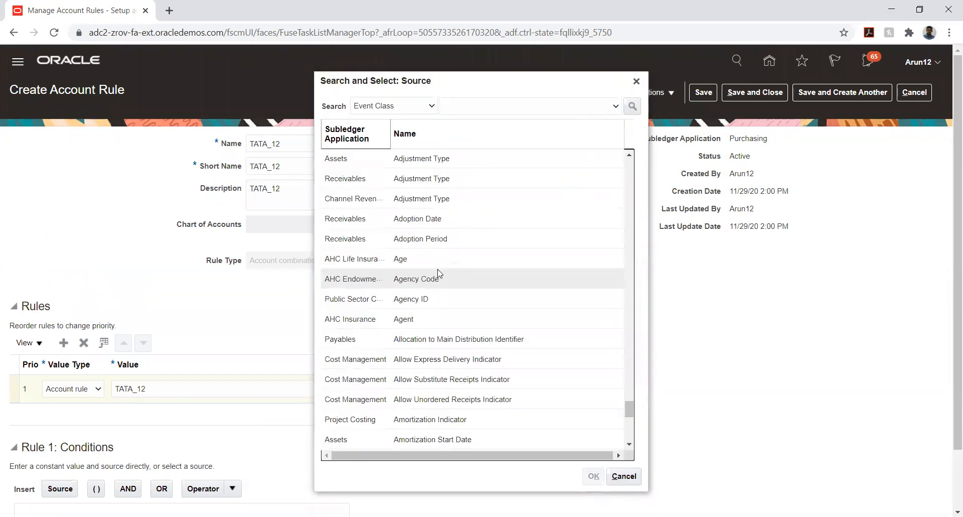
scroll(437, 272, down, 4)
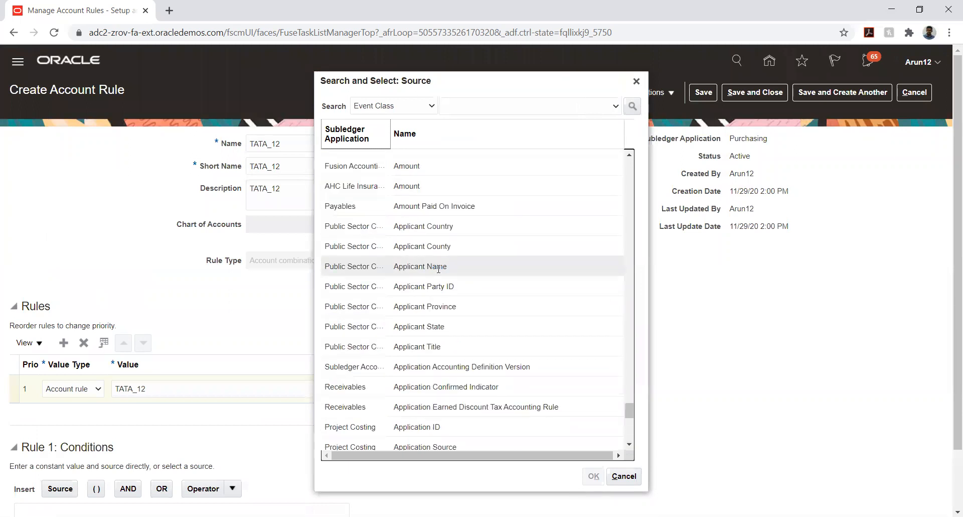
scroll(439, 269, down, 1)
scroll(438, 268, down, 5)
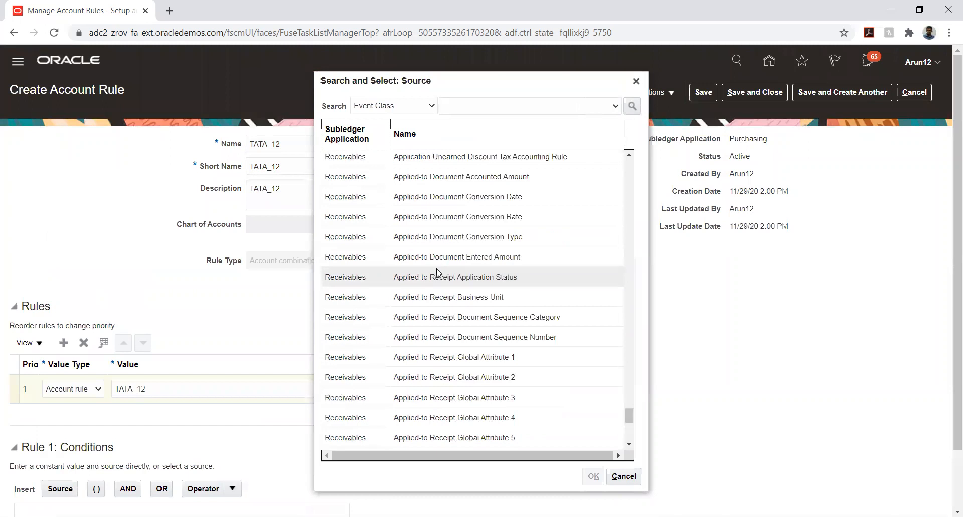
scroll(436, 268, down, 4)
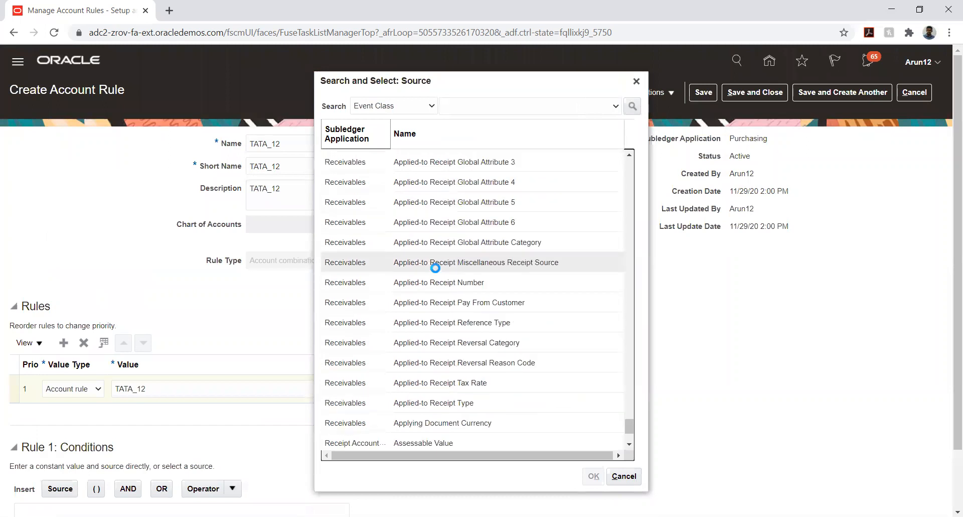
scroll(436, 268, down, 4)
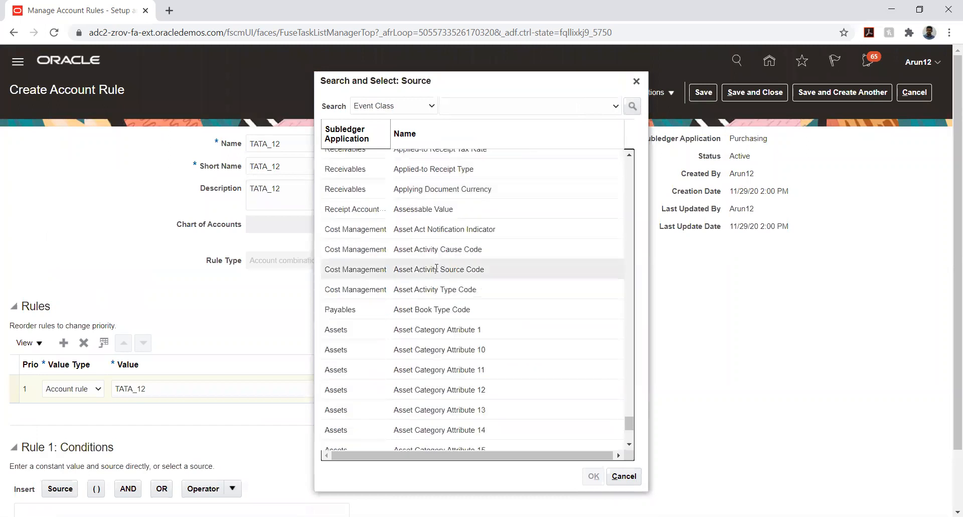
scroll(436, 269, down, 4)
scroll(435, 267, down, 4)
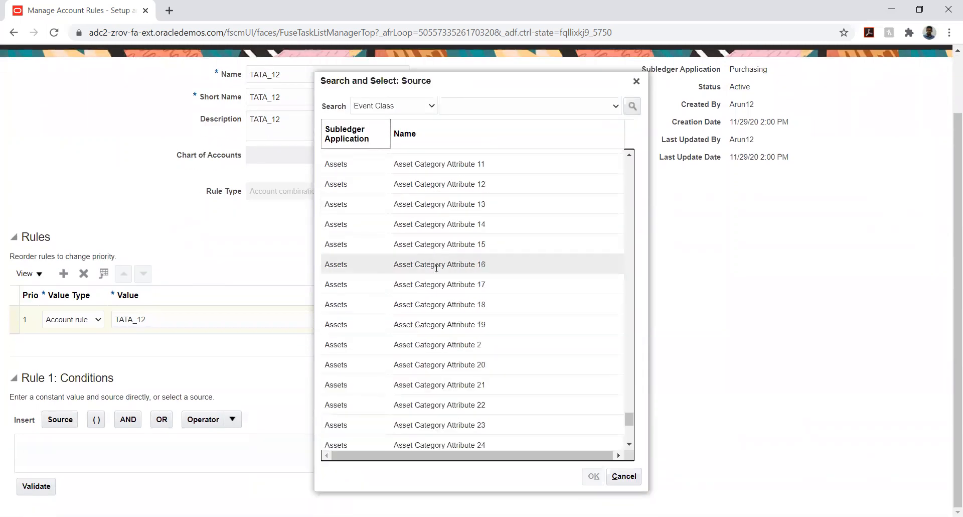
Examine the source list from the Asset Category Attributes back to the Accounting entries for a Purchasing source.
scroll(436, 266, up, 10)
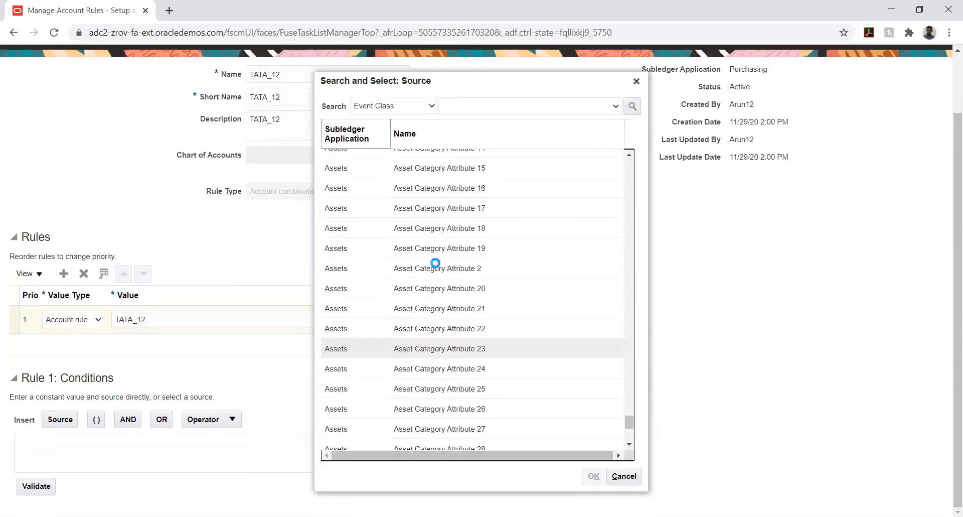
scroll(437, 267, up, 6)
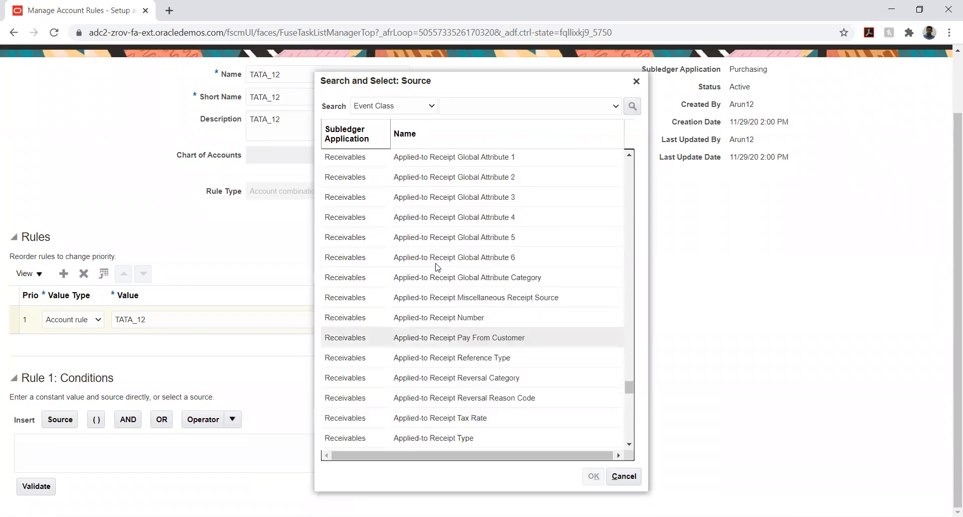
scroll(435, 267, up, 7)
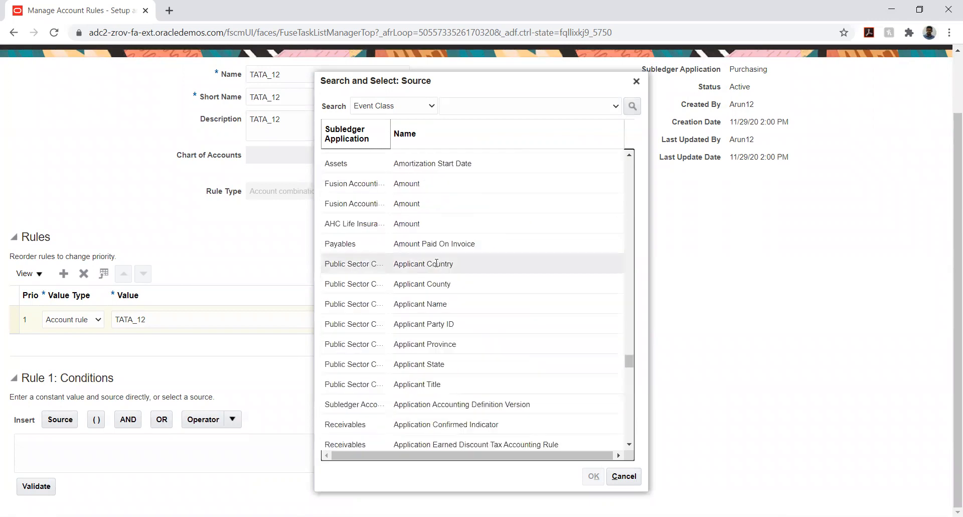
scroll(435, 266, up, 8)
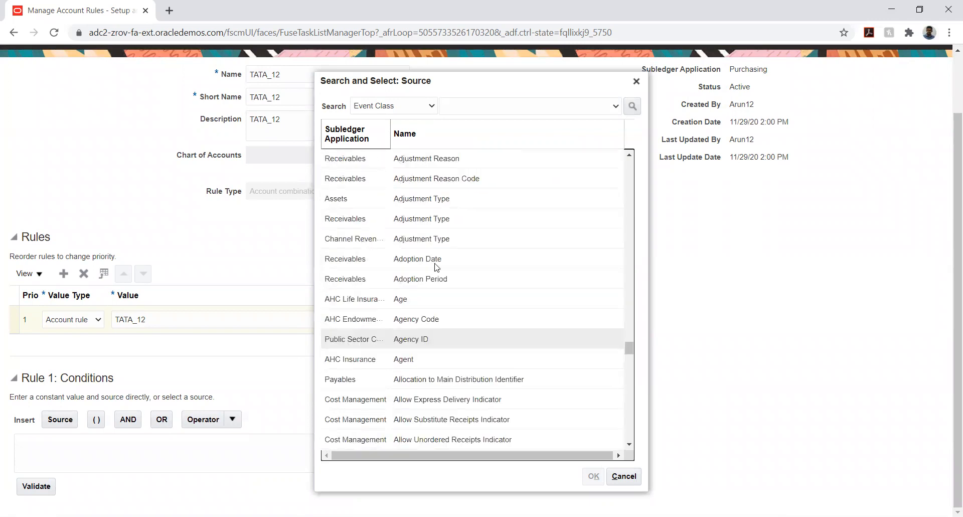
scroll(436, 267, up, 7)
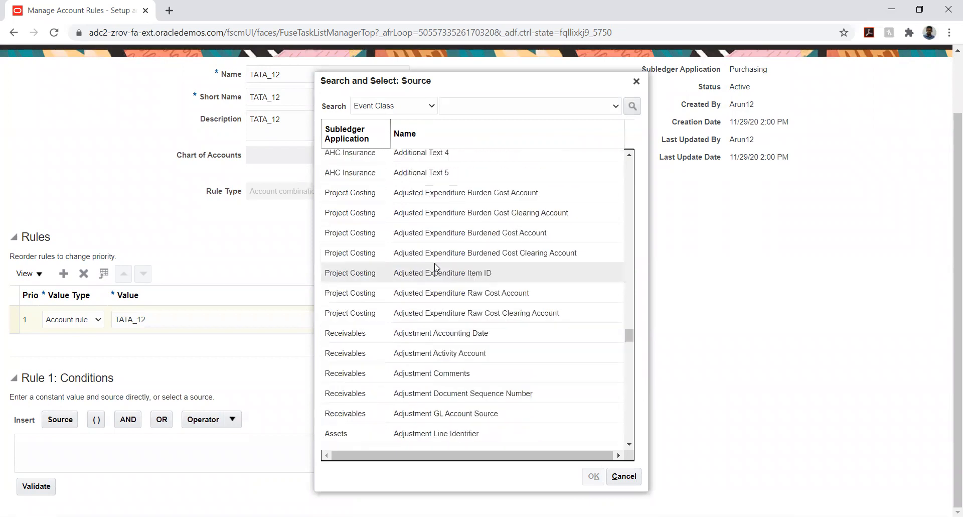
scroll(435, 266, up, 8)
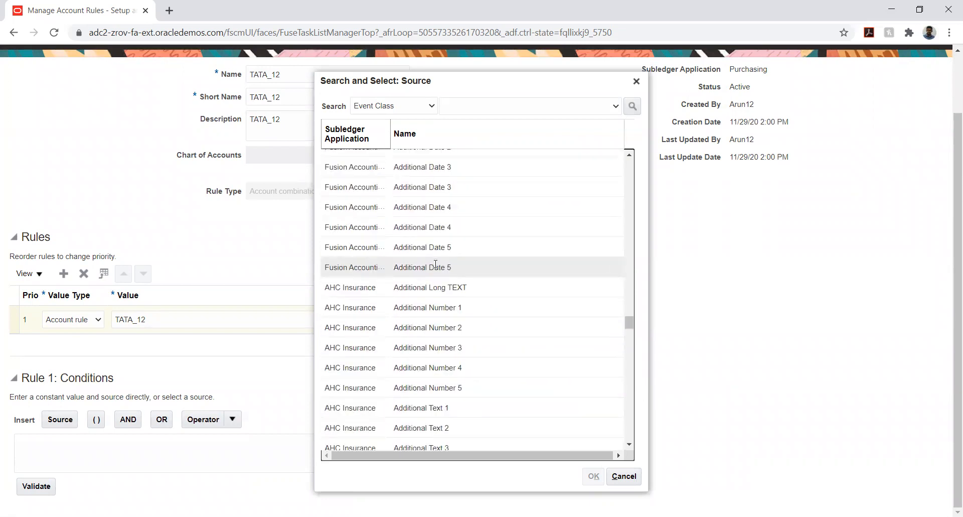
scroll(435, 264, up, 2)
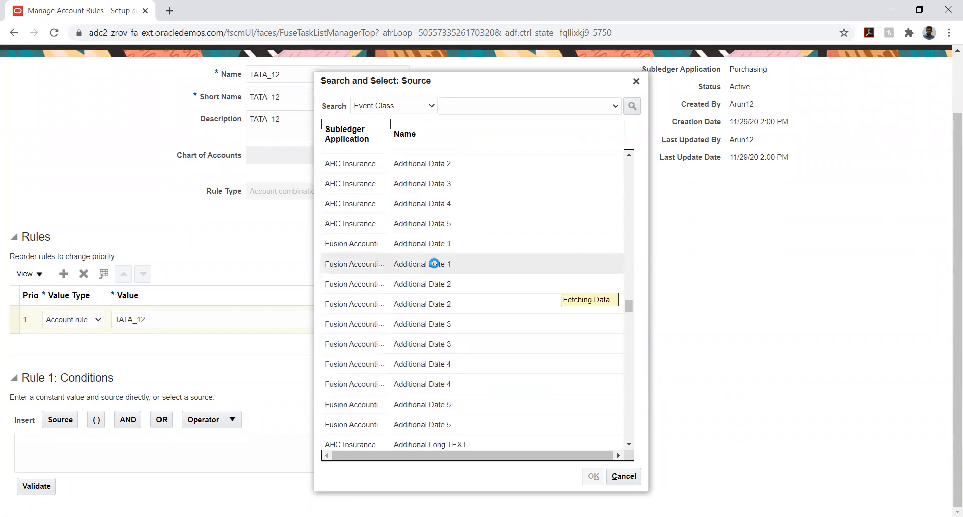
scroll(436, 265, up, 8)
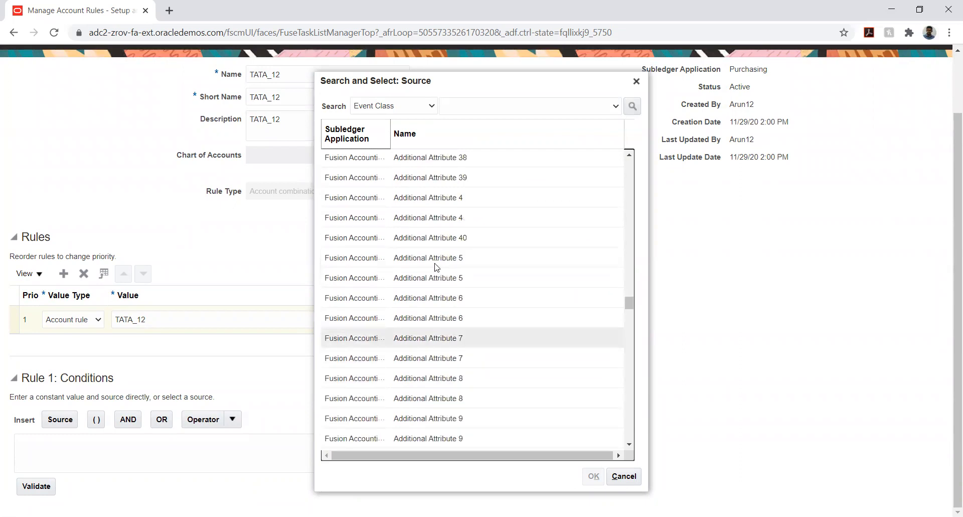
scroll(436, 266, up, 3)
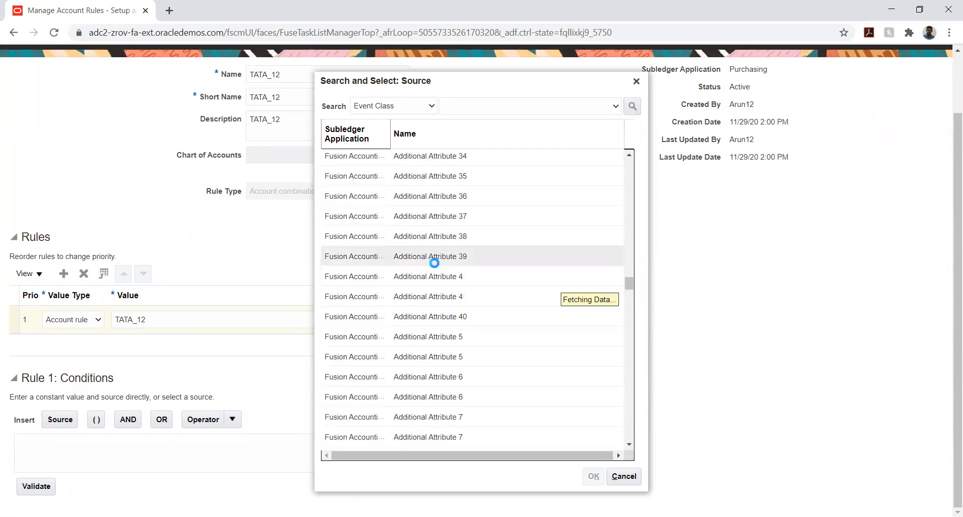
scroll(436, 263, up, 2)
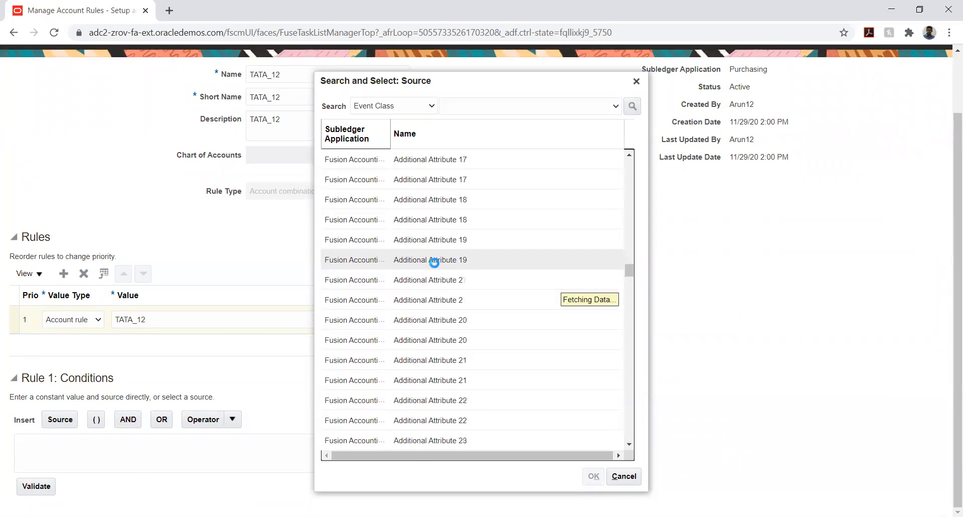
scroll(434, 263, up, 2)
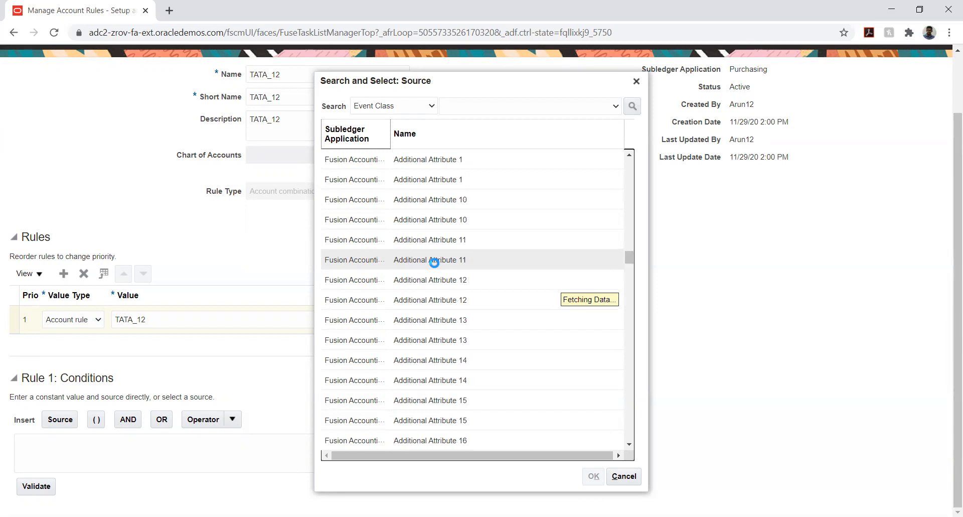
scroll(435, 263, up, 1)
scroll(435, 266, up, 2)
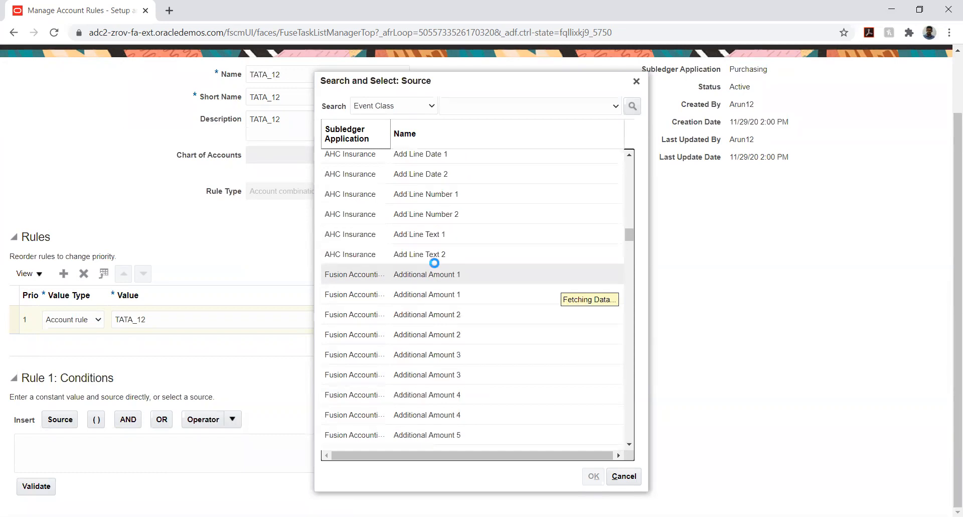
scroll(433, 266, up, 1)
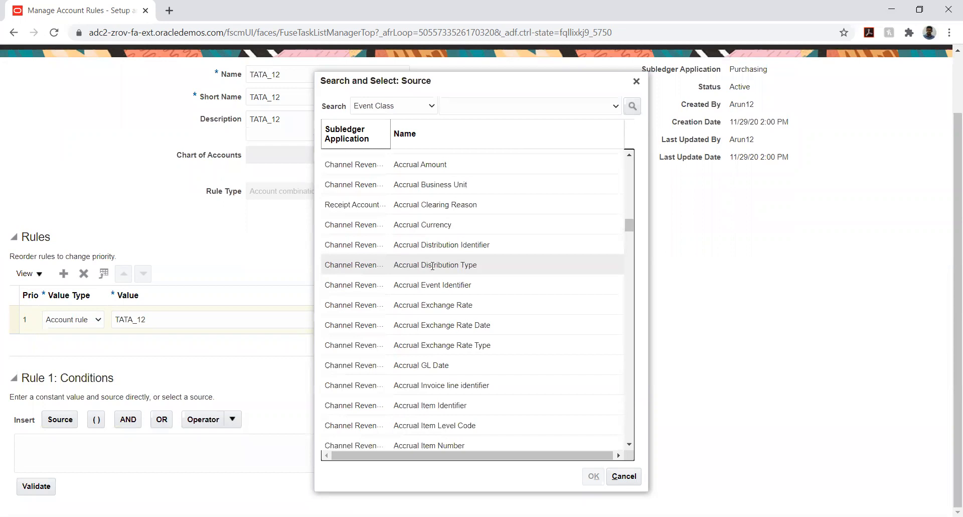
scroll(433, 265, up, 2)
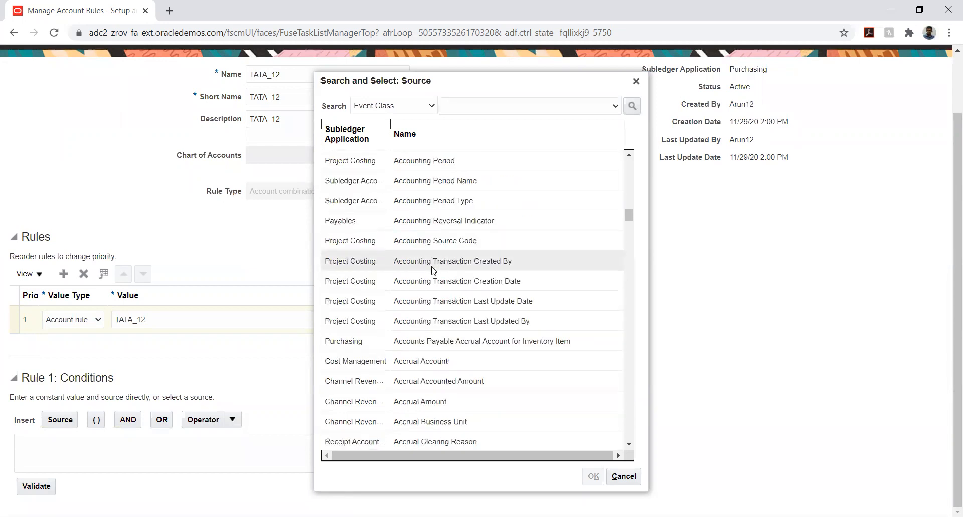
Try to select the Purchasing source Accounts Payable Accrual Account for Inventory Item, and the Cost Management source Accrual Account, for Rule 1.
double_click(381, 346)
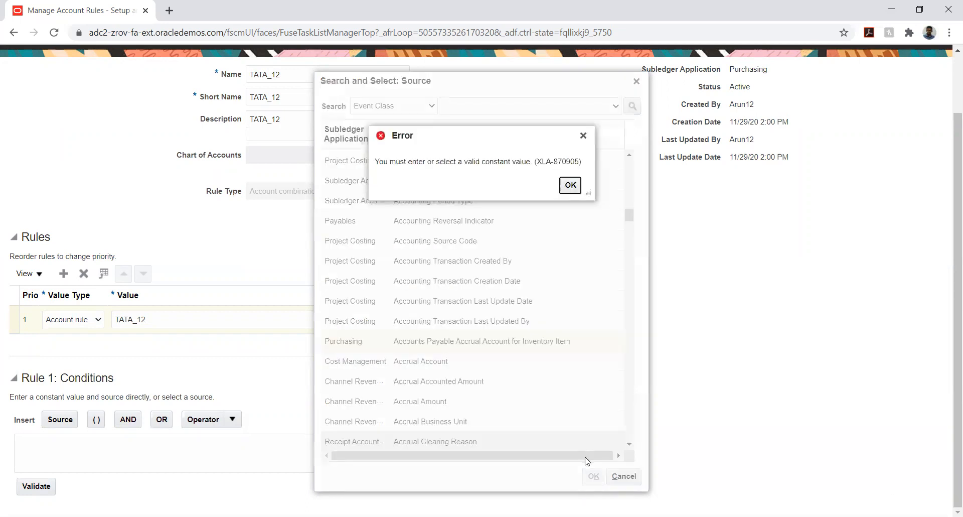
key(Return)
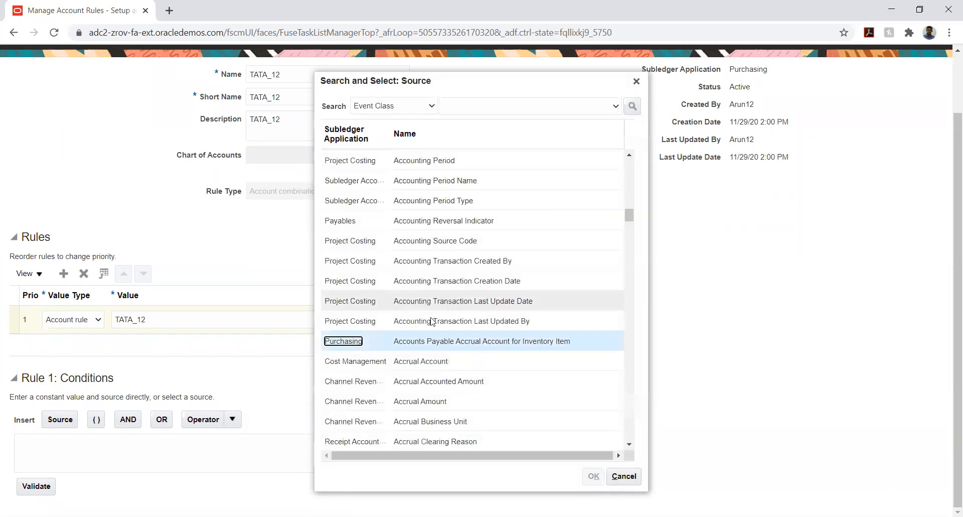
click(388, 347)
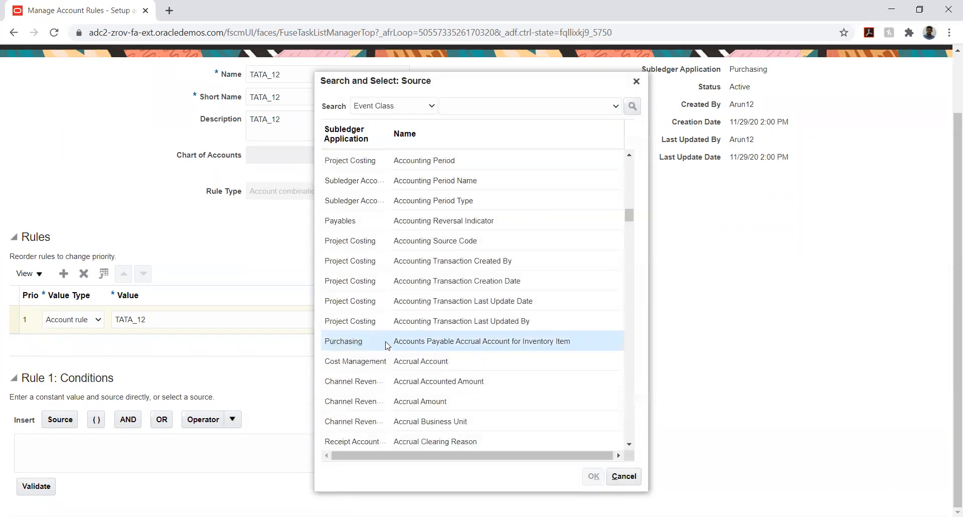
click(570, 480)
click(479, 340)
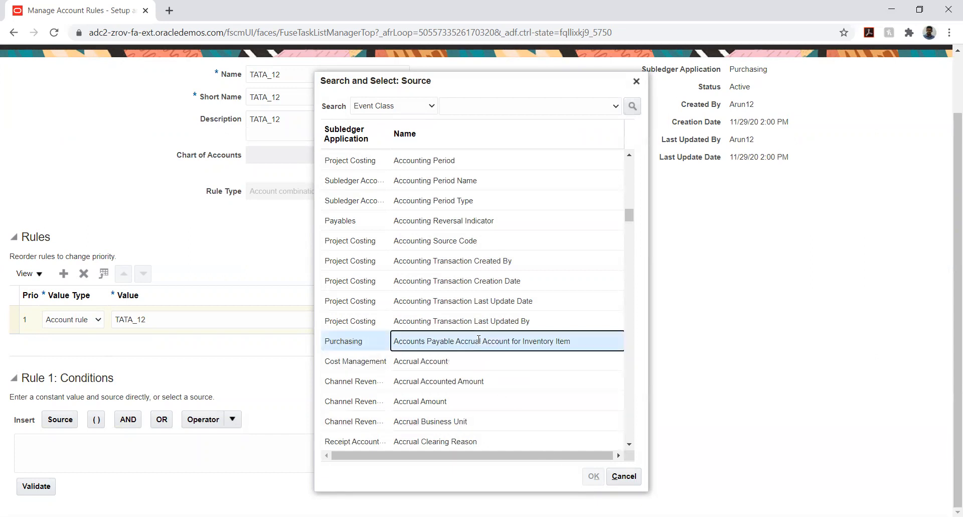
double_click(465, 359)
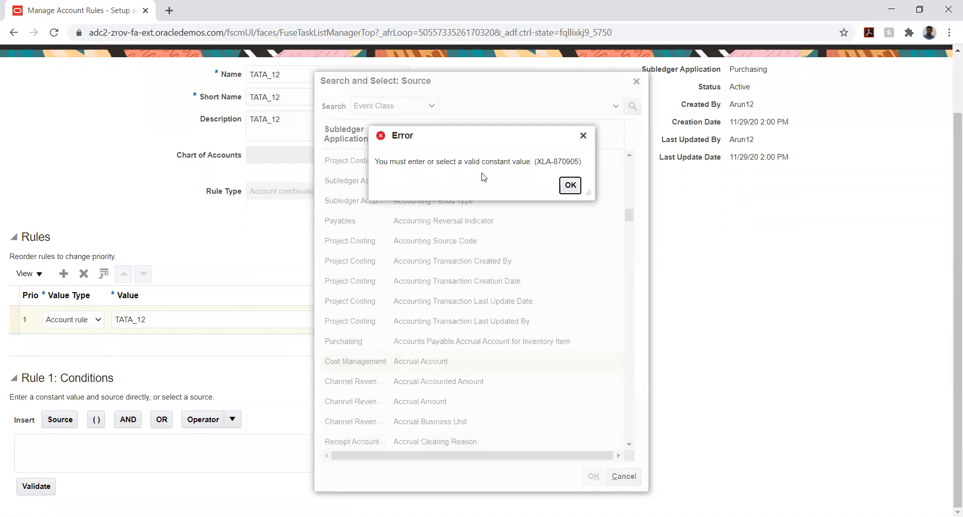
click(570, 187)
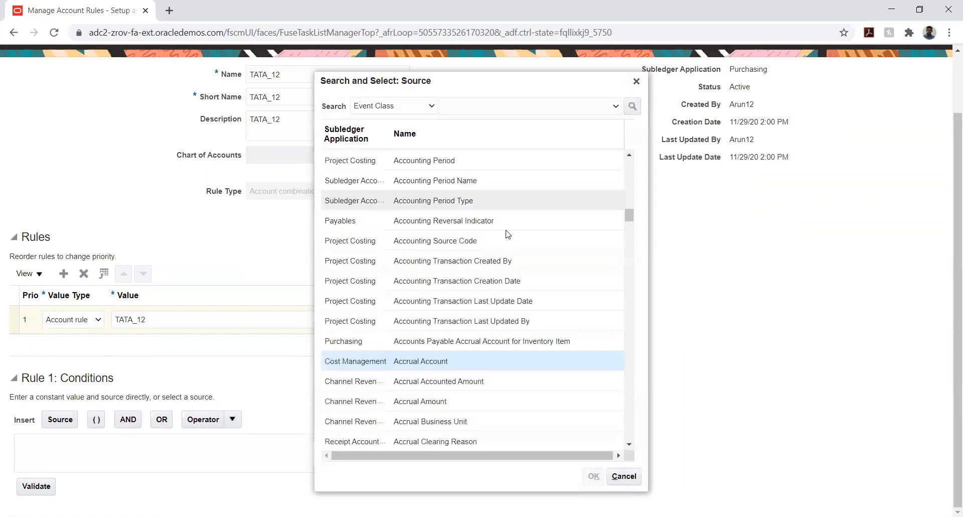
click(404, 340)
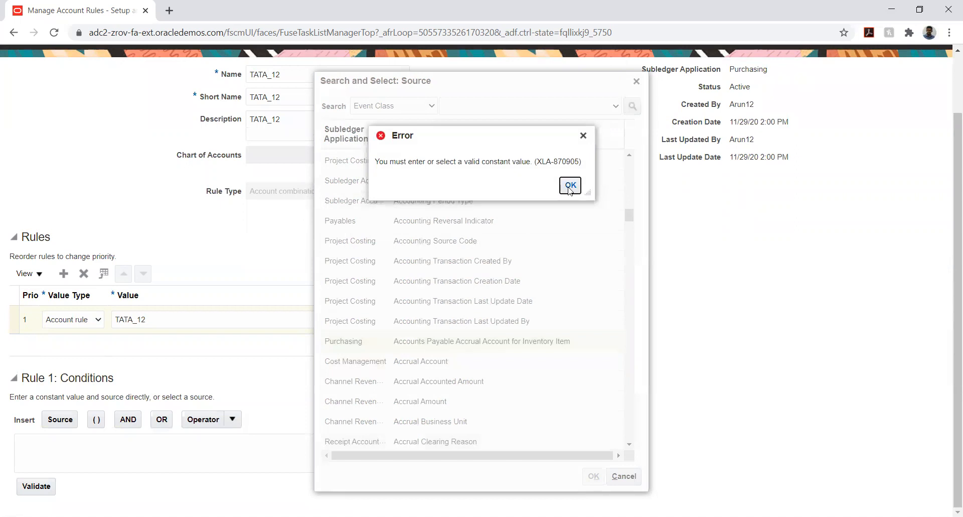
click(570, 186)
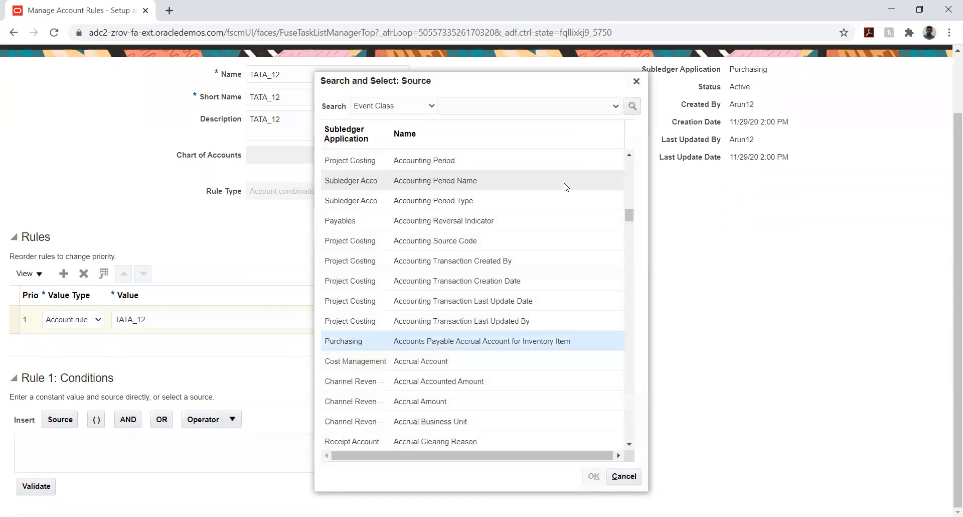
Close the source search and discard the new TATA_12 account rule without saving.
click(636, 81)
drag(949, 269, 949, 173)
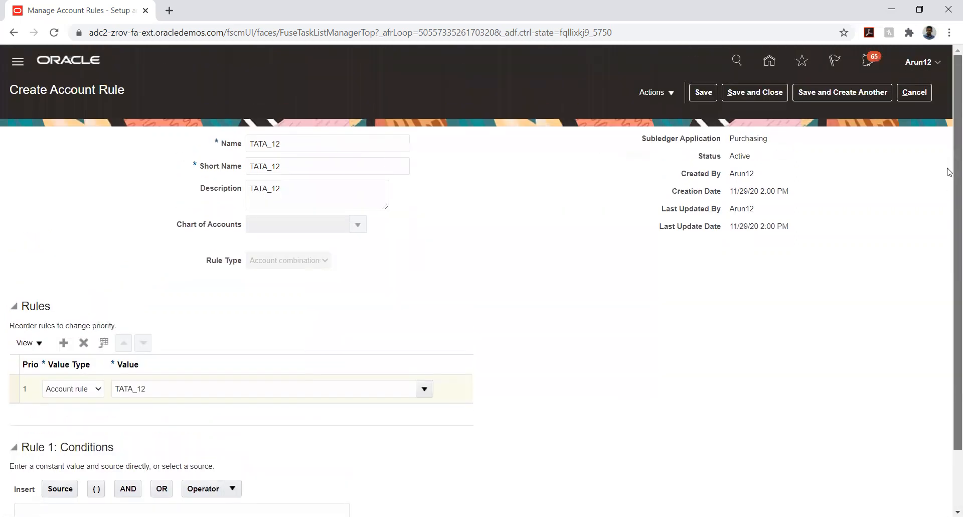
click(913, 91)
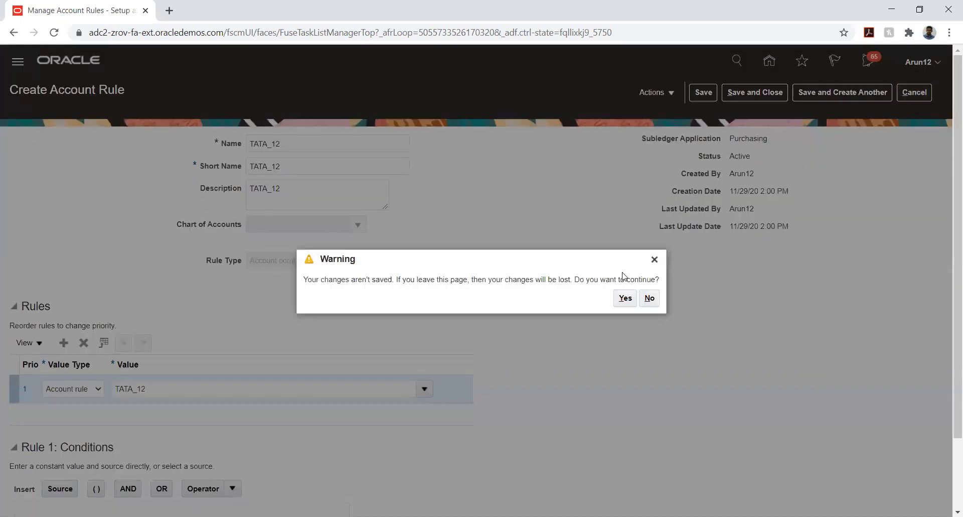
click(625, 298)
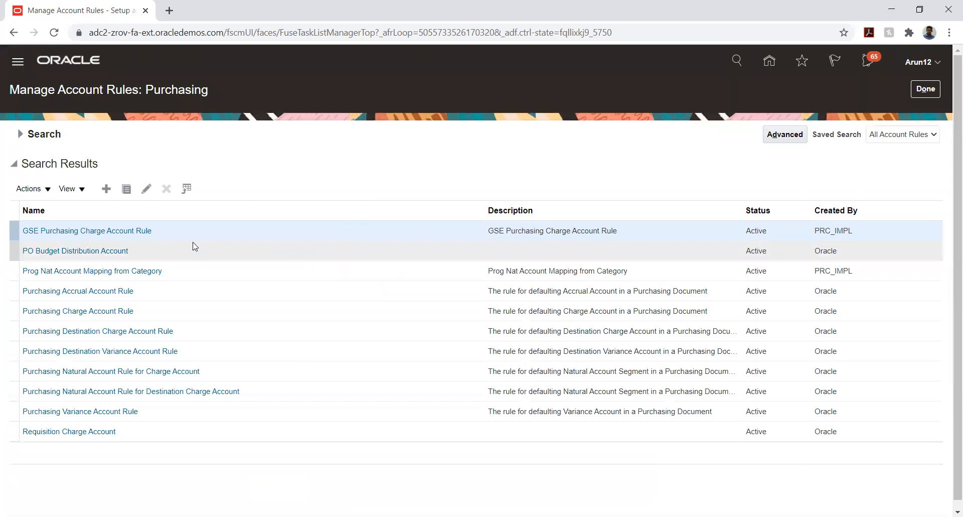
Review the rules and Rule 1 conditions of the GSE Purchasing Charge Account Rule, and leave it without saving.
click(120, 235)
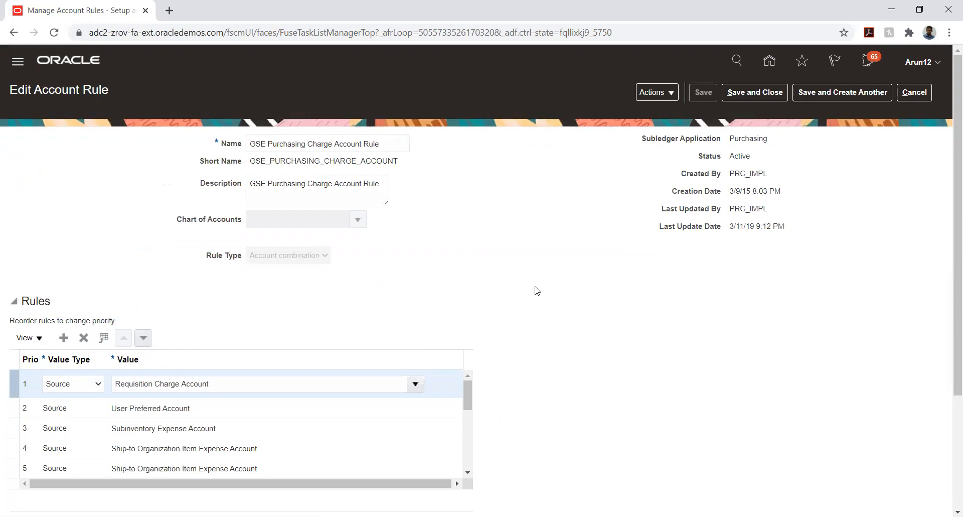
scroll(537, 290, down, 3)
scroll(566, 302, down, 1)
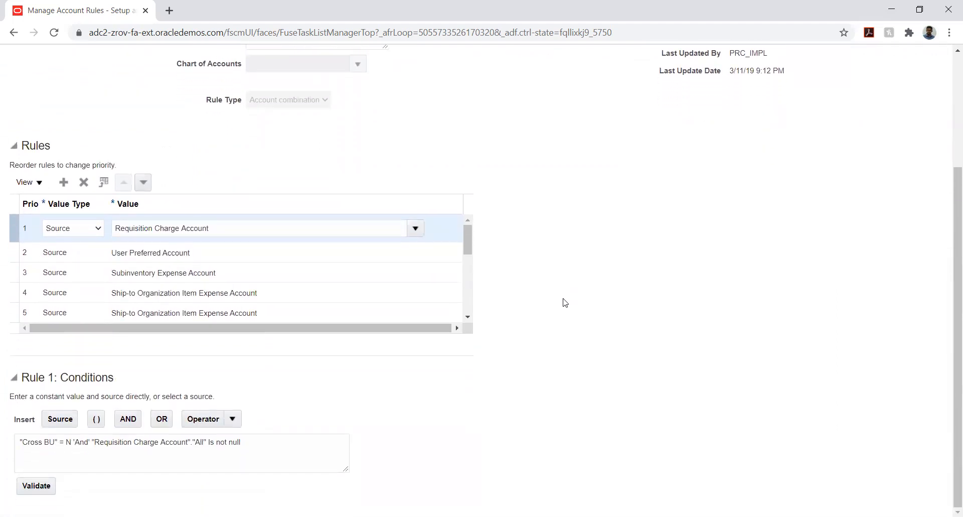
scroll(564, 303, up, 4)
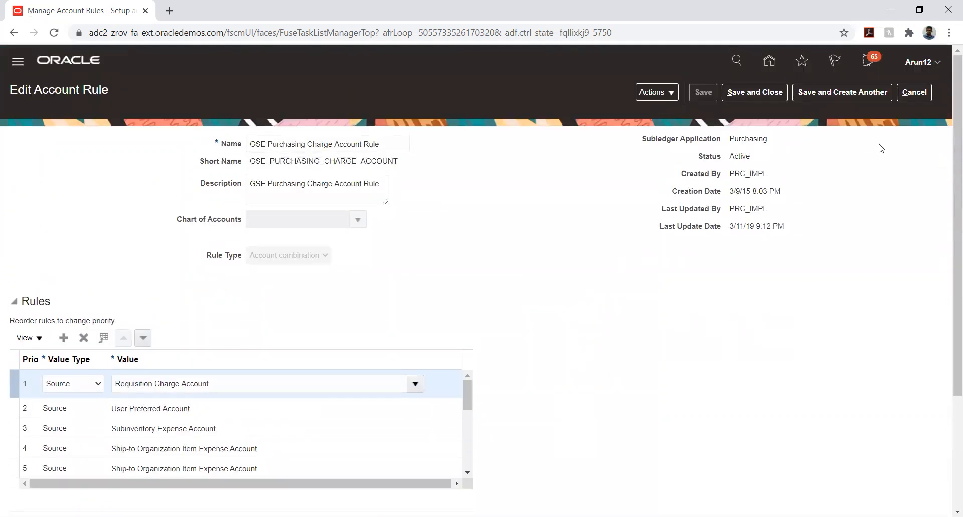
click(911, 93)
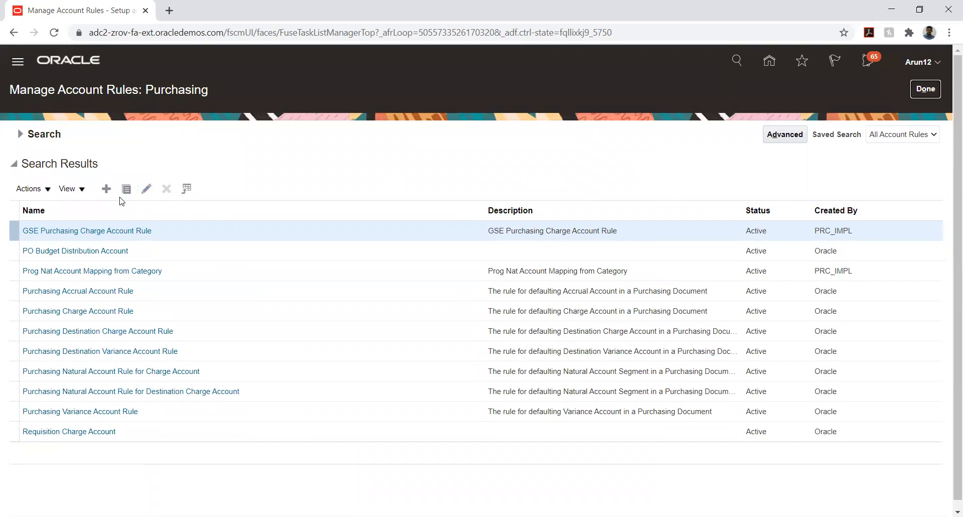
Start a new Purchasing account rule with the name YUH and the short name YUH.
click(106, 189)
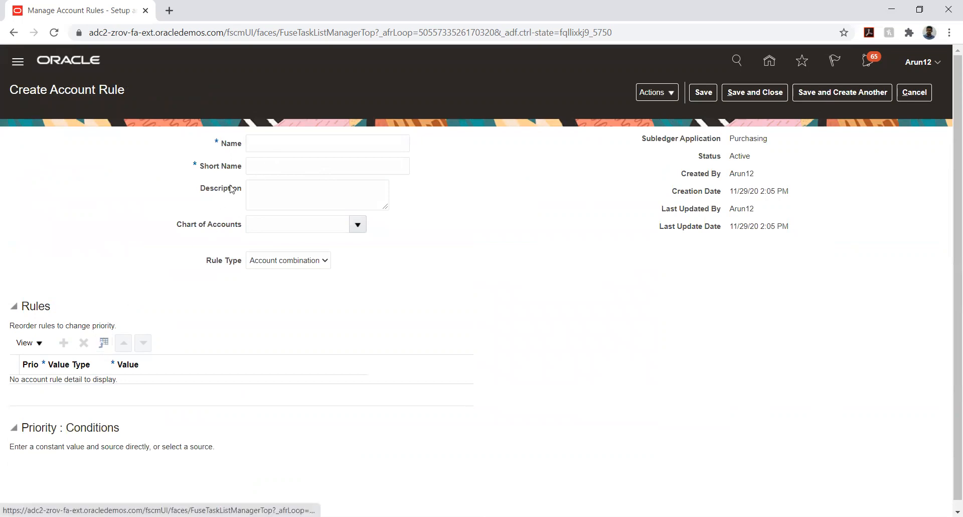
click(272, 147)
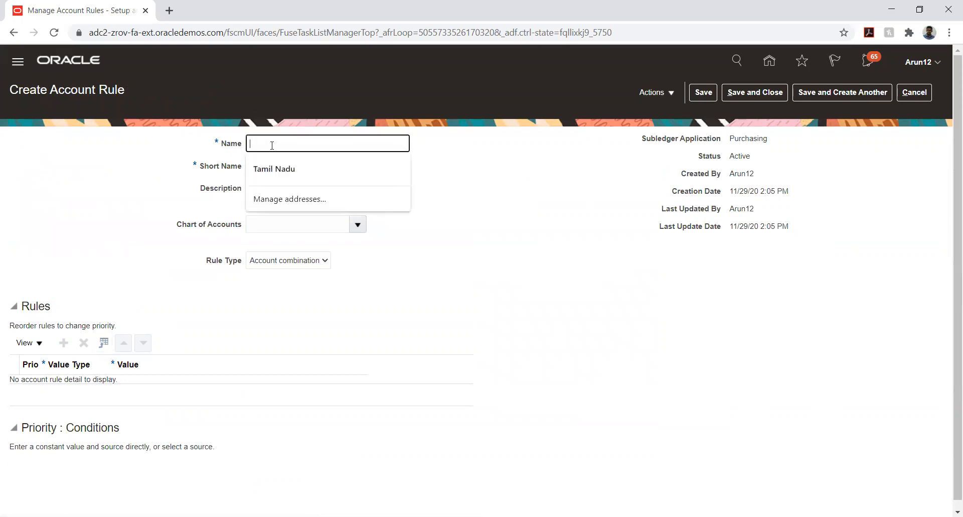
text(YUH)
key(Tab)
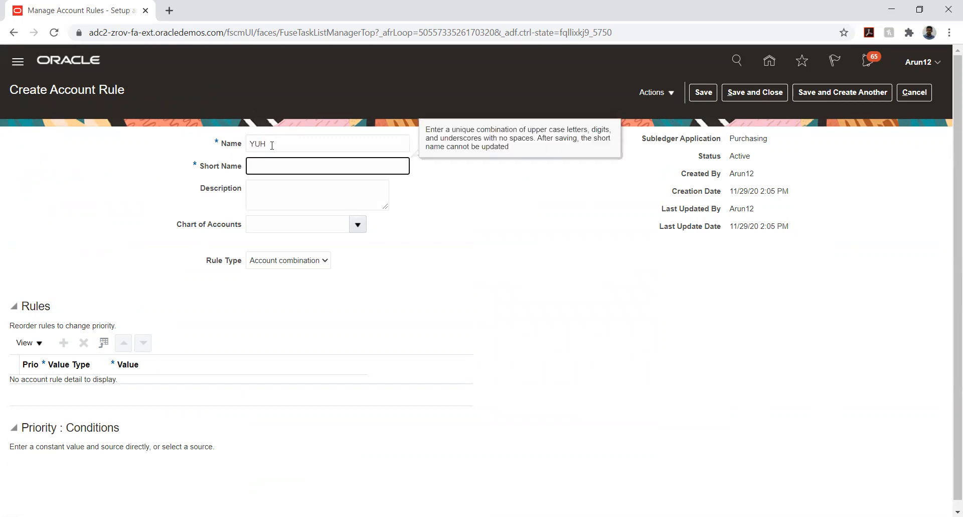
key(Tab)
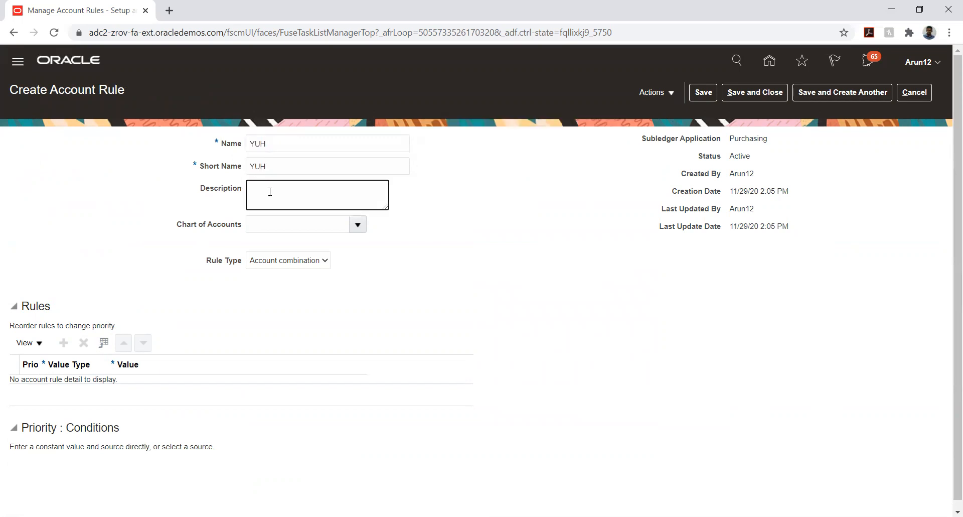
Add Rule 1 to the YUH account rule with value type Mapping set and value TATA_SOURCE.
click(64, 342)
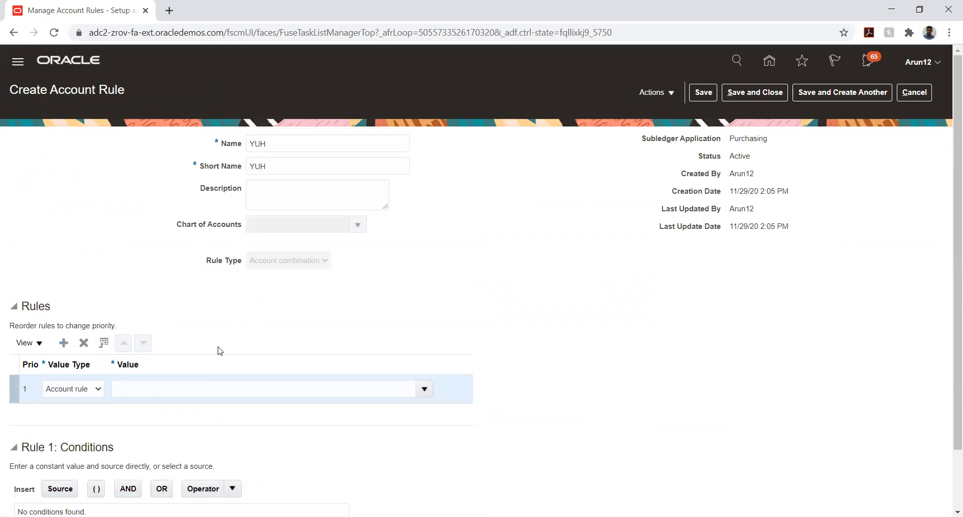
click(204, 387)
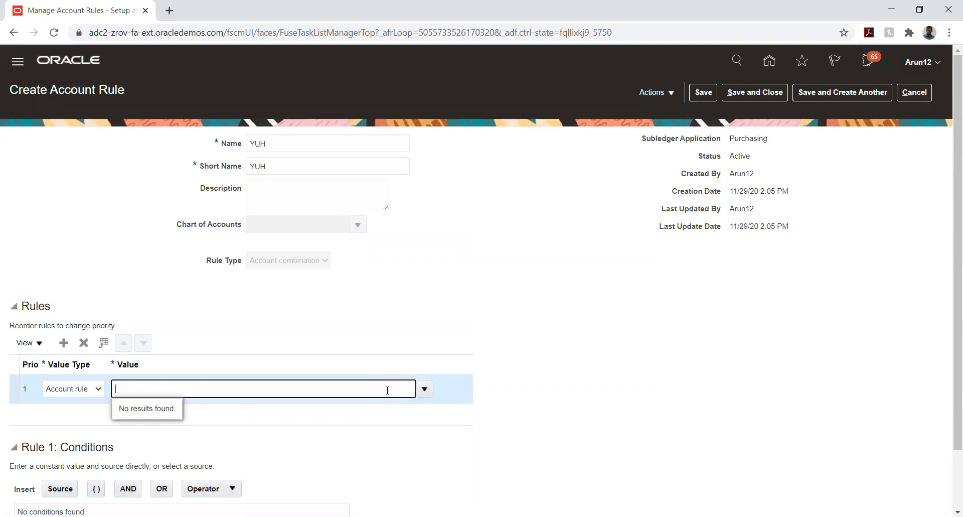
click(79, 392)
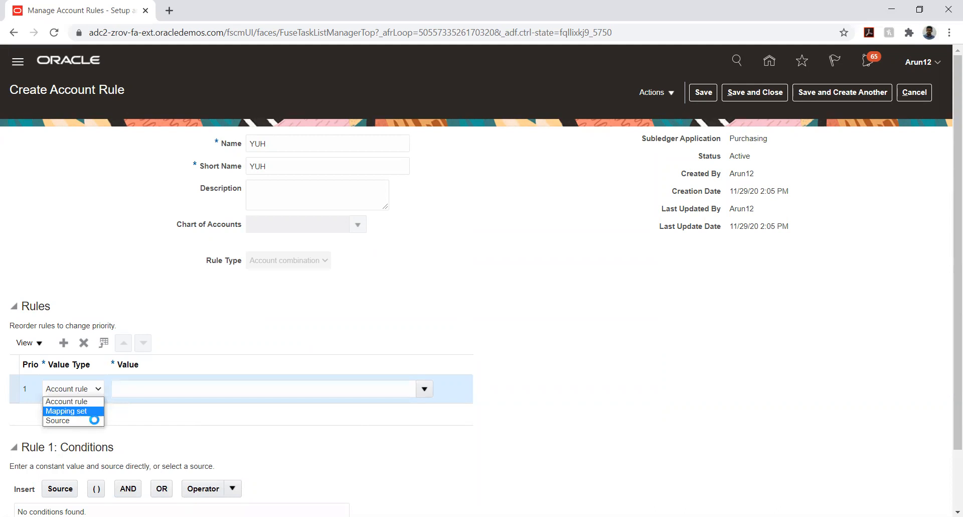
click(89, 413)
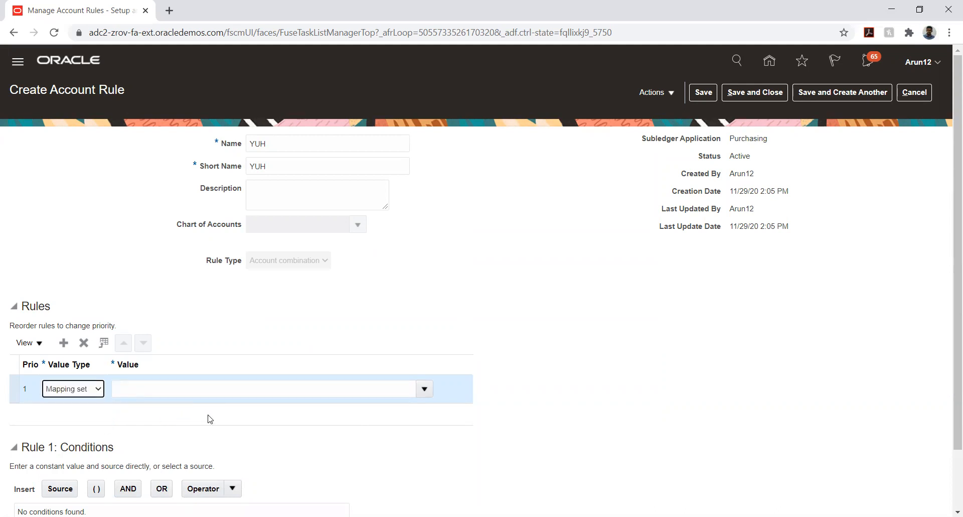
click(223, 390)
text(tat)
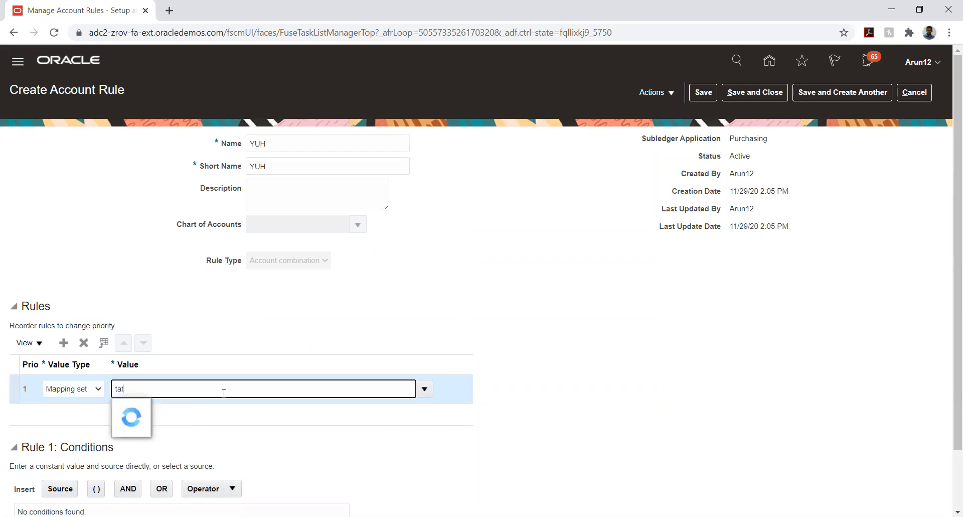
click(166, 408)
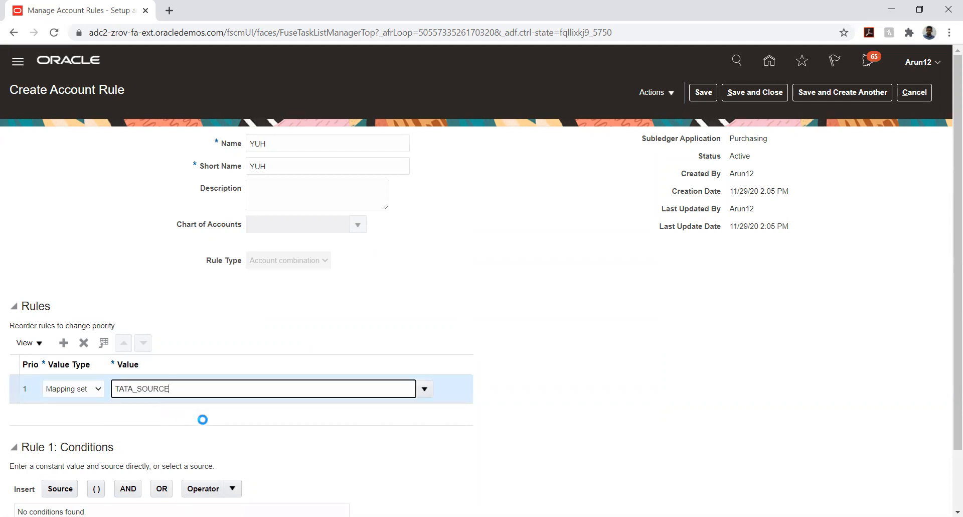
Find and select the Purchasing source Accounts Payable Accrual Account for Inventory Item for the Rule 1 conditions.
scroll(101, 420, down, 1)
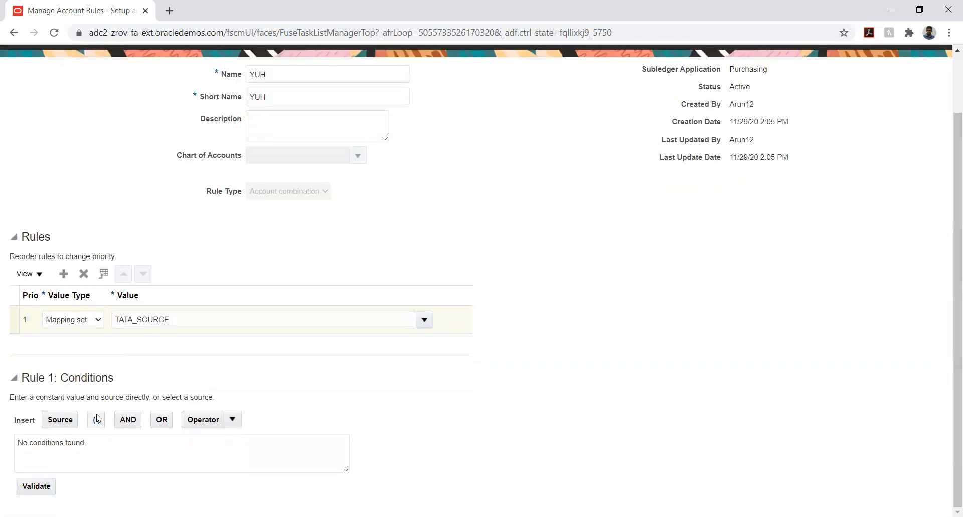
click(59, 421)
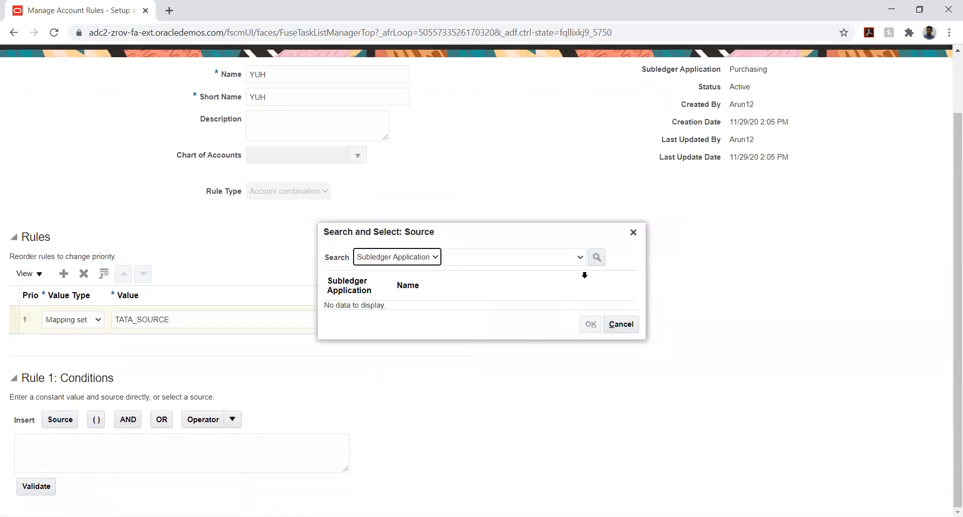
click(595, 258)
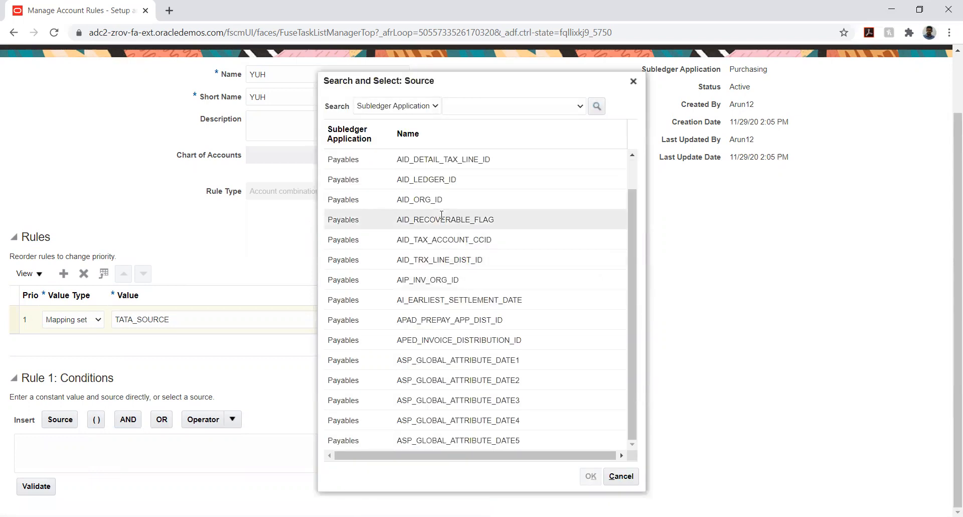
scroll(442, 215, down, 5)
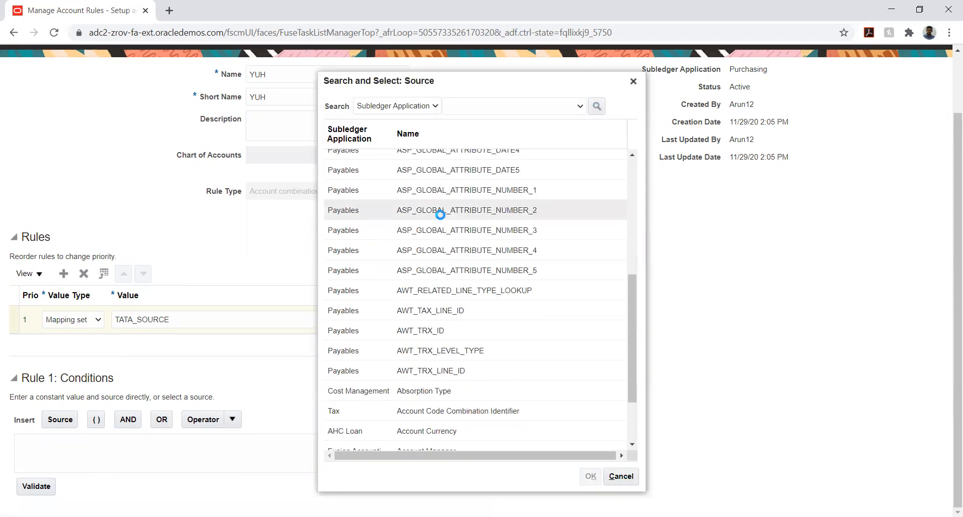
scroll(441, 215, down, 2)
scroll(441, 215, down, 3)
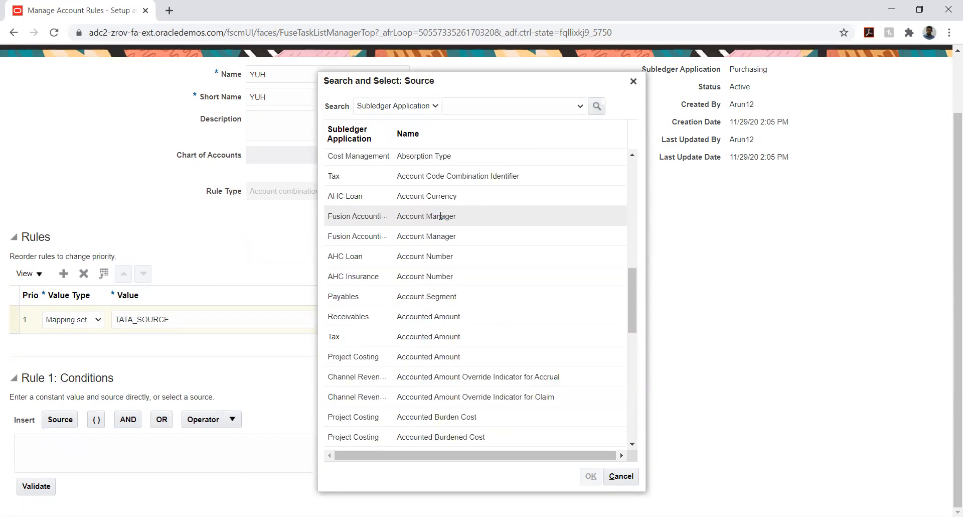
scroll(440, 216, down, 3)
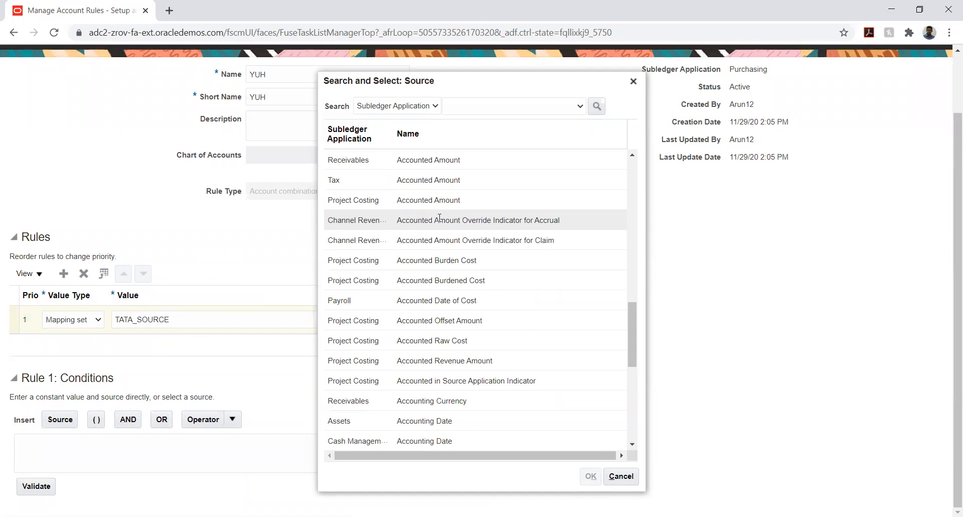
scroll(440, 218, down, 3)
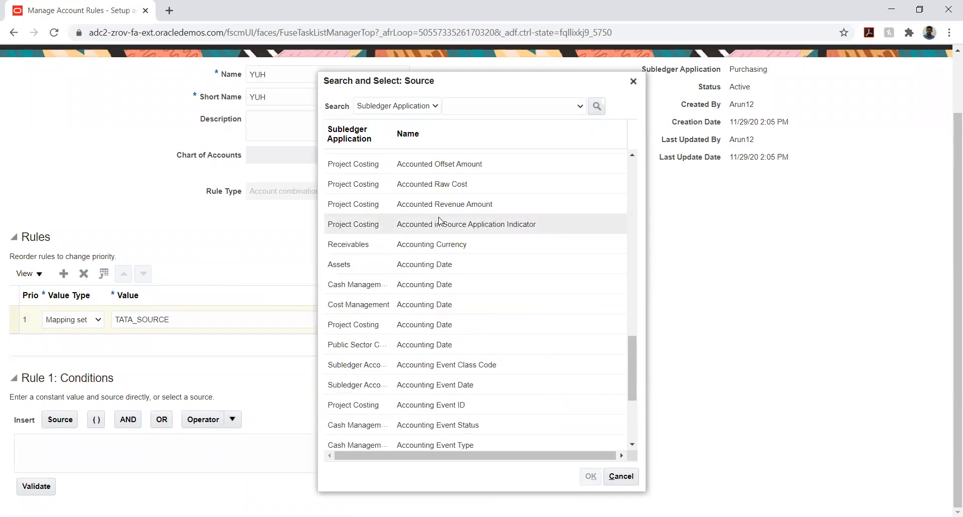
scroll(439, 218, down, 3)
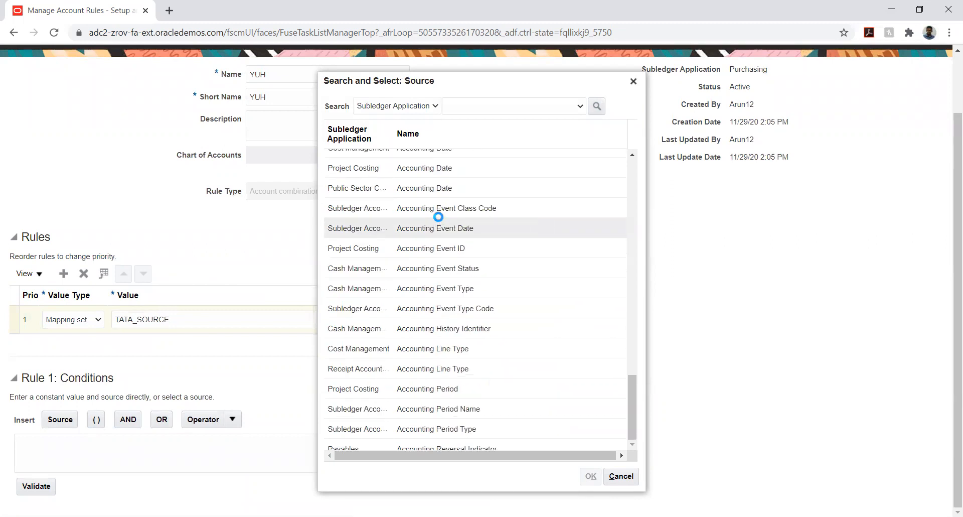
scroll(438, 217, down, 1)
scroll(440, 220, down, 4)
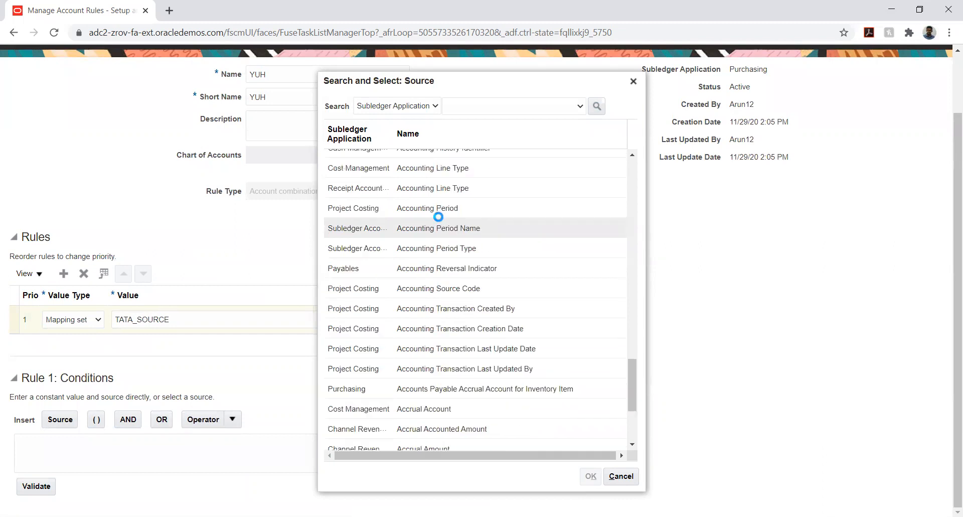
scroll(439, 219, down, 1)
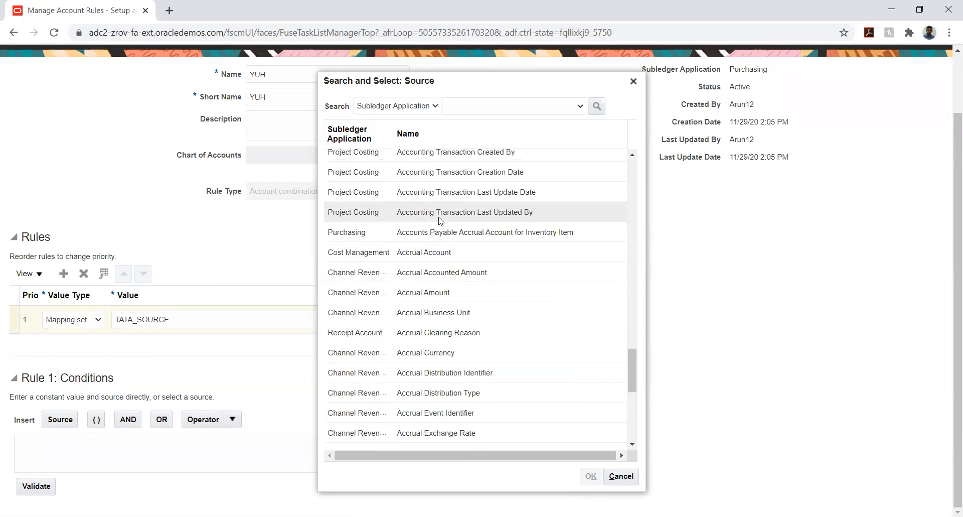
click(424, 232)
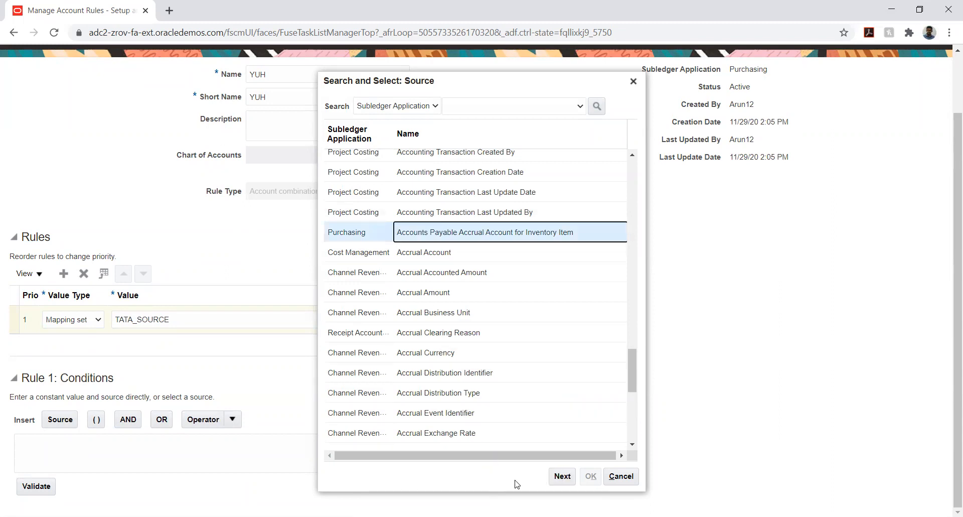
Choose the All accounting flexfield segment for the selected source and insert it into the Rule 1 condition.
click(568, 478)
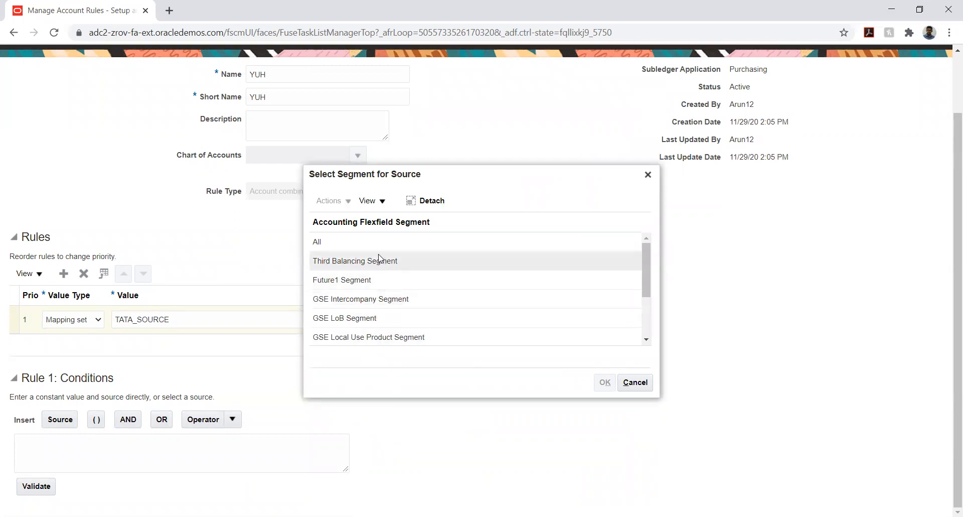
click(370, 241)
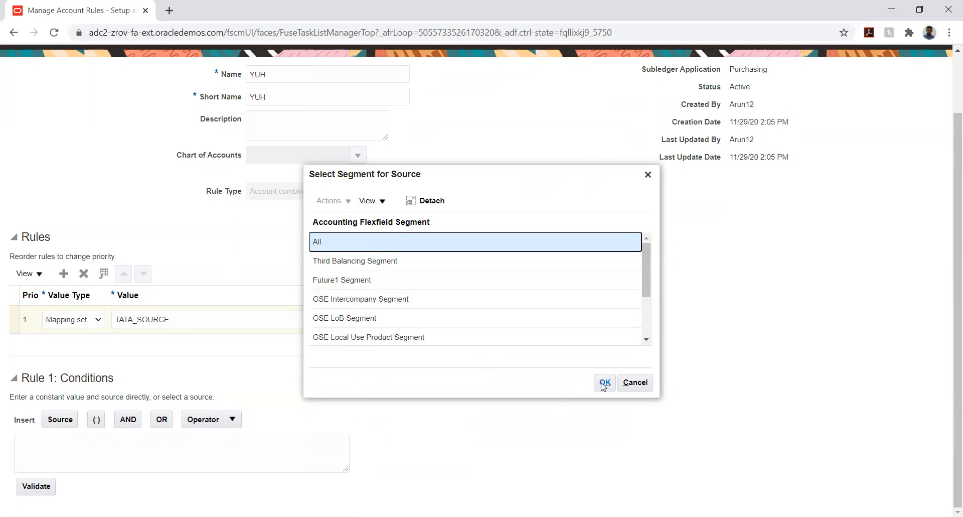
click(604, 381)
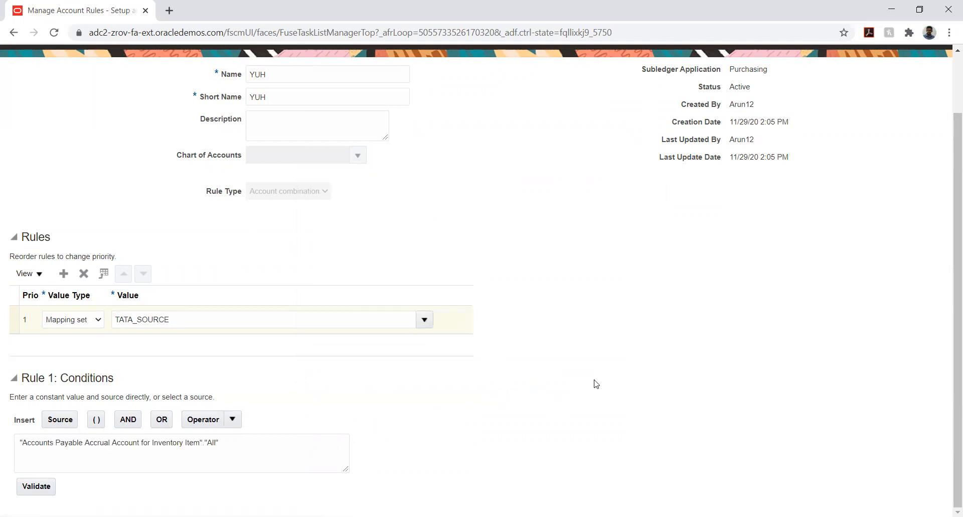
Try to save the YUH account rule and validate the Rule 1 condition, dismissing any messages.
scroll(727, 327, up, 3)
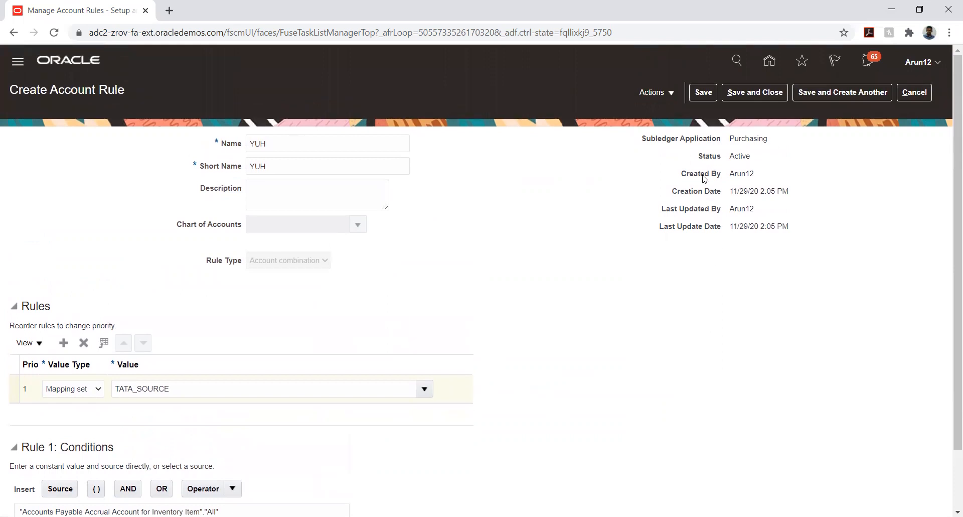
click(704, 93)
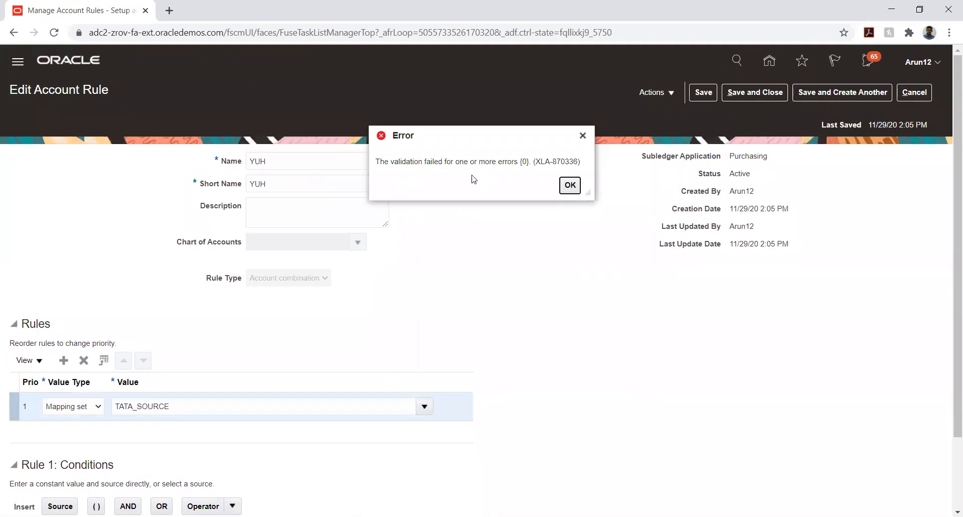
click(570, 184)
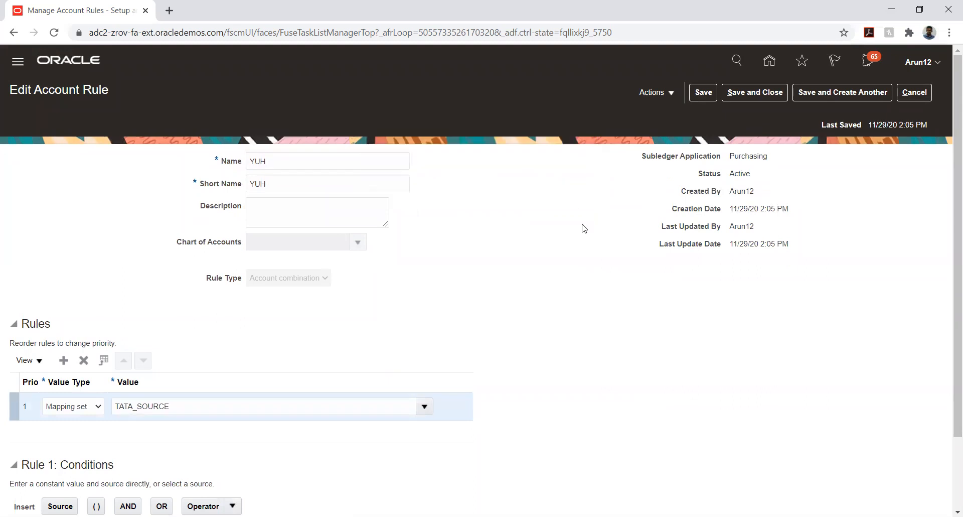
scroll(585, 268, down, 3)
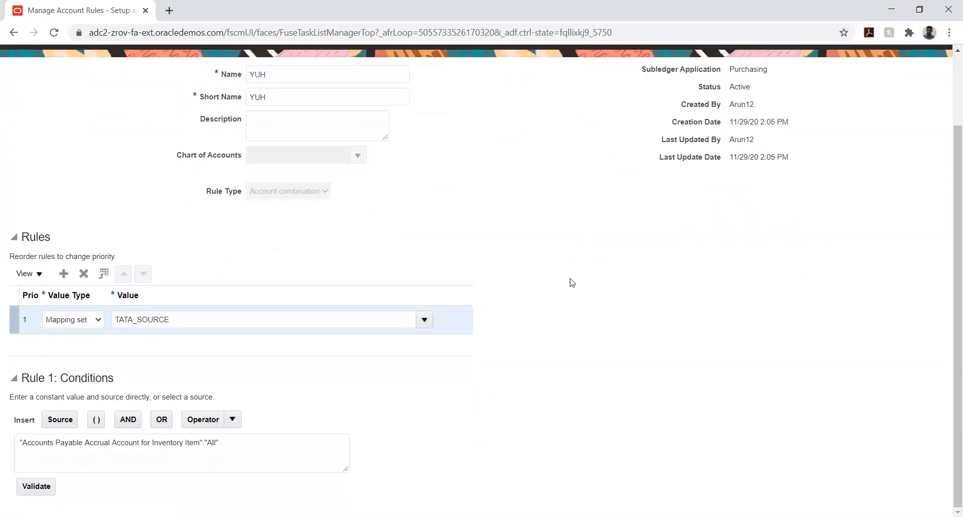
click(45, 485)
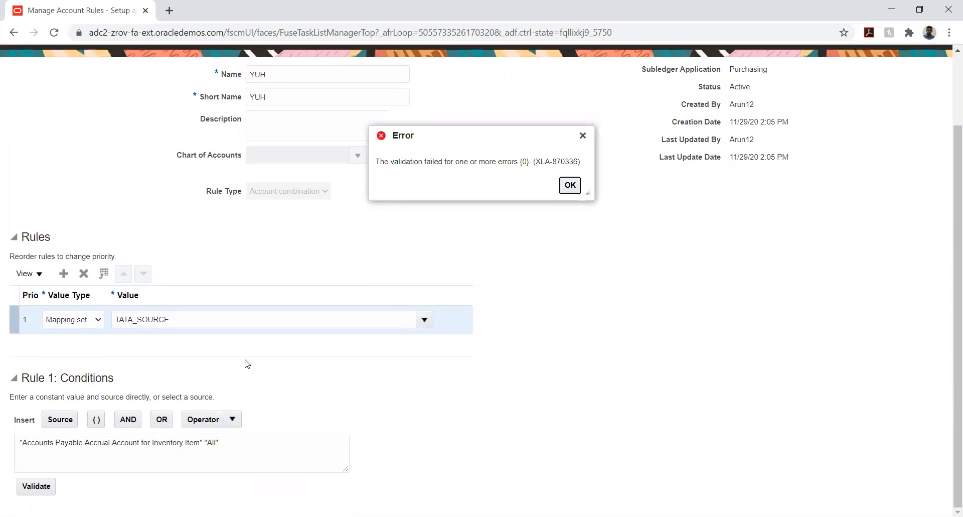
click(570, 184)
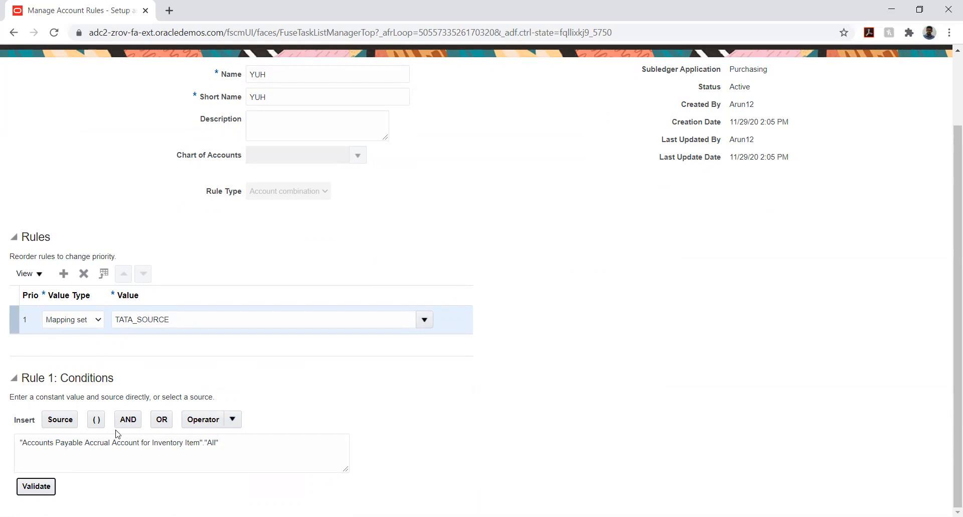
click(97, 420)
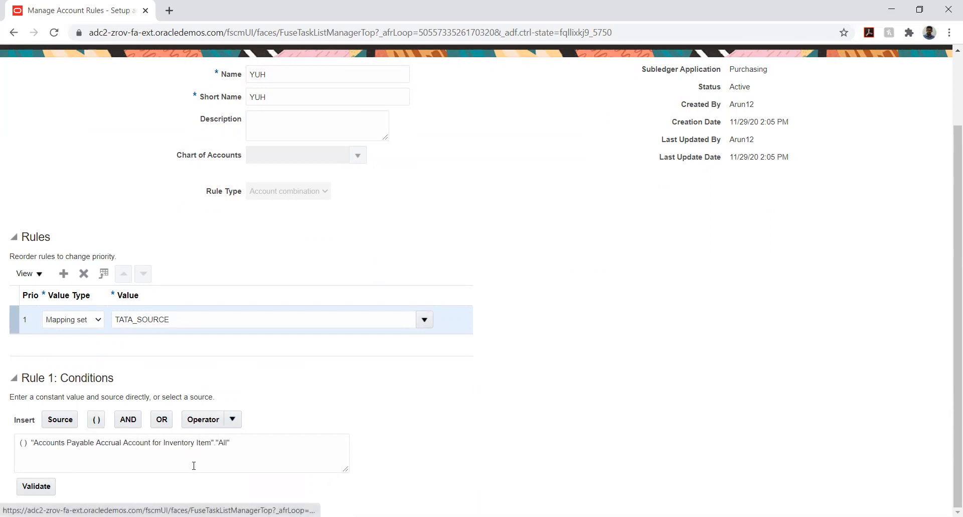
click(100, 422)
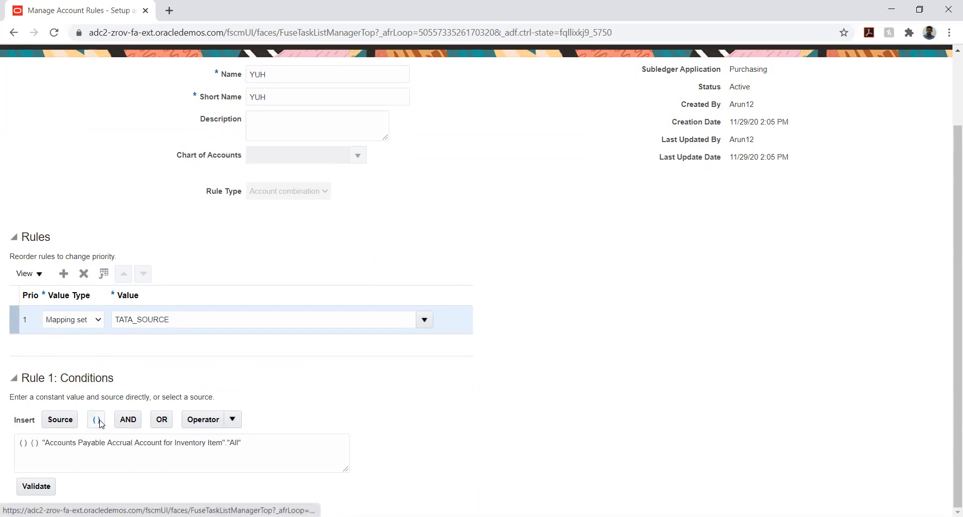
click(40, 442)
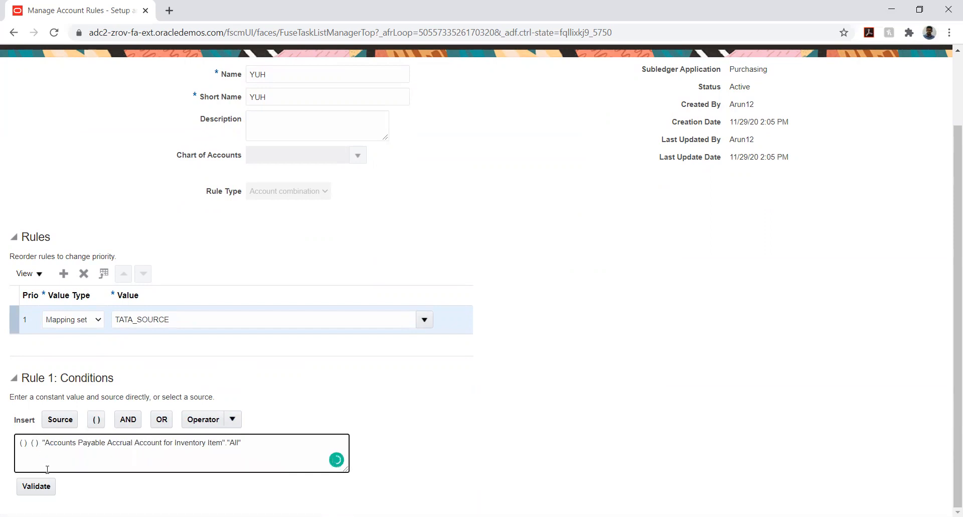
key(BackSpace)
key(BackSpace)
key(BackSpace)
key(BackSpace)
key(BackSpace)
key(BackSpace)
key(BackSpace)
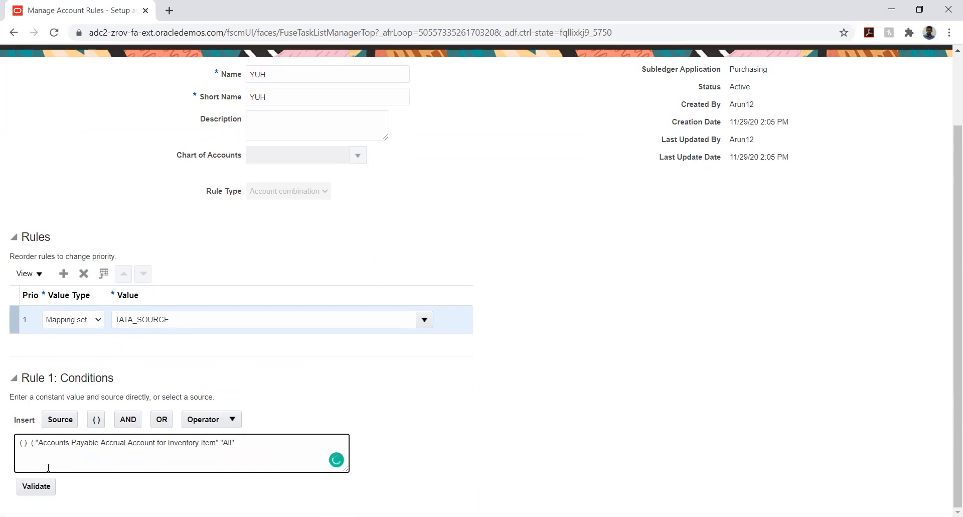
Append 'OR' and the Has No Value (Is Null) operator after the source in the Rule 1 condition, and validate it.
click(235, 441)
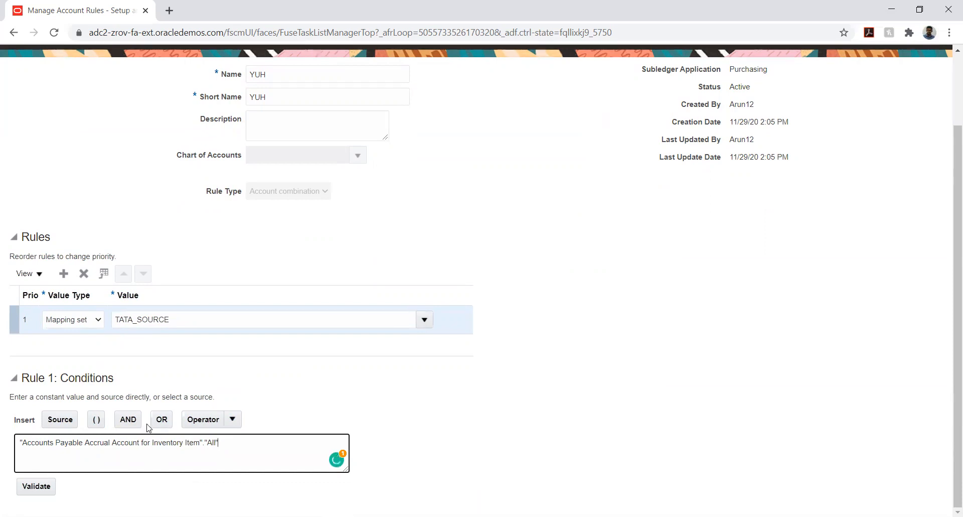
click(166, 424)
click(233, 423)
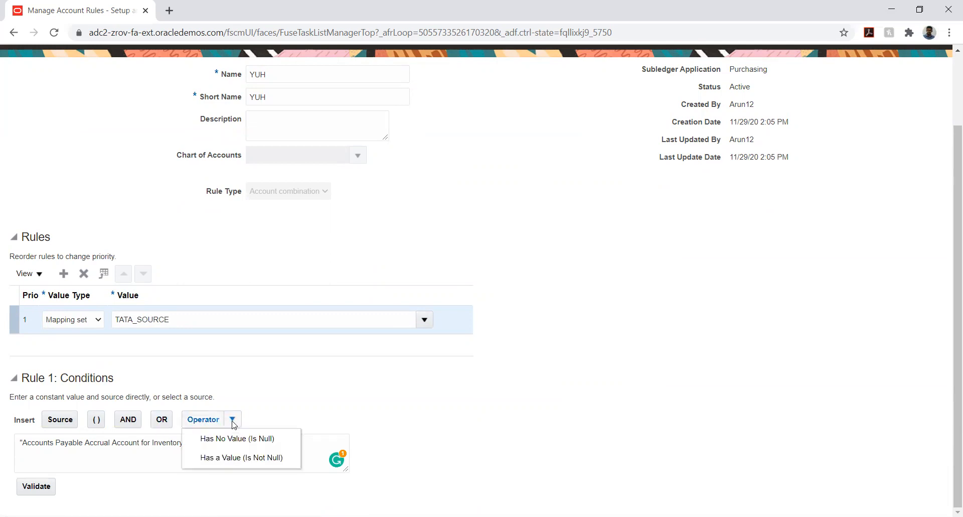
click(229, 438)
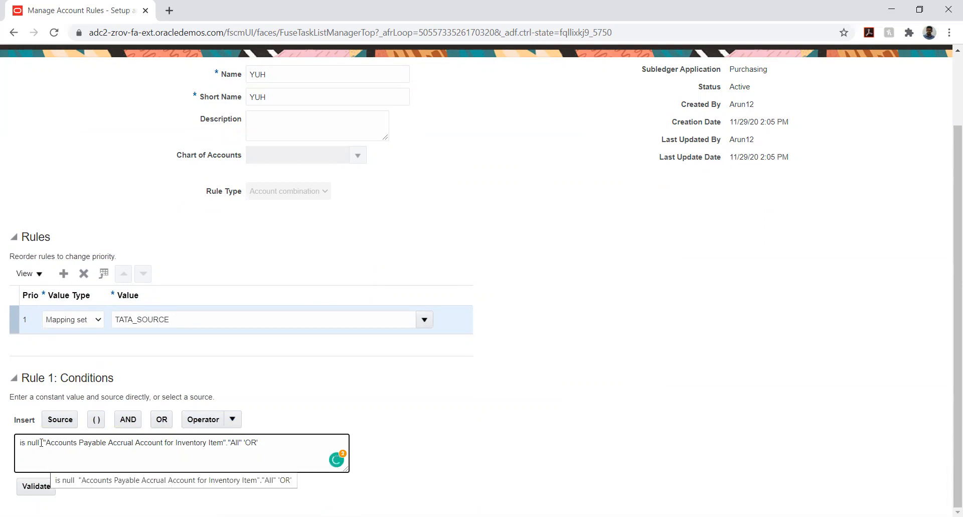
drag(42, 443, 3, 456)
key(ctrl+c)
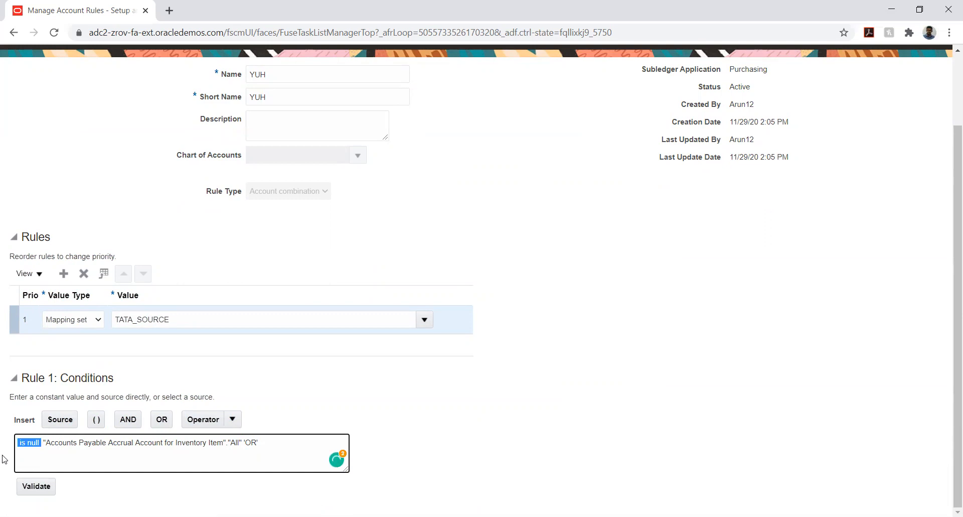
key(BackSpace)
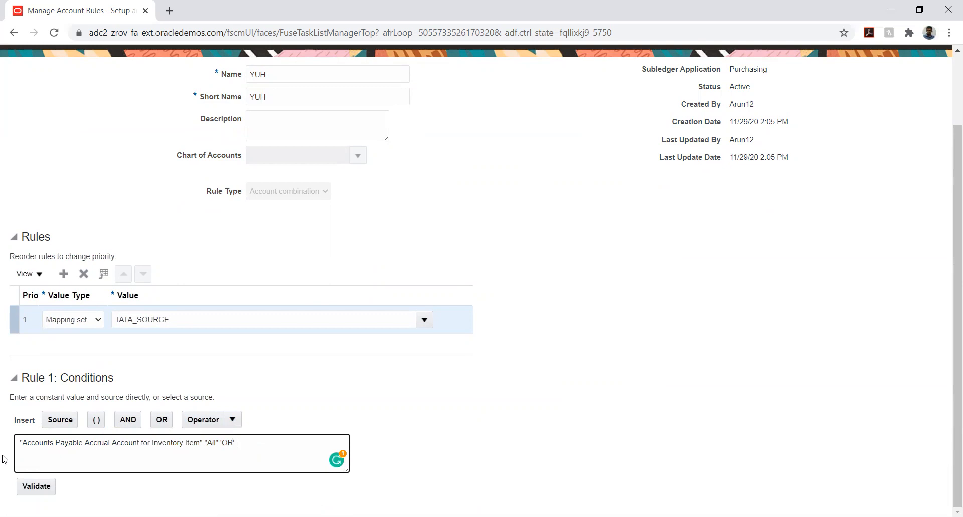
key(ctrl+v)
click(44, 489)
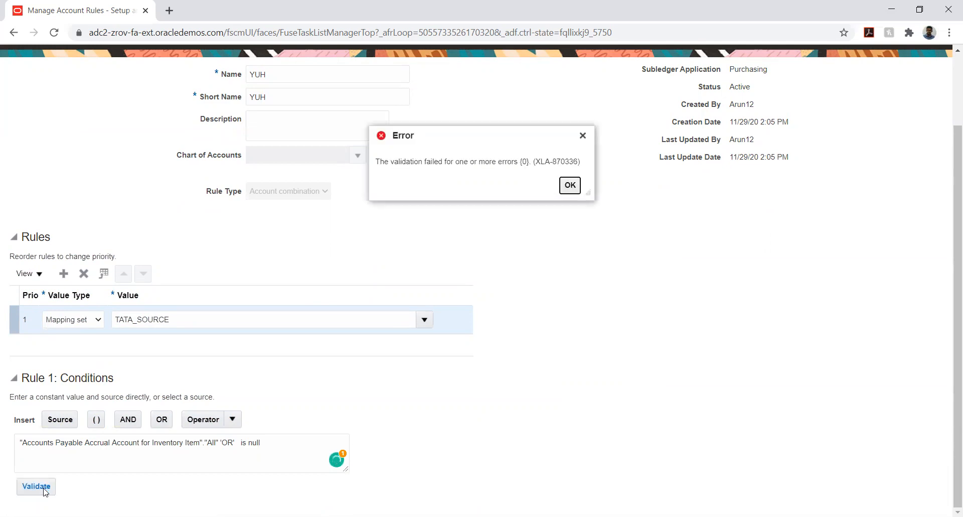
Remove the extra spaces between 'OR' and is null in the Rule 1 condition and validate it again, dismissing any messages.
click(570, 184)
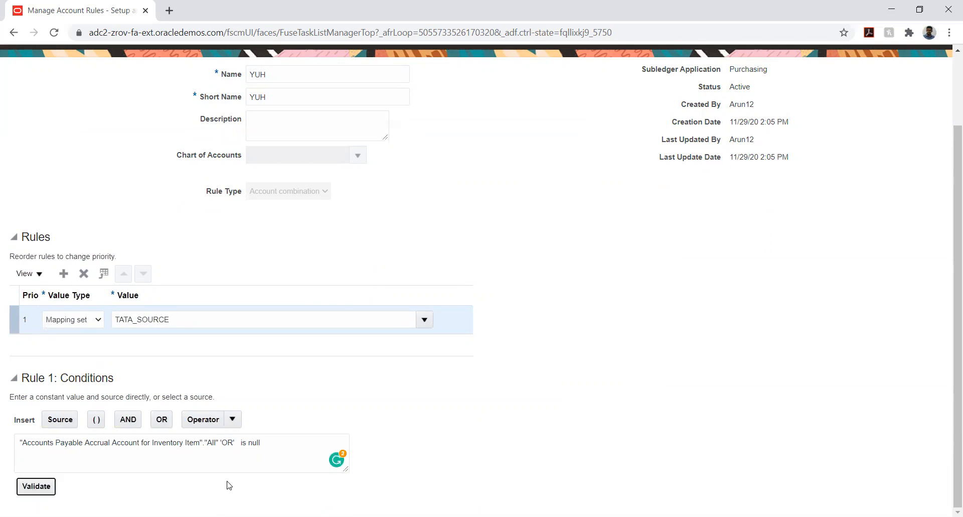
click(241, 444)
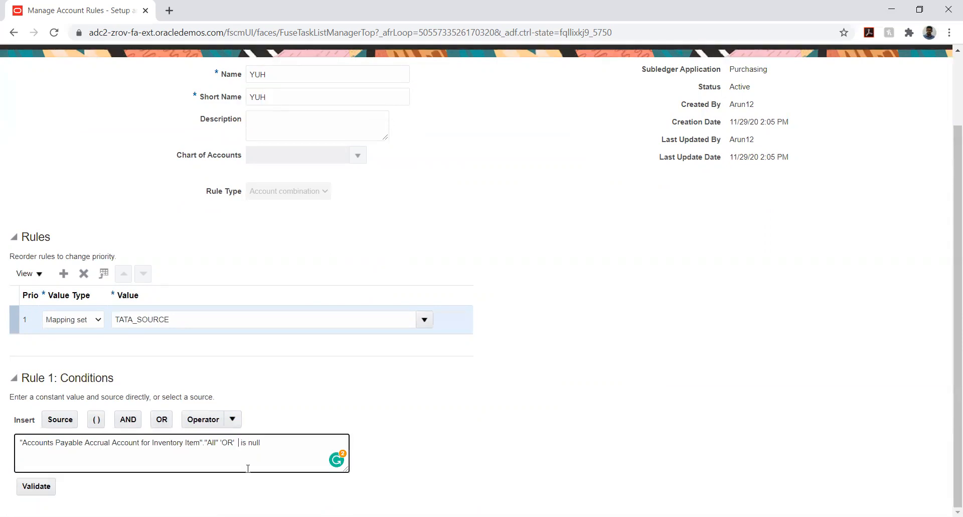
key(BackSpace)
key(Delete)
click(36, 486)
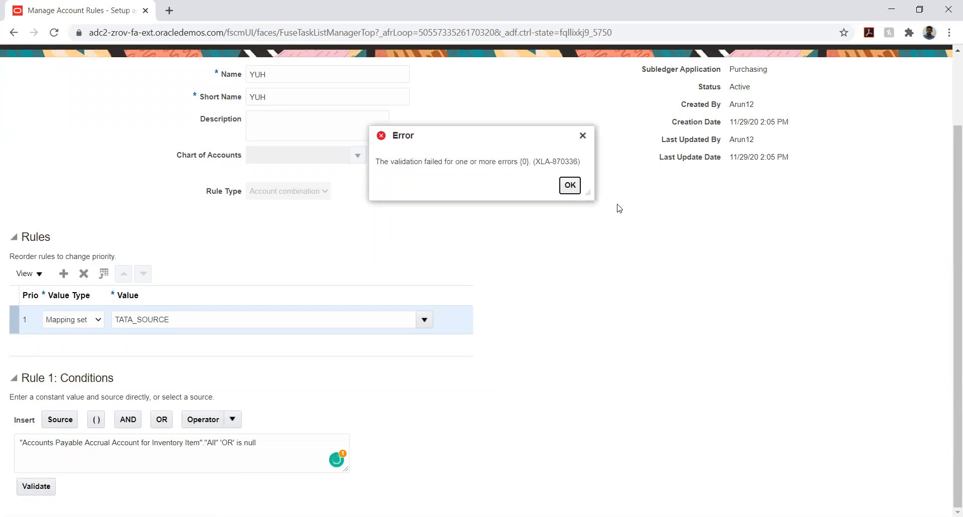
click(569, 185)
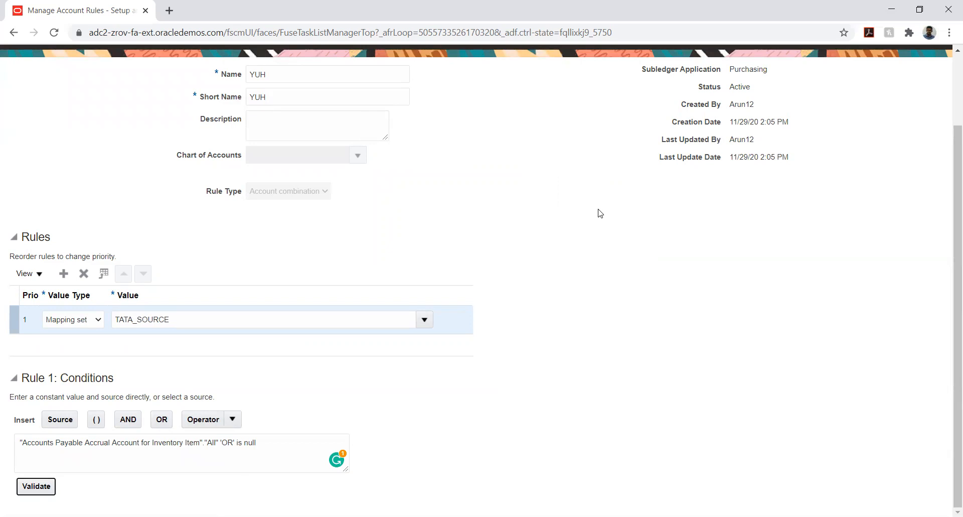
Try to save the YUH account rule with the edited Rule 1 condition, dismissing any message.
scroll(599, 213, up, 2)
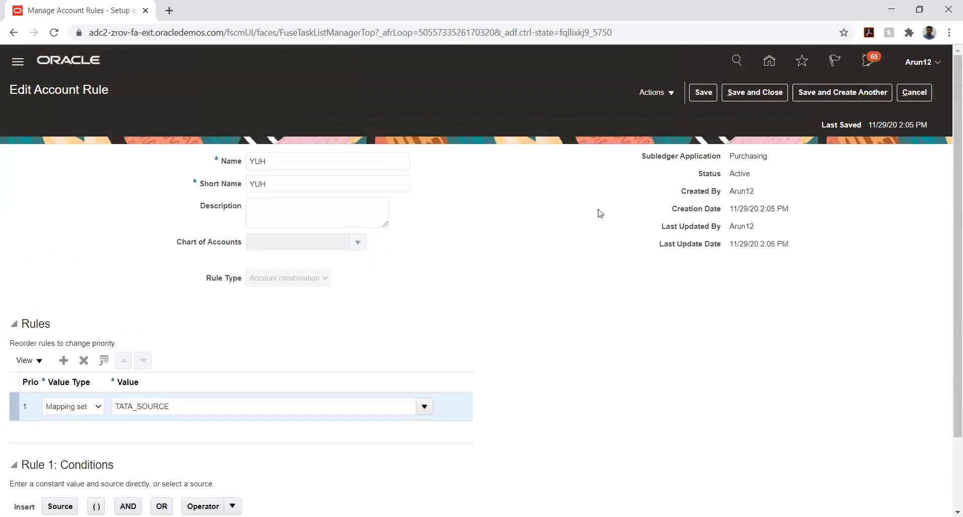
click(658, 92)
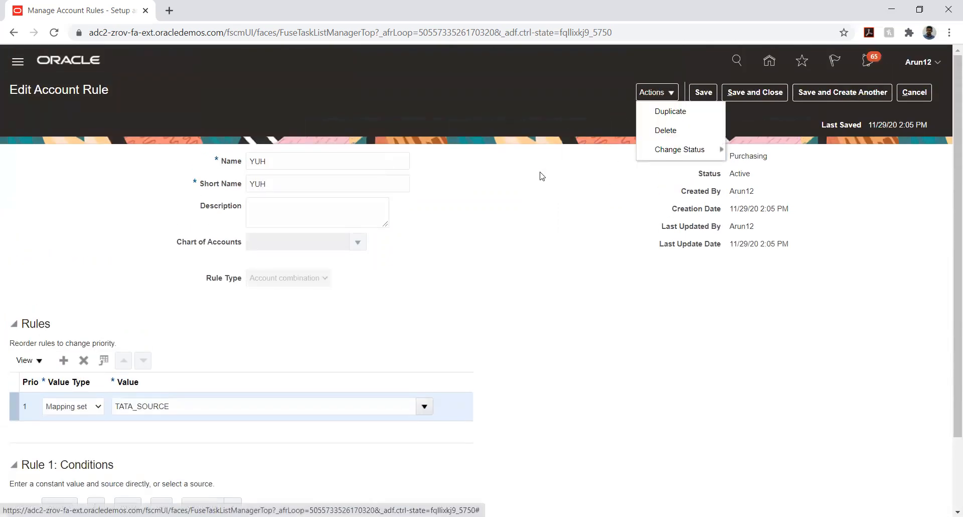
click(542, 201)
click(703, 92)
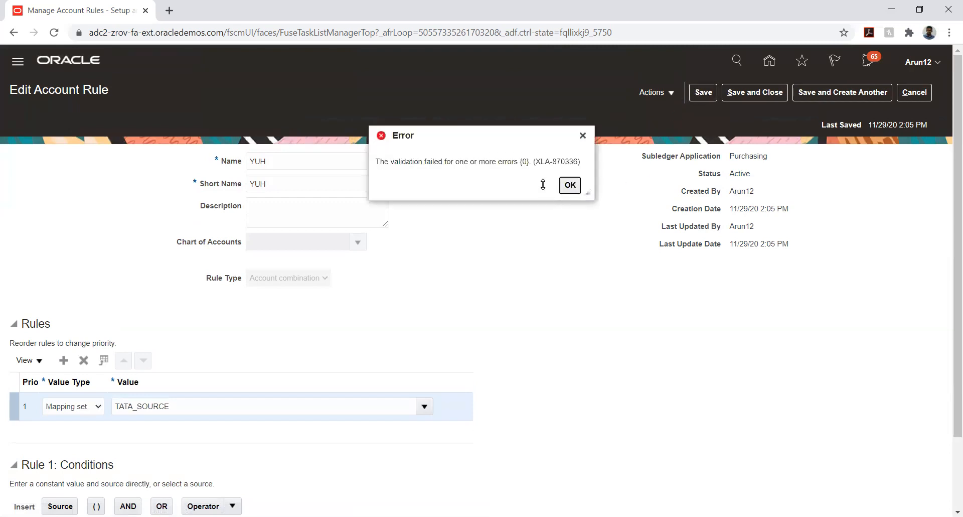
click(562, 187)
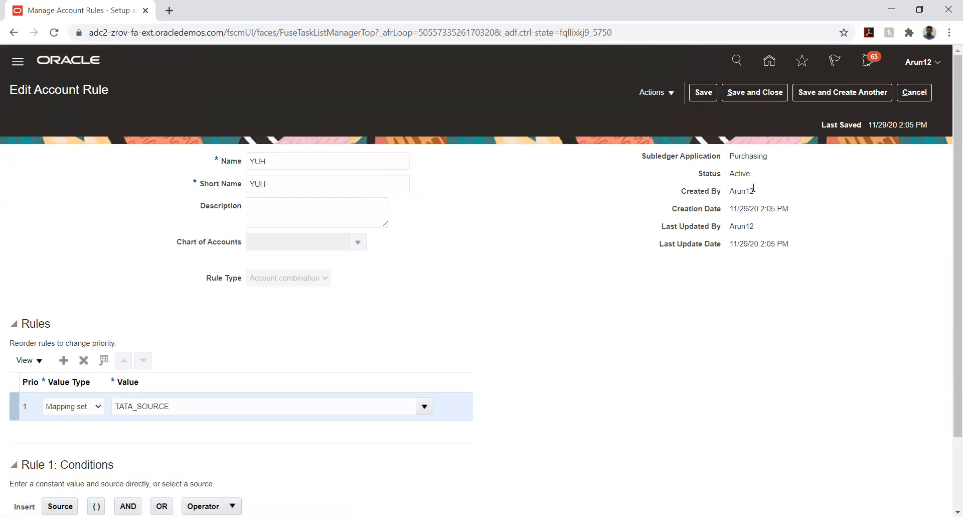